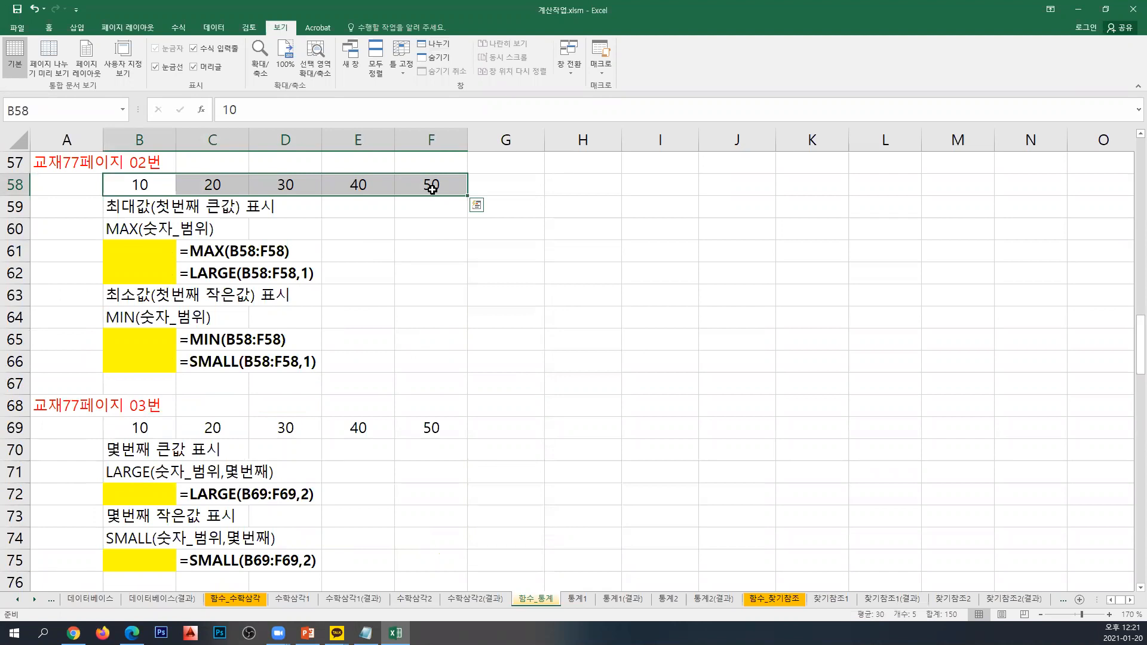
Fill cell F58, the largest number in the row, with the lightest orange theme colour.
click(431, 189)
click(48, 28)
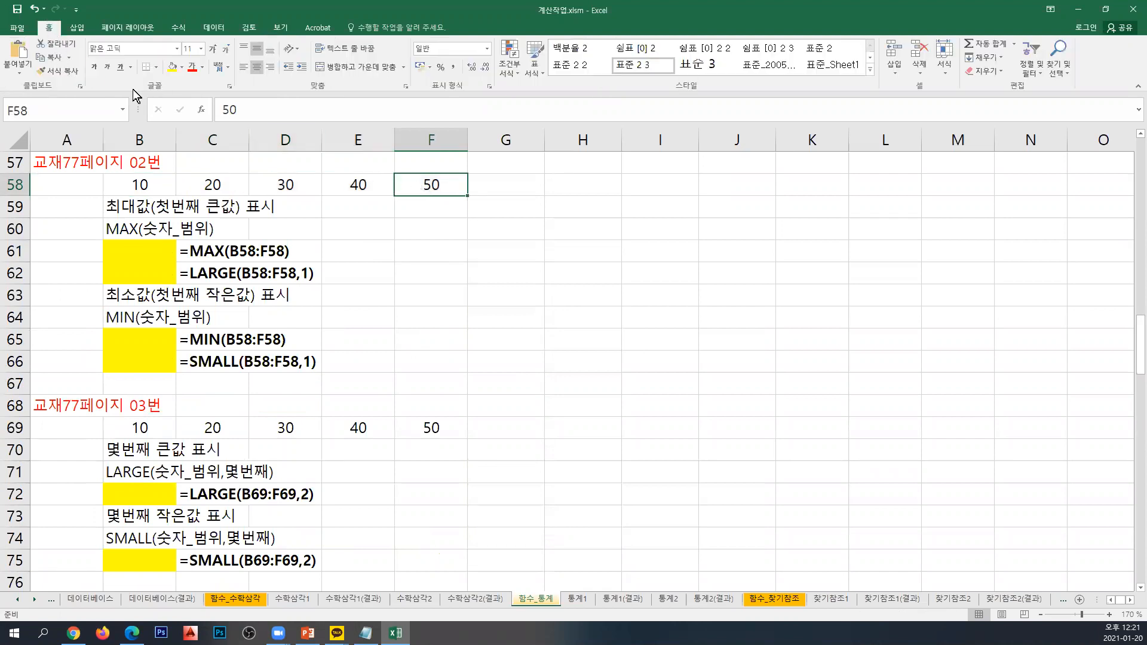
click(185, 67)
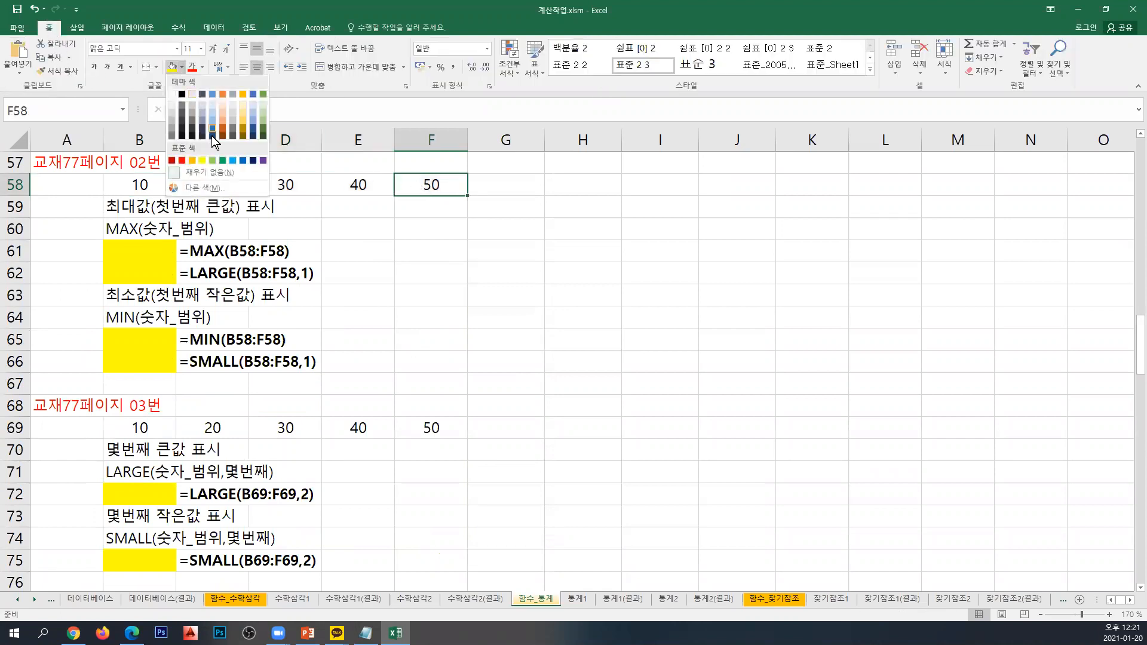
click(192, 160)
click(182, 67)
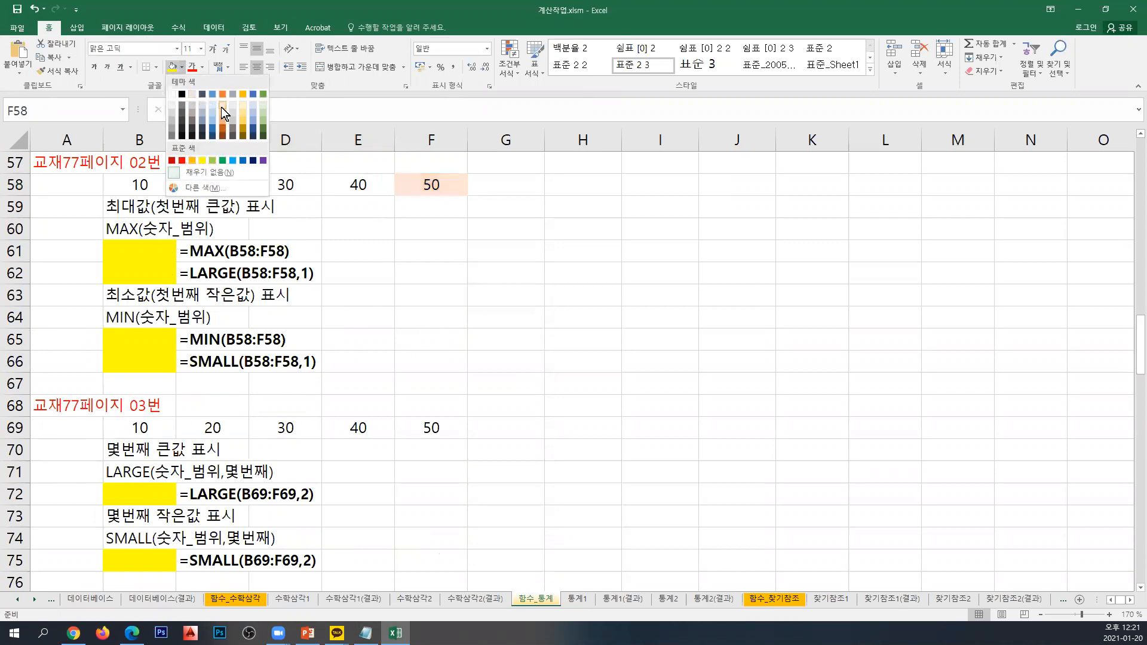
click(221, 107)
Fill cell B58, the smallest number in the row, with the lightest blue theme colour.
click(167, 187)
click(181, 67)
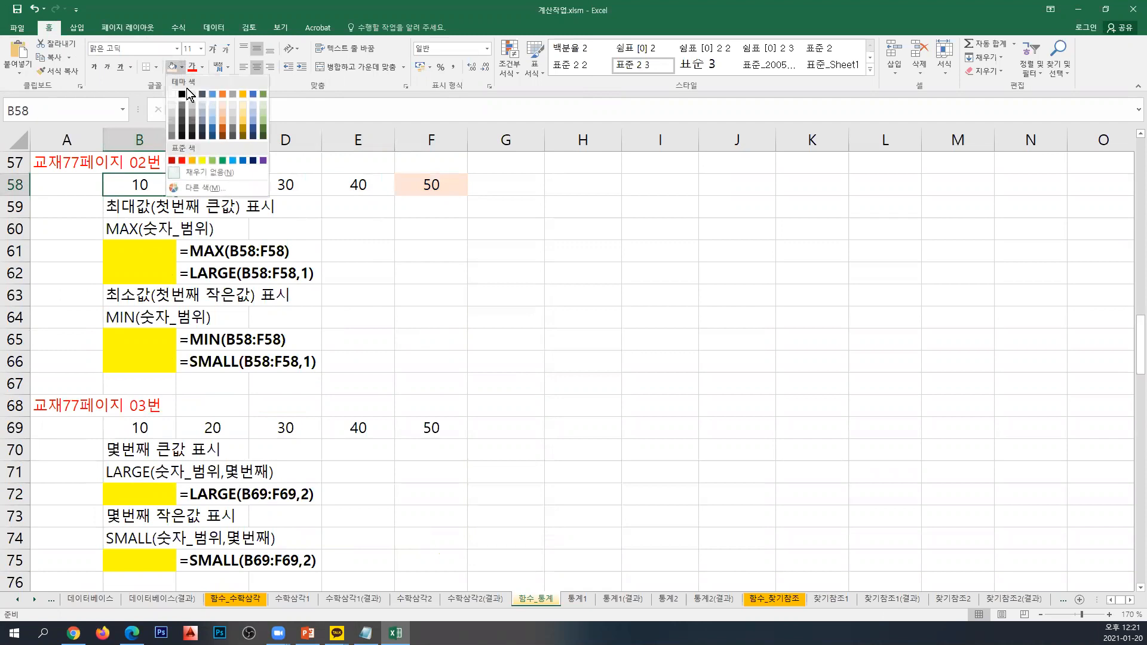
click(212, 105)
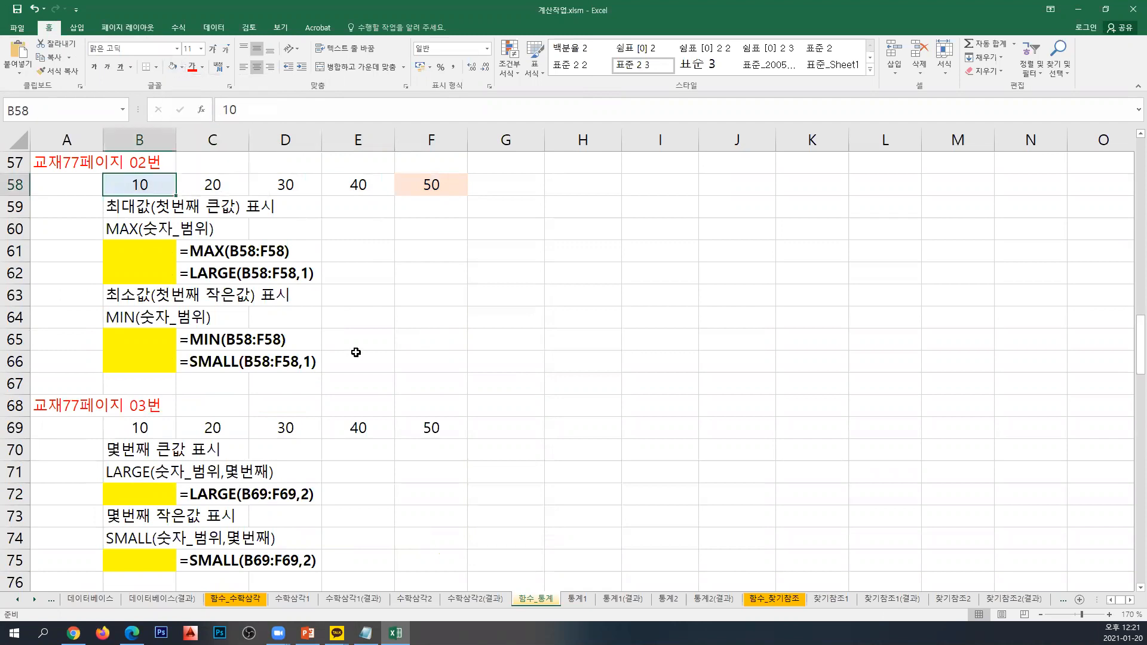
Enter the formula =MAX(B58:F58) in cell B61 to return the largest number.
click(153, 255)
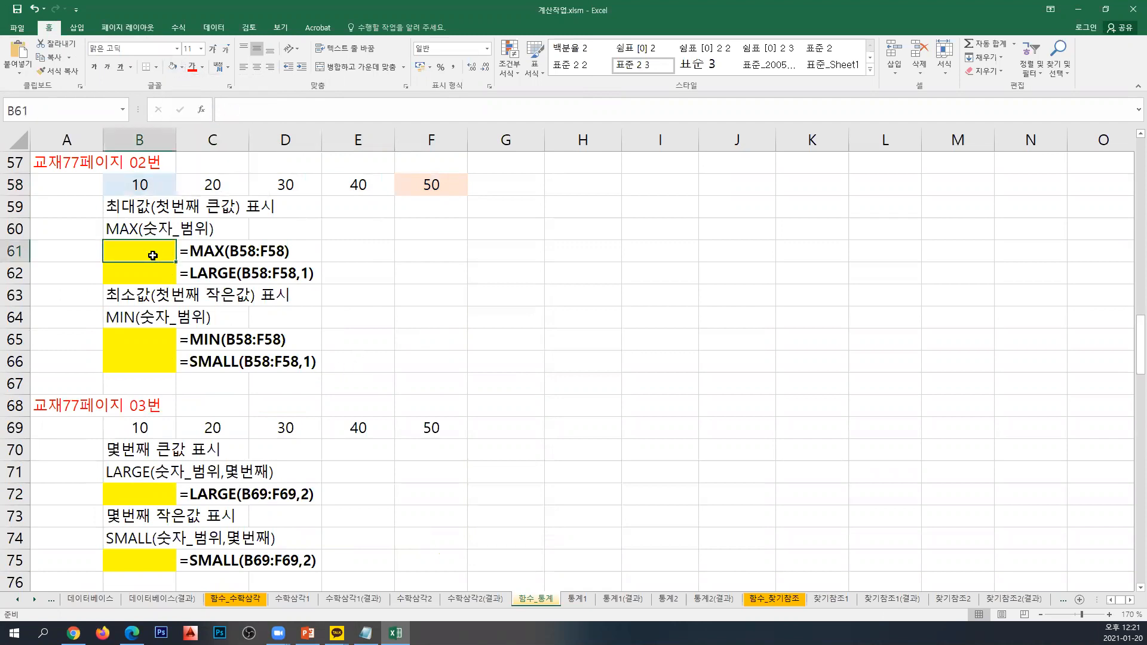
text(=ㅡㅁ)
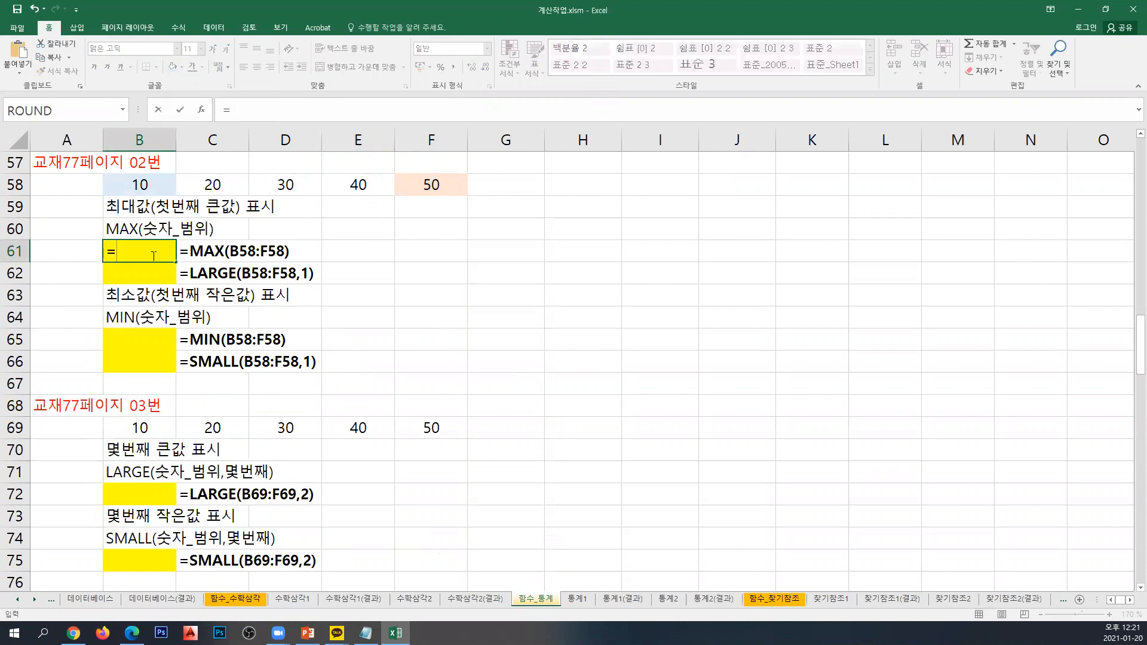
key(BackSpace)
key(BackSpace)
key(Hangul)
text(MAX()
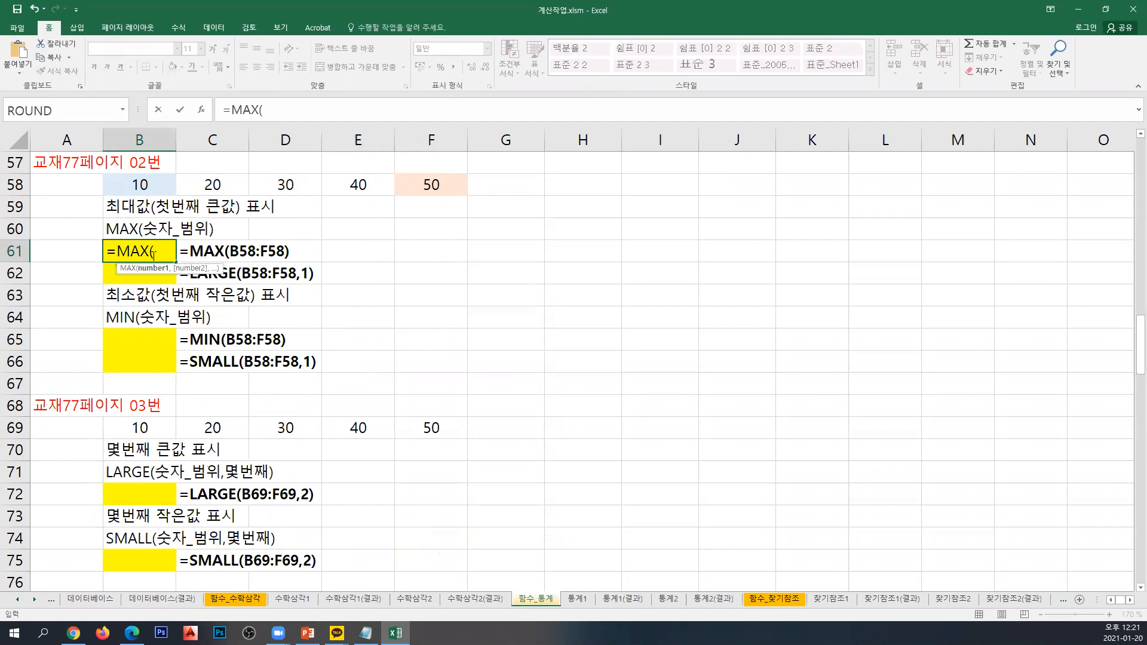
drag(143, 186, 433, 184)
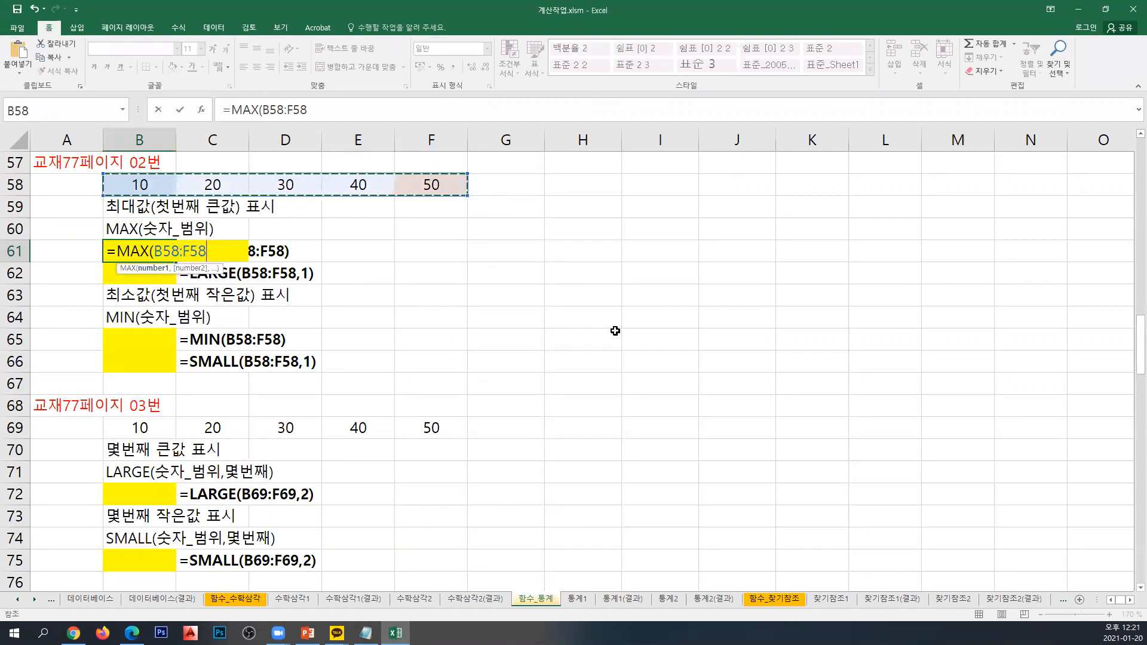
text())
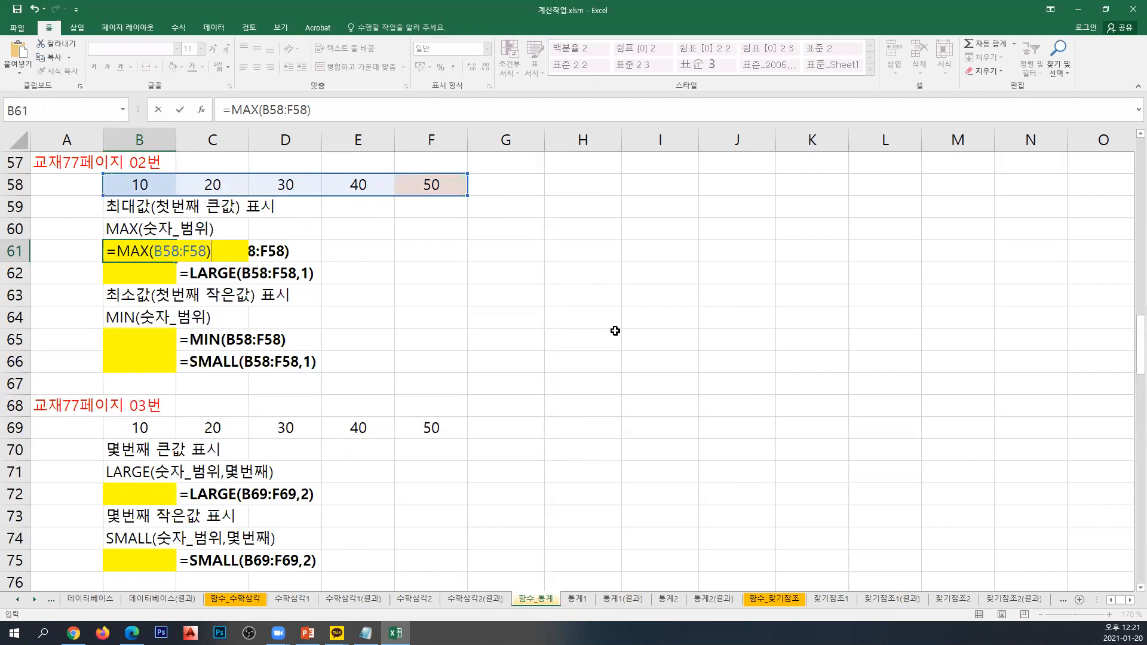
key(Return)
key(Up)
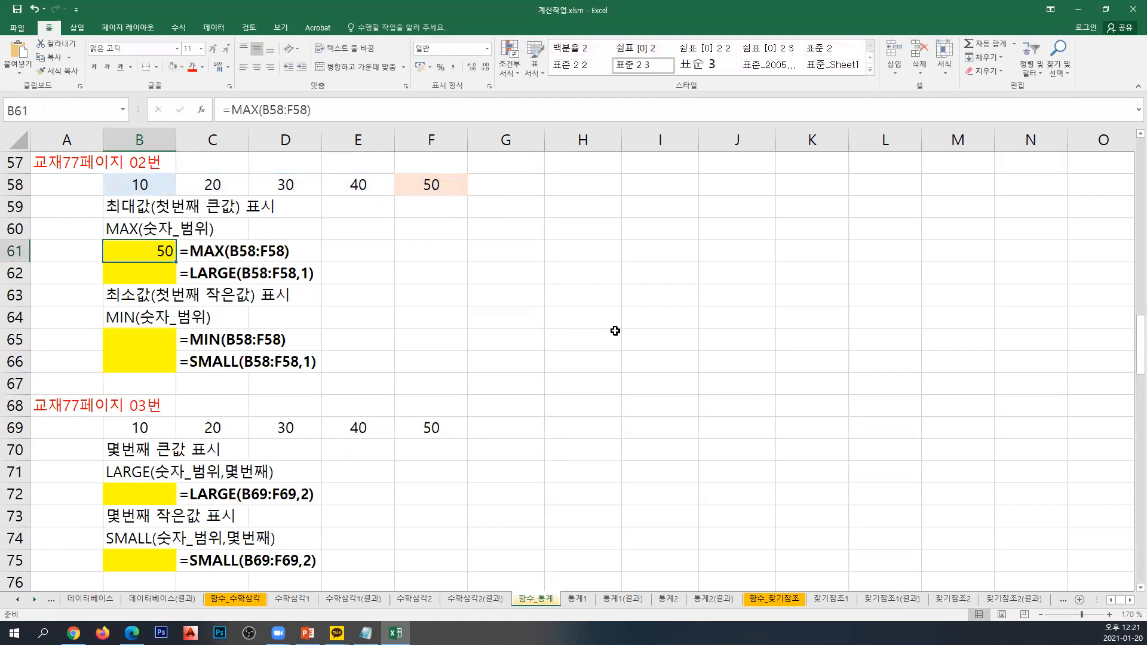
Enter the formula =MIN(B58:F58) in cell B65 to return the smallest number.
click(154, 349)
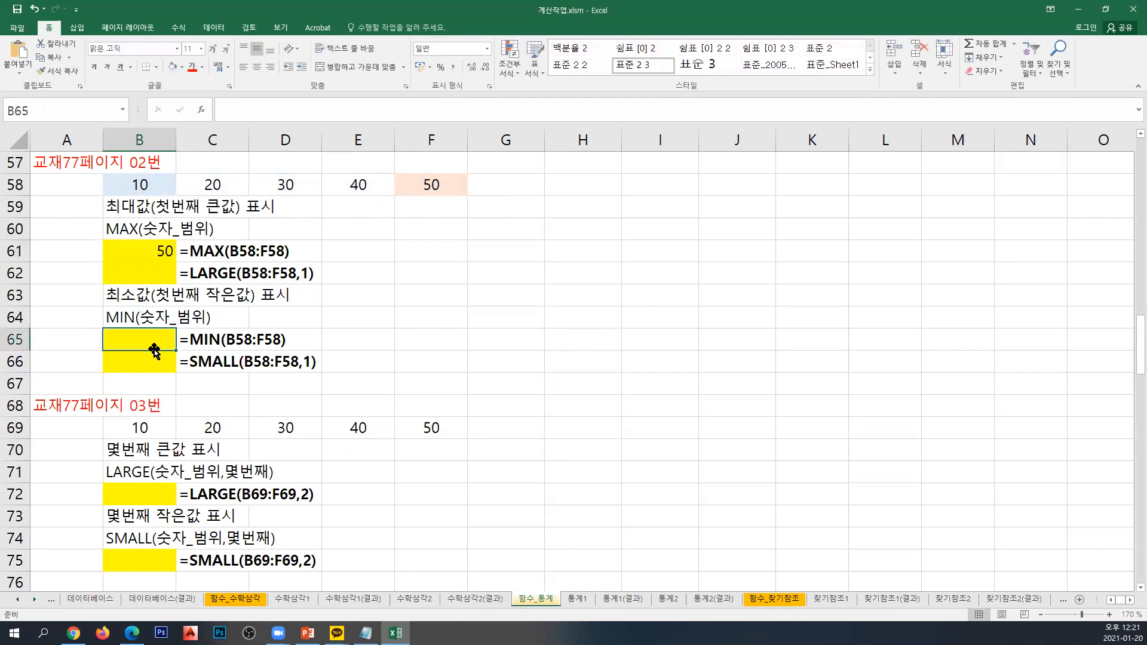
text(=MIN)
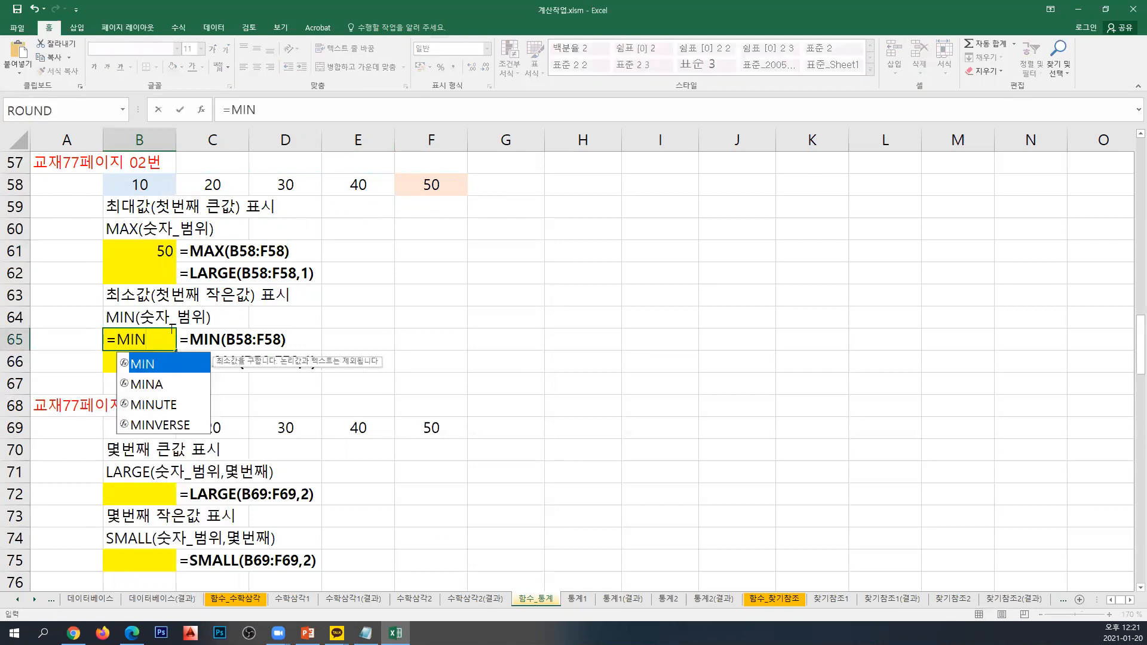
text(()
drag(140, 186, 420, 191)
text())
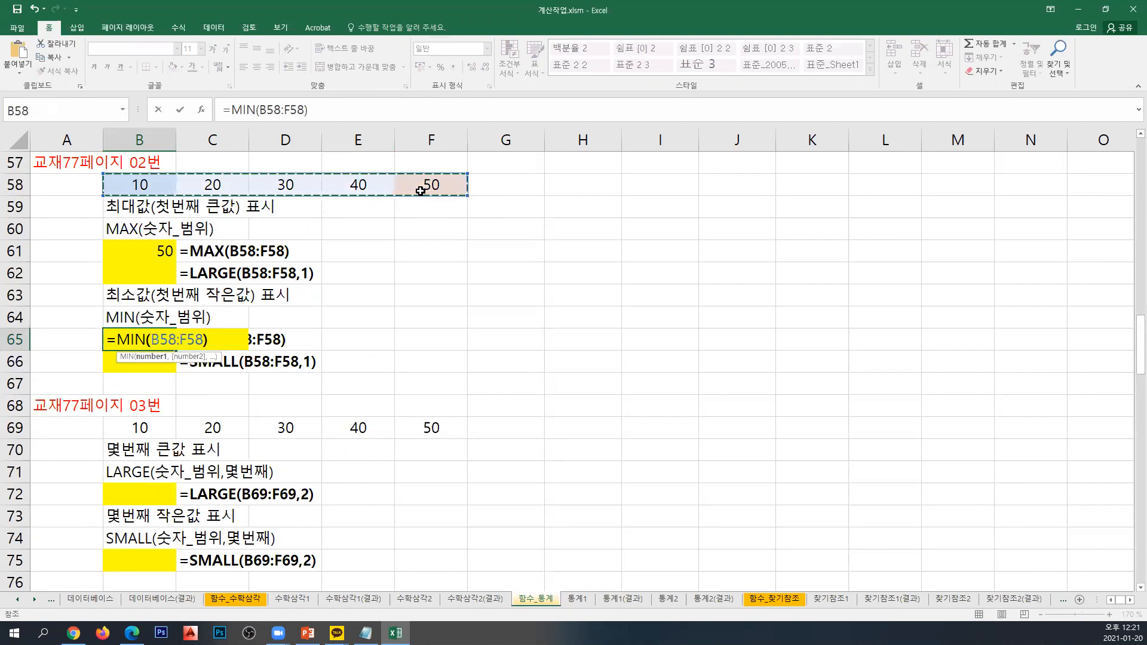
key(Return)
key(Up)
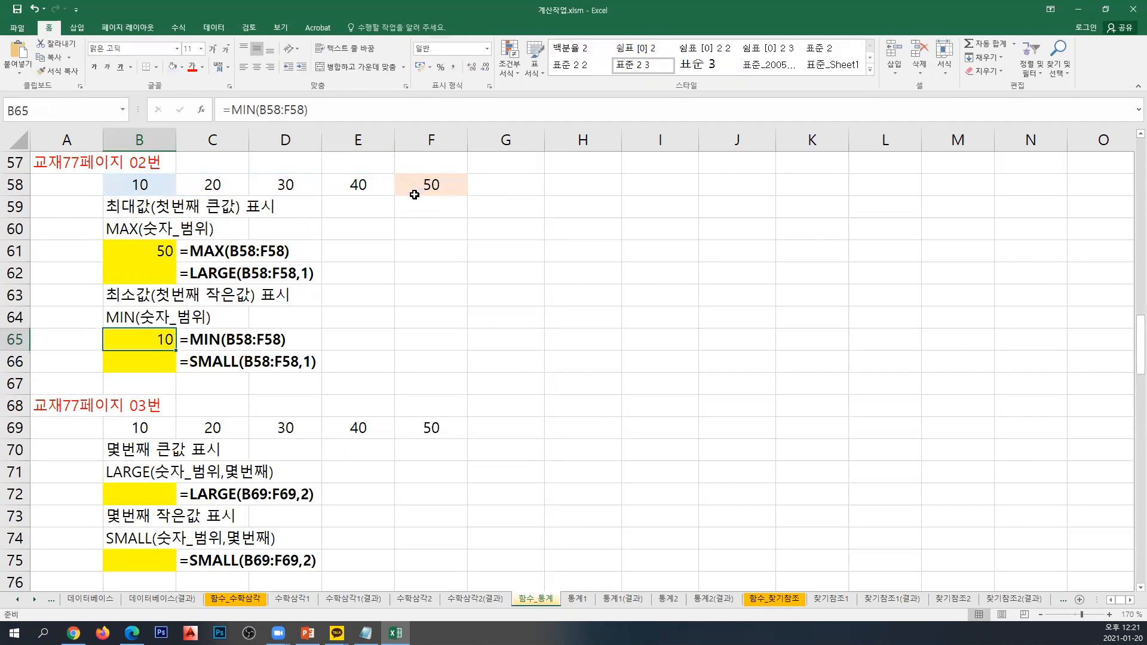
Fill cell E69 with the lightest orange theme colour and set its font colour to automatic black.
click(166, 493)
drag(150, 426, 417, 430)
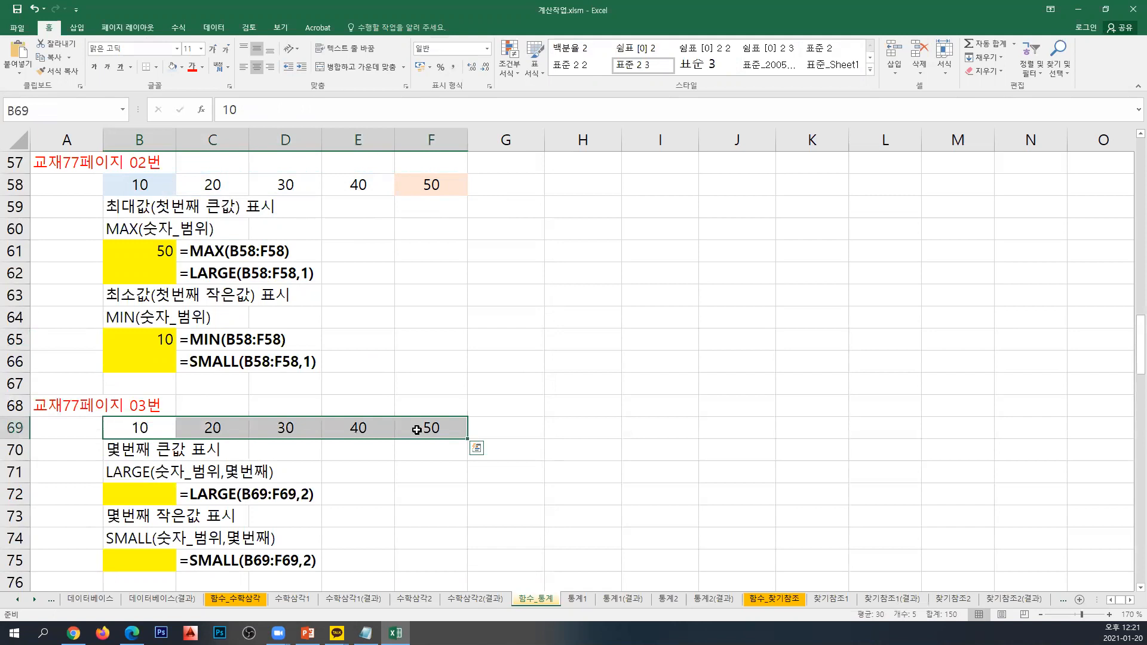
click(381, 431)
click(191, 66)
click(181, 67)
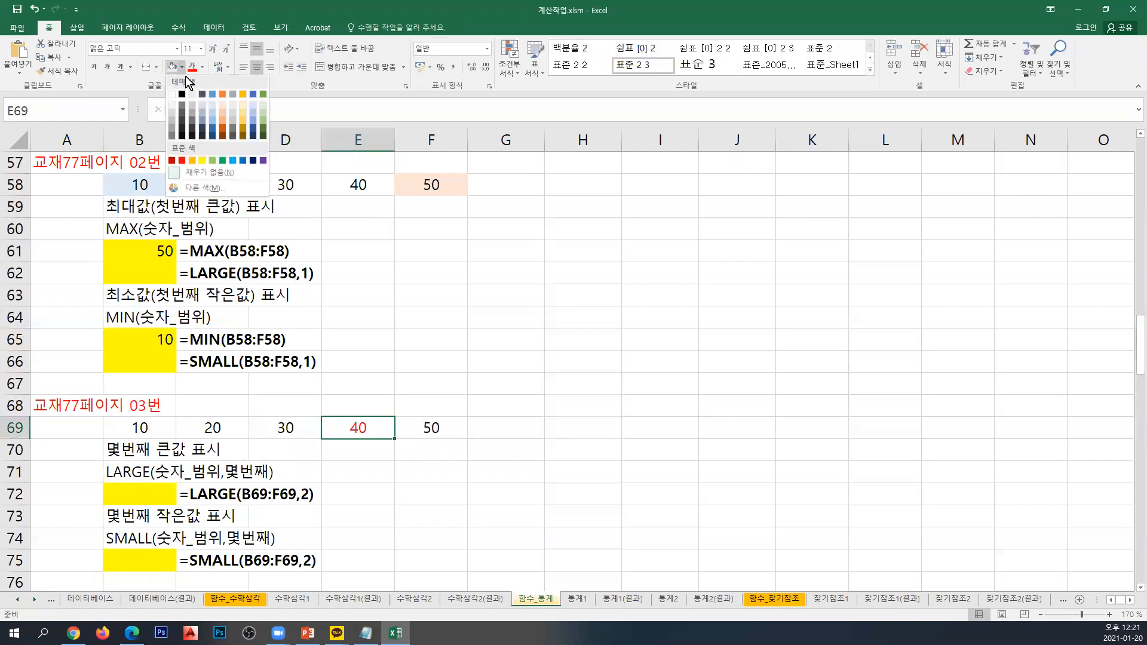
click(220, 105)
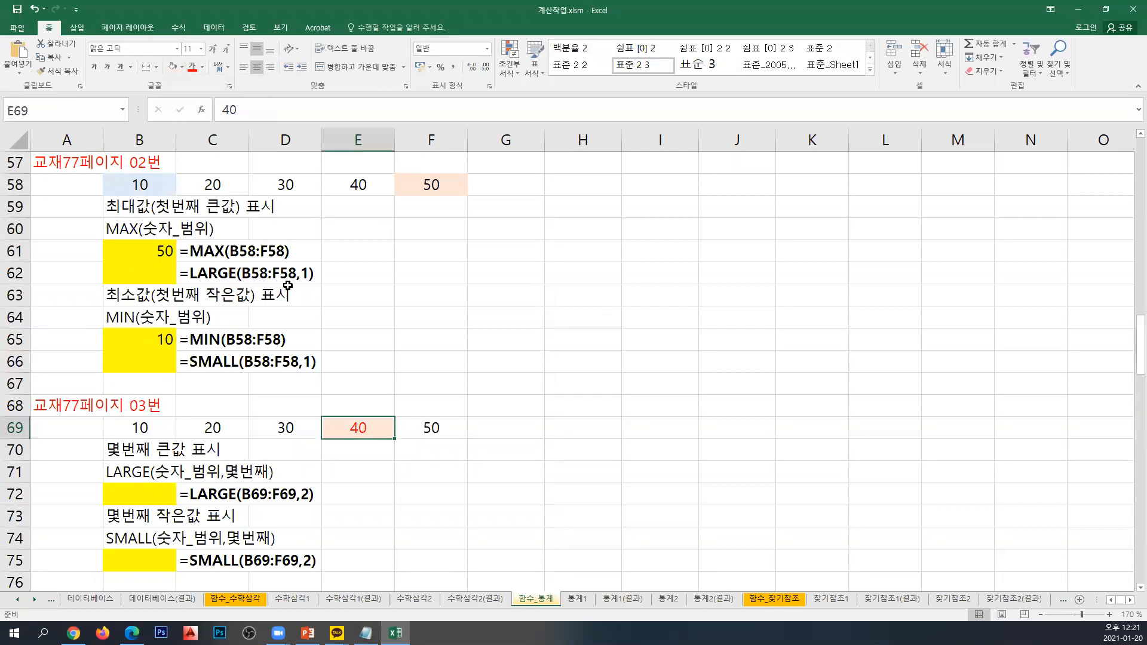
click(202, 67)
click(206, 82)
Fill cell C69, the second smallest number in the row, with the lightest blue theme colour.
click(216, 434)
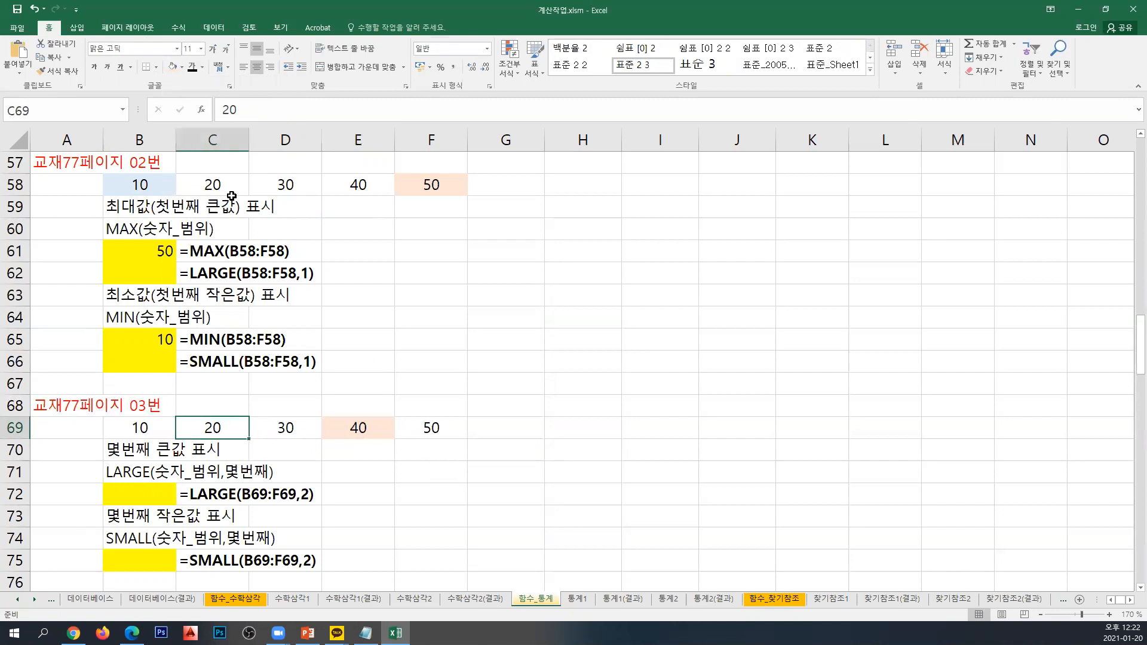
click(178, 67)
click(211, 102)
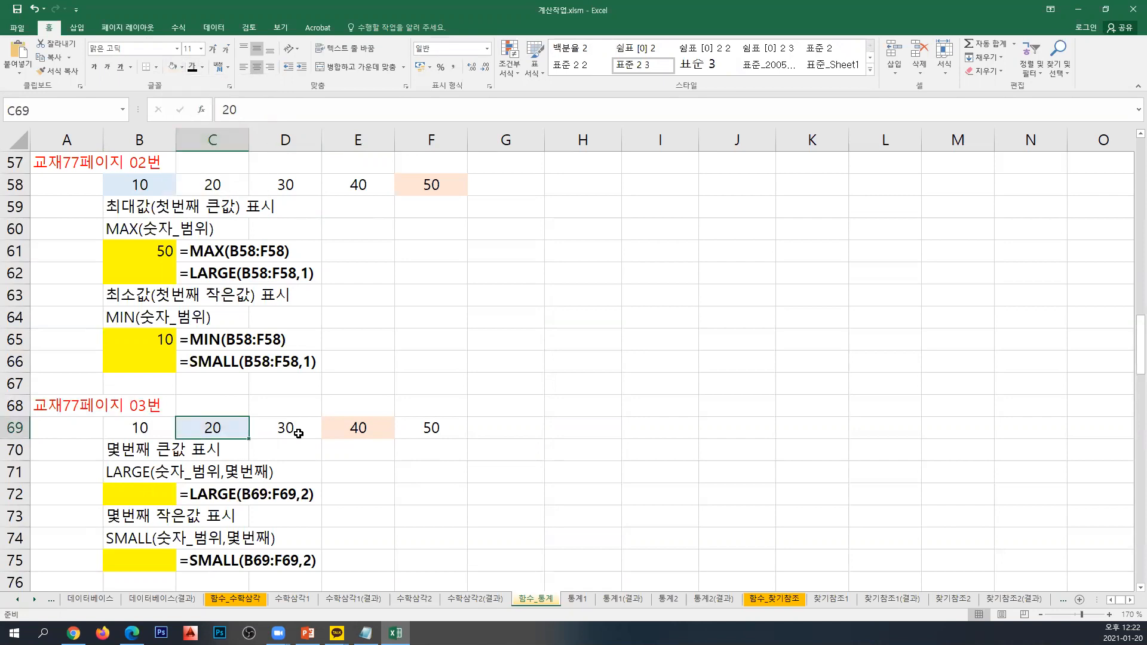
click(166, 501)
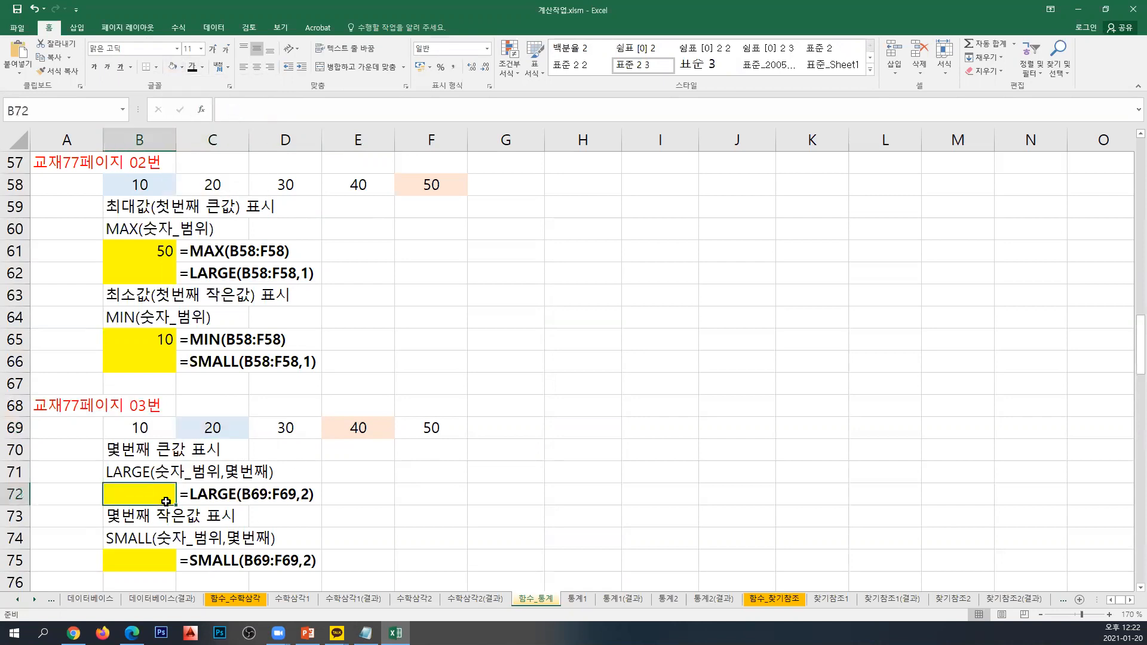
click(163, 564)
click(157, 495)
click(90, 472)
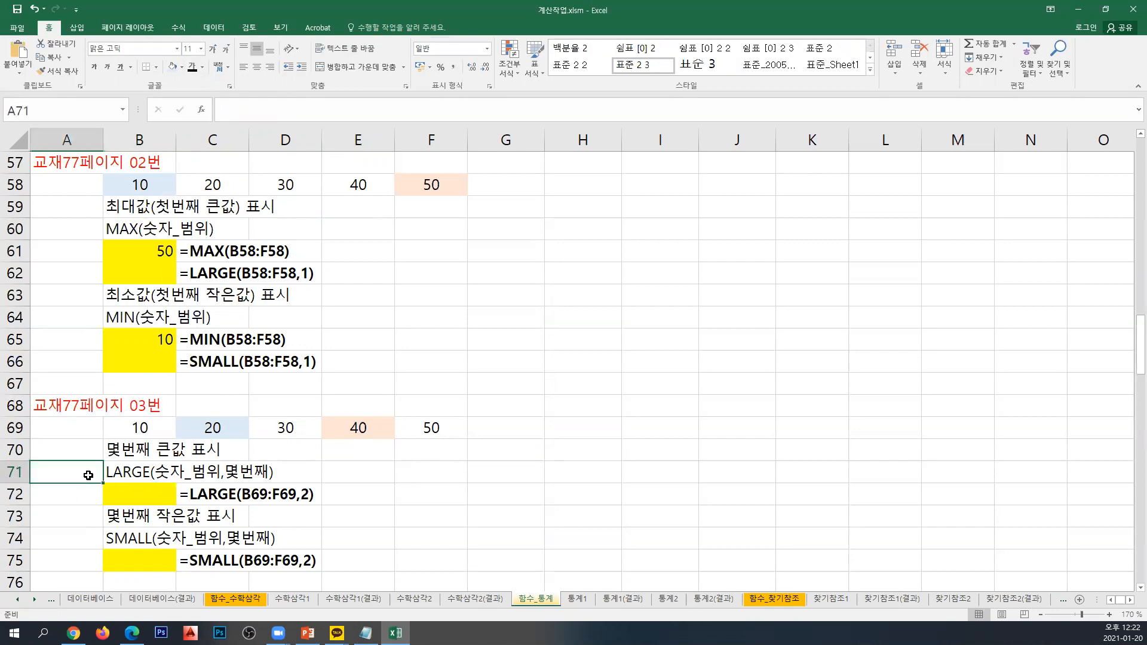
click(141, 499)
click(82, 539)
click(139, 566)
Insert the LARGE function into cell B72 from the full function list in the function wizard.
click(149, 501)
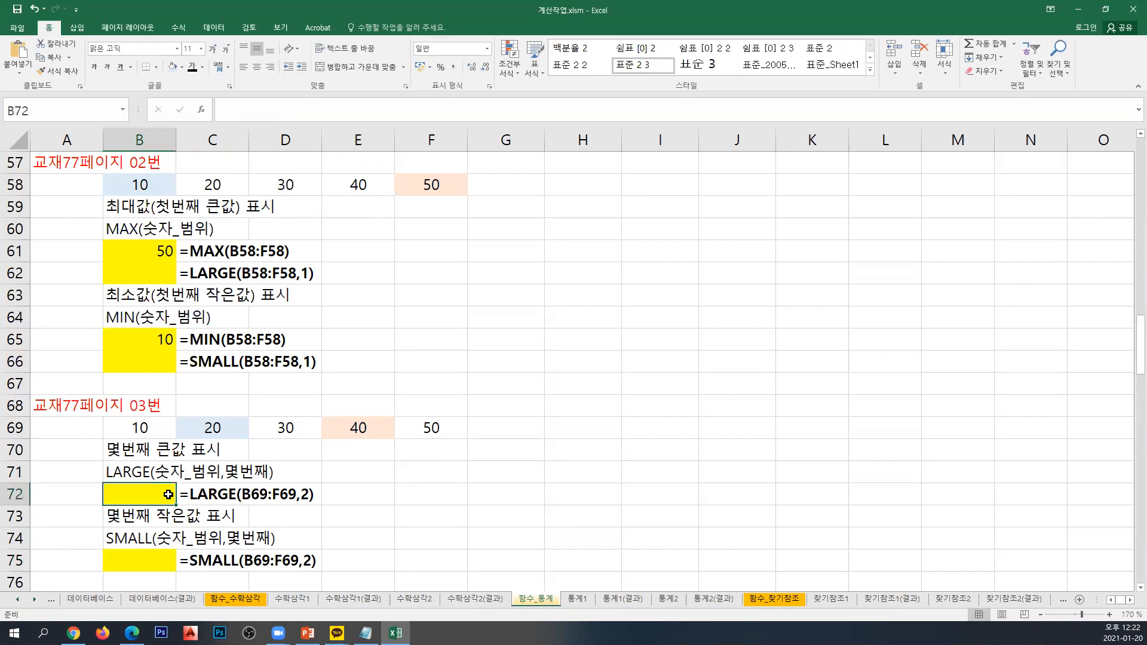
click(177, 25)
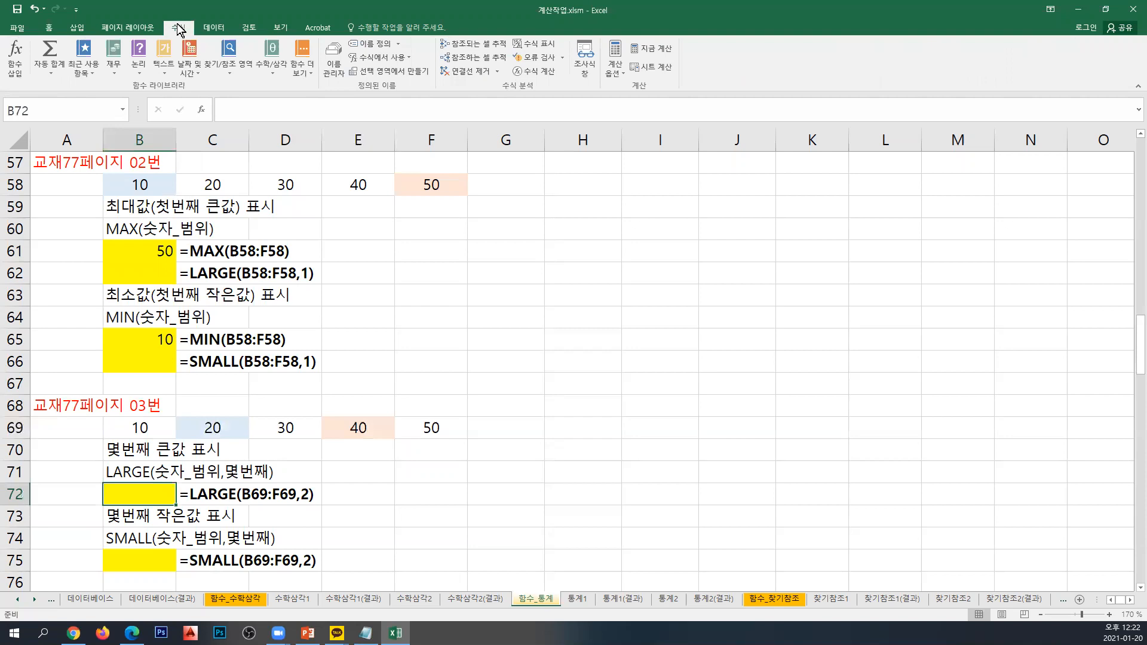
click(16, 66)
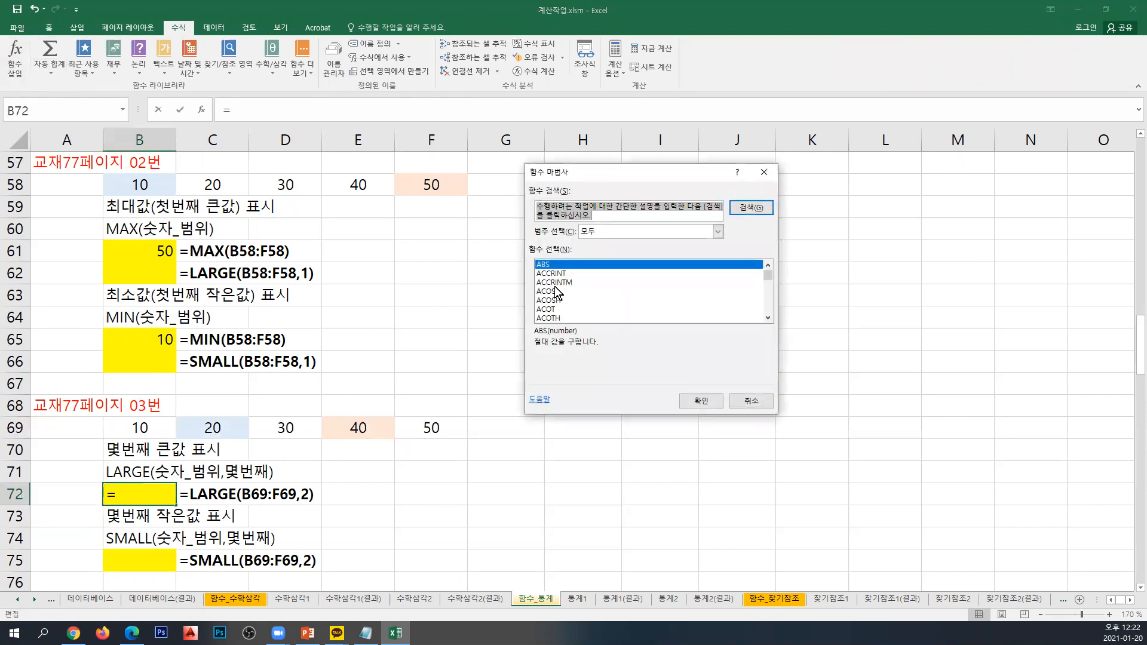
scroll(557, 295, down, 4)
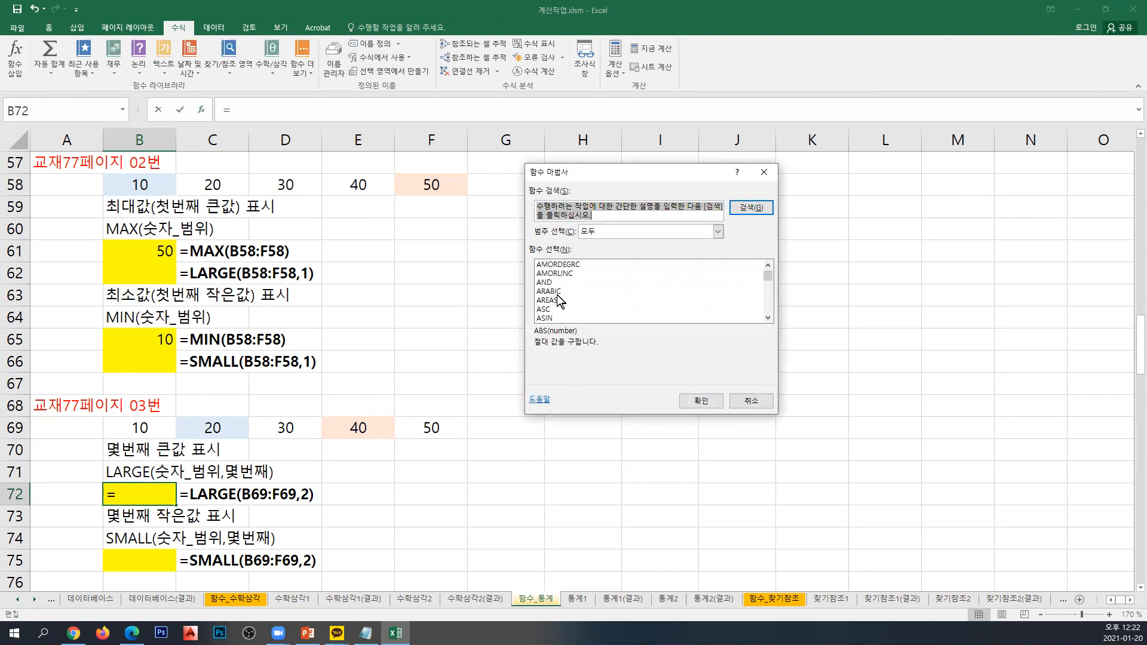
scroll(558, 300, down, 16)
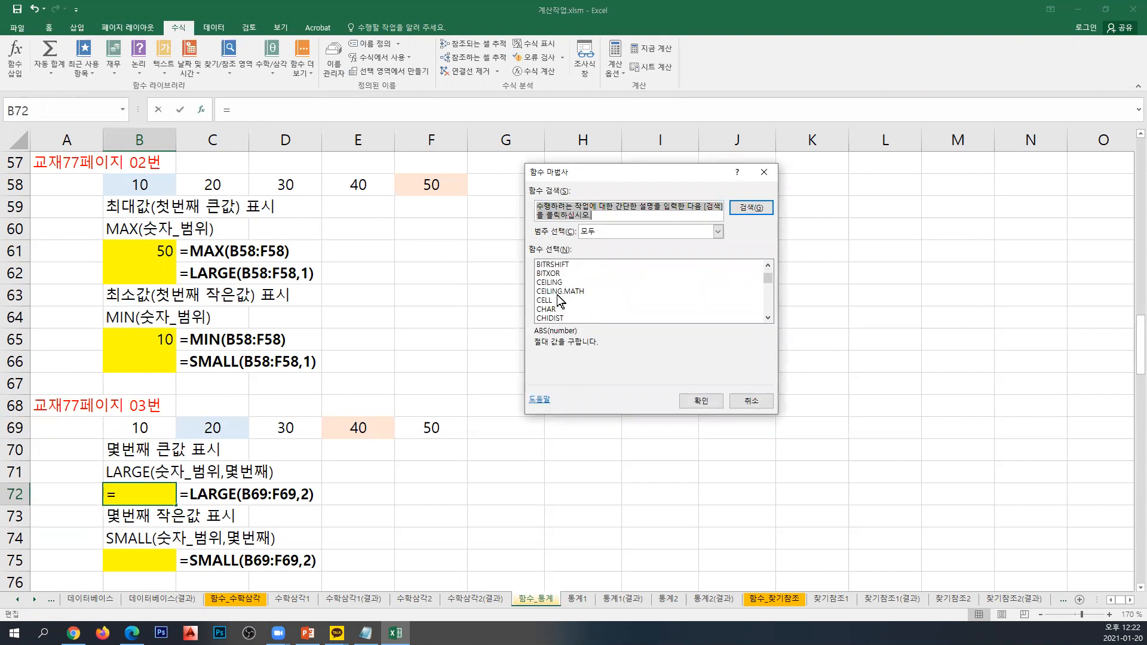
scroll(558, 299, down, 20)
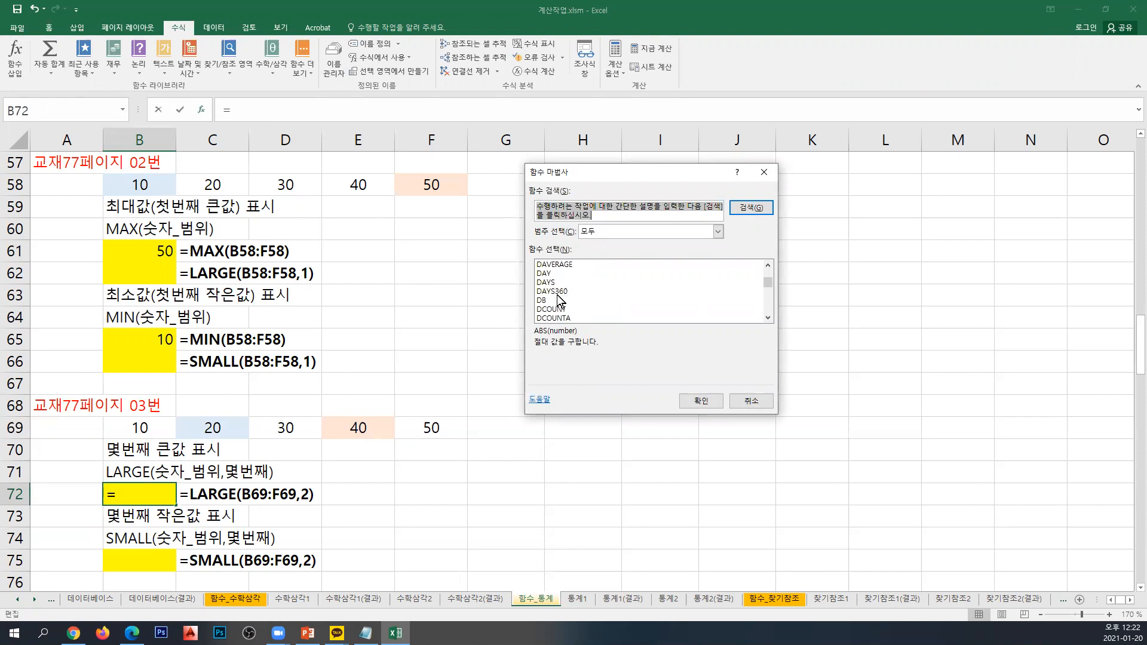
scroll(559, 300, down, 15)
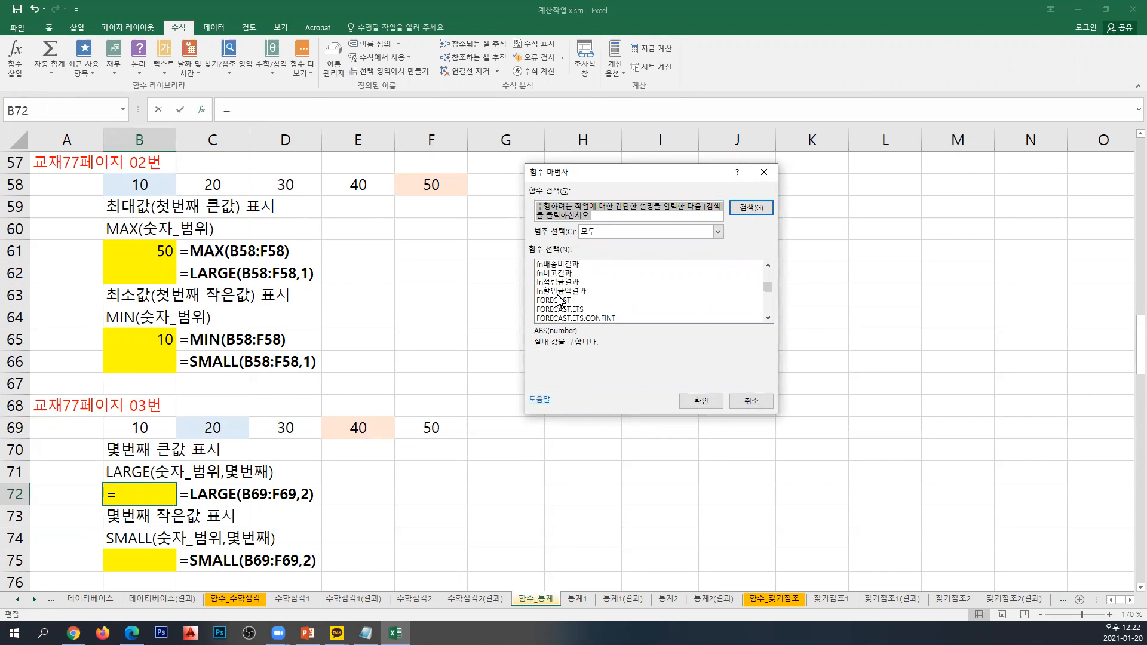
scroll(558, 300, down, 20)
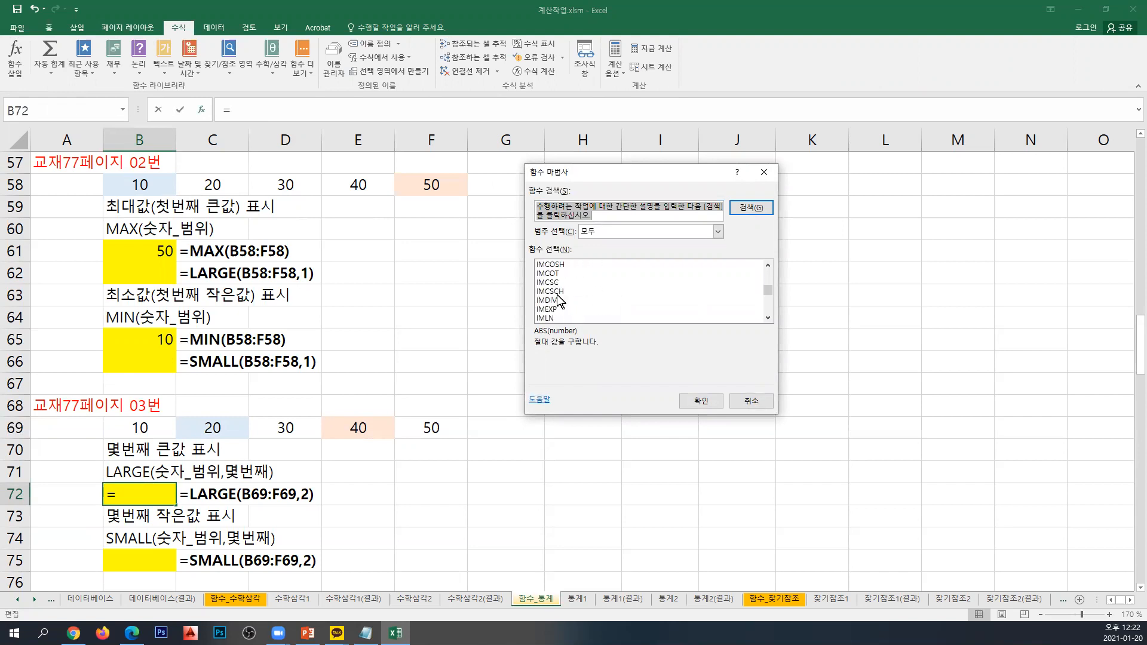
scroll(558, 300, down, 9)
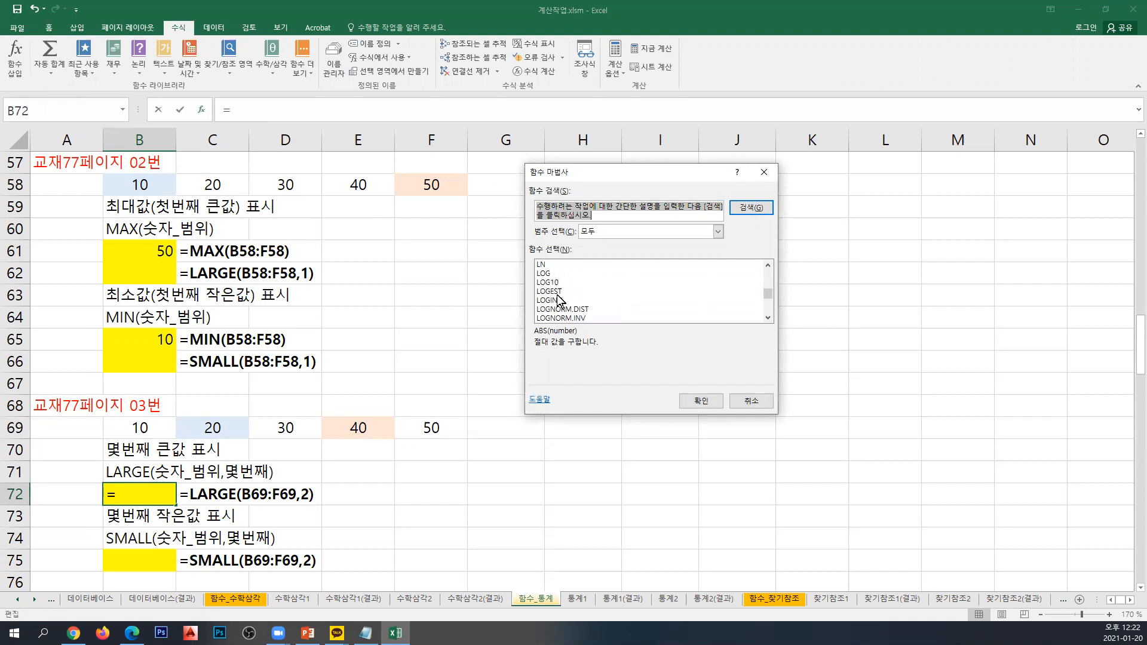
scroll(558, 300, up, 3)
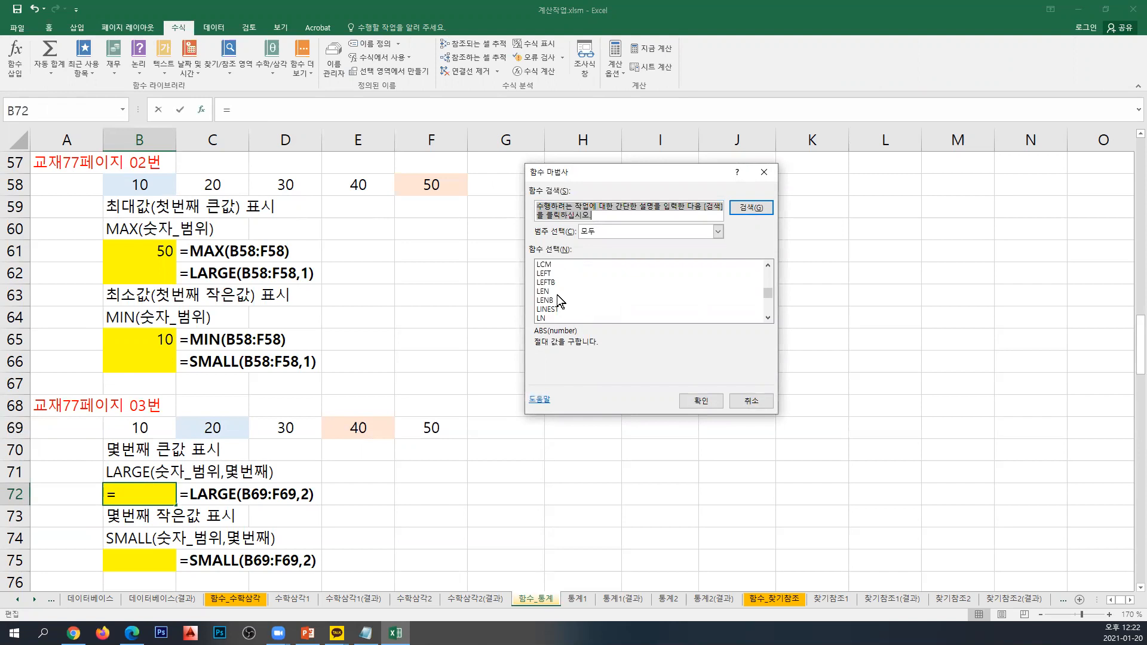
scroll(560, 301, up, 1)
click(558, 309)
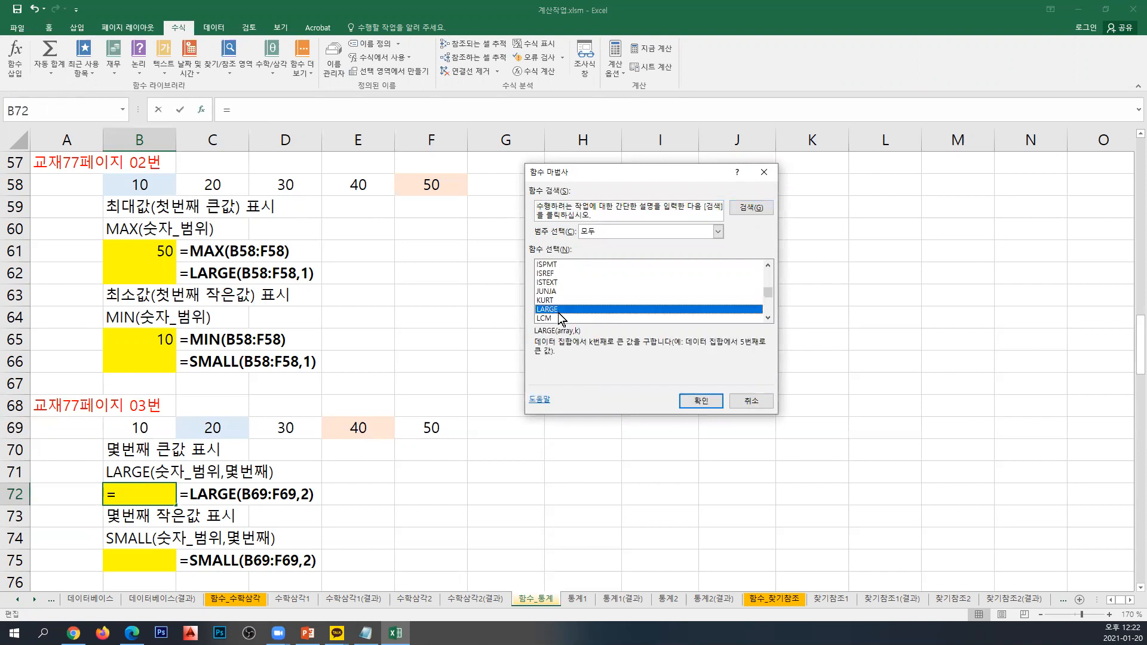
click(700, 401)
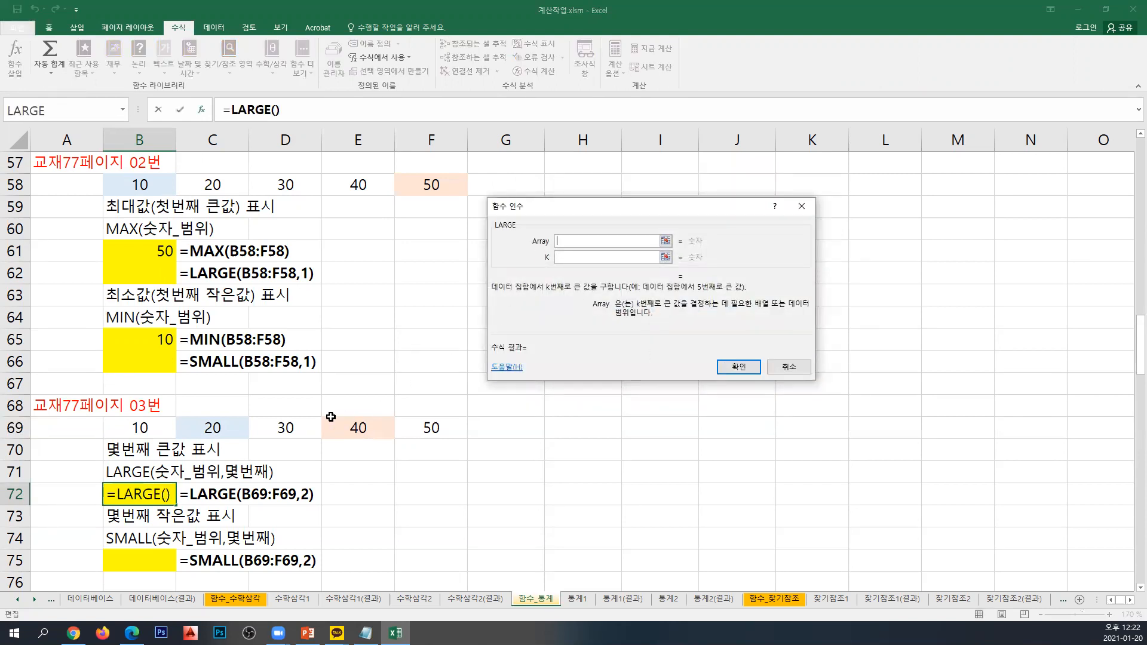
Complete the LARGE function in cell B72 with the array B69:F69 and K set to 2.
drag(157, 431, 425, 428)
key(Tab)
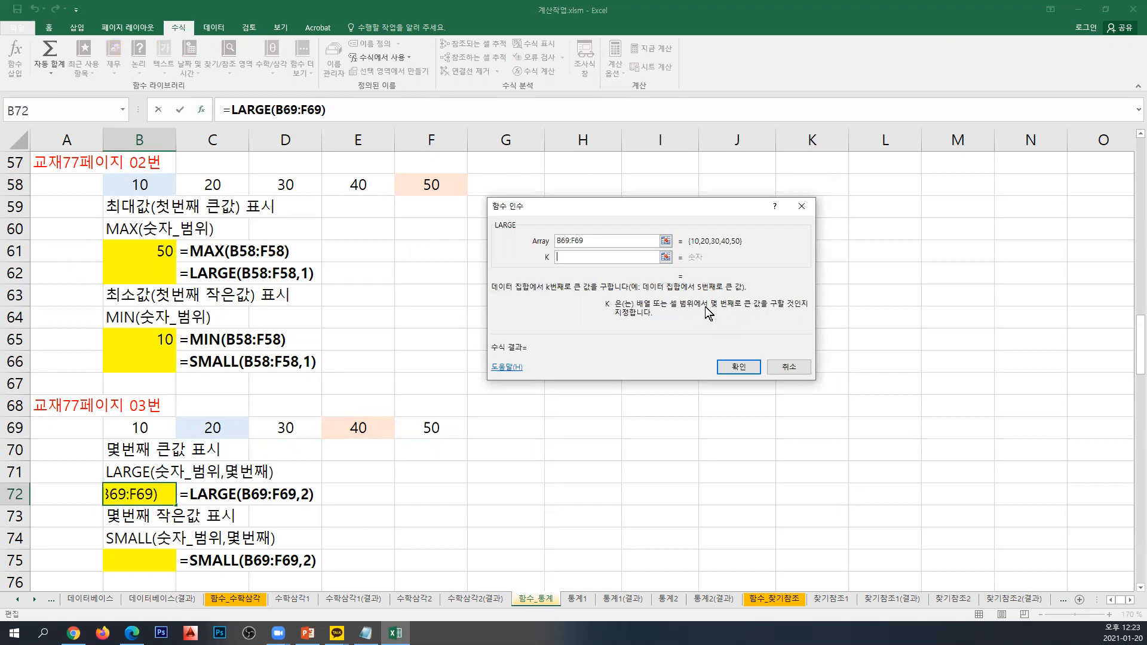
text(1)
key(BackSpace)
text(2)
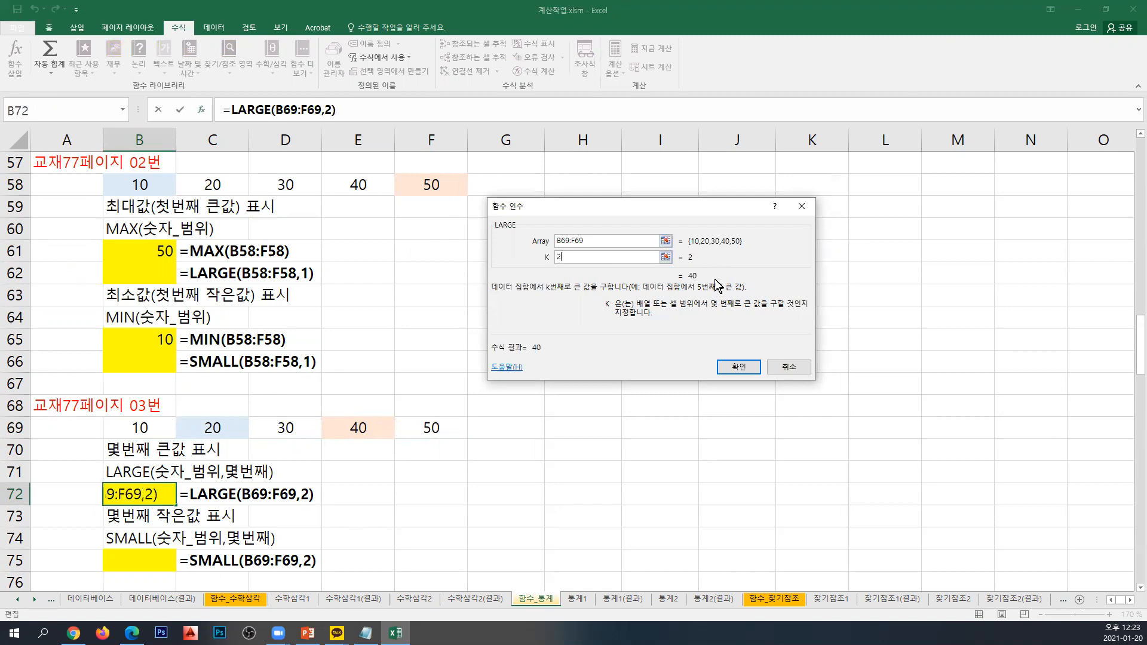
click(739, 370)
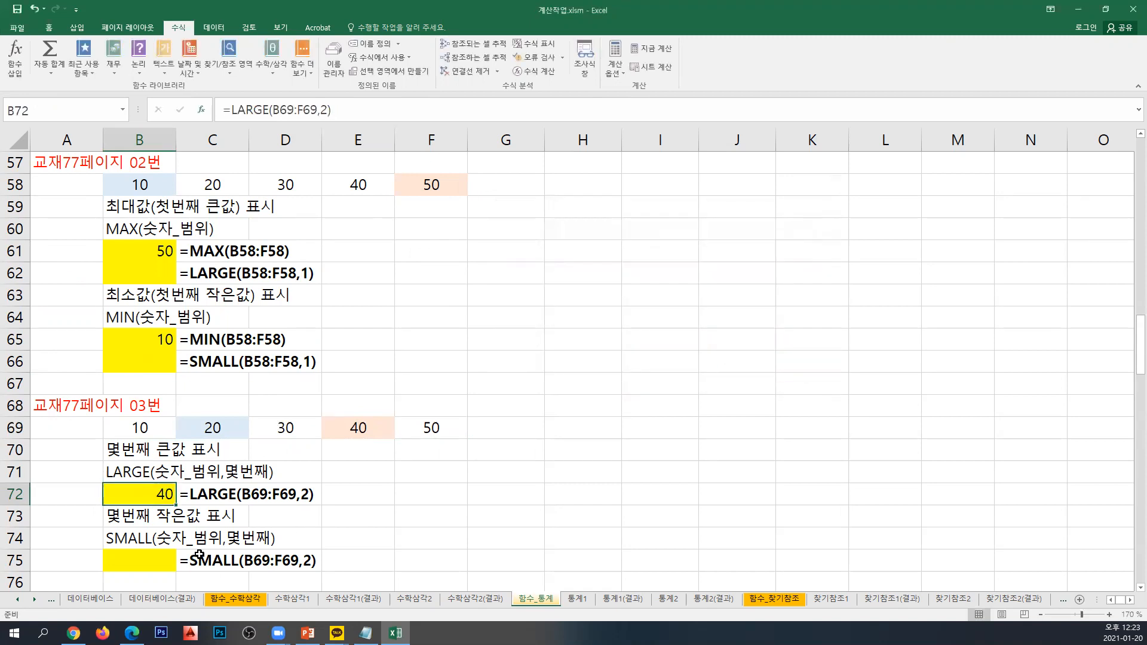
Enter the formula =SMALL(B69:F69,2) in cell B75 to return the second smallest number.
click(160, 564)
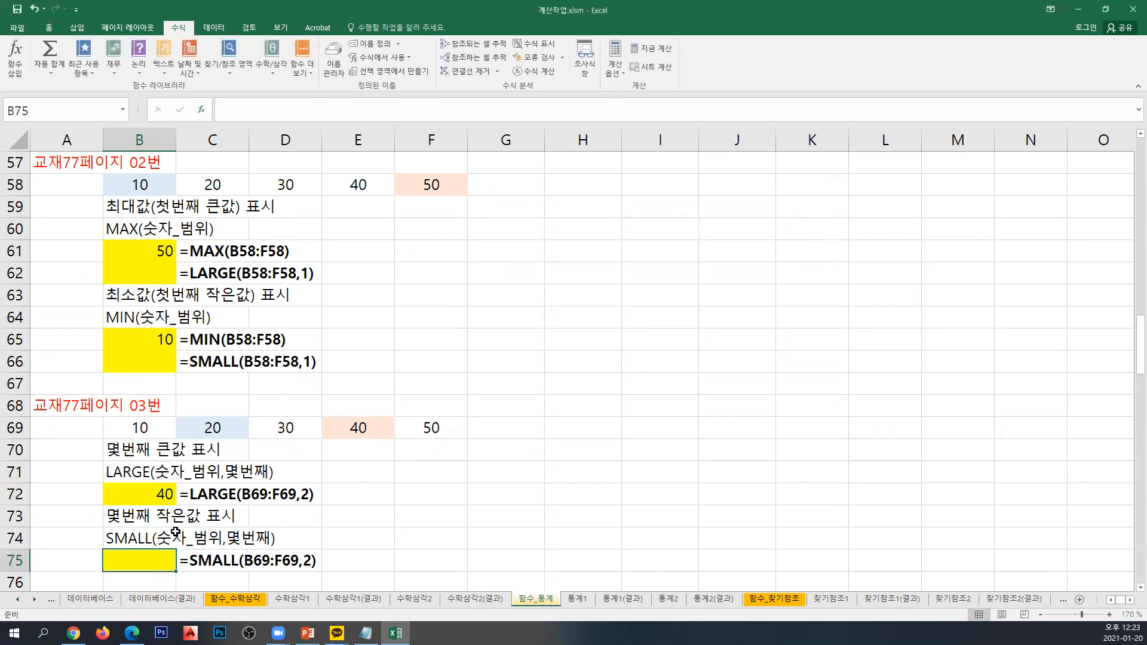
text(=)
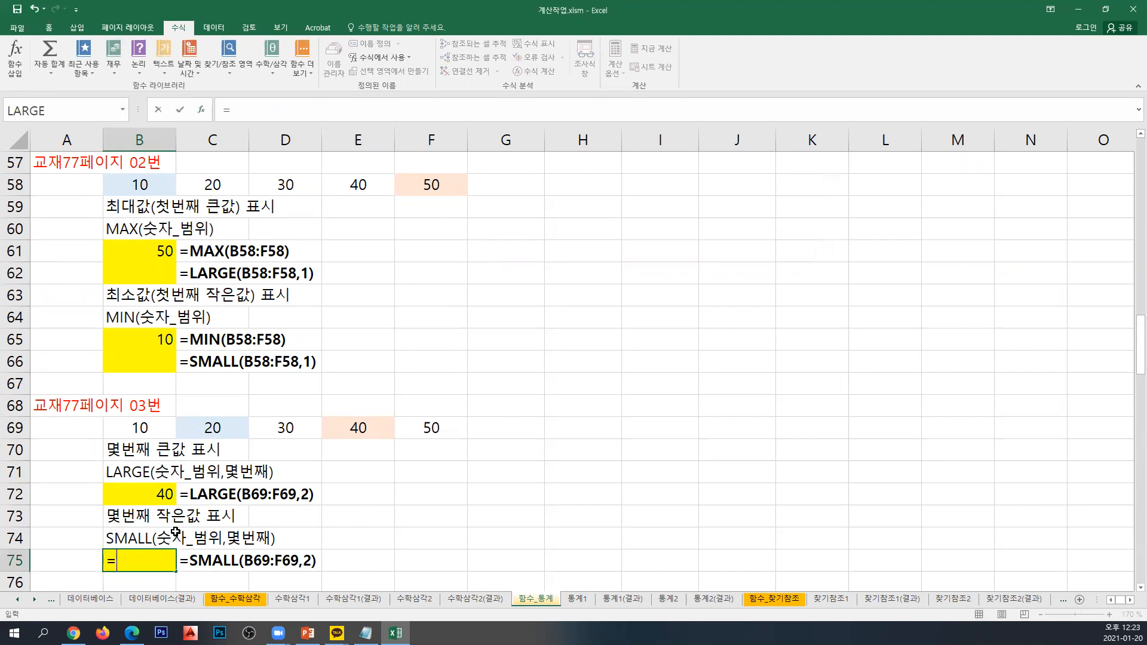
text(SMALL()
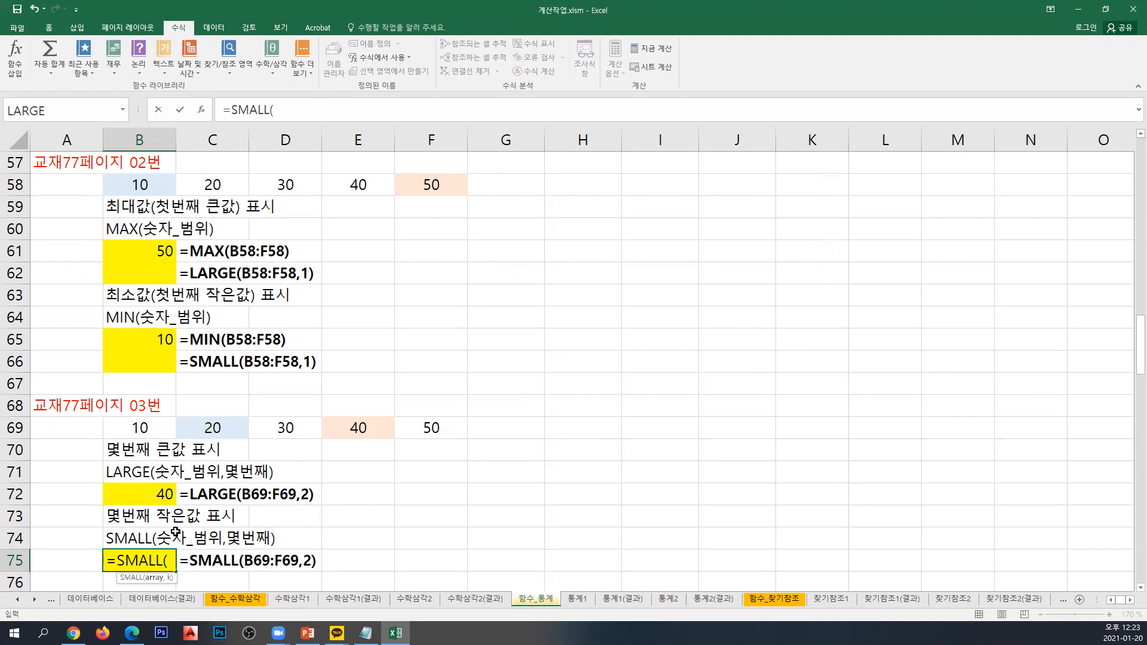
drag(159, 432, 413, 434)
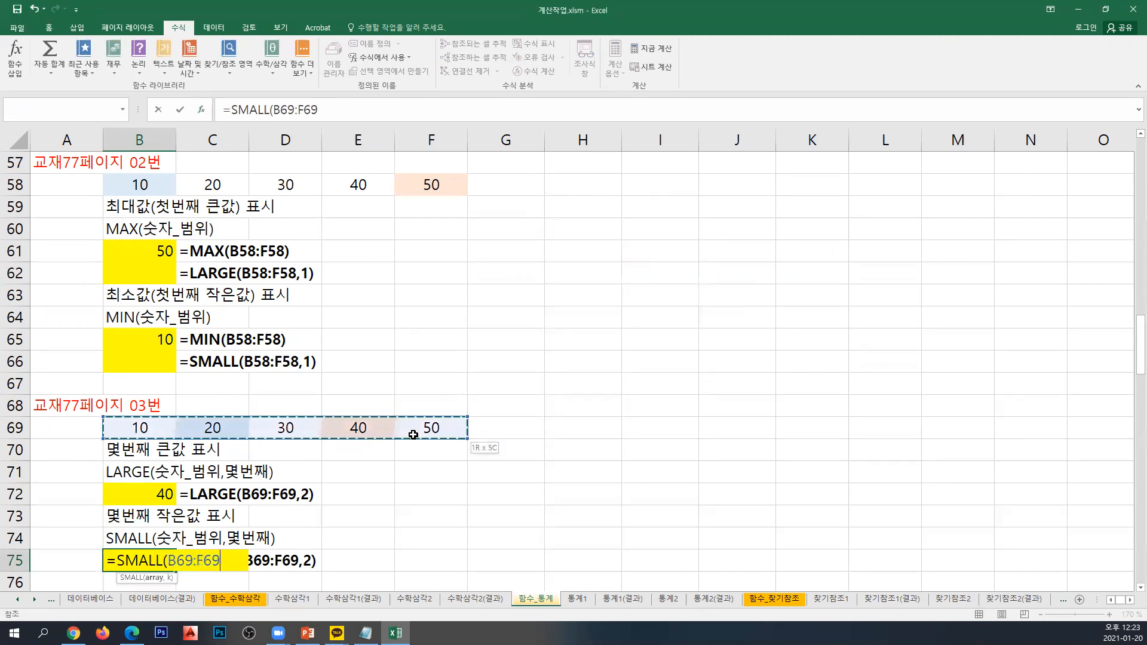
text(,)
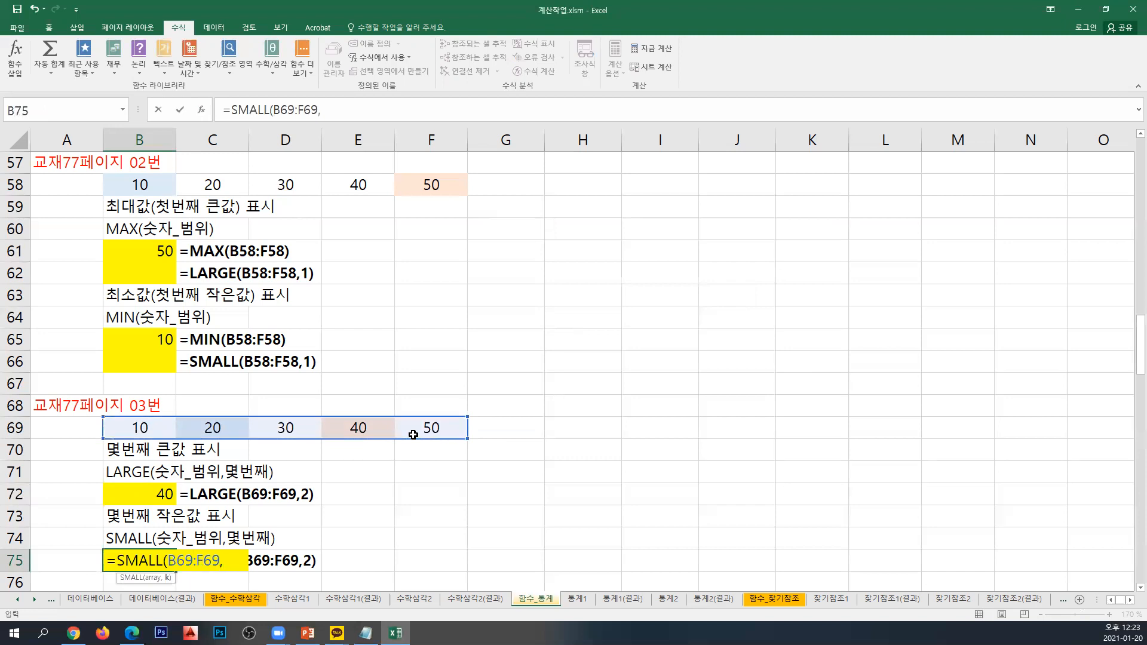
text(2))
key(Return)
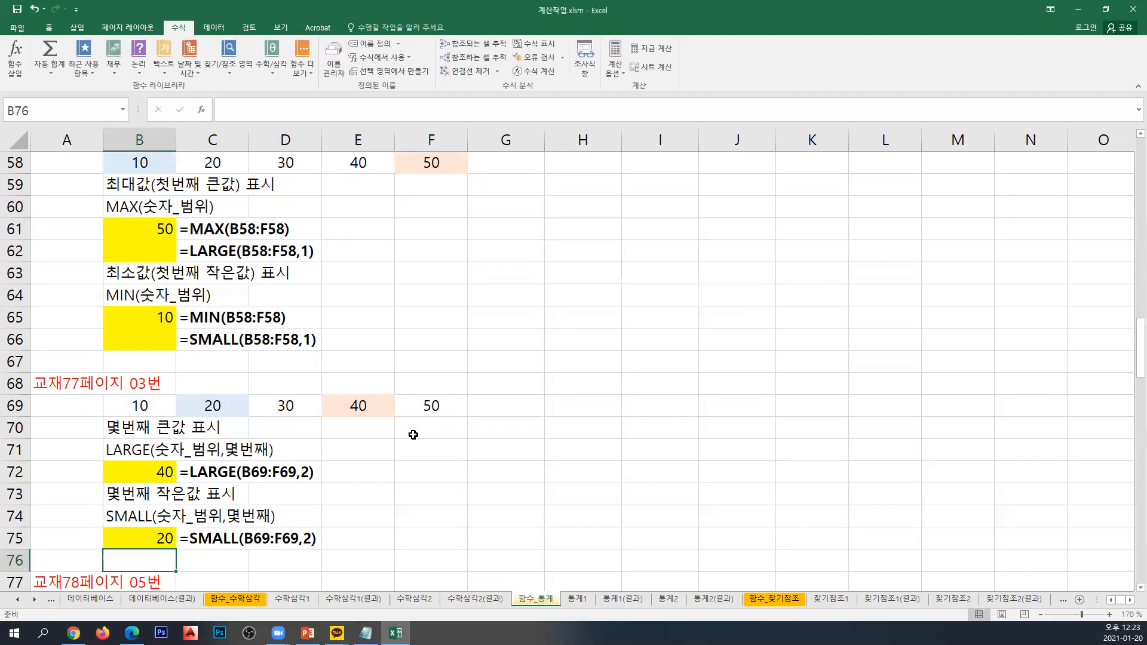
Enter the formula =LARGE(B58:F58,1) in cell B62 to return the largest number.
click(1139, 135)
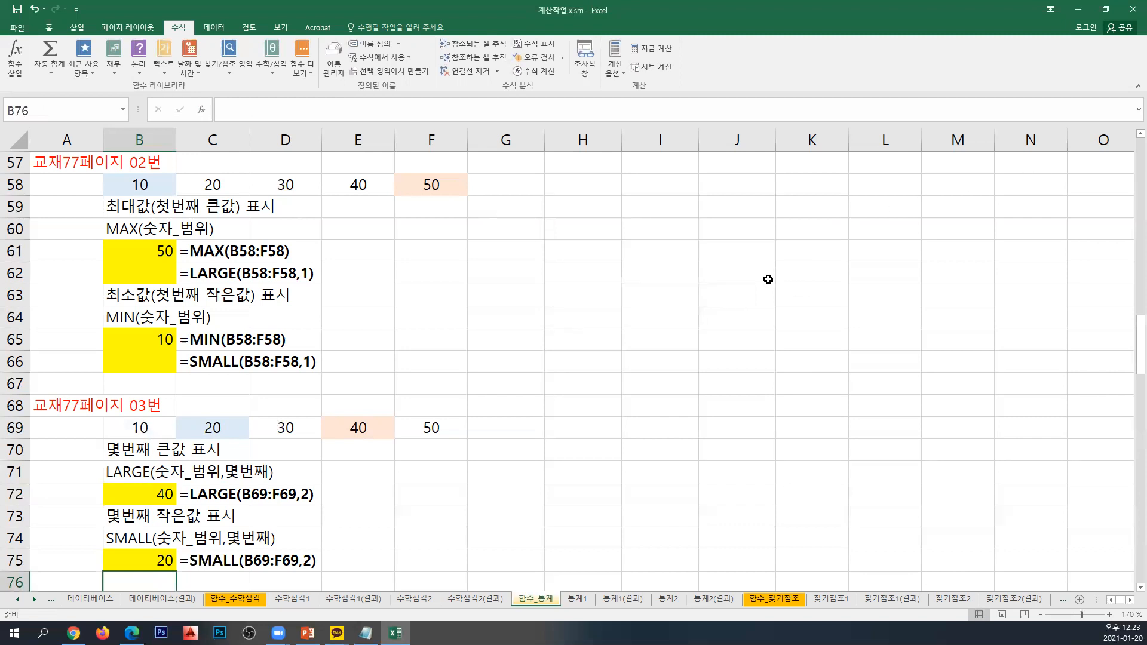
click(158, 274)
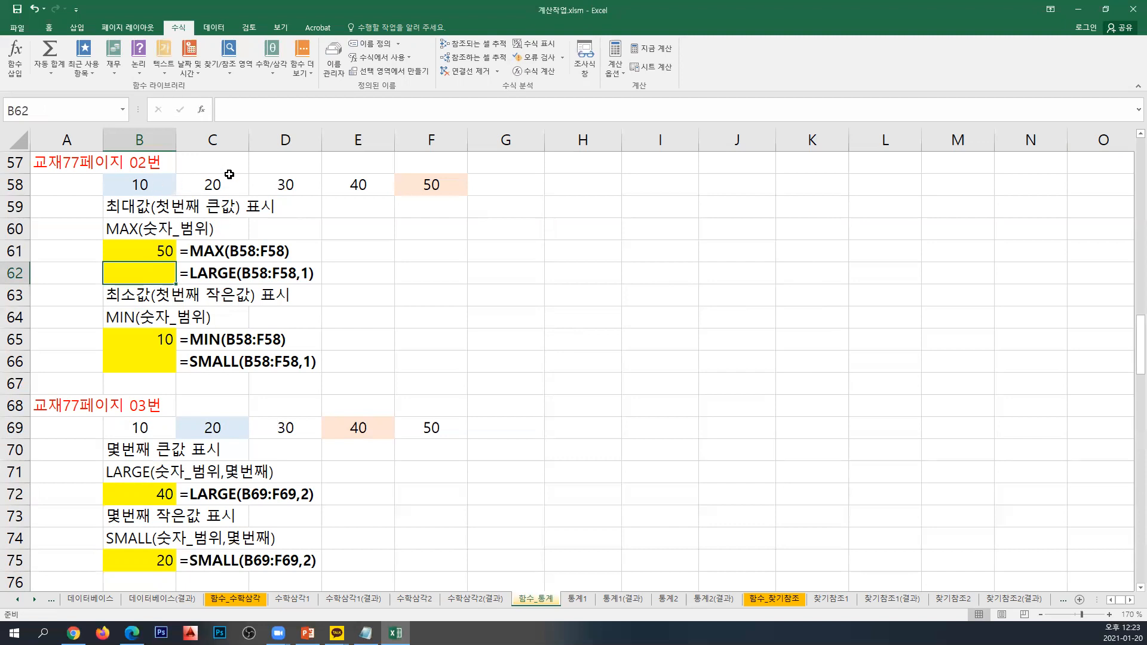
text(=LARGE()
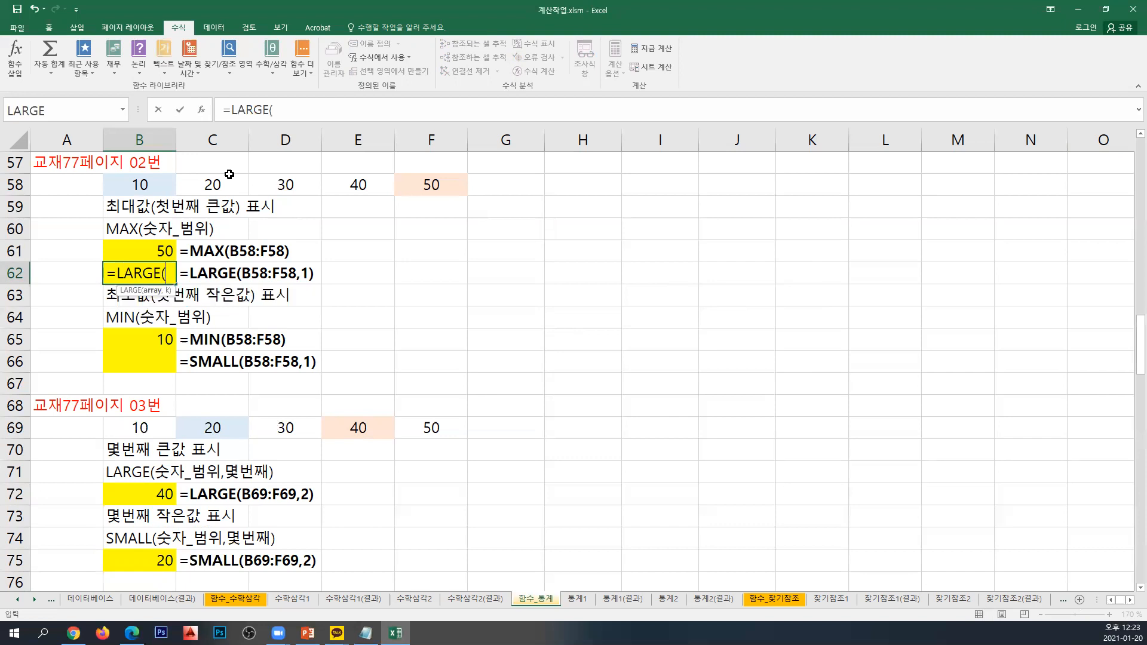
drag(166, 190, 405, 189)
text(,)
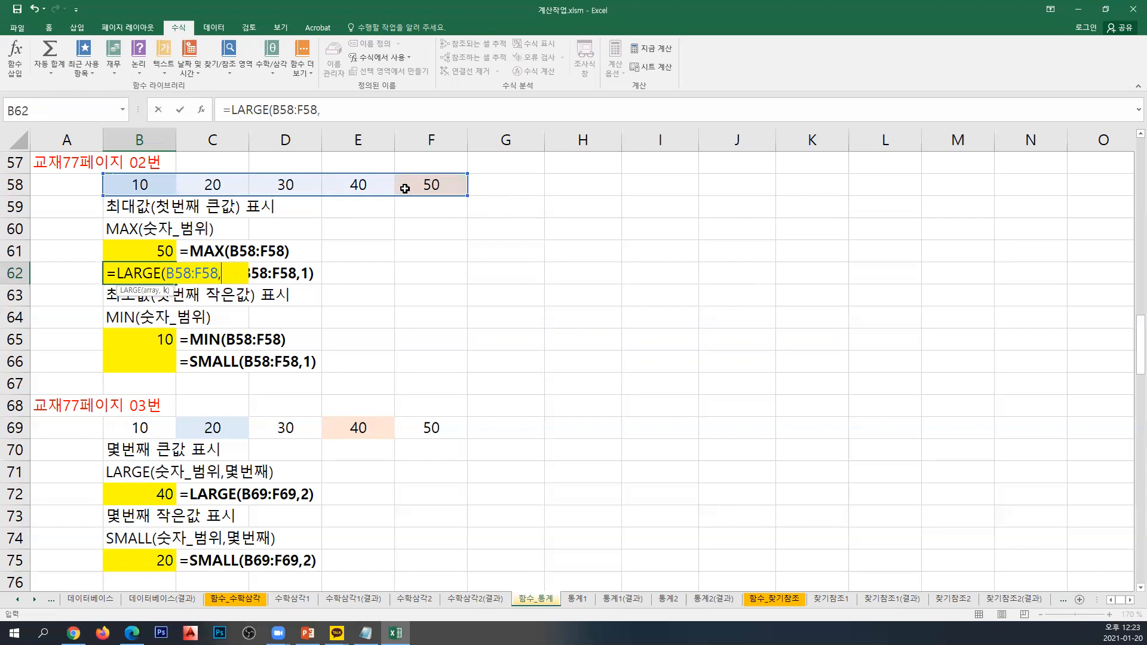
text(1))
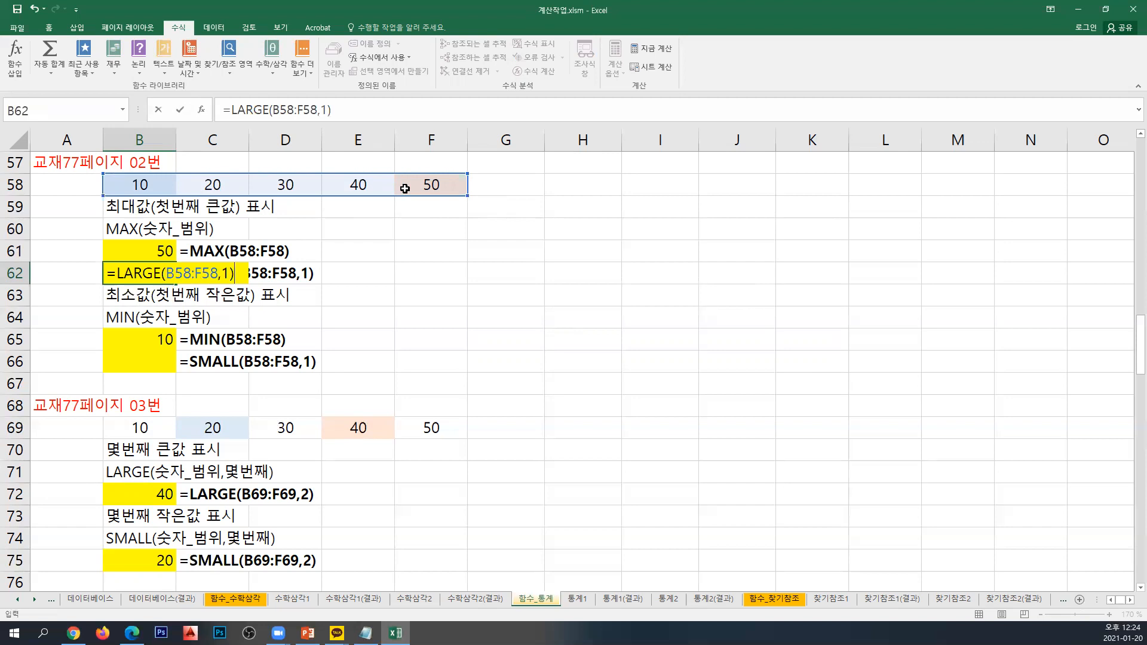
key(Return)
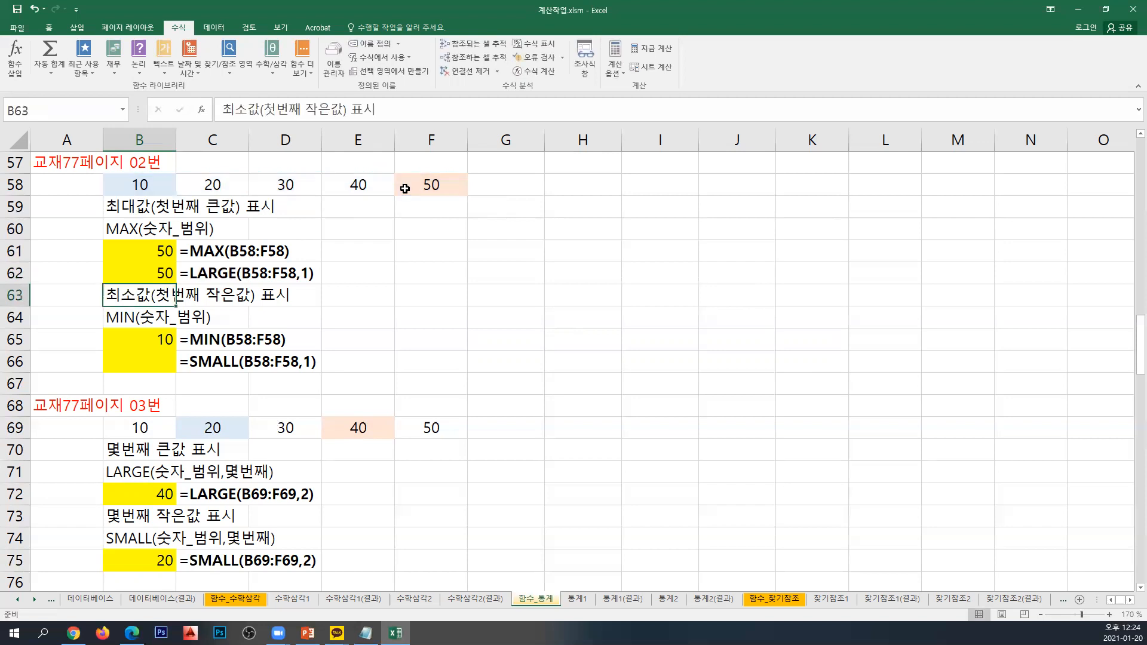
Enter the formula =SMALL(B58:F58,1) in cell B66 to return the smallest number, accepting the proposed formula correction.
click(147, 360)
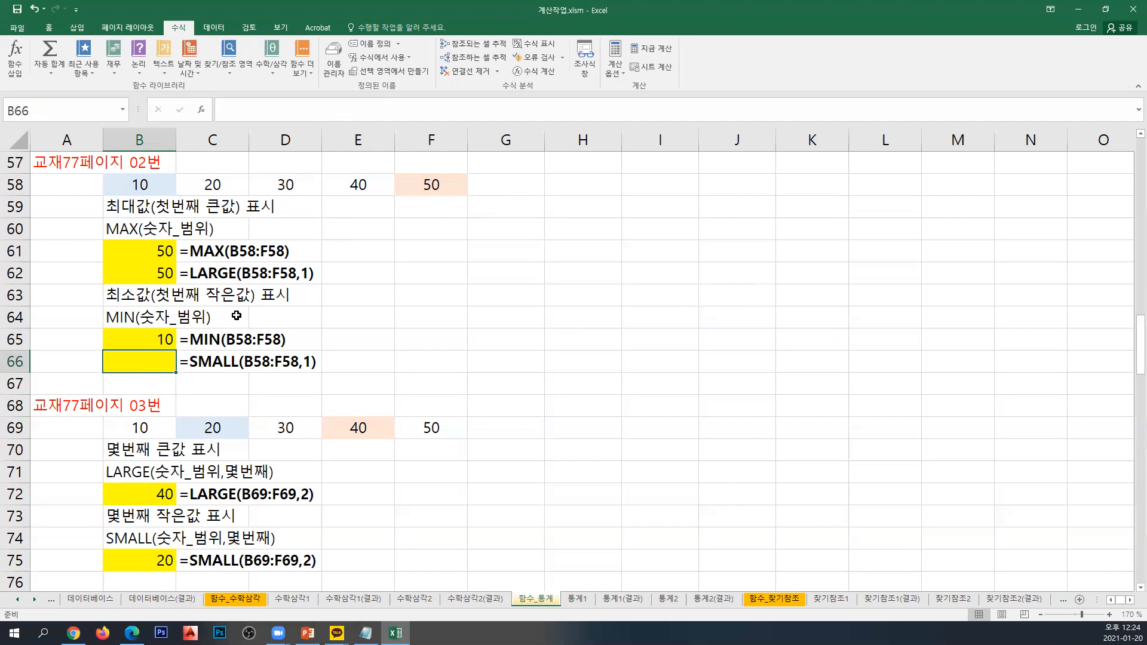
text(=)
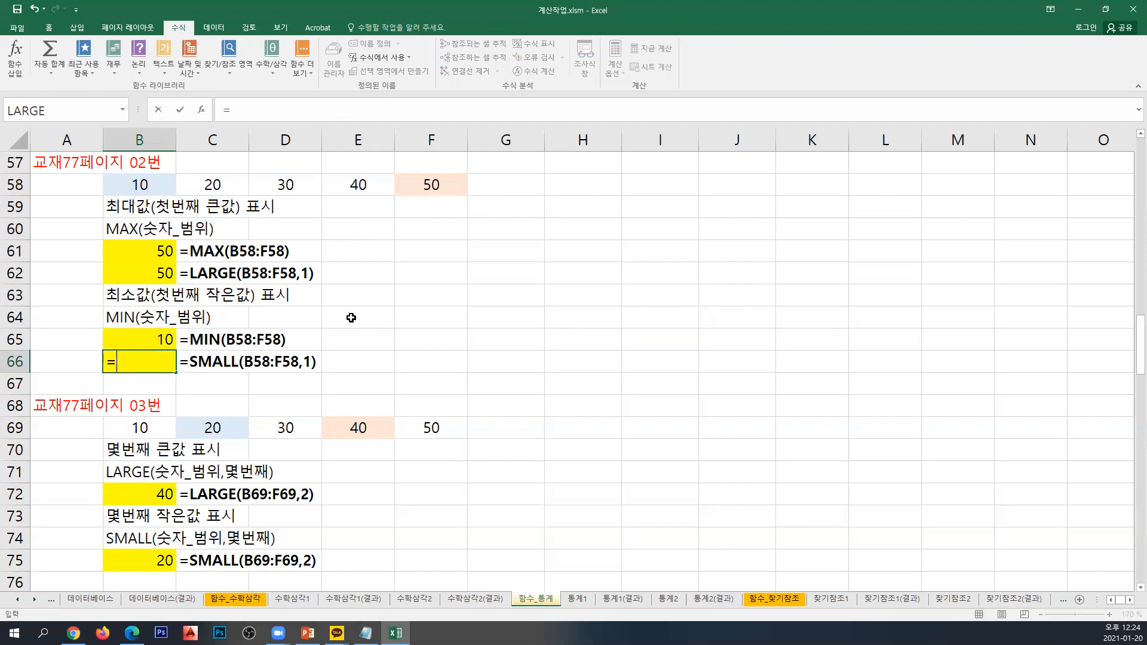
text(SMALL()
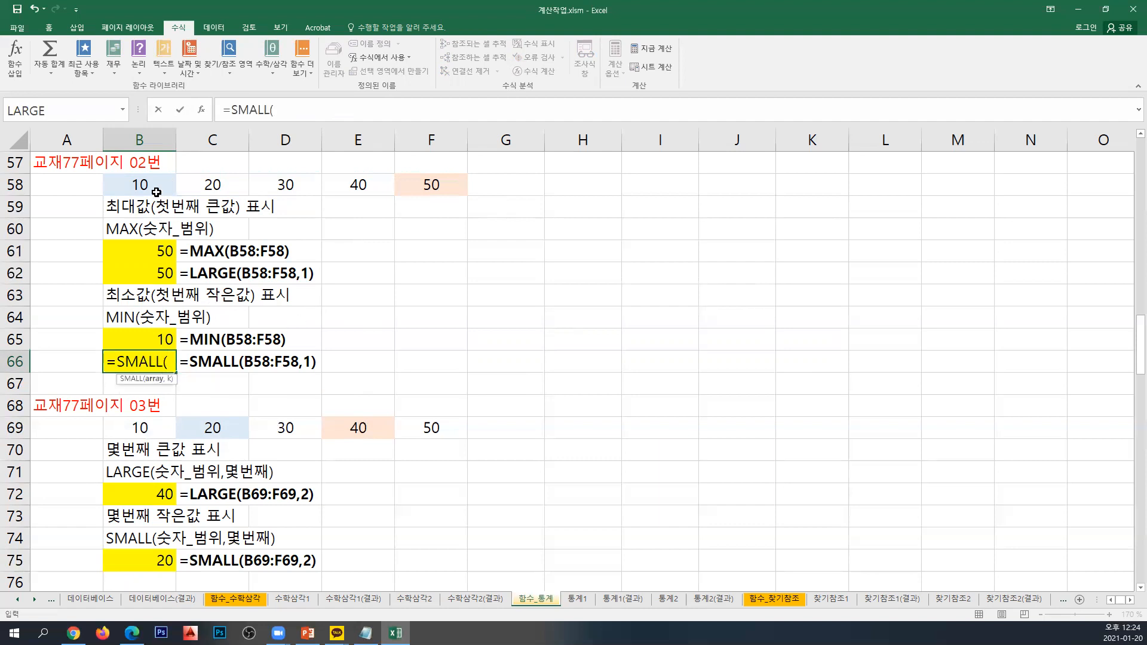
drag(154, 189, 412, 188)
text(,1))
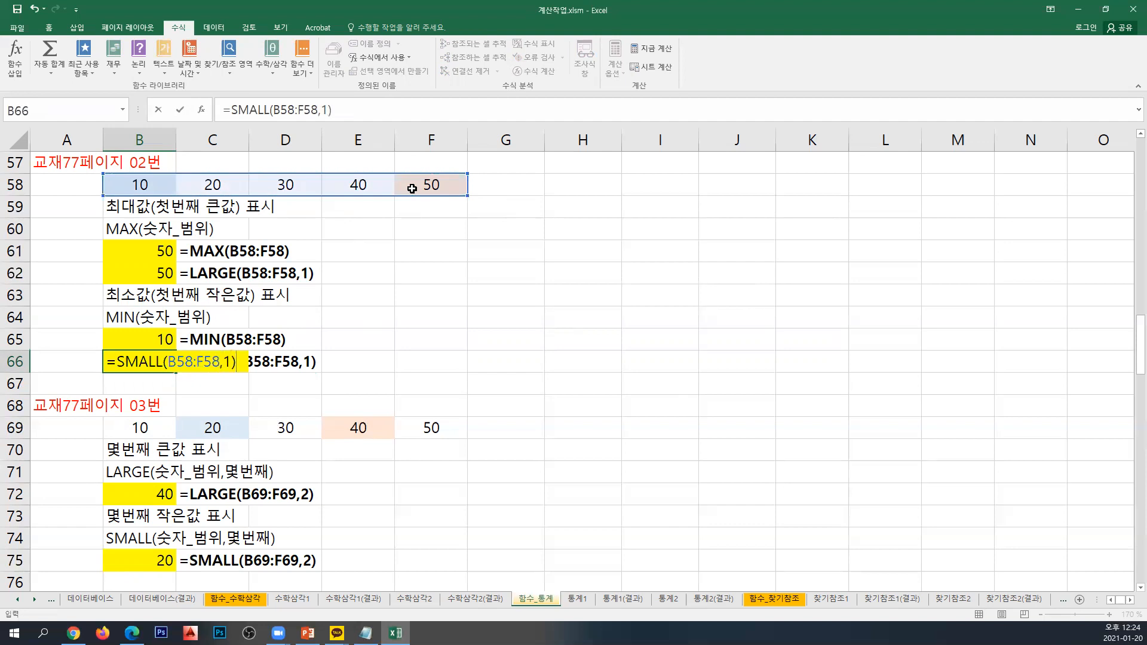
text(\)
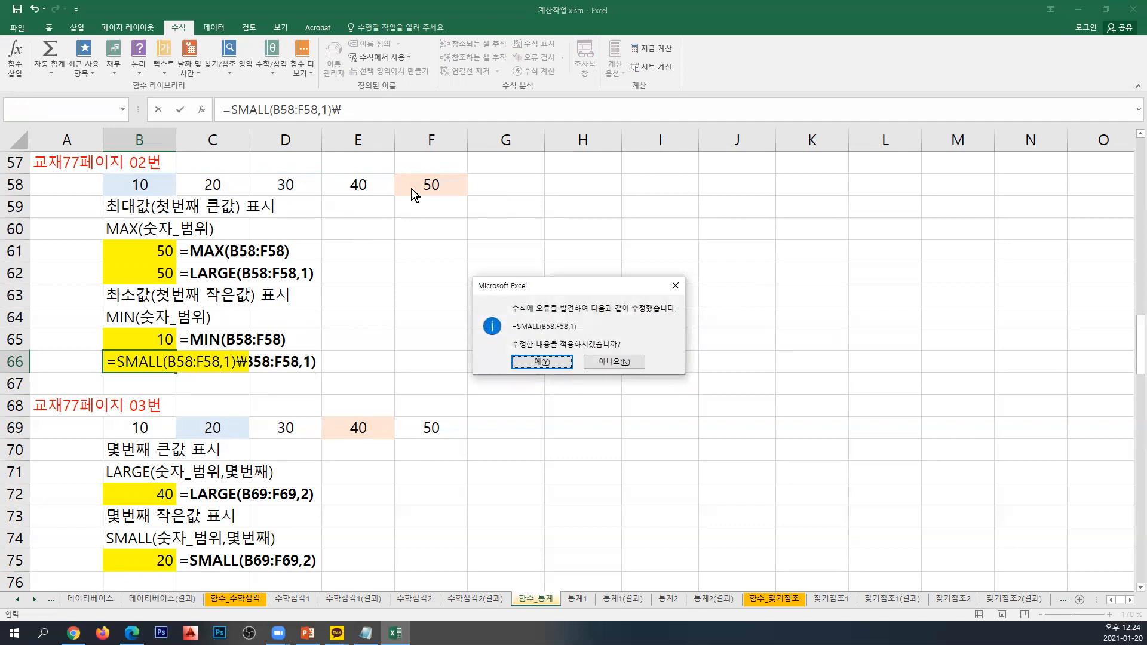
key(Return)
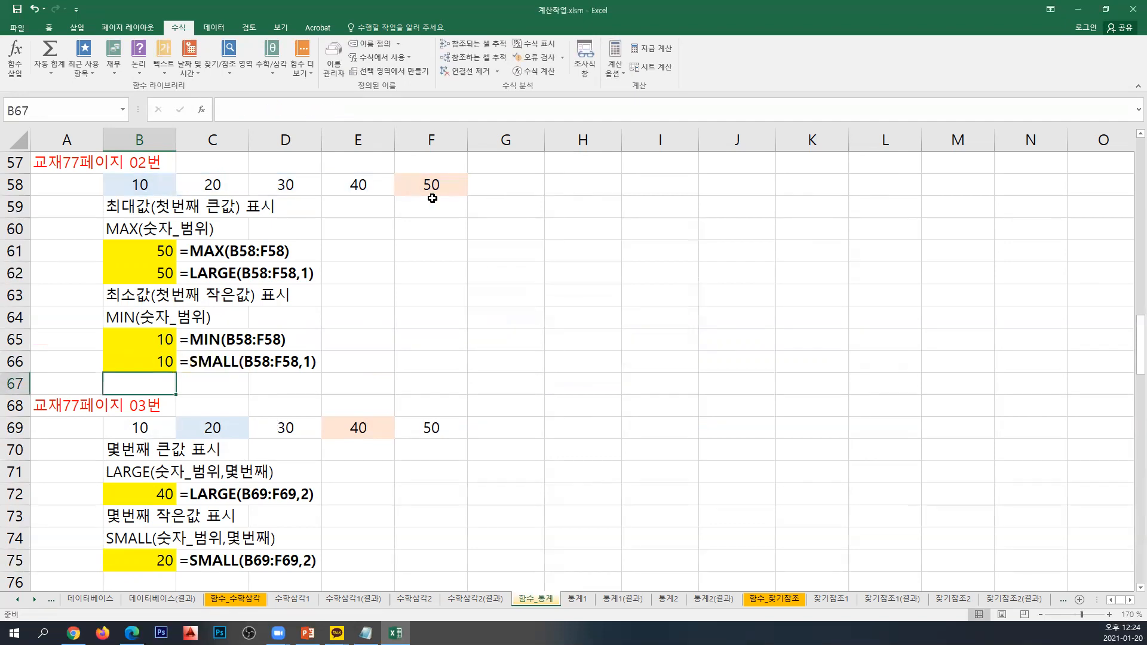
click(139, 366)
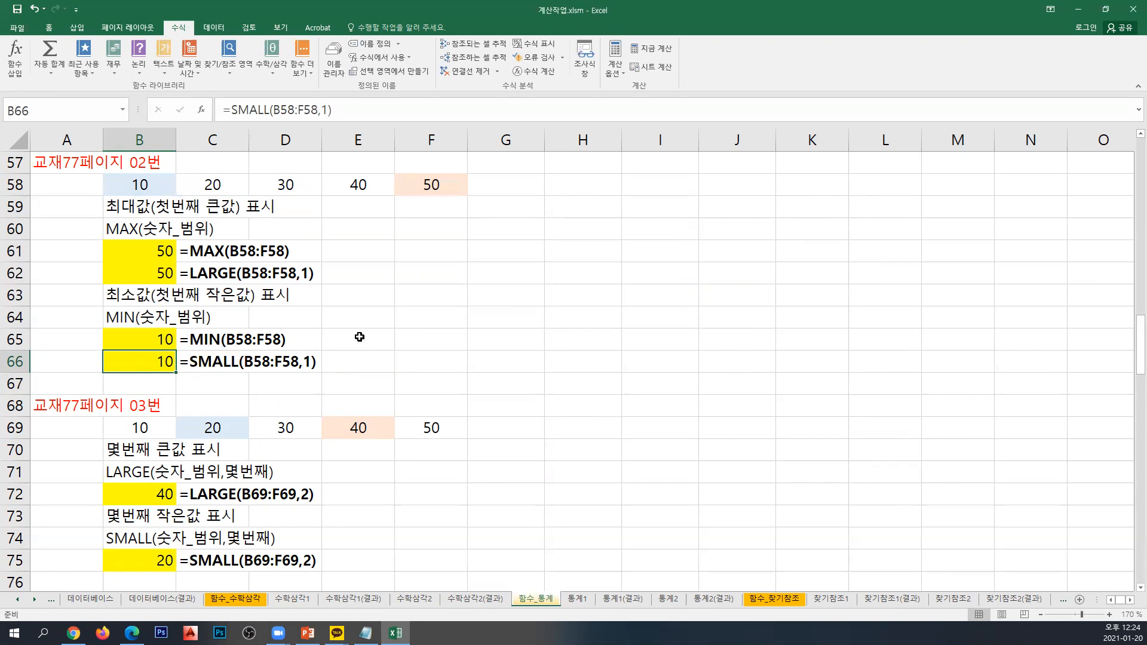
Enter the formula =VAR(B78:F78) in cell B81 to calculate the variance of the numbers in row 78.
scroll(344, 450, down, 4)
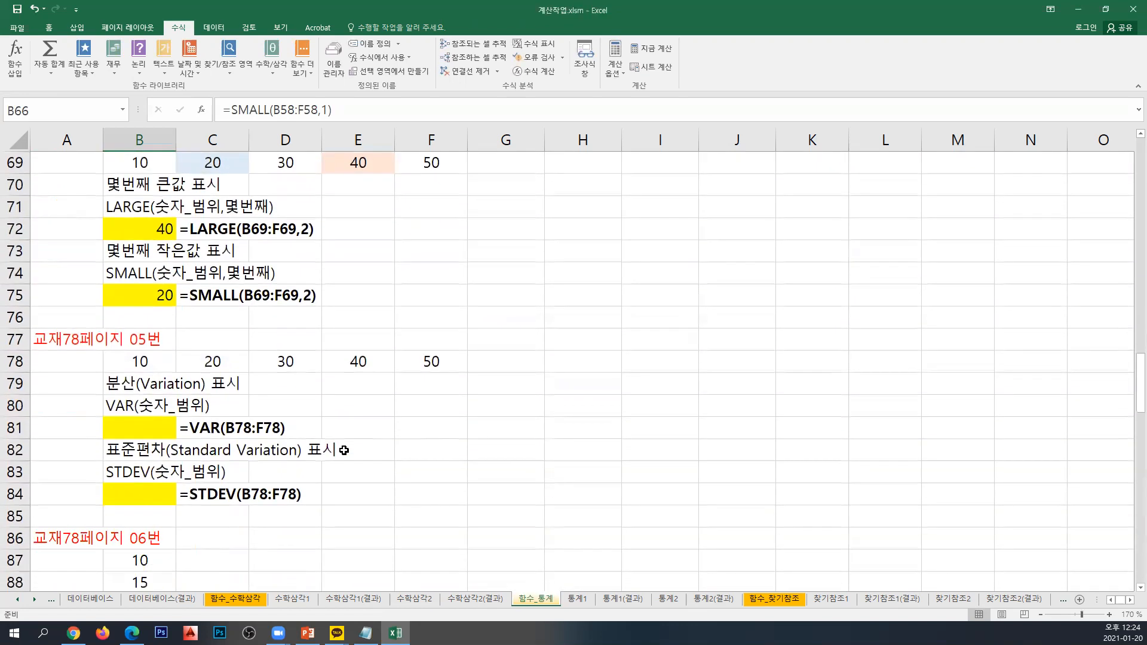
scroll(344, 450, down, 2)
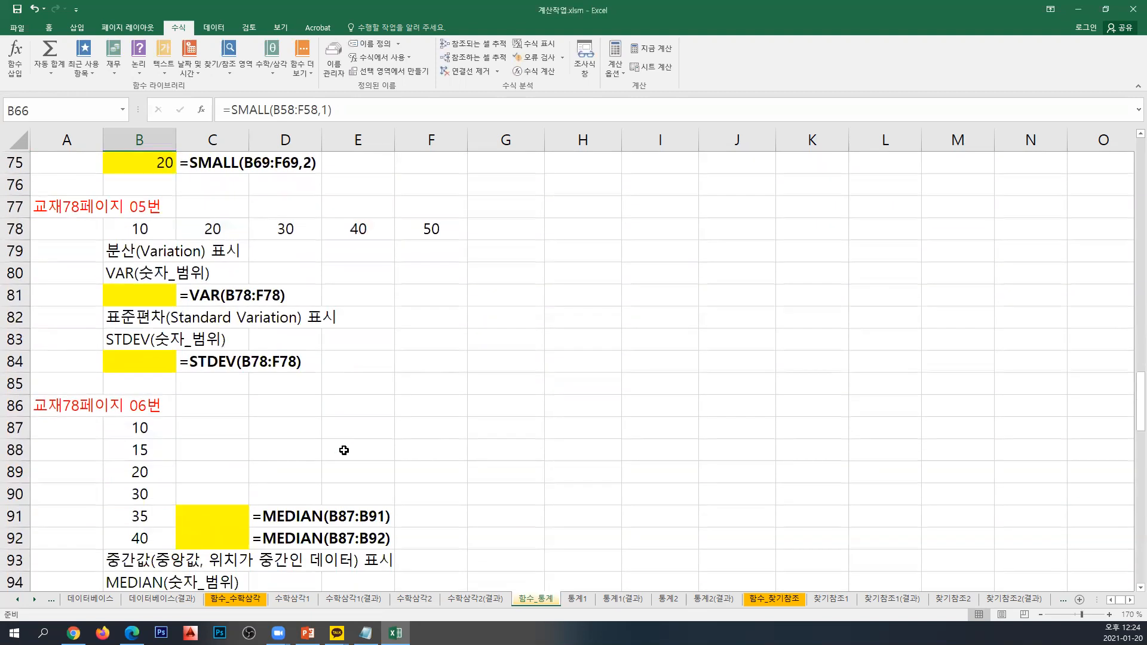
click(1138, 588)
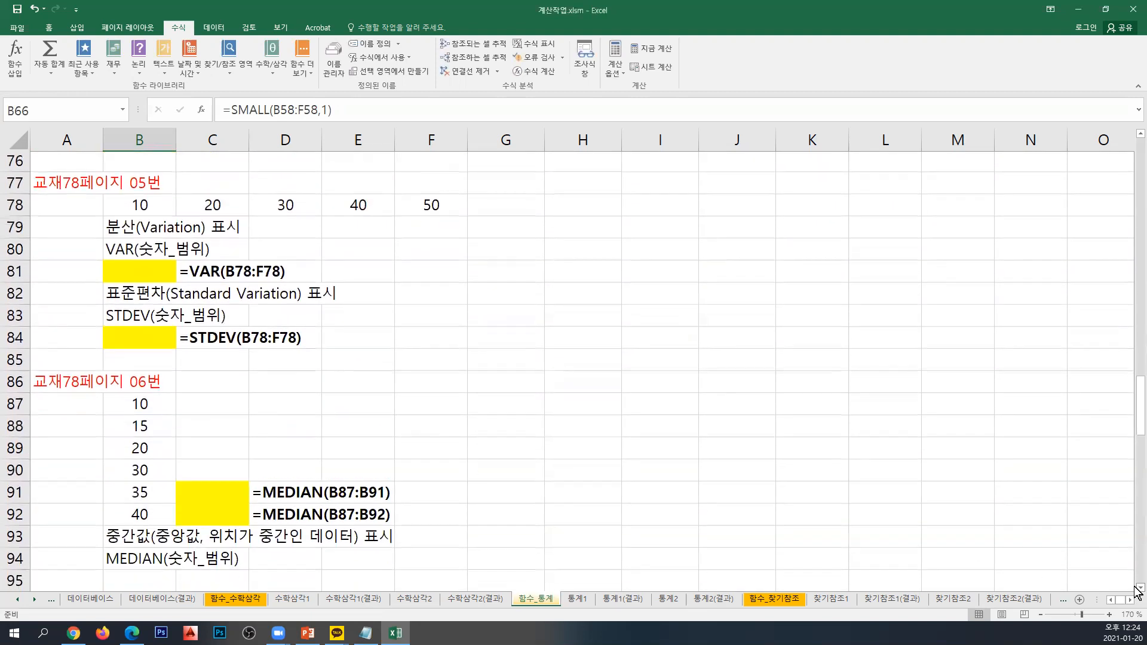
click(1137, 588)
click(162, 256)
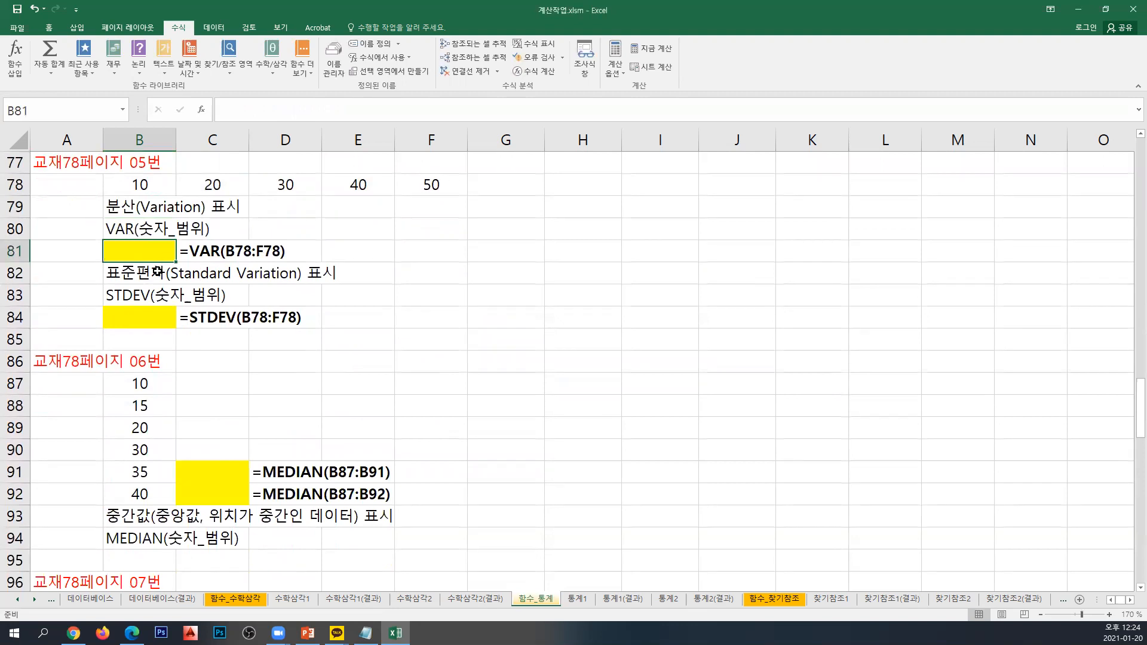
click(62, 285)
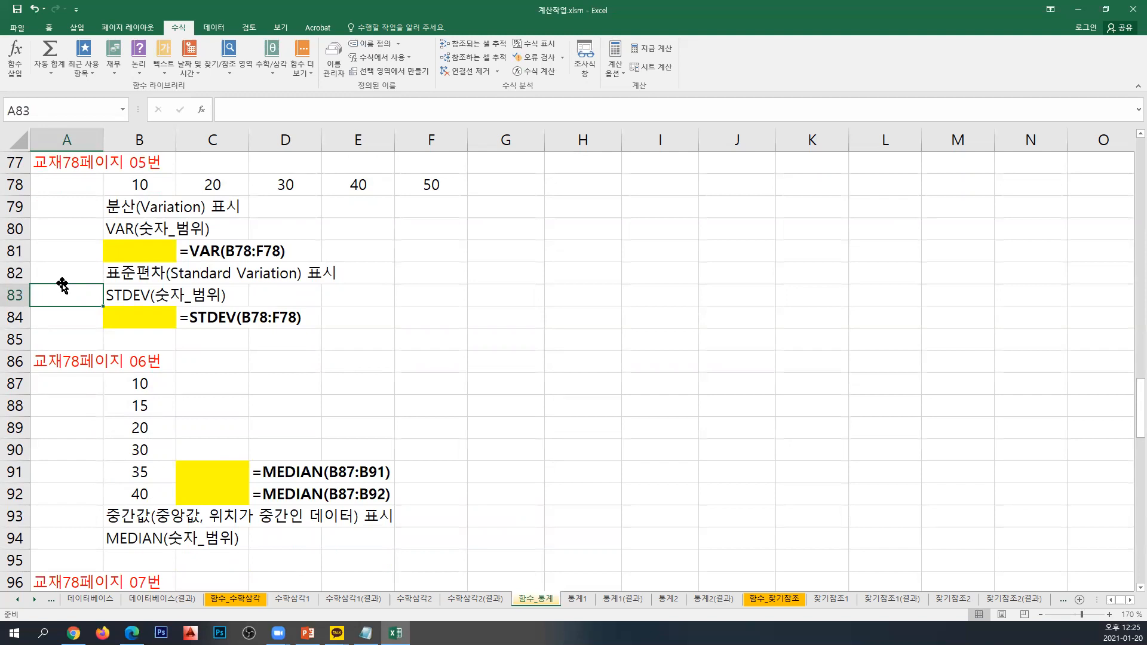
click(80, 235)
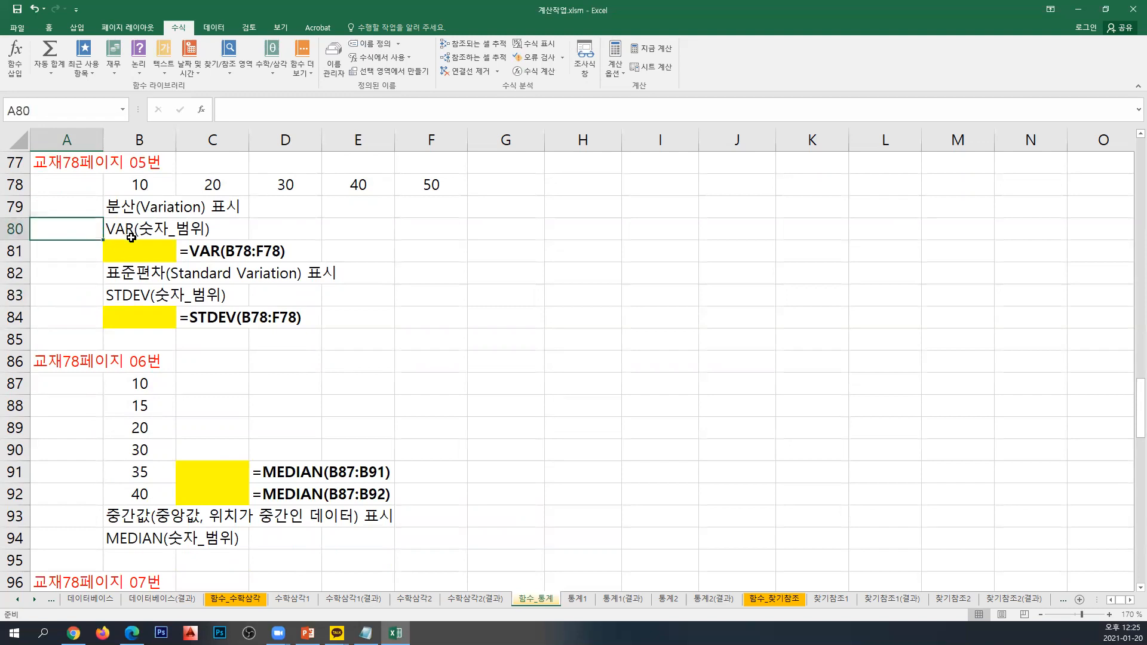
click(134, 251)
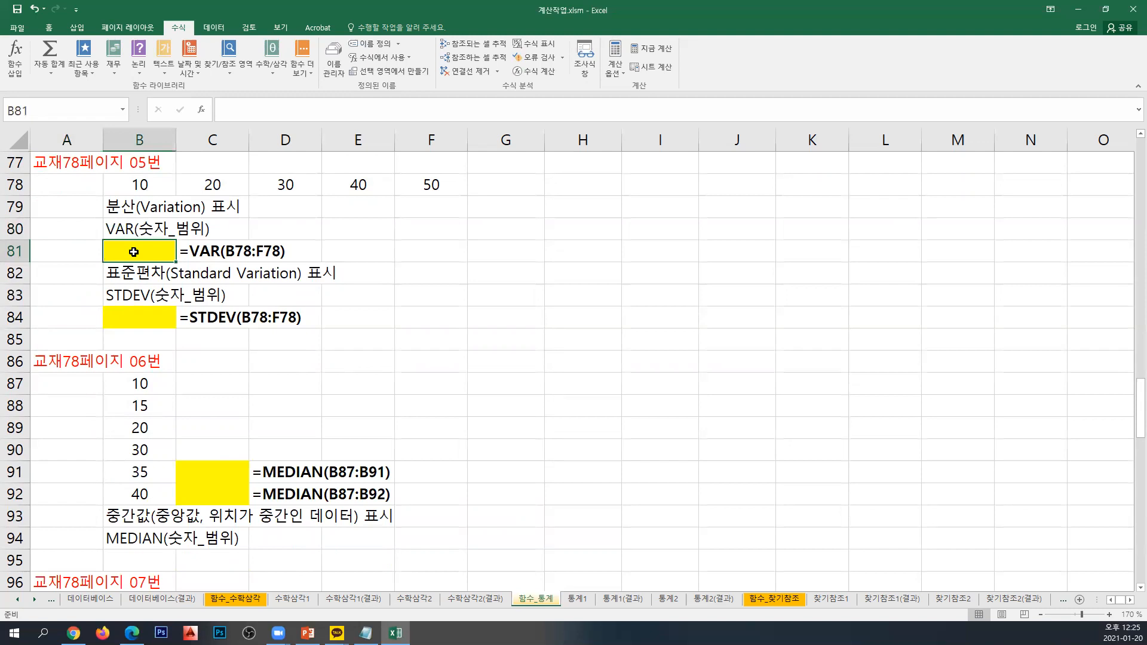
text(=V)
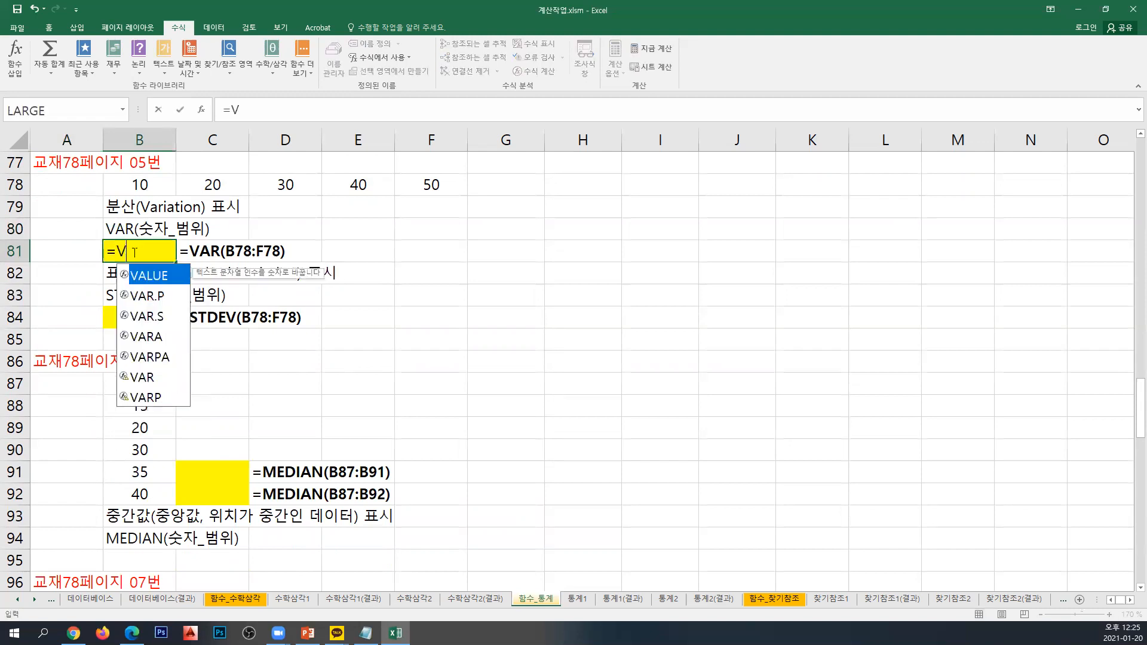
text(AR()
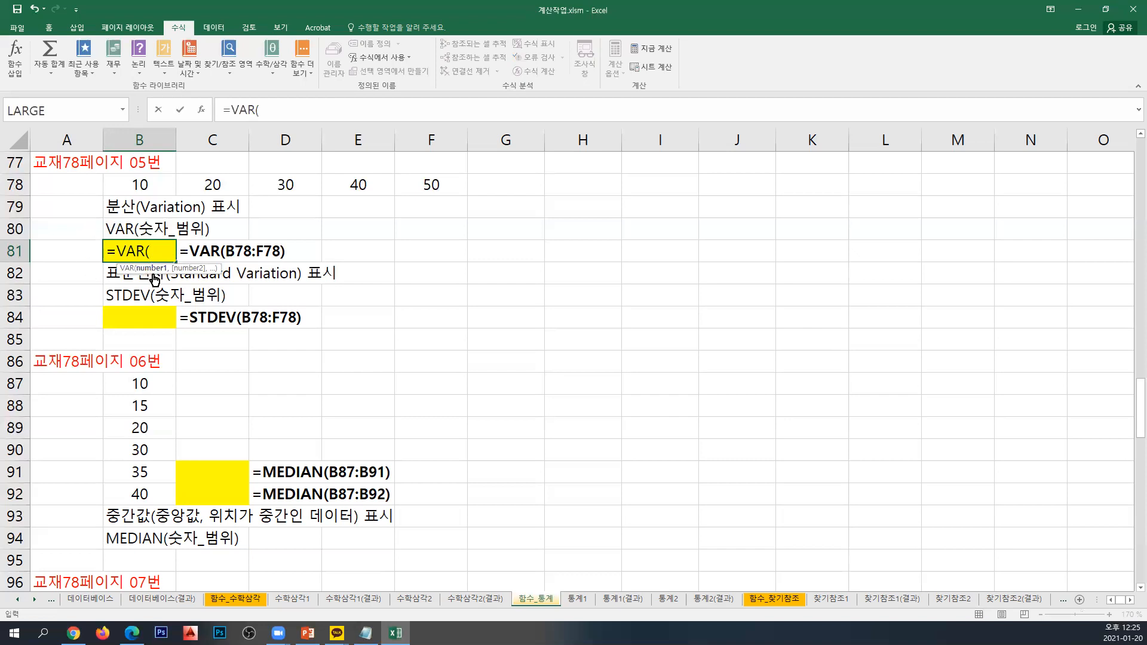
drag(141, 185, 454, 187)
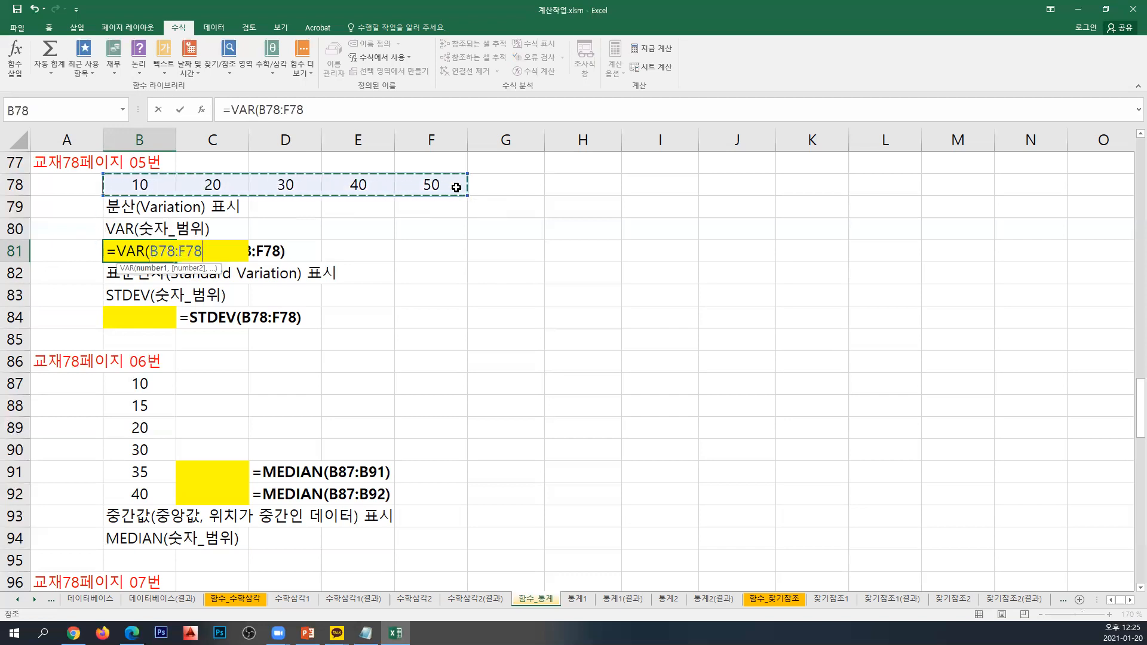
text())
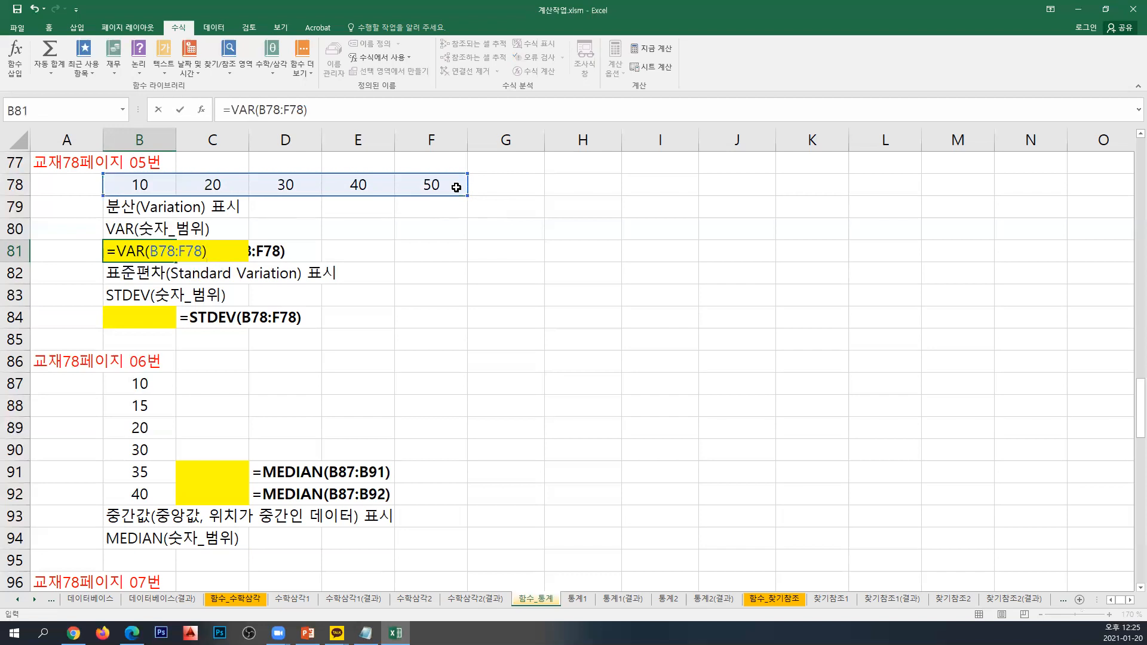
key(Return)
key(Return)
key(Up)
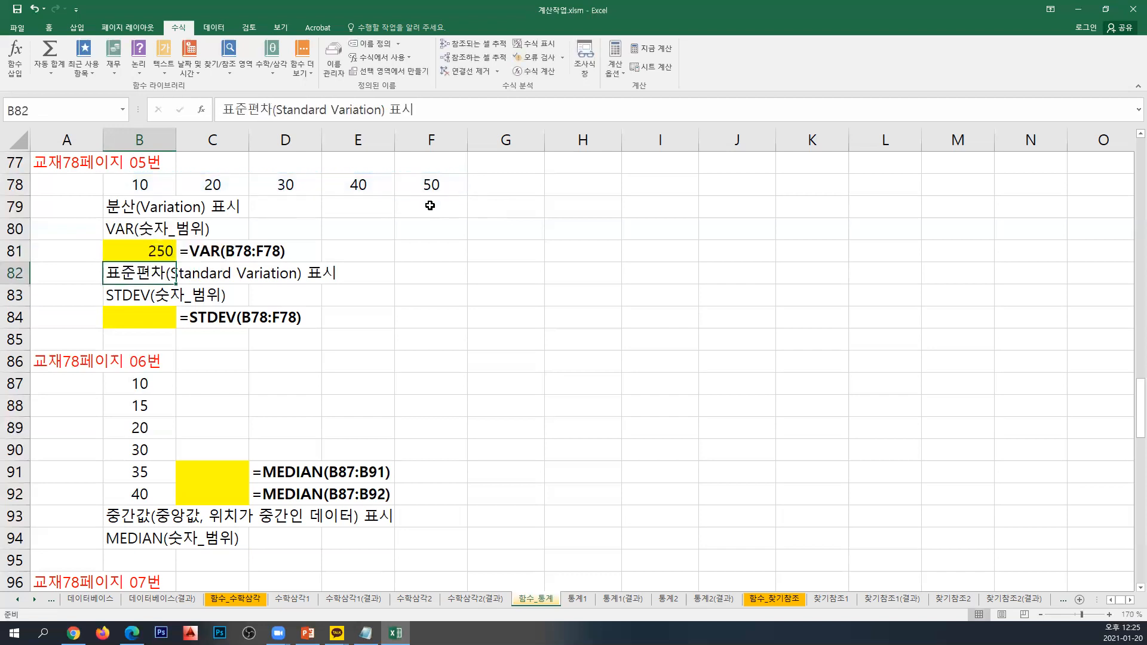
click(169, 318)
click(134, 259)
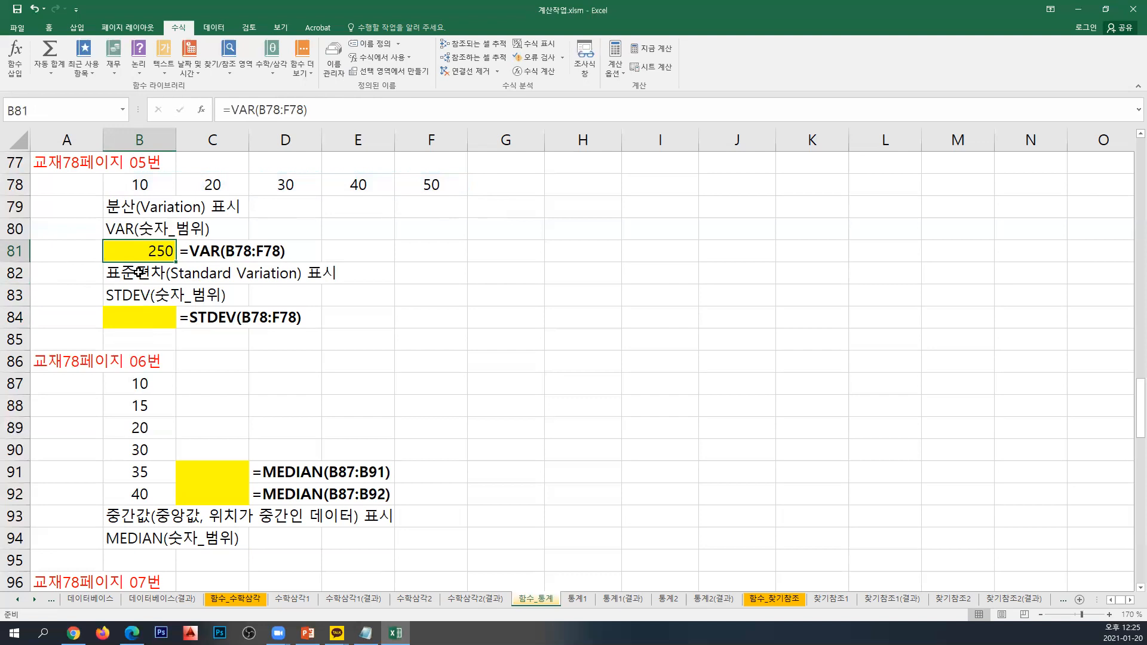
Enter the formula =STDEV(B78:F78) in cell B84 to calculate the standard deviation of the numbers in row 78.
click(125, 321)
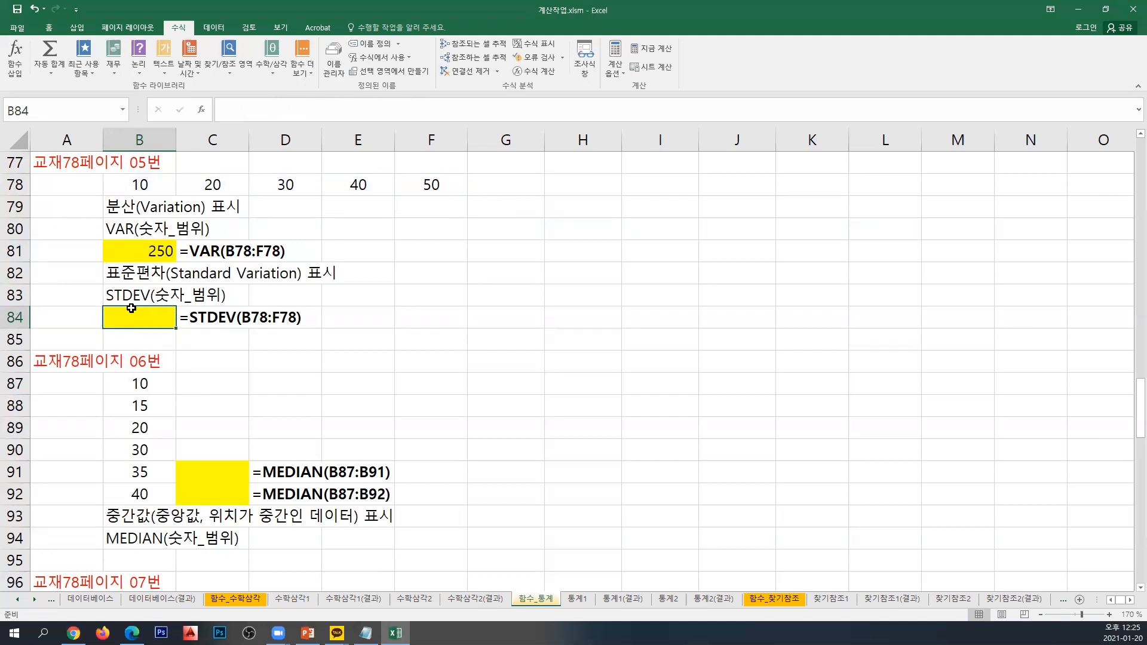
text(=STDEV)
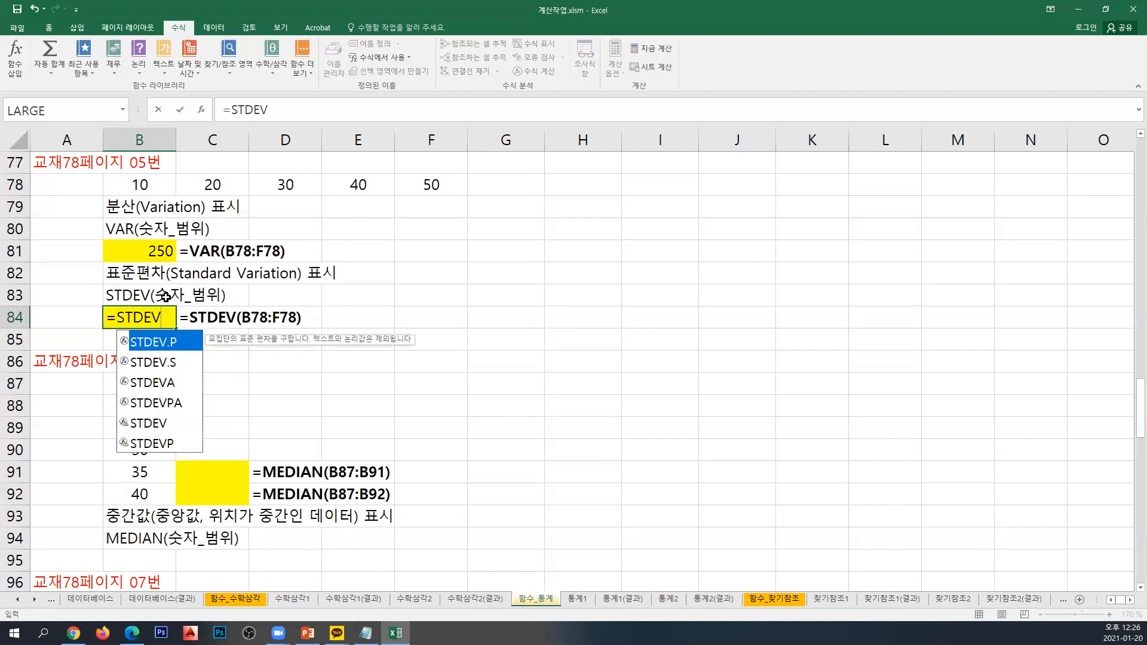
text(()
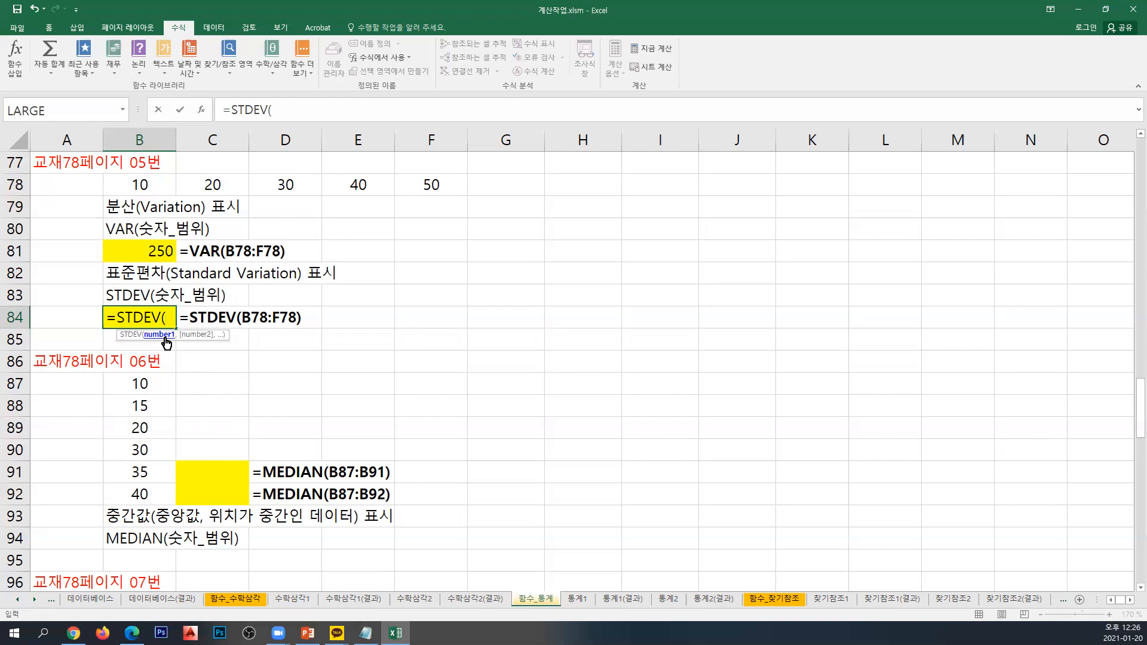
drag(159, 185, 414, 189)
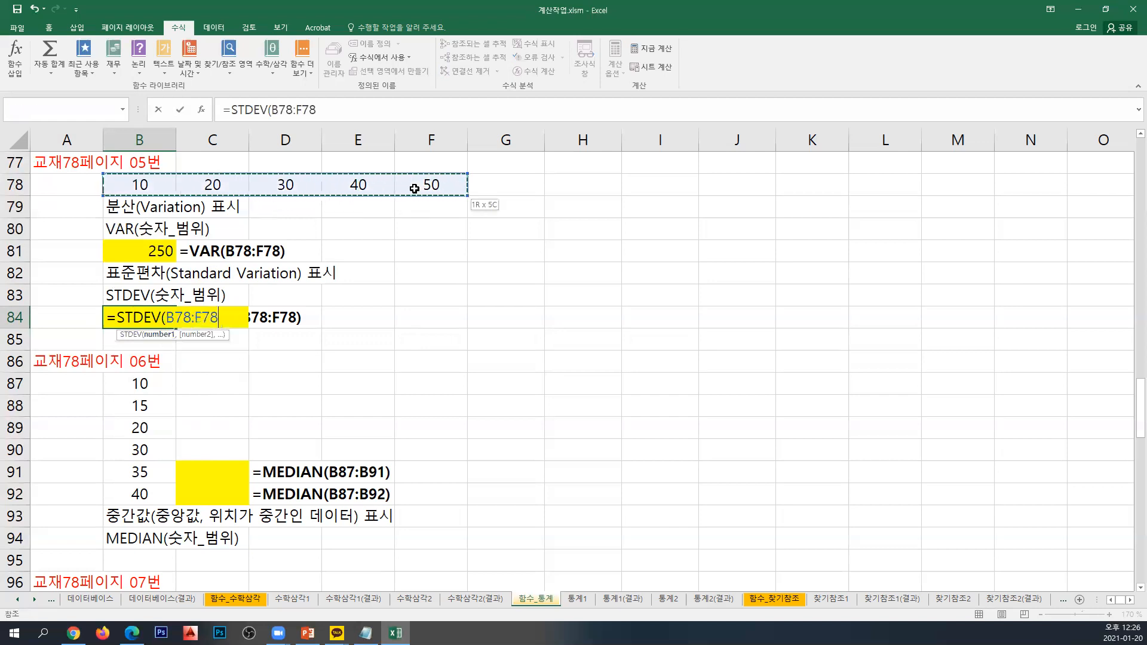
text())
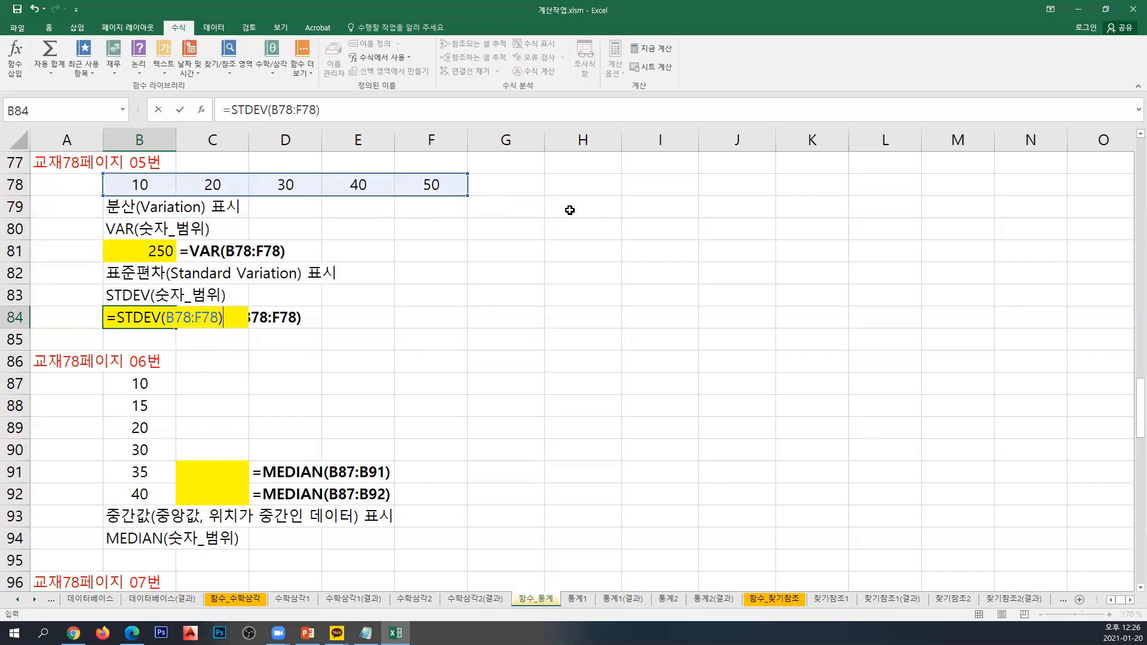
key(Return)
key(Up)
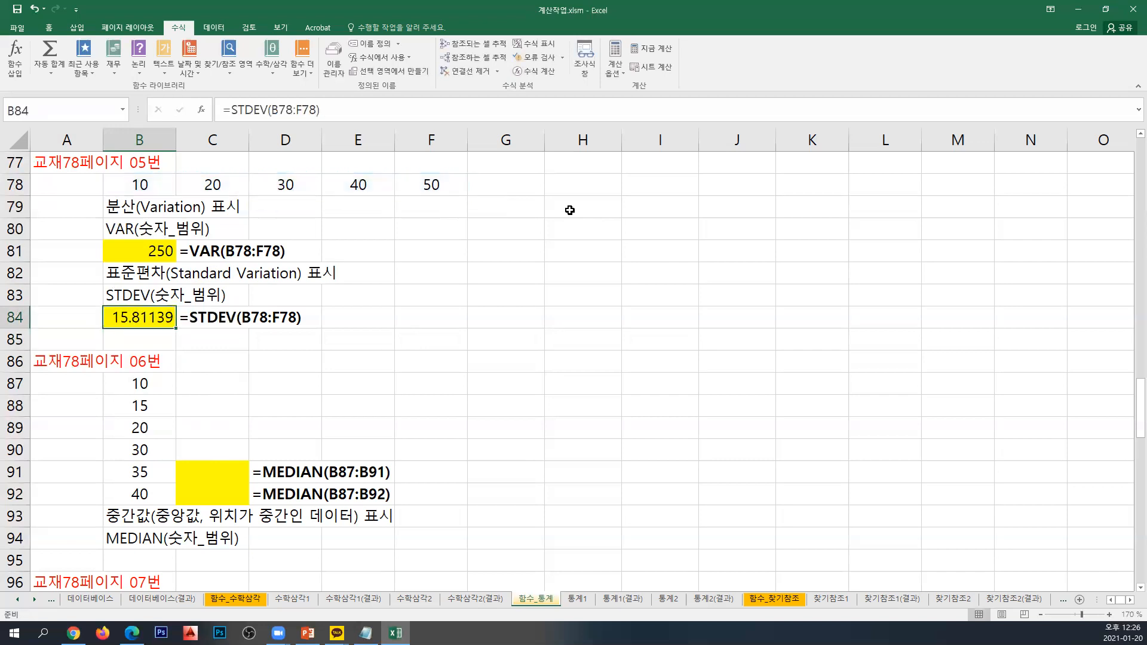
Enter the formula =MEDIAN(B87:B91) in cell C91 to return the median of the first five numbers in the column.
click(1138, 588)
drag(1138, 588, 1138, 592)
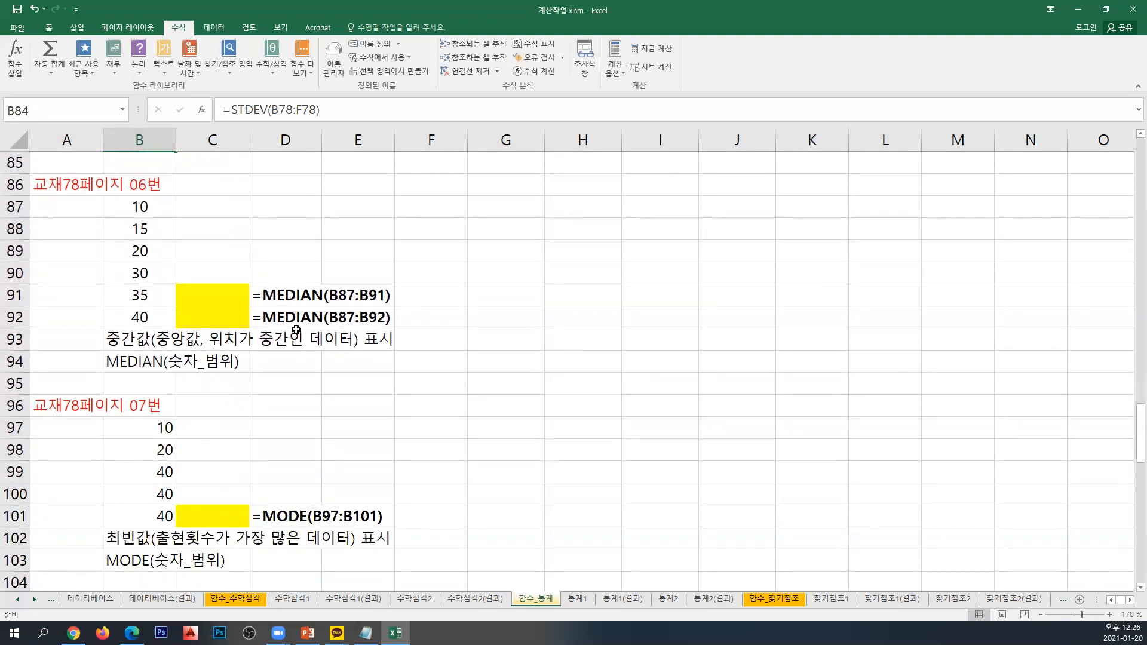
click(212, 299)
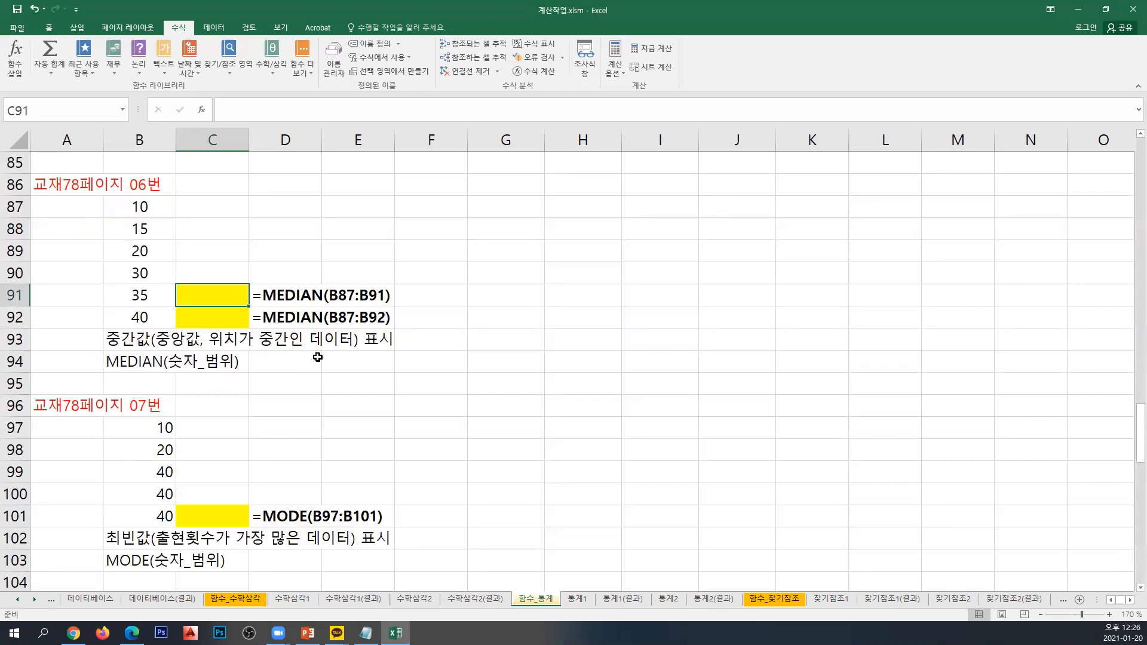
click(1139, 588)
drag(138, 184, 140, 271)
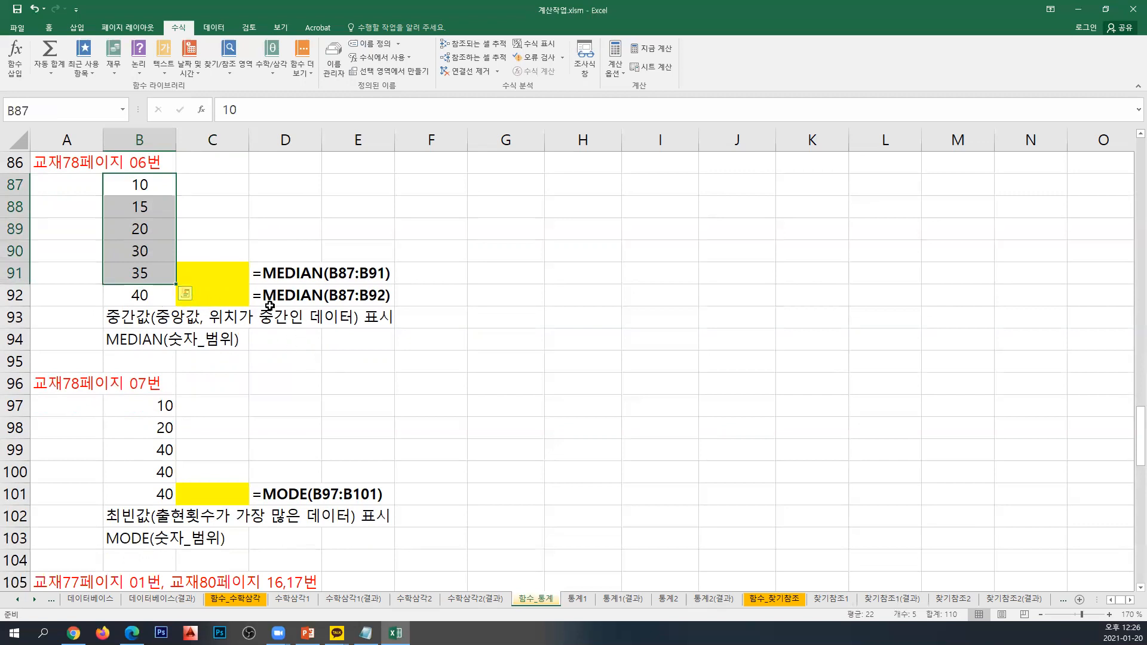
click(160, 235)
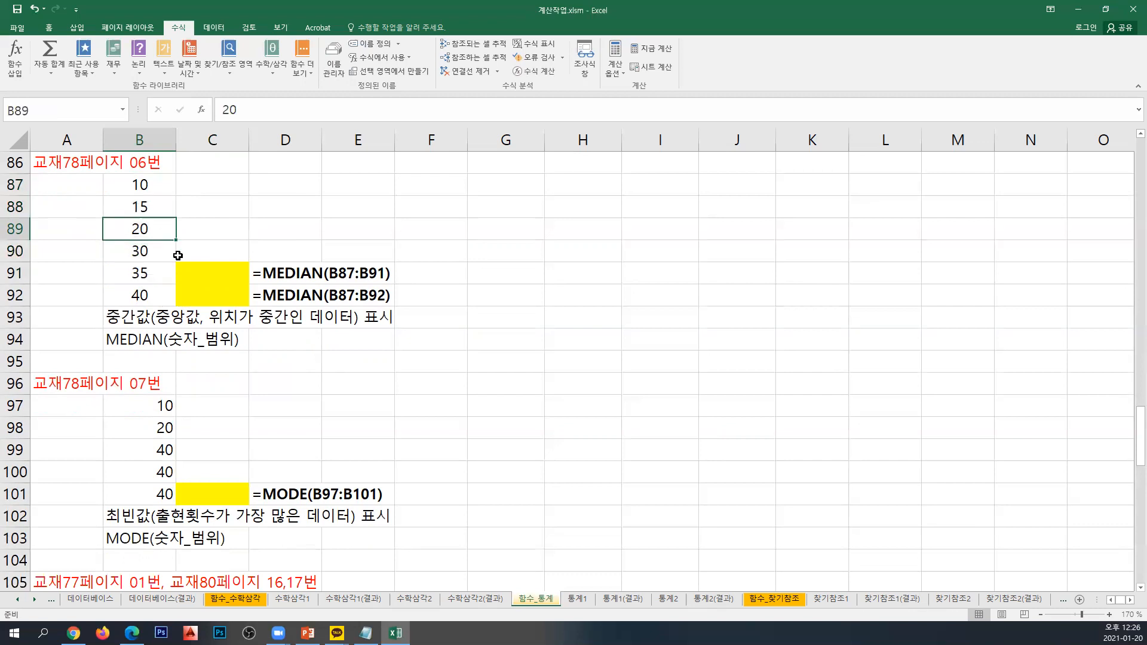
click(217, 277)
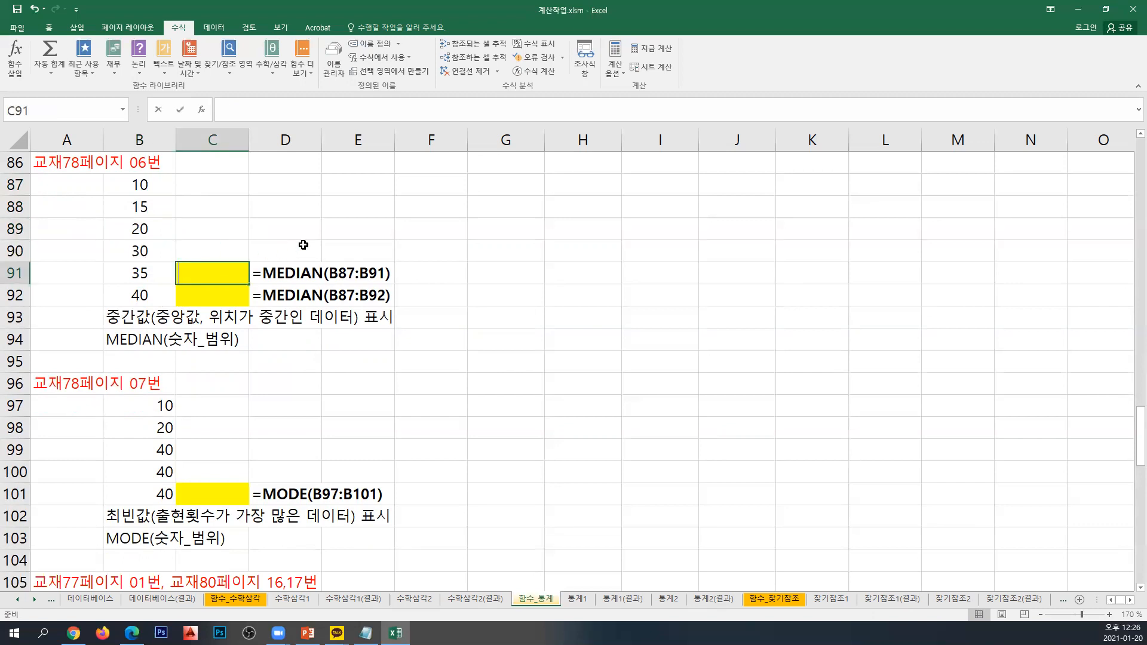
text(=MED)
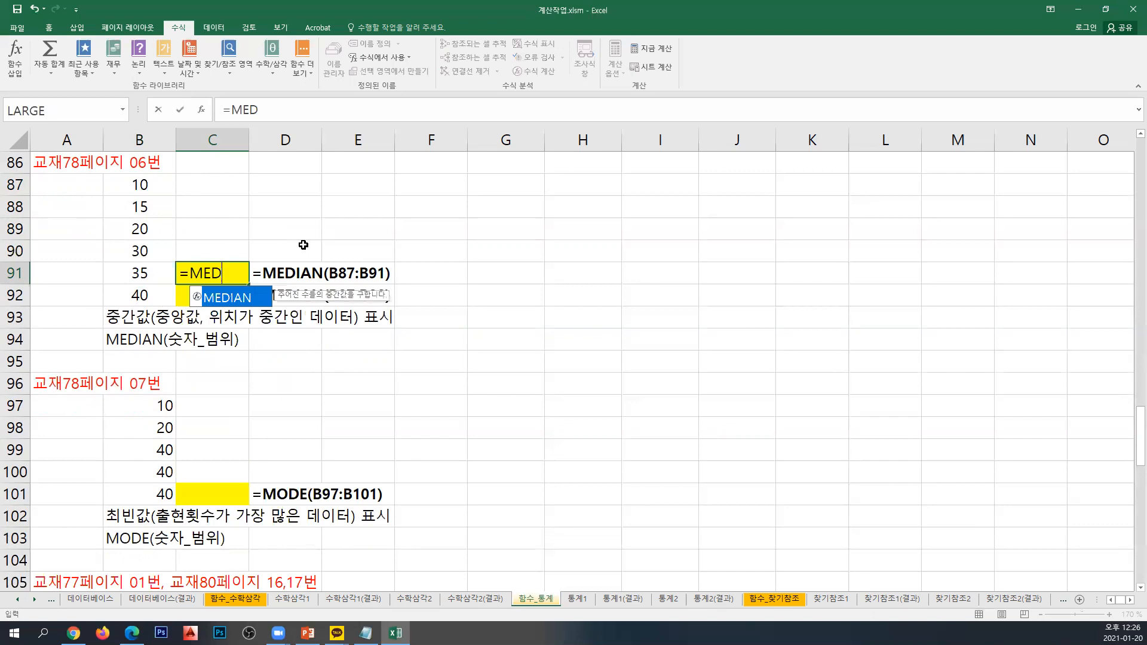
text(IAN()
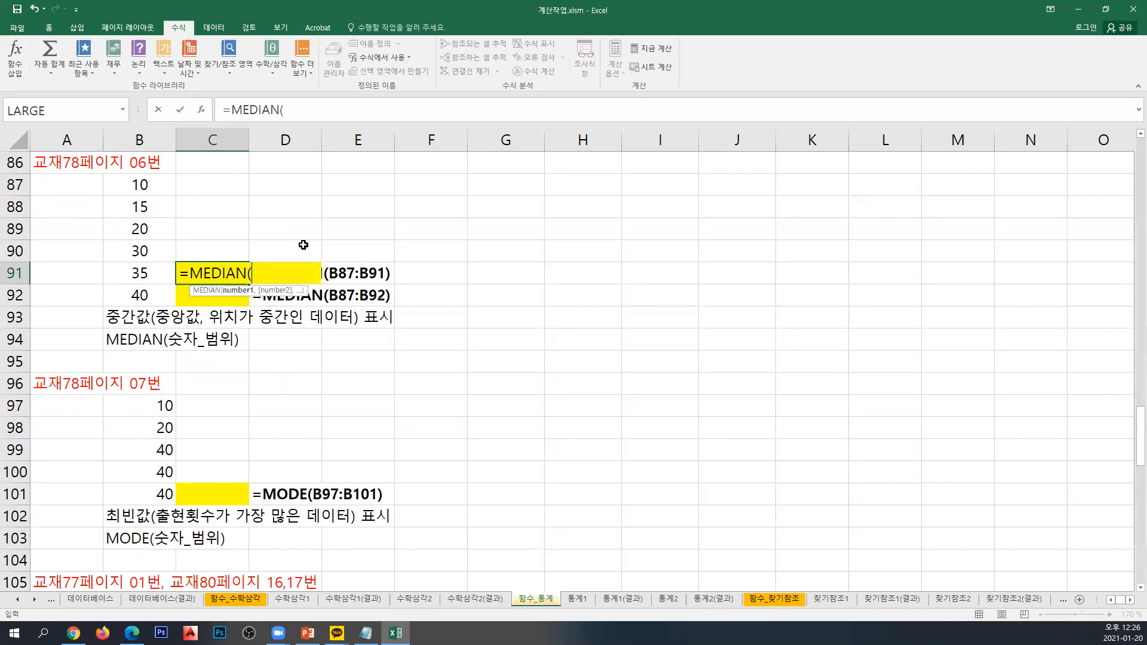
drag(146, 184, 147, 273)
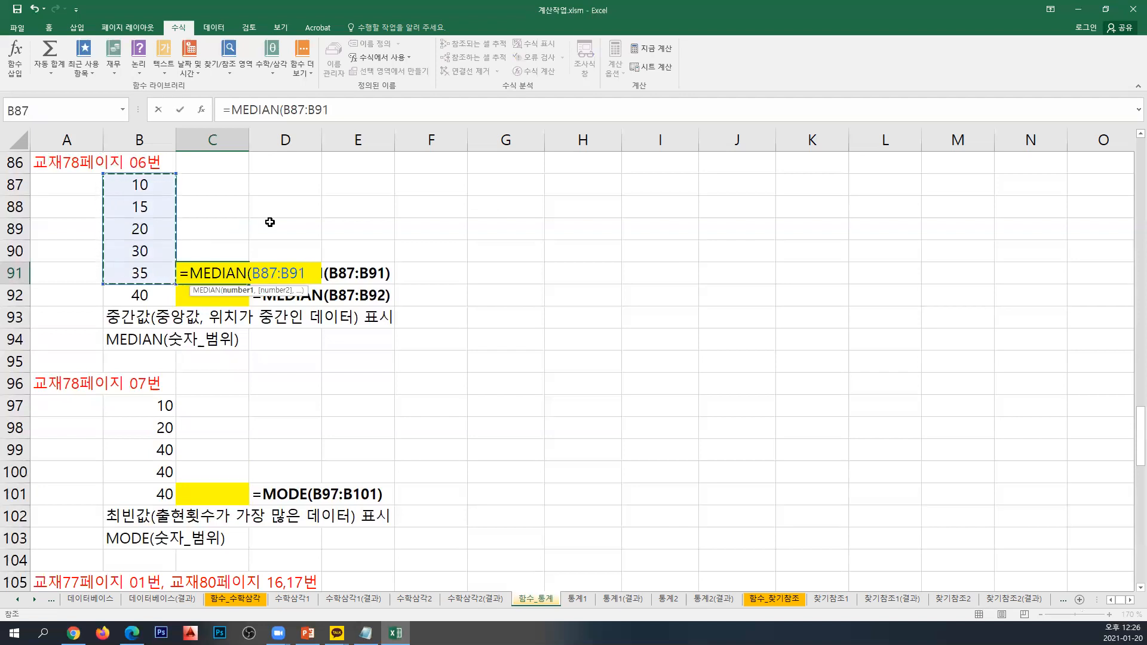
text())
key(Return)
key(Up)
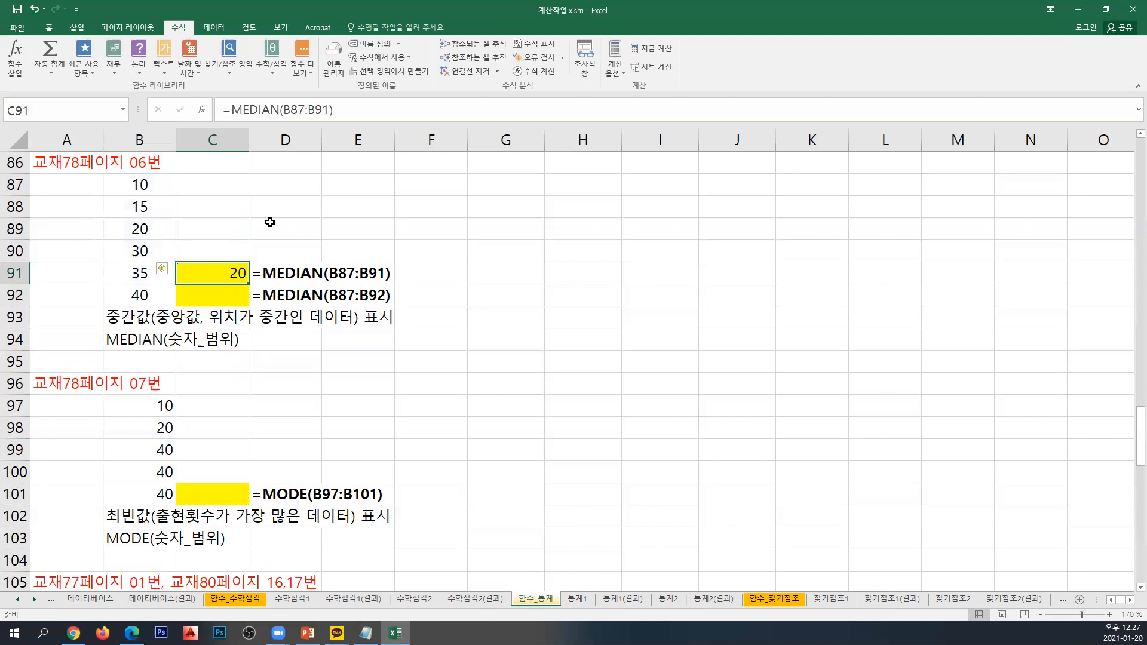
Enter the formula =MEDIAN(B87:B92) in cell C92 to return the median of all six numbers in the column.
click(227, 298)
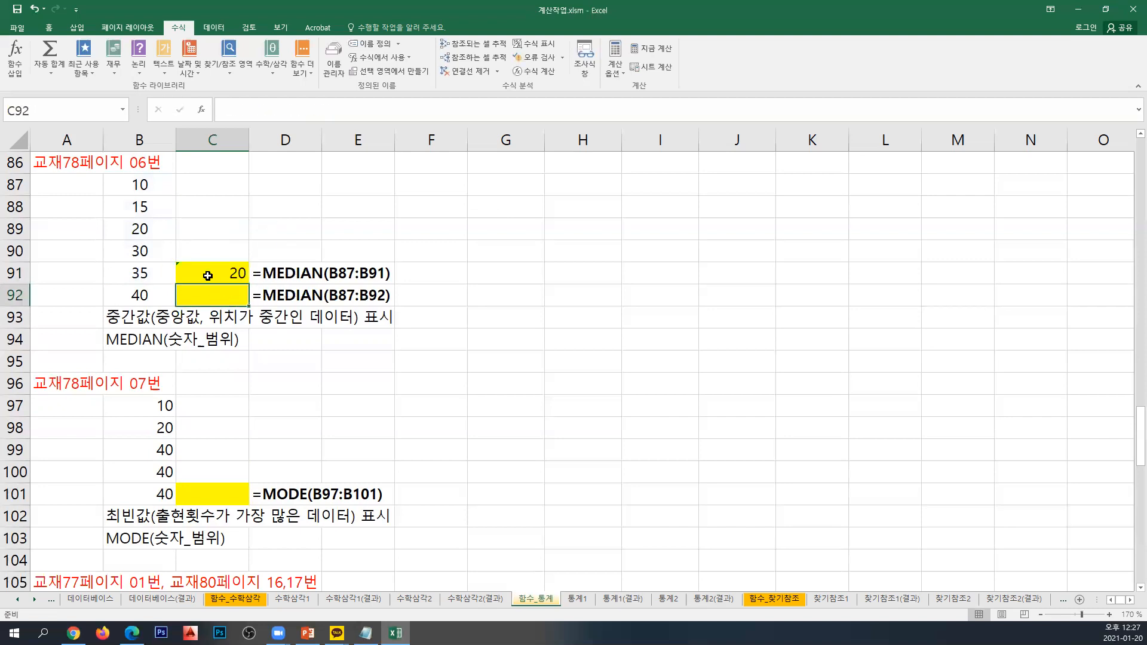
drag(143, 187, 149, 298)
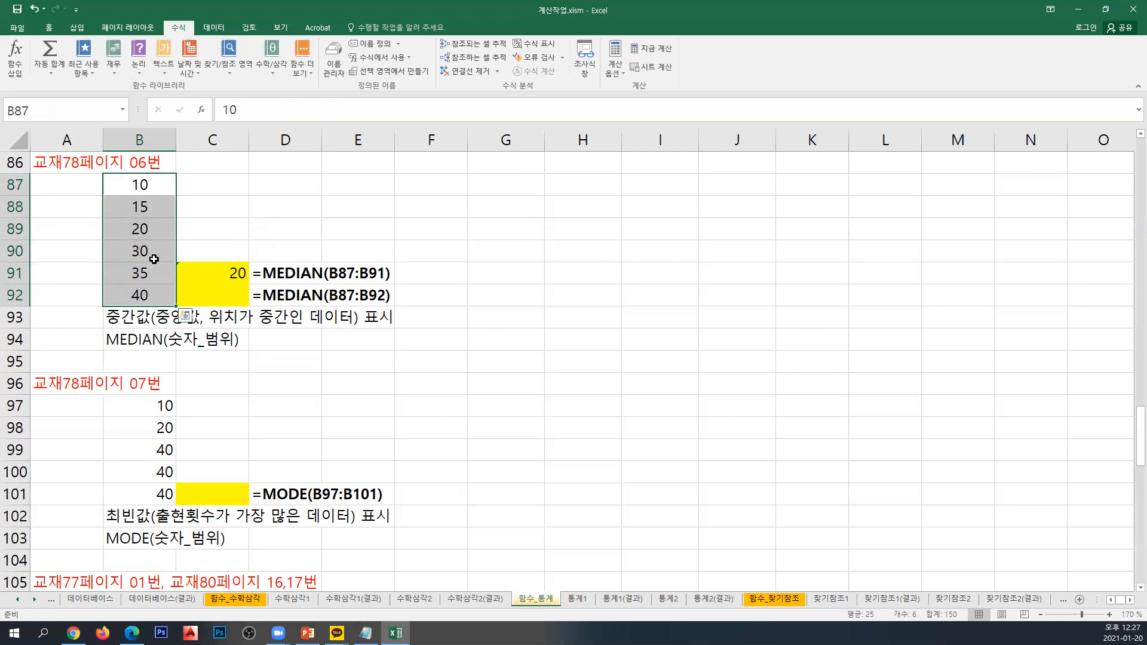
click(233, 293)
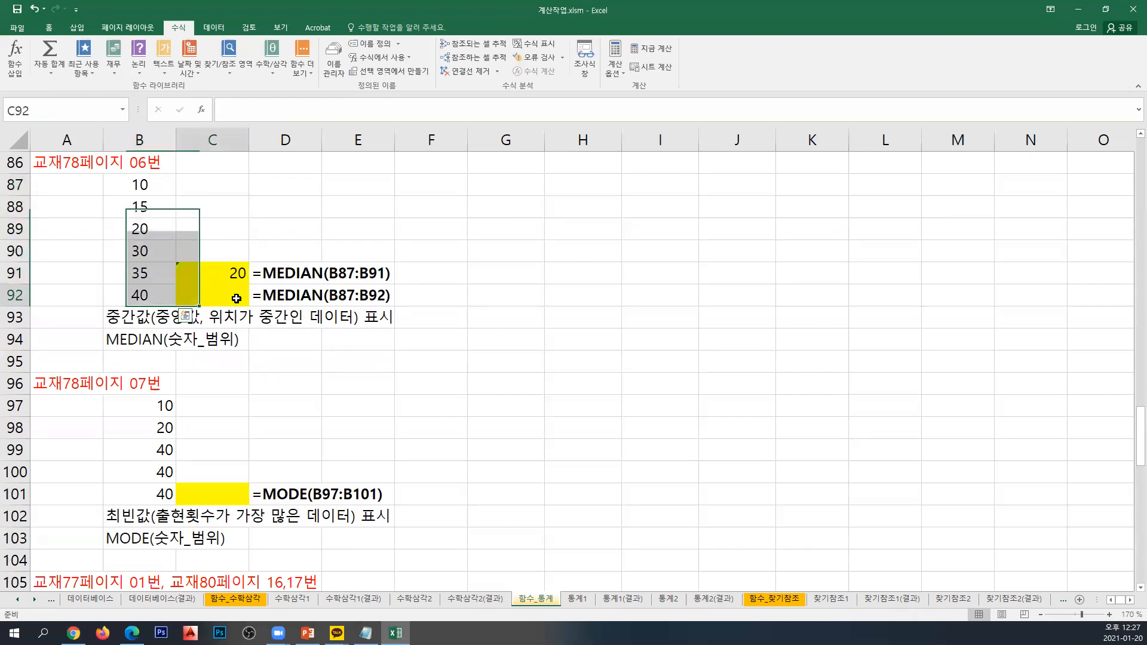
text(=MEDA)
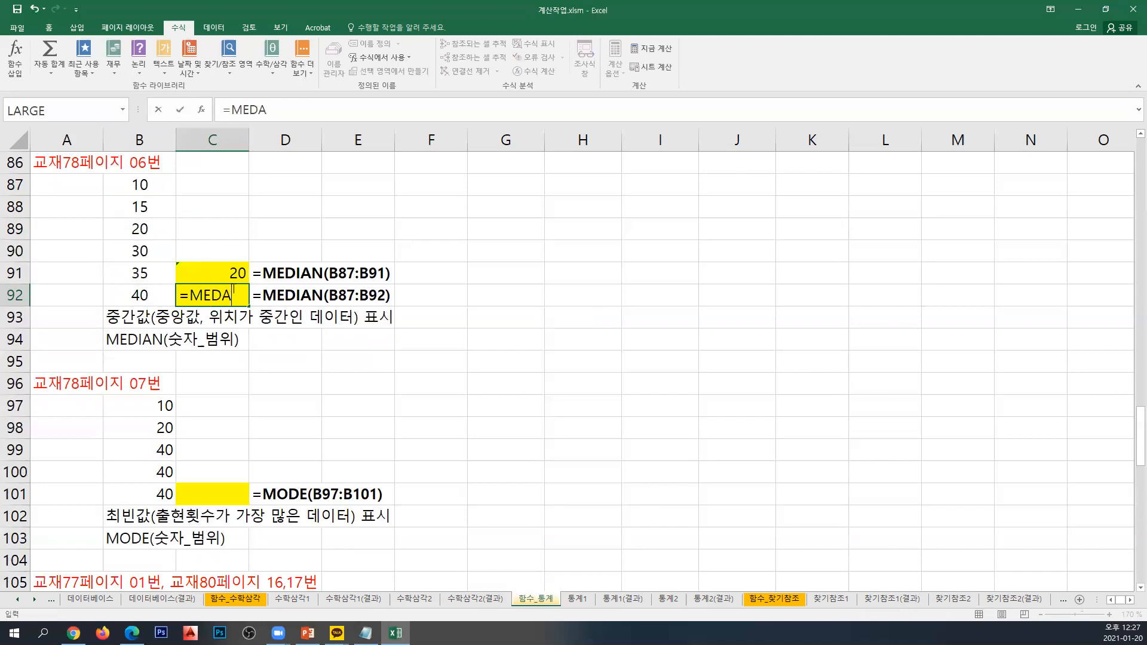
key(BackSpace)
text(IAN()
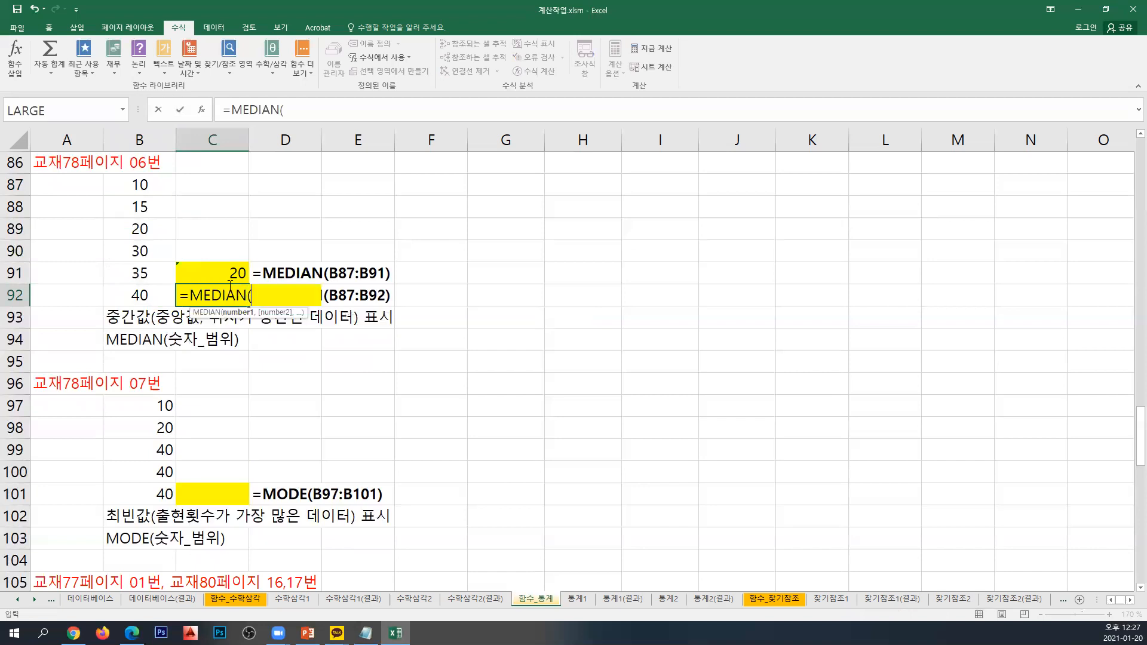
click(155, 193)
drag(154, 198, 154, 294)
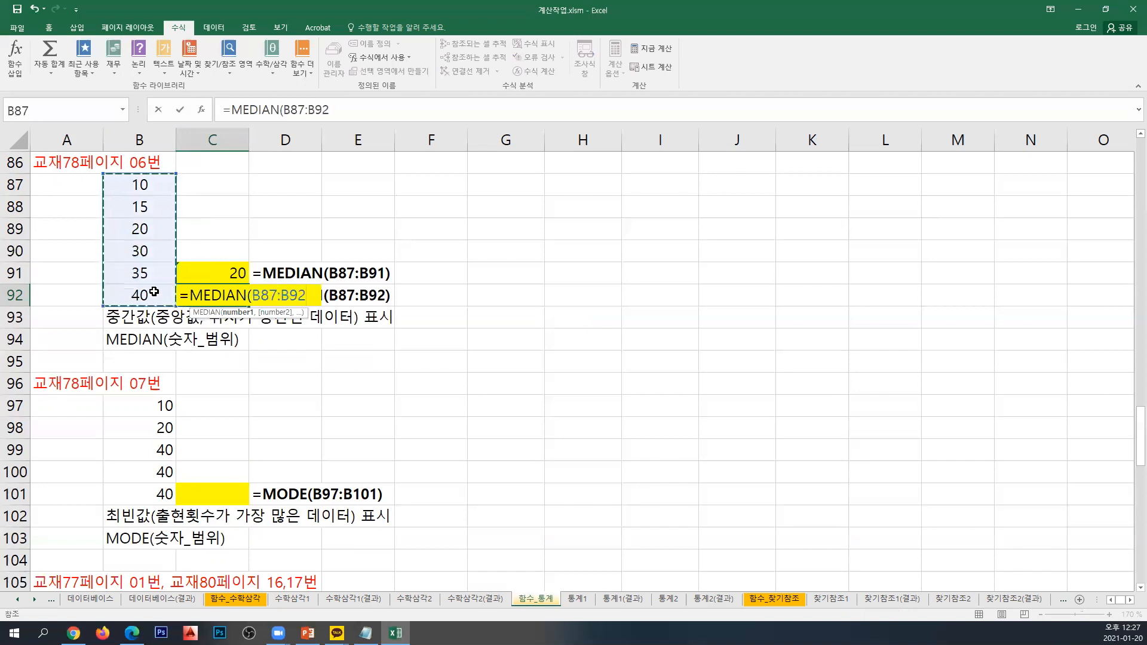
text())
key(Return)
key(Up)
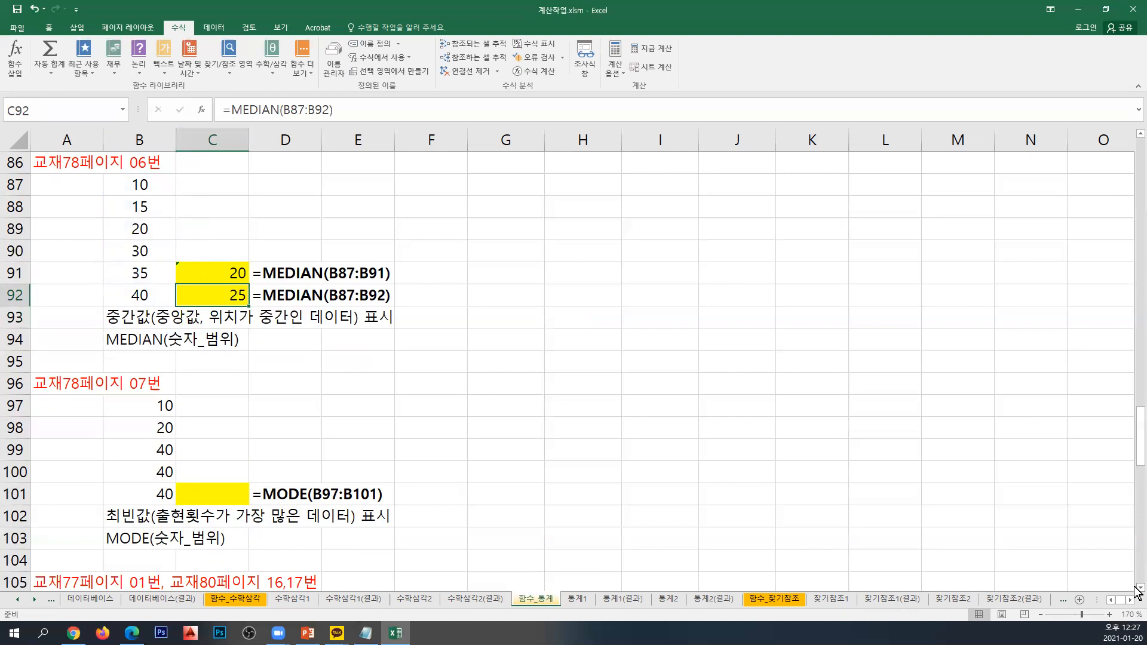
Enter the formula =MODE(B97:B101) in cell C101 to return the most frequent number in the column.
scroll(1136, 590, down, 2)
scroll(1136, 591, down, 1)
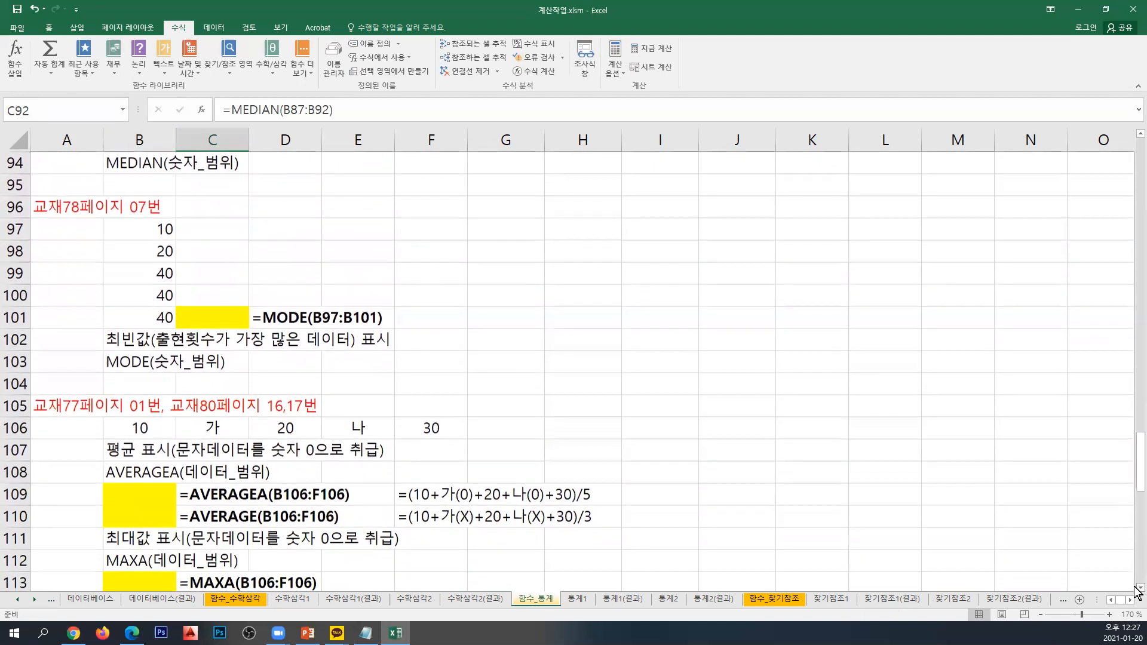
click(216, 327)
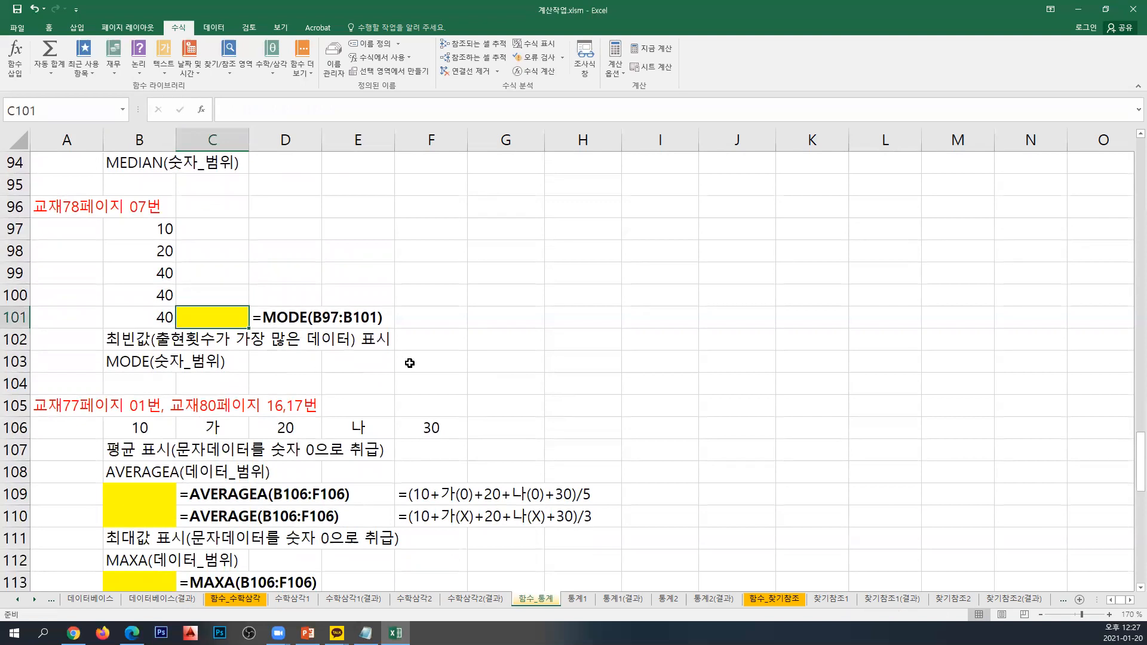
drag(154, 229, 142, 340)
drag(144, 288, 146, 319)
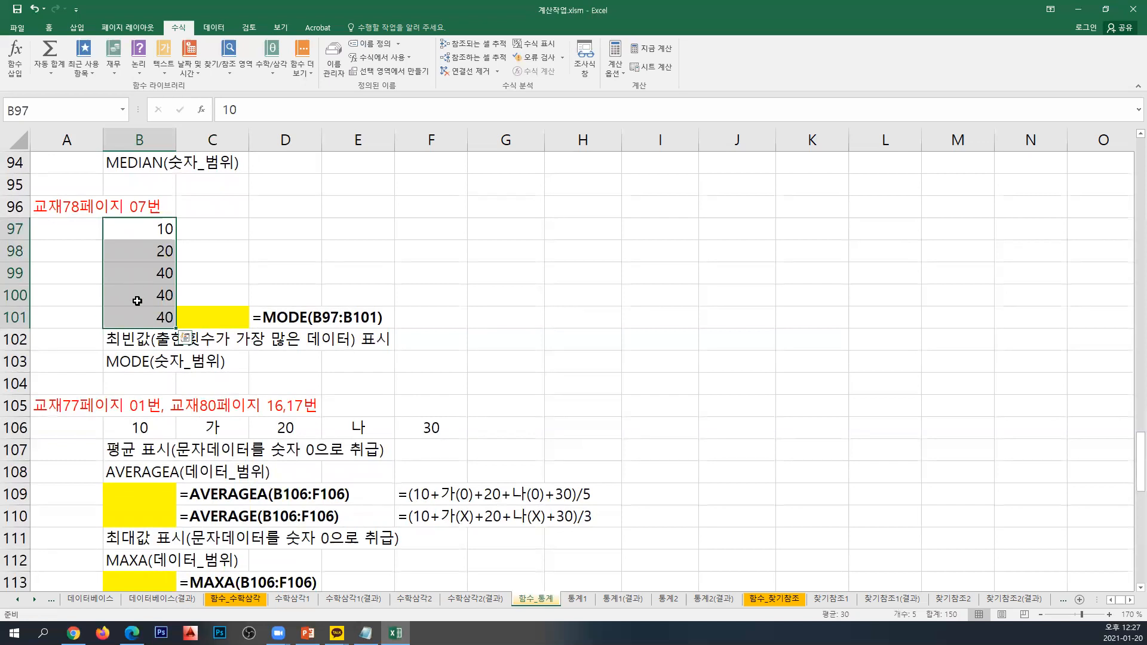
click(233, 315)
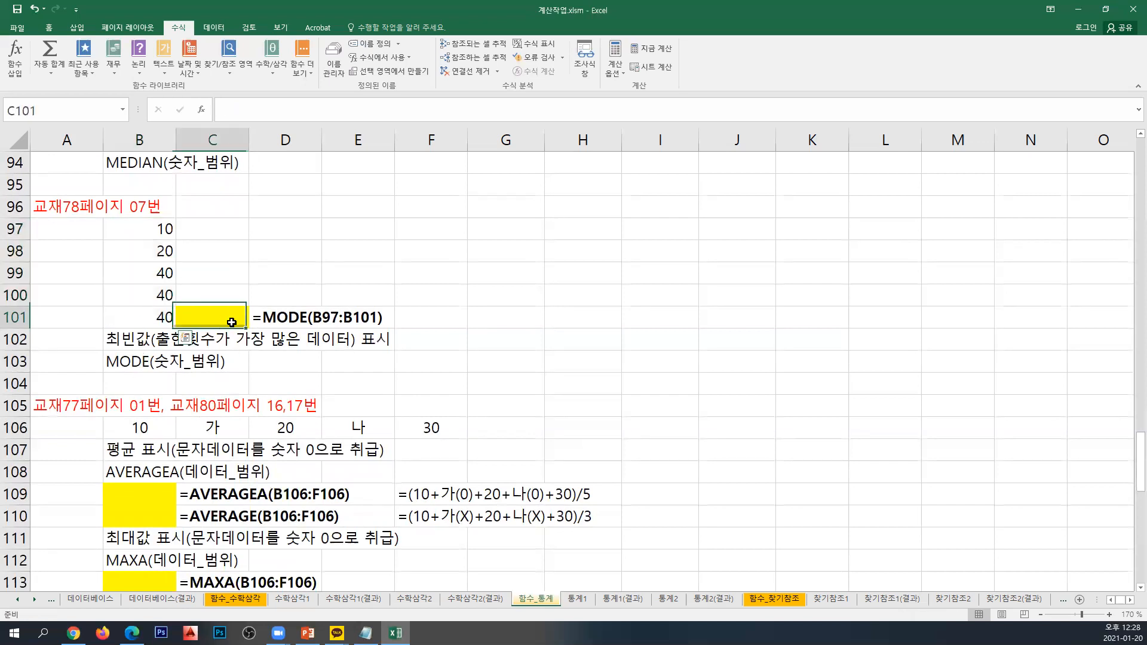
text(=M)
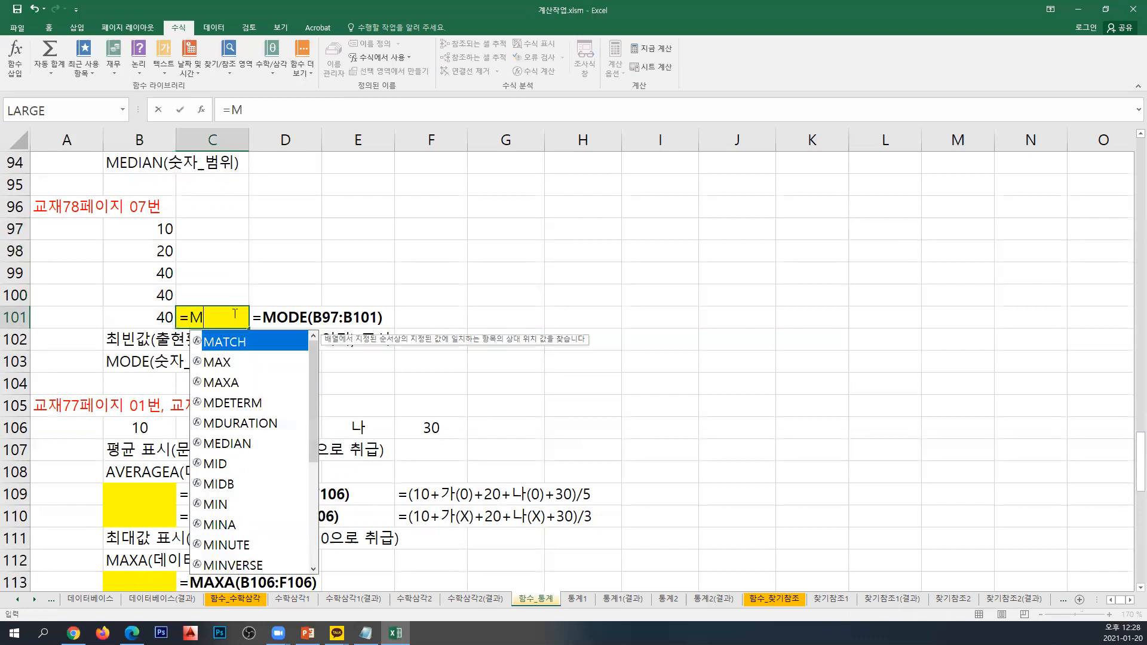
text(ODE)
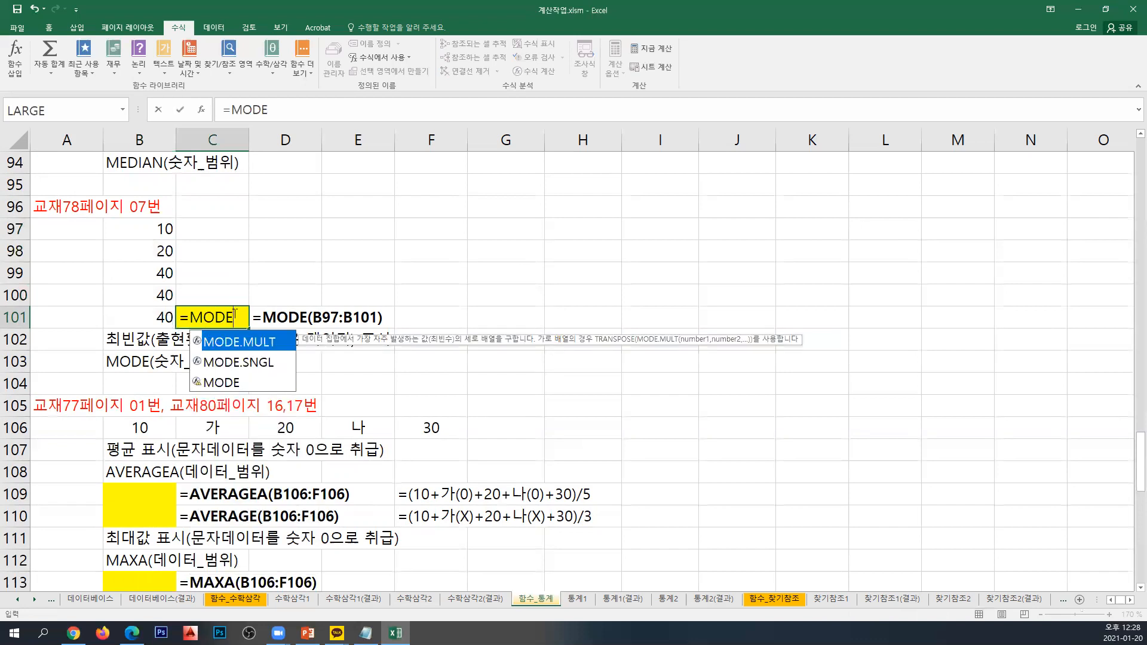
text(()
drag(157, 228, 155, 317)
text())
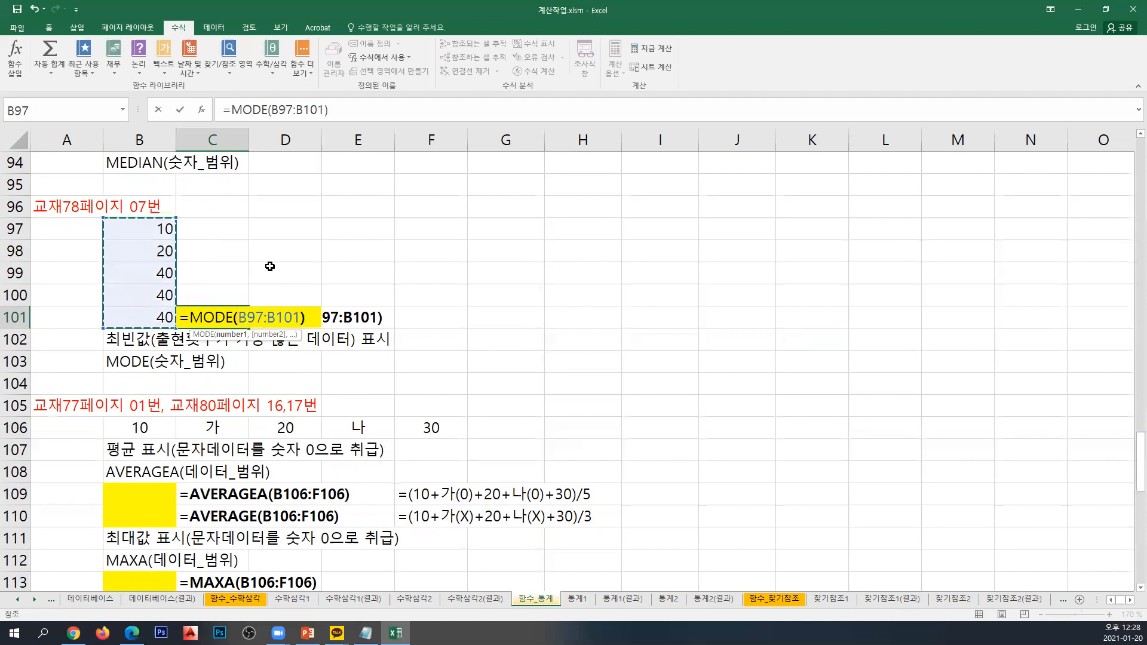
key(Return)
key(Up)
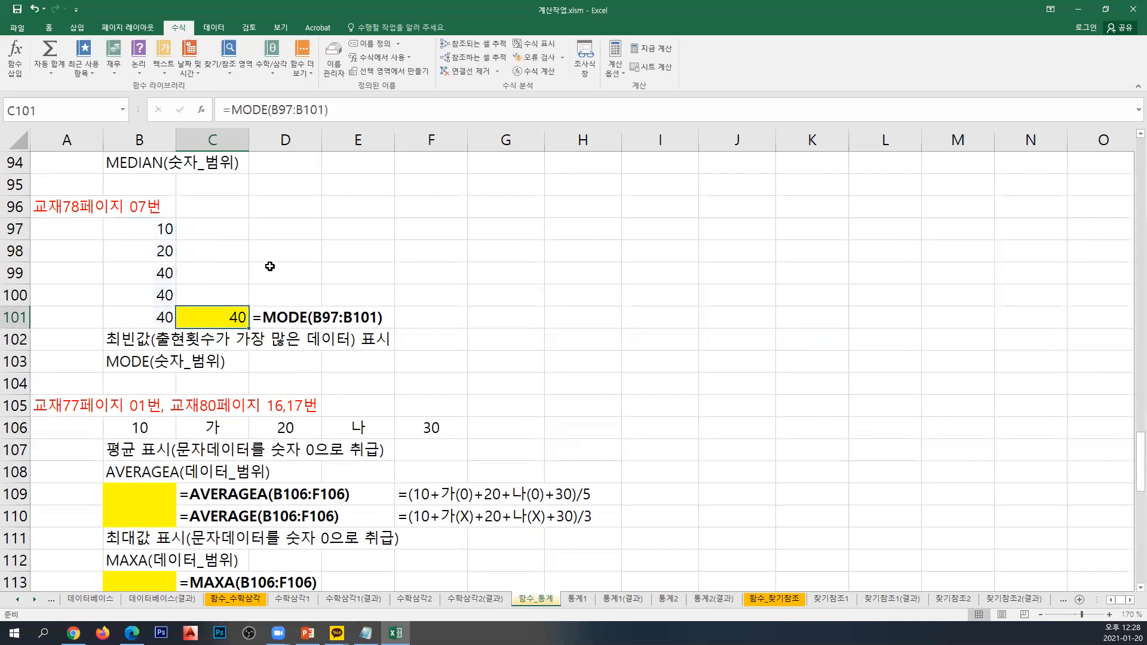
Enter the formula =AVERAGE(B106:F106) in cell B110 to average only the numeric values in row 106.
click(389, 366)
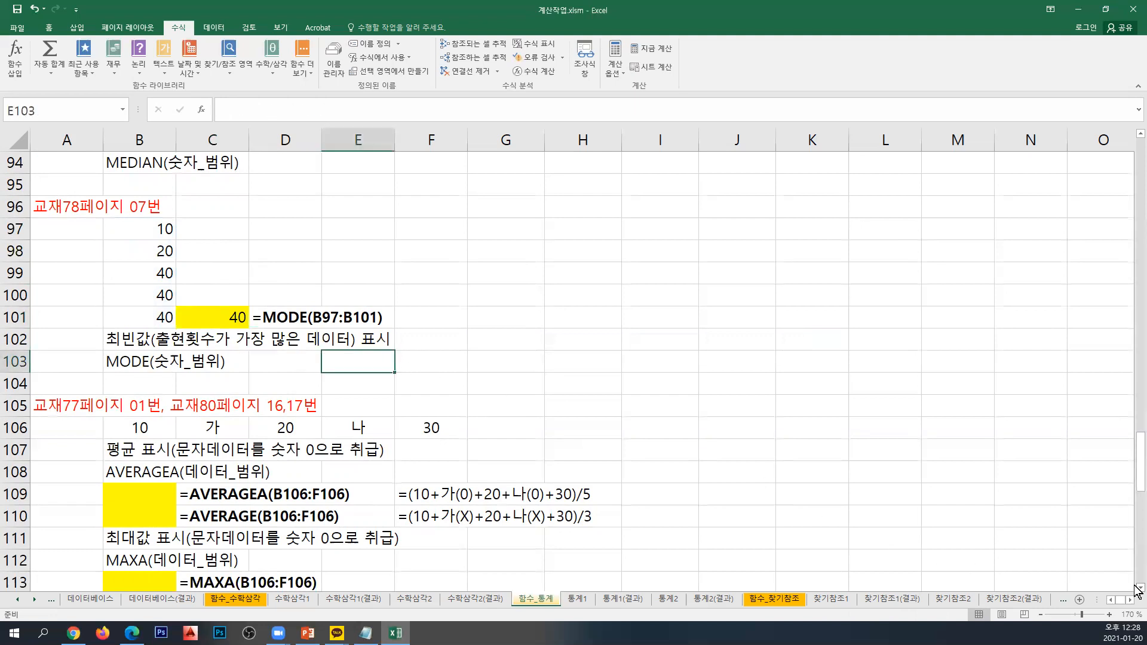
click(1138, 589)
drag(1137, 595, 1137, 594)
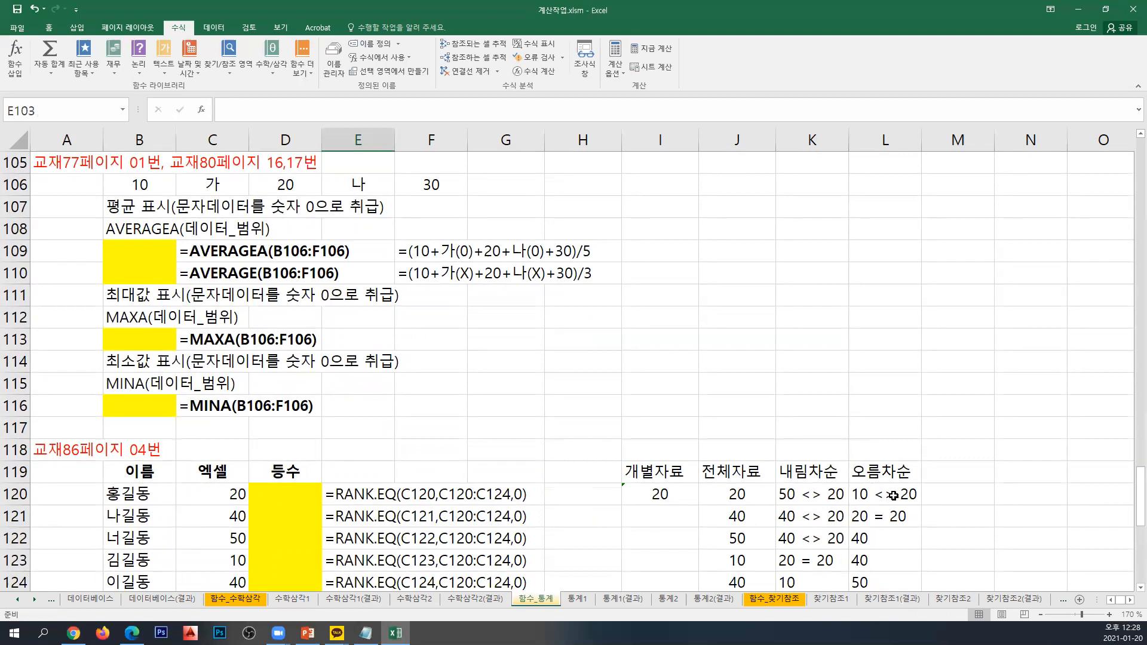
drag(152, 189, 442, 189)
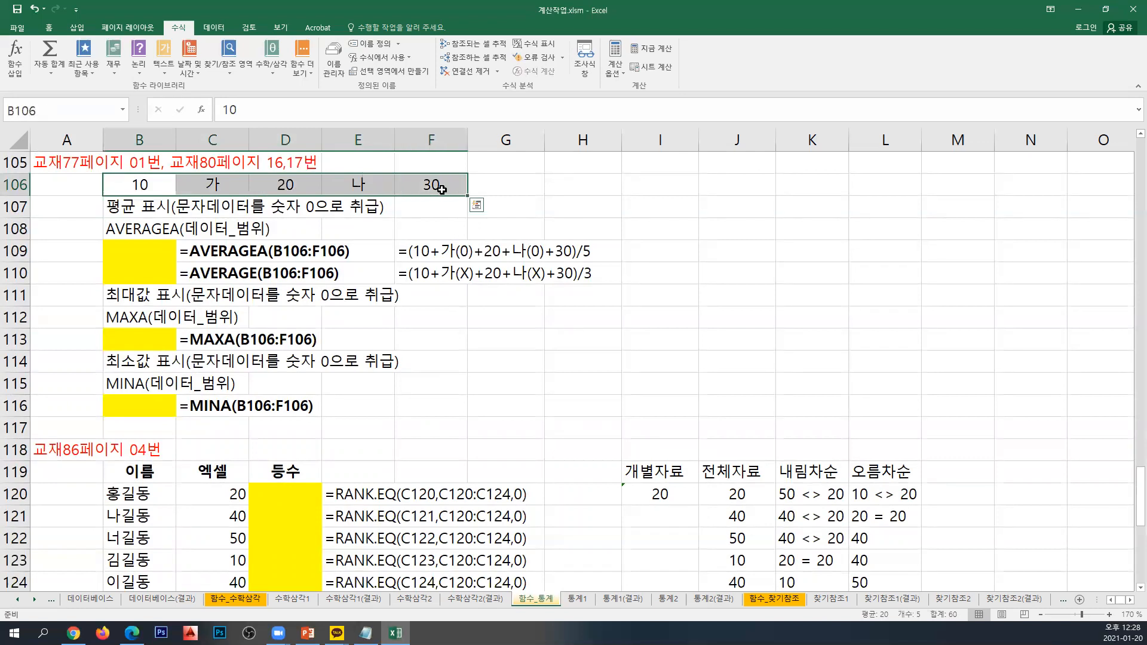
click(146, 256)
click(163, 275)
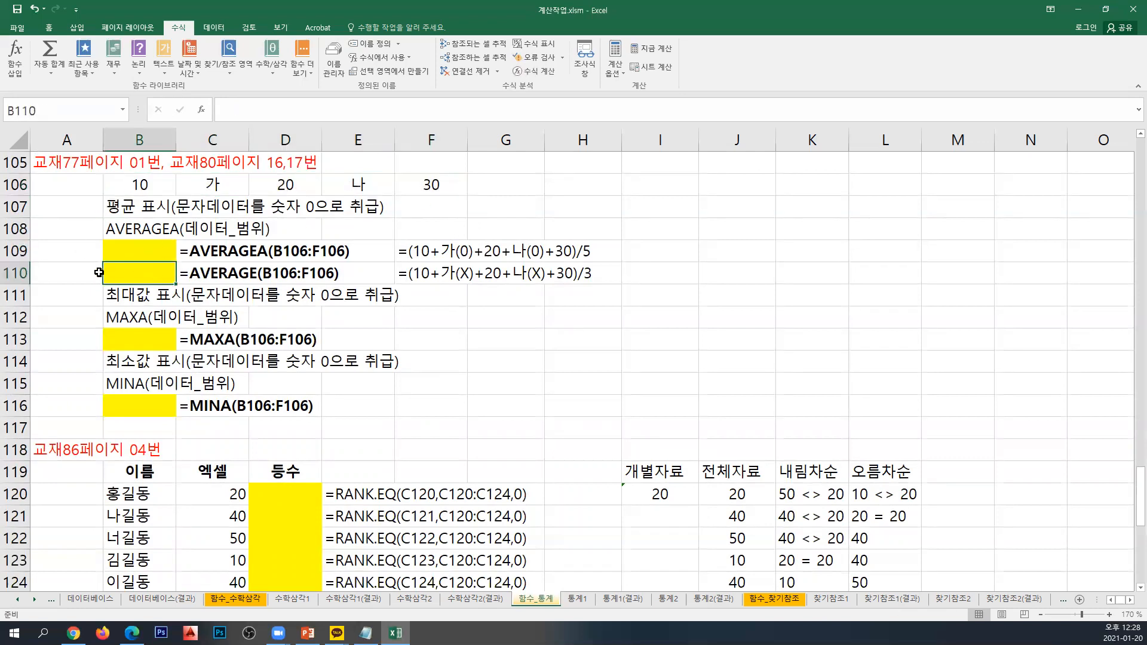
text(=AVE)
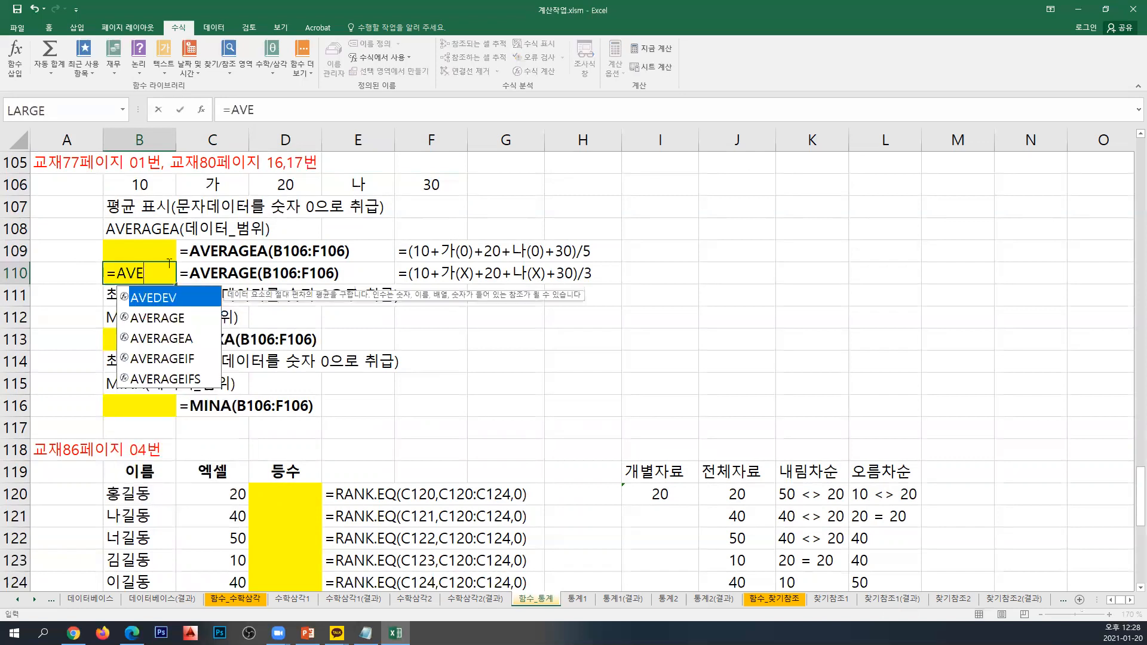
text(RAGE()
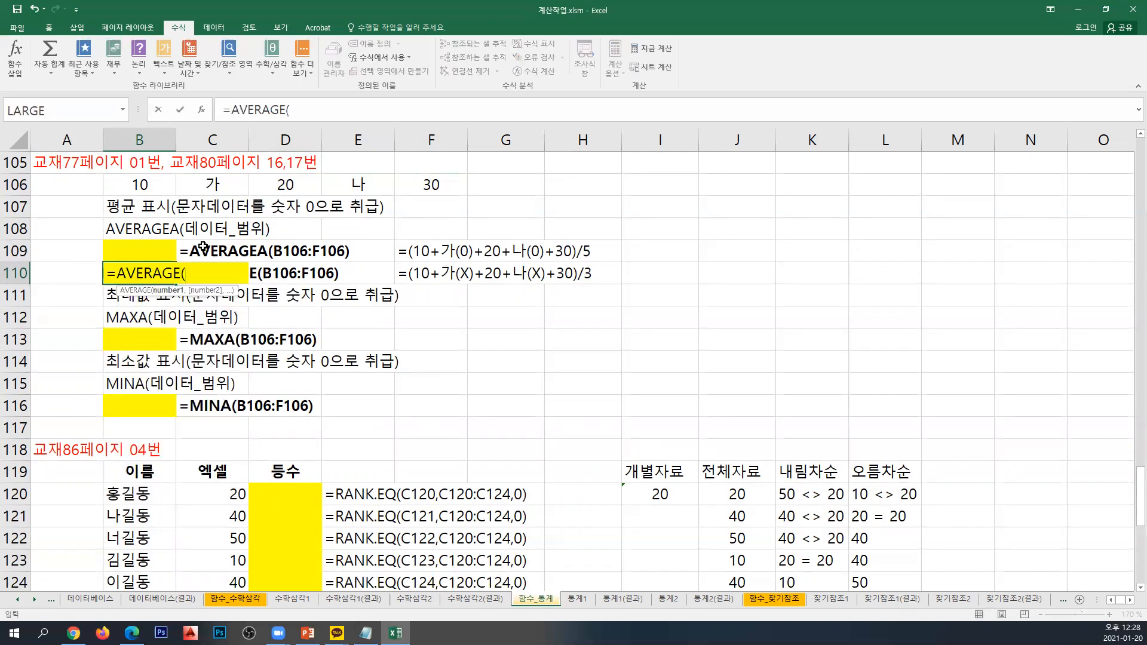
click(156, 184)
drag(189, 189, 510, 198)
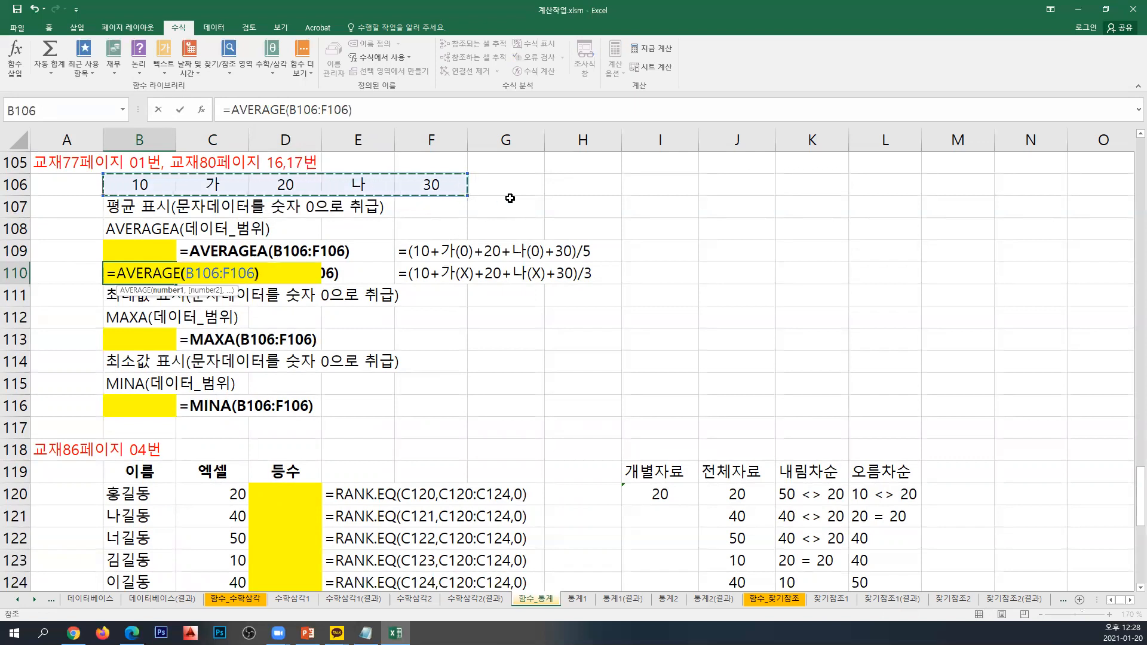
text())
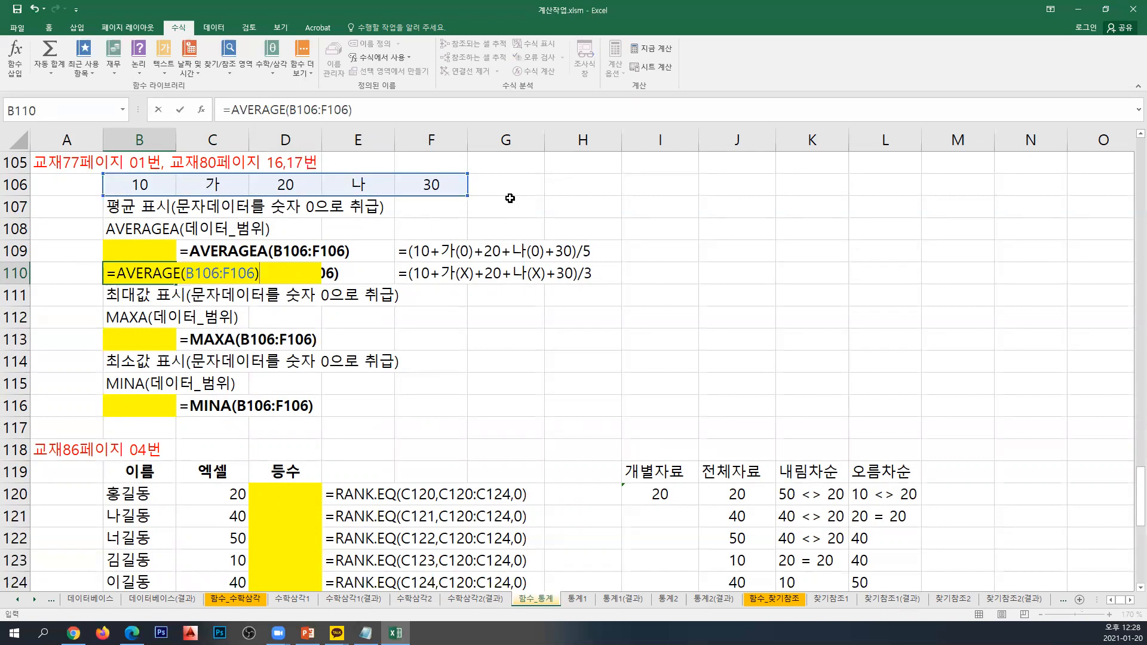
key(BackSpace)
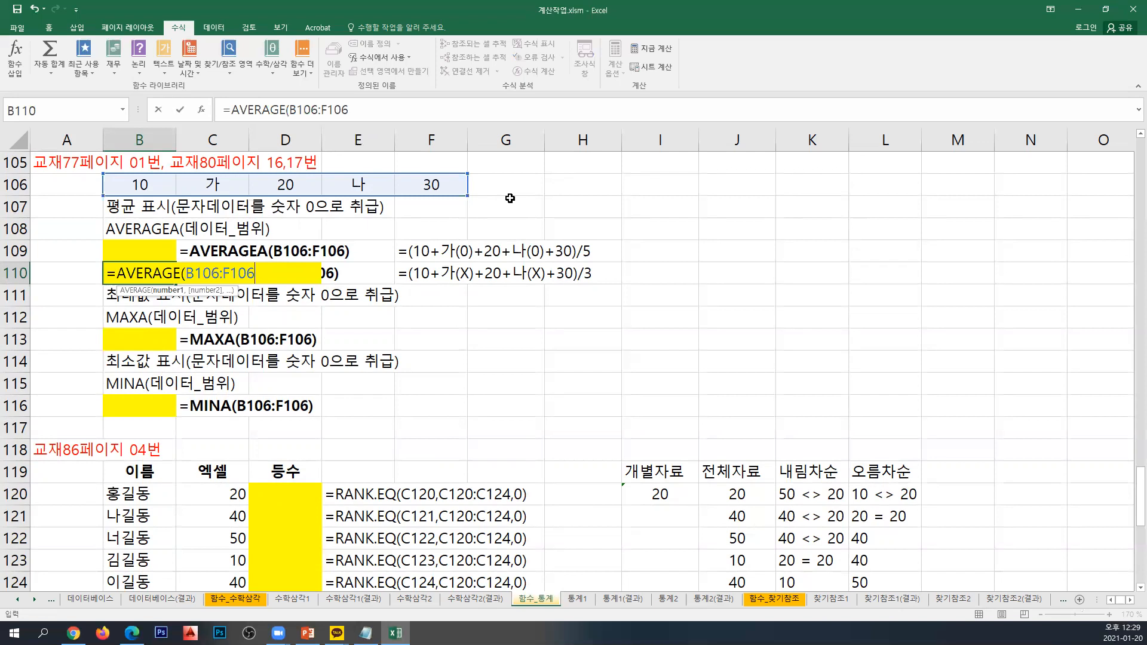
key(Return)
key(Up)
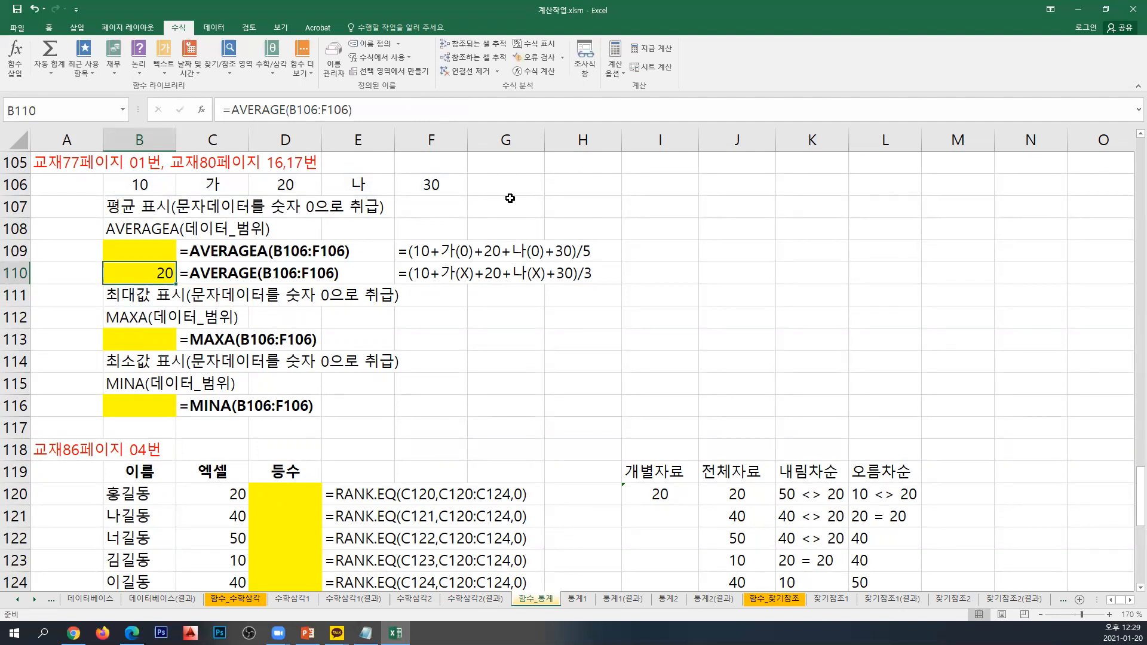
Enter the formula =AVERAGEA(B106:F106) in cell B109 to average row 106 with text entries counted as 0.
scroll(520, 251, down, 2)
scroll(525, 269, up, 2)
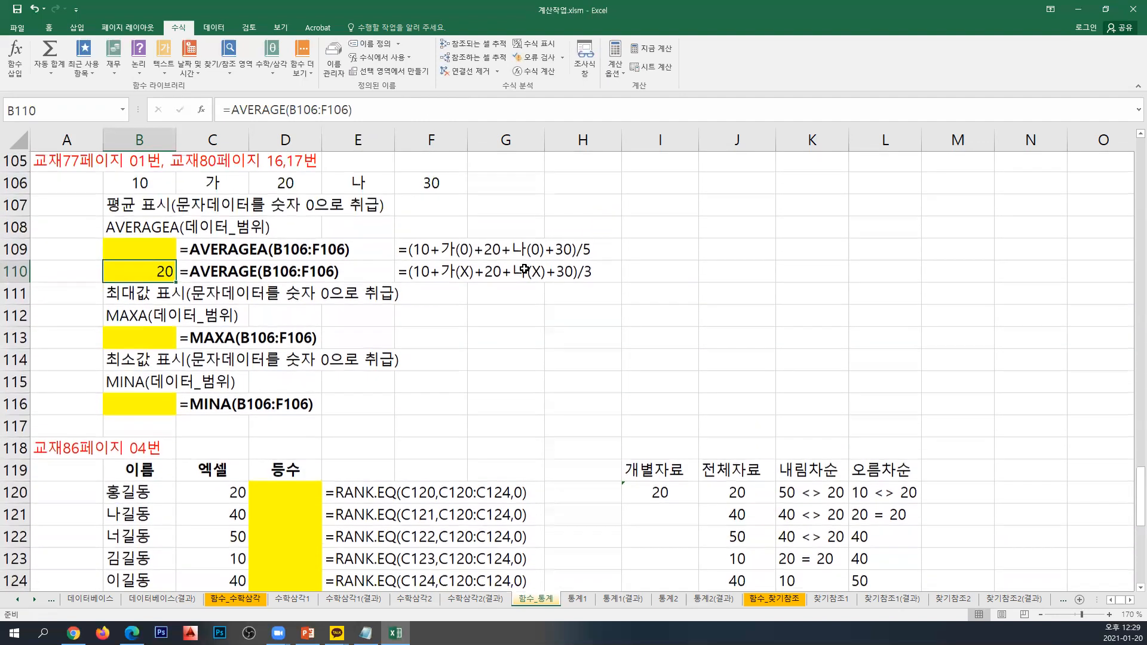
click(136, 254)
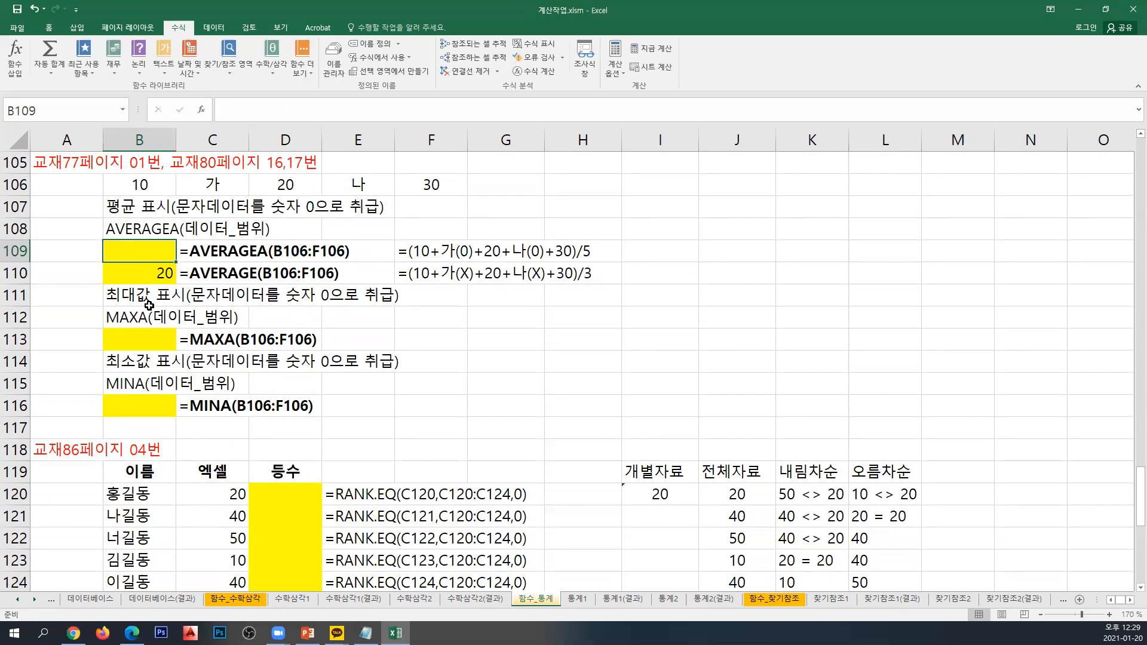
text(=A)
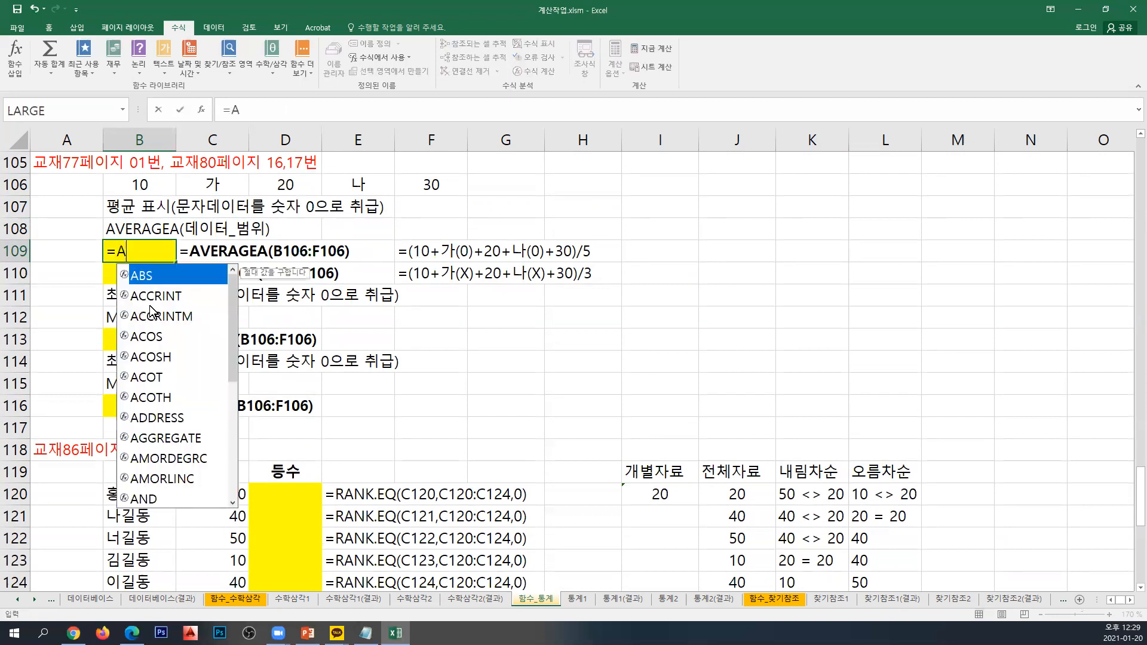
text(VERAGEA()
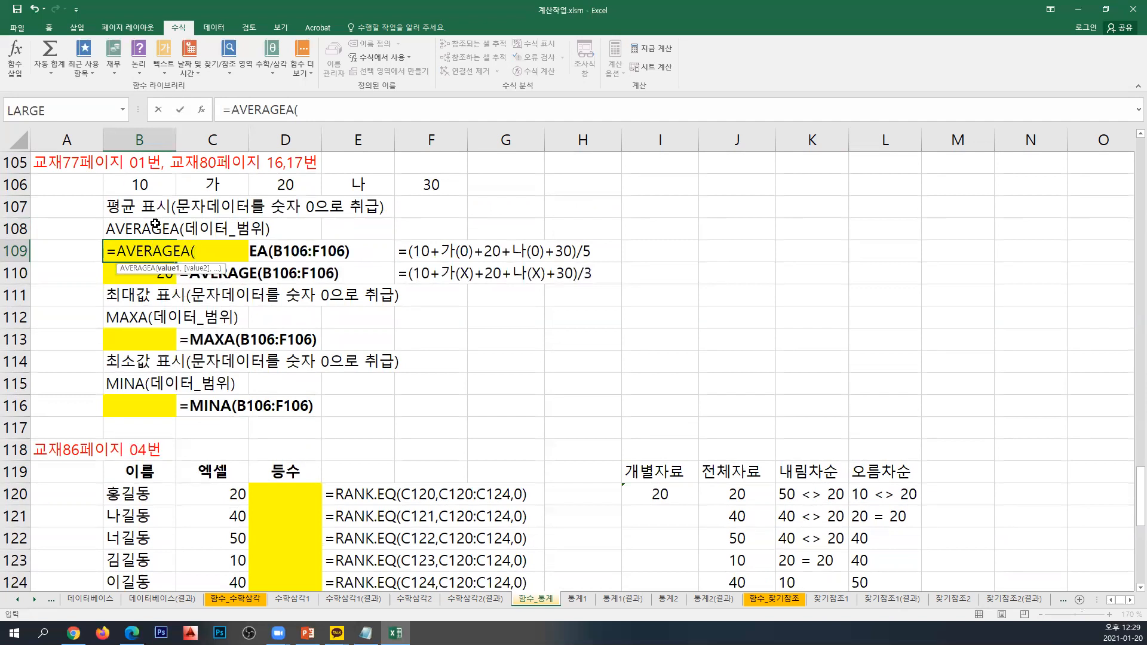
drag(140, 188, 444, 187)
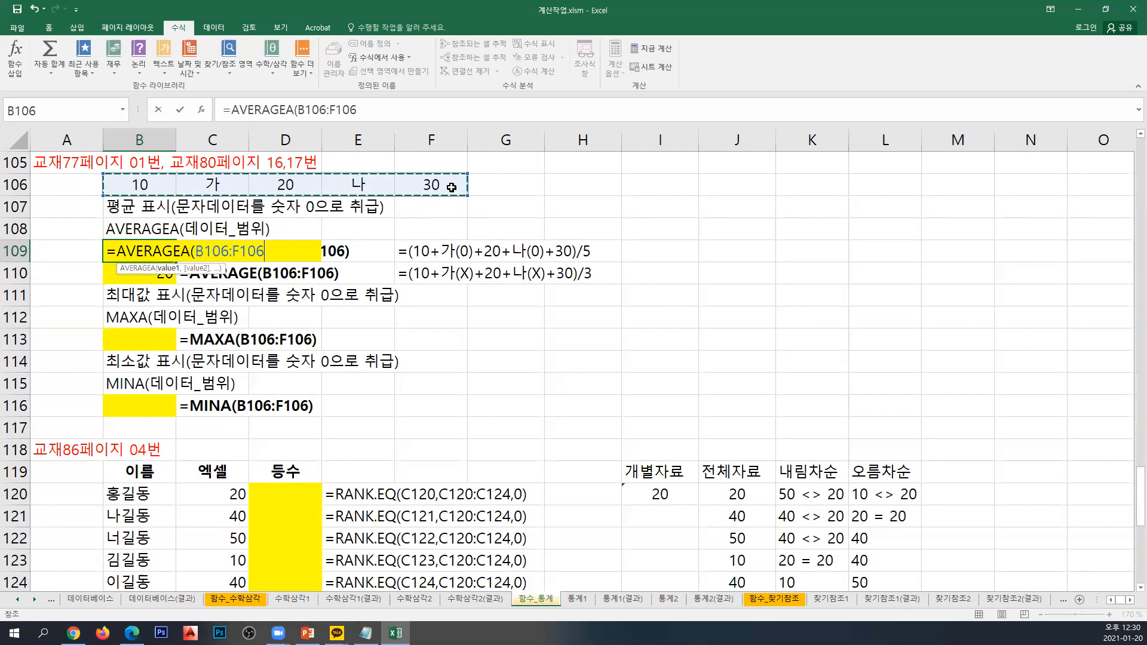
key(Return)
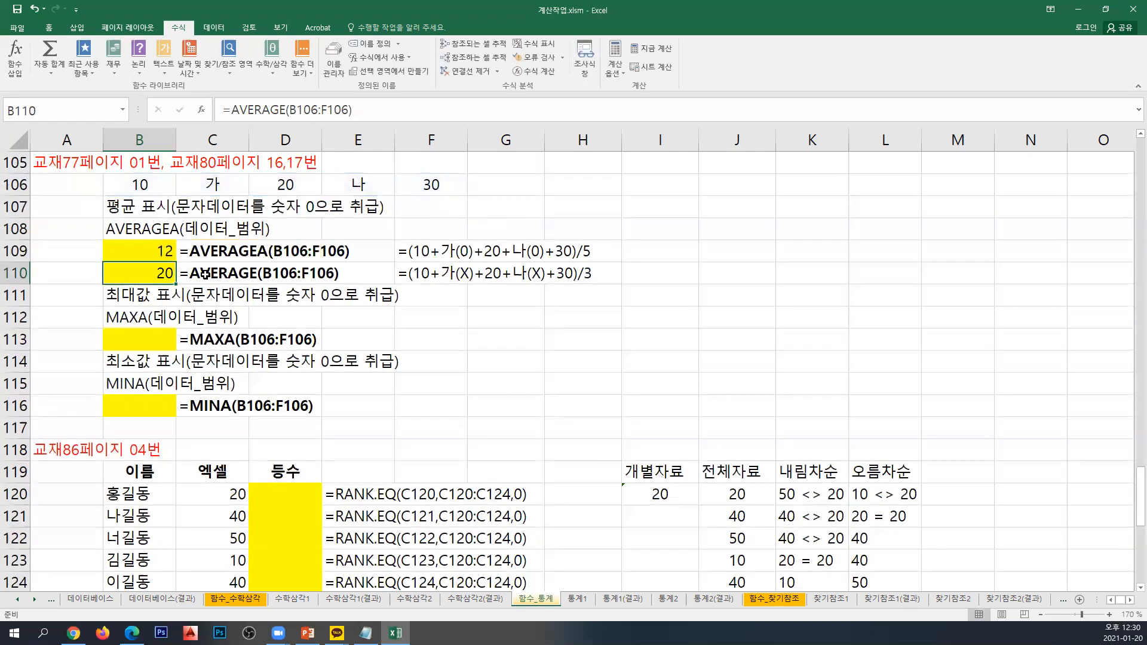
click(151, 255)
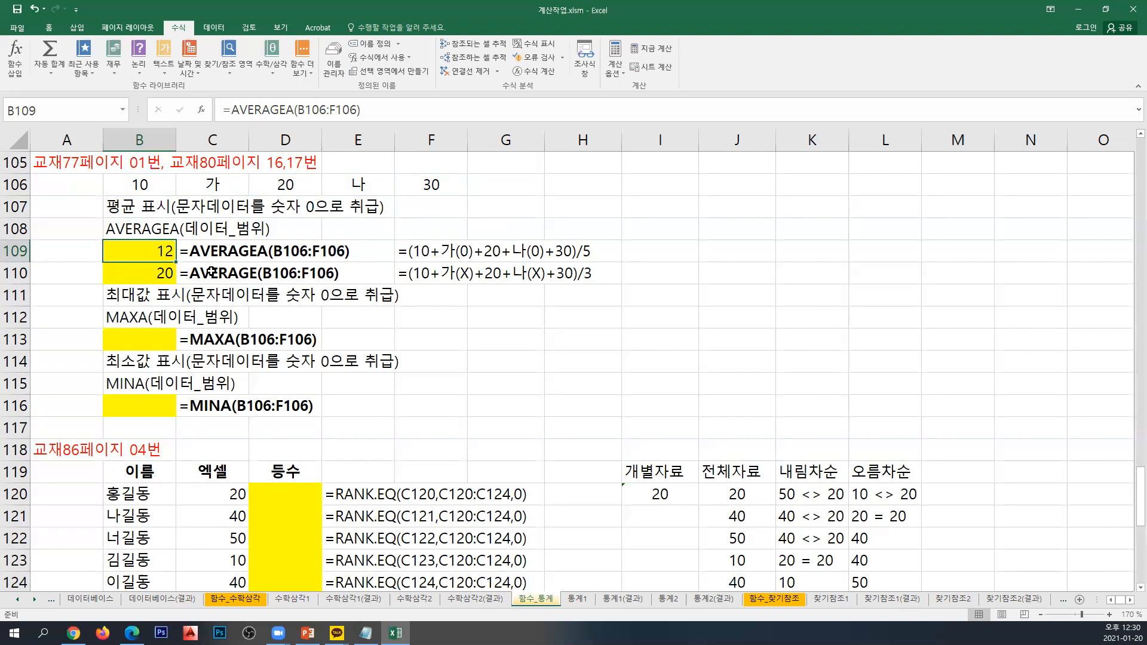
Enter the formula =MAXA(B106:F106) in cell B113 to return the maximum of row 106 with text counted as 0.
click(156, 341)
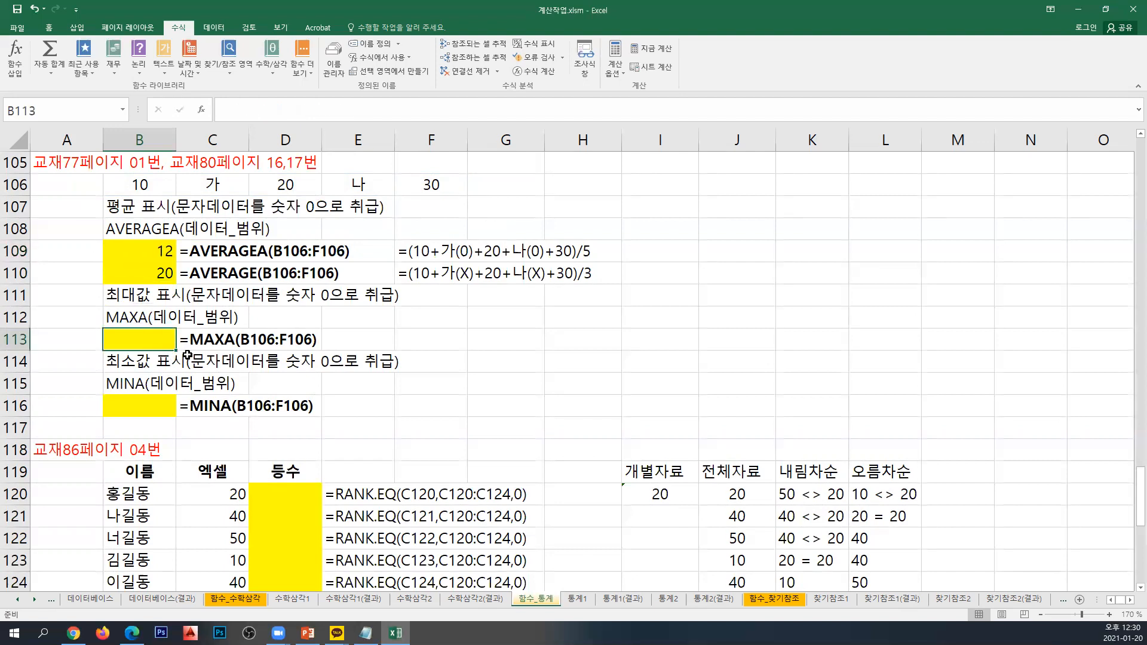
text(=)
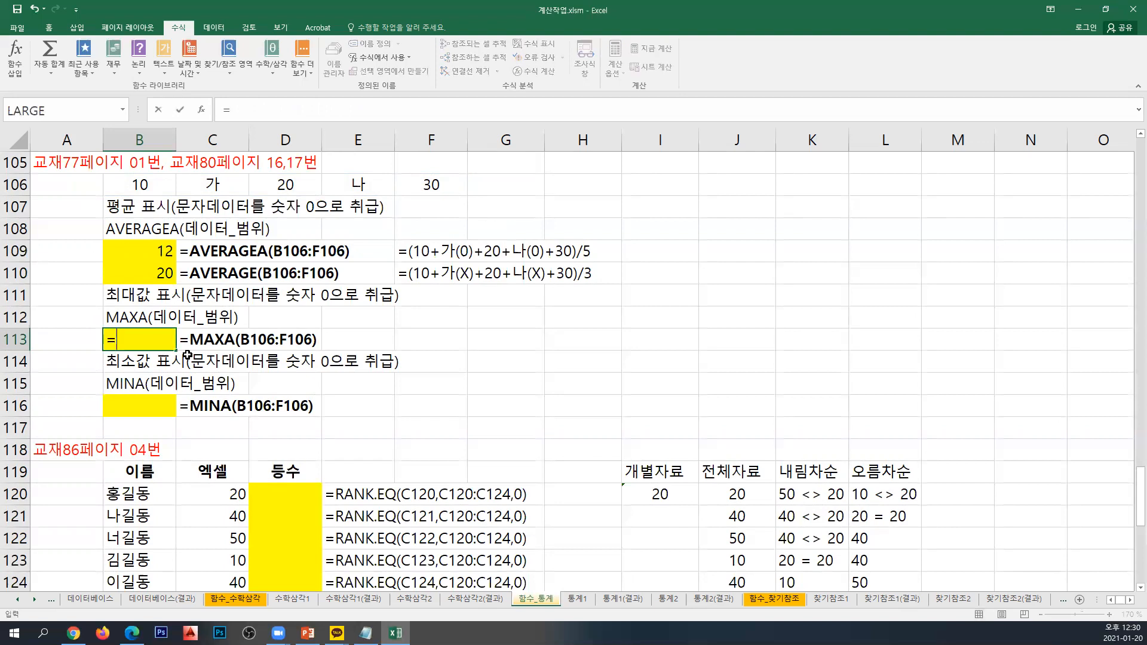
text(MAXA()
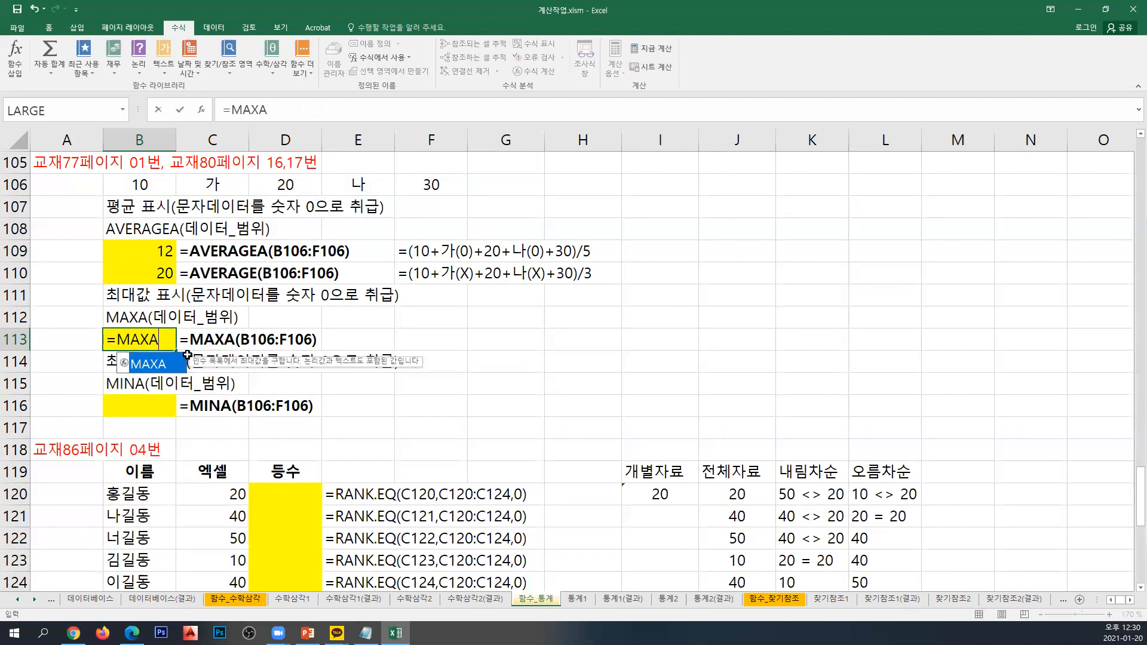
drag(144, 184, 430, 185)
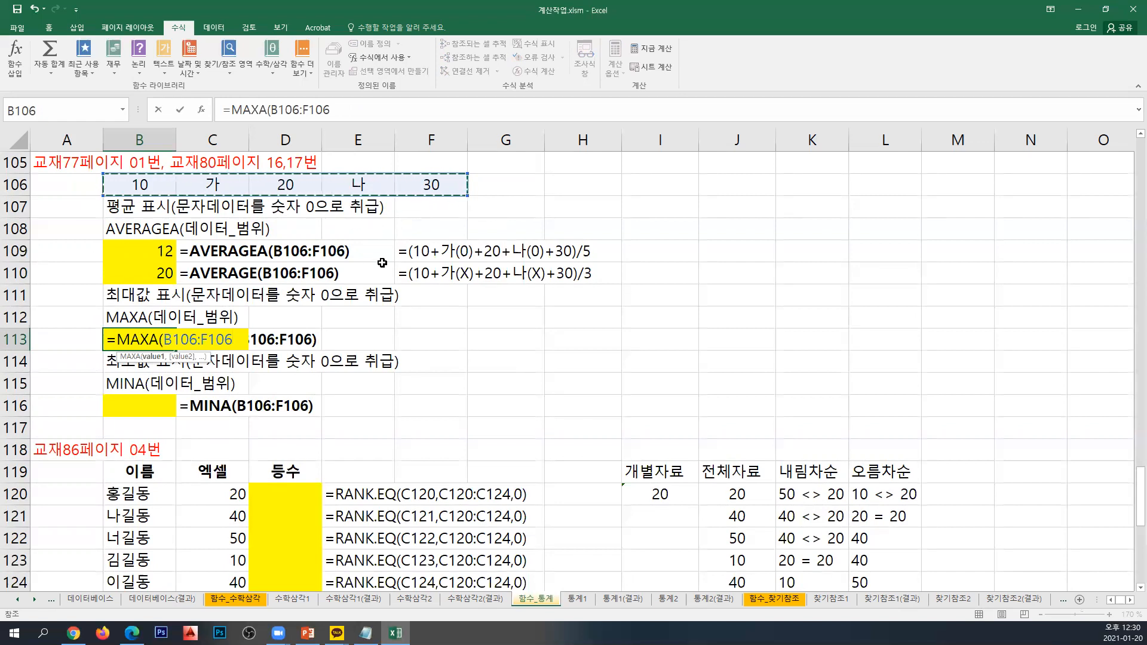
text())
key(Return)
Enter the formula =MINA(B106:F106) in cell B116 to return the minimum of row 106 with text counted as 0.
click(159, 411)
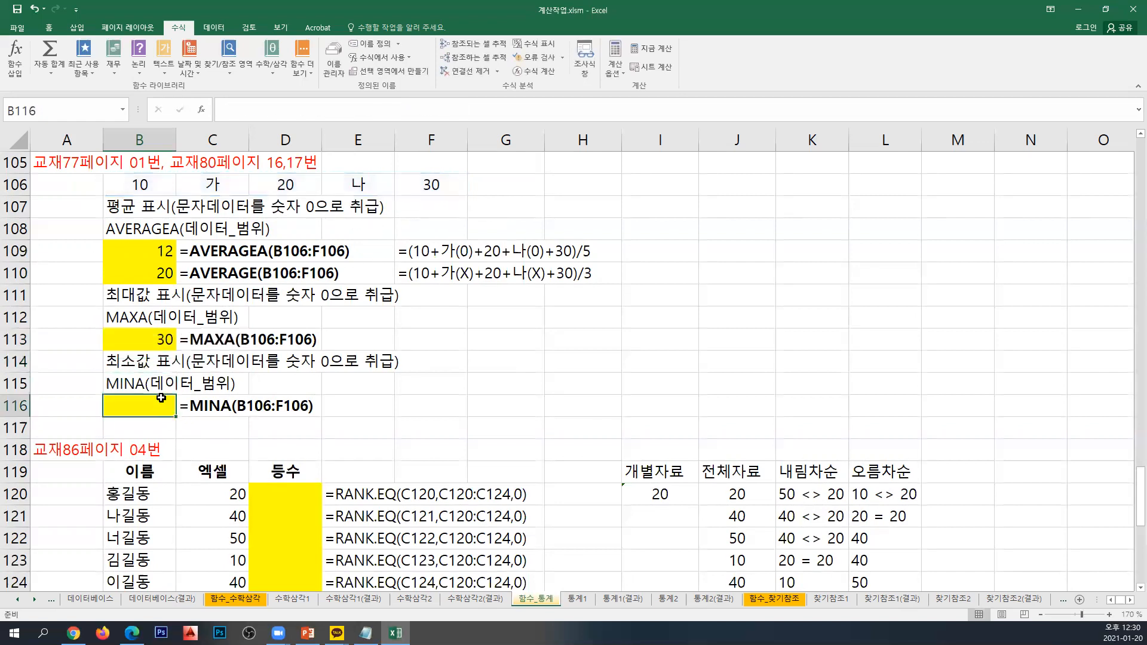
text(=)
text(MAIN)
key(BackSpace)
key(BackSpace)
key(BackSpace)
text(IN)
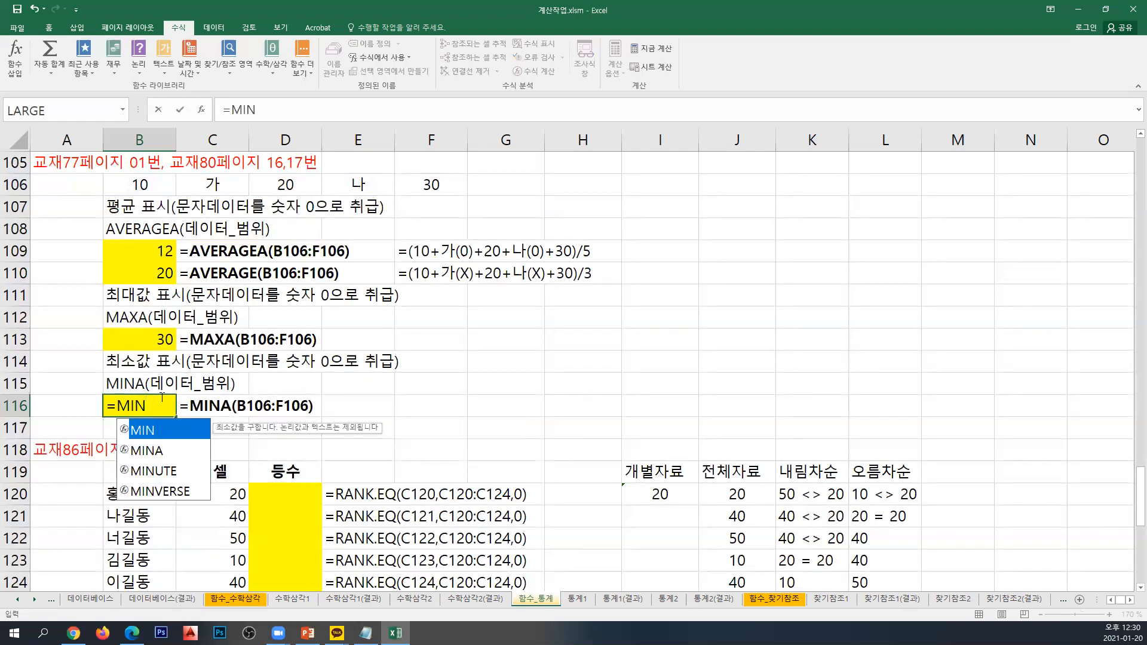
text(A()
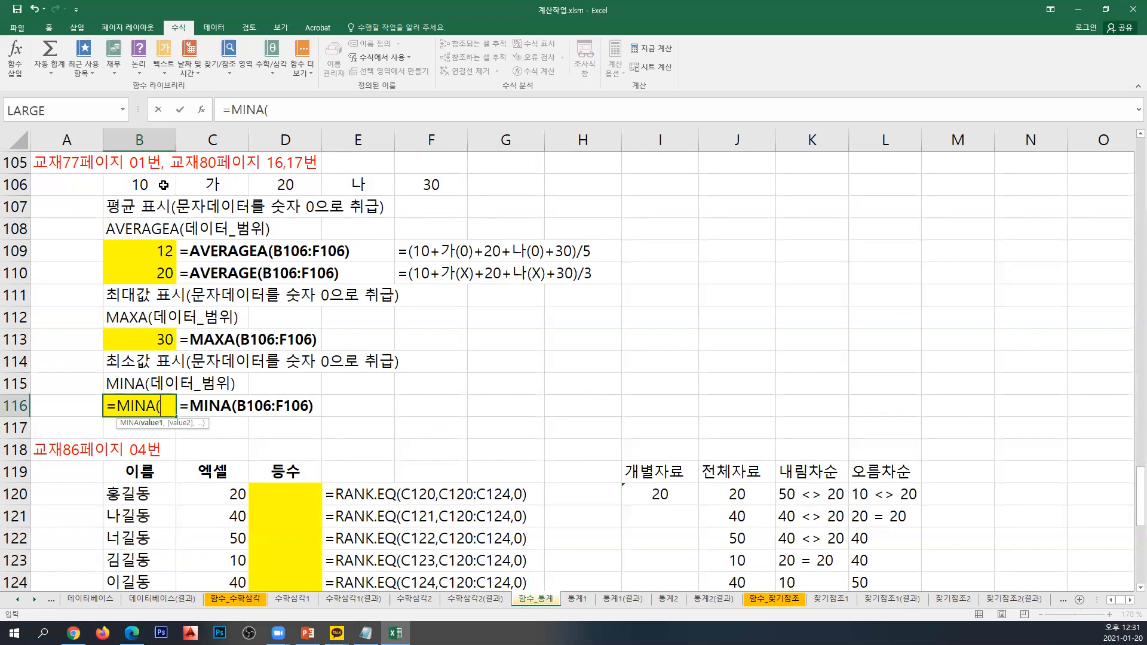
drag(170, 187, 454, 184)
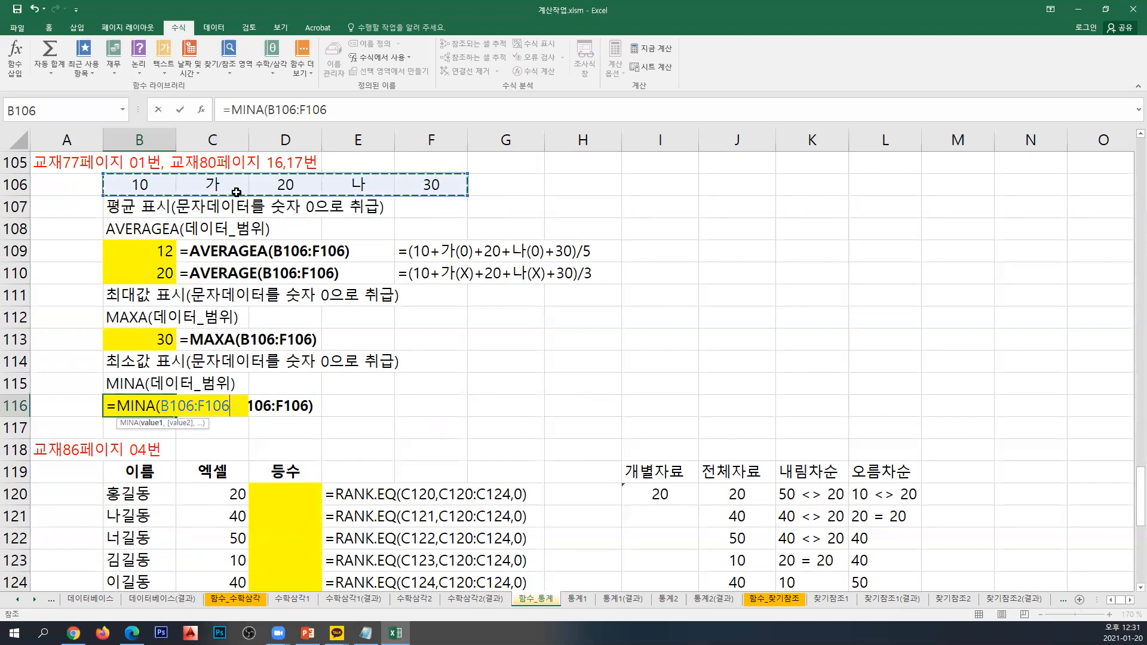
text())
key(Return)
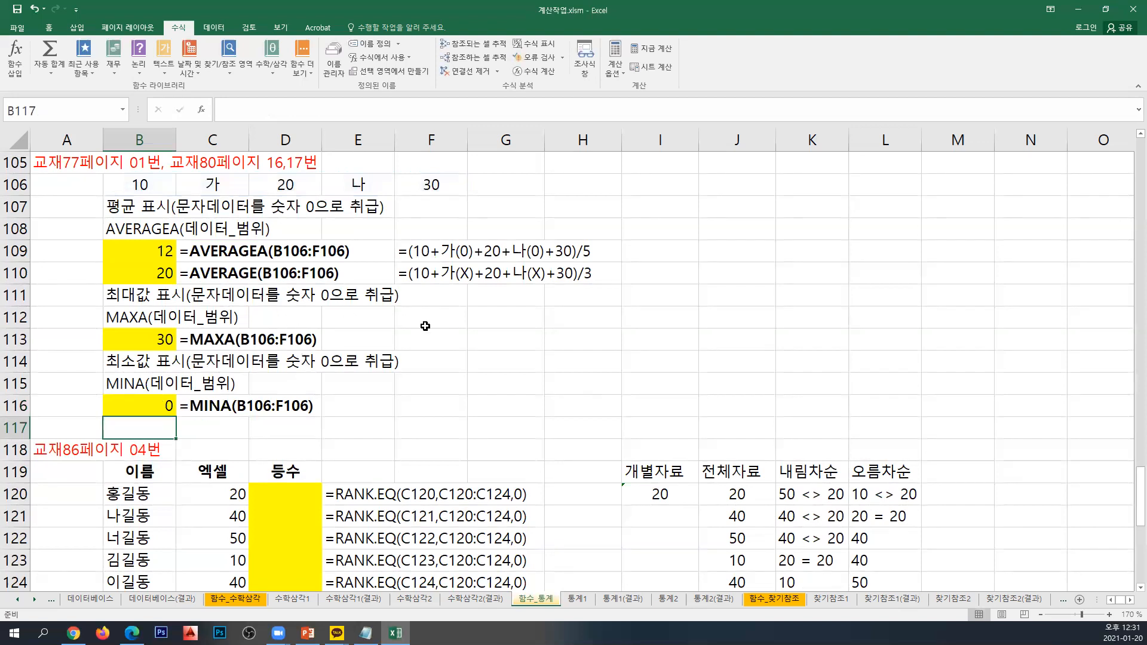
Examine the RANK section: the 엑셀 scores in C120:C124, the syntax and sort-order notes, and practice cell B130.
scroll(425, 325, down, 3)
scroll(425, 326, down, 4)
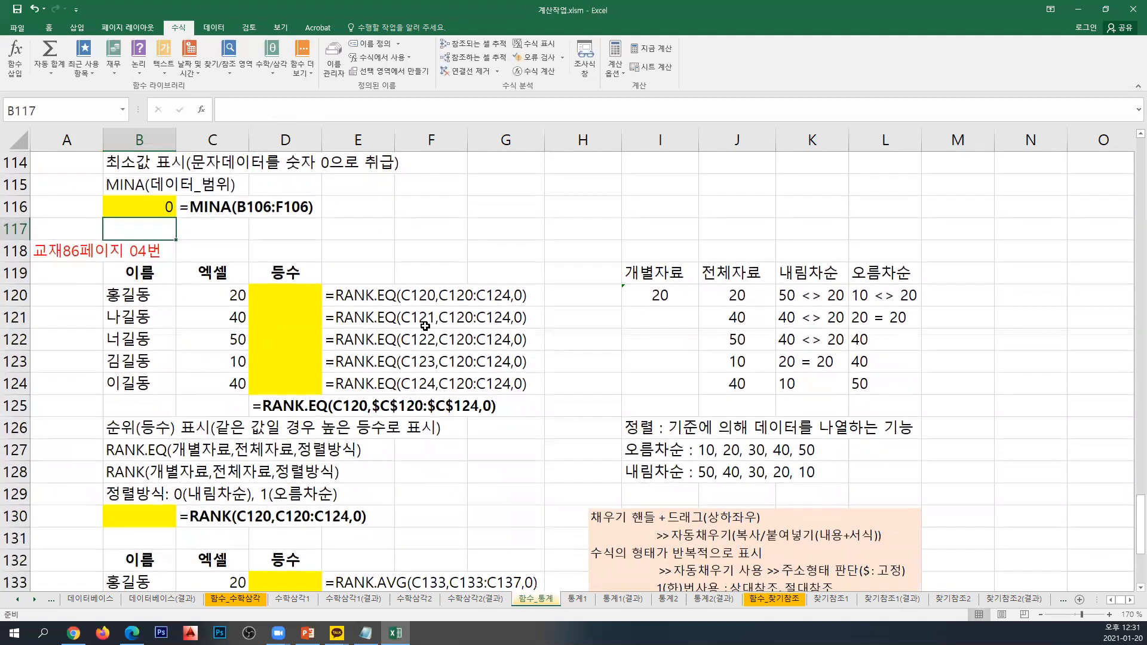
click(1137, 588)
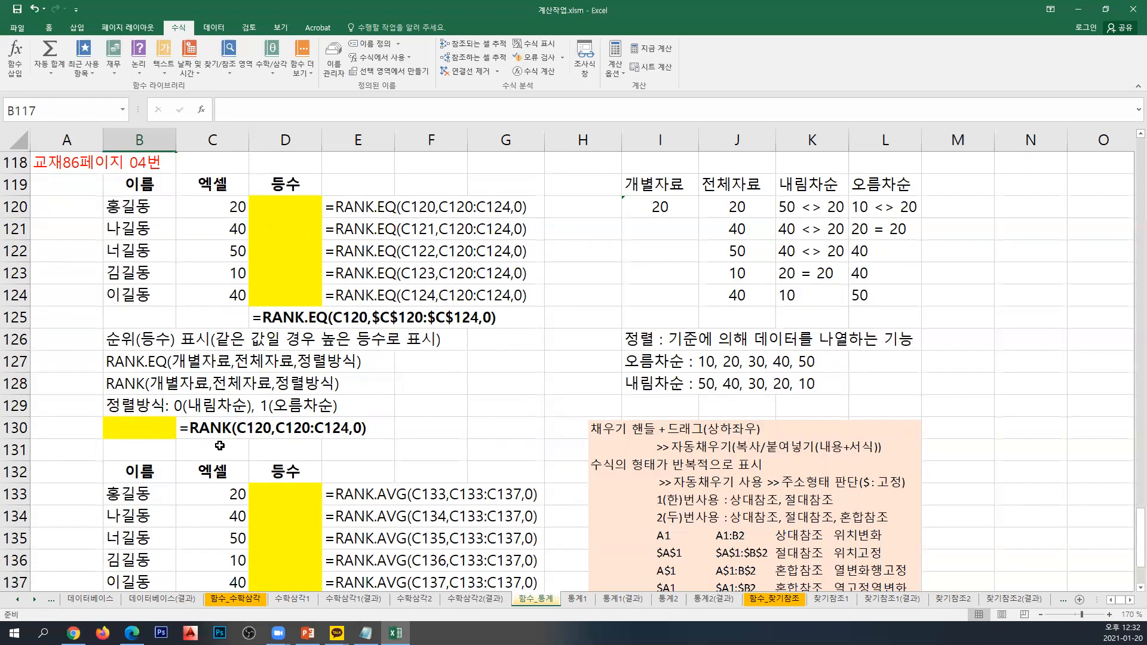
click(153, 212)
click(202, 213)
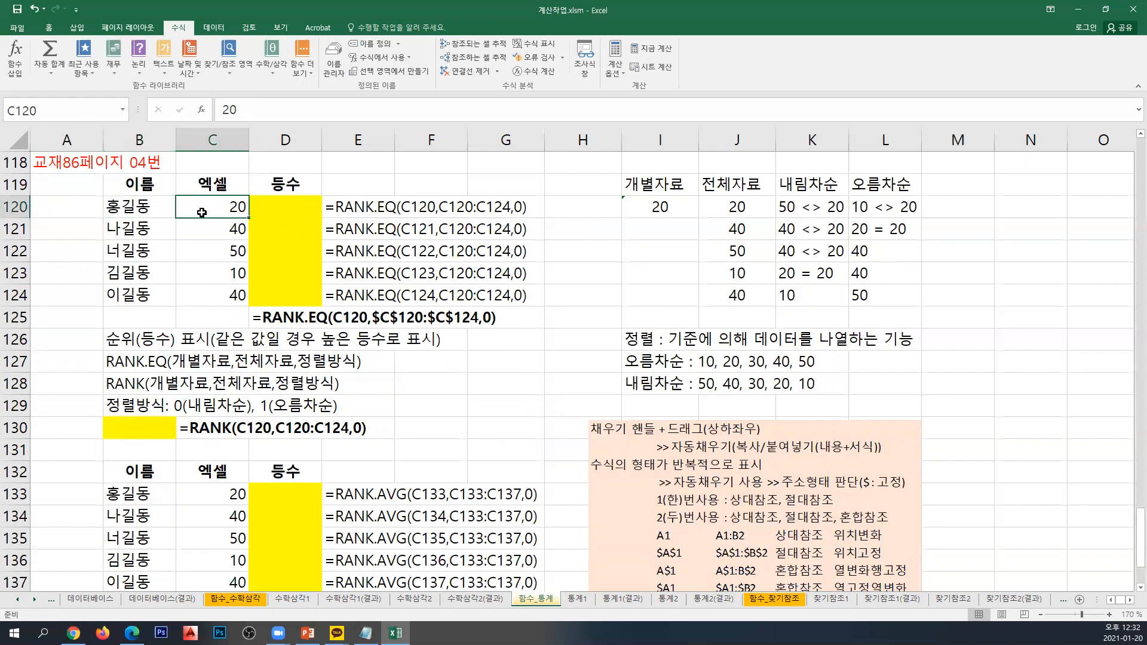
drag(202, 212, 198, 295)
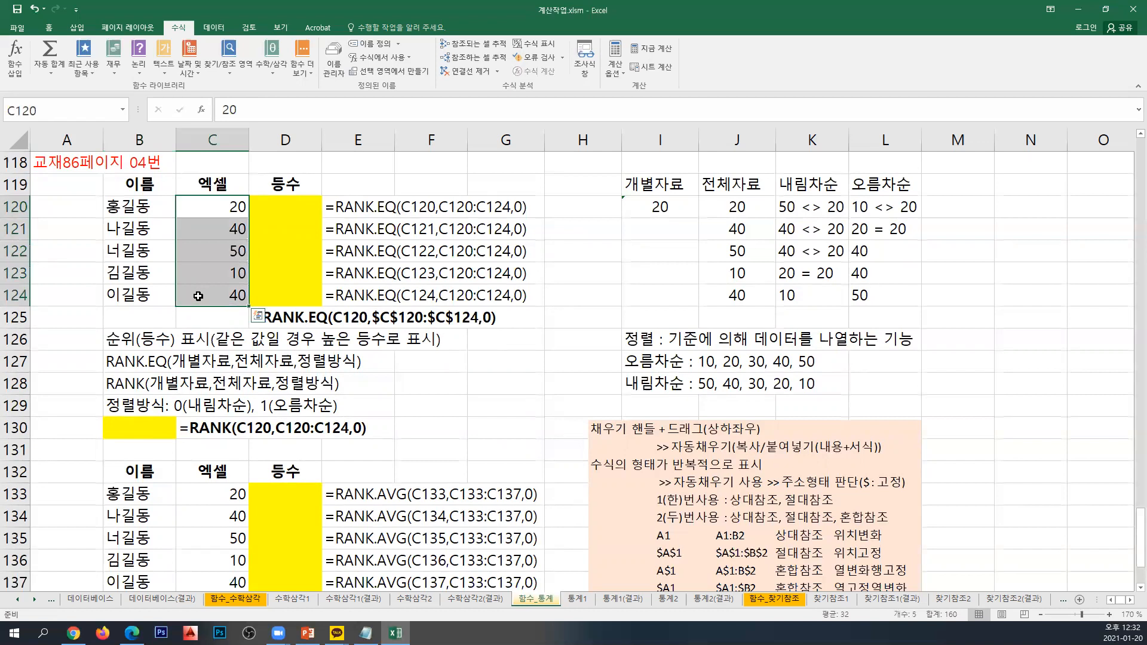
click(212, 207)
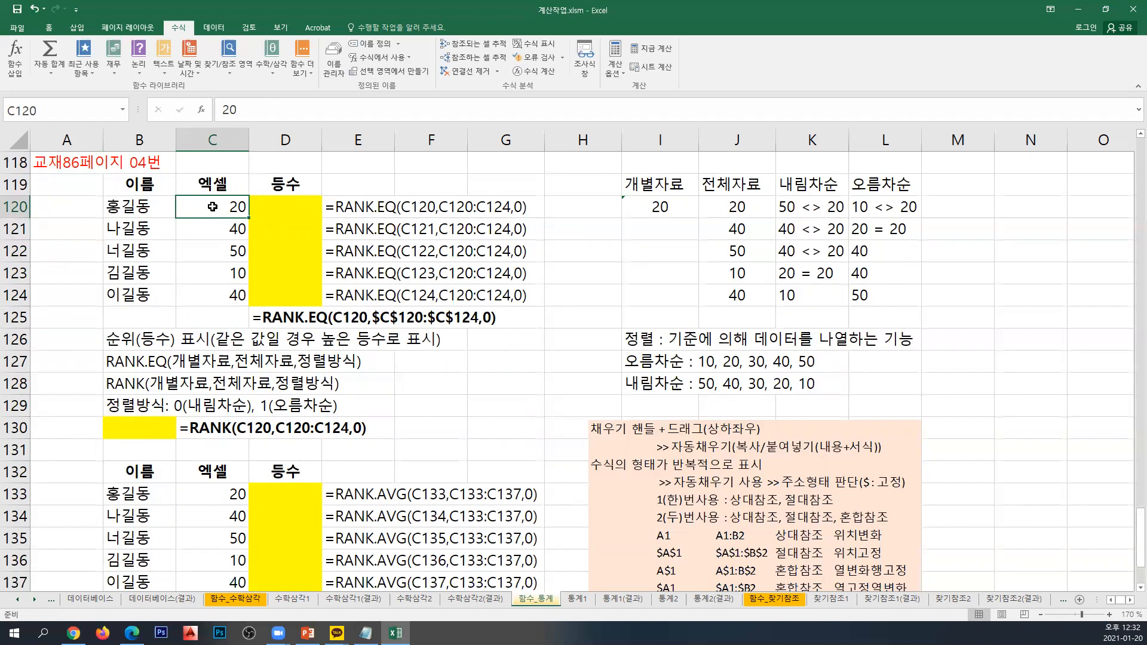
drag(213, 207, 200, 293)
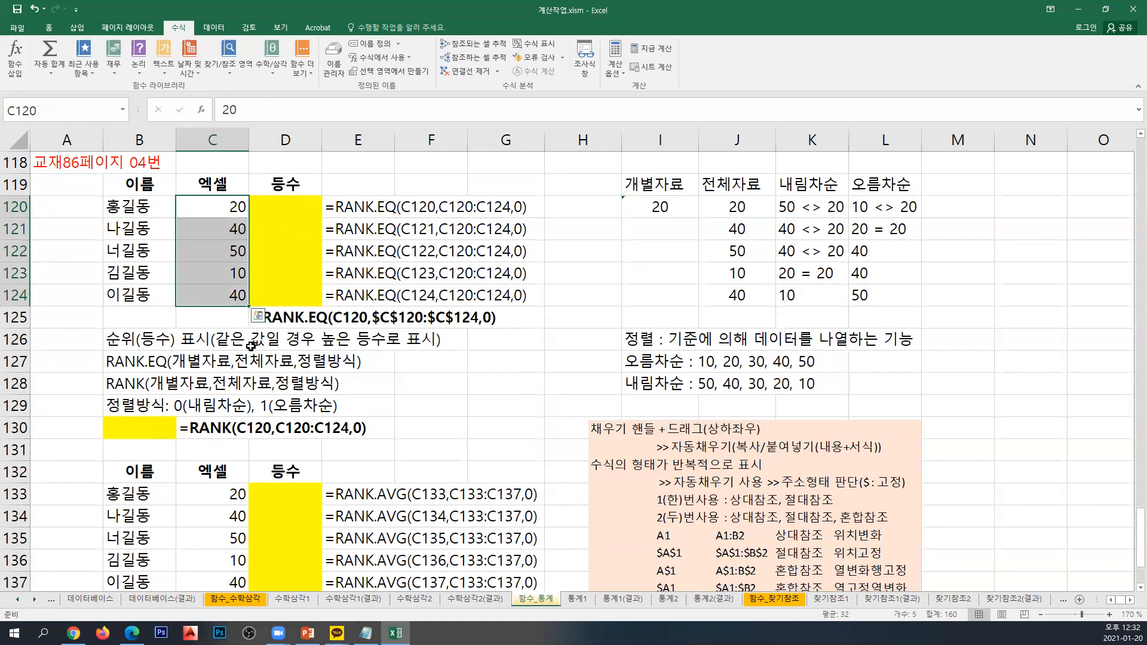
click(155, 426)
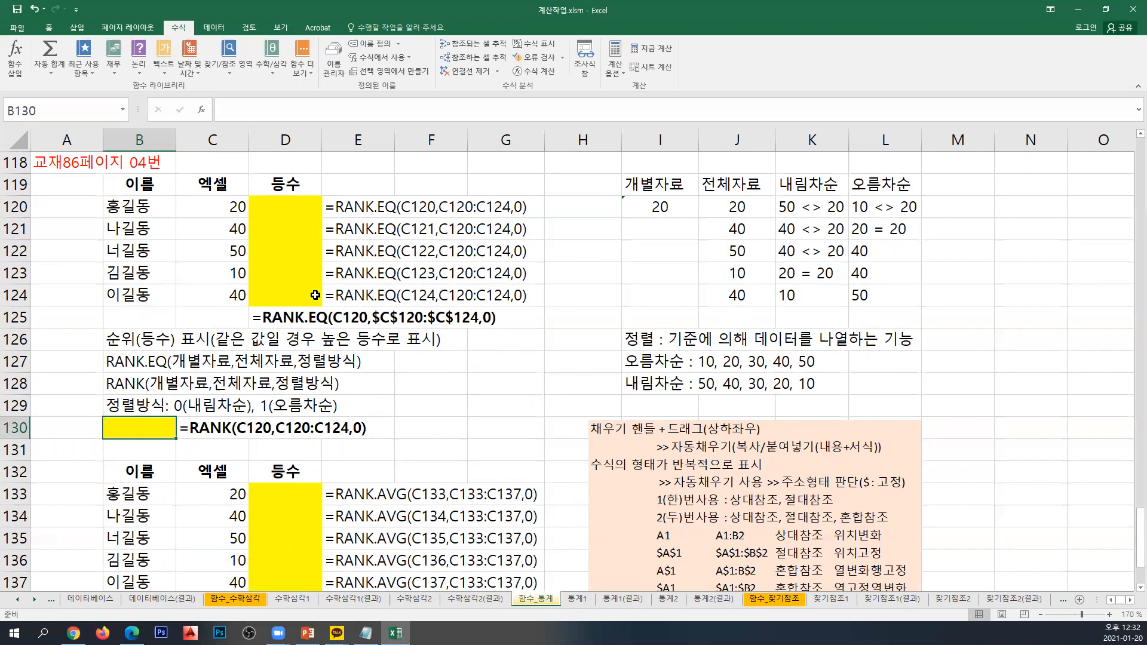
click(204, 210)
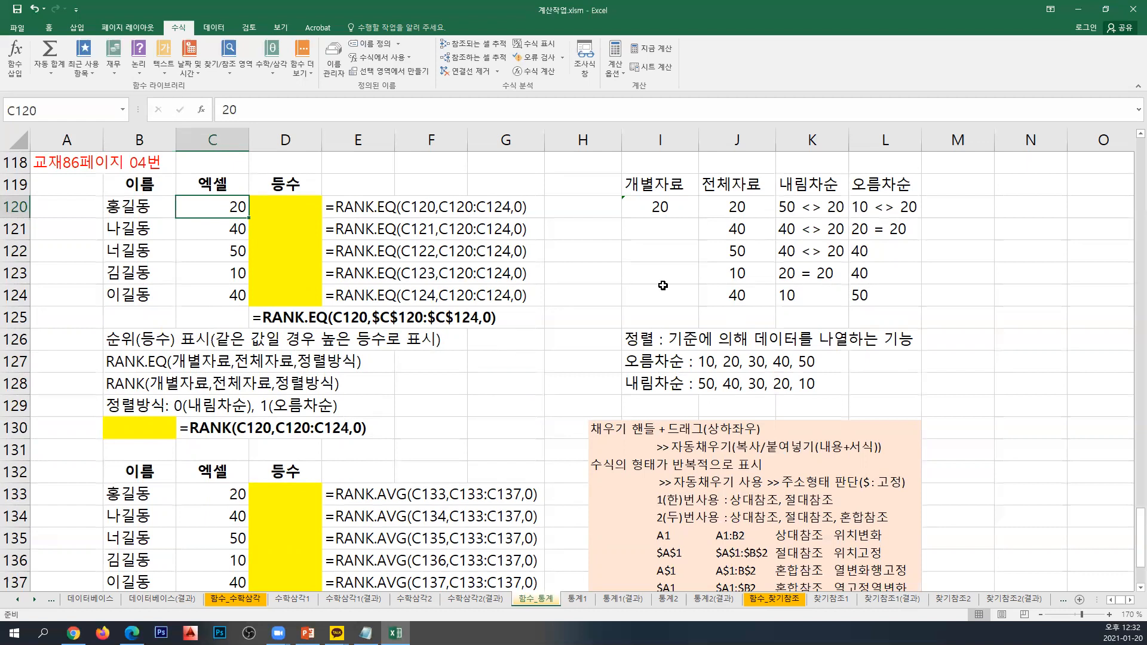
click(131, 428)
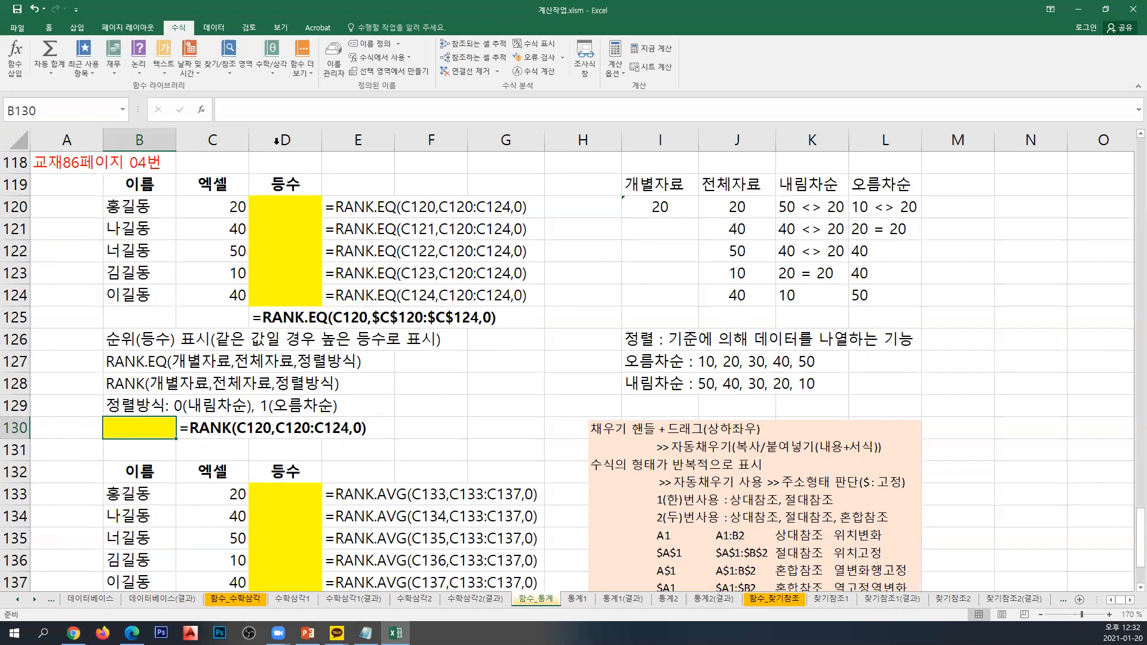
Insert the RANK function into cell B130 from the full function list.
click(16, 62)
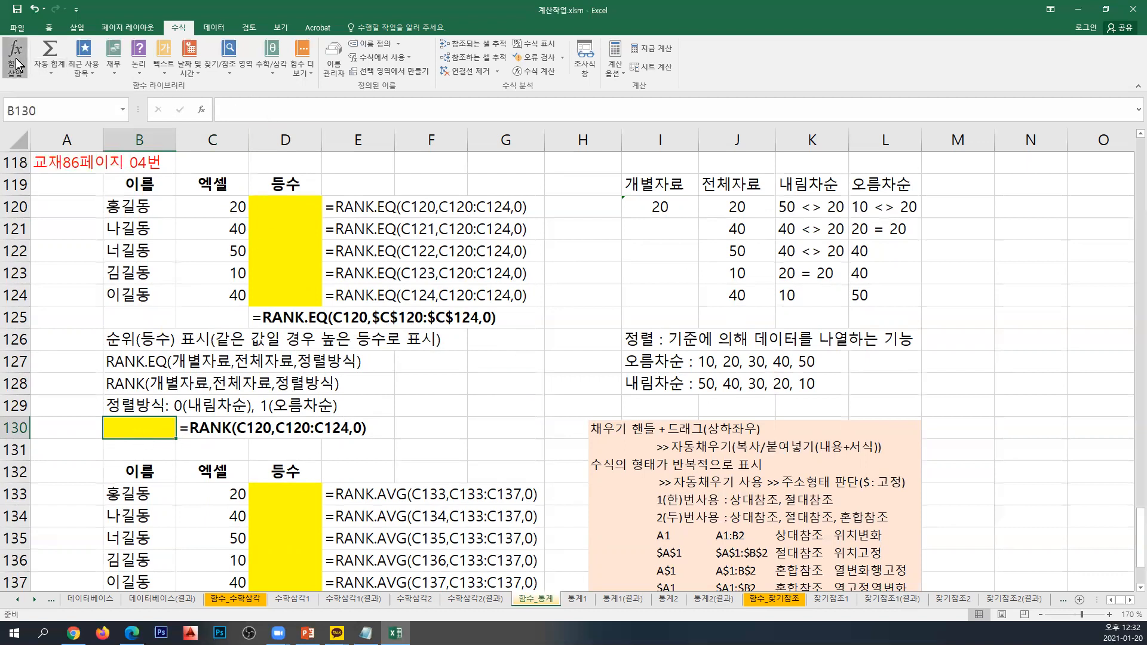
click(558, 296)
scroll(558, 298, down, 15)
scroll(557, 305, down, 20)
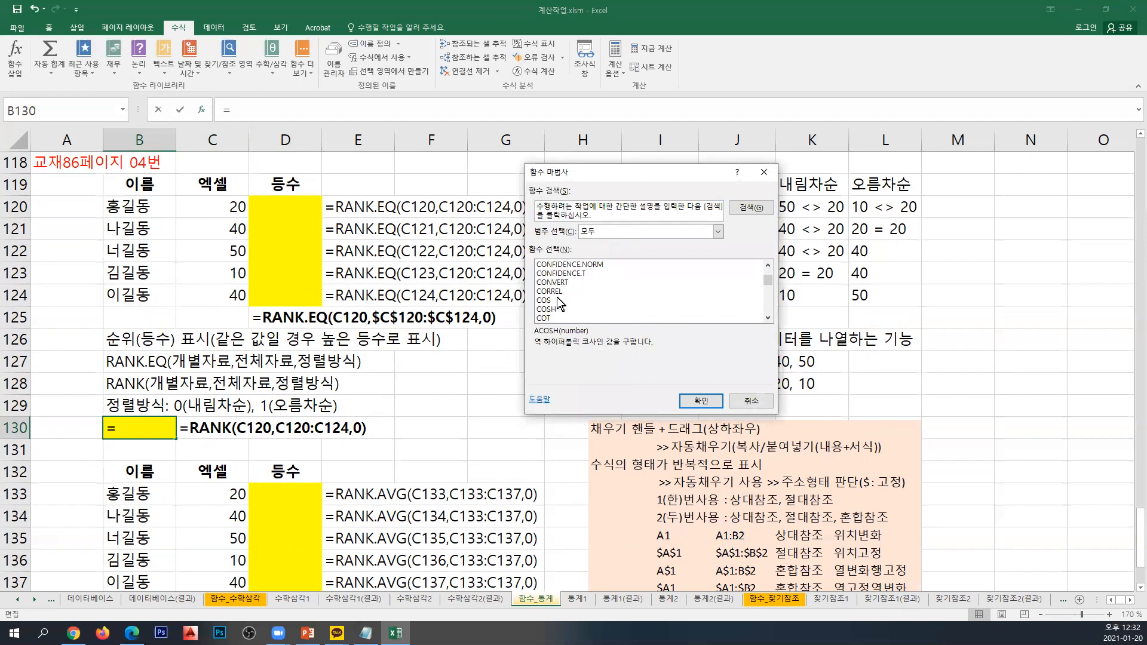
scroll(555, 309, down, 20)
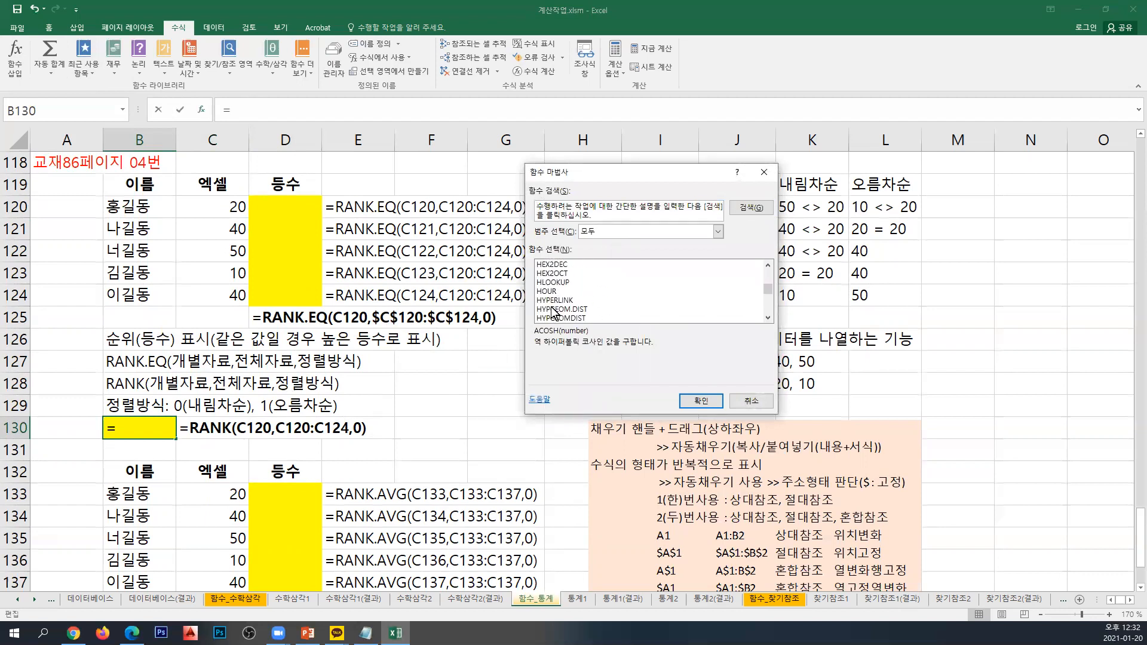
scroll(554, 310, down, 20)
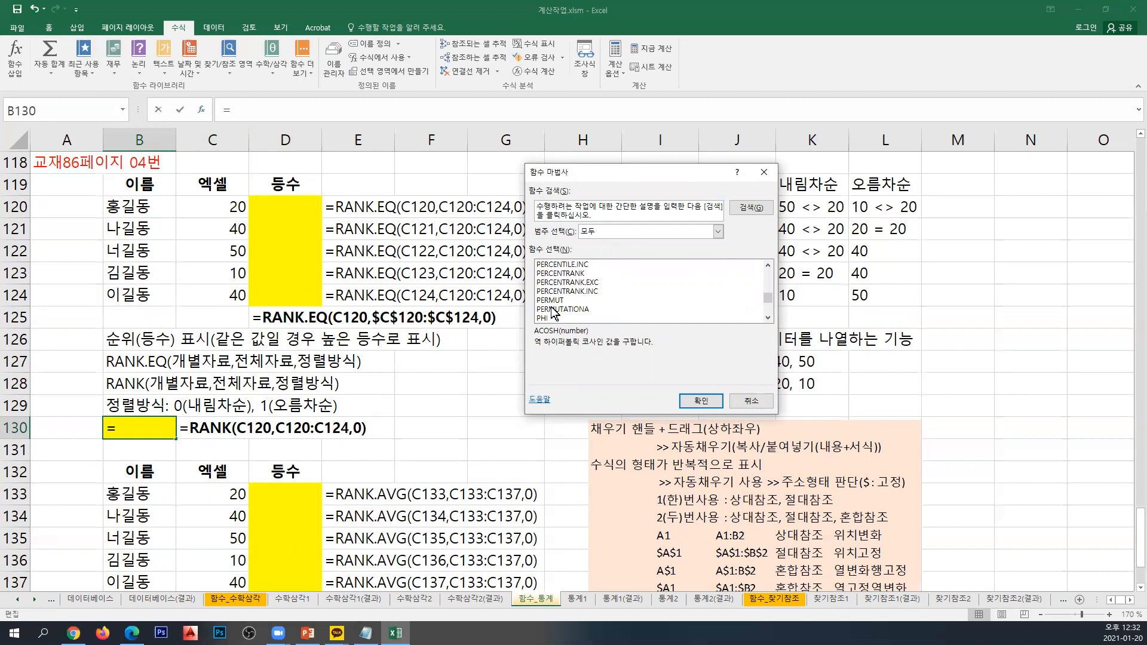
scroll(553, 311, down, 1)
click(553, 299)
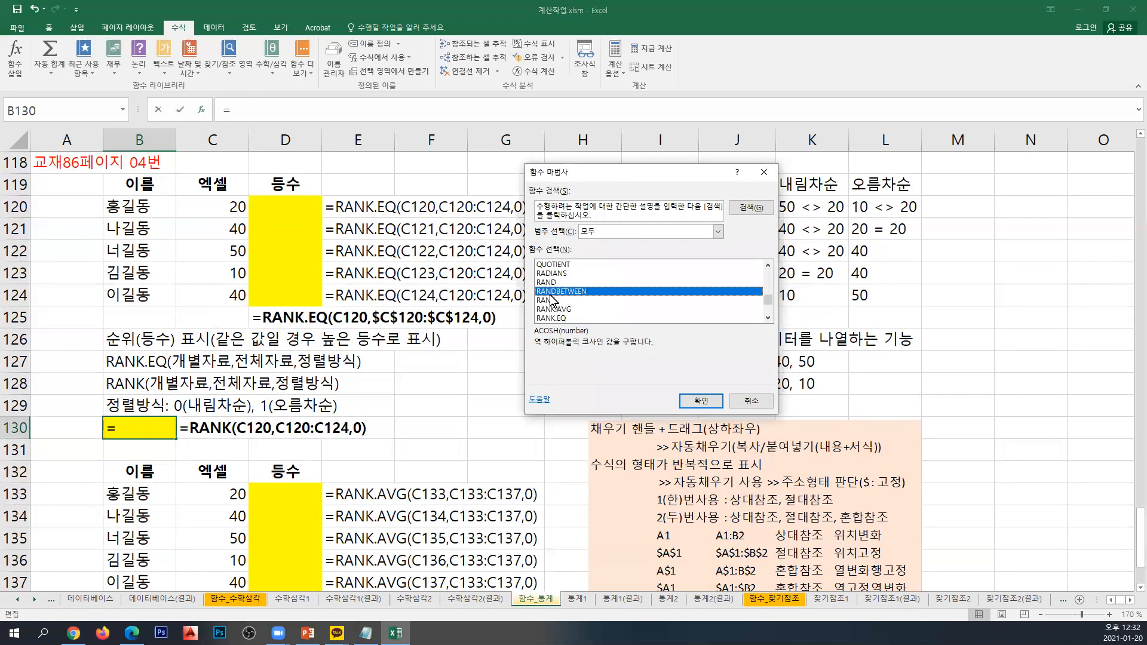
click(697, 403)
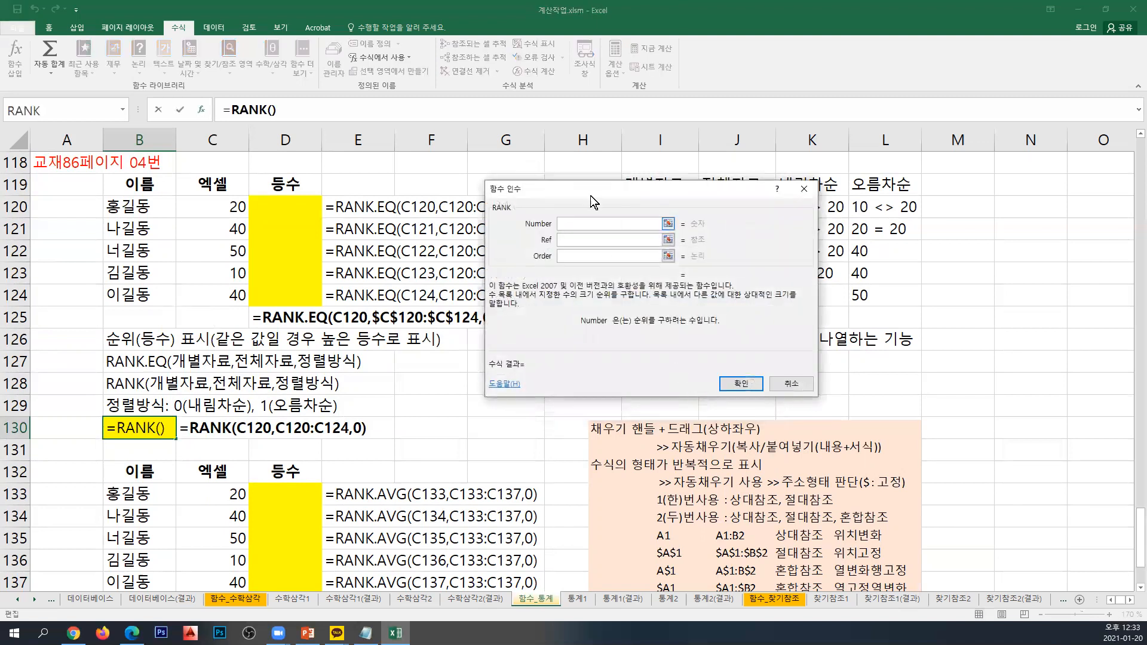
Set the RANK arguments to C120 as Number and C120:C124 as Ref.
drag(584, 199, 629, 331)
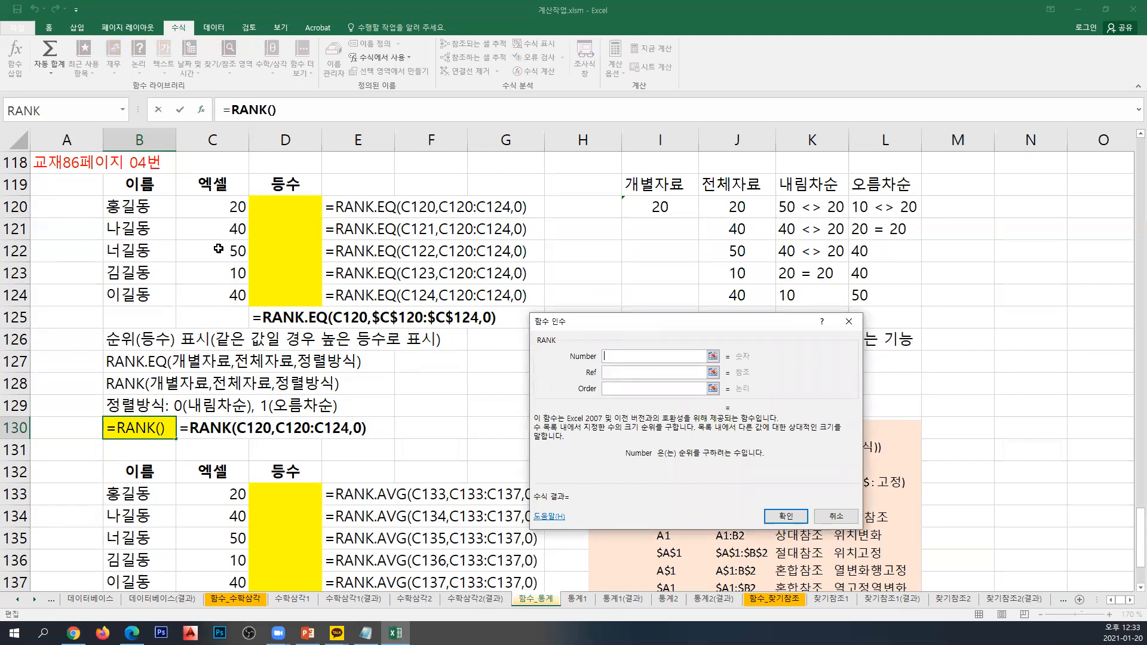
click(215, 212)
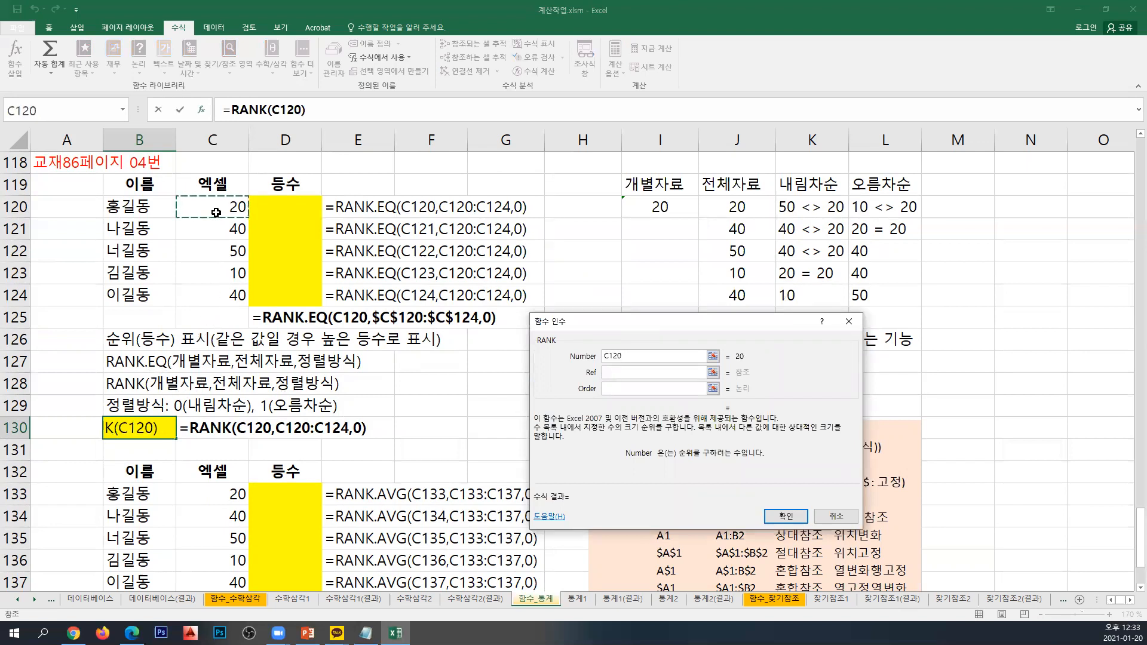
click(612, 373)
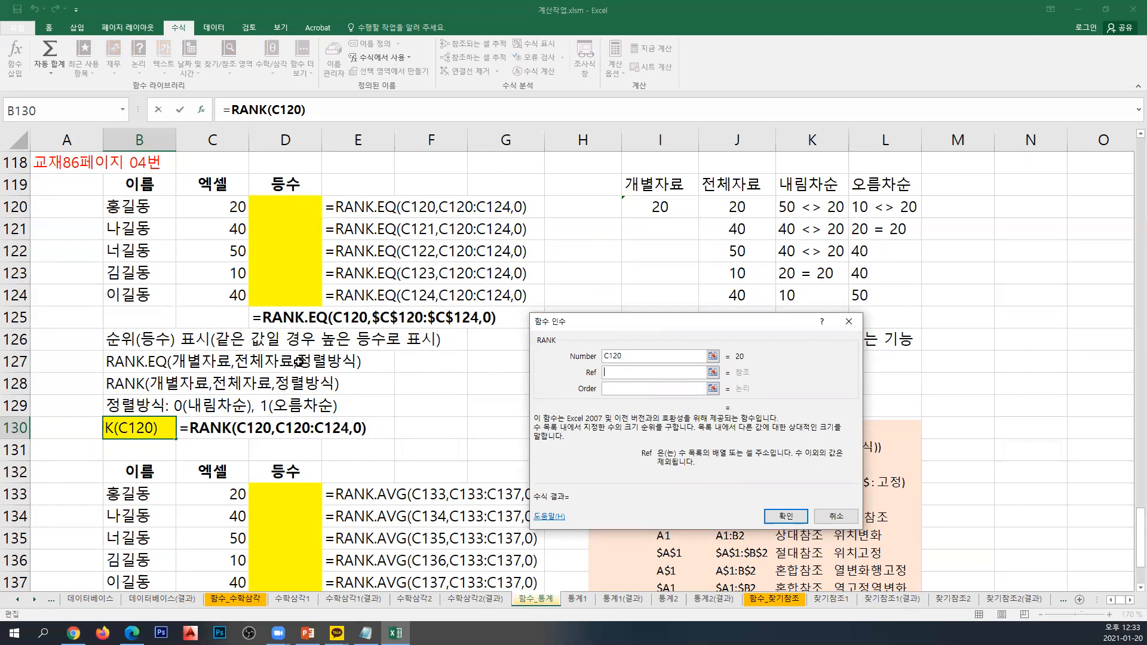
drag(221, 210, 217, 296)
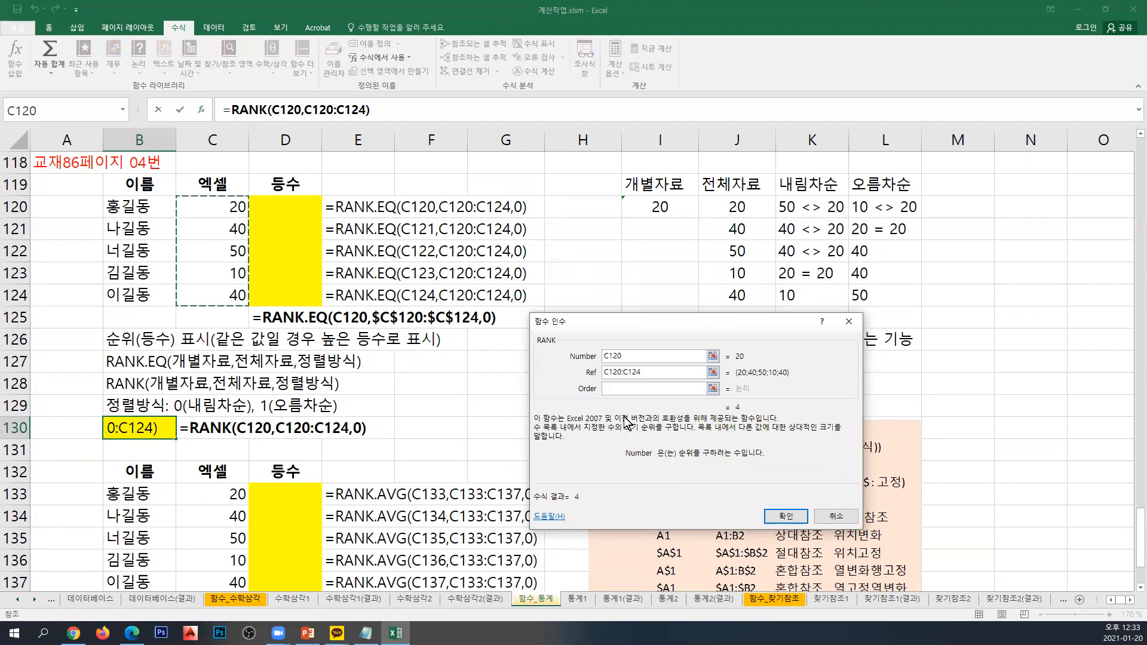
key(Tab)
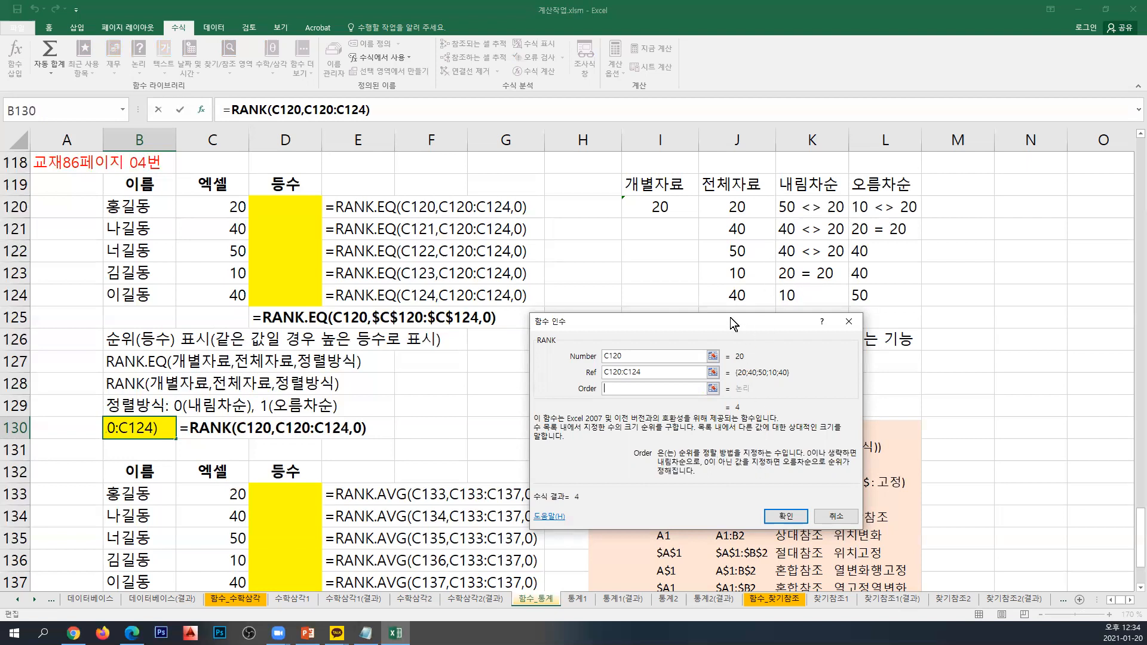
drag(722, 336, 747, 431)
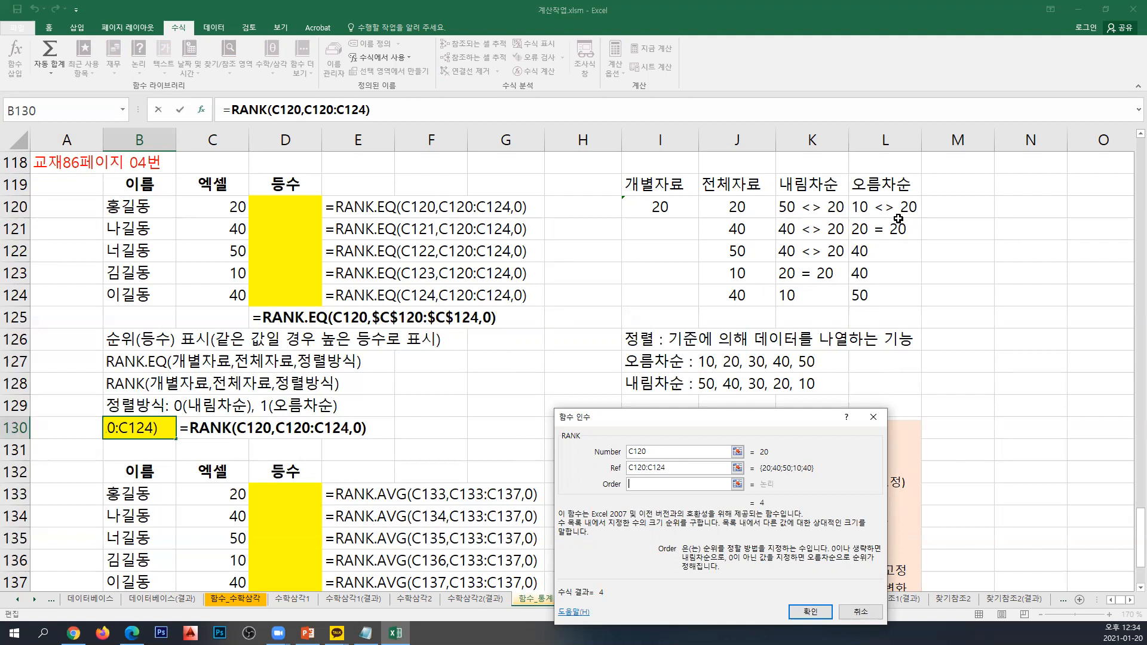
click(690, 209)
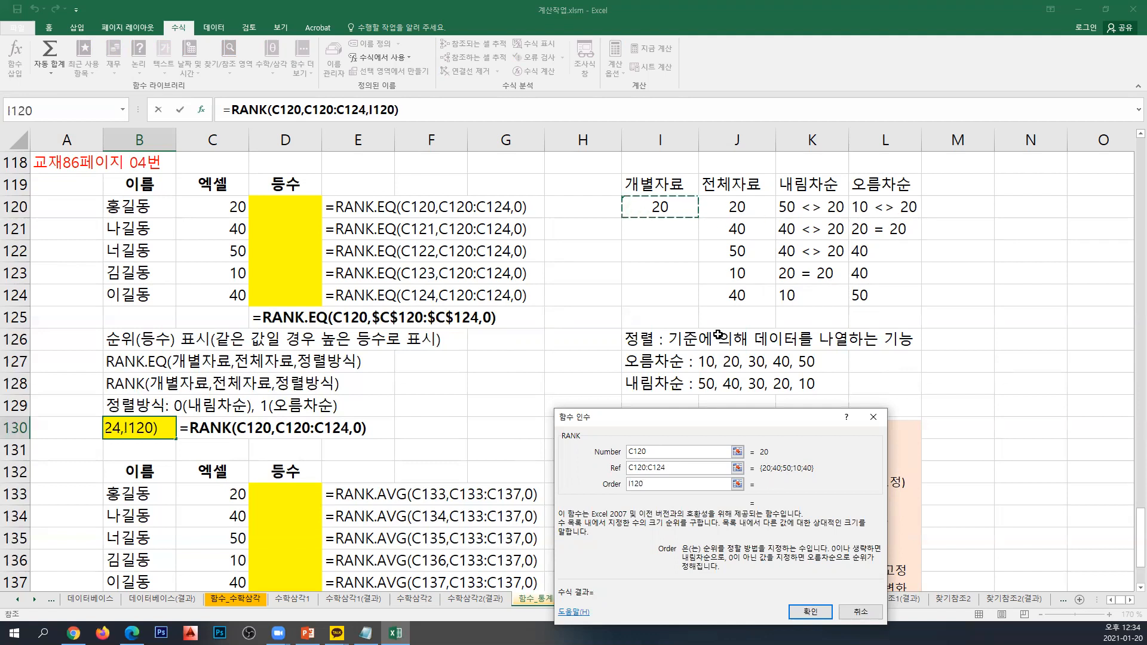
drag(663, 483, 588, 485)
key(BackSpace)
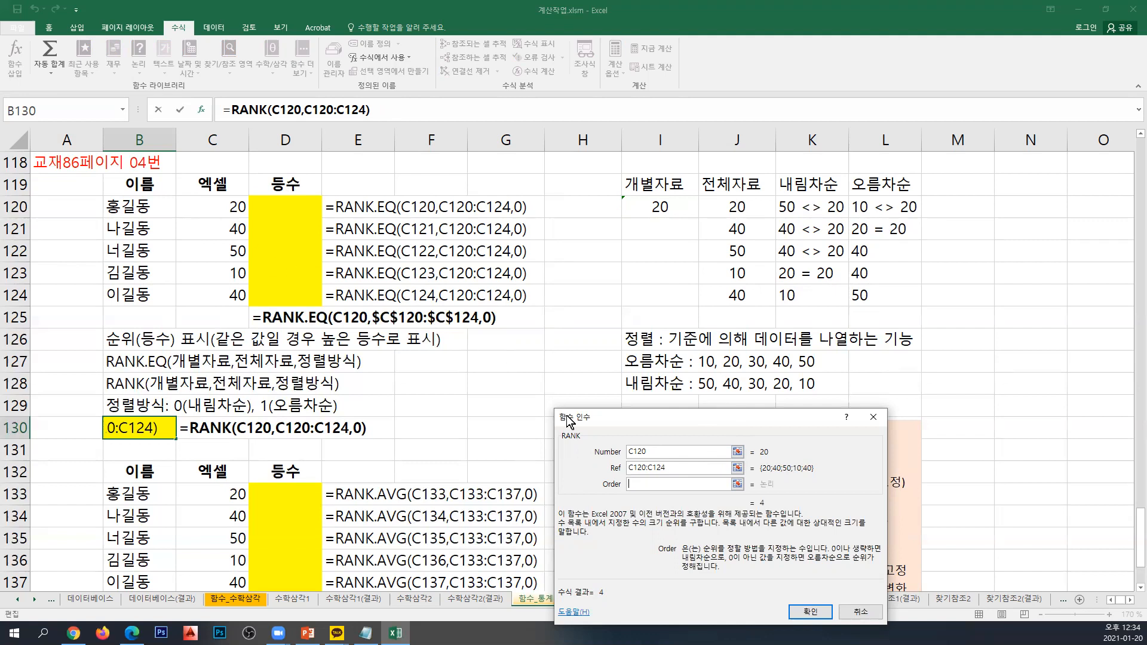
Set the Order argument to 0 for descending and complete the RANK formula in B130.
drag(598, 411, 410, 85)
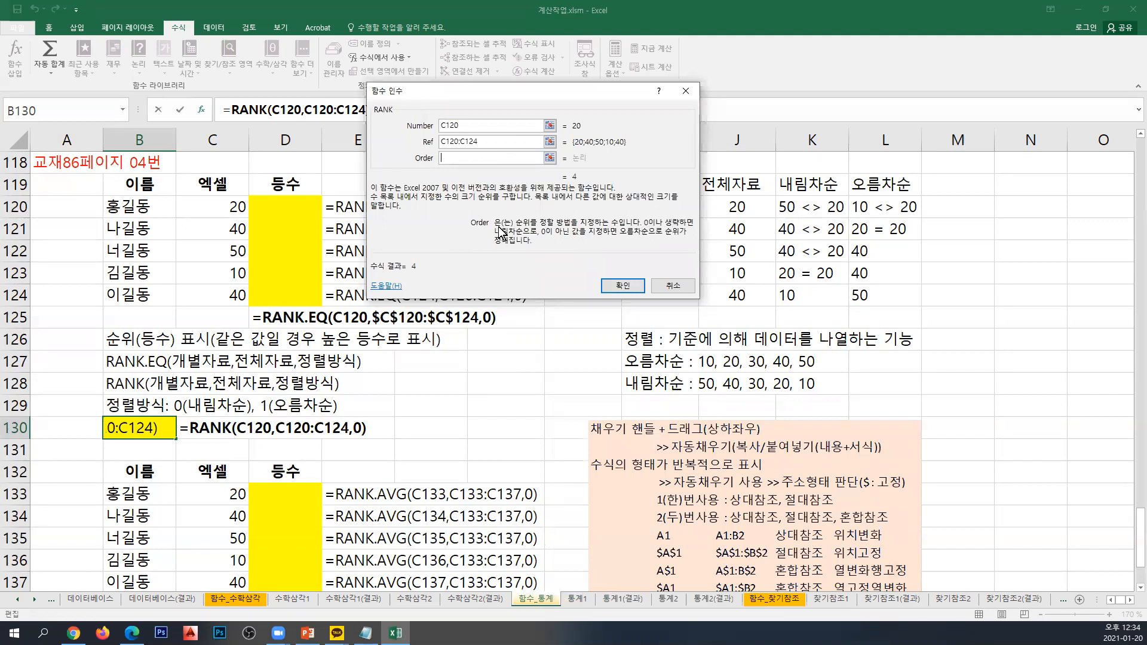
text(0)
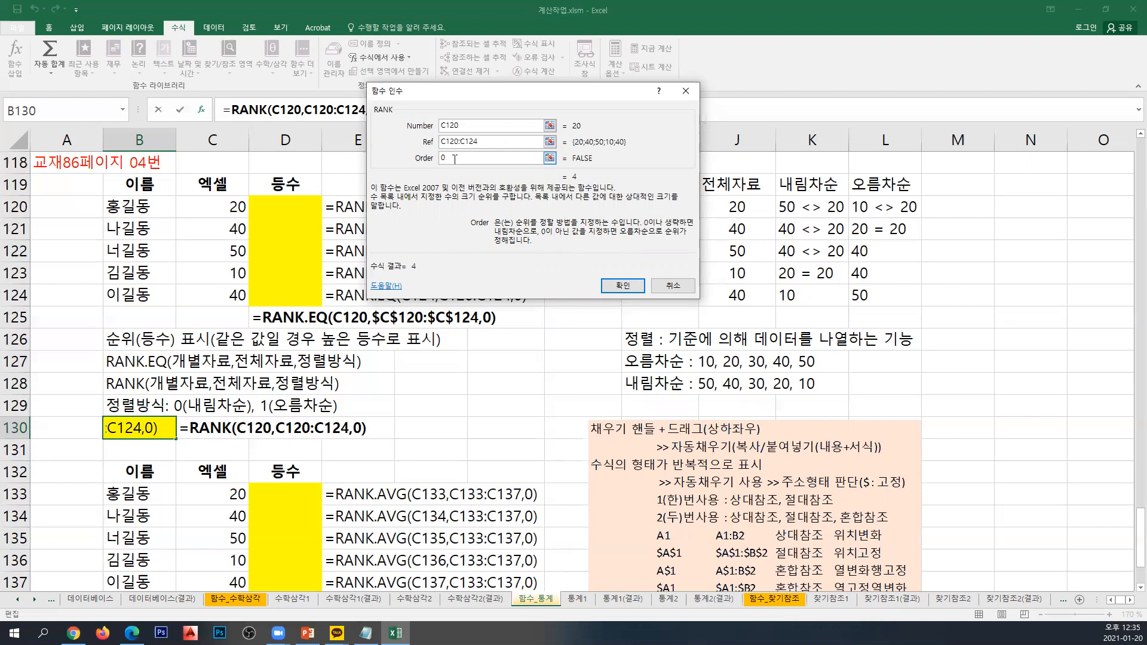
key(BackSpace)
text(1)
key(BackSpace)
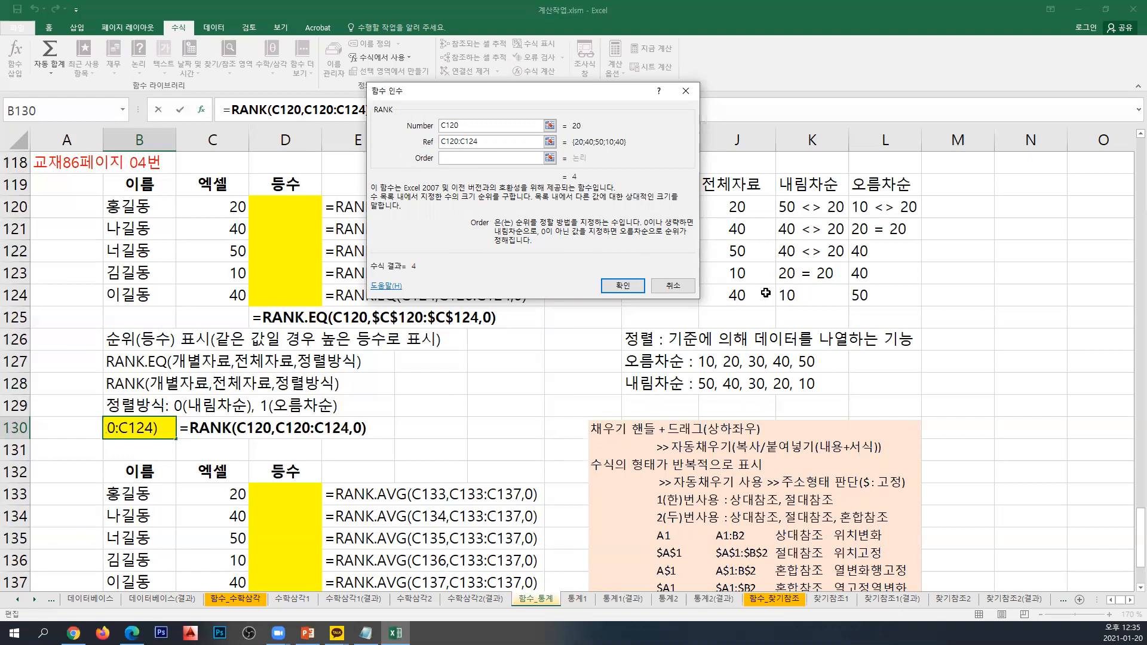
text(0)
click(621, 286)
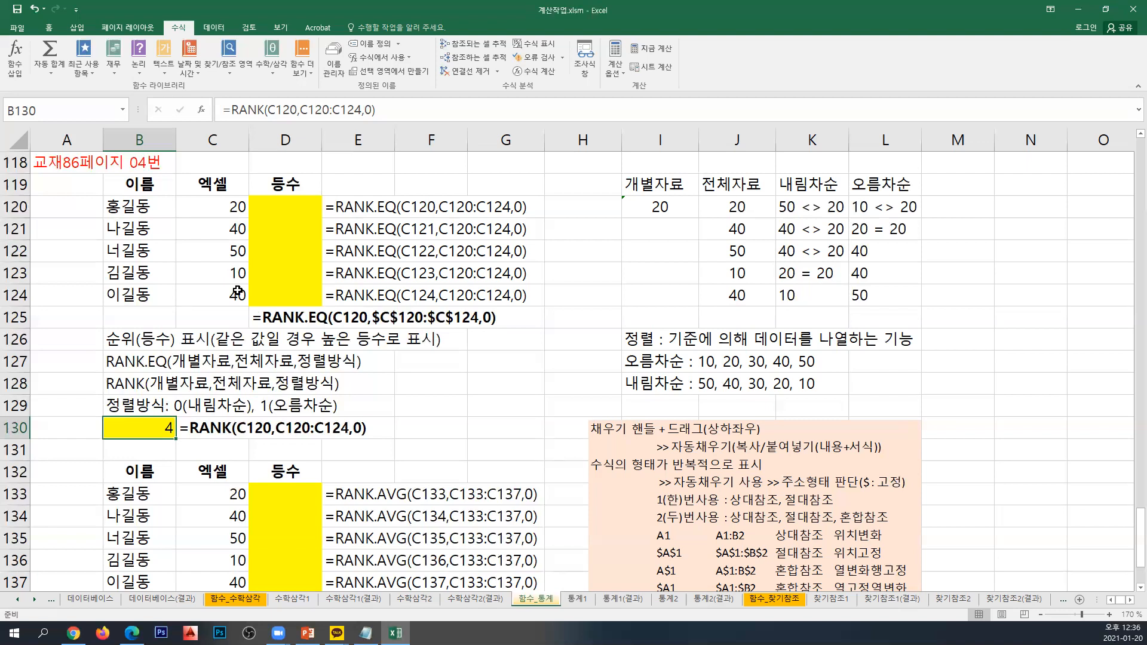
Move the note box on the fill handle and reference types up beside the RANK.EQ table, starting at row 120.
click(204, 232)
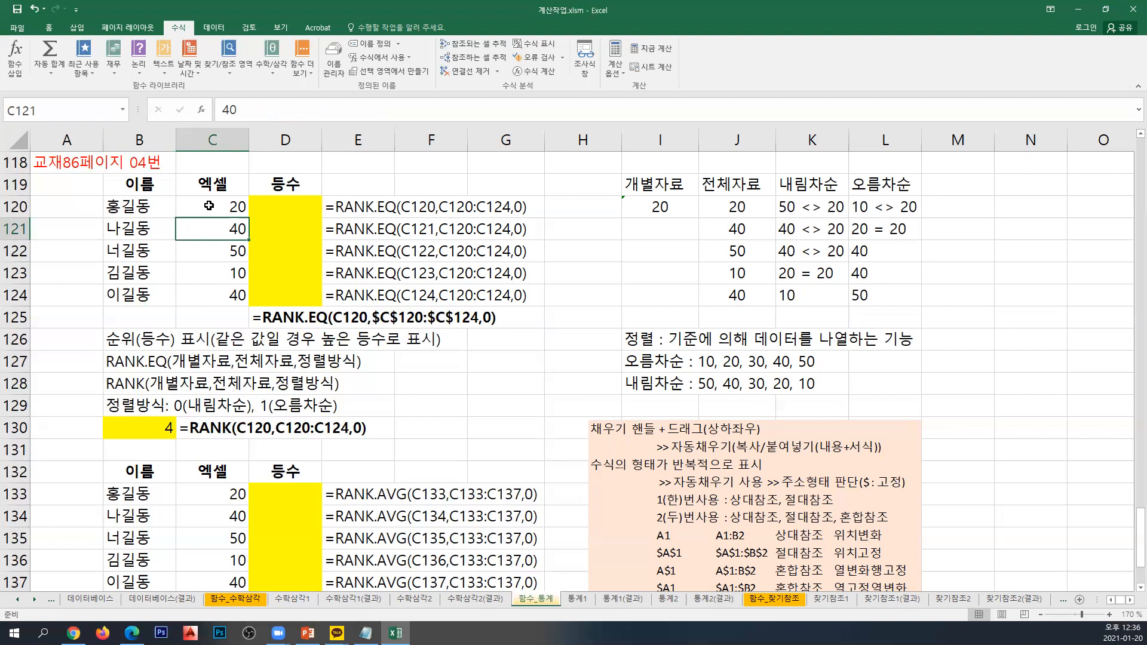
click(221, 292)
click(205, 232)
drag(632, 482, 632, 257)
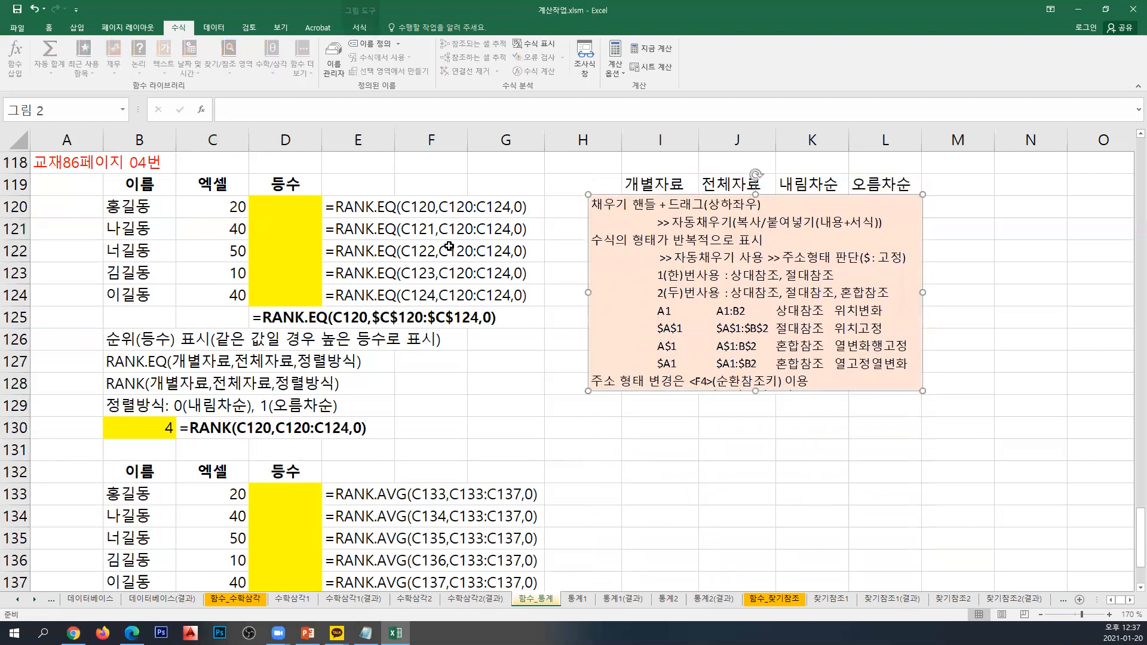
click(277, 213)
click(283, 231)
click(284, 251)
click(286, 271)
click(287, 295)
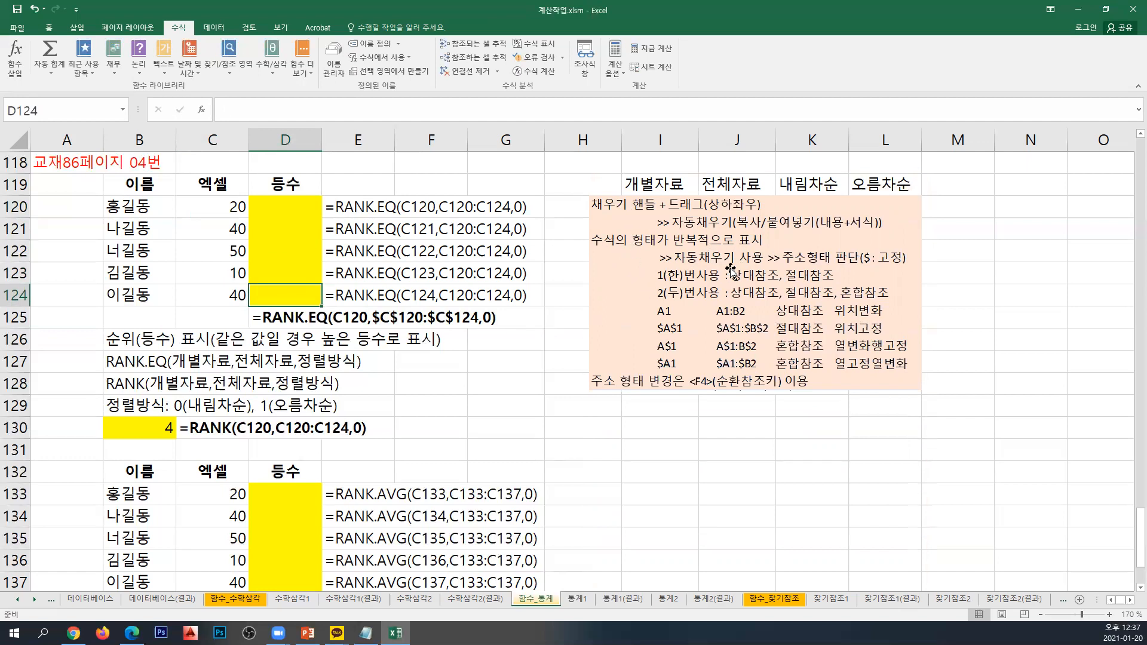
Begin a RANK.EQ formula in cell D120 with C120 as the number to rank.
click(285, 206)
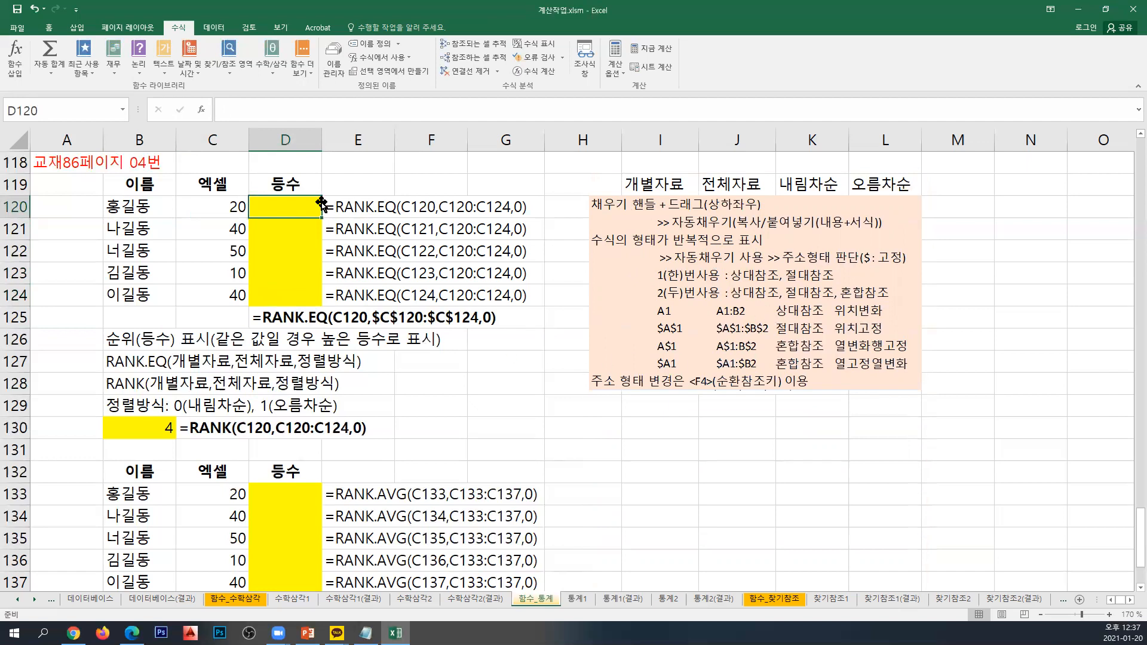
text(=)
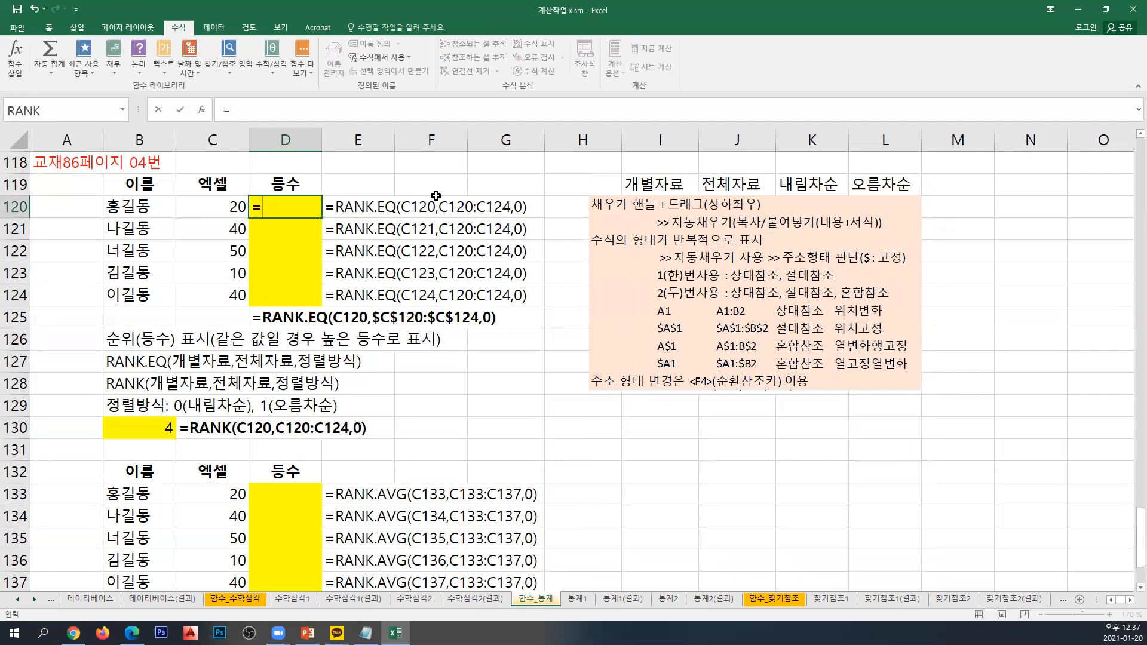
text(R)
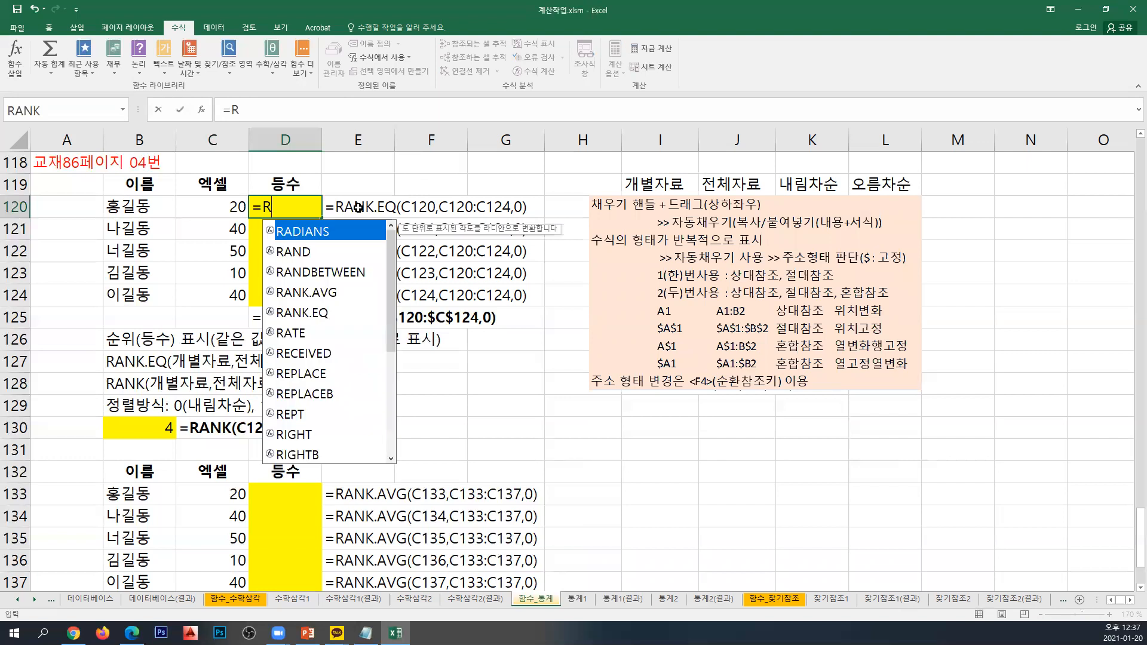
text(ANK.Q)
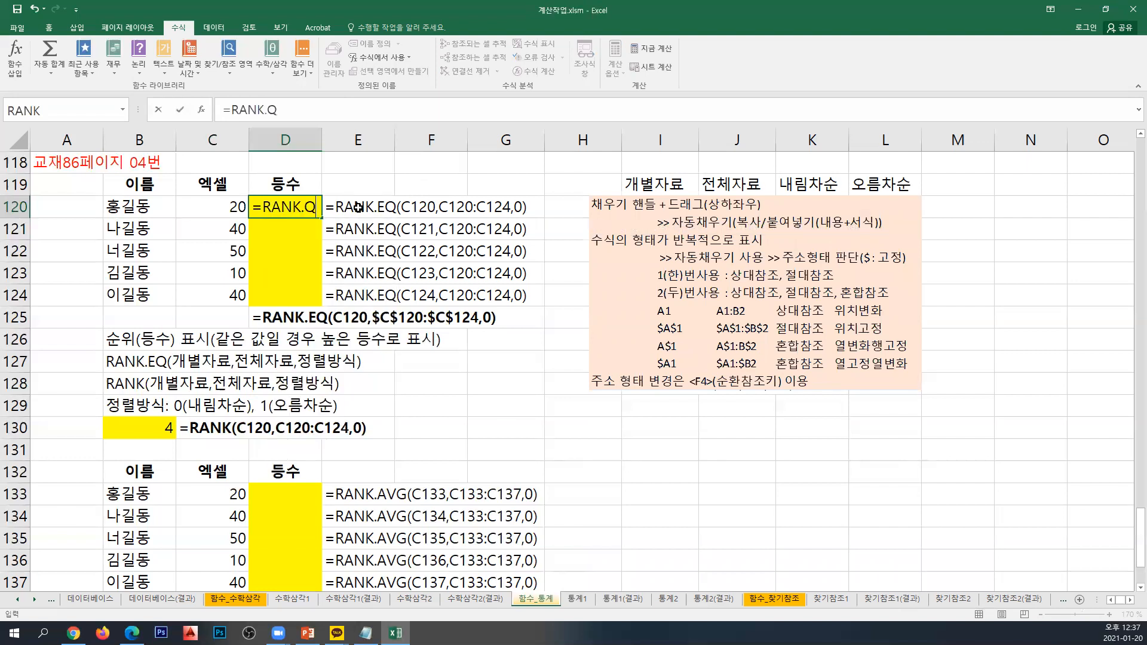
key(BackSpace)
text(EQ()
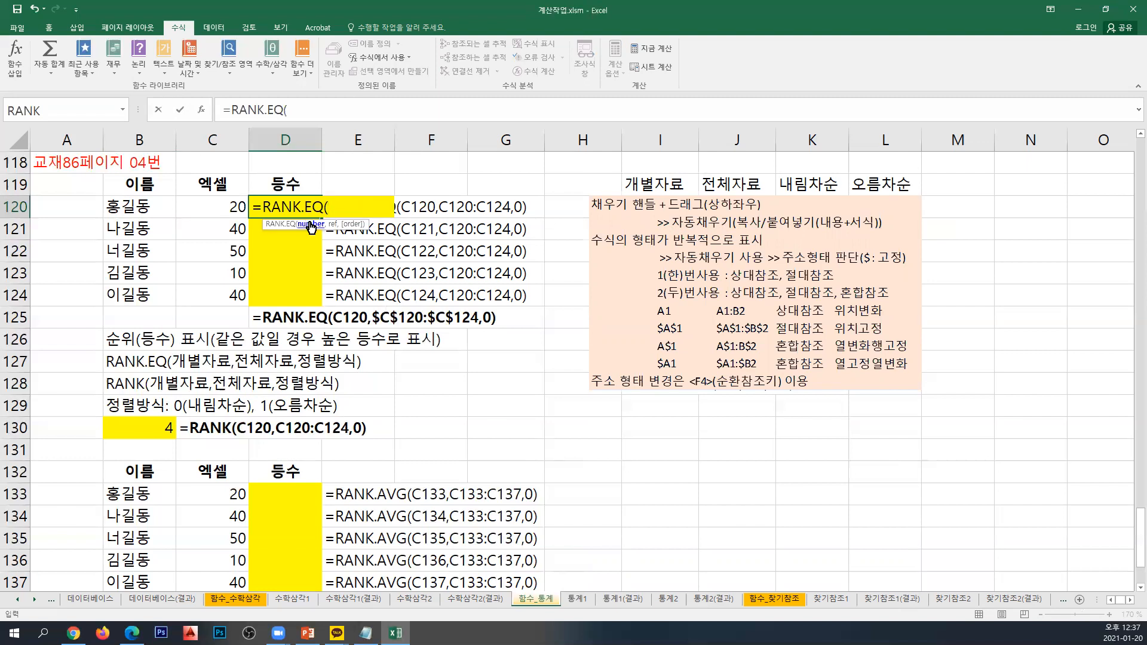
click(220, 207)
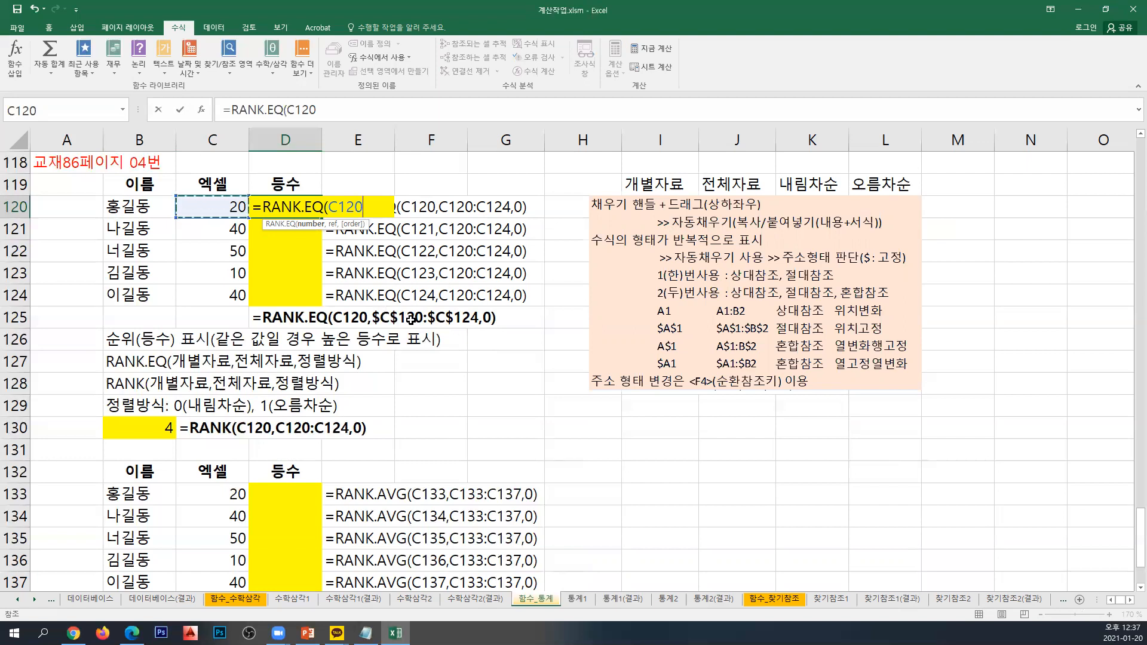
text(,)
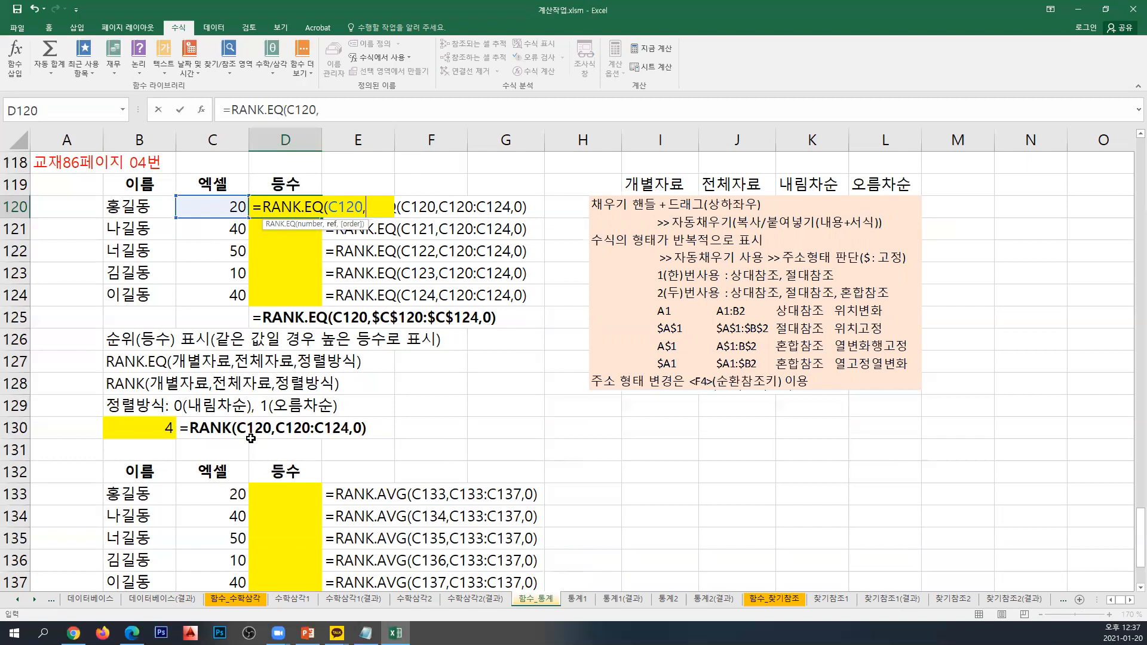
Complete the D120 formula with the absolute range $C$120:$C$124 and order 0, giving =RANK.EQ(C120,$C$120:$C$124,0).
drag(221, 207, 223, 296)
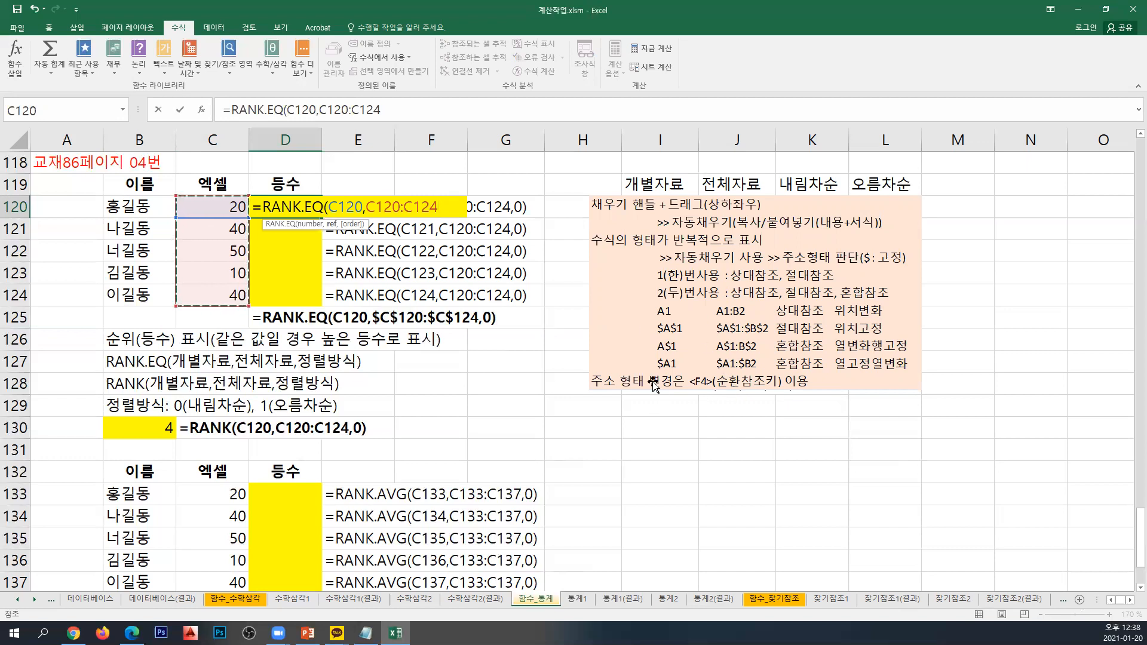
key(F4)
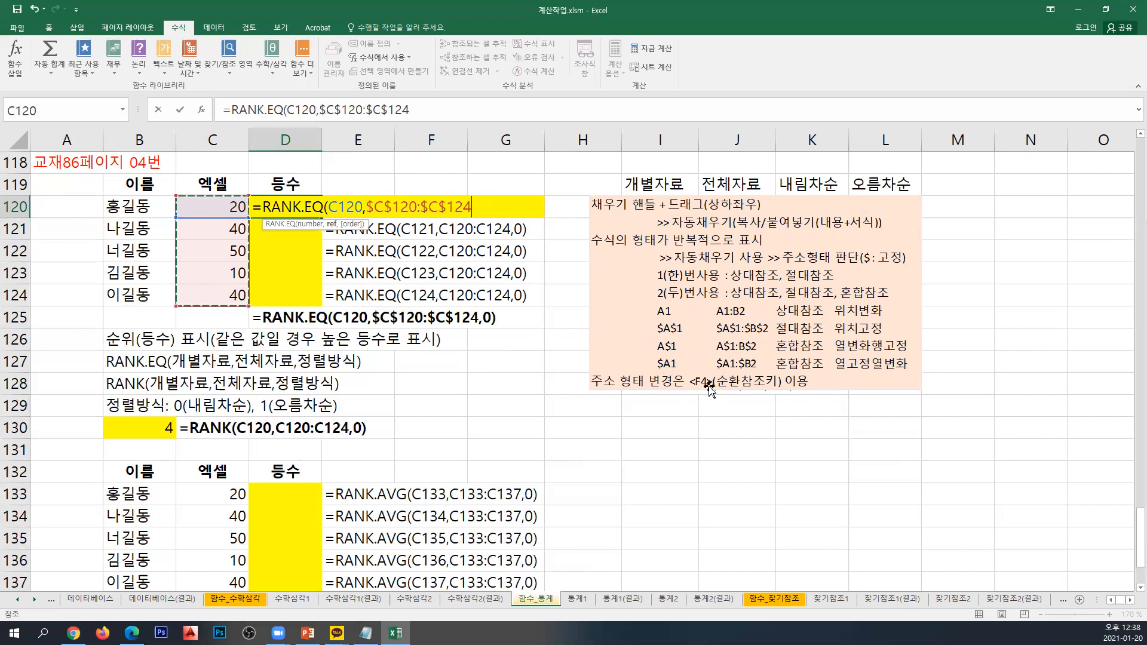
text(,)
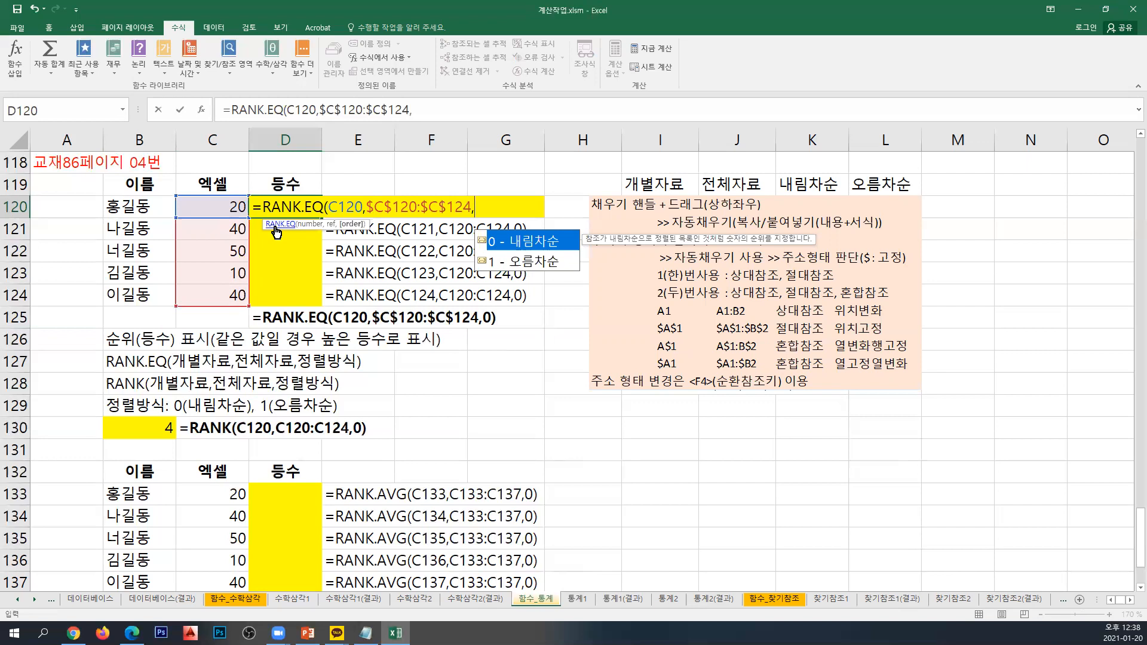
text(0))
key(Return)
key(Up)
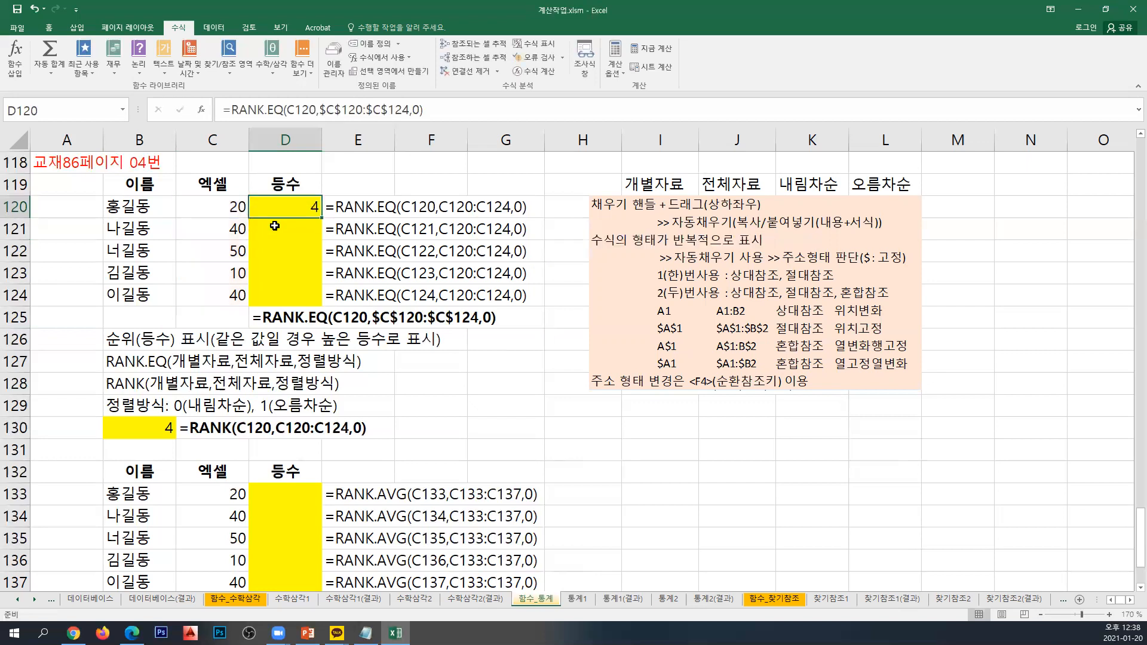
Fill the RANK.EQ formula from D120 down to D124 and compare the ranks in D121 and D124.
drag(325, 220, 312, 300)
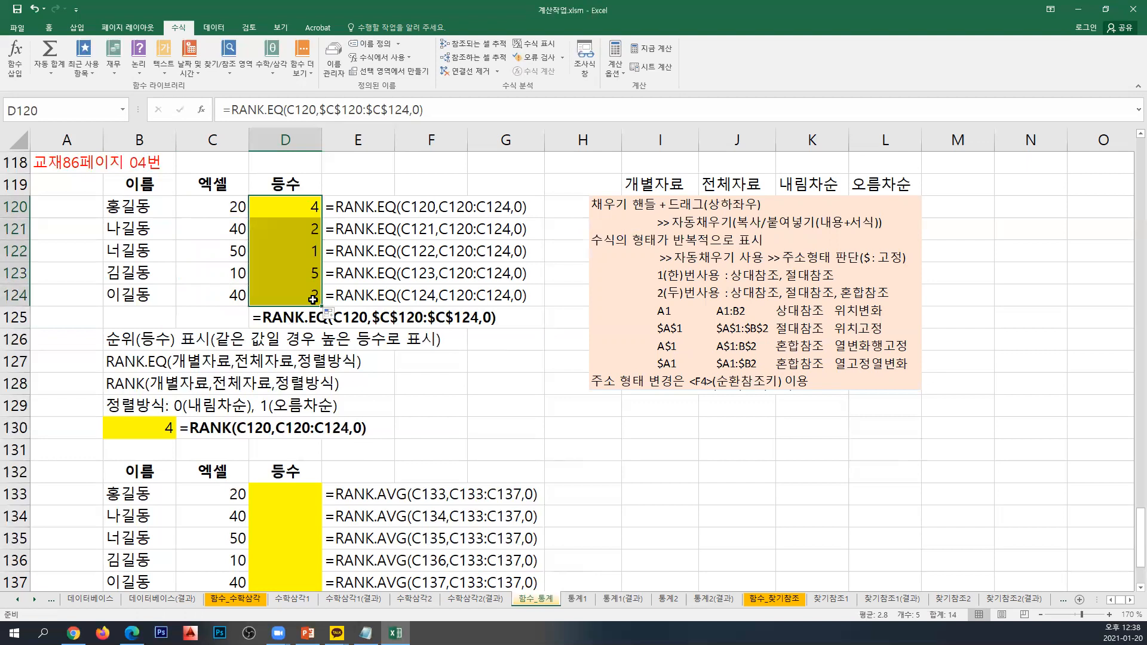
click(302, 235)
ctrl+click(286, 294)
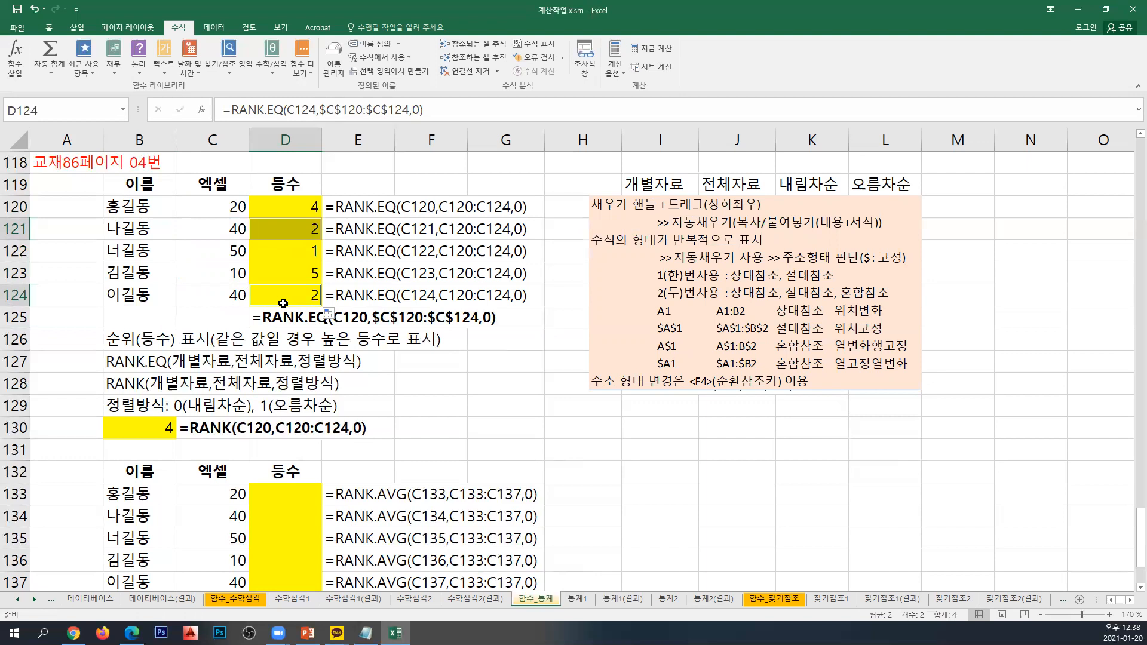
click(344, 385)
scroll(342, 391, down, 2)
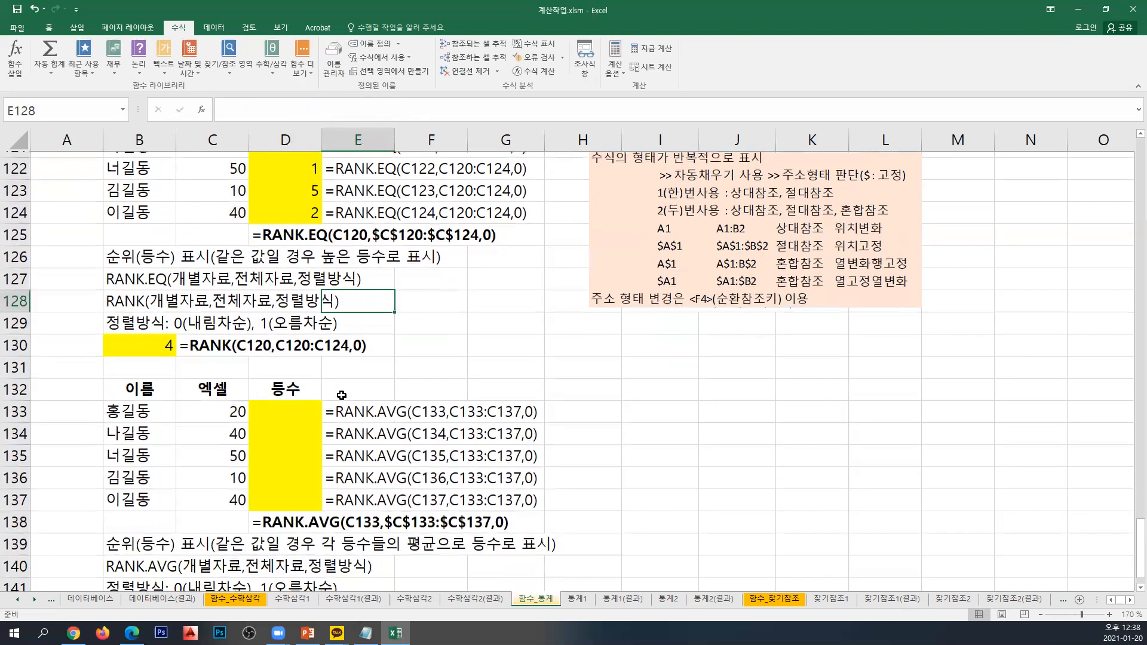
Move the note box on the fill handle and reference types down beside the RANK.AVG table, starting at row 131.
scroll(341, 395, down, 1)
drag(609, 173, 637, 440)
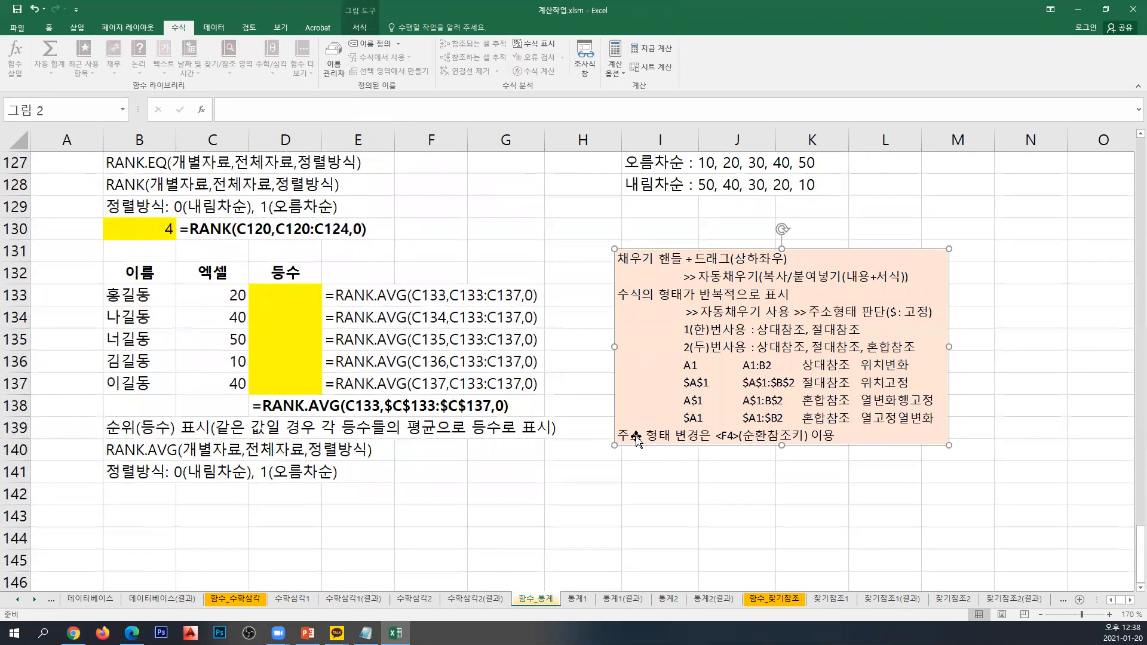
Enter =RANK.AVG(C133,$C$133:$C$137,0) in cell D133, ranking C133 against the absolute range in descending order.
click(304, 306)
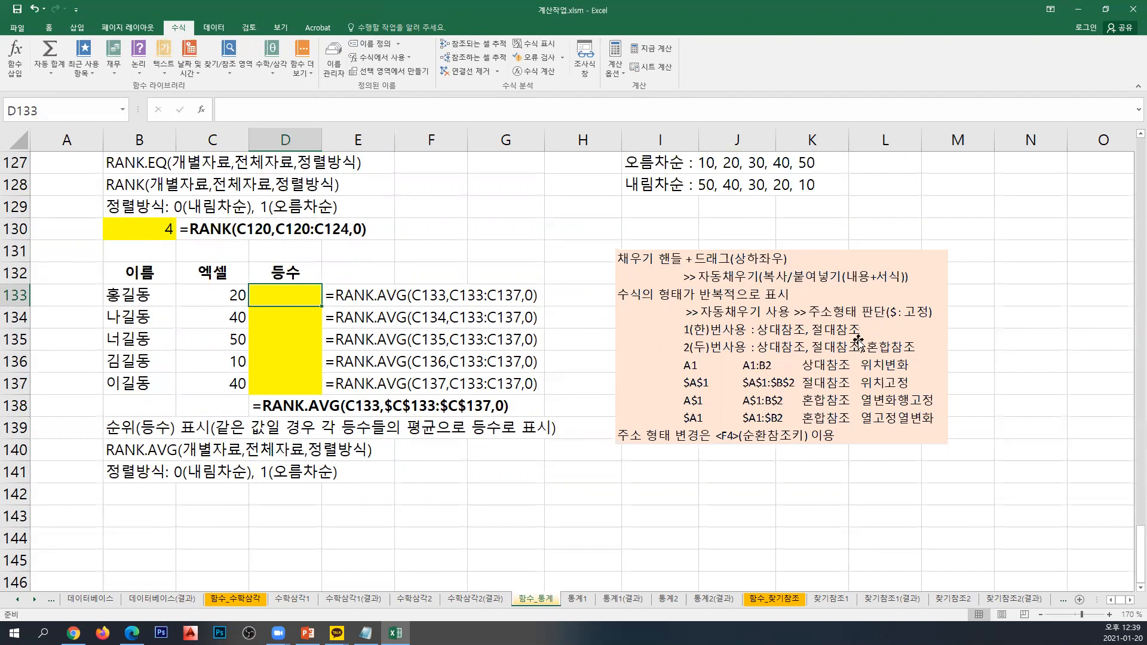
text(=R)
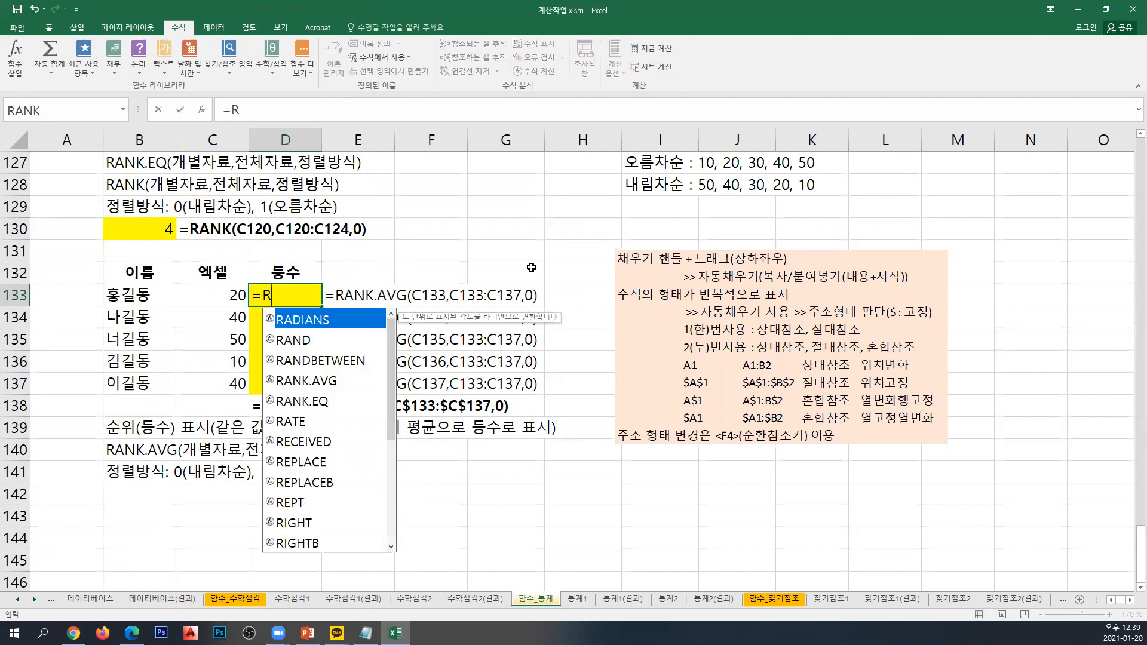
text(ANK.AVG()
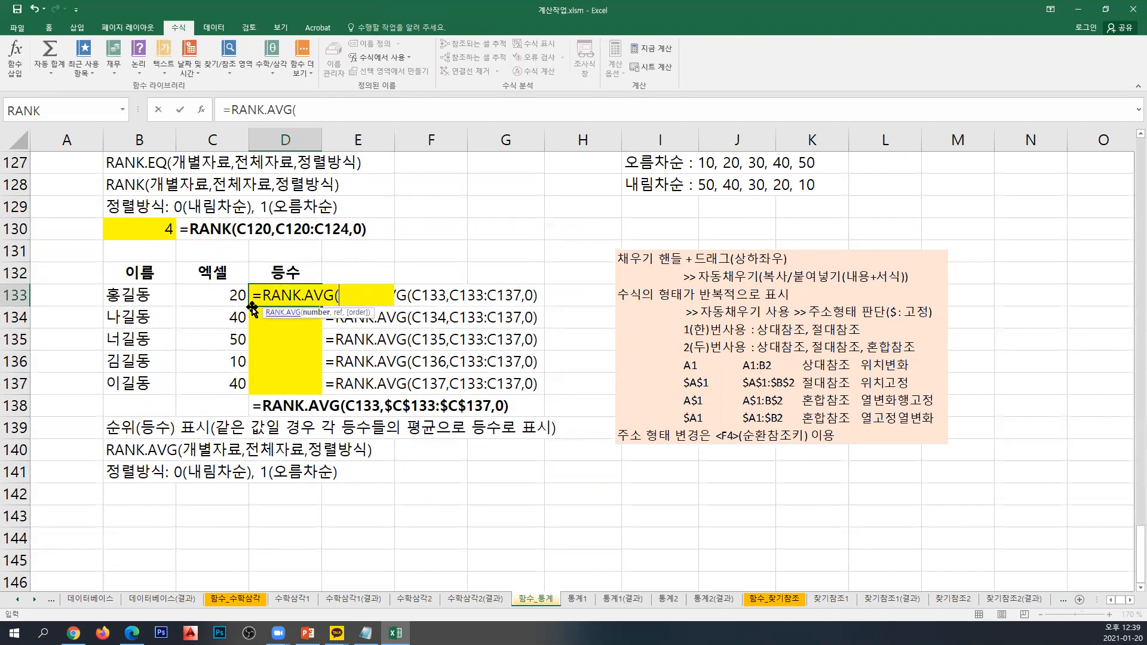
click(217, 296)
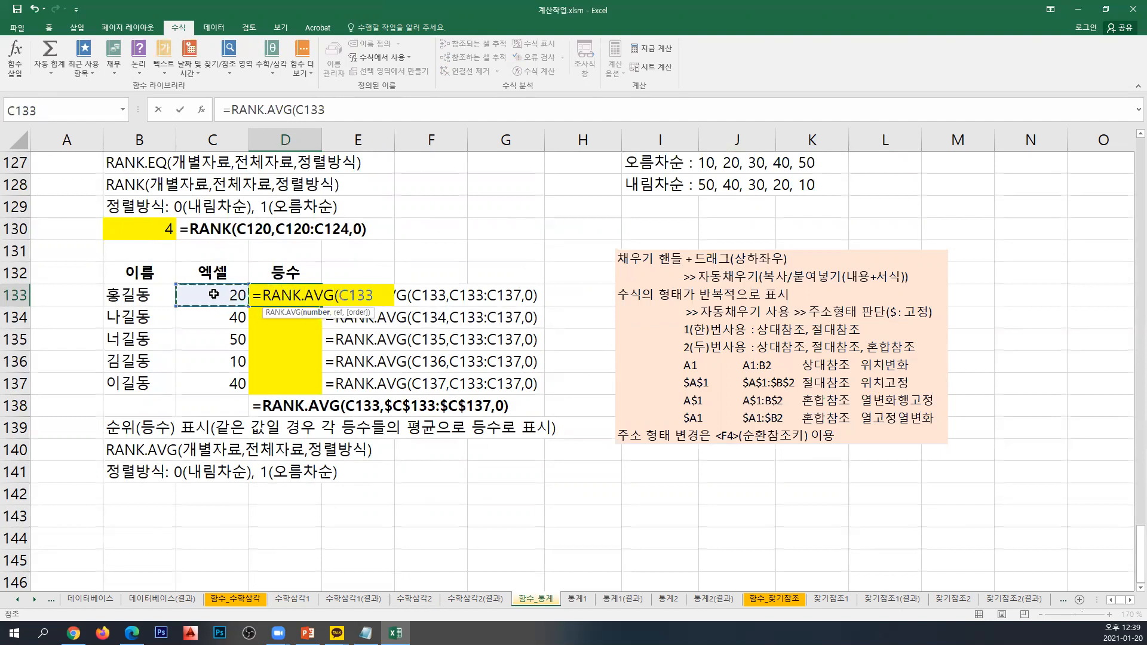
text(,)
drag(201, 293, 206, 387)
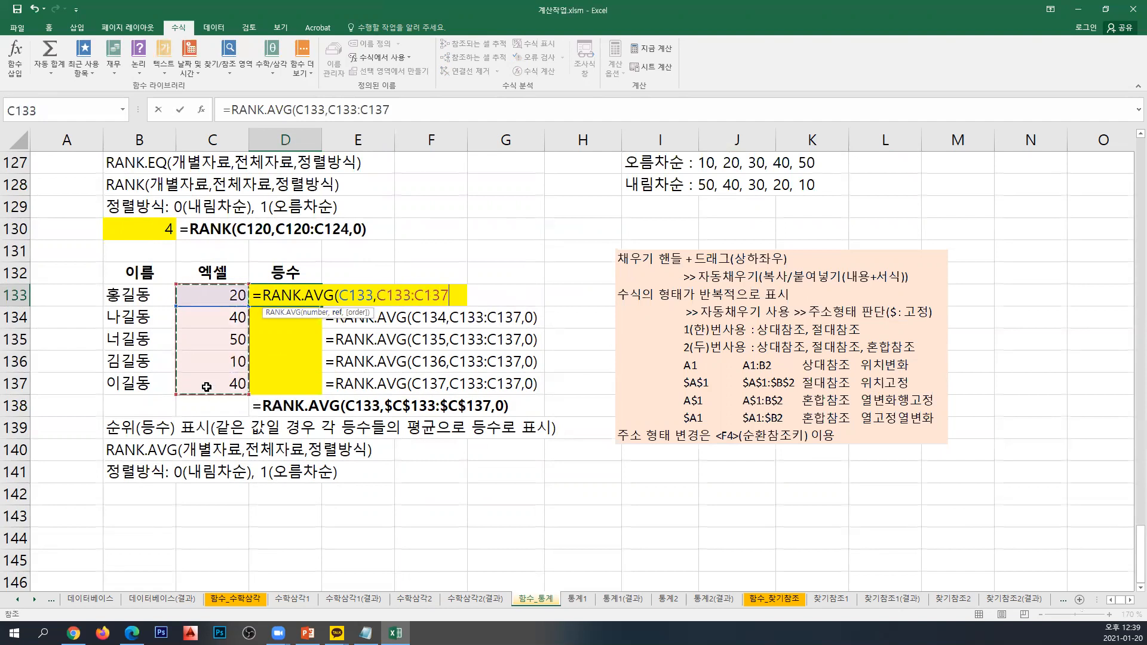
key(F4)
text(,)
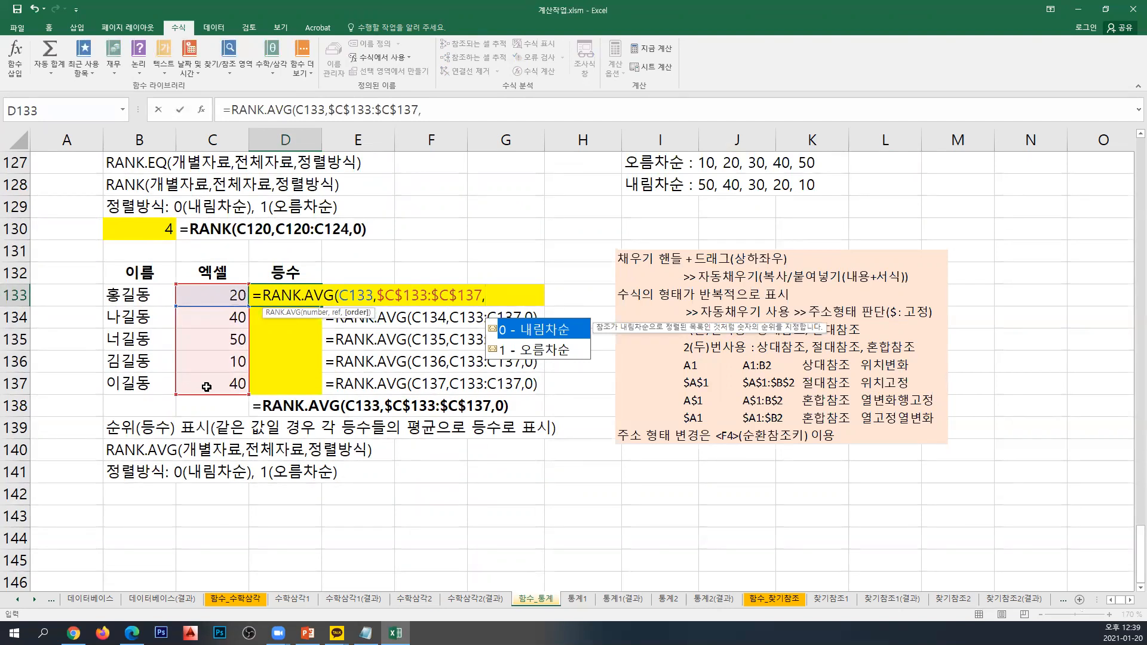
text(0))
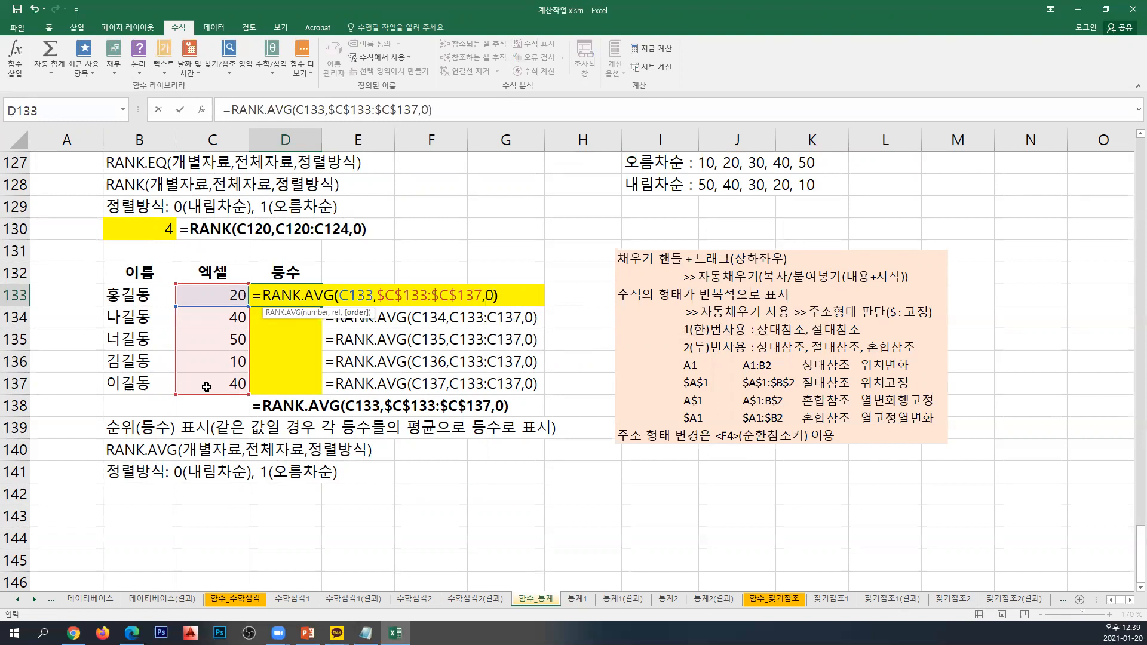
key(Return)
key(Up)
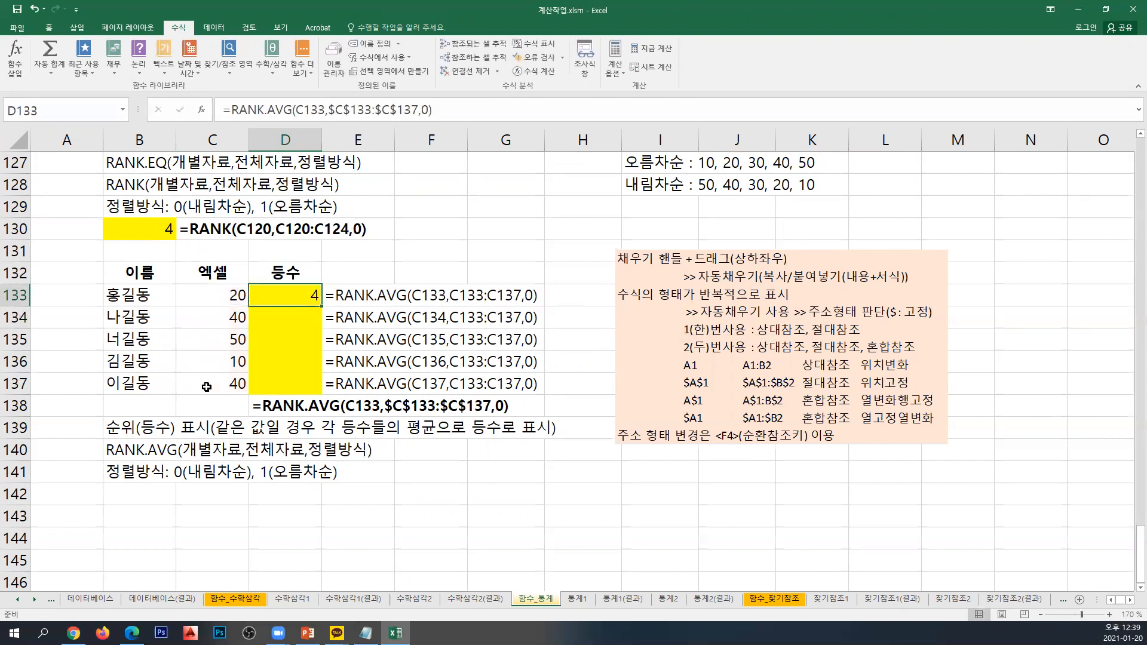
Fill the RANK.AVG formula from D133 down to D137 and compare the ranks in D134 and D137.
drag(321, 305, 315, 389)
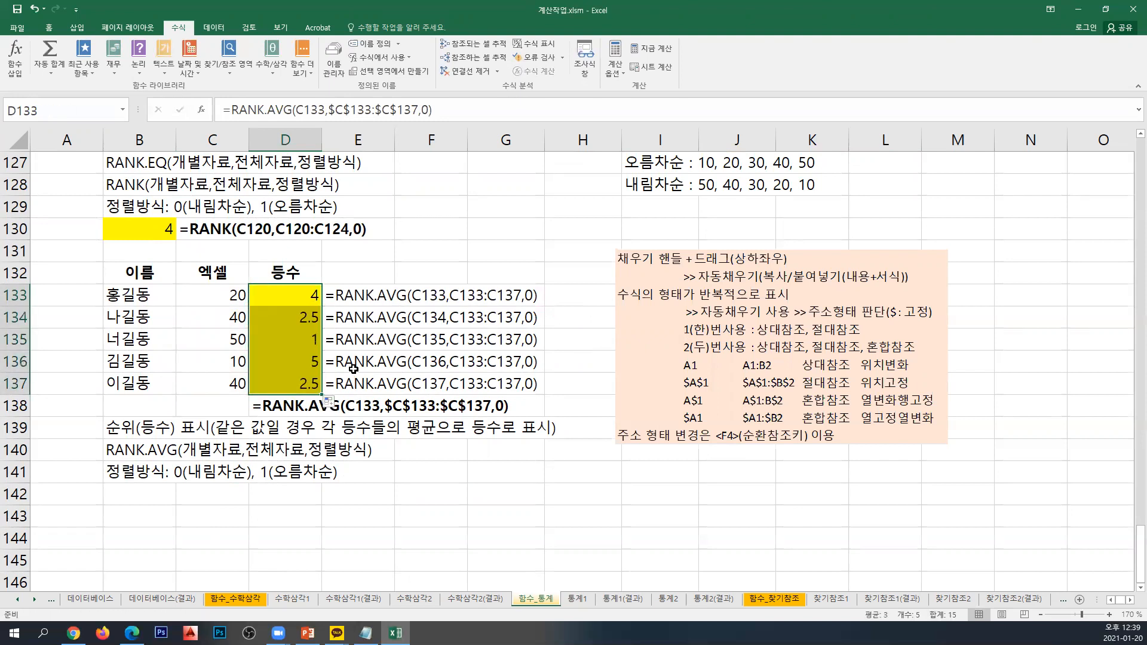
click(303, 322)
ctrl+click(278, 384)
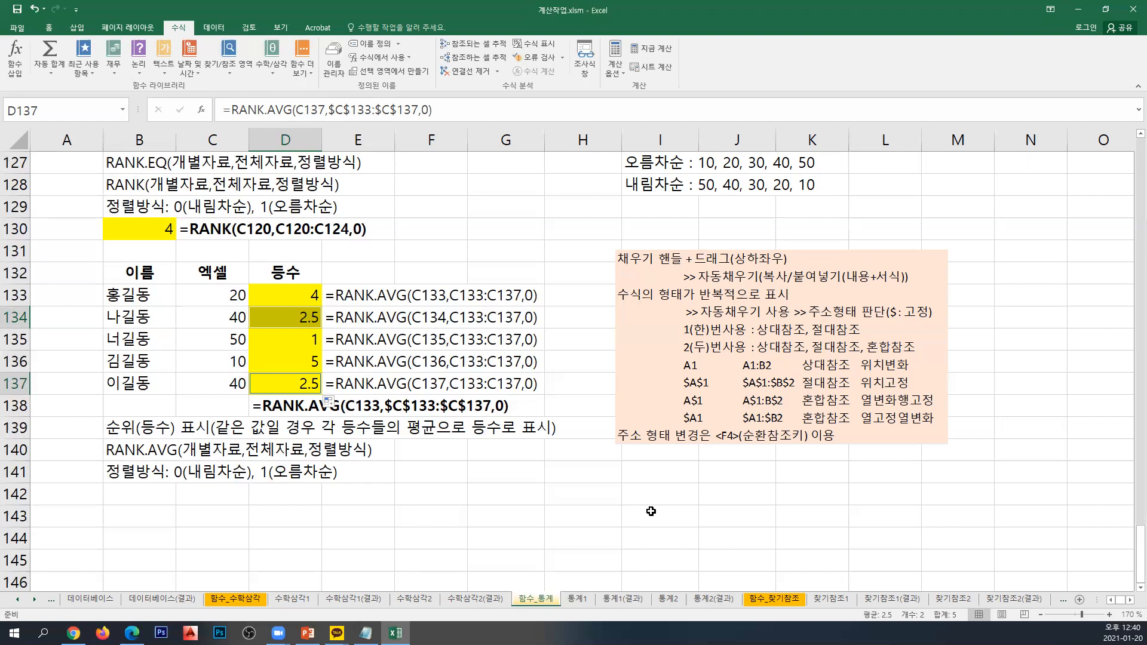
click(480, 444)
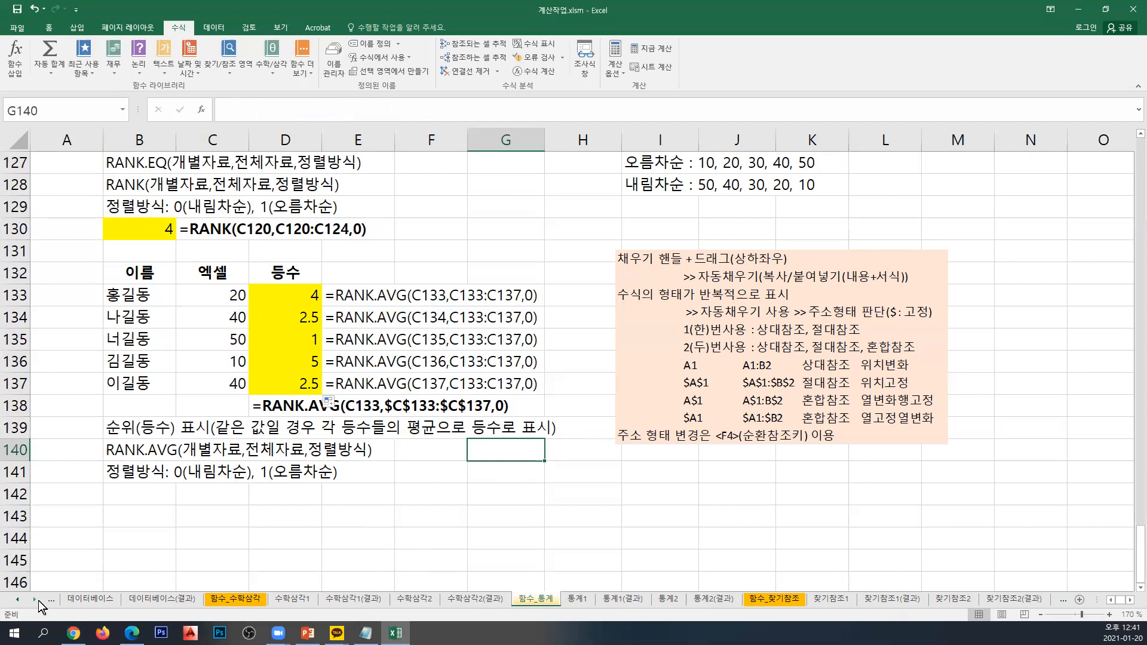
Go back through the workbook's earlier sheets, open the 함수_데이터베이스 sheet and show it in a maximized window.
click(1105, 9)
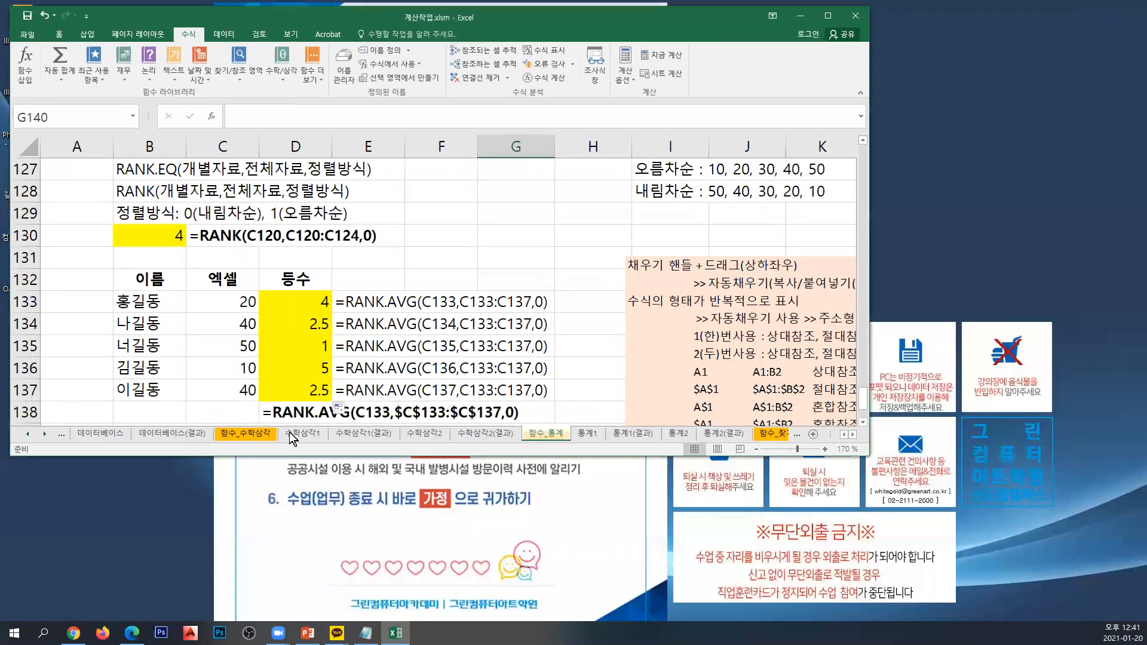
click(28, 434)
click(28, 434)
click(29, 434)
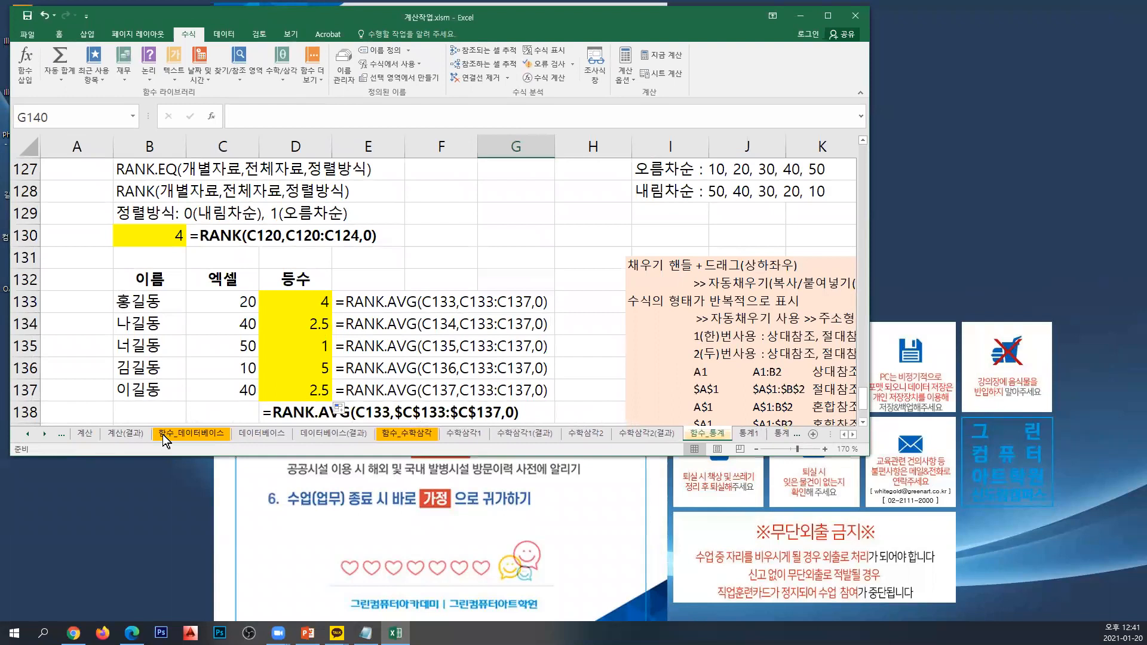
click(173, 432)
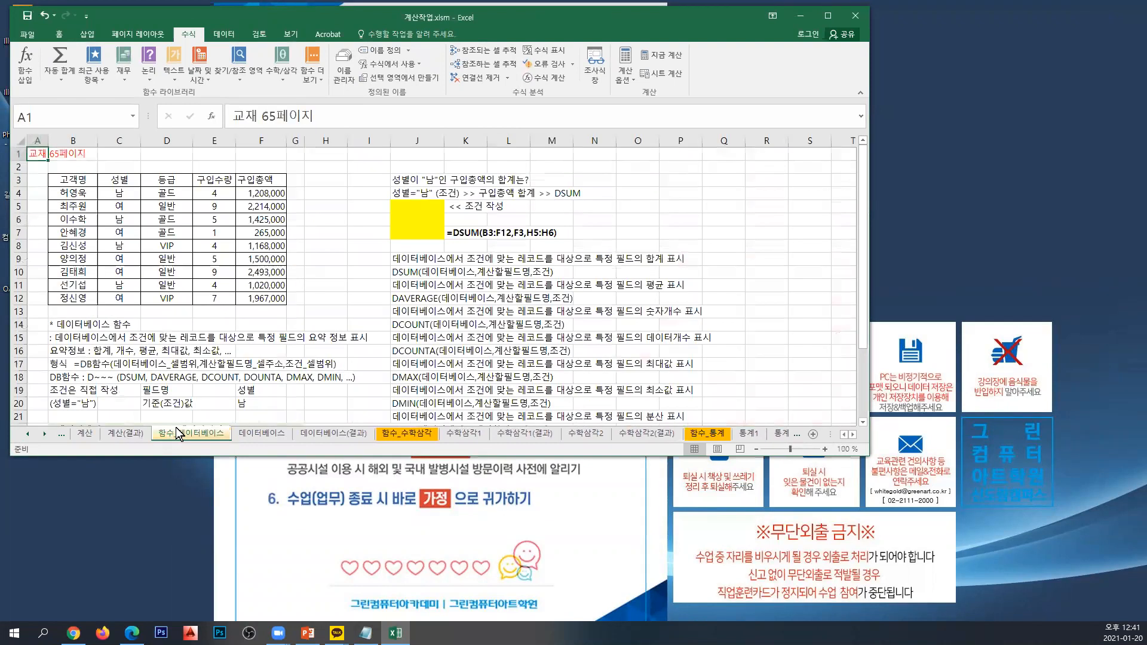
double_click(700, 19)
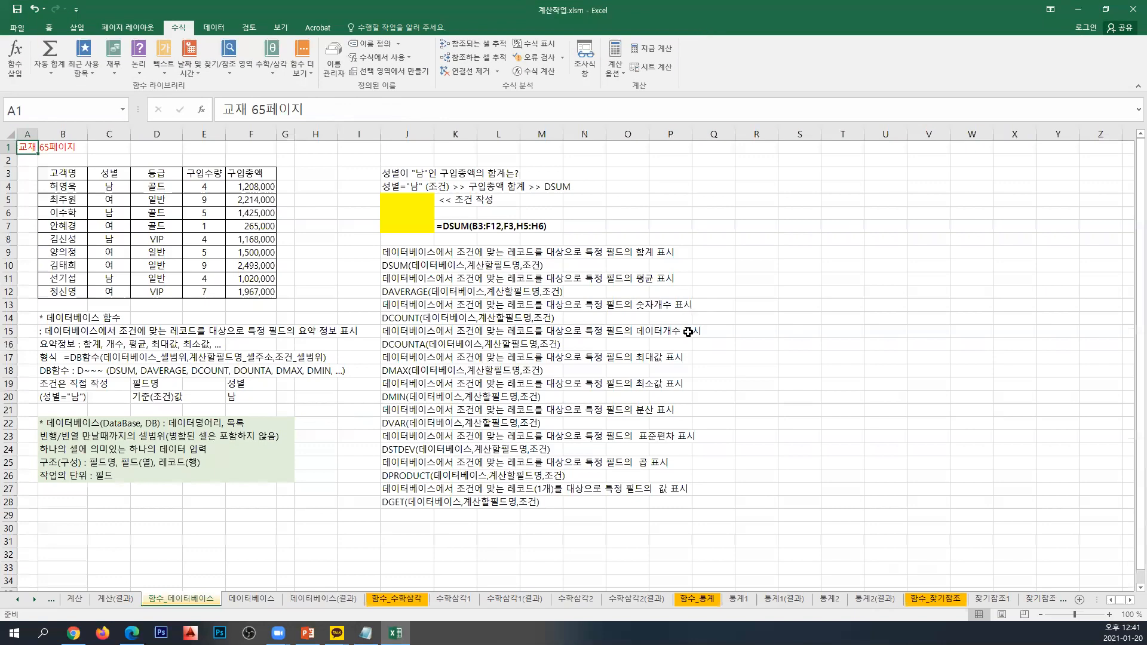
Copy the green database explanation in B22:G26 and paste it into the sheet as a picture.
ctrl+scroll(366, 531, up, 2)
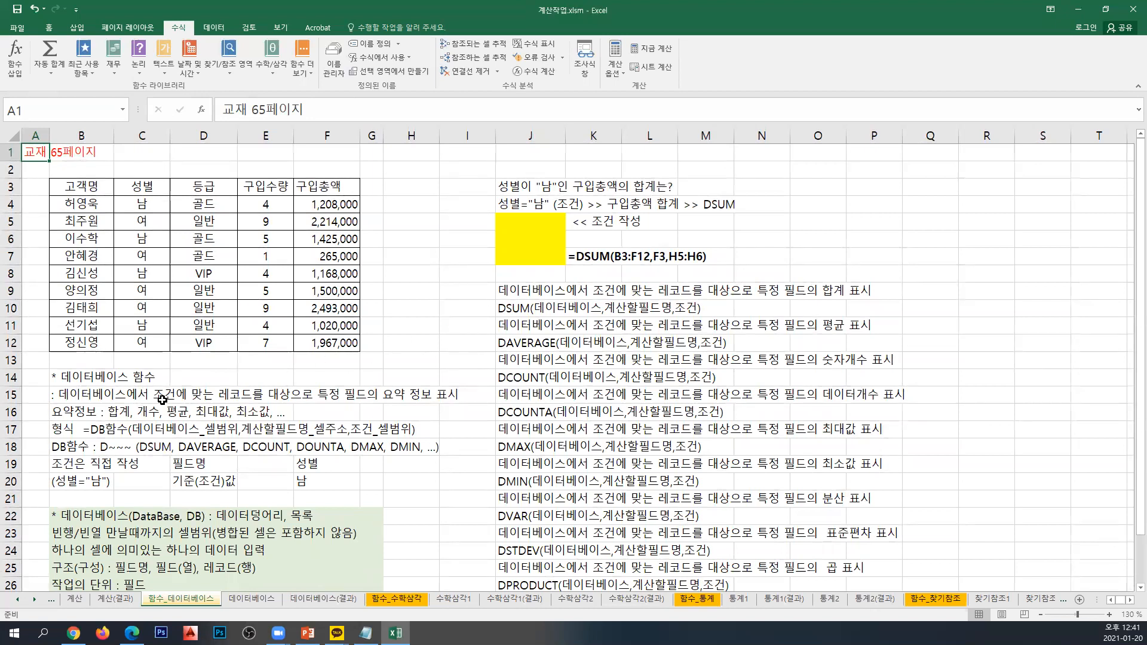
click(213, 553)
scroll(213, 552, down, 2)
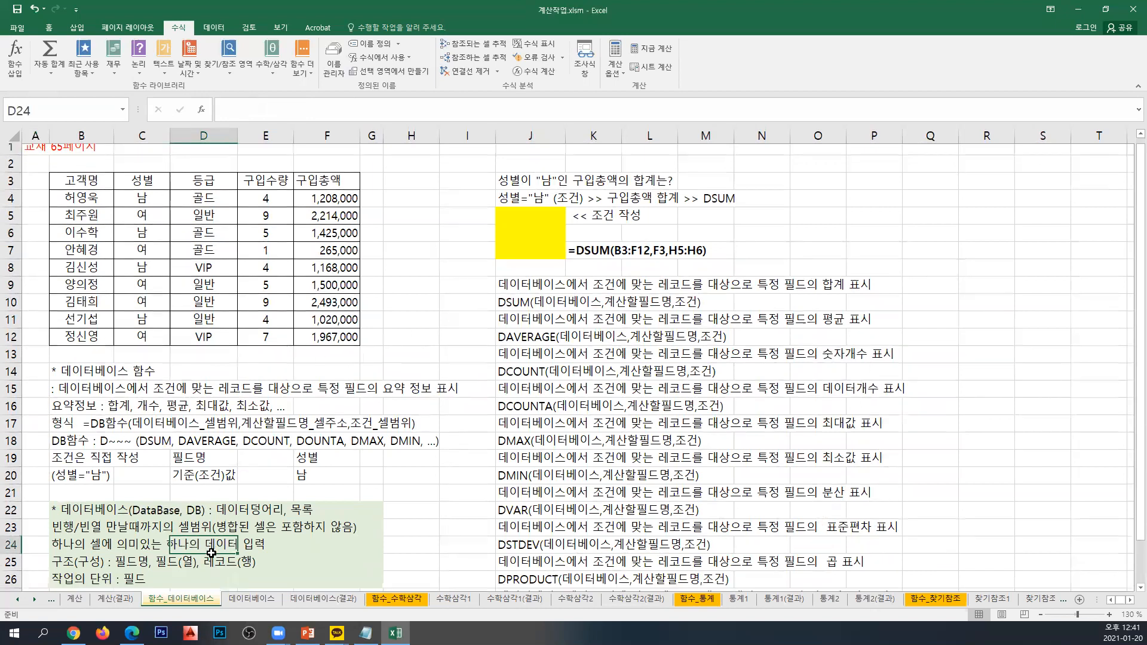
drag(95, 415, 392, 496)
click(49, 27)
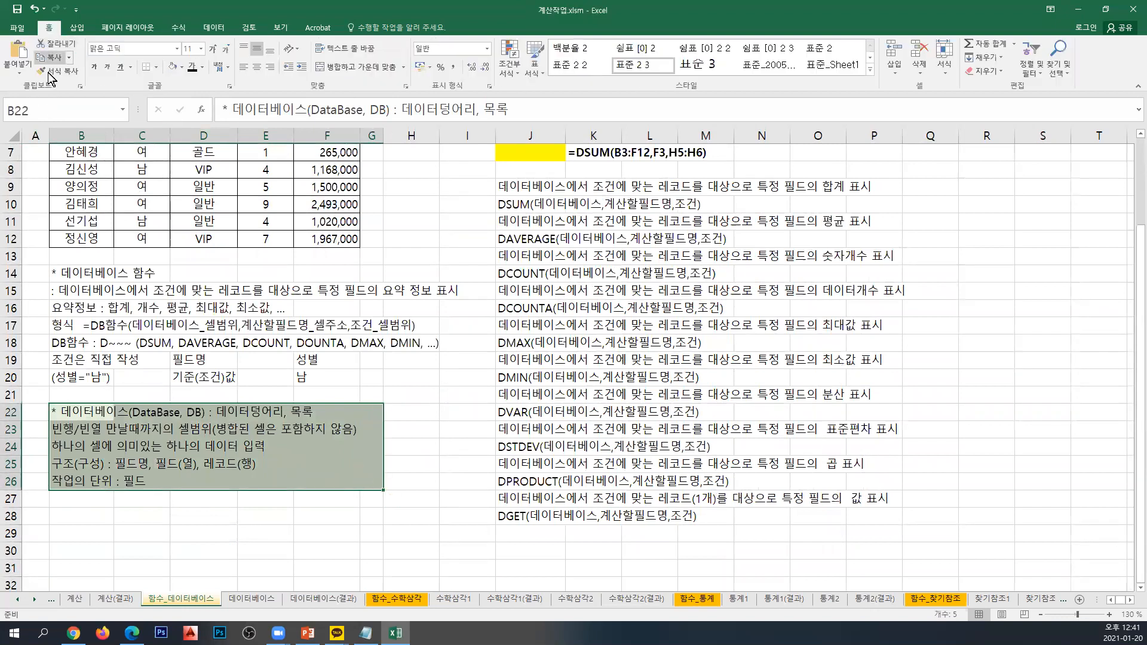
scroll(84, 239, up, 2)
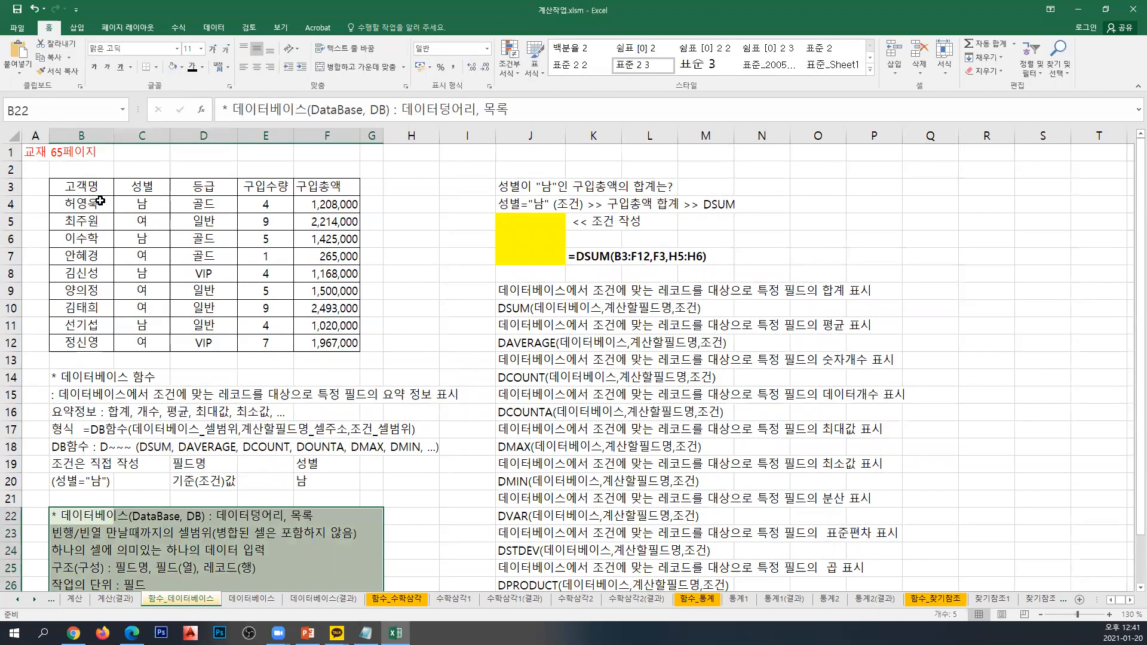
click(51, 57)
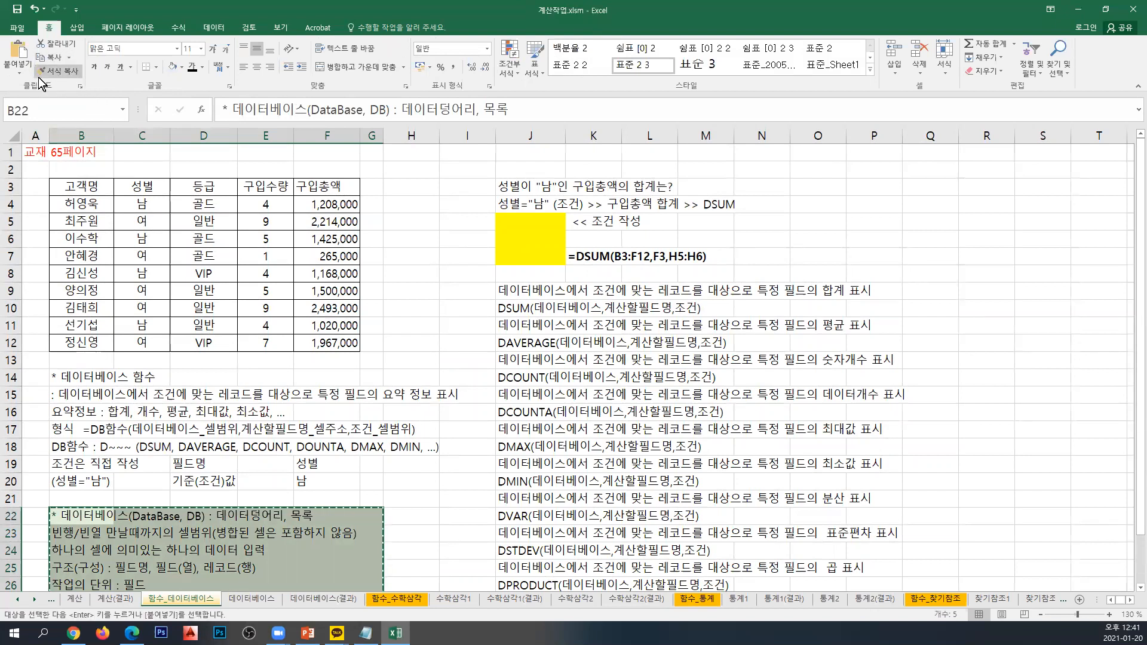
click(24, 74)
click(51, 186)
Place the pasted explanation picture beside the customer table, below the DSUM example, and enlarge it at 170% zoom.
drag(239, 553, 602, 357)
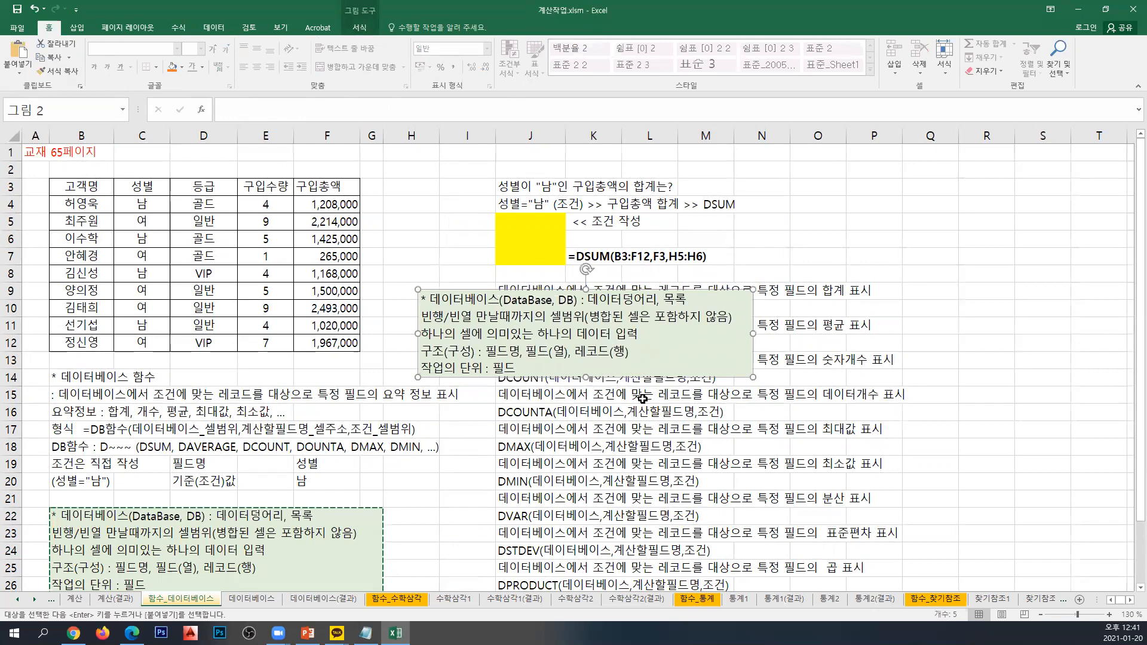
ctrl+scroll(642, 398, up, 2)
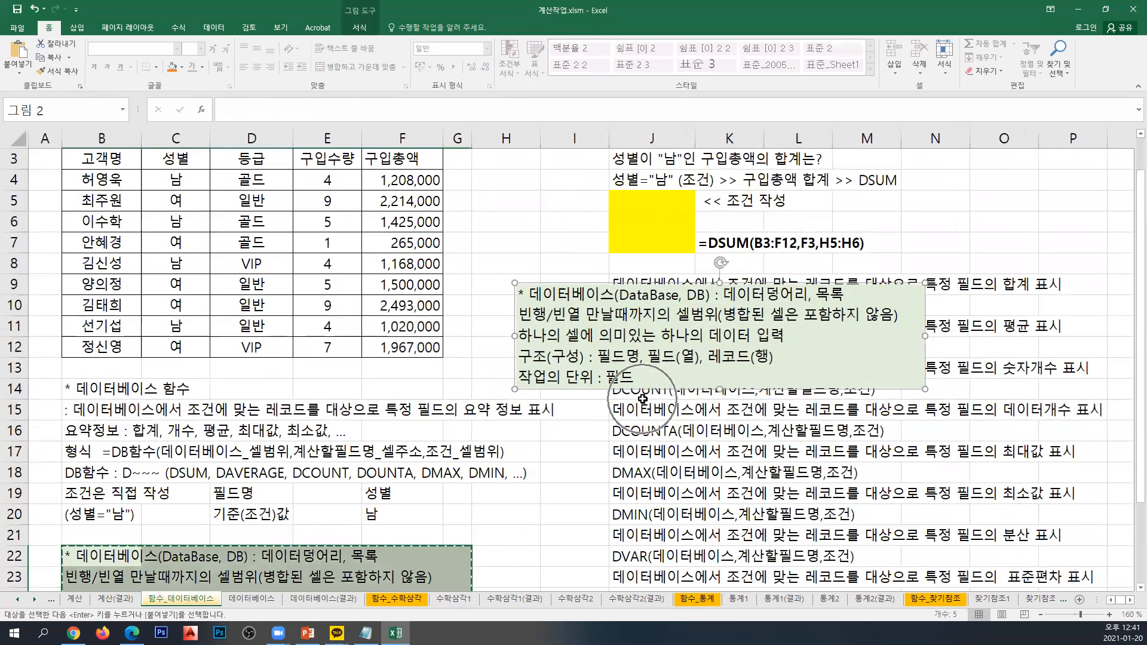
scroll(644, 402, up, 1)
drag(729, 426, 730, 408)
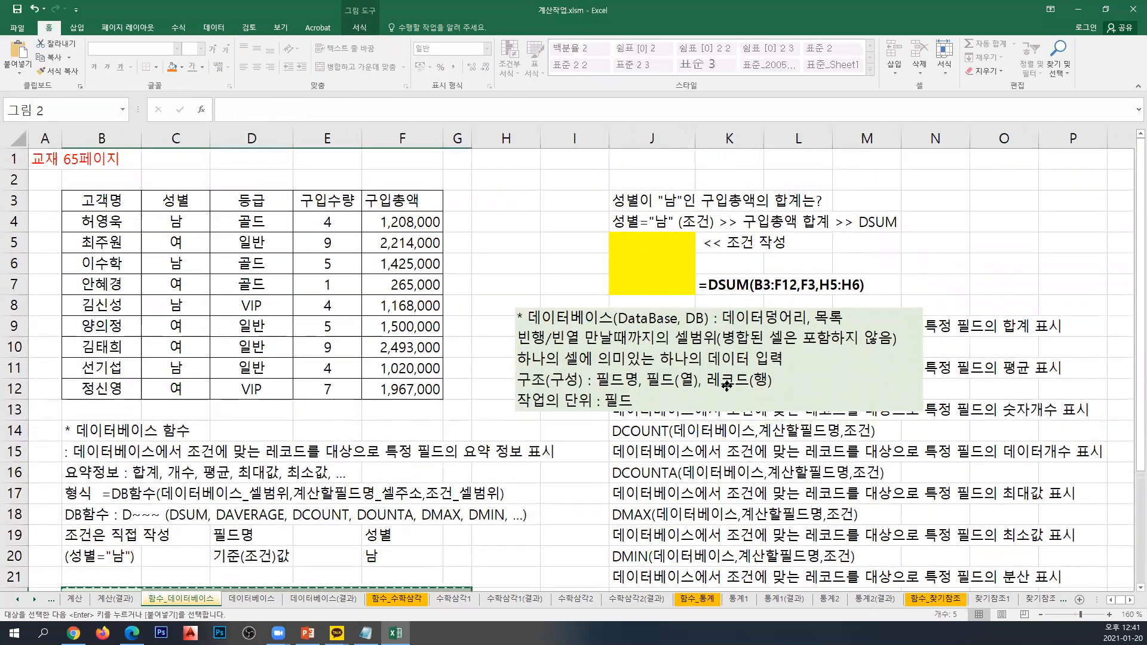
ctrl+scroll(731, 408, up, 1)
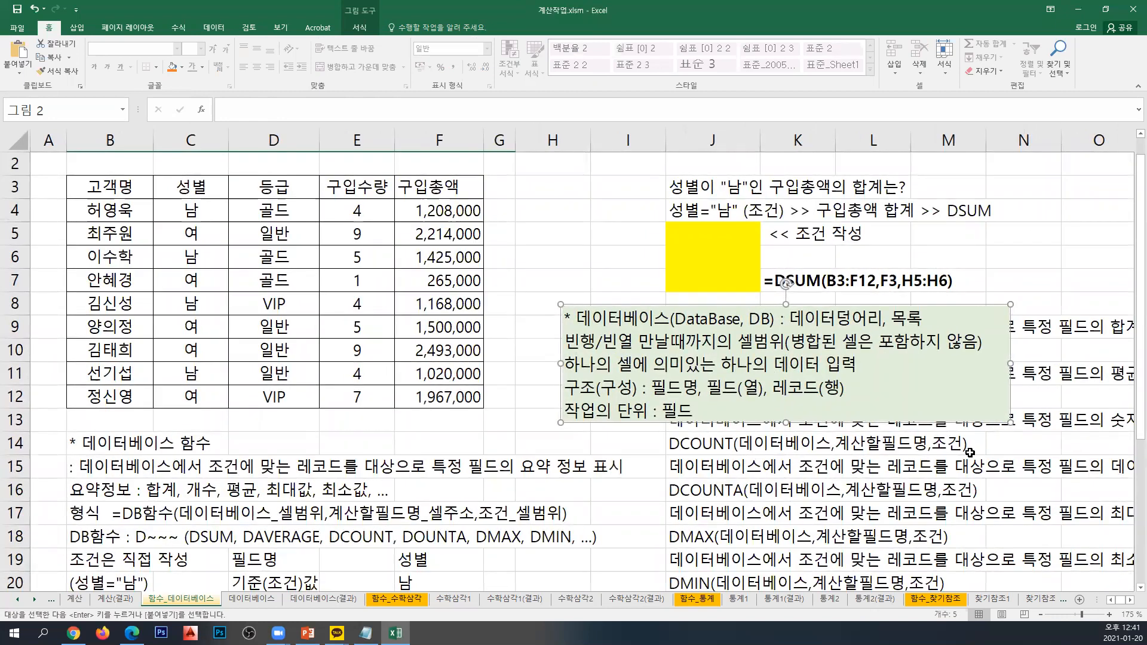
click(1040, 614)
drag(980, 409, 1074, 432)
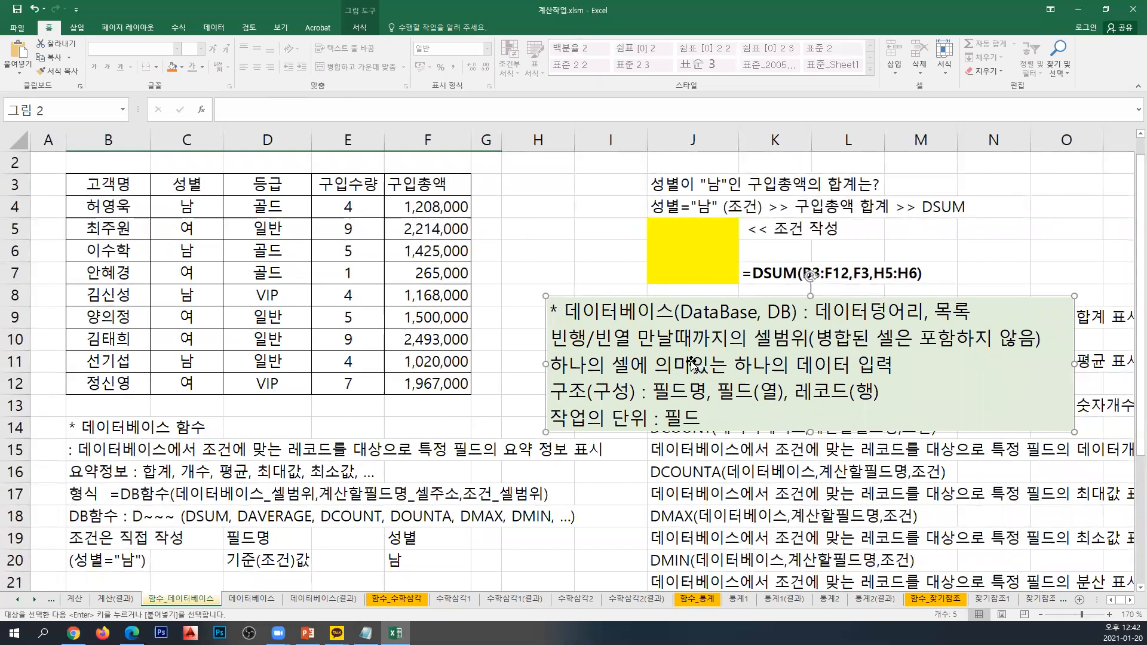
Select the whole customer table B3:F12, including its header row, to show the database range.
drag(114, 187, 406, 376)
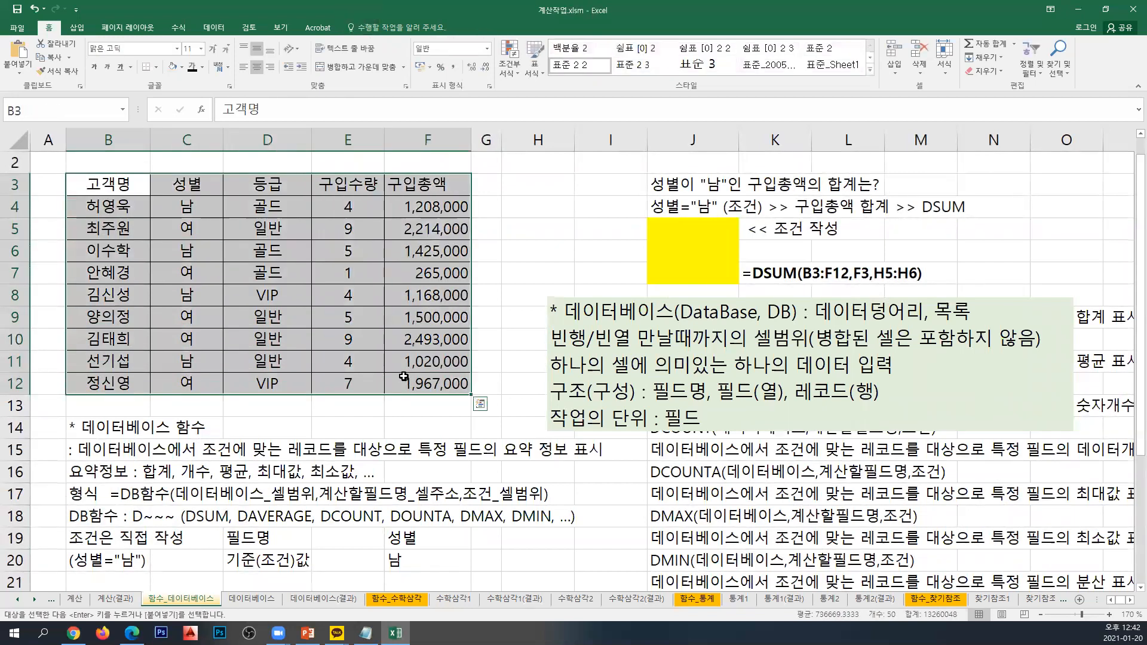
drag(117, 186, 426, 375)
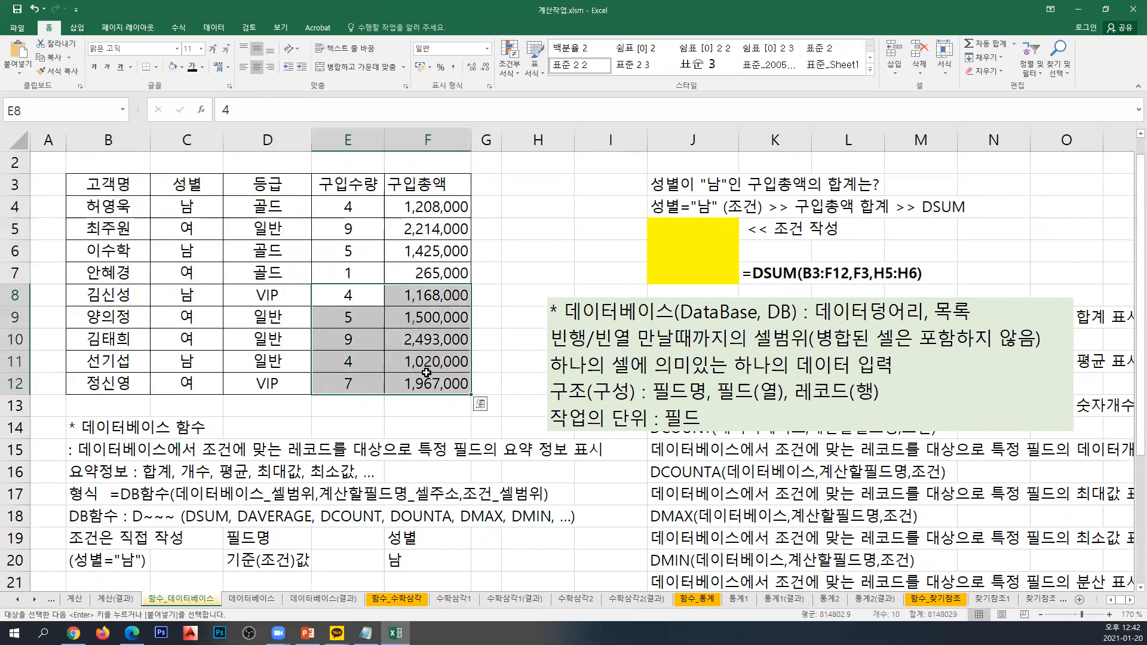
drag(128, 192, 404, 380)
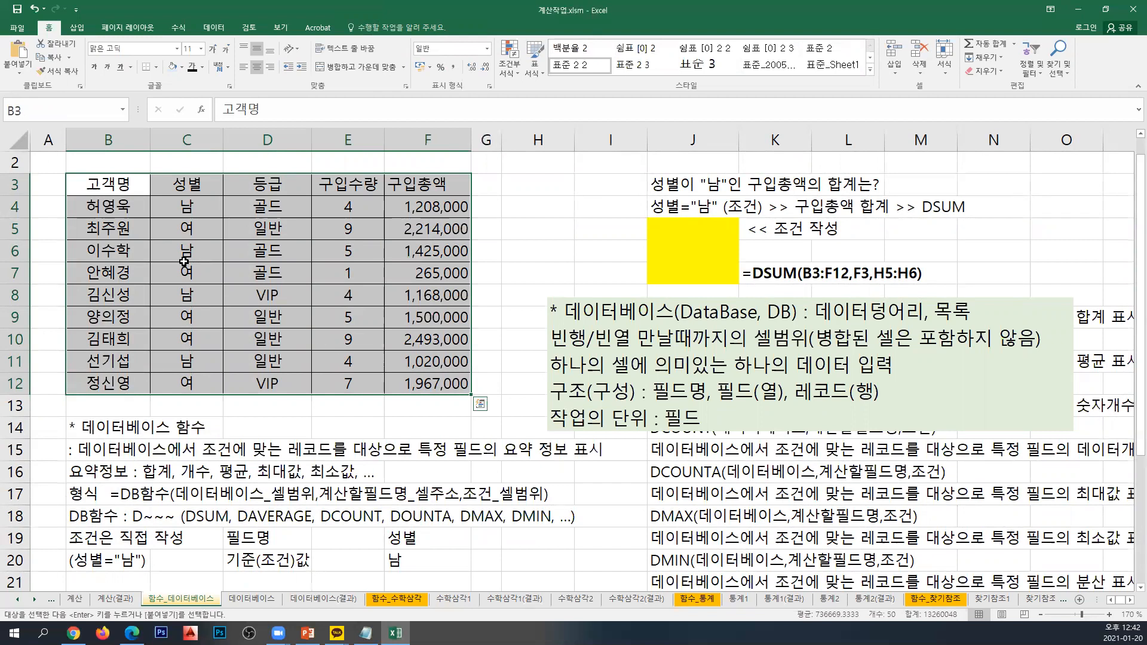
Shade the blank cells around the customer table in rows 2 and 13 and columns A and G light gold, then select inside the table.
drag(55, 168, 486, 166)
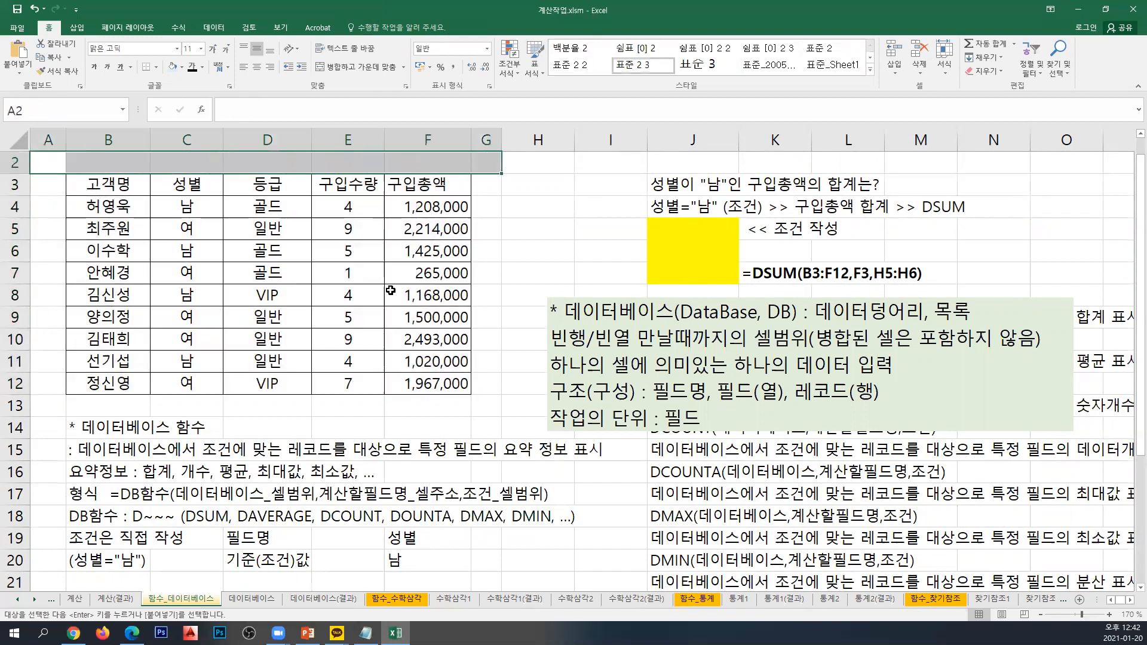
drag(59, 406, 487, 406)
drag(486, 164, 488, 396)
drag(48, 174, 50, 397)
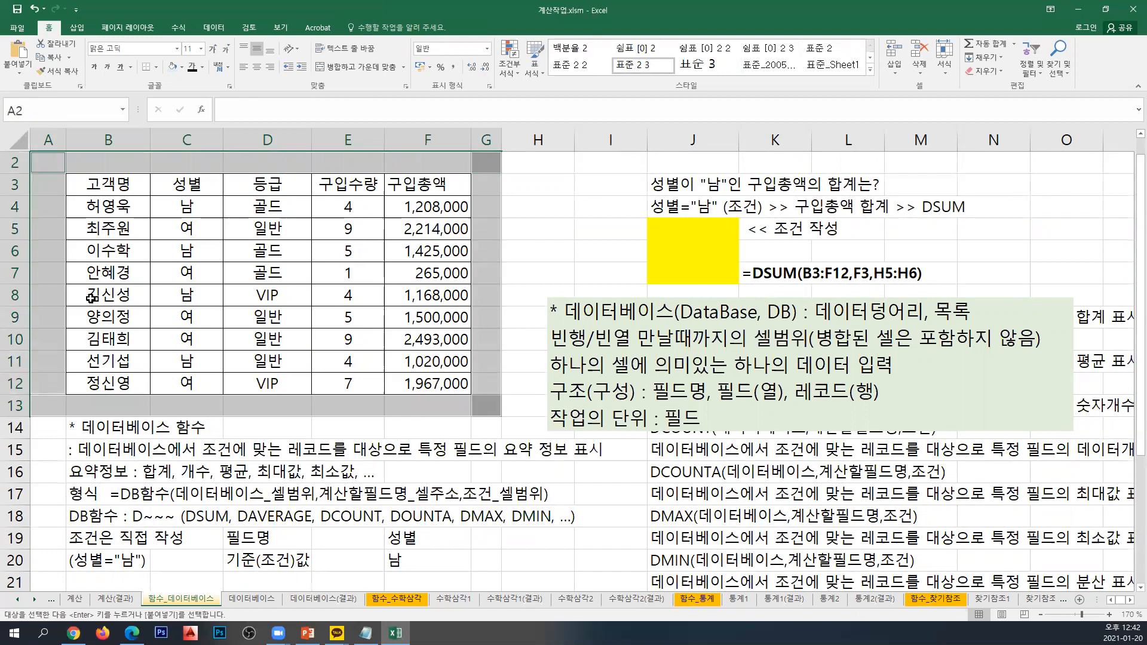
click(182, 67)
click(242, 108)
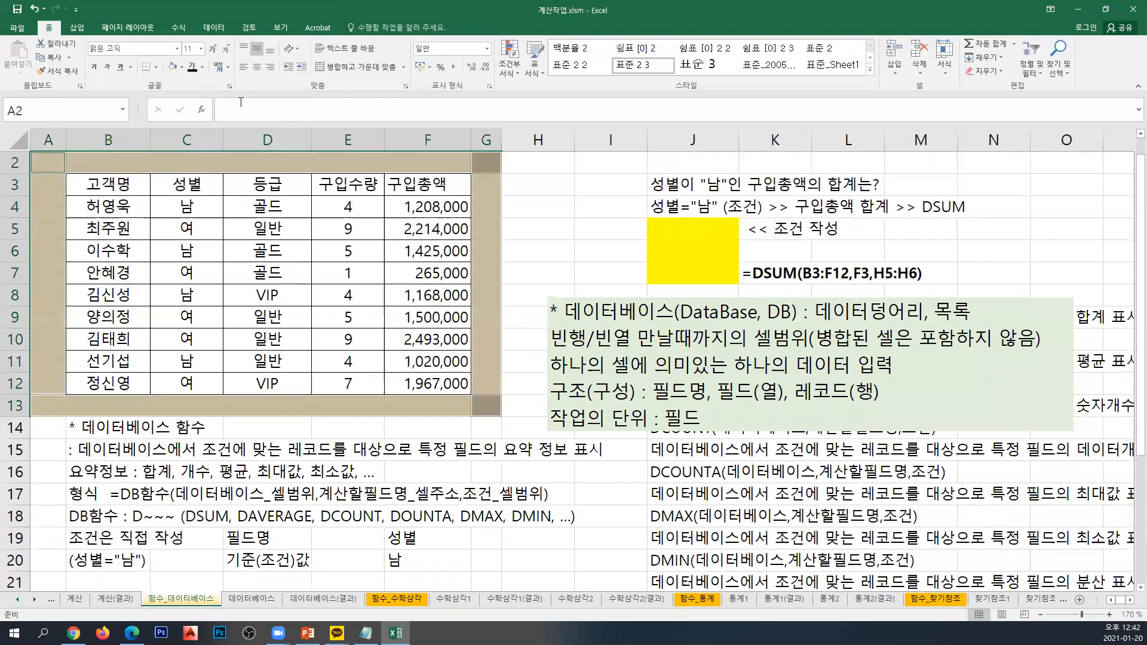
drag(105, 191, 430, 385)
click(295, 303)
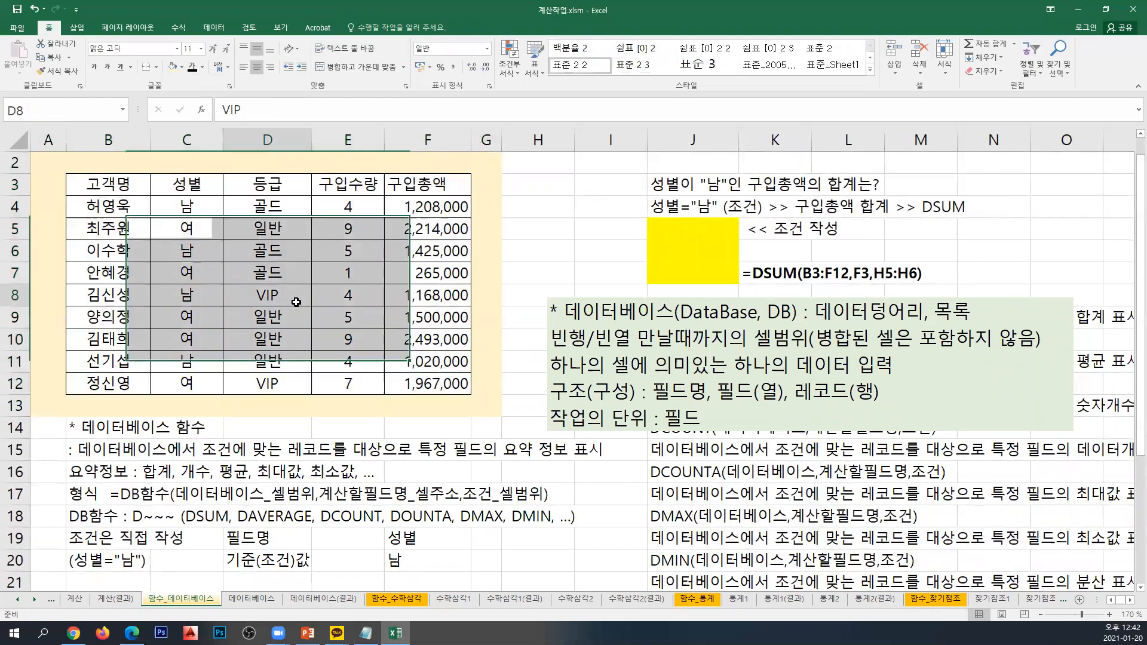
Open the 데이터베이스 sheet and select the 공연 예매 현황 table from A2 through row 11.
click(252, 598)
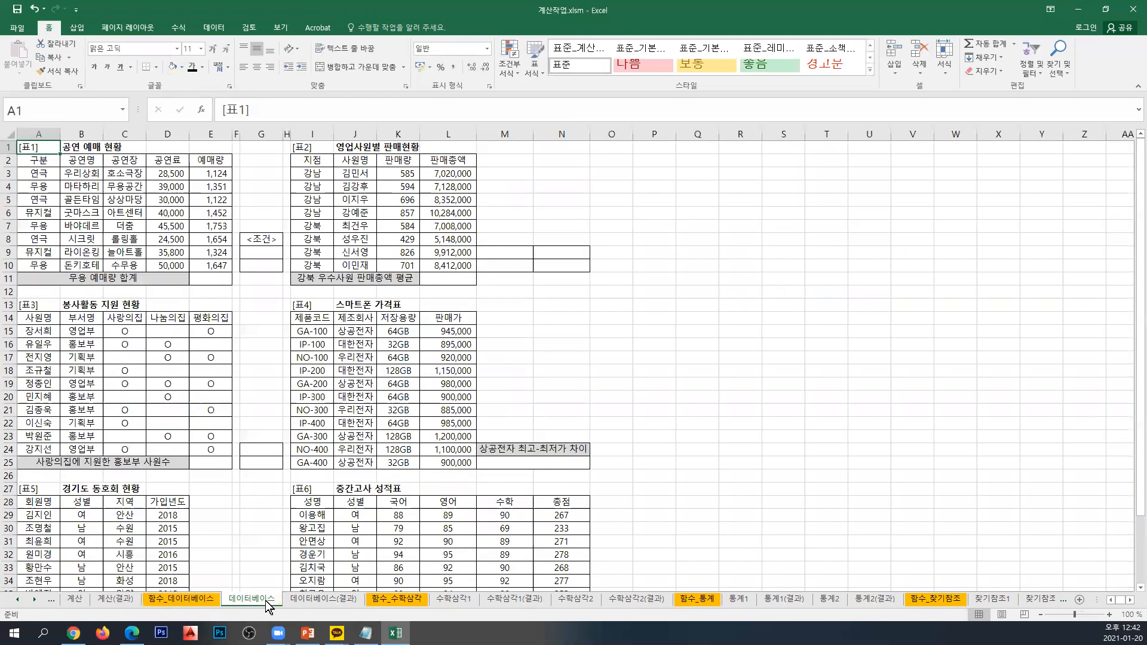
drag(44, 166, 156, 280)
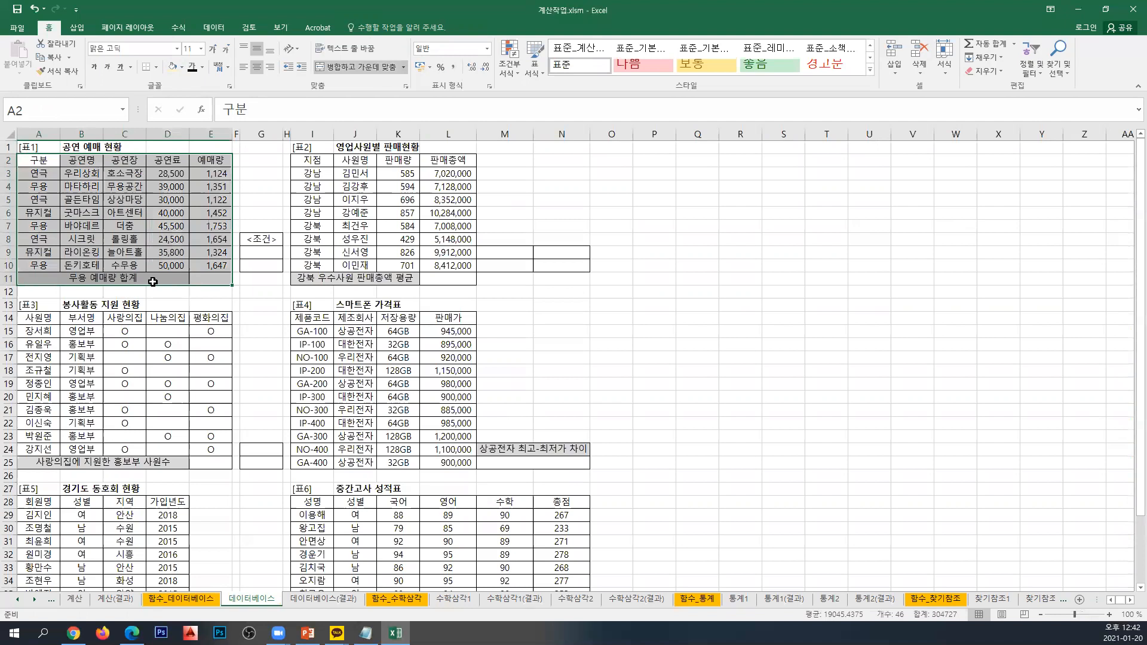
Select the 공연 예매 현황 table as A2:E10, leaving out the merged total row 11, at 145% zoom.
click(153, 282)
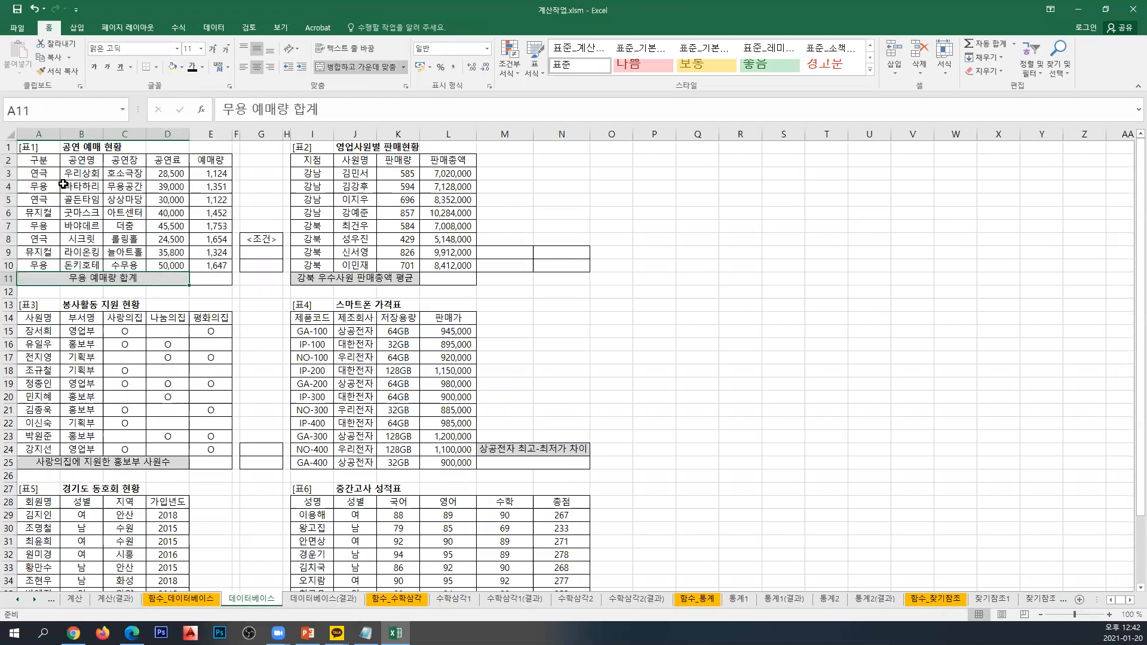
ctrl+scroll(167, 327, up, 3)
scroll(167, 327, up, 2)
drag(72, 178, 300, 353)
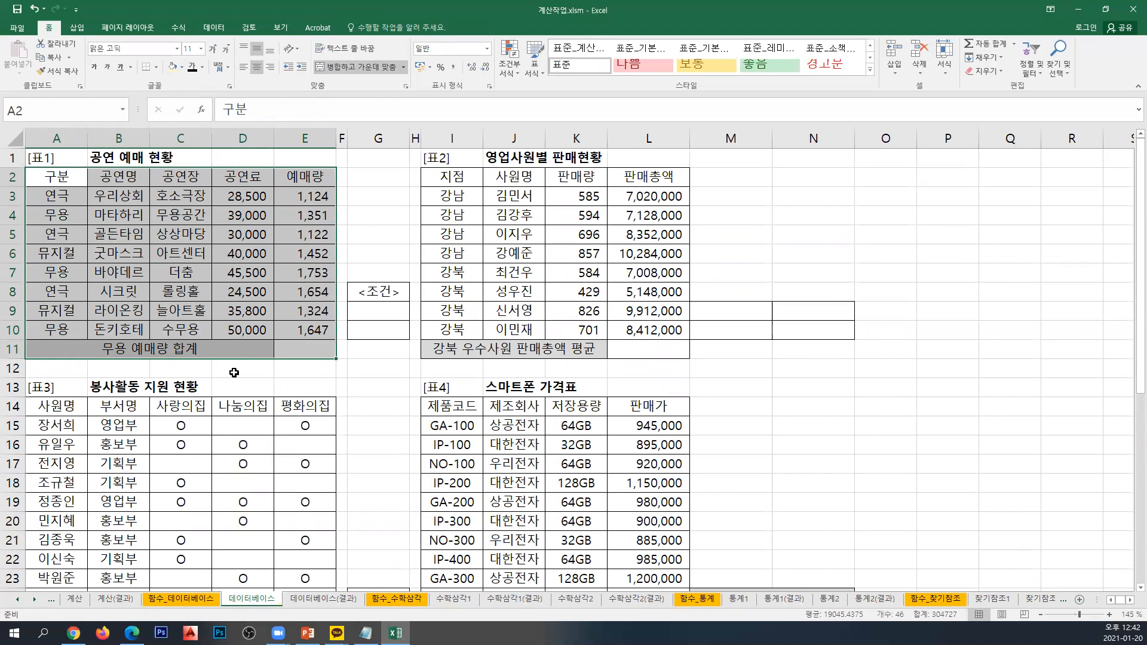
click(157, 354)
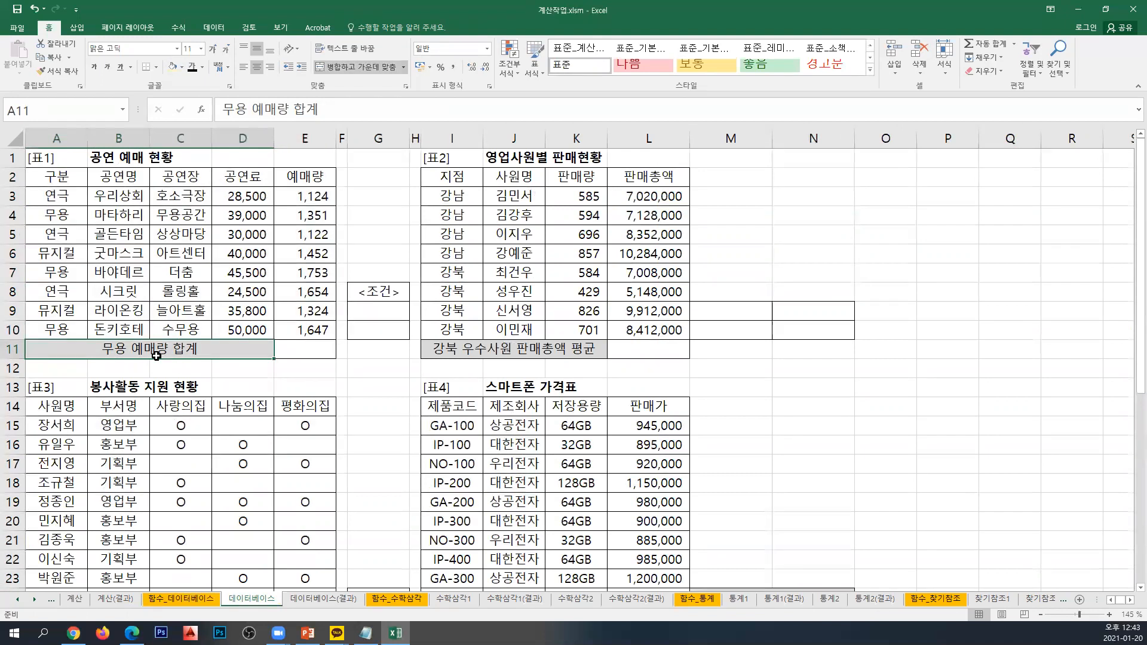
drag(67, 183, 286, 336)
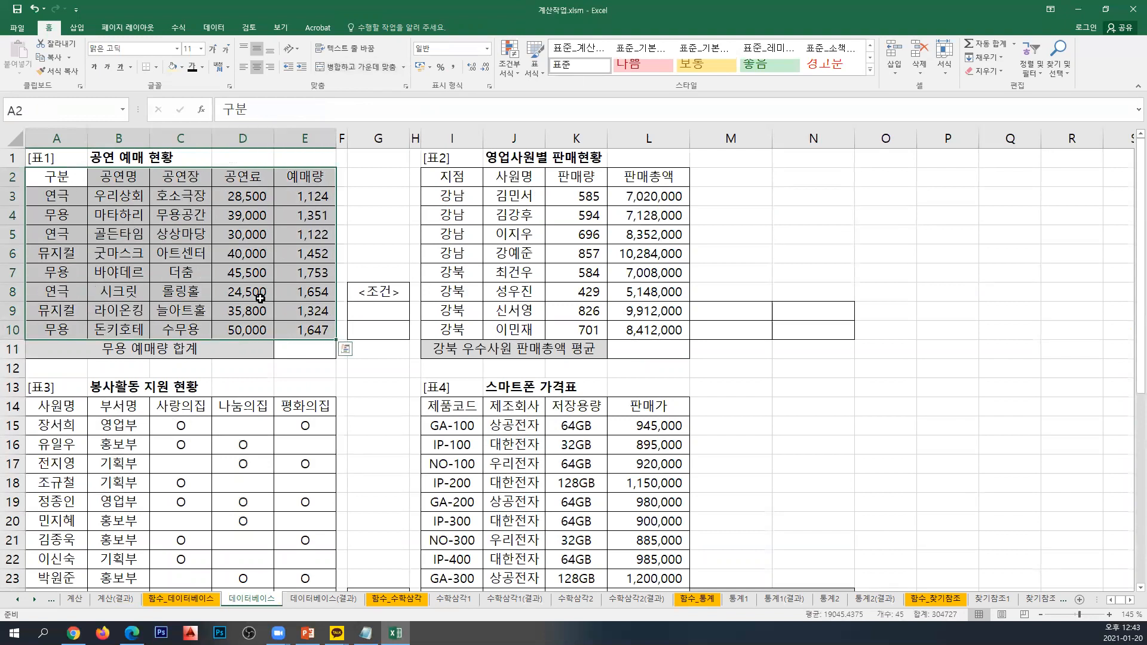
Open the 함수_데이터베이스 sheet and examine the single value in cell C4 of the 성별 column.
click(181, 598)
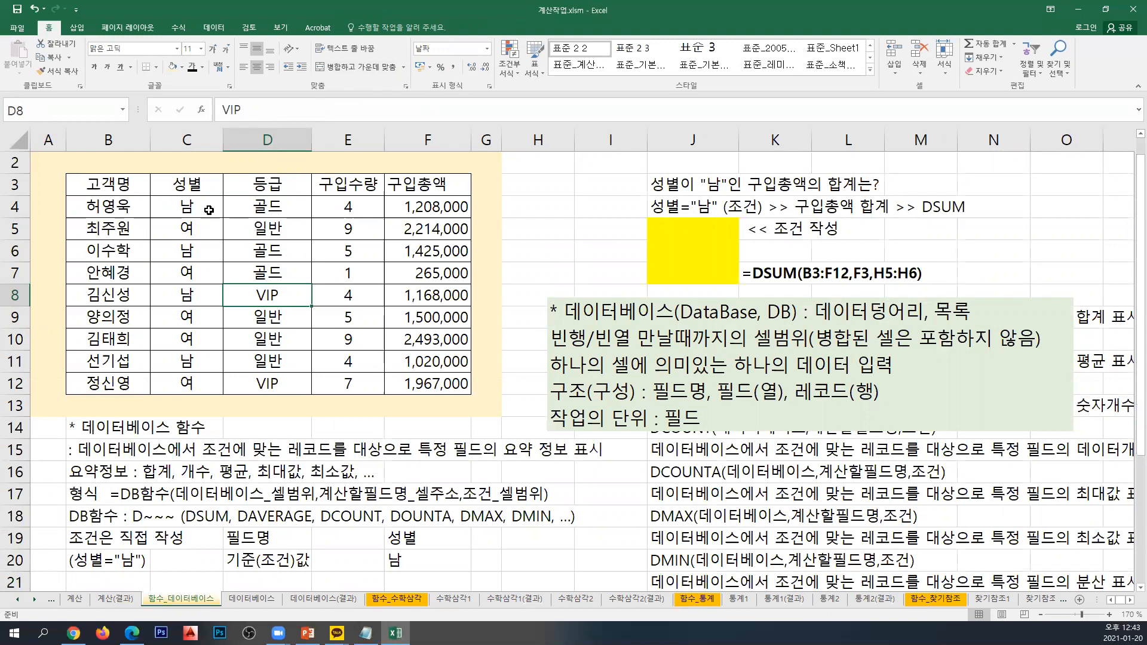
click(208, 210)
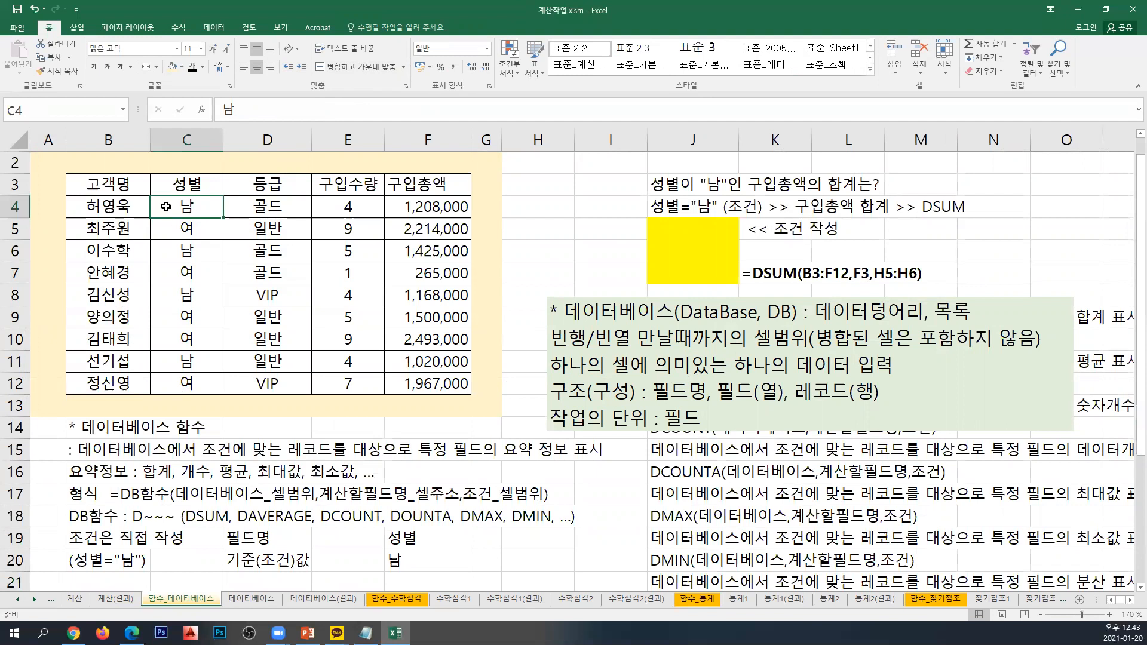
double_click(207, 207)
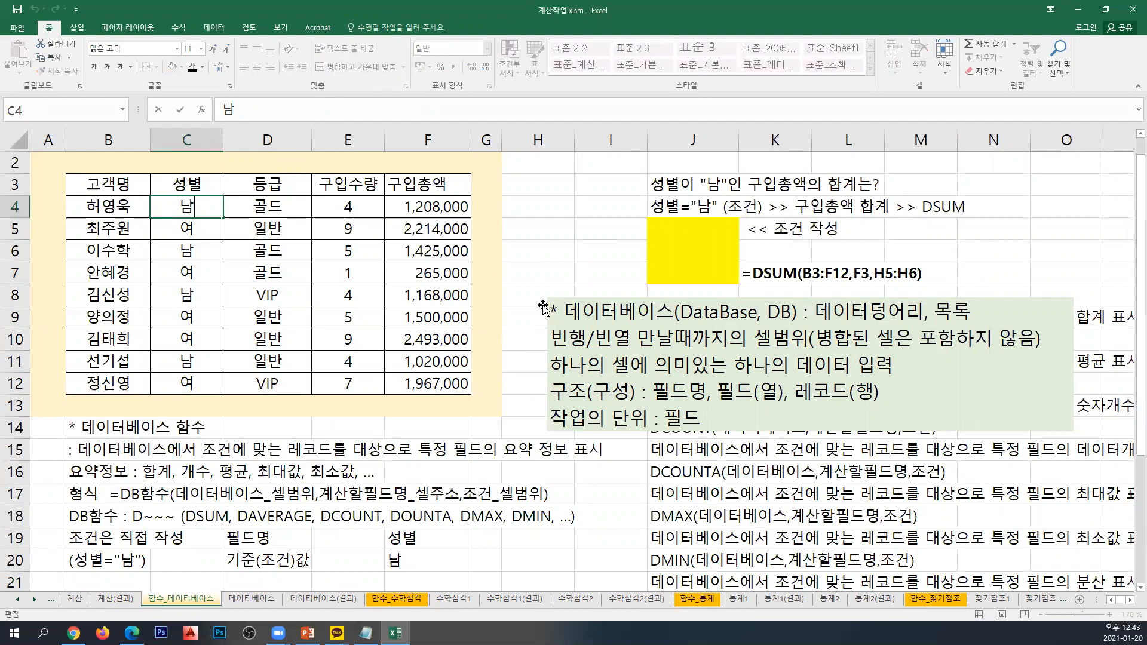
key(Return)
key(Return)
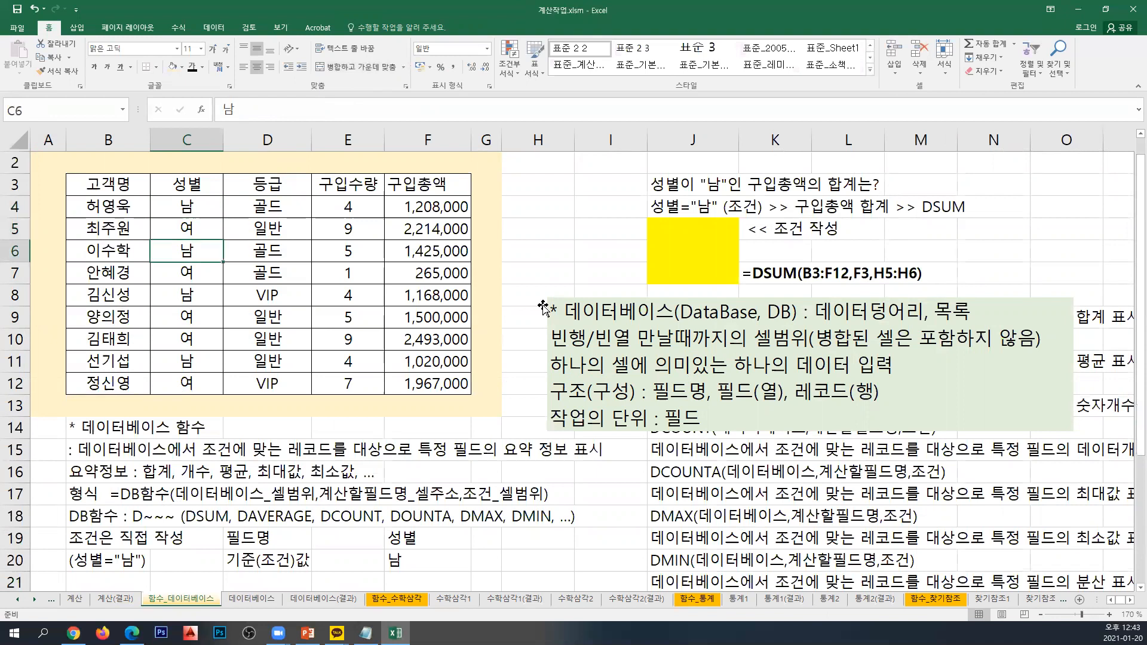
Try adding 남 after 여 in cell C7 as a second value, then remove the addition.
key(Return)
key(F2)
text(SKA)
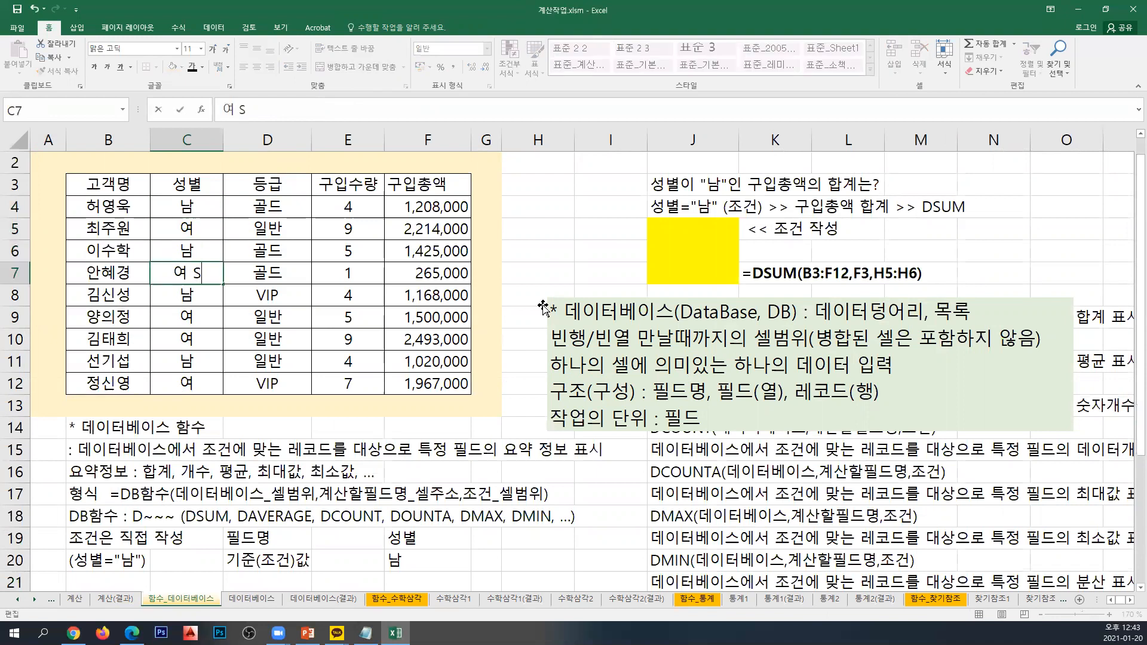
key(BackSpace)
key(BackSpace)
key(BackSpace)
text(남)
key(BackSpace)
key(BackSpace)
key(Return)
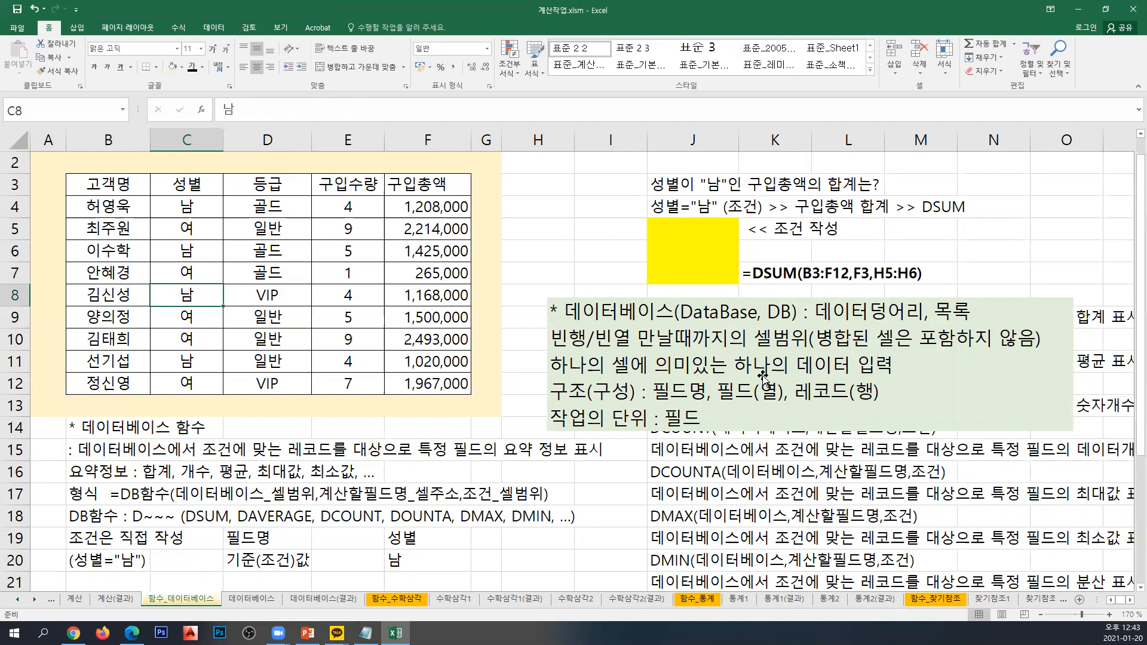
Select the customer table B3:F12, then delete the explanation picture that covers the database function list.
drag(144, 185, 433, 373)
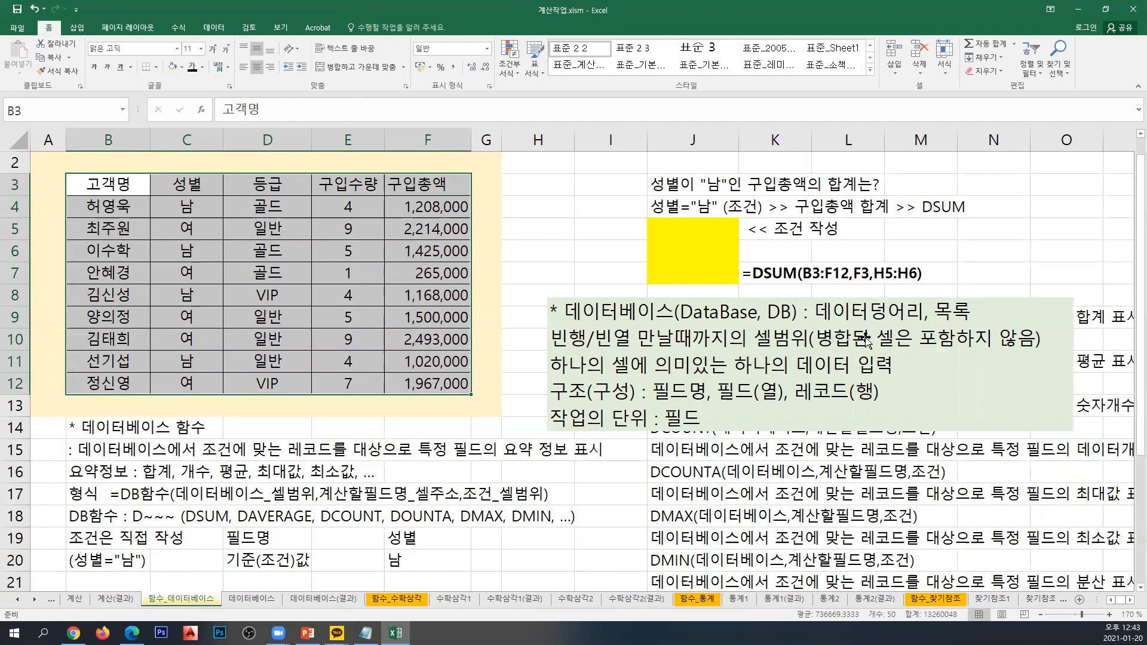
click(868, 339)
key(Delete)
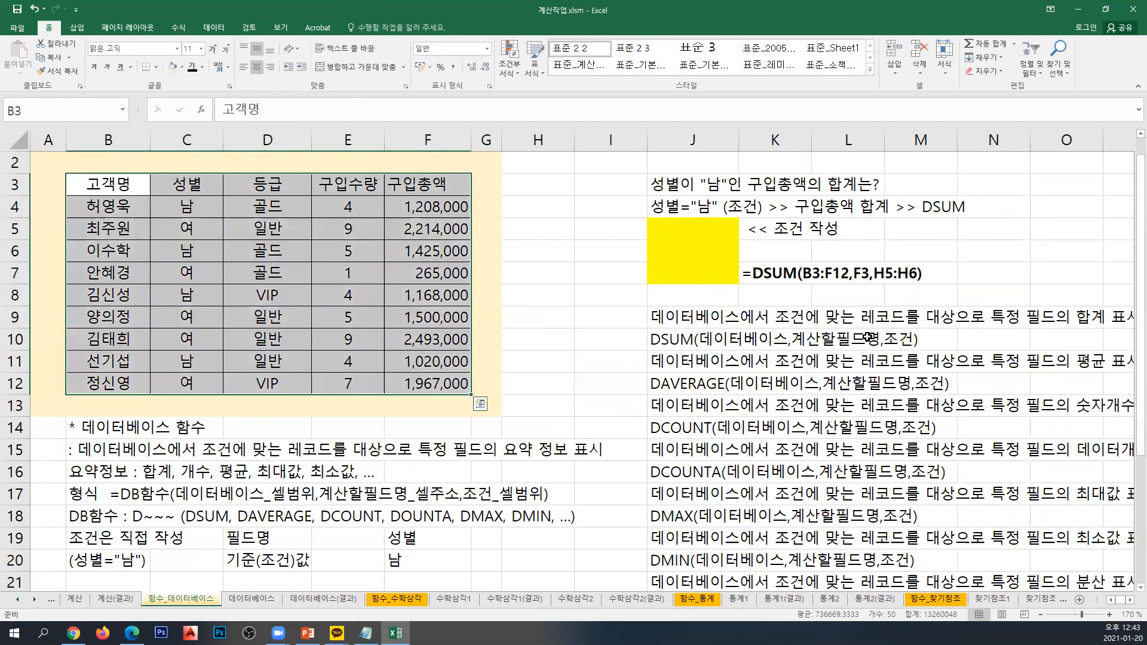
Append ", 테이블" to the database definition in cell B22.
scroll(345, 414, down, 4)
click(217, 346)
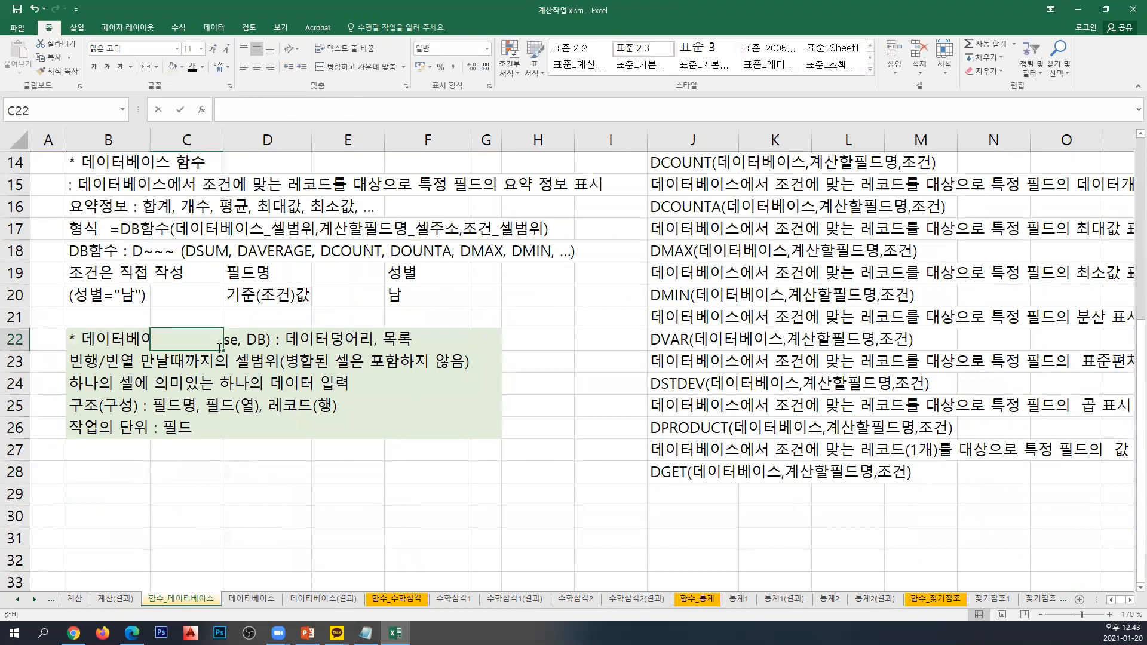
double_click(126, 340)
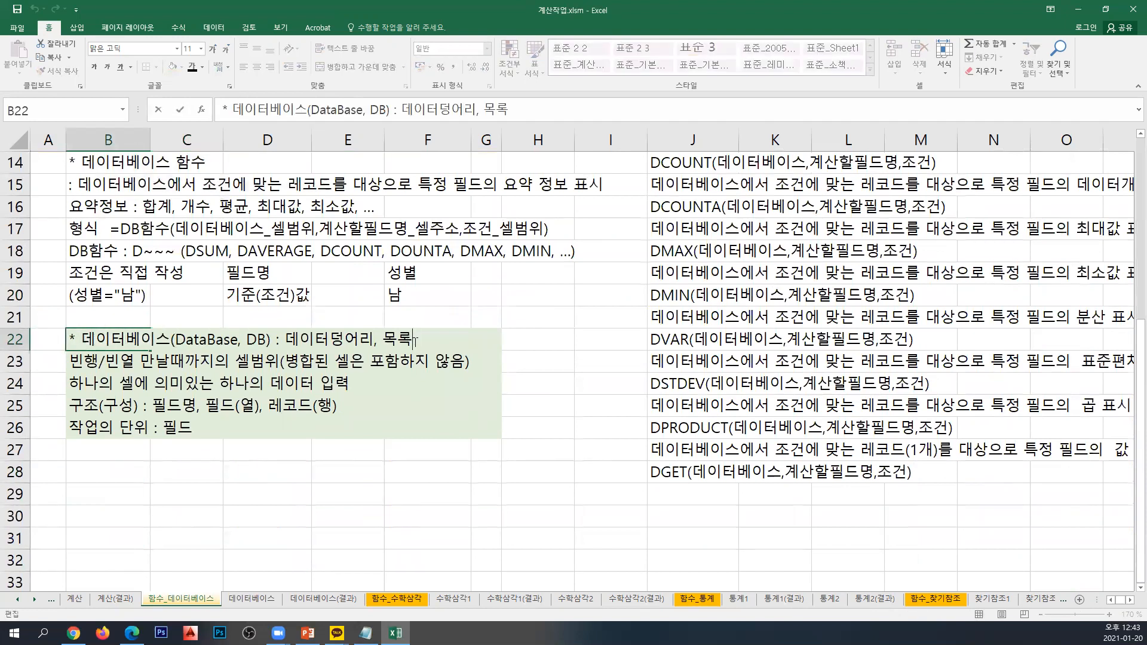
text(, 테이블)
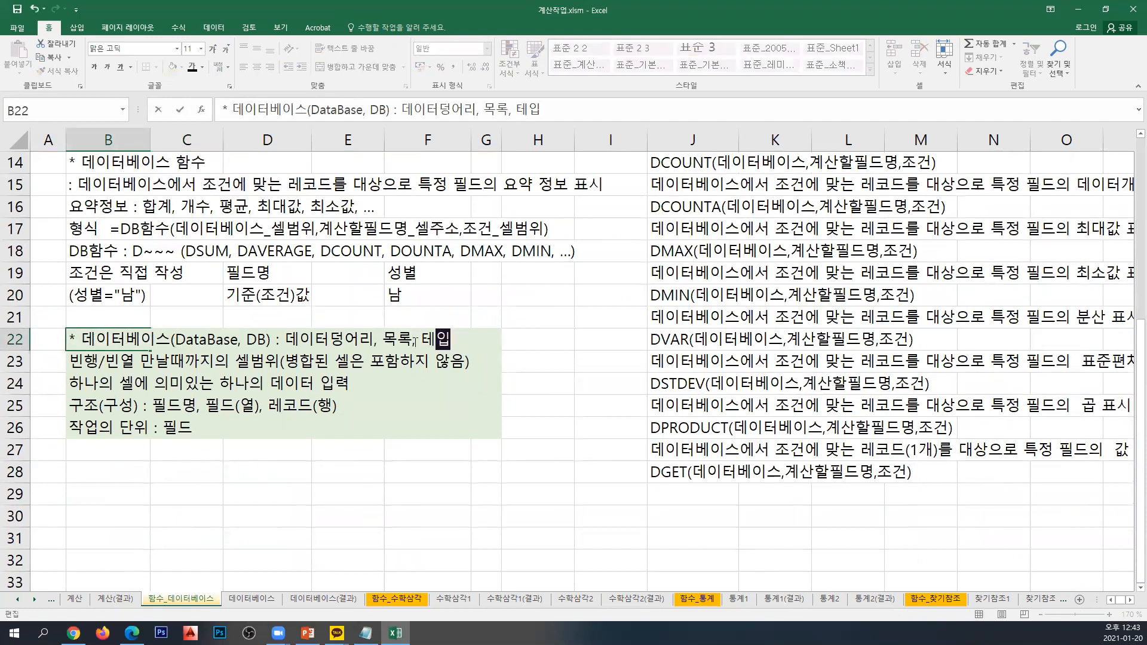
key(Return)
Copy the explanation block B22:G26, paste it as a picture, and reduce the sheet zoom to 160%.
drag(127, 338, 469, 416)
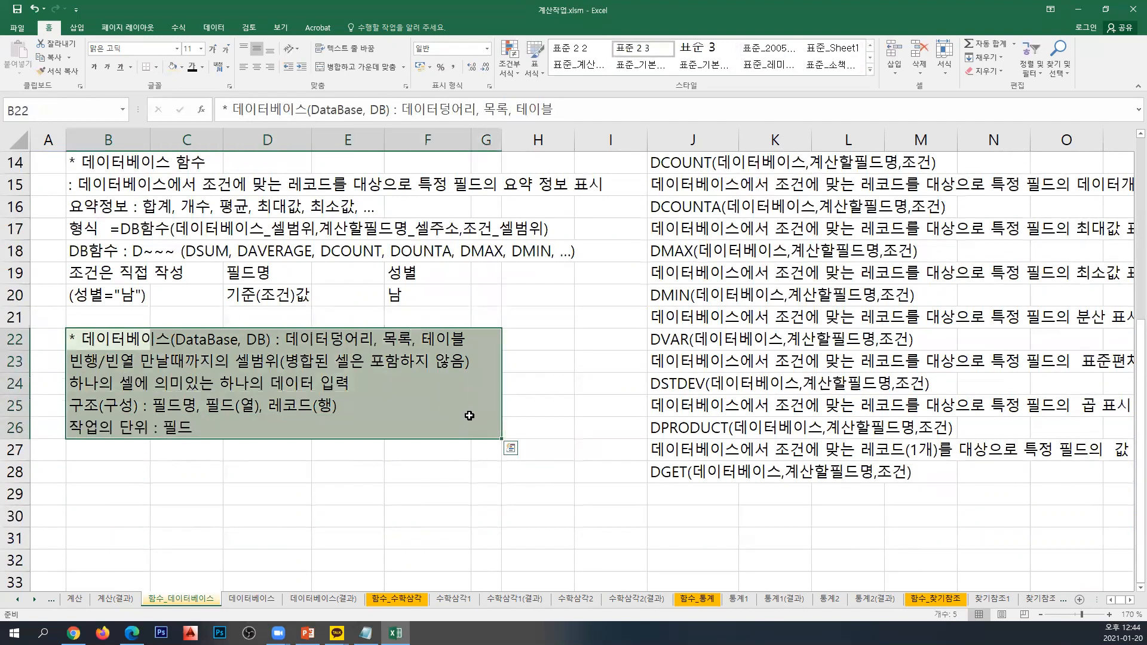
click(52, 60)
click(18, 67)
click(53, 188)
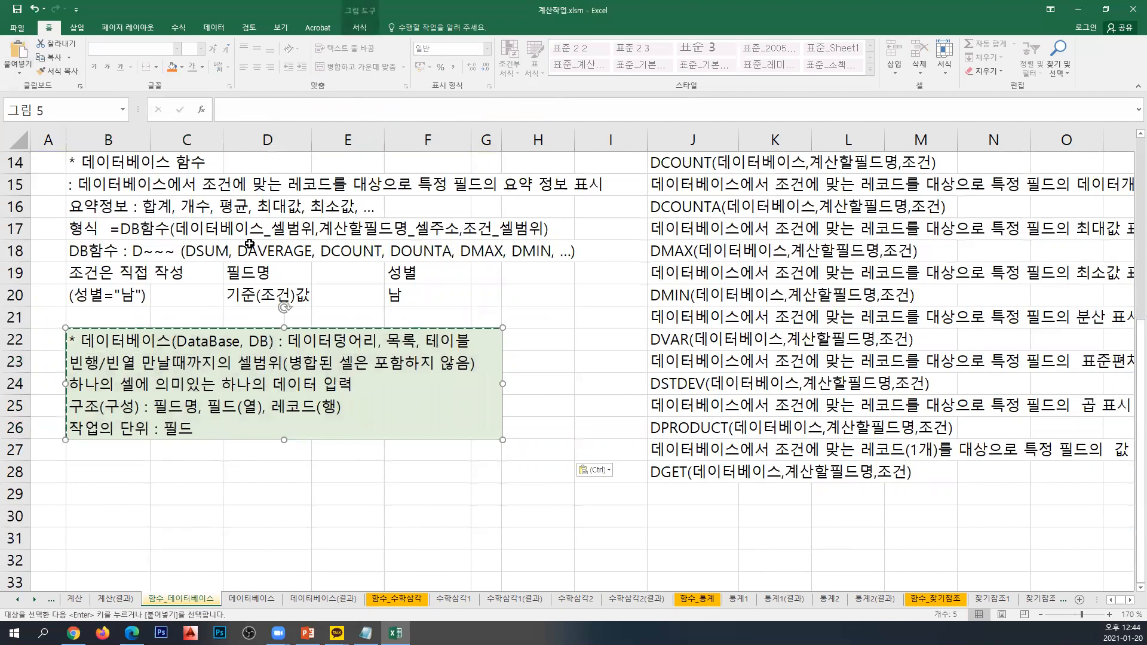
scroll(497, 397, up, 4)
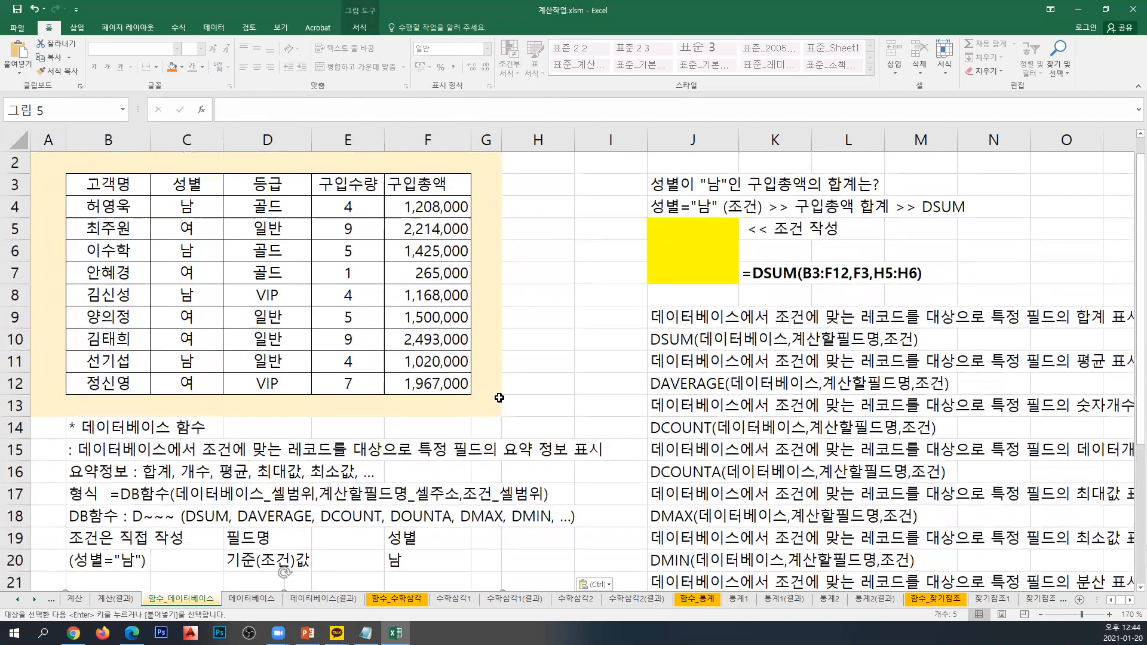
click(1040, 614)
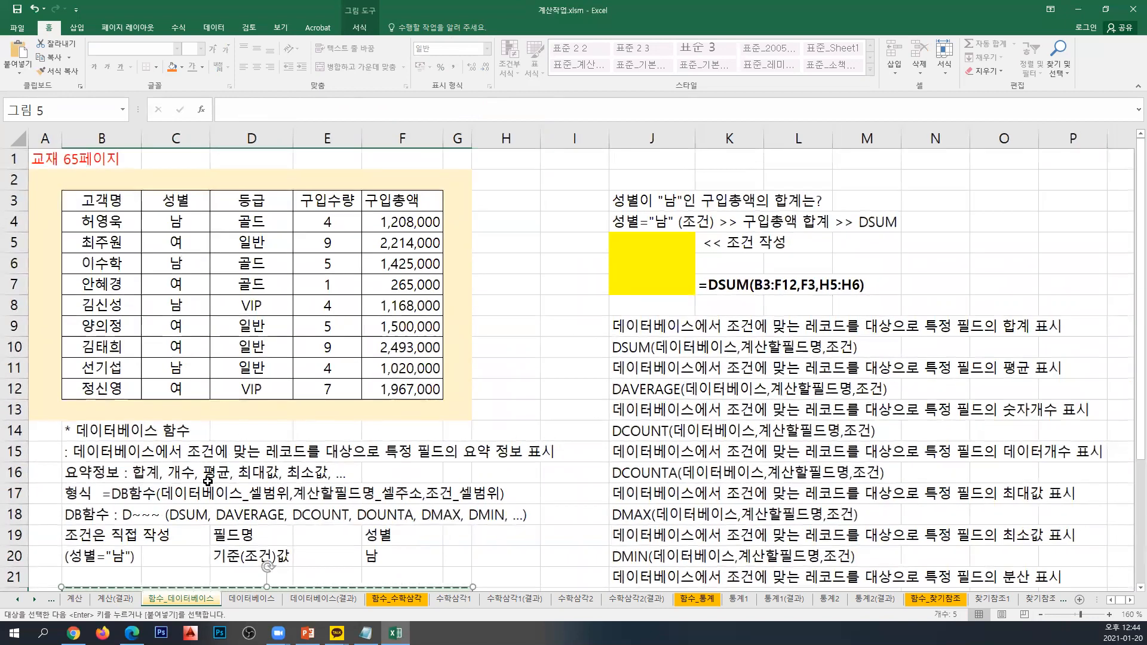
click(49, 436)
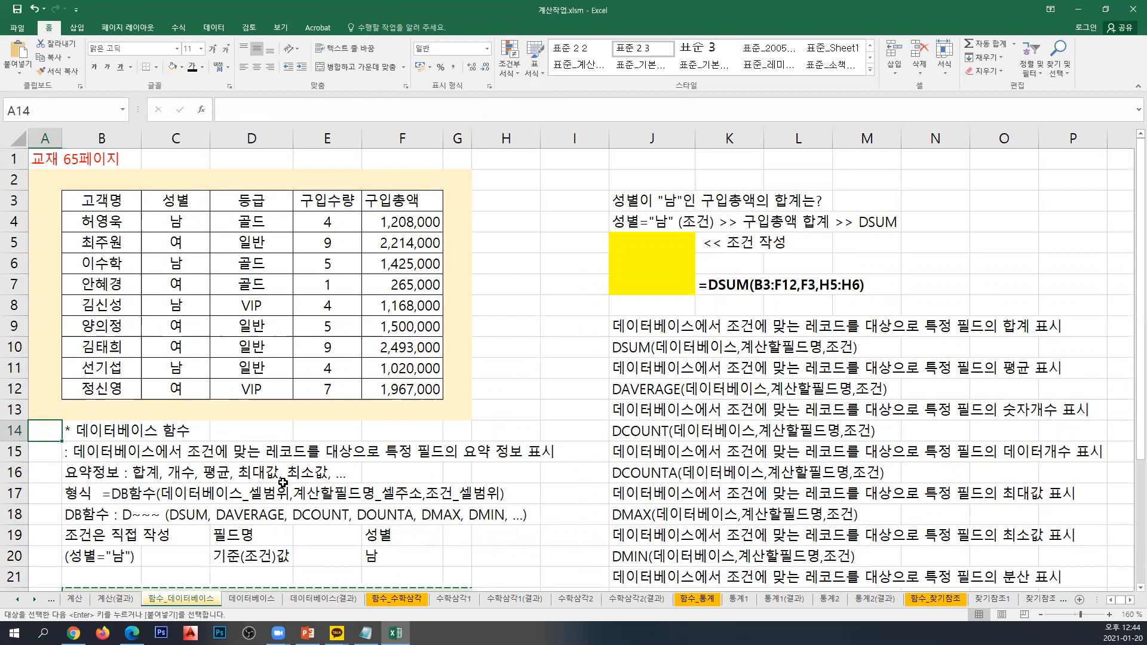
Select the customer table B3:F12, then move the pasted explanation picture beside it, just below the DSUM formula.
drag(111, 202, 396, 385)
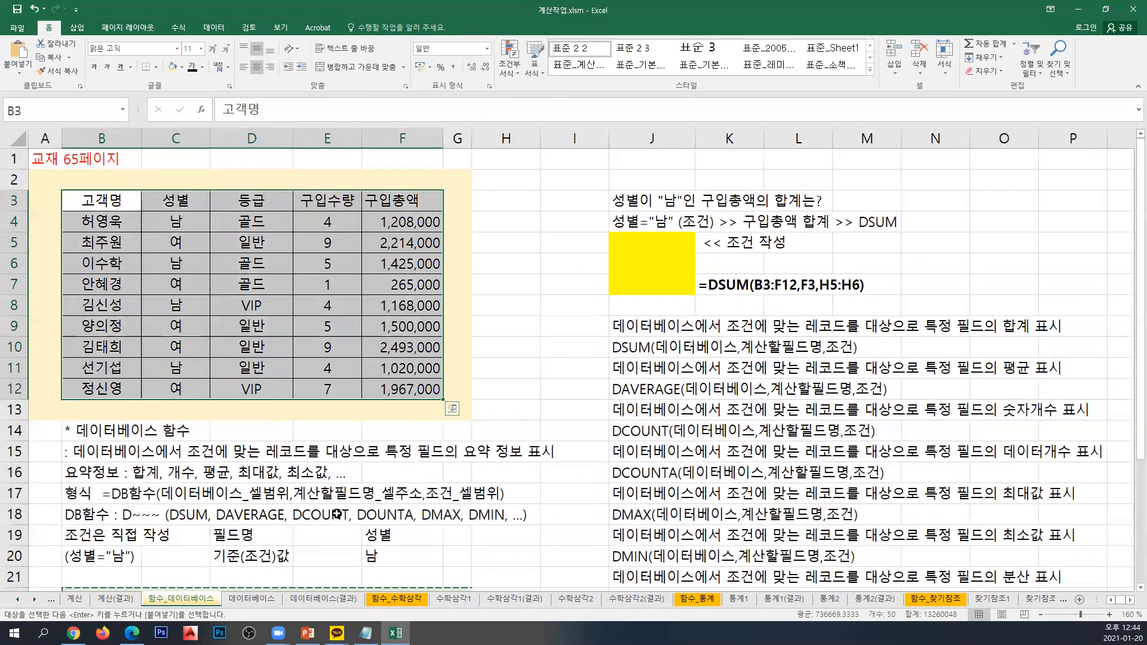
scroll(311, 534, down, 5)
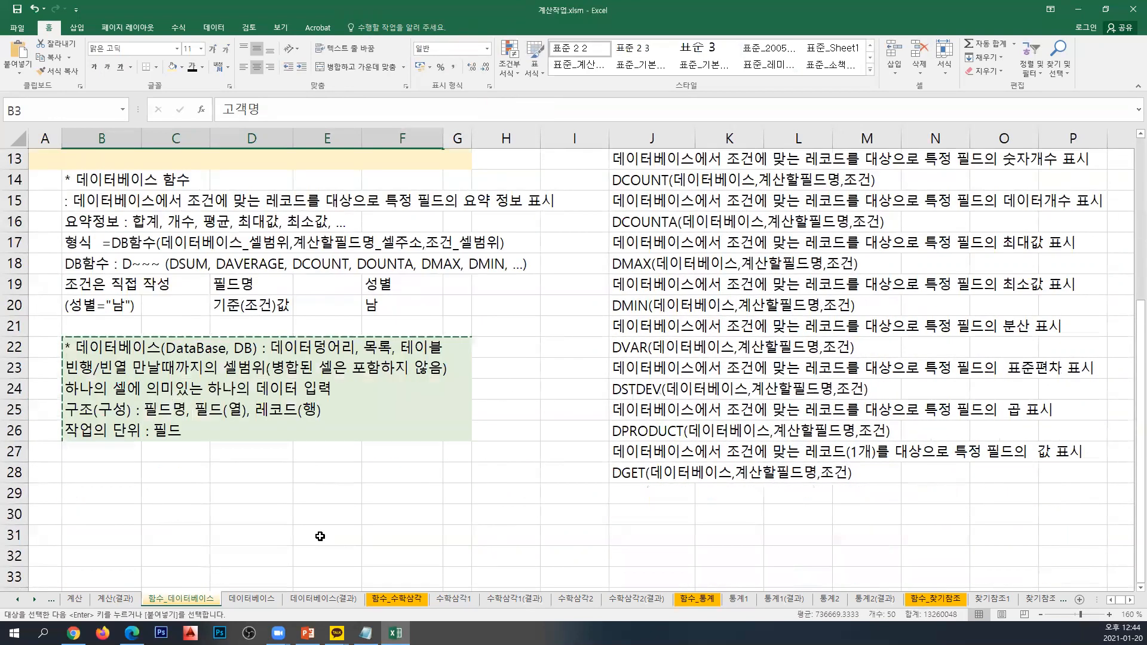
scroll(311, 537, up, 4)
scroll(312, 558, up, 1)
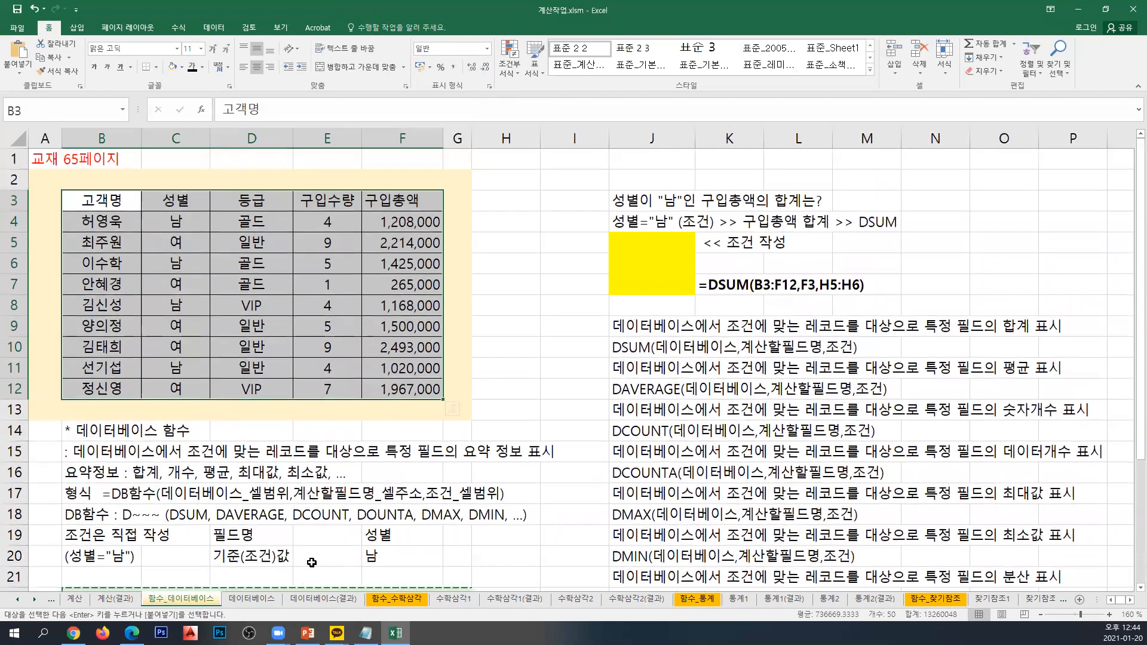
scroll(312, 562, down, 2)
drag(371, 497, 799, 205)
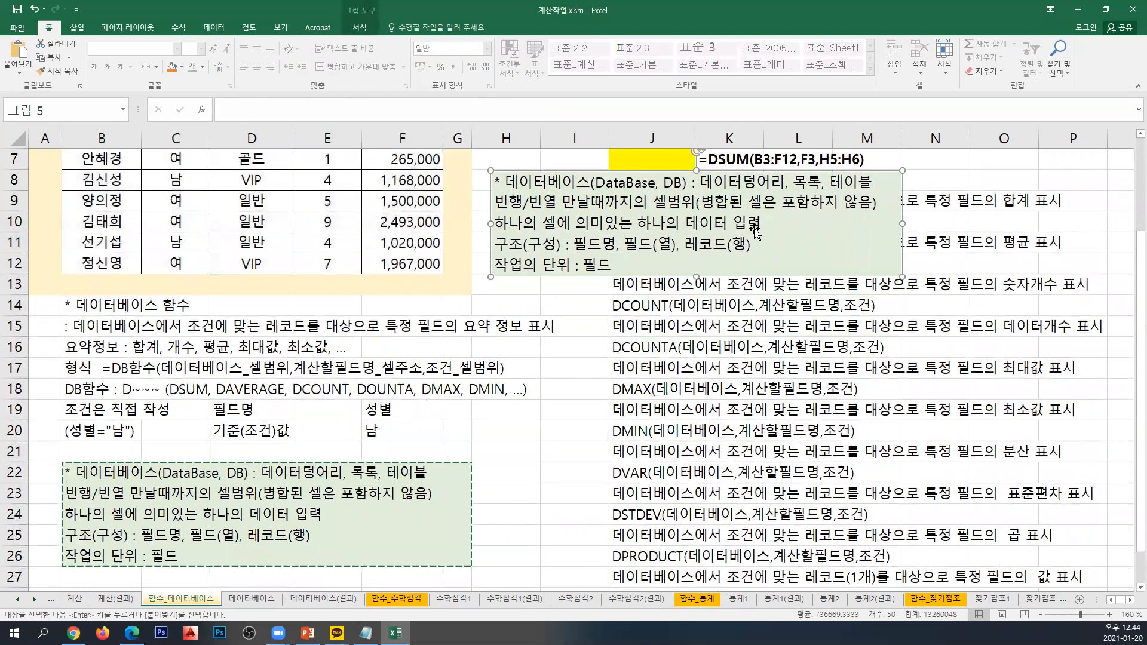
scroll(756, 233, up, 2)
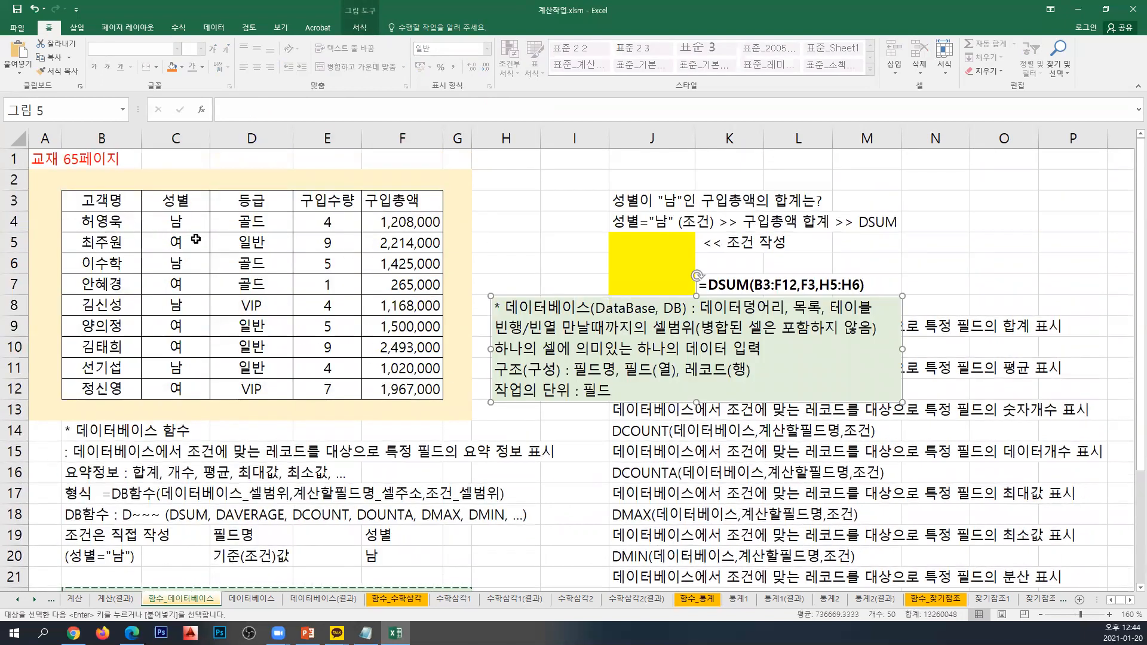
Make the customer table's header cells B3:F3 bold.
click(122, 203)
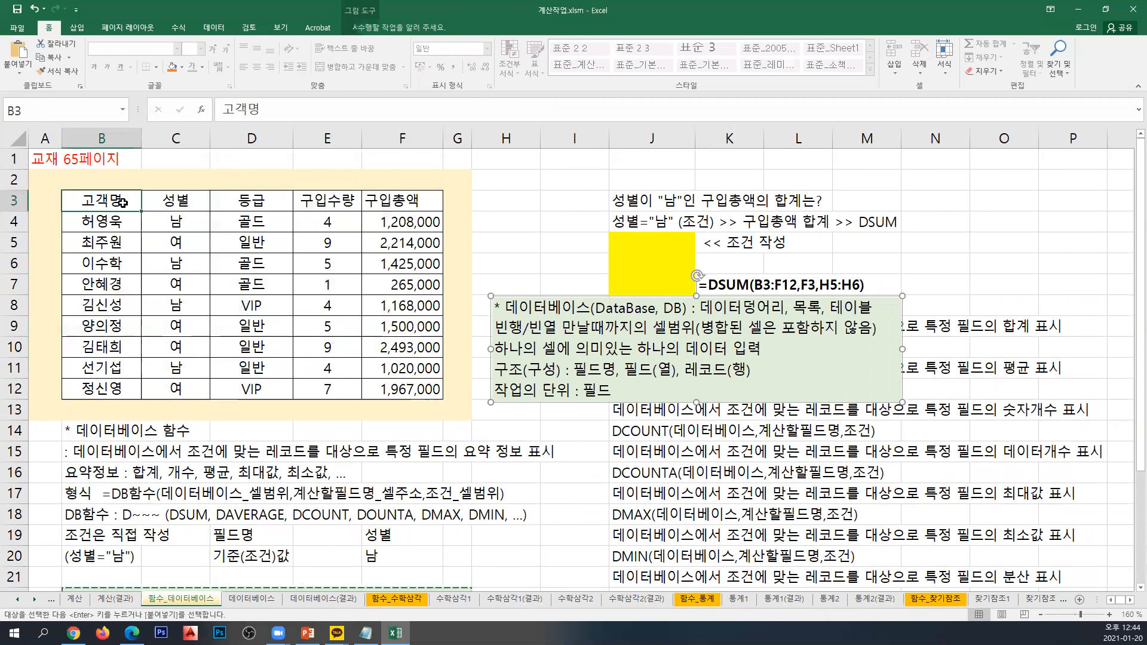
drag(177, 204, 389, 199)
key(ctrl+b)
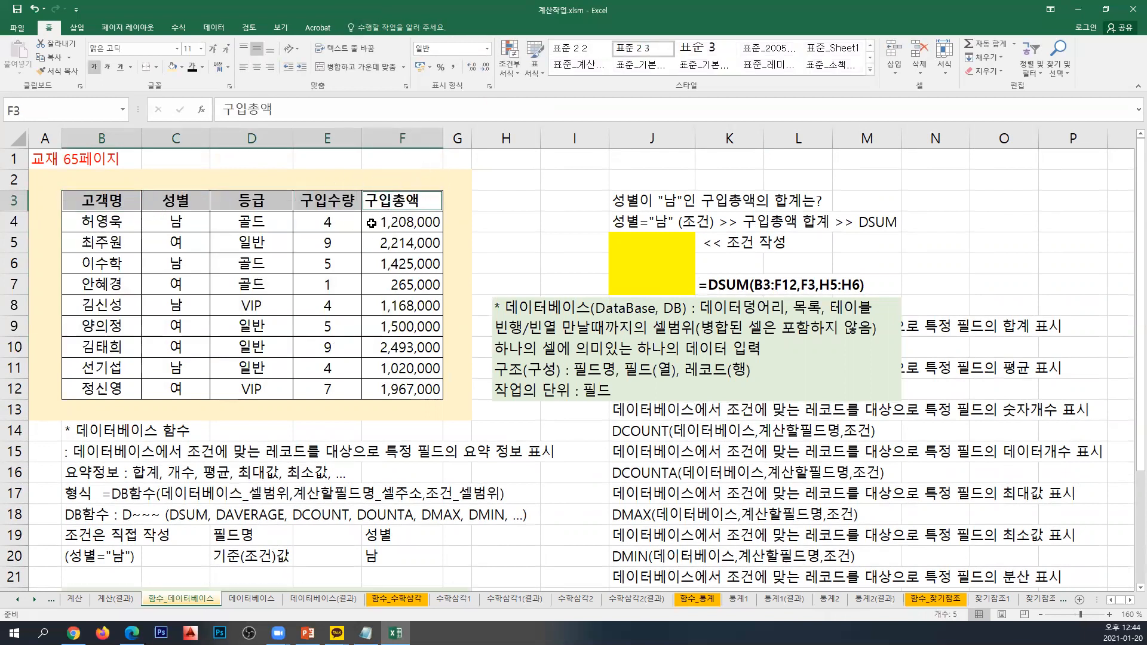
Select the data of each customer table column from 고객명 to 구입총액 in turn to show the fields.
drag(124, 226, 119, 388)
drag(175, 222, 176, 389)
drag(258, 223, 251, 388)
drag(327, 221, 328, 391)
drag(394, 224, 399, 402)
Select customer table rows 4, 5 and 6 one after another to show the records.
drag(102, 222, 412, 222)
drag(120, 245, 406, 245)
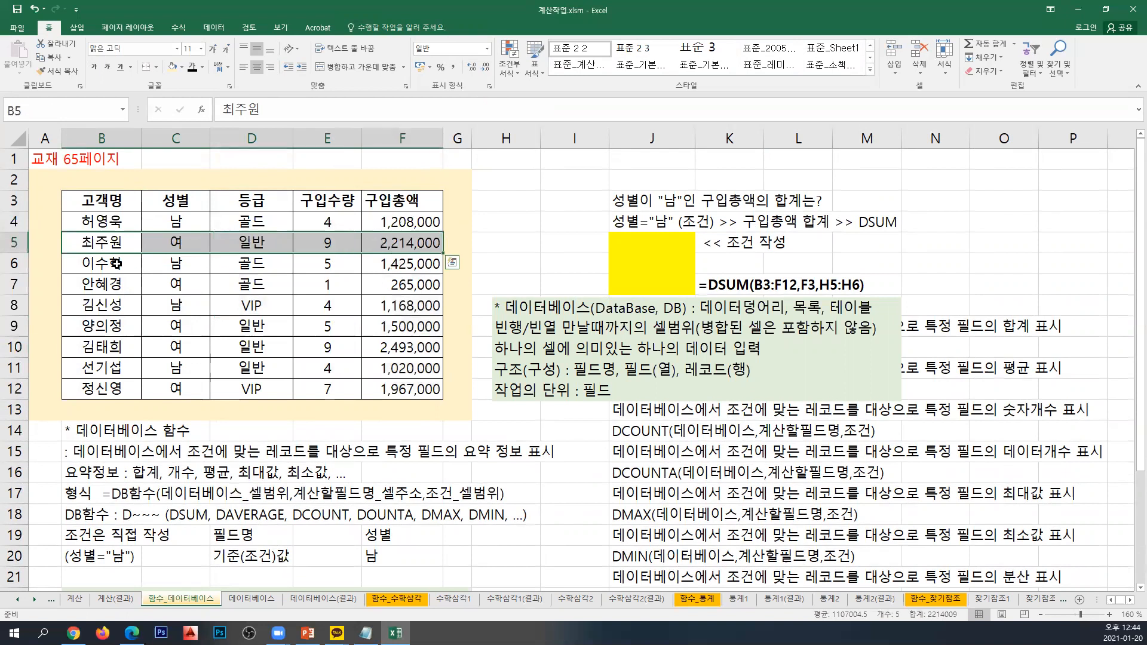
drag(115, 264, 397, 263)
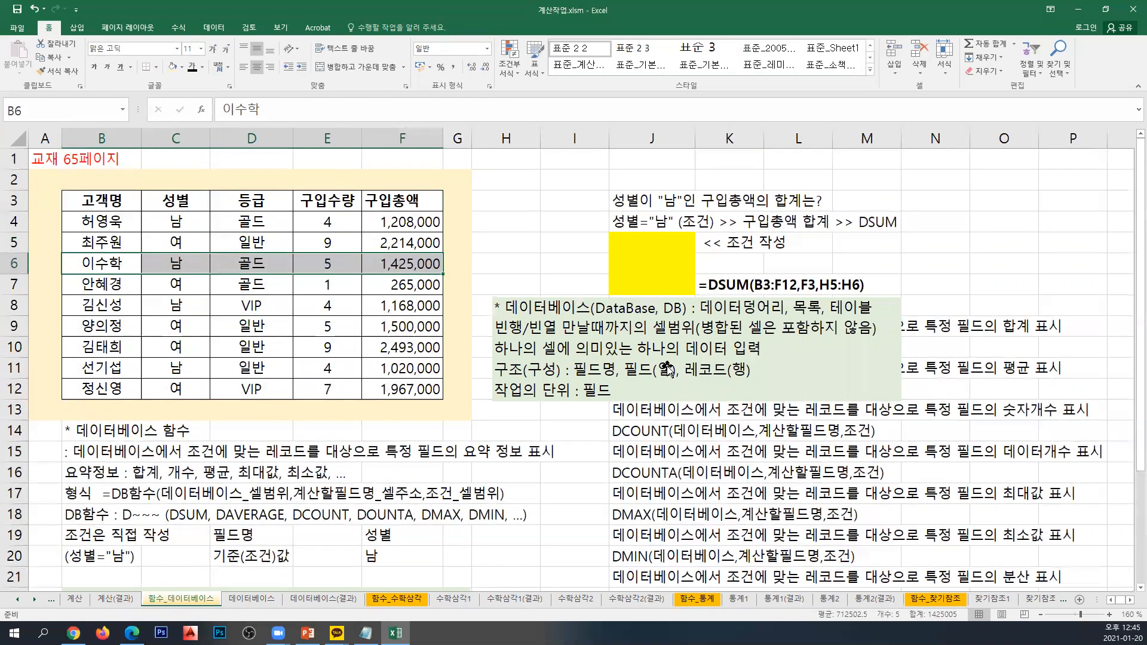
Move the explanation picture away from the customer table, over columns J to O from row 9, then select B3:F12.
click(272, 335)
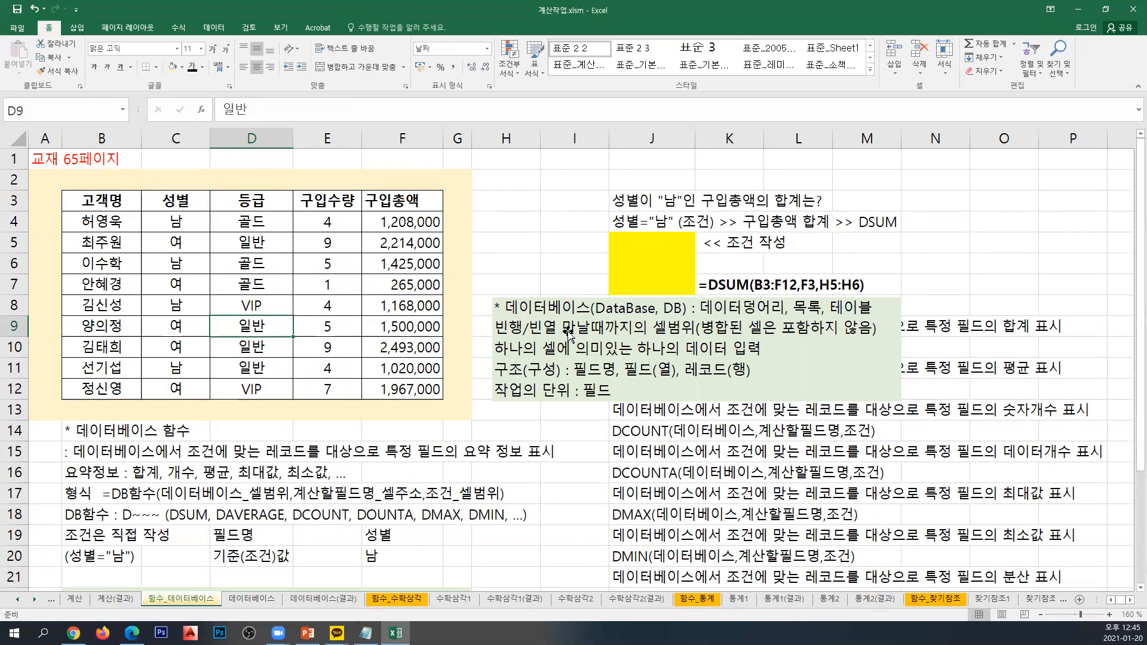
drag(614, 368, 742, 401)
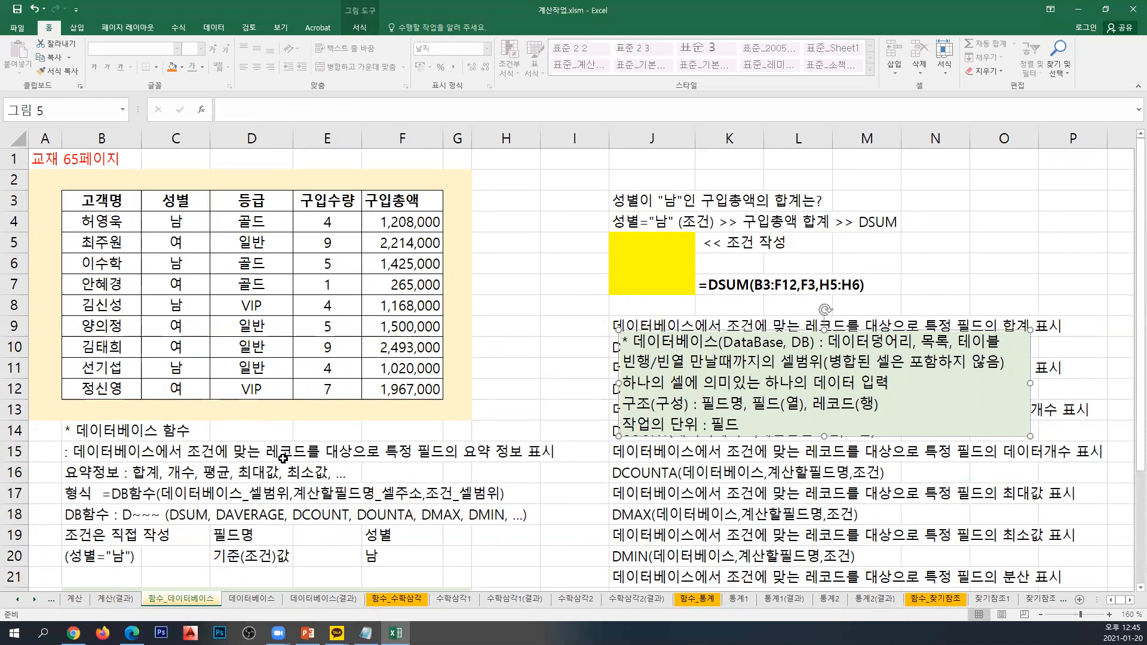
drag(113, 206, 406, 389)
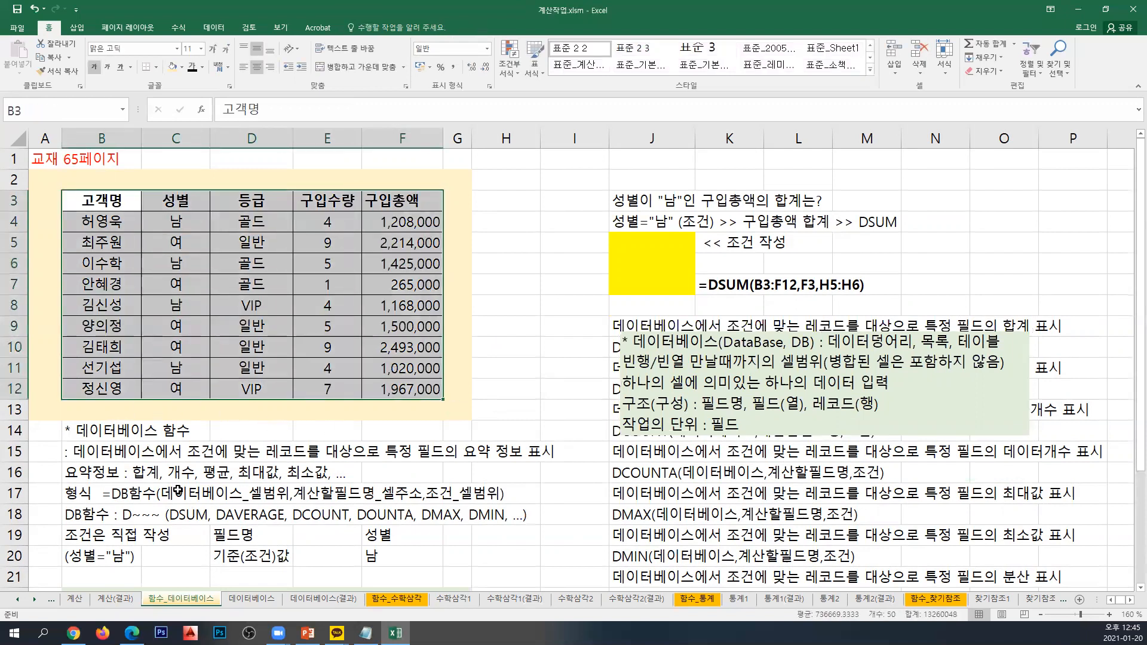
Select the customer table's header cells in row 3 one by one to point out the field names.
click(114, 200)
click(263, 201)
click(330, 201)
click(397, 201)
click(319, 201)
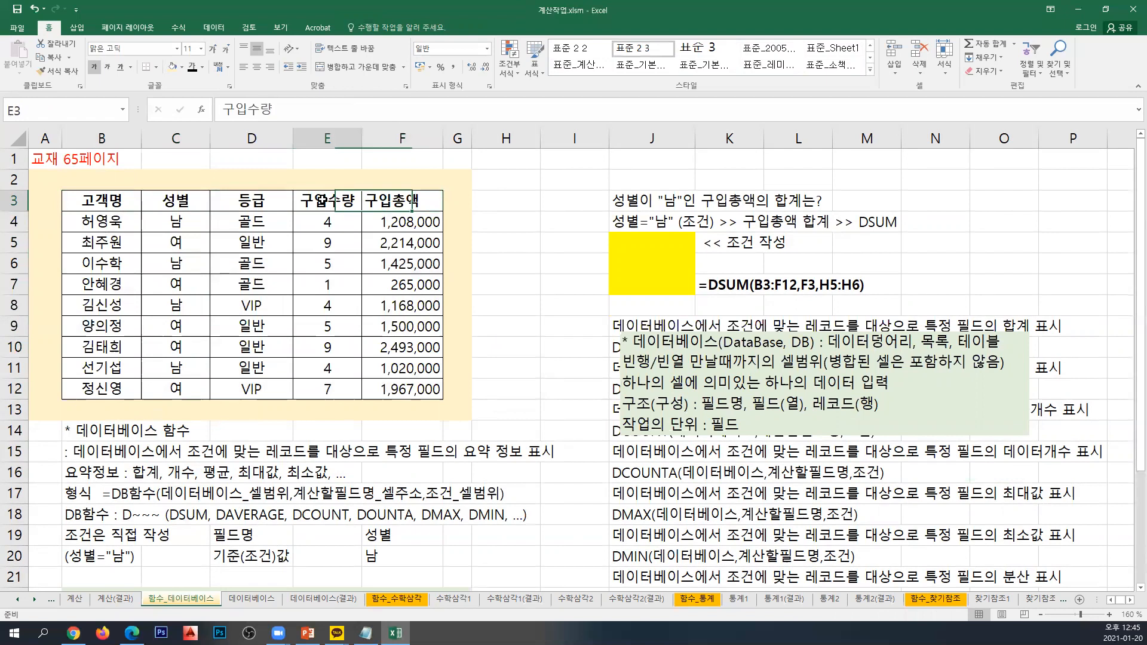
click(230, 203)
click(167, 202)
click(115, 206)
click(177, 203)
click(253, 205)
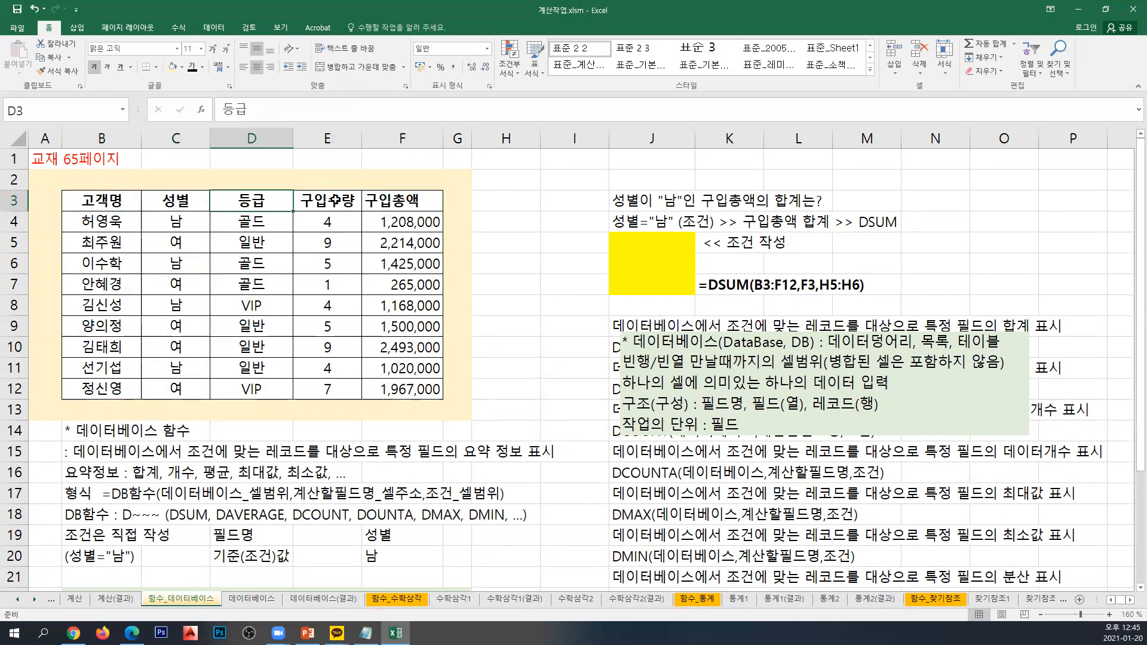
click(328, 206)
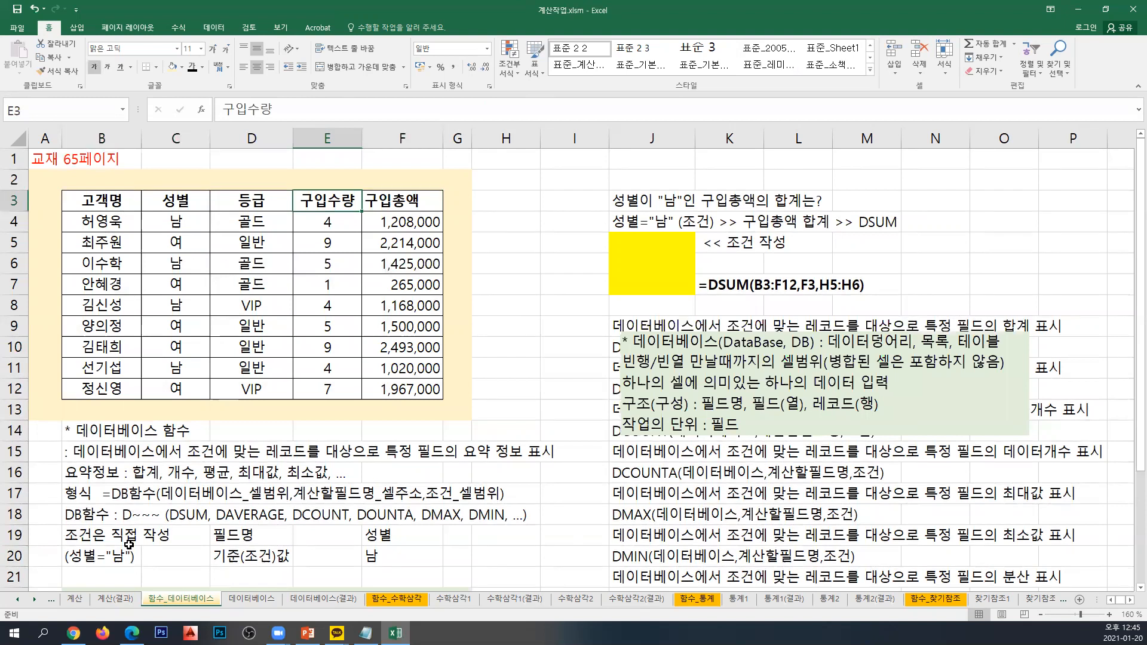
Fill the customer table records whose 성별 is 남, B:F in rows 4, 6, 8 and 11, with standard yellow.
drag(110, 219, 364, 229)
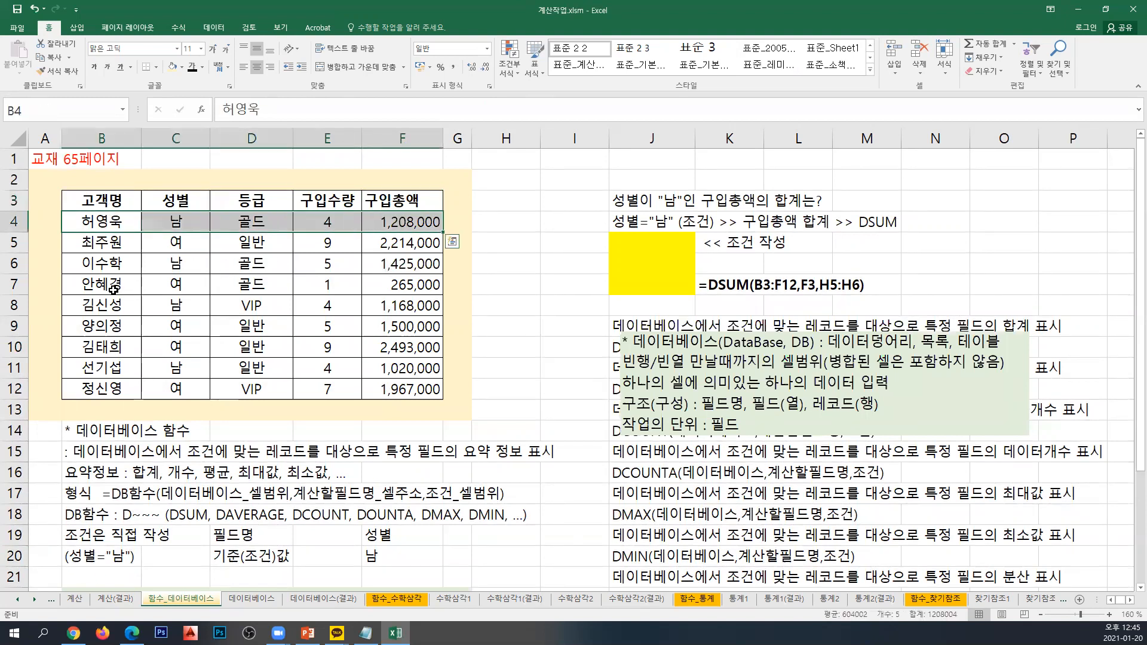
drag(112, 267, 378, 264)
drag(97, 308, 383, 310)
drag(99, 369, 388, 369)
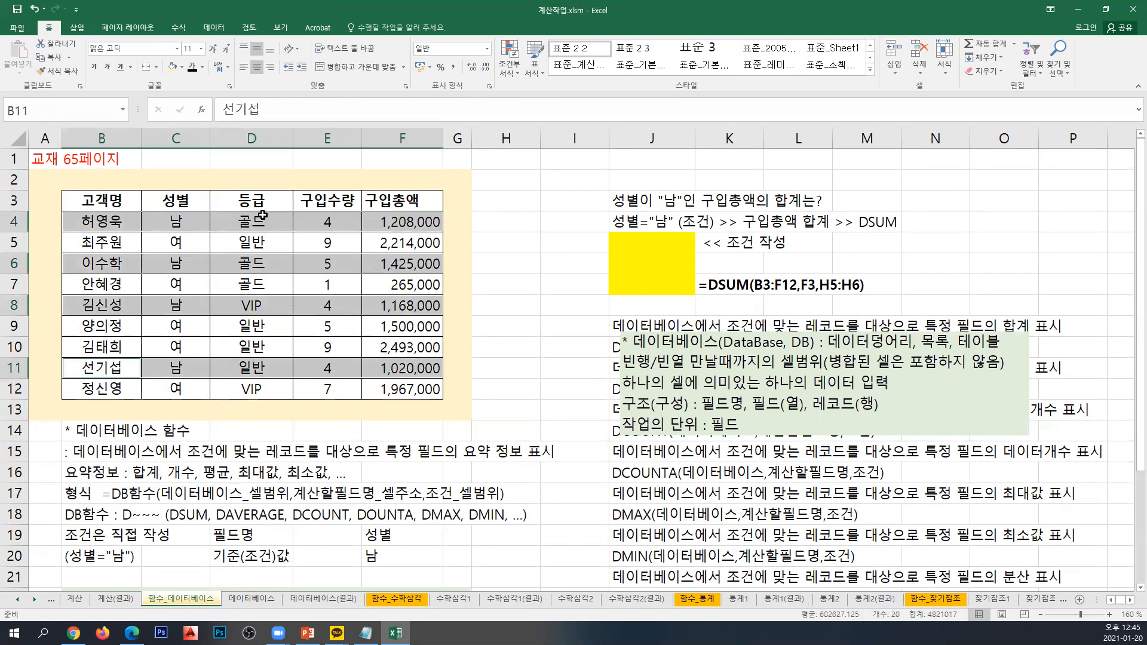
click(182, 67)
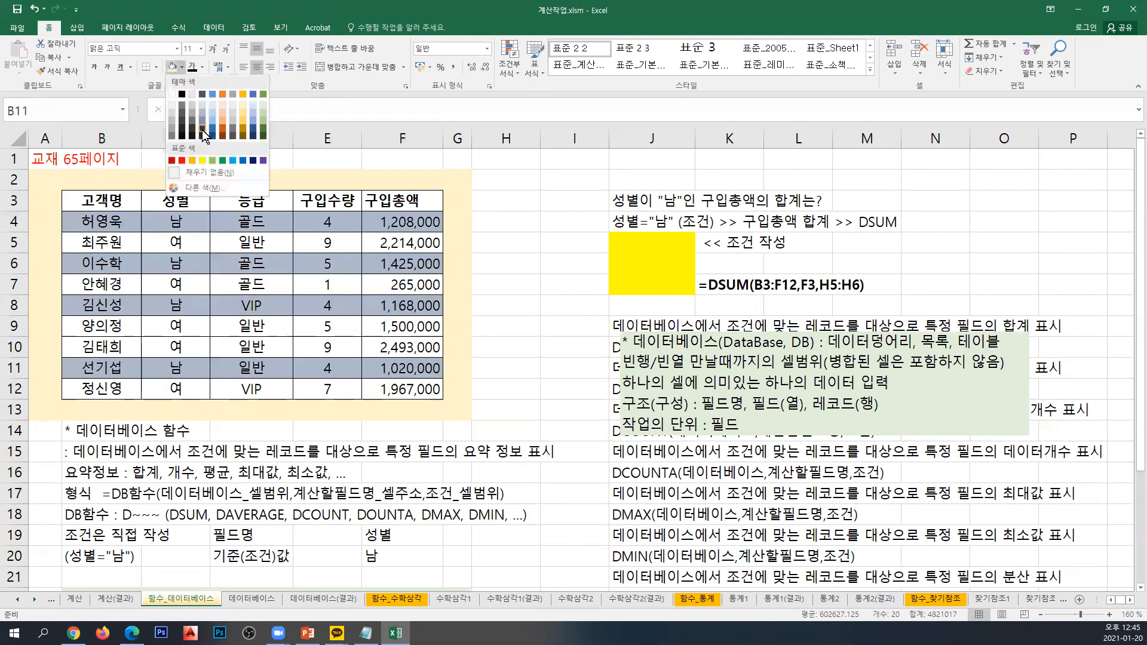
click(203, 161)
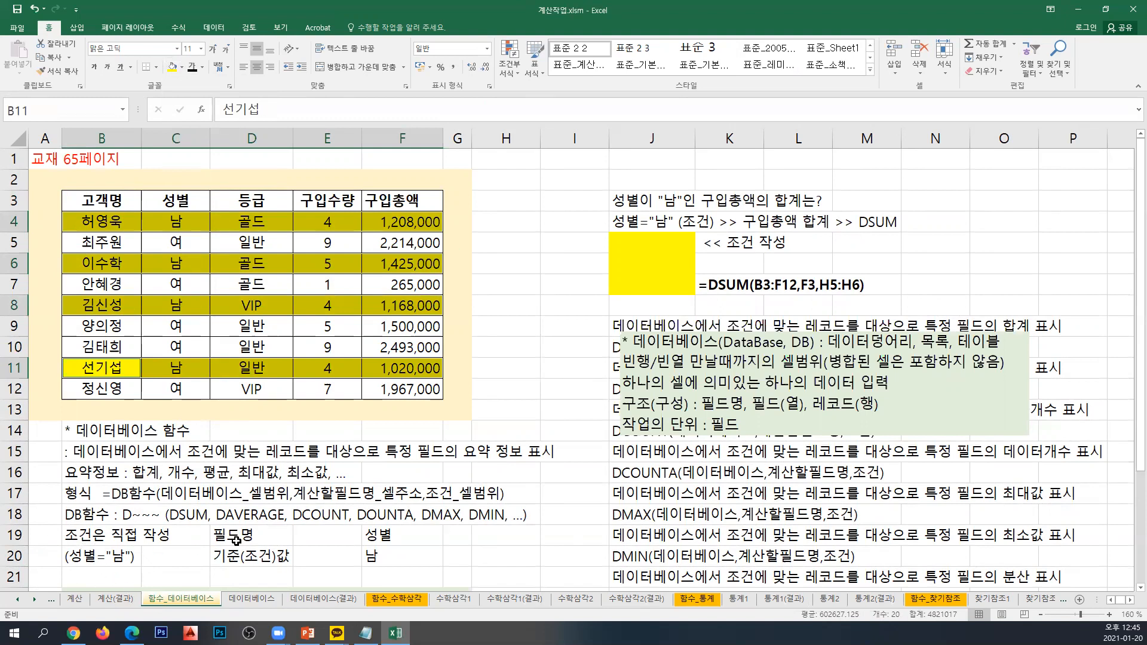
Select the criteria layout cells D19 and D20, and the example cells F19 and F20, to point out field name above criterion value.
click(242, 536)
click(264, 562)
click(389, 535)
click(387, 554)
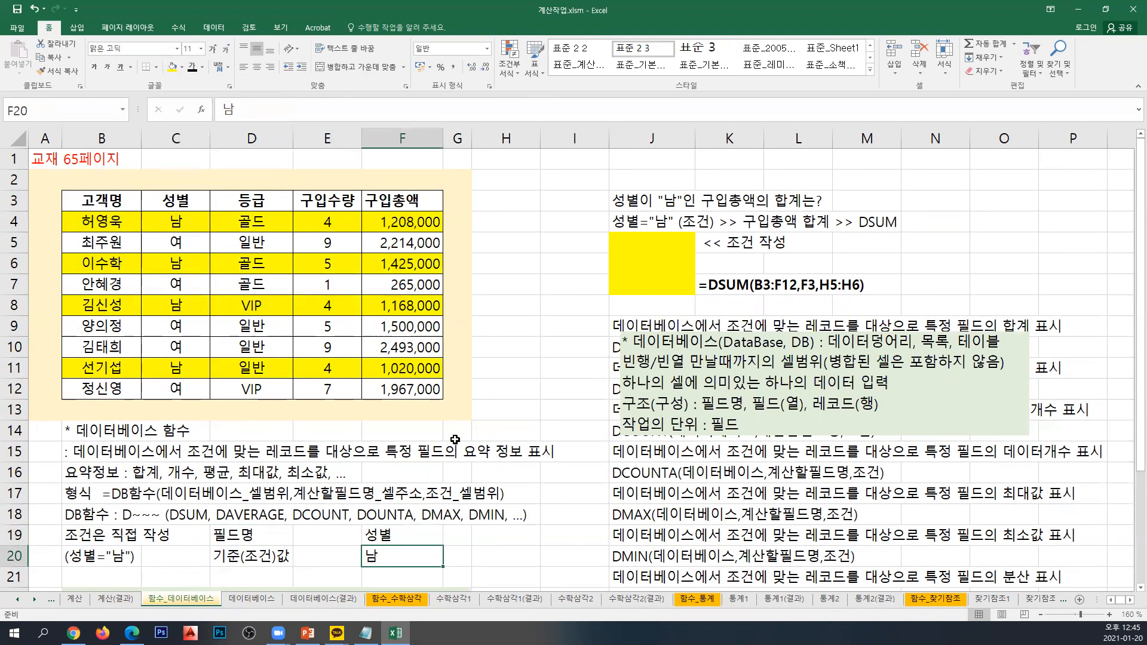
click(397, 535)
click(391, 560)
Enter the DSUM criteria in the yellow cells, with 성별 in J5 and 남 in J6.
click(671, 248)
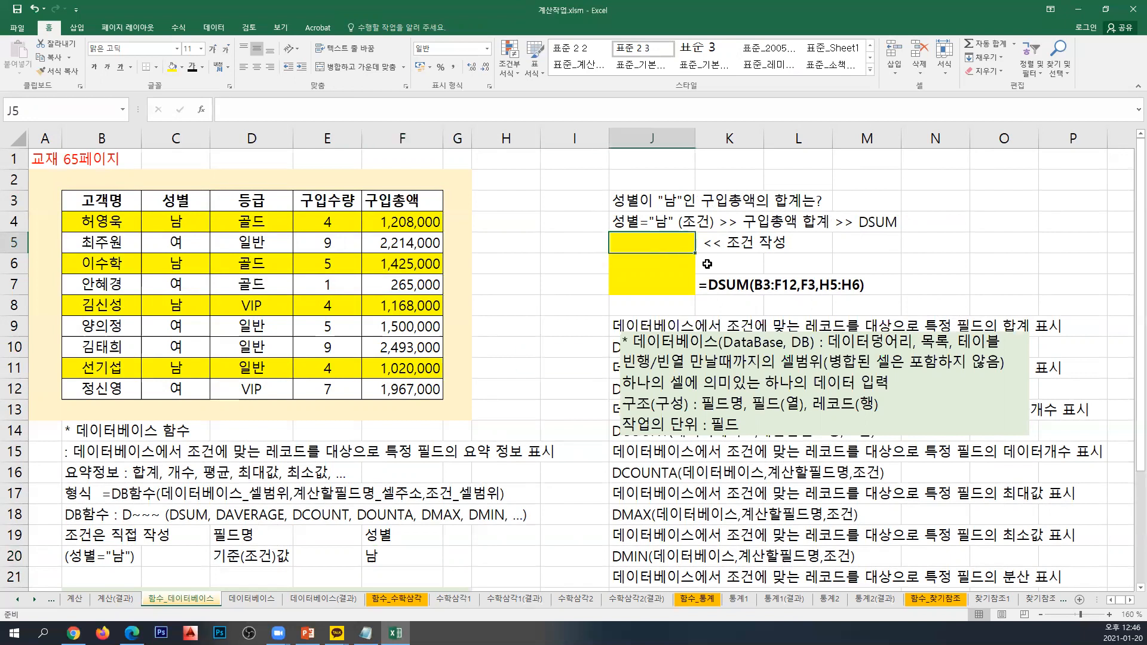
text(성별)
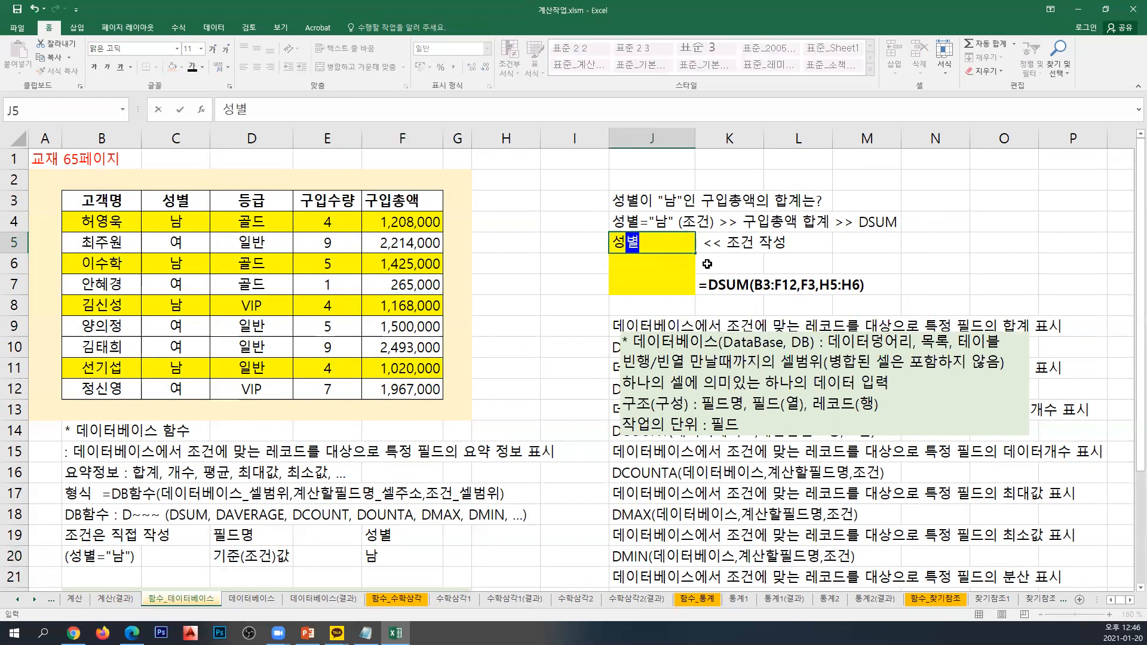
key(Return)
text(남)
key(Return)
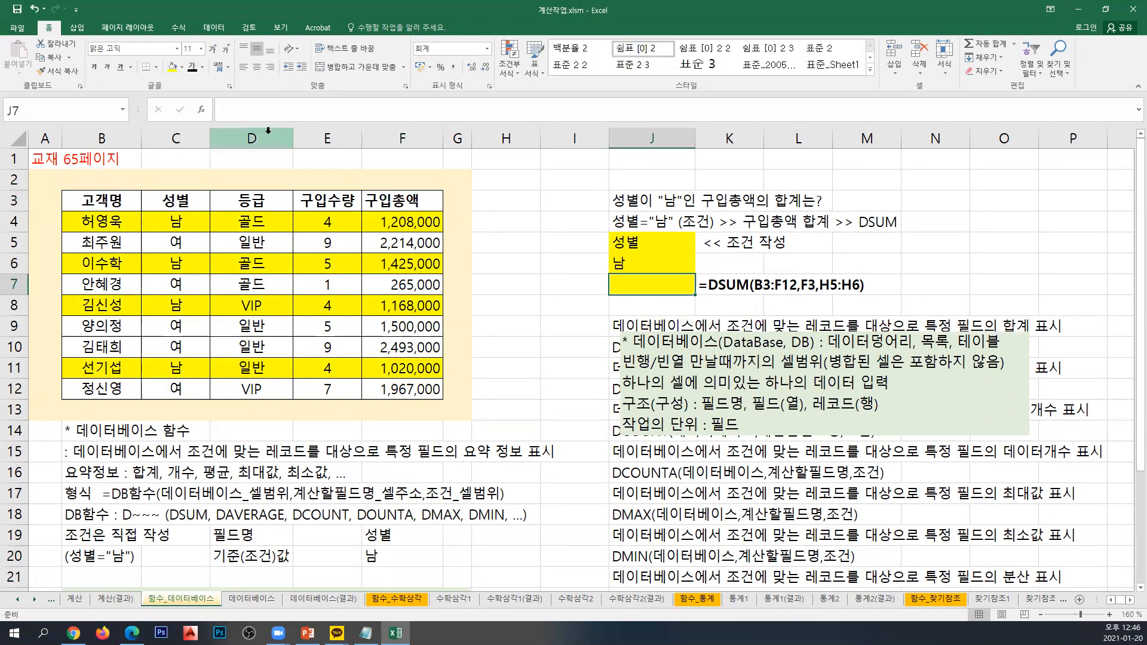
Start inserting a function in J7, move the function wizard over the customer table and browse the full function list towards DSUM.
click(76, 27)
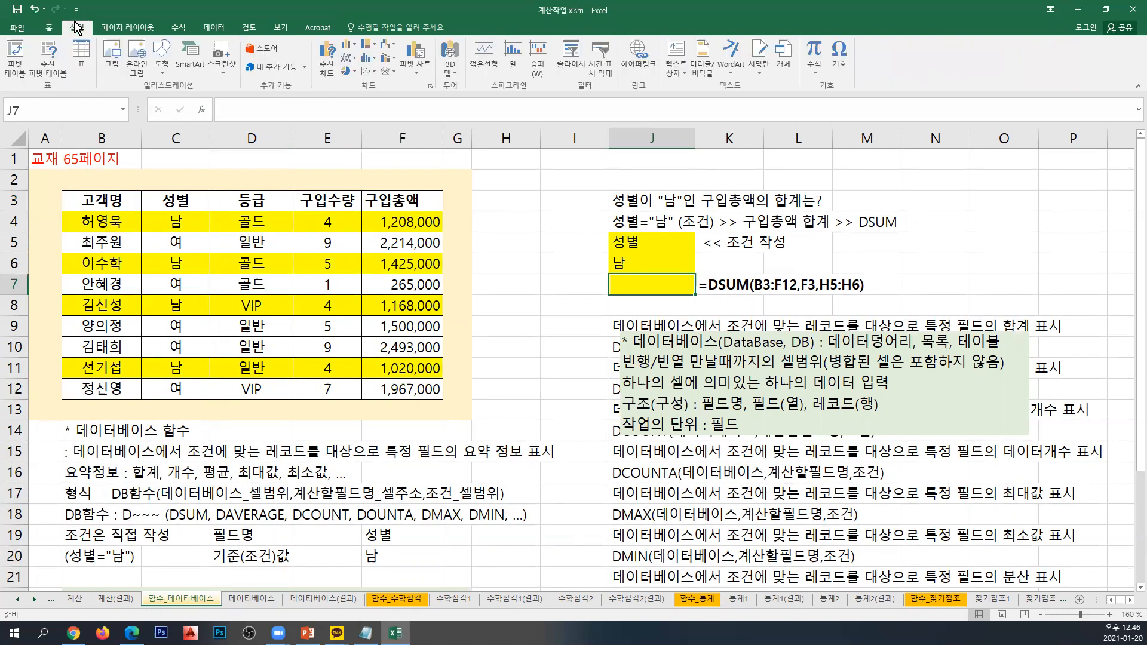
click(179, 28)
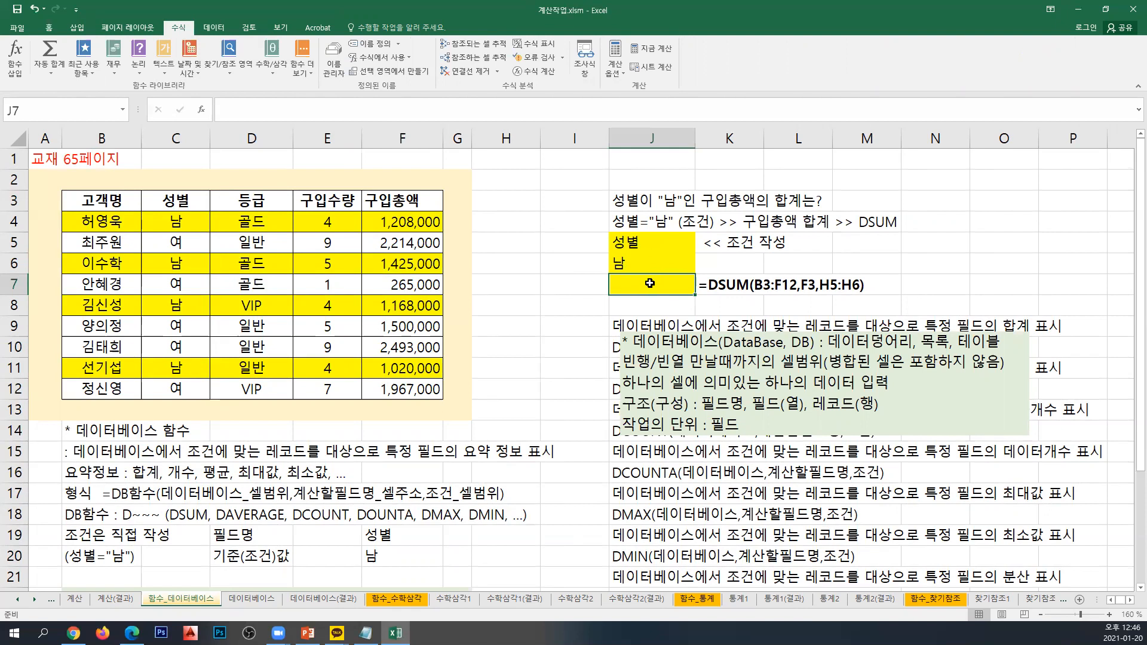
click(16, 66)
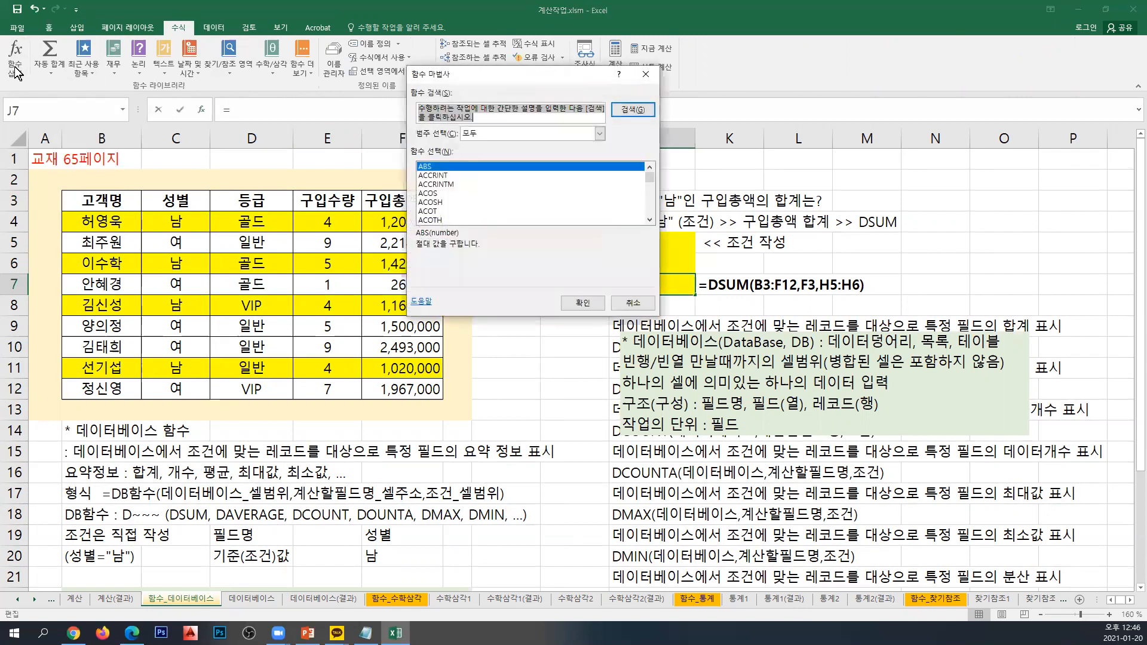
drag(457, 74, 301, 118)
scroll(322, 262, down, 4)
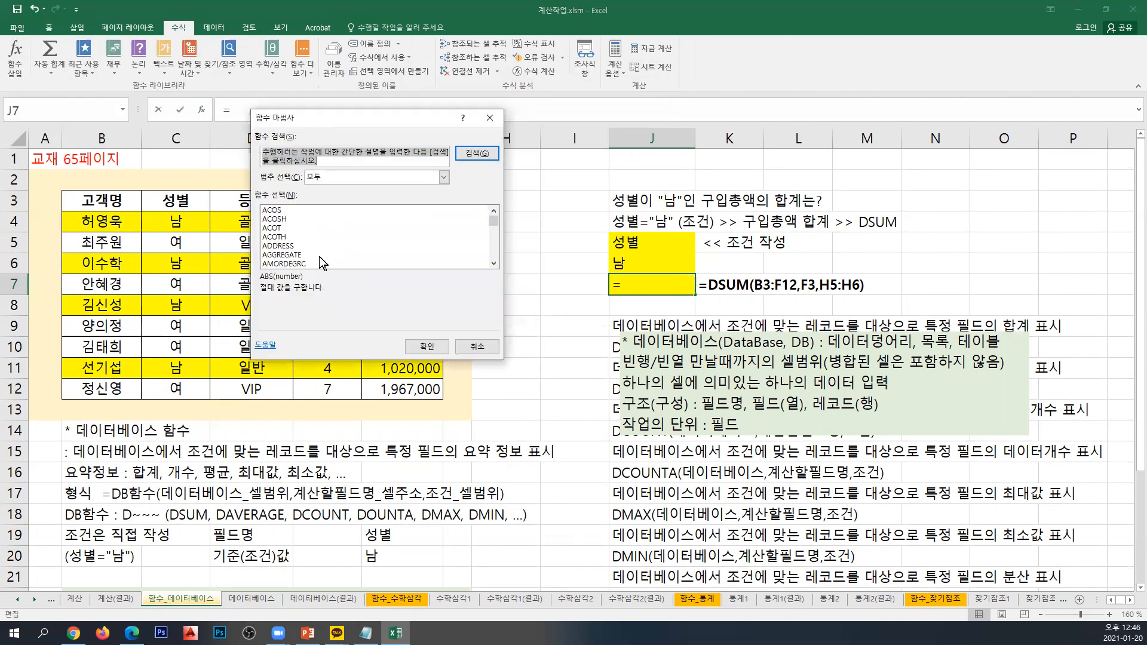
scroll(322, 262, down, 15)
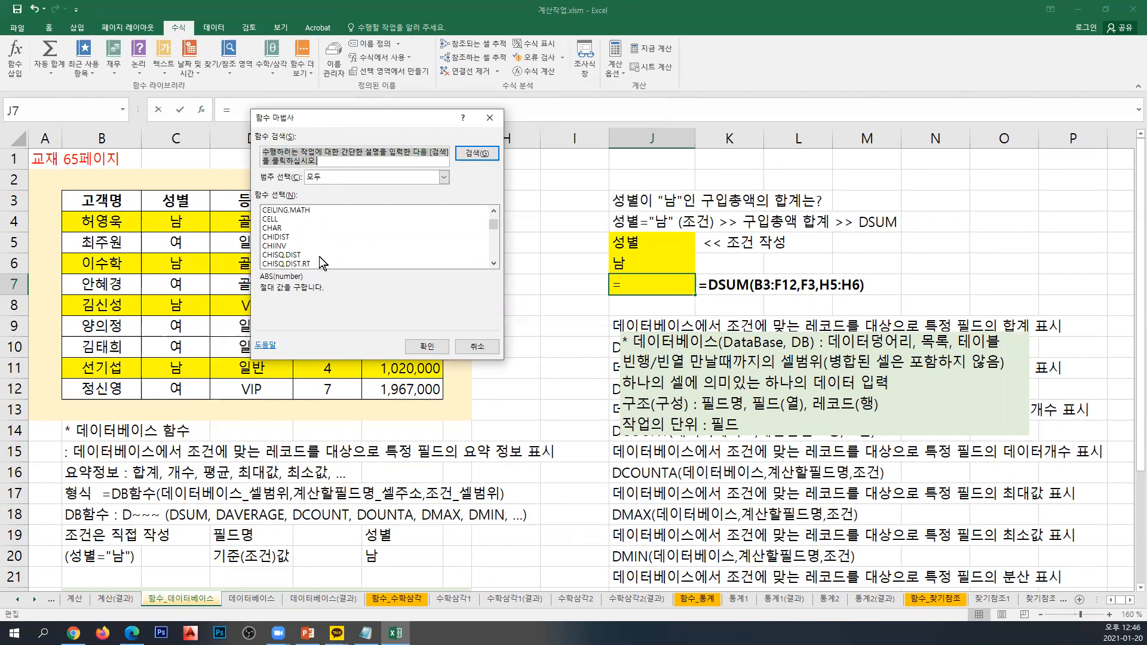
scroll(323, 263, down, 3)
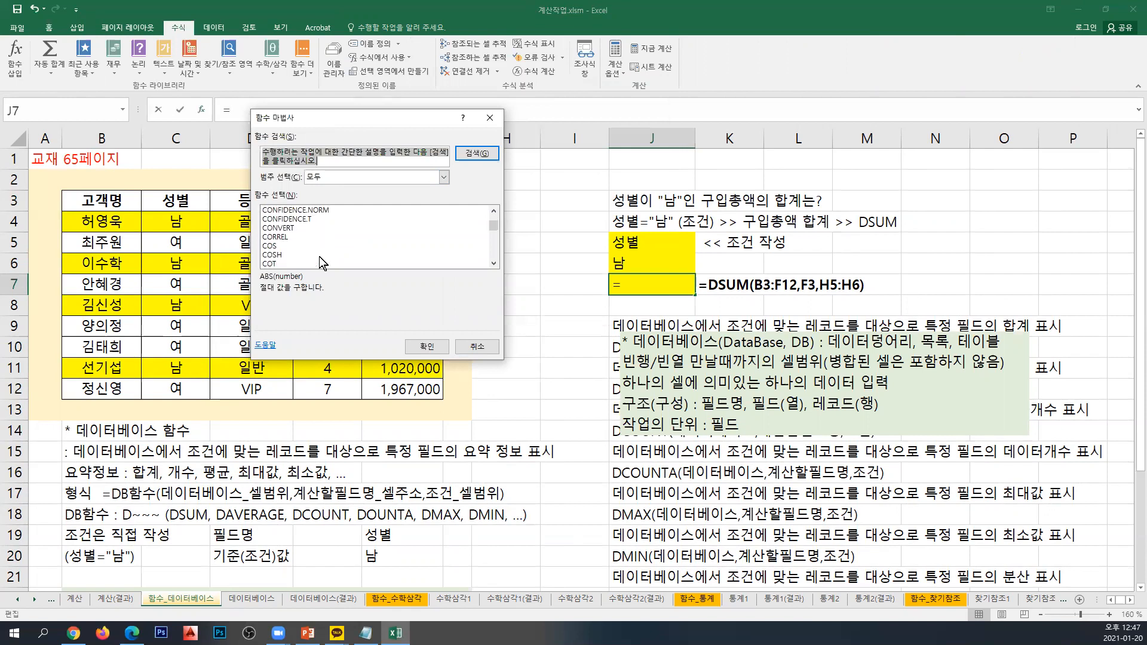
scroll(323, 263, down, 13)
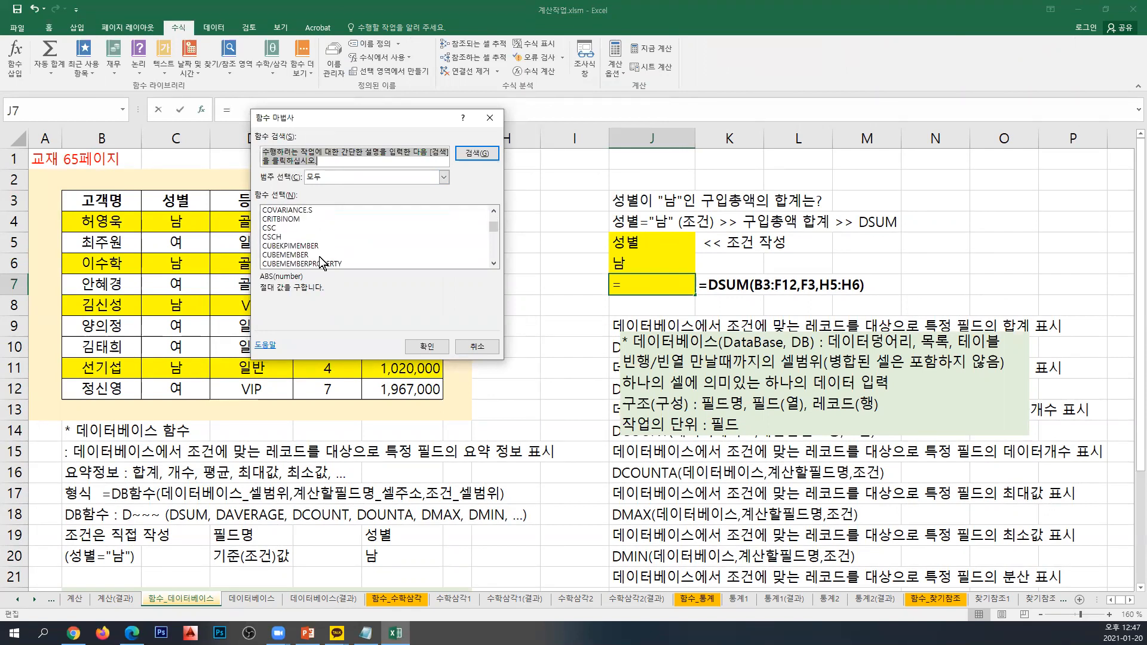
Choose the DSUM function for cell J7 and move its arguments dialog clear of the customer table.
scroll(323, 263, down, 5)
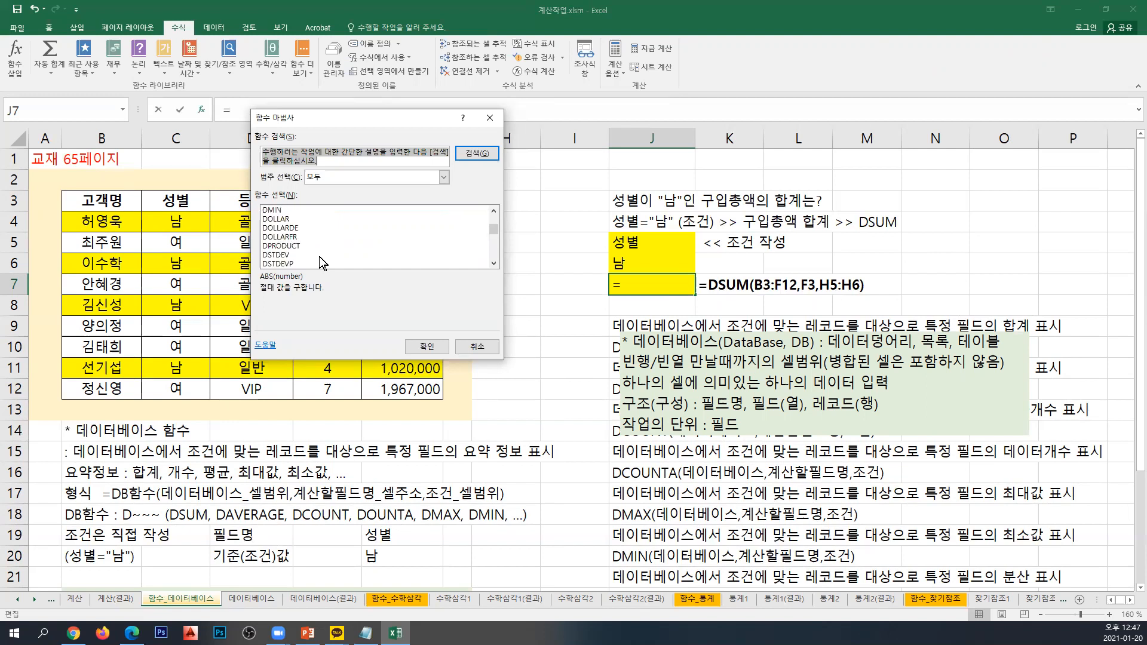
scroll(323, 263, down, 2)
click(281, 218)
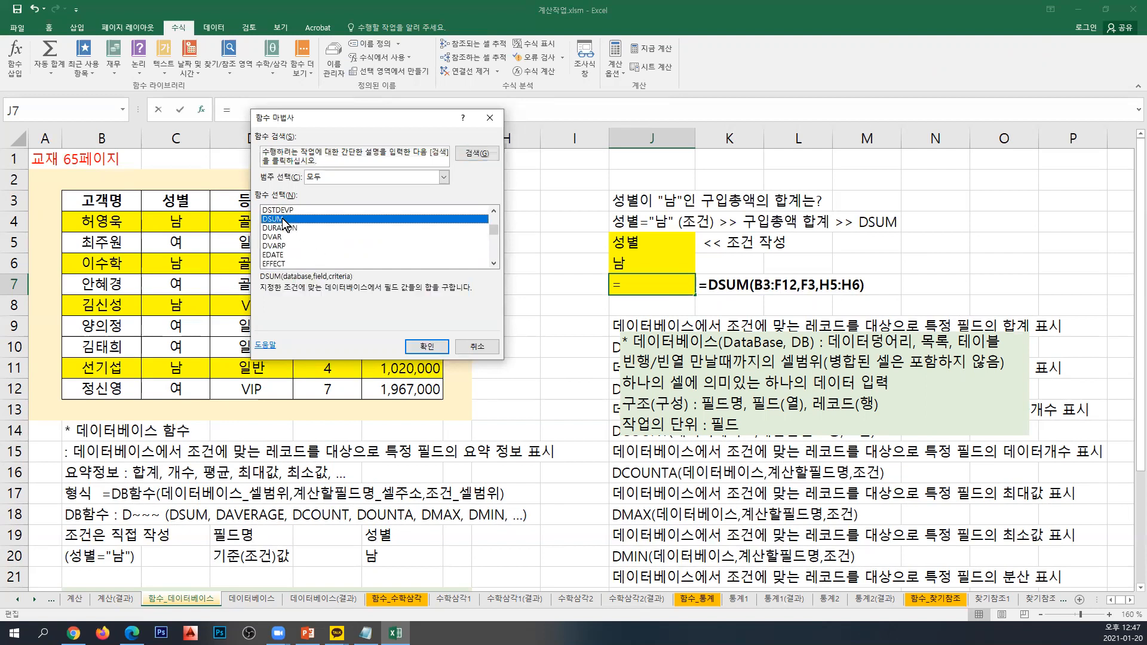
click(426, 348)
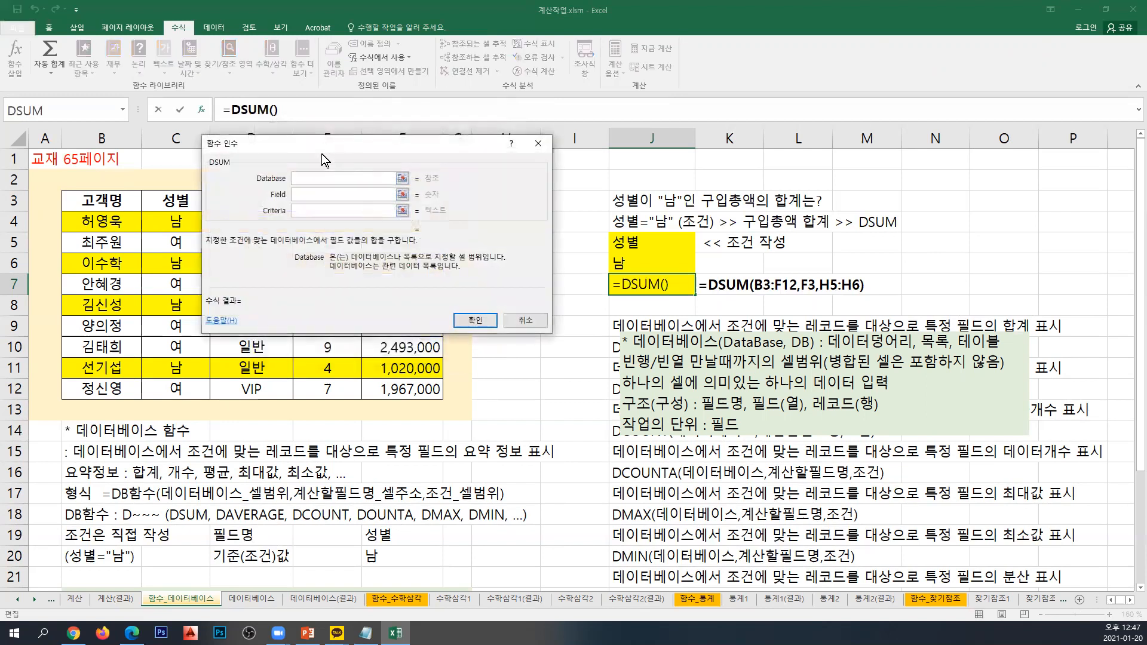
drag(321, 153, 629, 326)
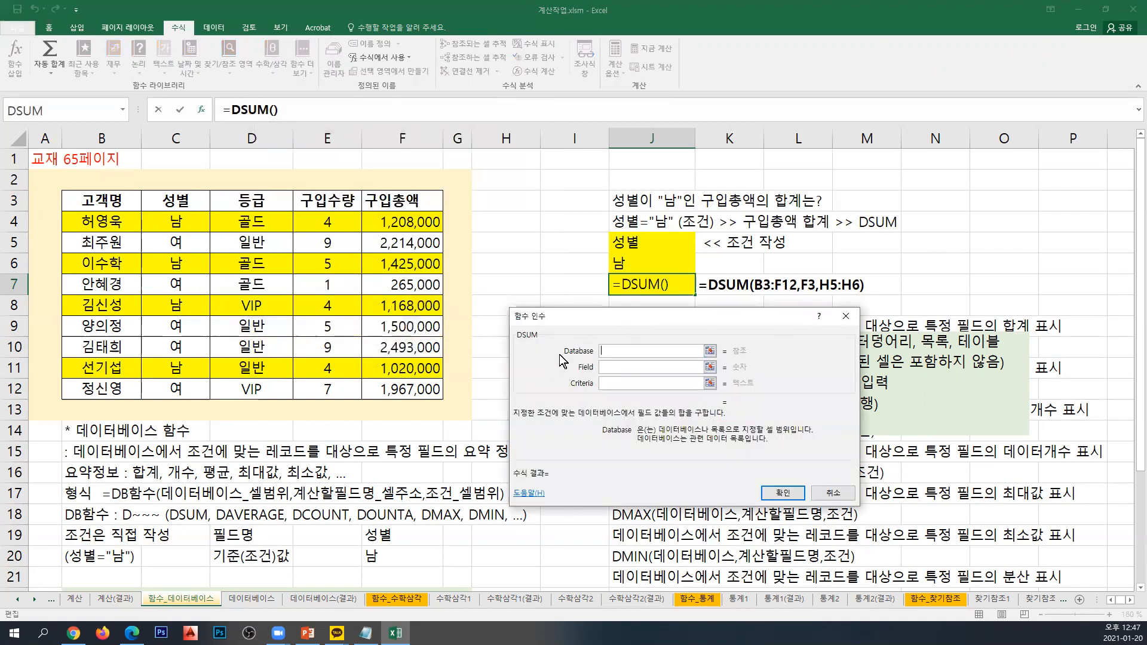
Complete the DSUM formula in J7 with database B3:F12, field F3 and criteria J5:J6.
click(122, 207)
drag(122, 207, 421, 391)
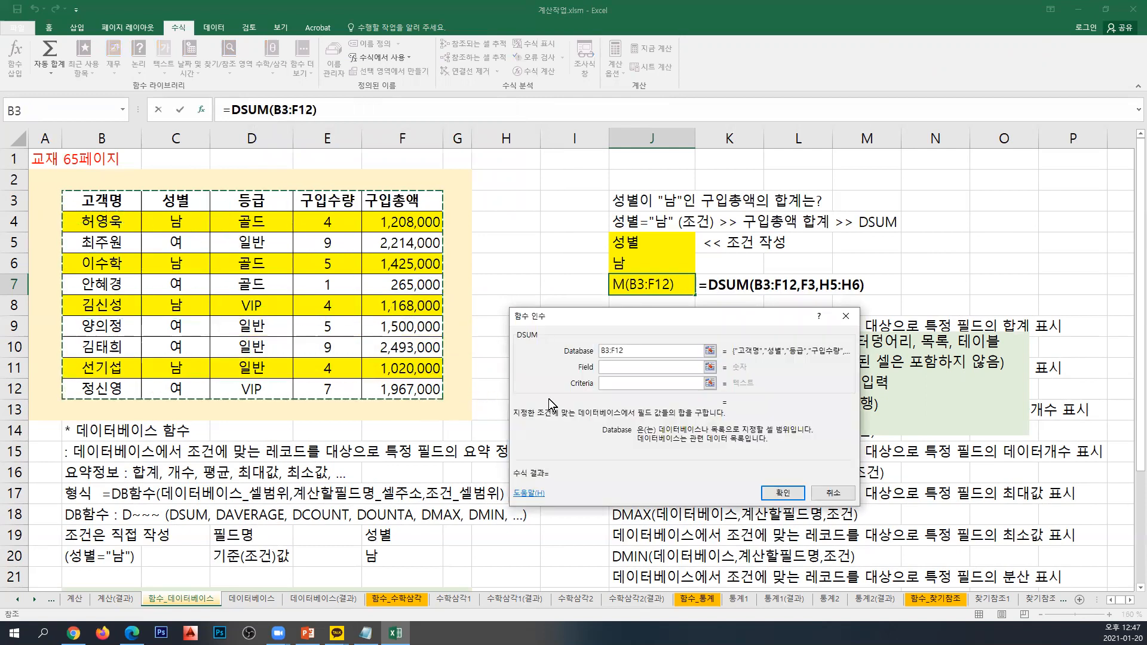
click(615, 369)
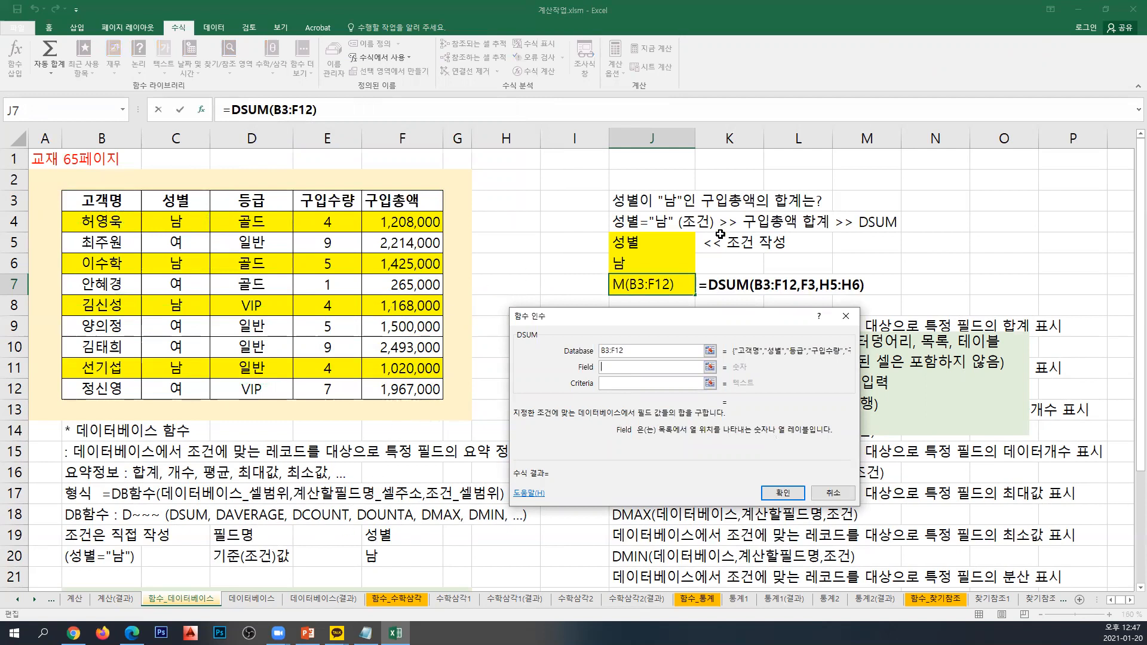
click(415, 203)
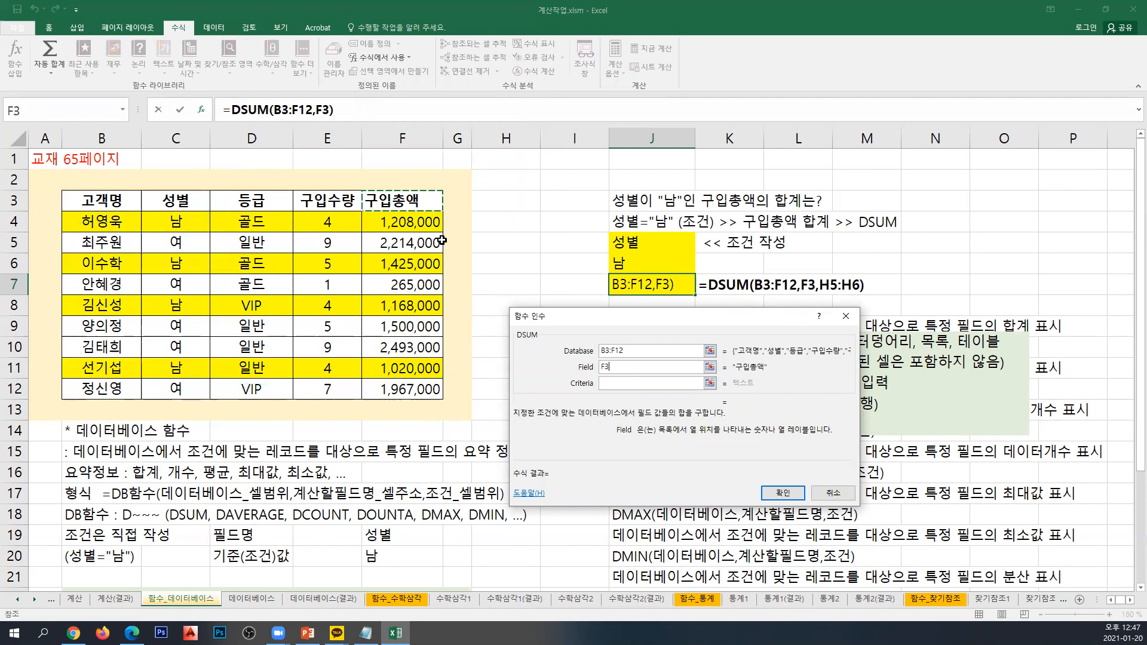
click(621, 381)
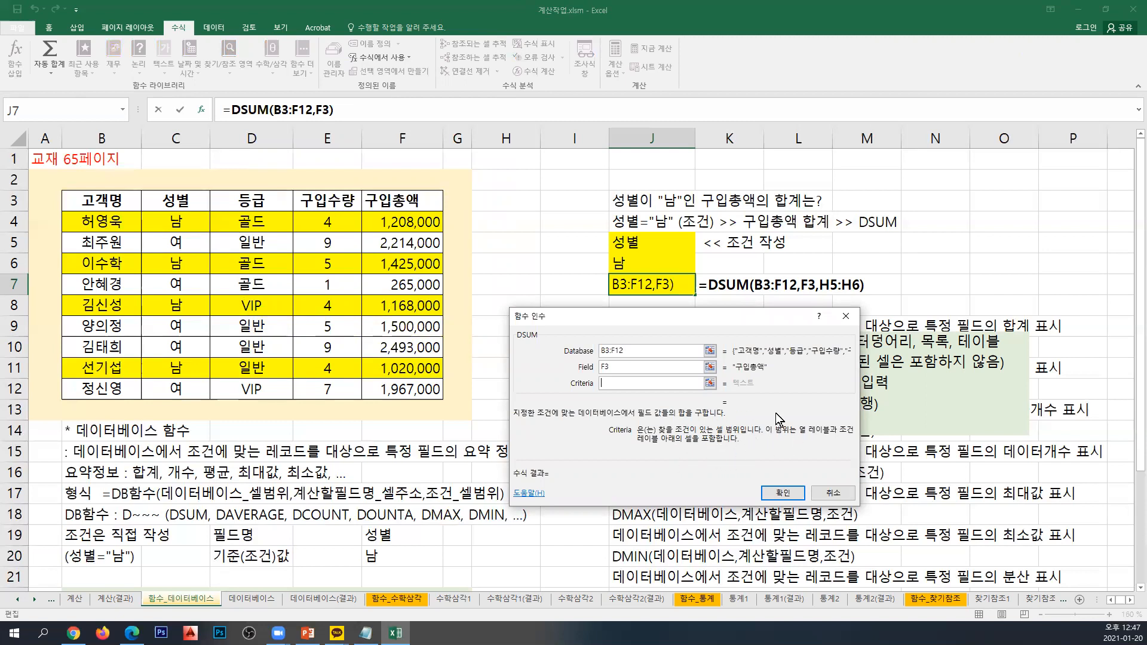
drag(669, 246, 662, 271)
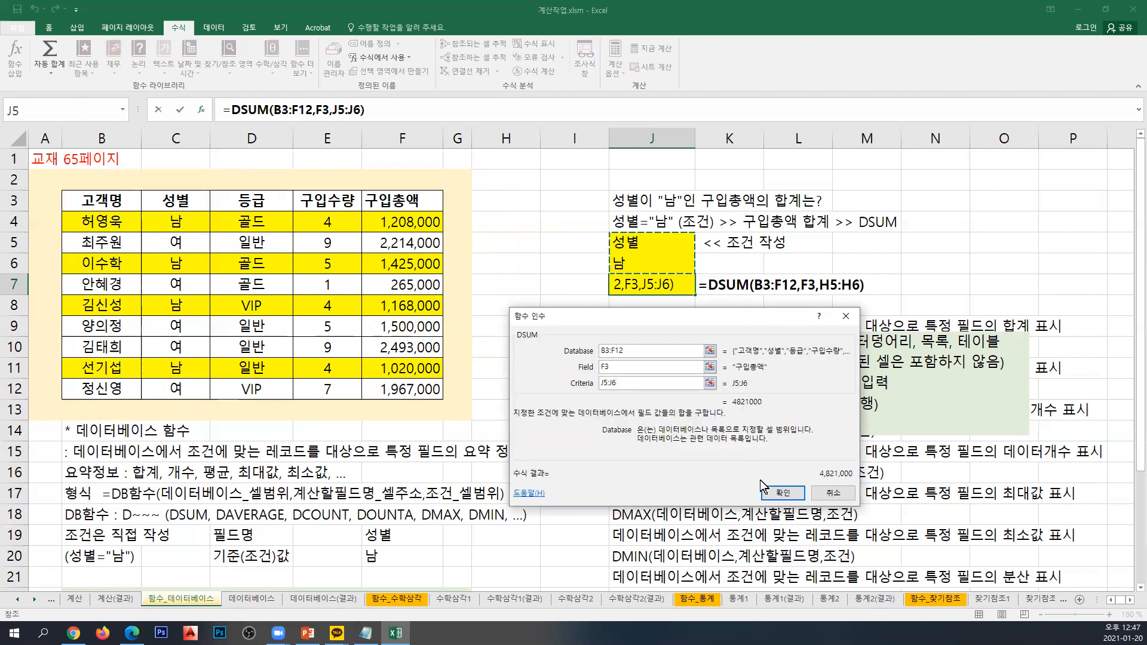
click(777, 495)
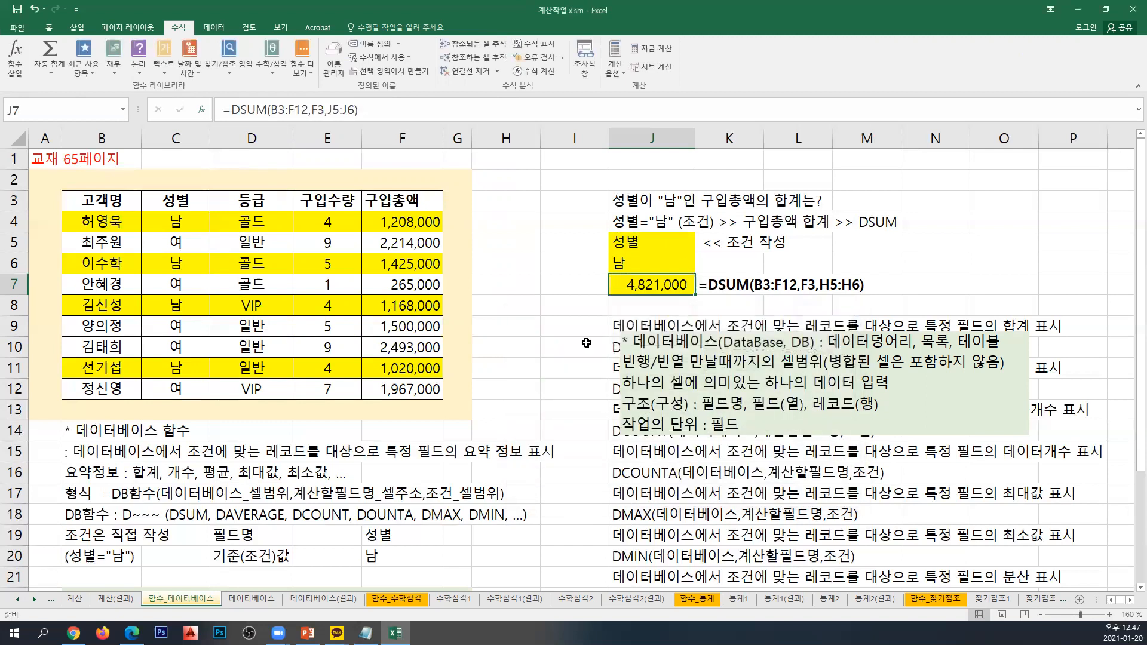
Center the 구입총액 heading in cell F3 horizontally.
click(406, 204)
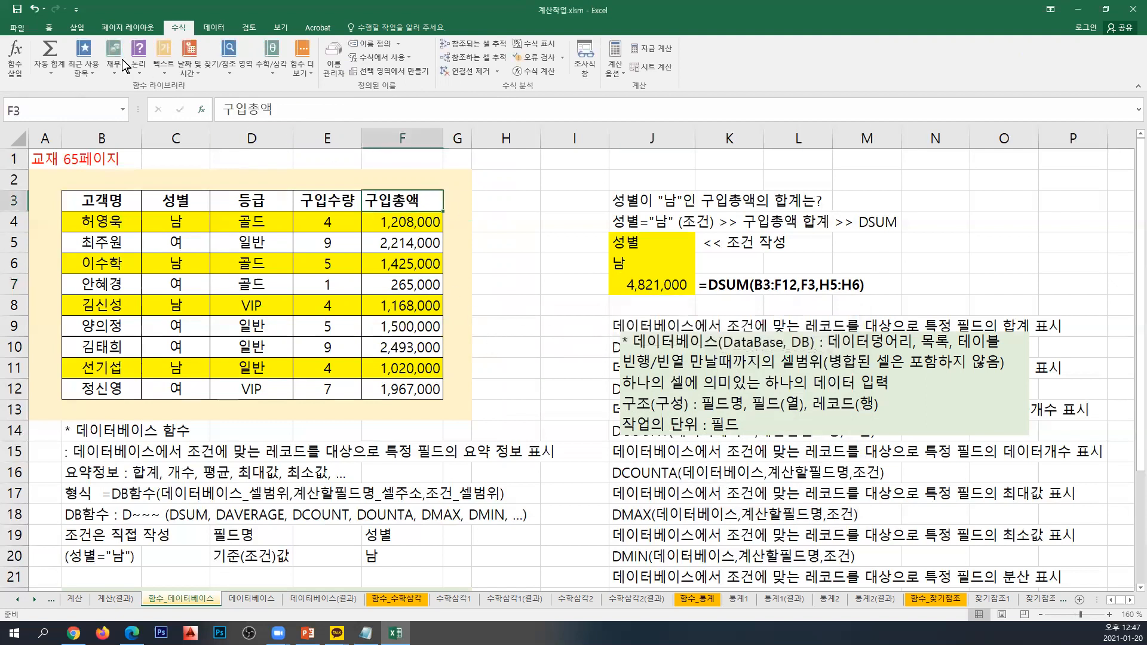
click(48, 28)
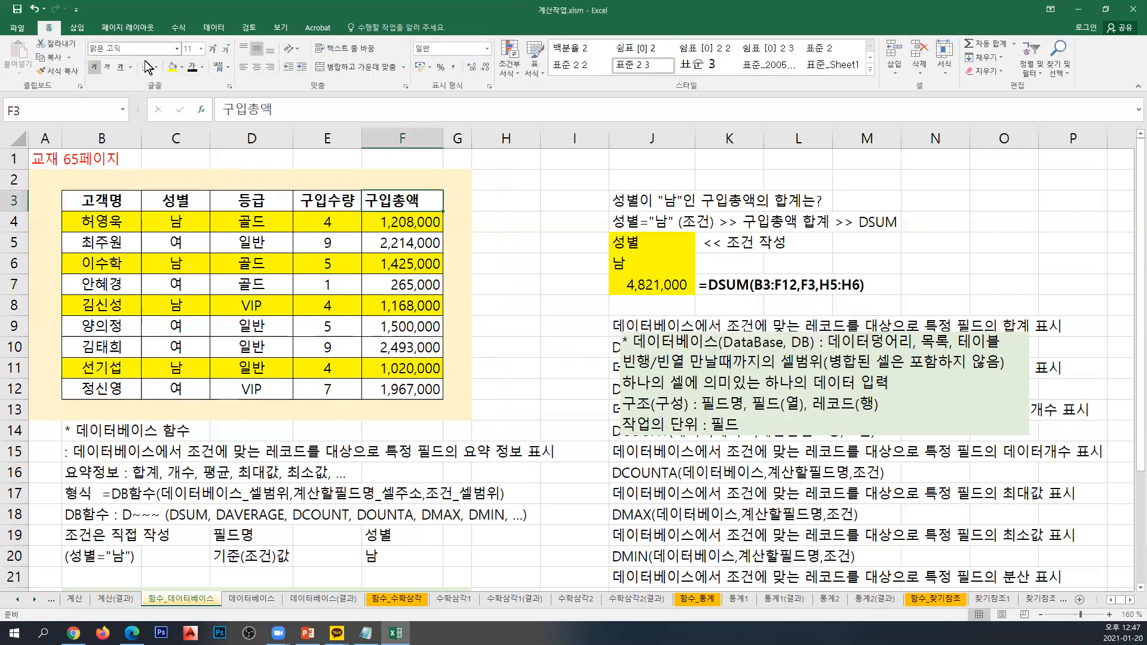
click(256, 67)
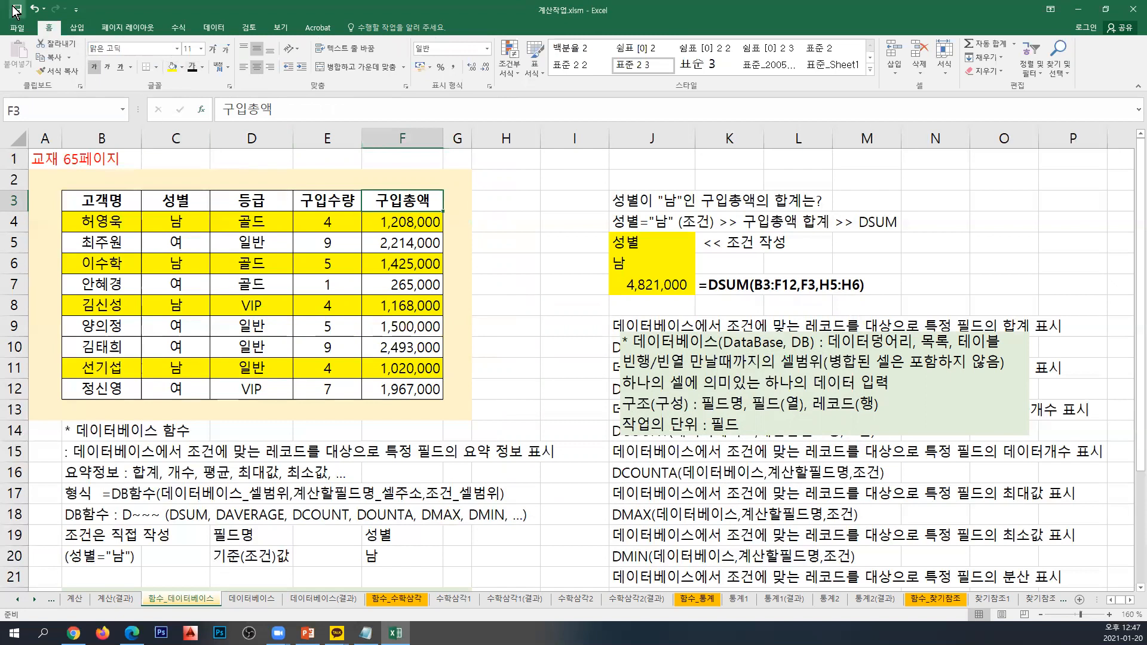
click(578, 271)
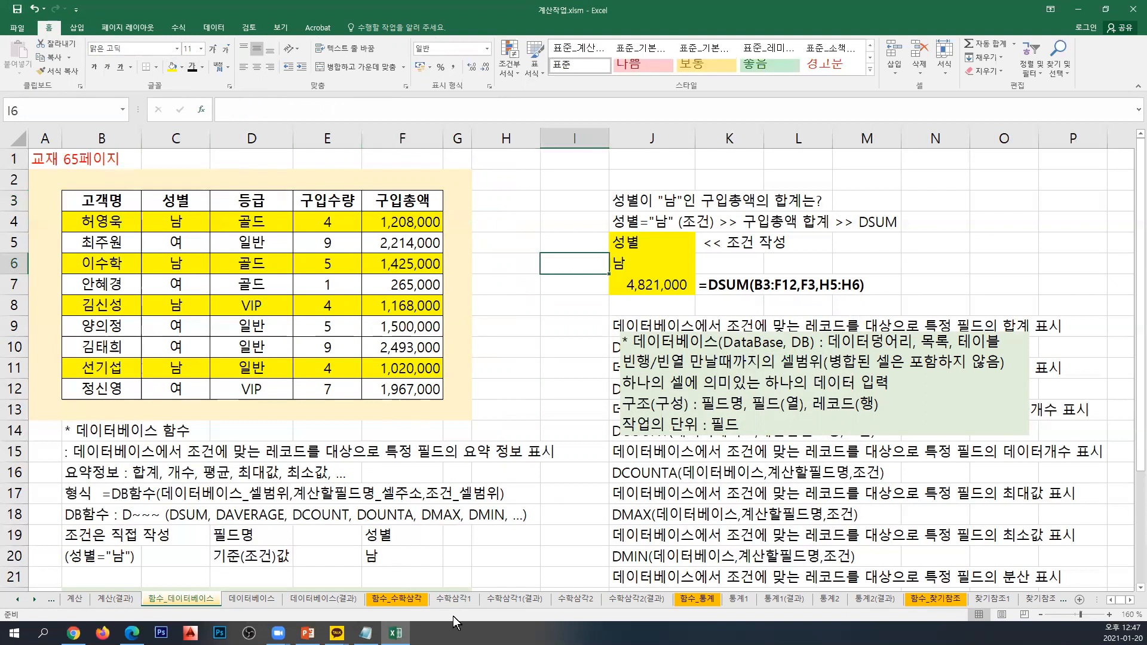
Copy the peach-coloured note about cell reference types from the 수식및함수 sheet.
click(454, 599)
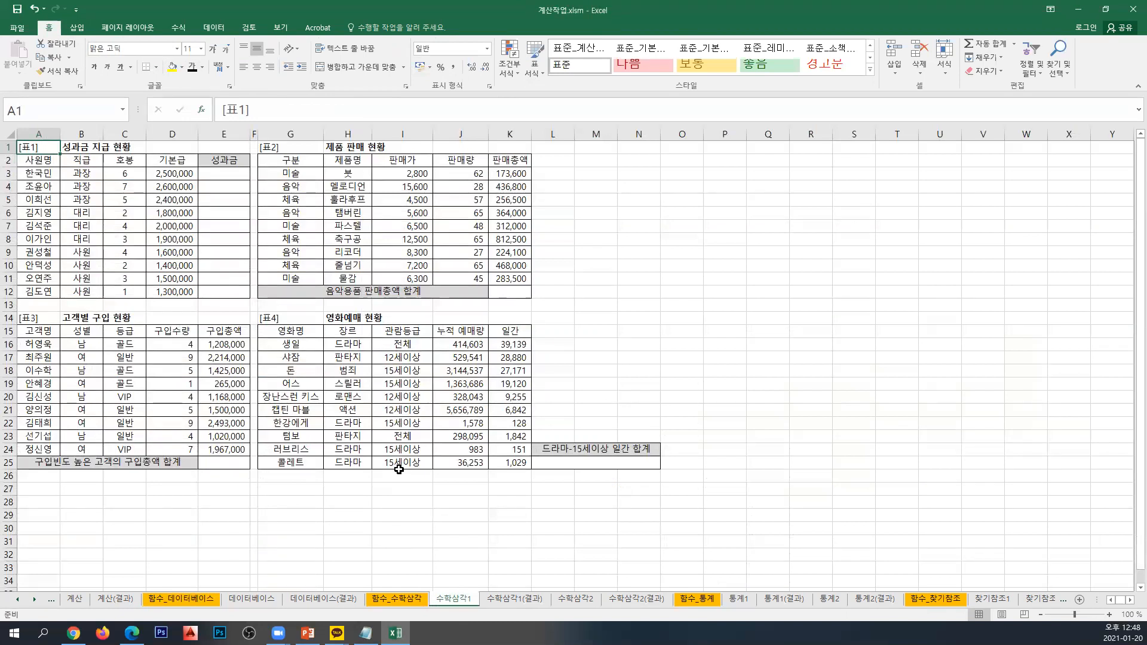
click(76, 602)
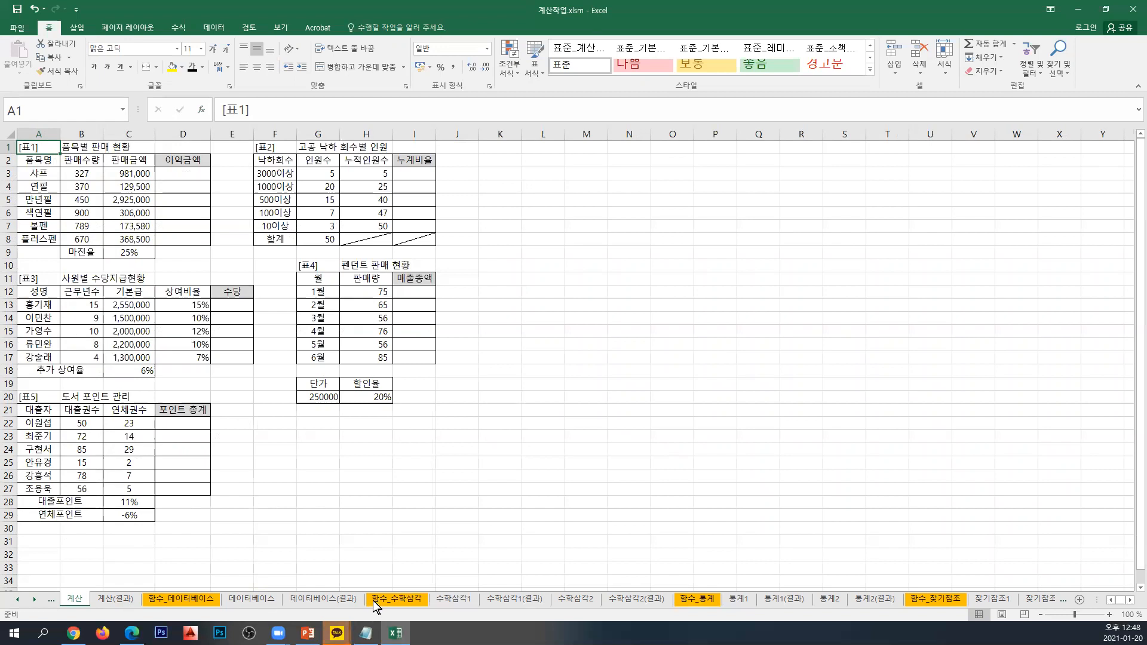
click(17, 599)
click(17, 599)
click(167, 599)
scroll(316, 445, up, 5)
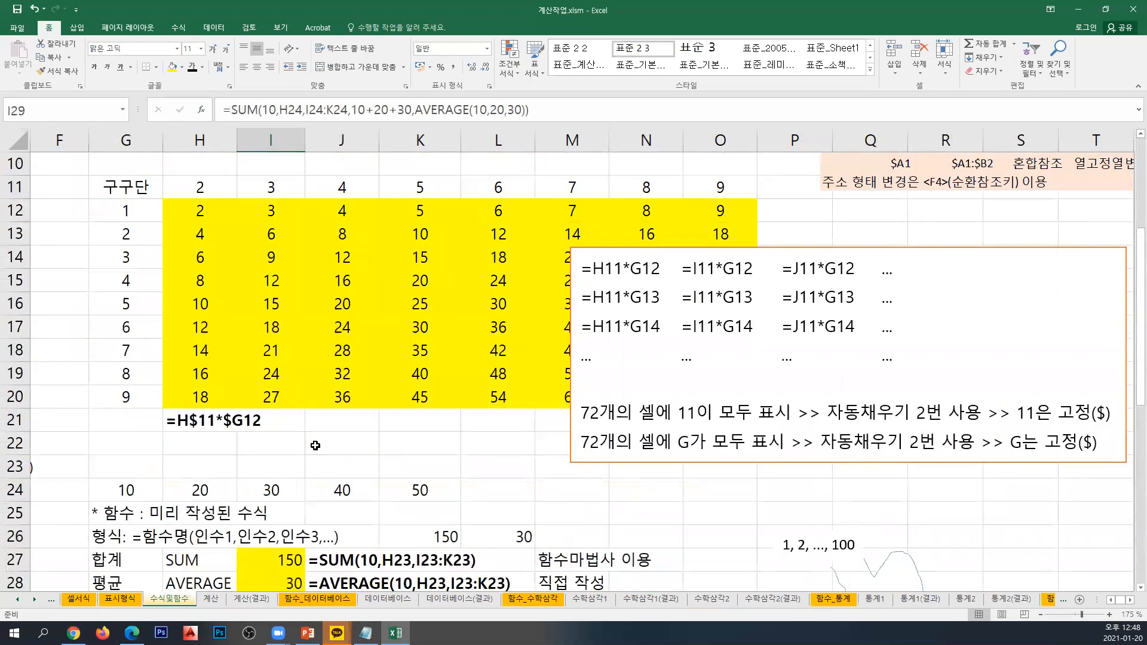
click(862, 182)
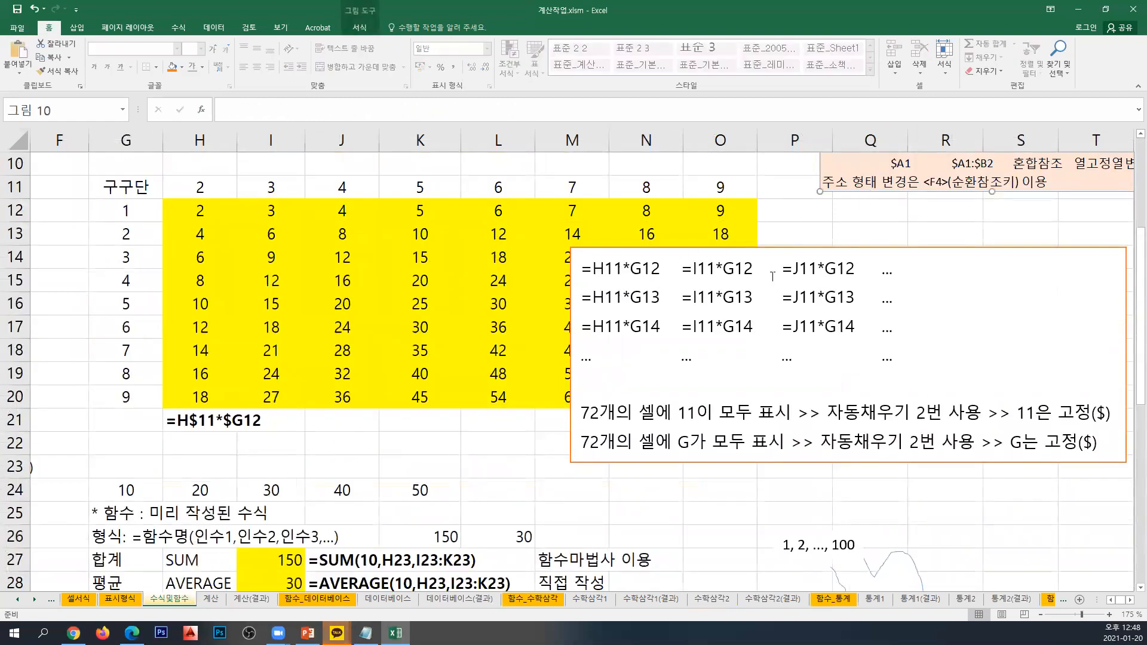
Reduce the workbook window from full screen and enter 교재 63페이지 in cell D20 of the 계산 sheet.
click(1105, 9)
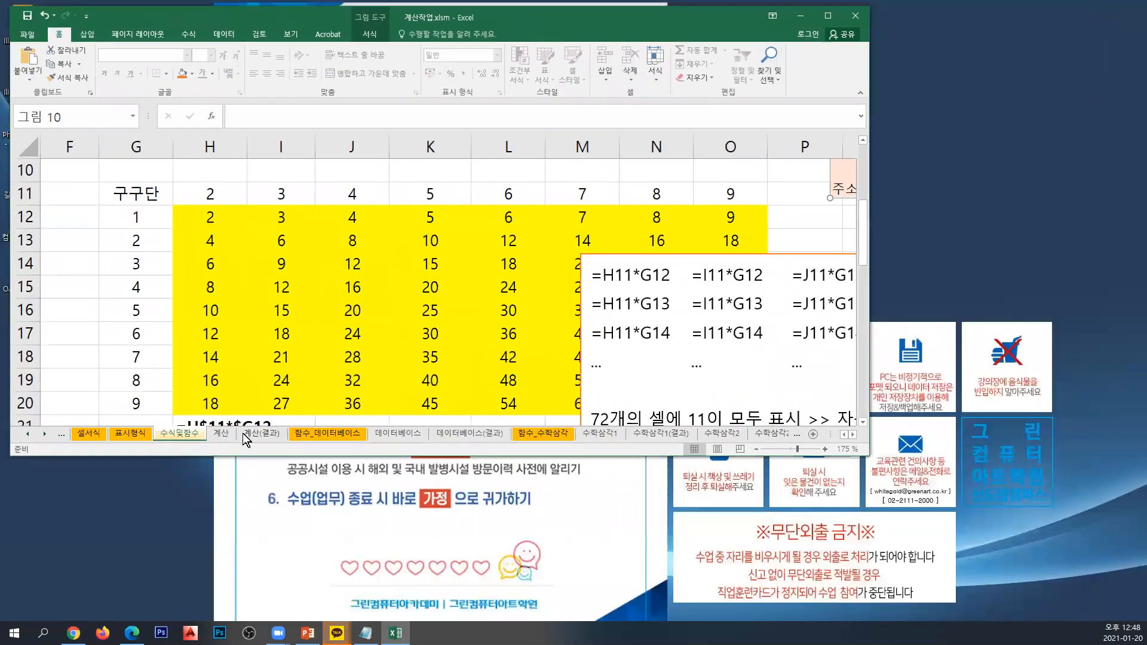
click(222, 434)
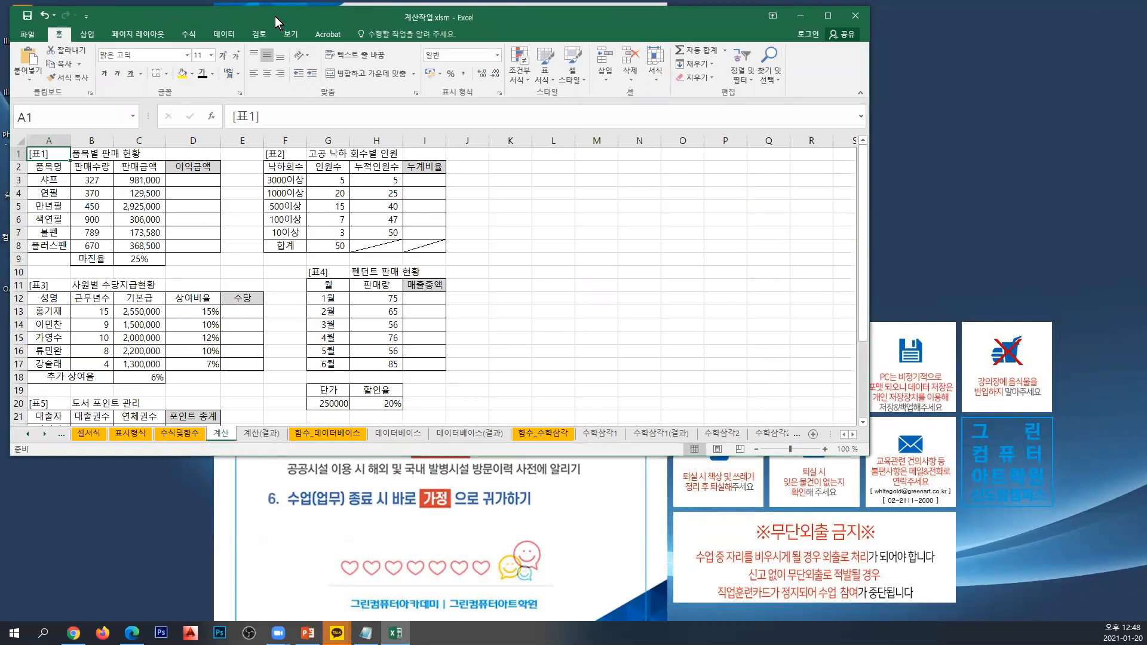
scroll(288, 302, down, 3)
scroll(287, 305, down, 1)
click(214, 247)
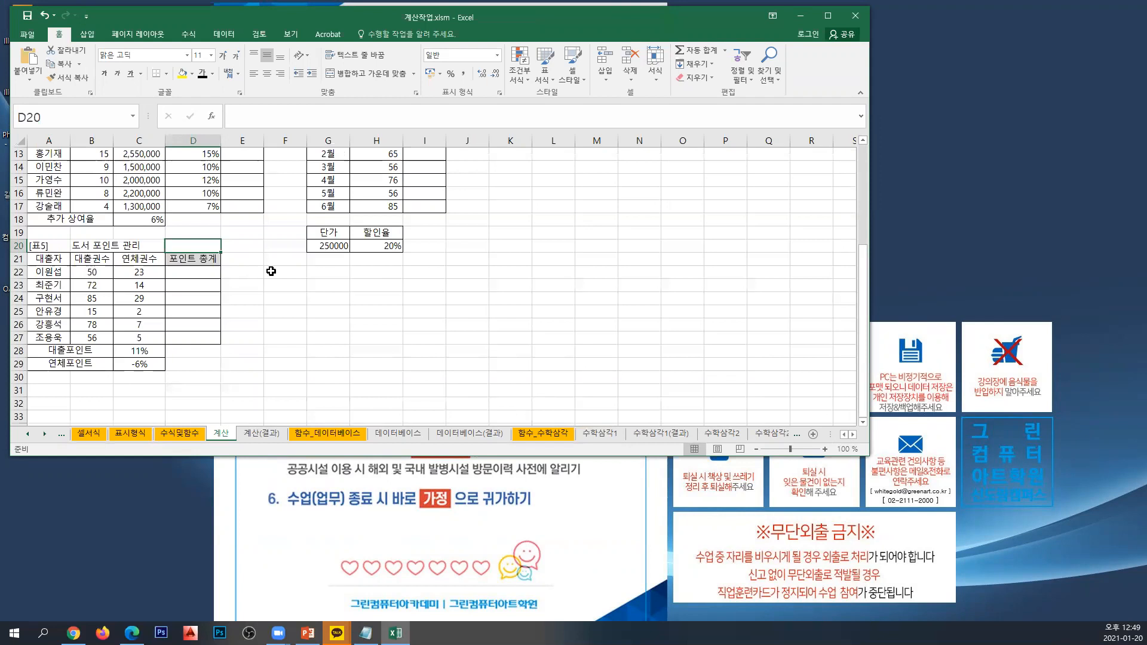
text(교재 63페이지)
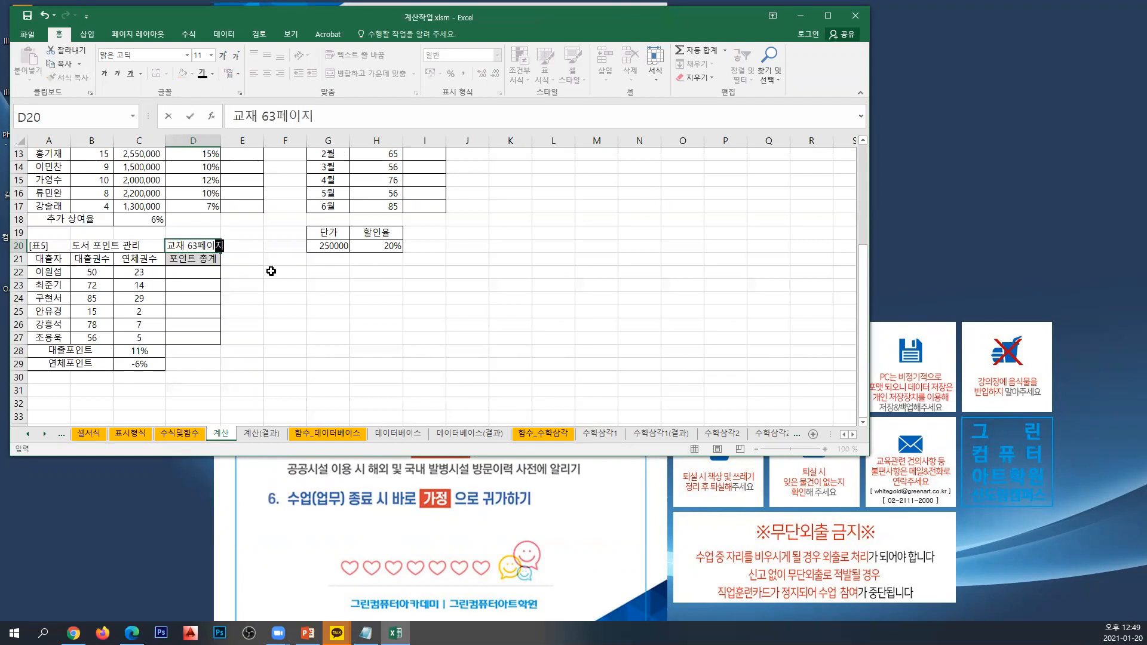
key(Return)
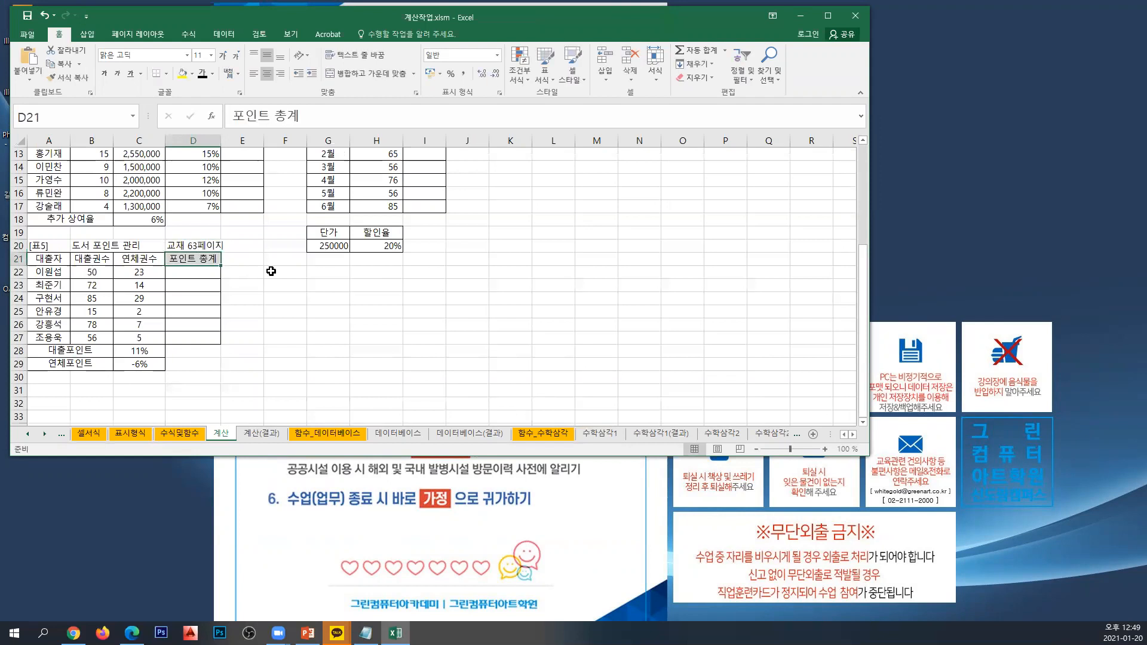
Colour the text of cell D20 red.
click(201, 245)
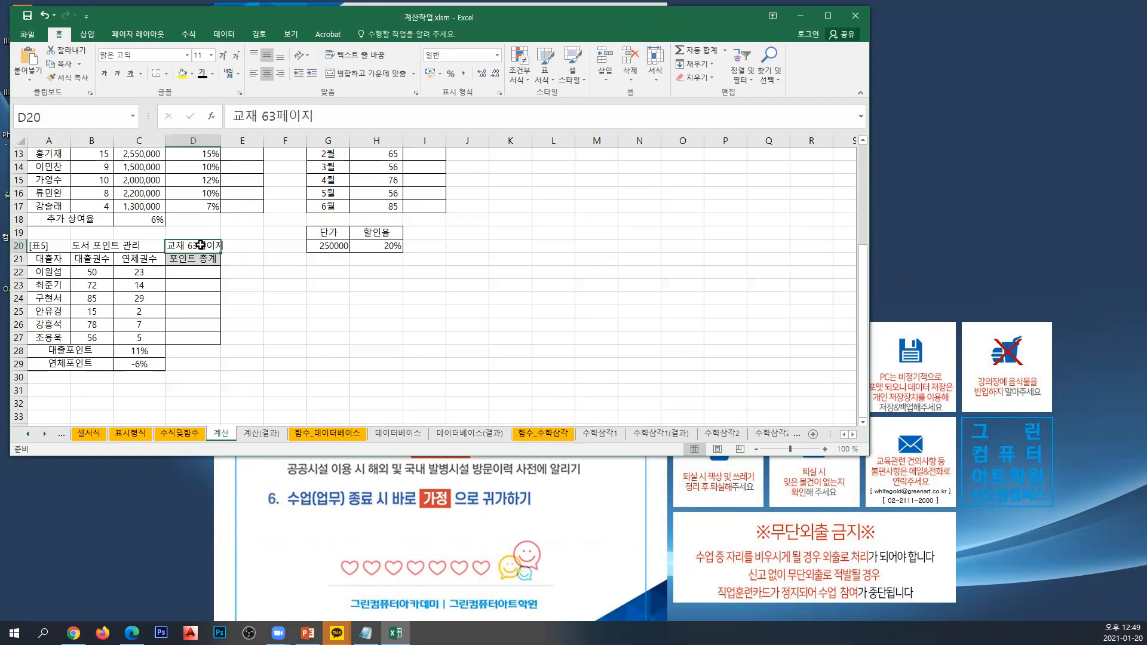
click(212, 73)
click(214, 180)
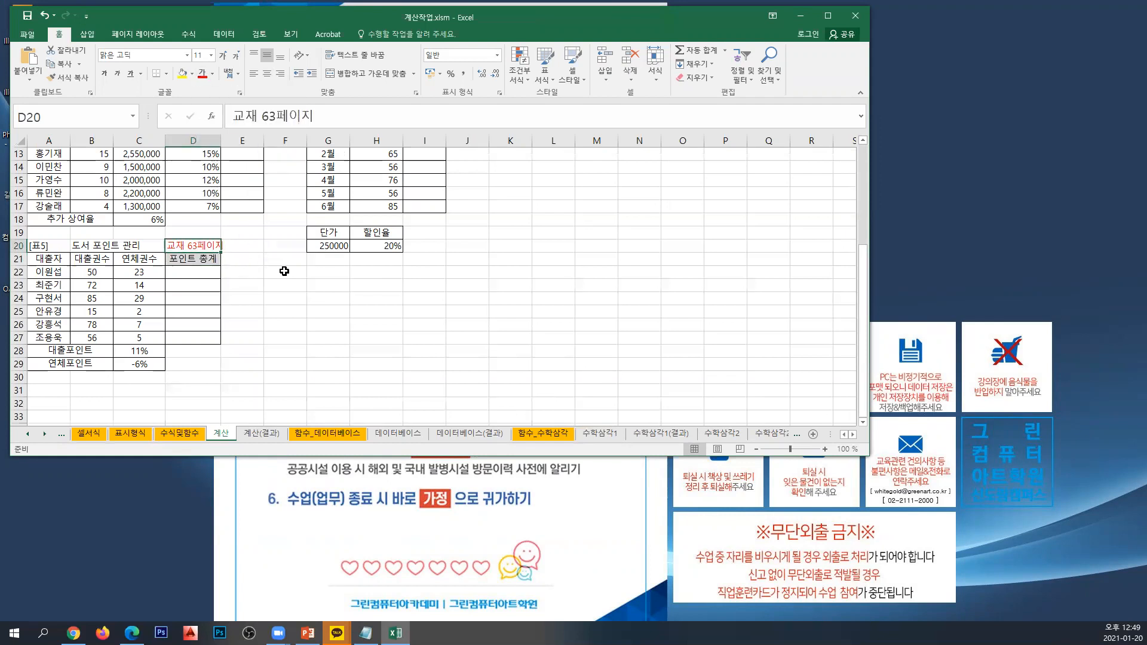
Paste the copied reference note at cell F19 and maximize the workbook window.
click(289, 234)
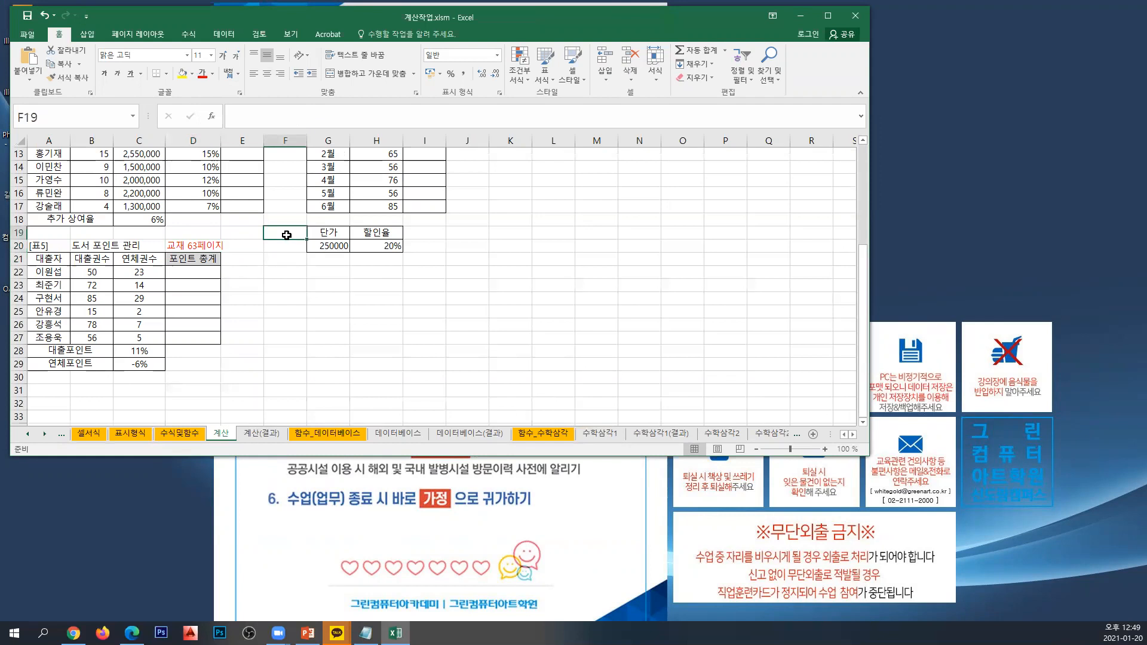
key(ctrl+v)
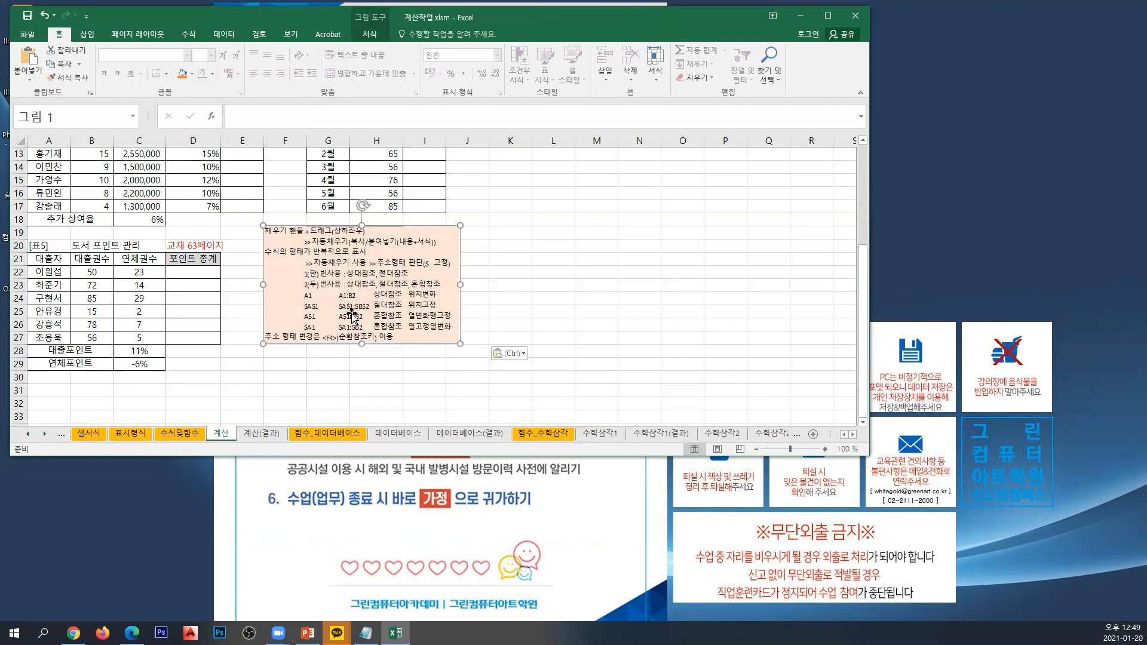
scroll(353, 316, up, 3)
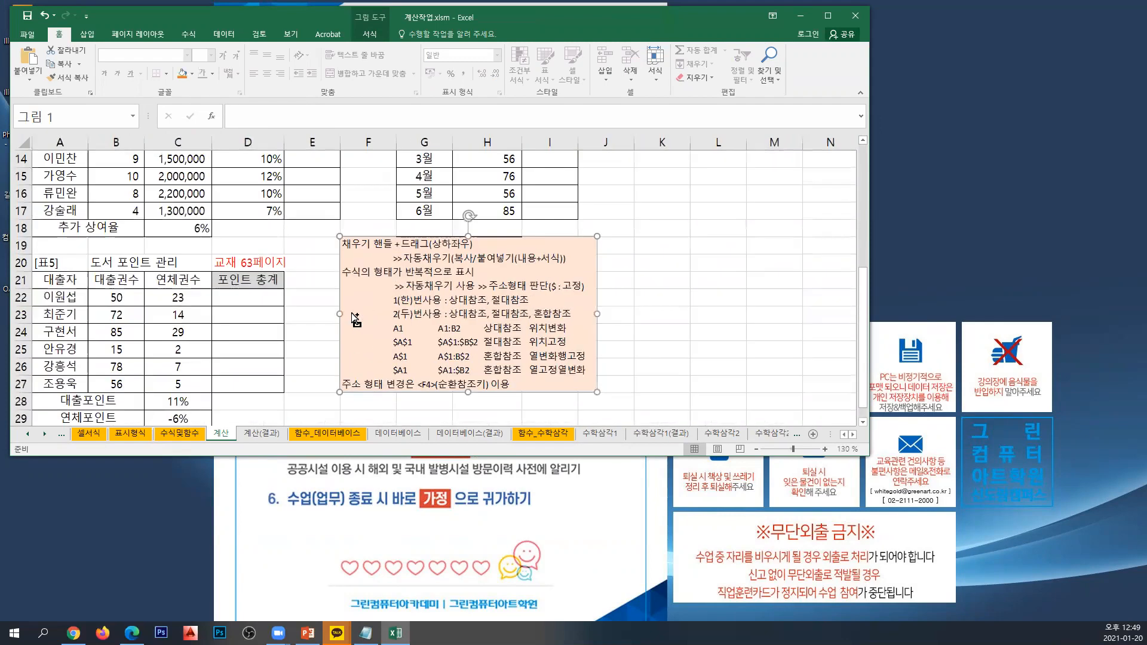
click(827, 15)
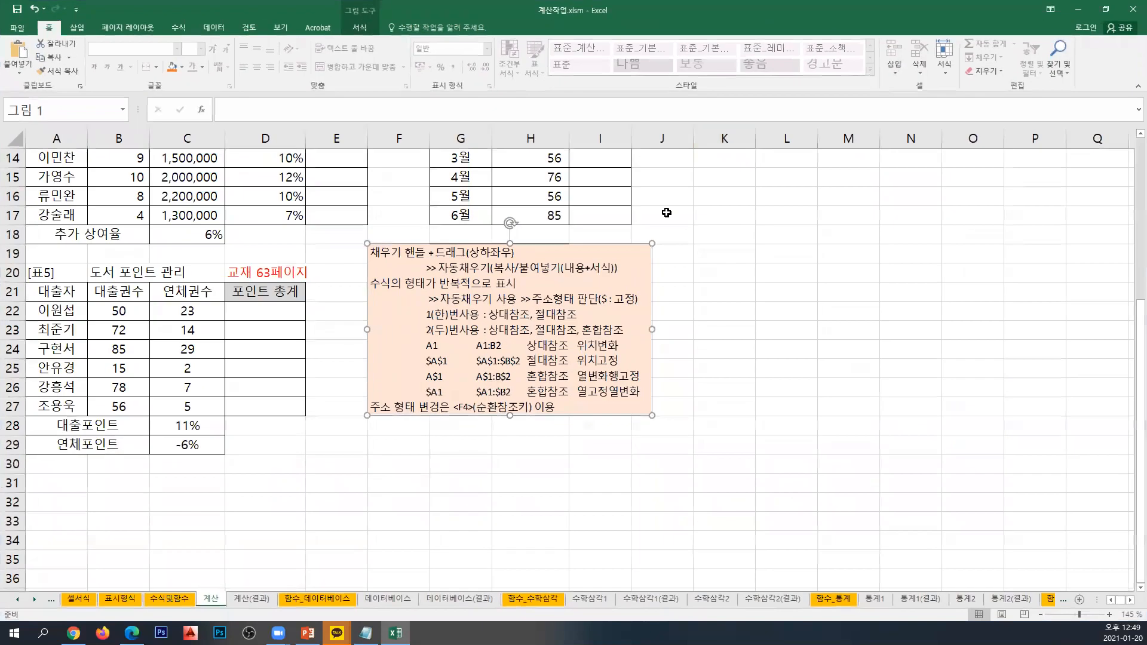
scroll(666, 212, up, 2)
scroll(591, 220, down, 3)
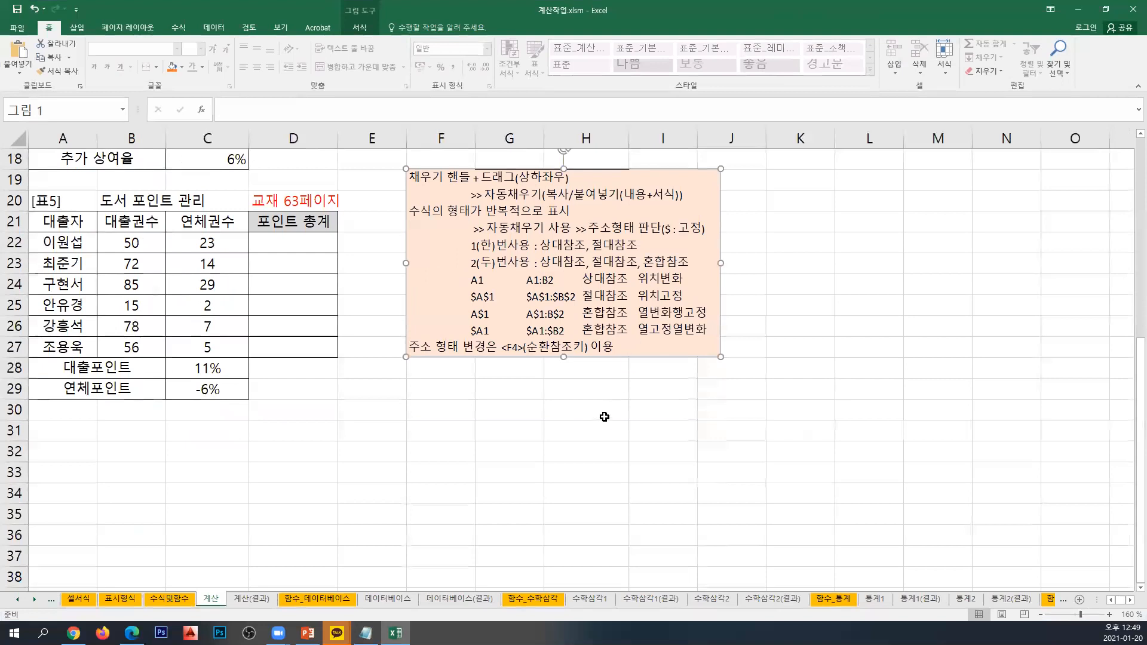
Nudge the pasted note slightly upward and enlarge it to reach column K and row 29.
click(604, 417)
drag(539, 345, 539, 339)
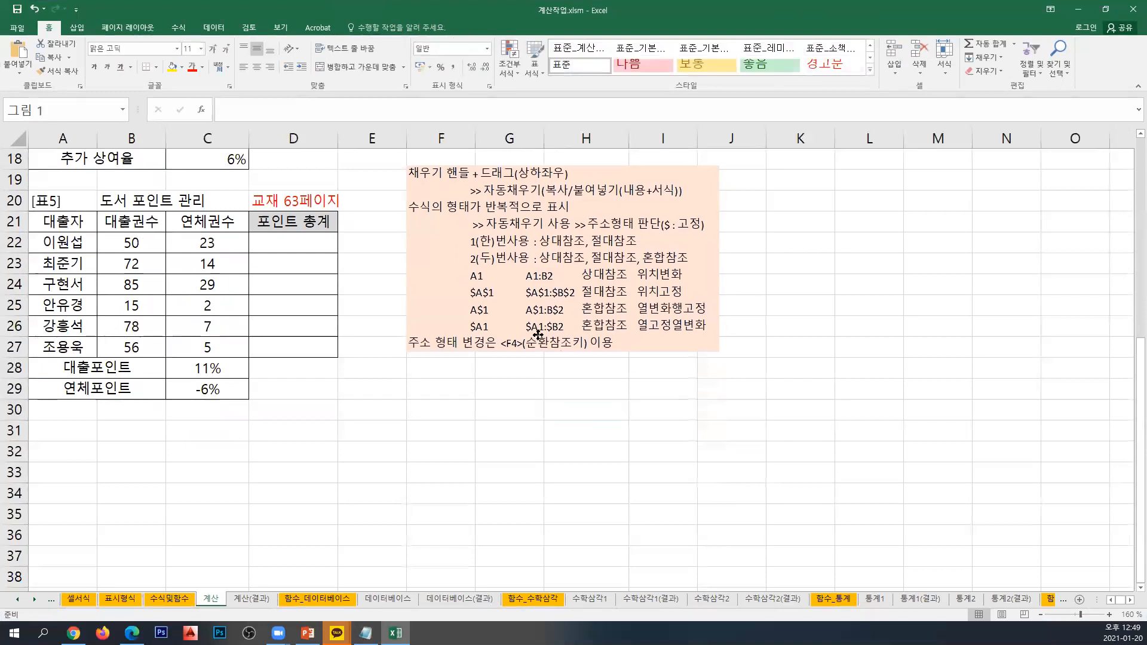
click(302, 248)
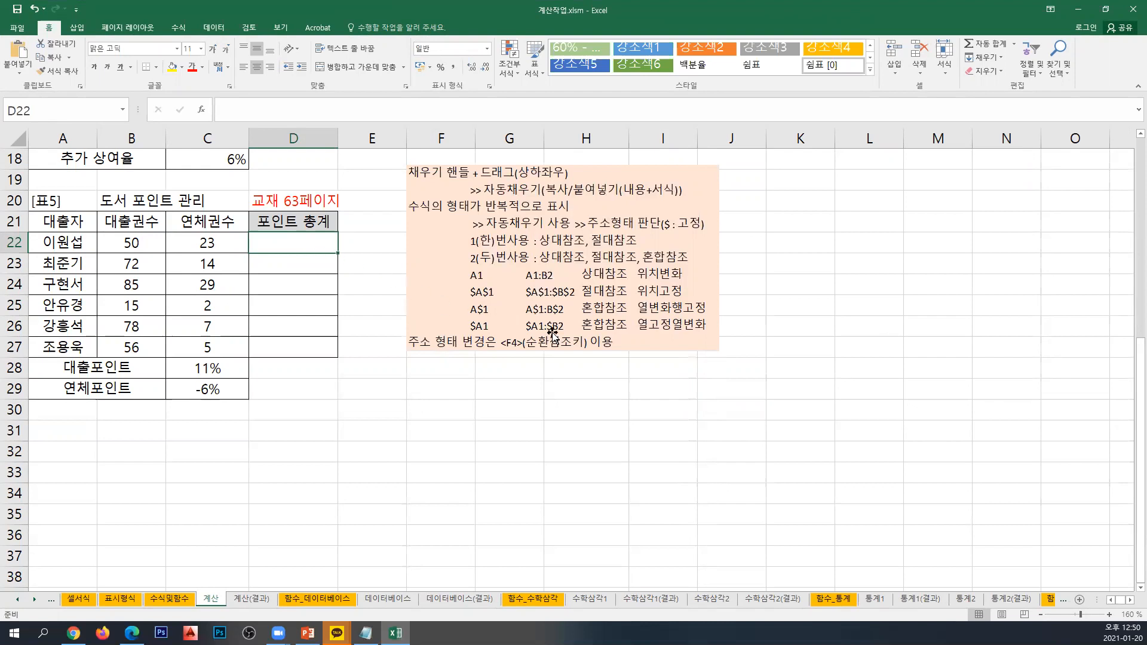
click(716, 350)
drag(717, 350, 798, 399)
Go through the 포인트 총계 cells D22 to D27 one by one to see where the formula repeats.
click(295, 241)
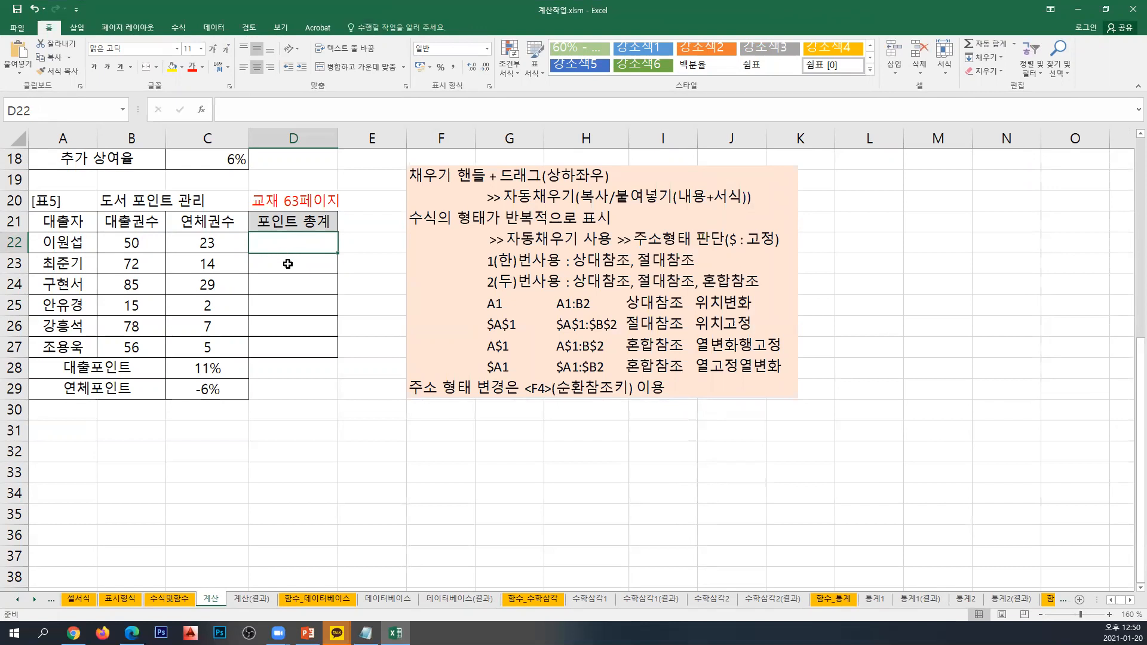
click(288, 264)
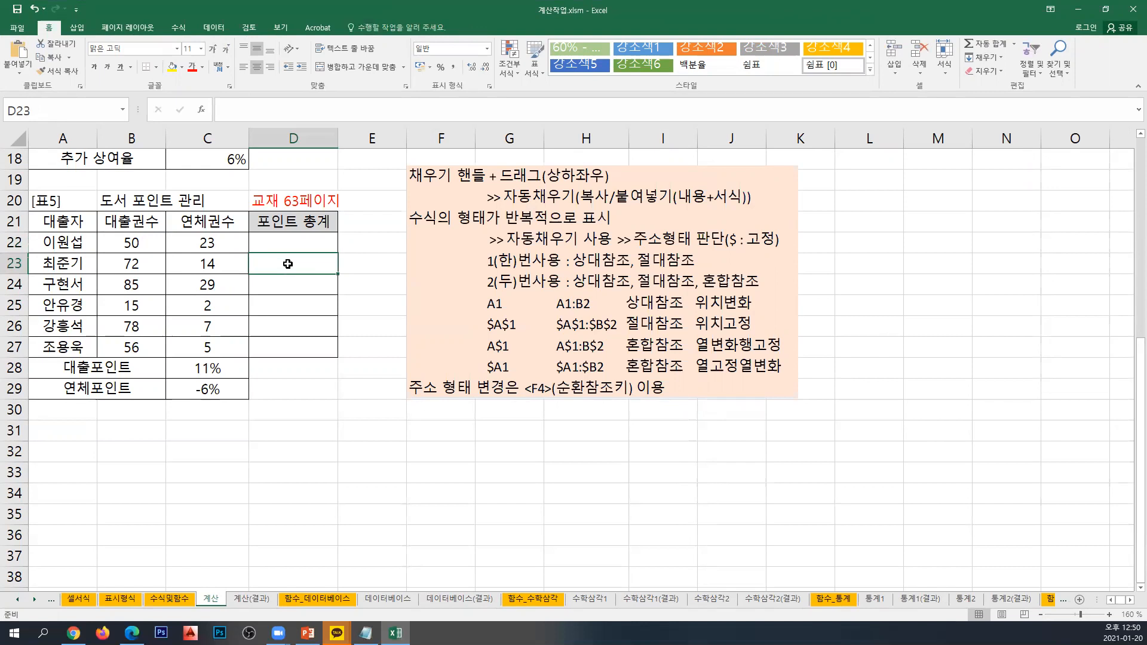
click(285, 285)
click(283, 304)
click(279, 325)
click(282, 347)
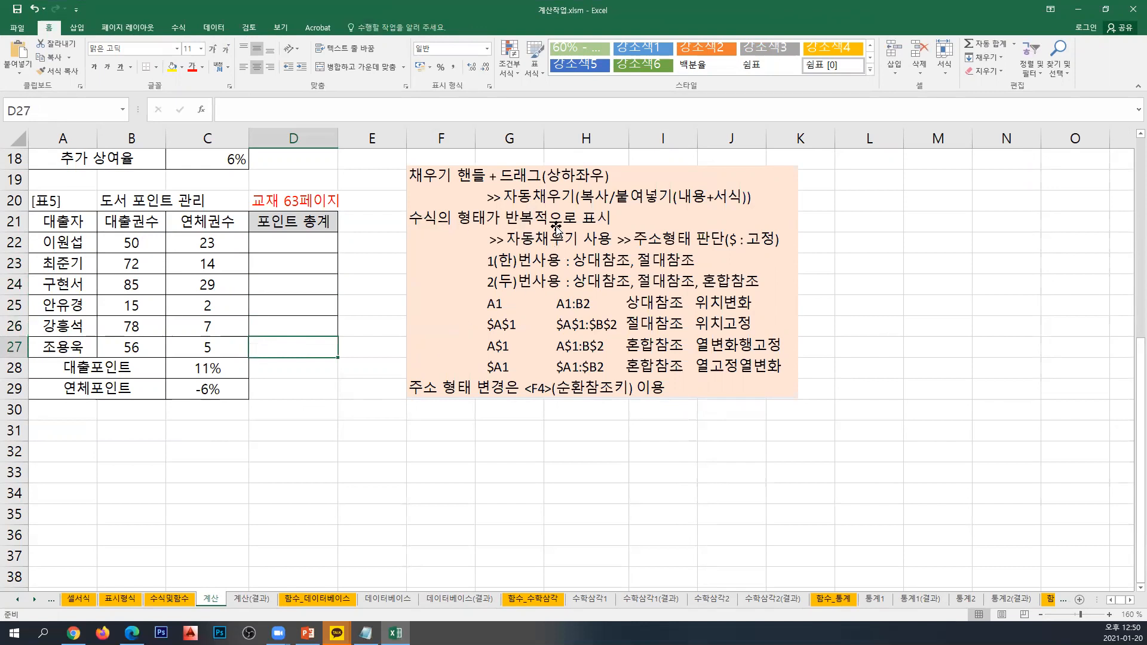
Try filling the empty cell D22 down the 포인트 총계 column to D27.
drag(303, 242, 301, 351)
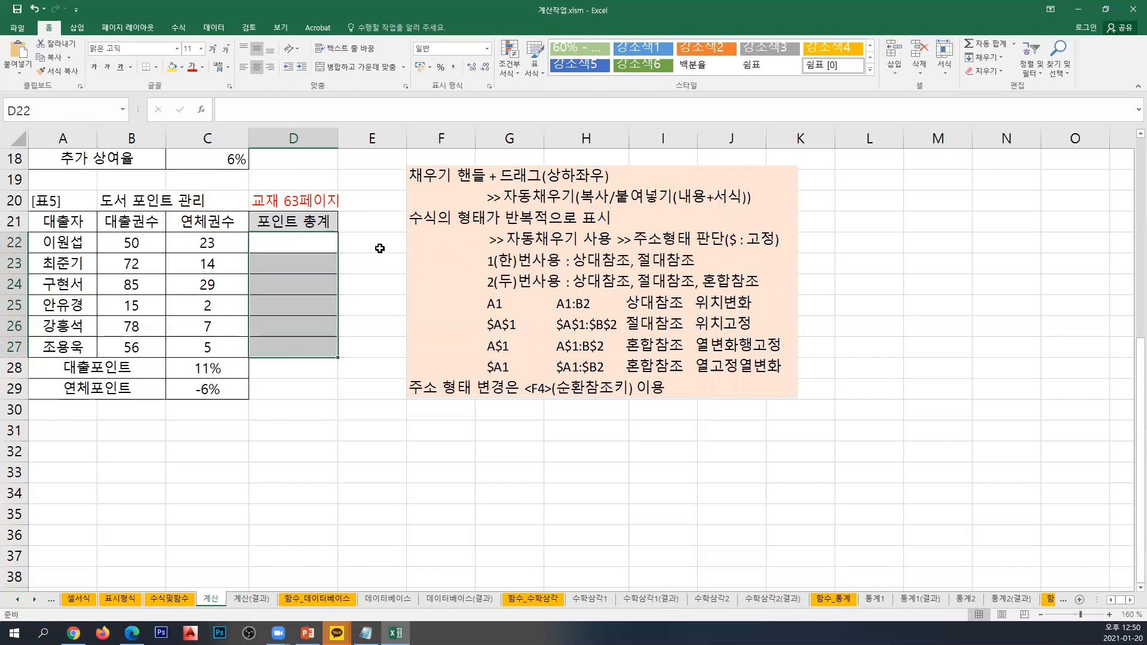
click(289, 250)
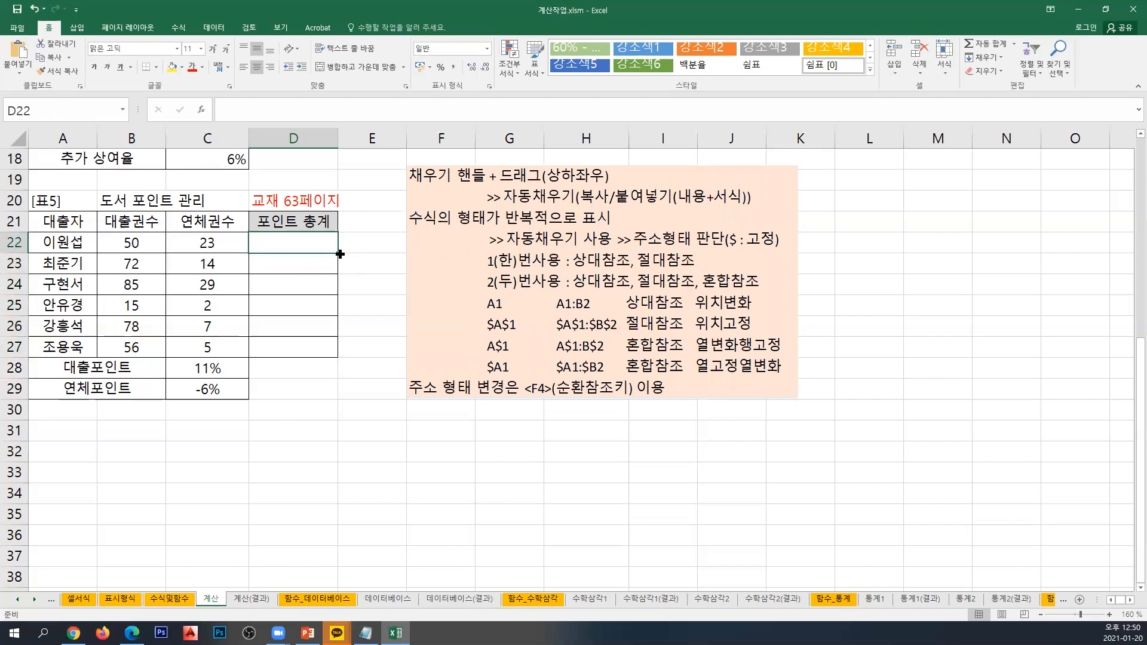
drag(340, 254, 330, 359)
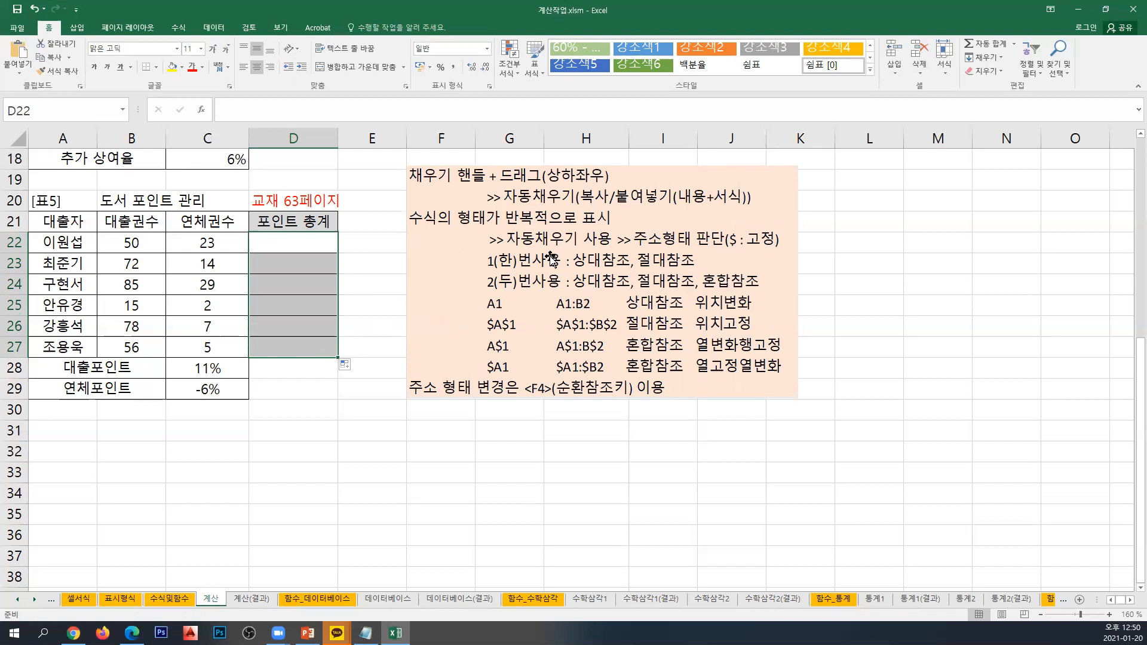
Begin the formula =B22*$C$28 in cell D22, with the 대출포인트 rate as an absolute reference.
click(318, 240)
text(=)
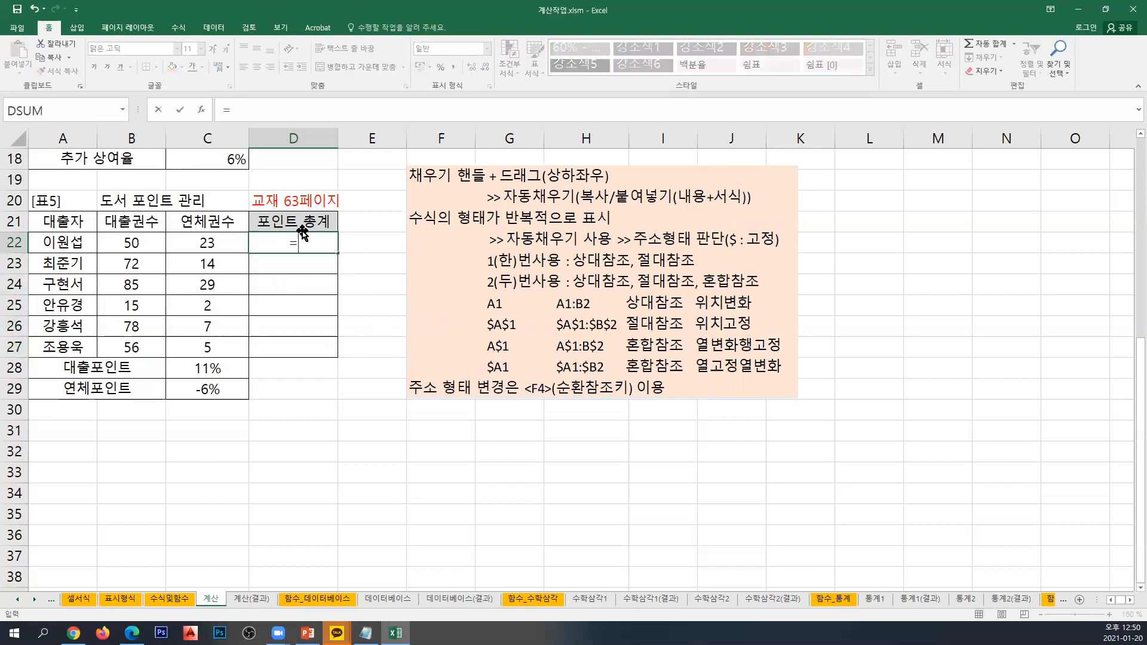
click(134, 243)
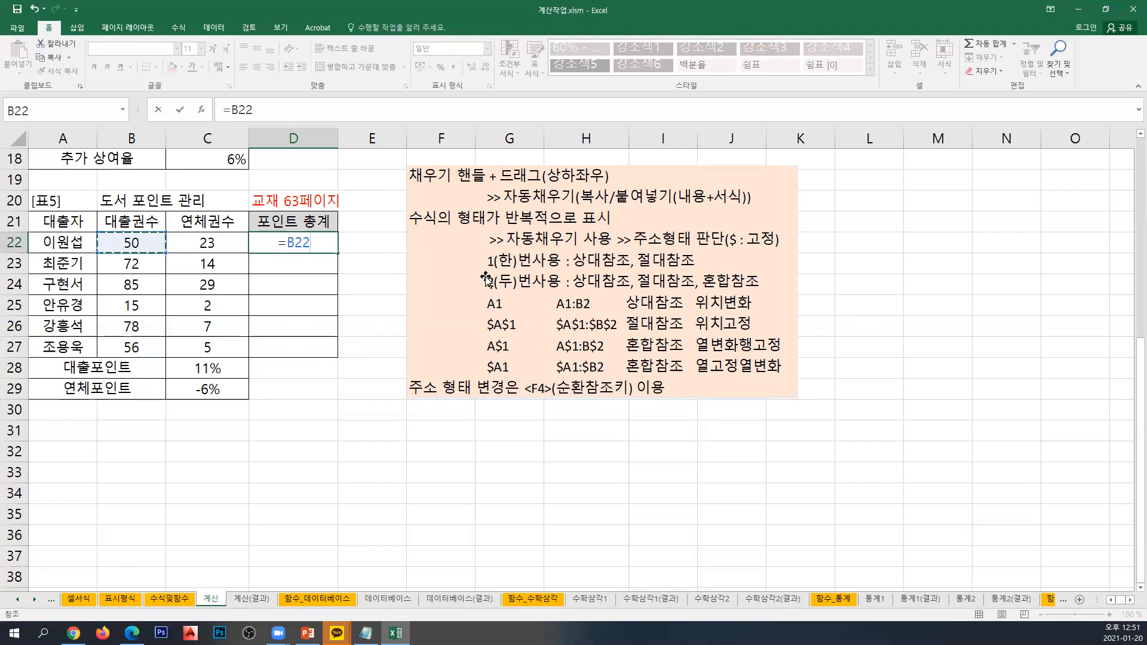
text(*)
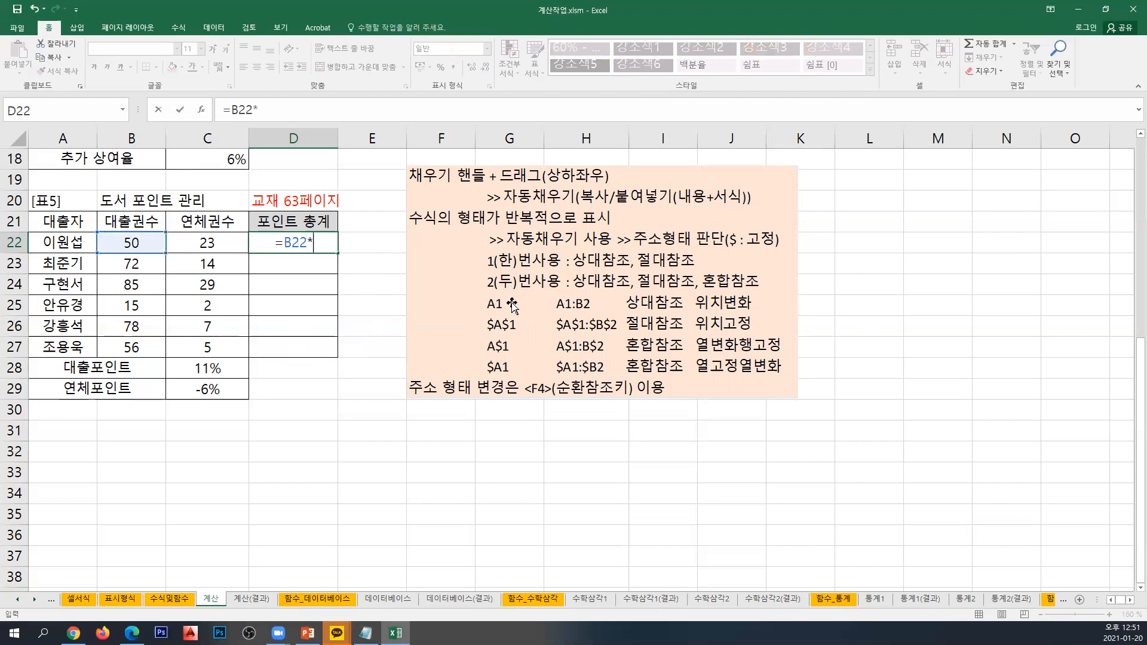
click(201, 370)
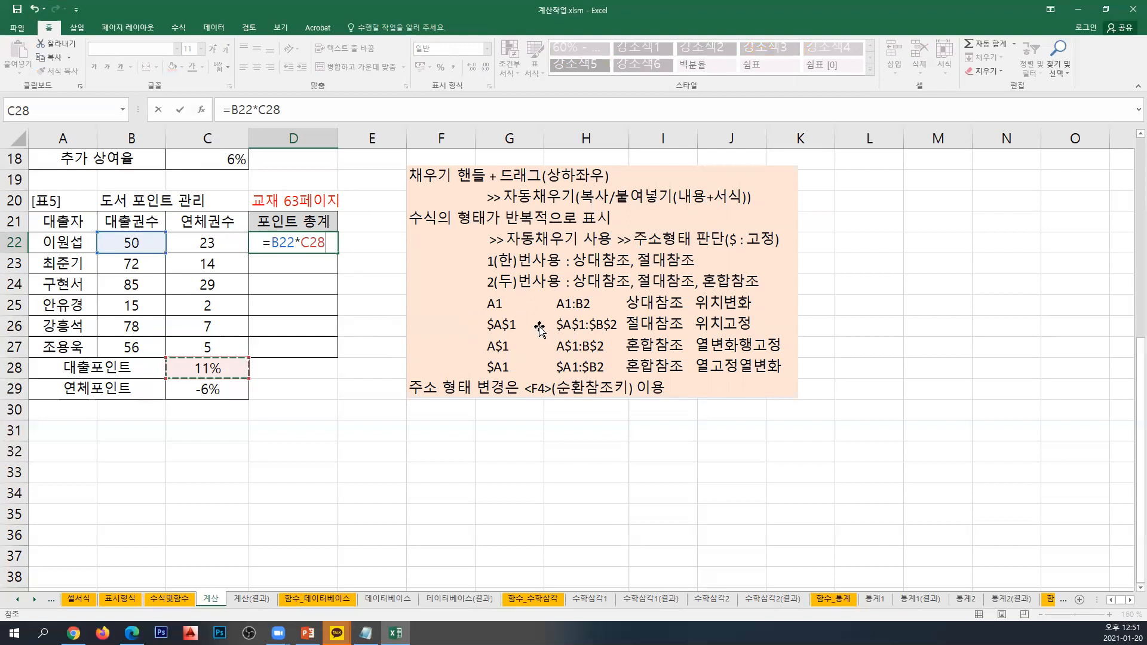
key(F4)
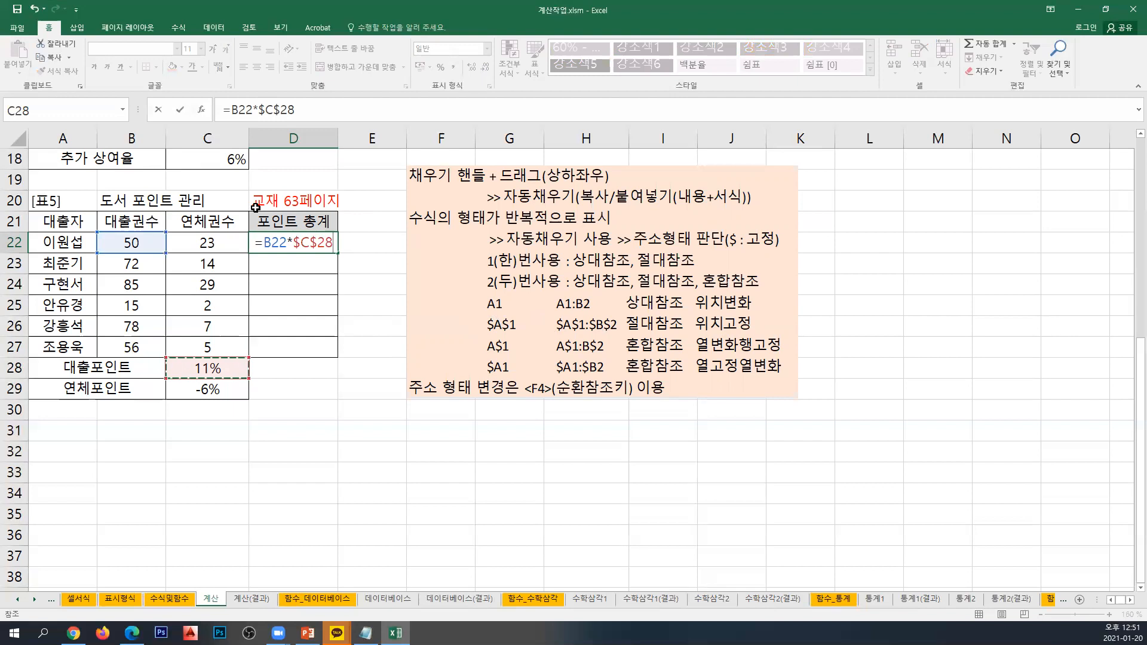
Complete the D22 formula as =B22*$C$28+C22*$C$29 and fill it down to D27.
text(+)
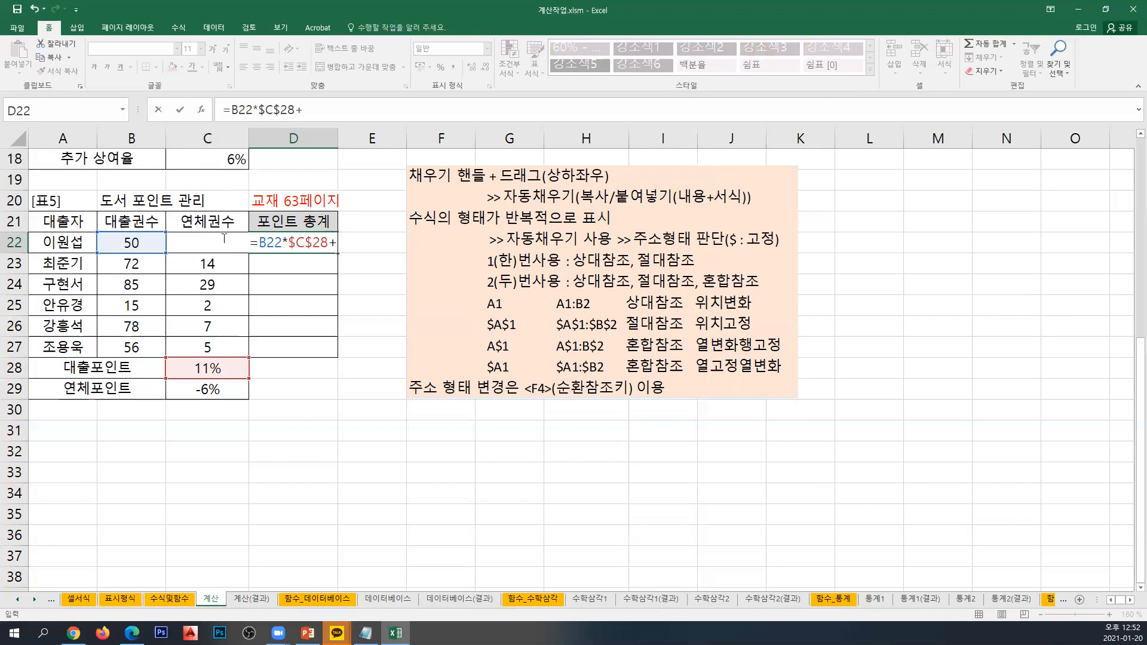
key(F2)
click(146, 179)
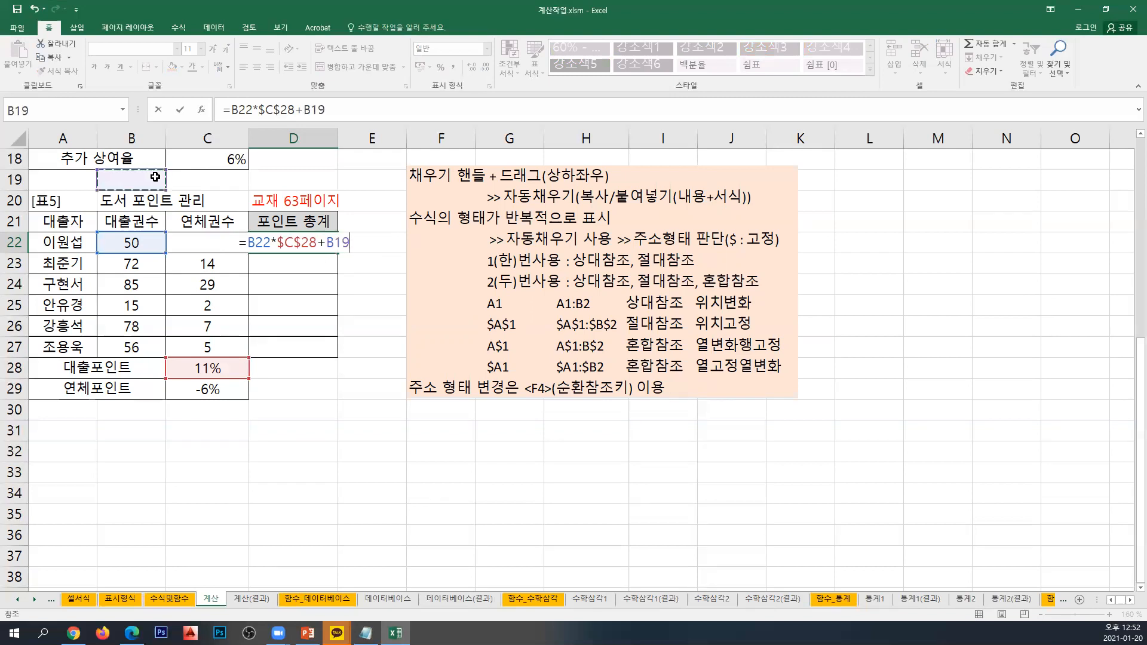
key(Right)
key(Down)
key(Down)
key(Down)
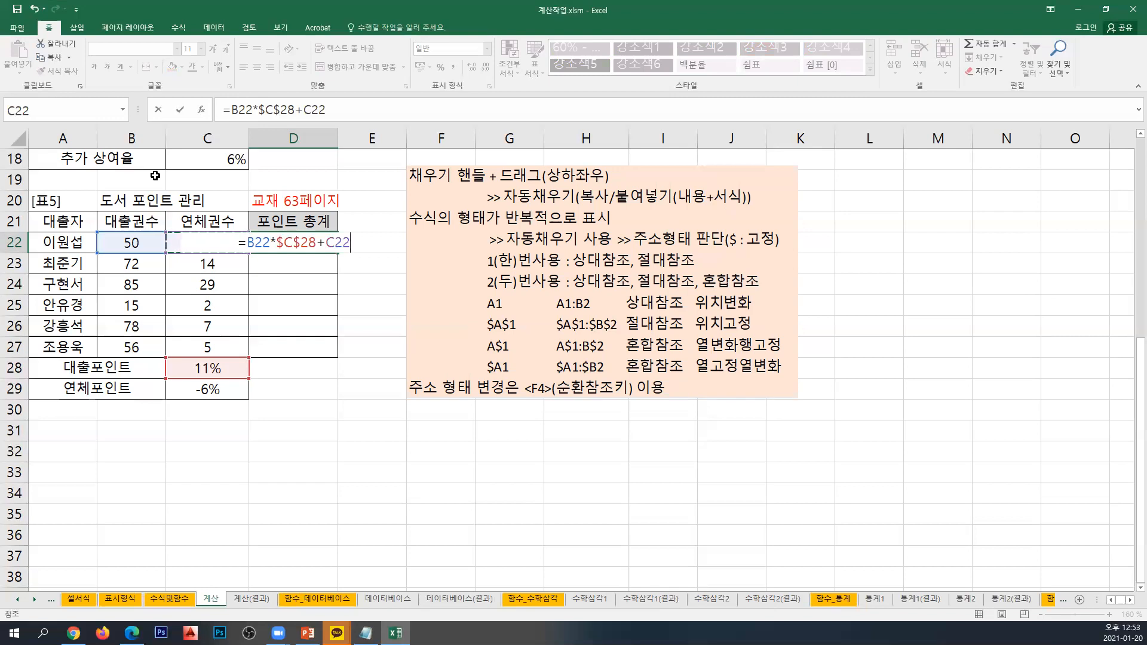
text(*)
click(233, 389)
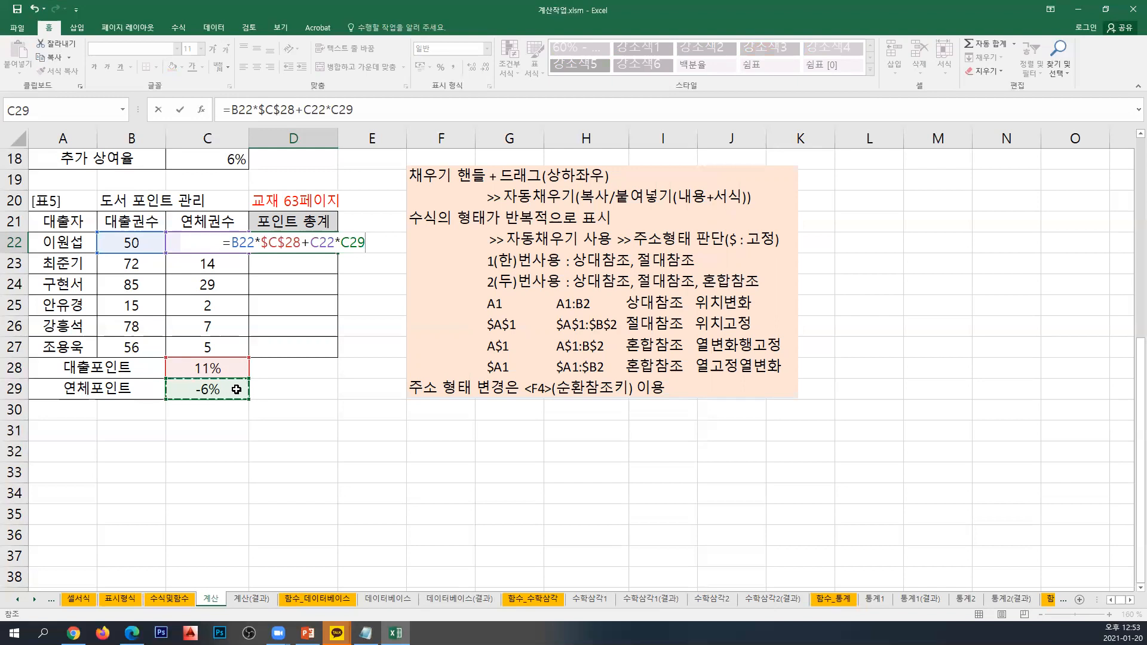
key(F4)
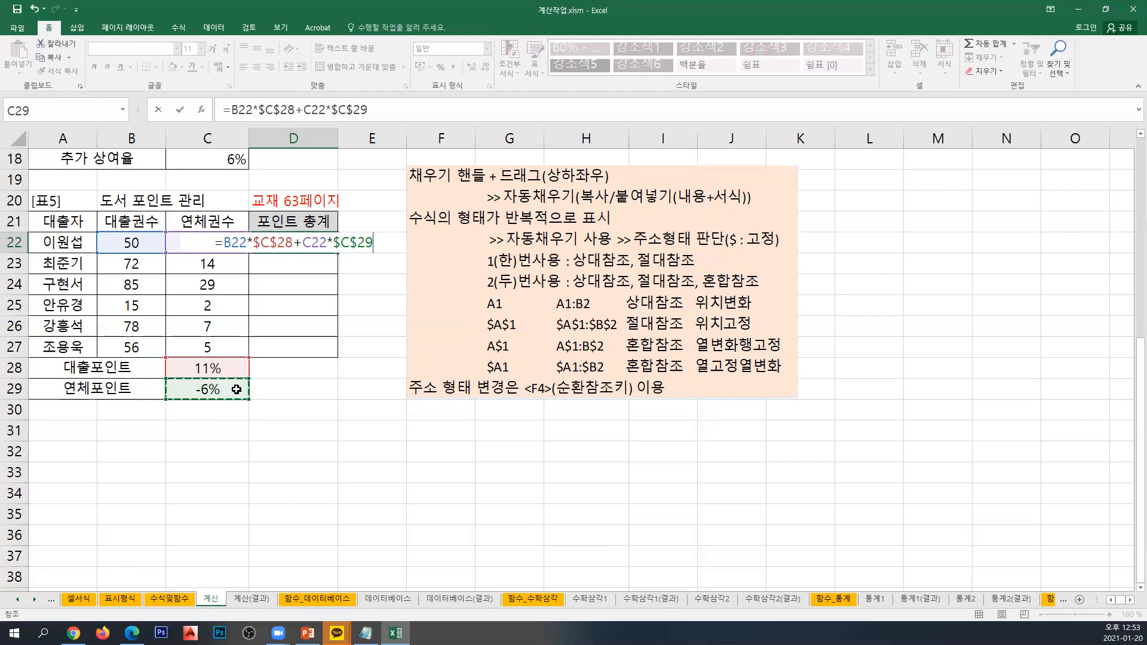
key(ctrl+Return)
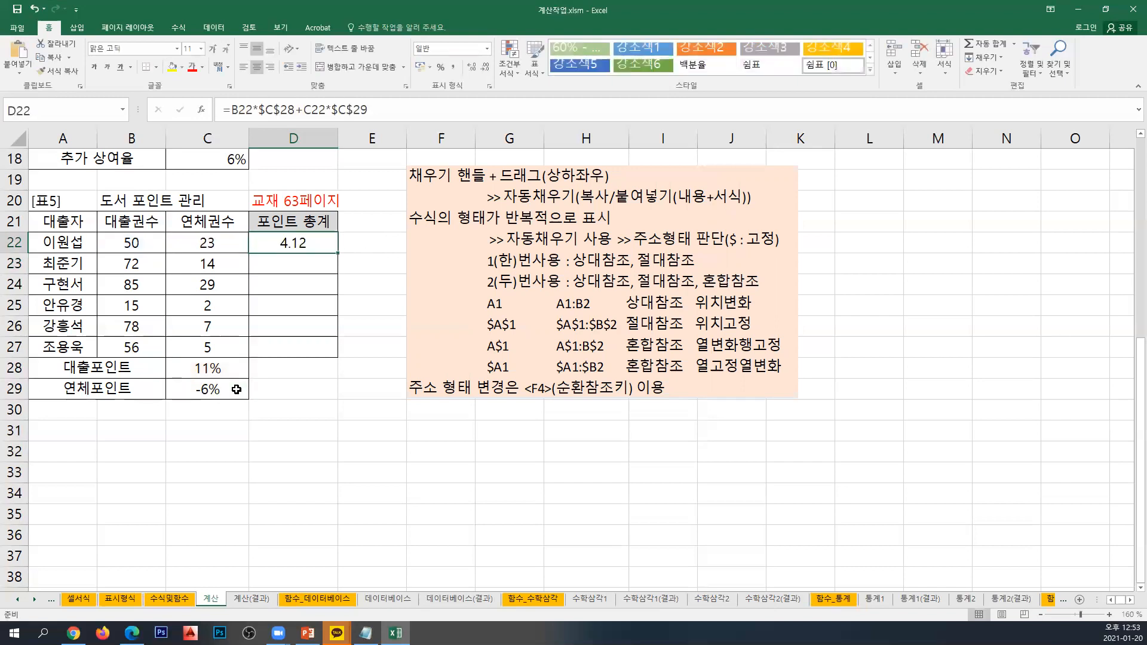
drag(338, 255, 338, 356)
Copy the formula text of cell D22 and paste it into cell D28.
click(309, 239)
drag(387, 102, 21, 110)
key(ctrl+c)
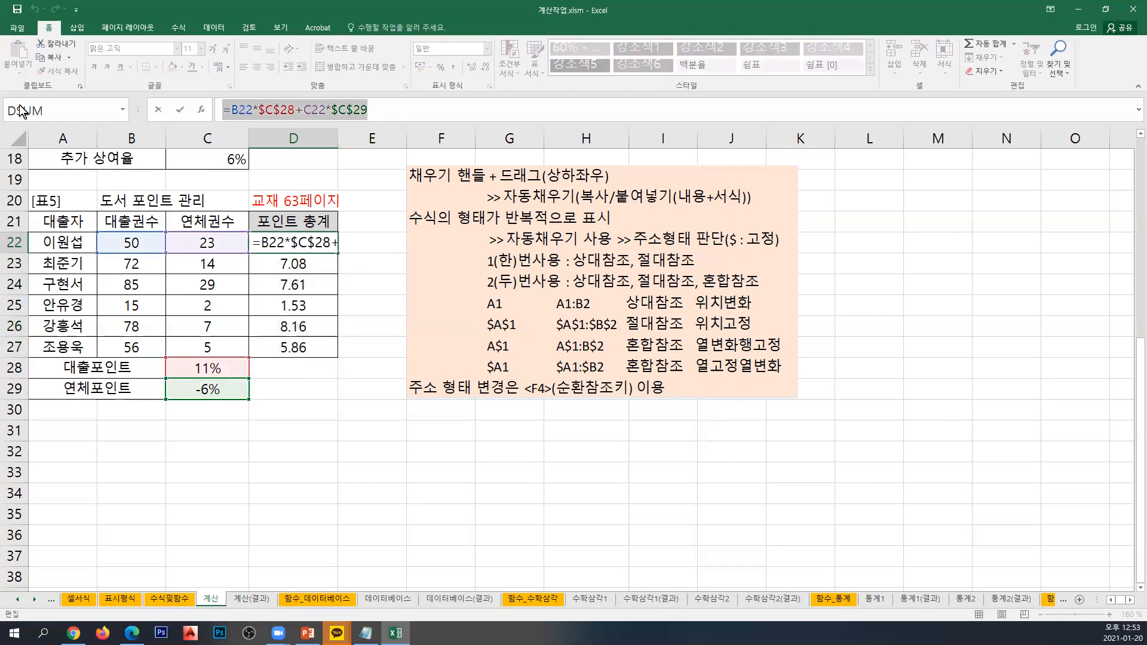
key(Escape)
click(278, 368)
text(ㅍ)
key(BackSpace)
key(ctrl+v)
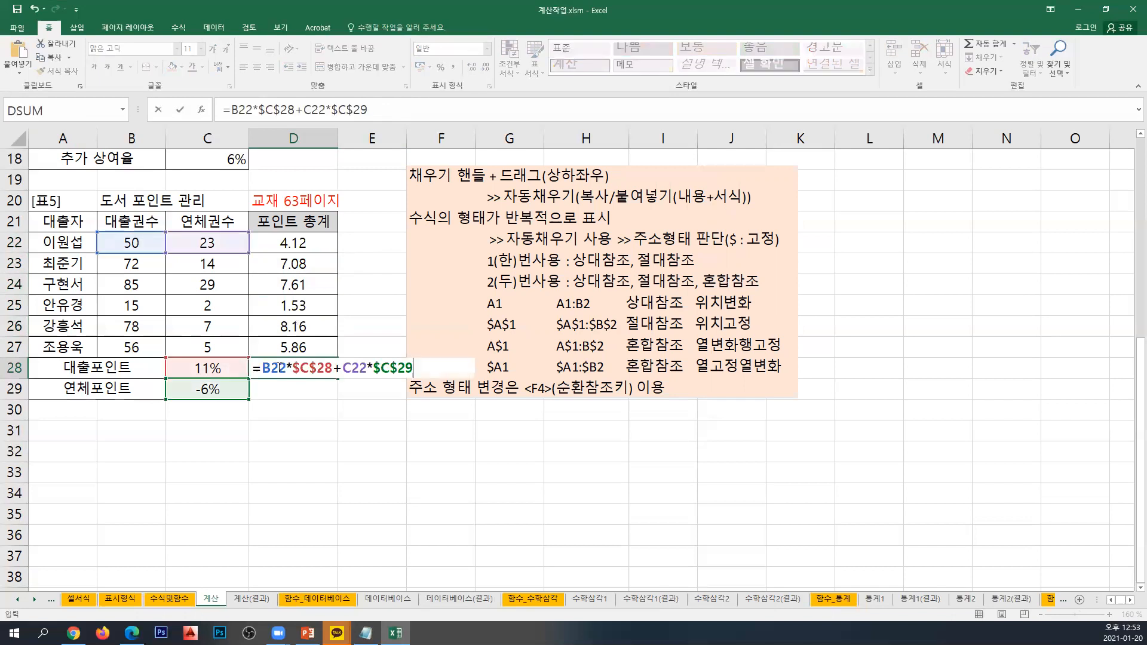
key(Return)
Turn D28 into literal text with a leading apostrophe and shift the orange note rightward to clear the formula.
click(302, 371)
double_click(302, 370)
text(')
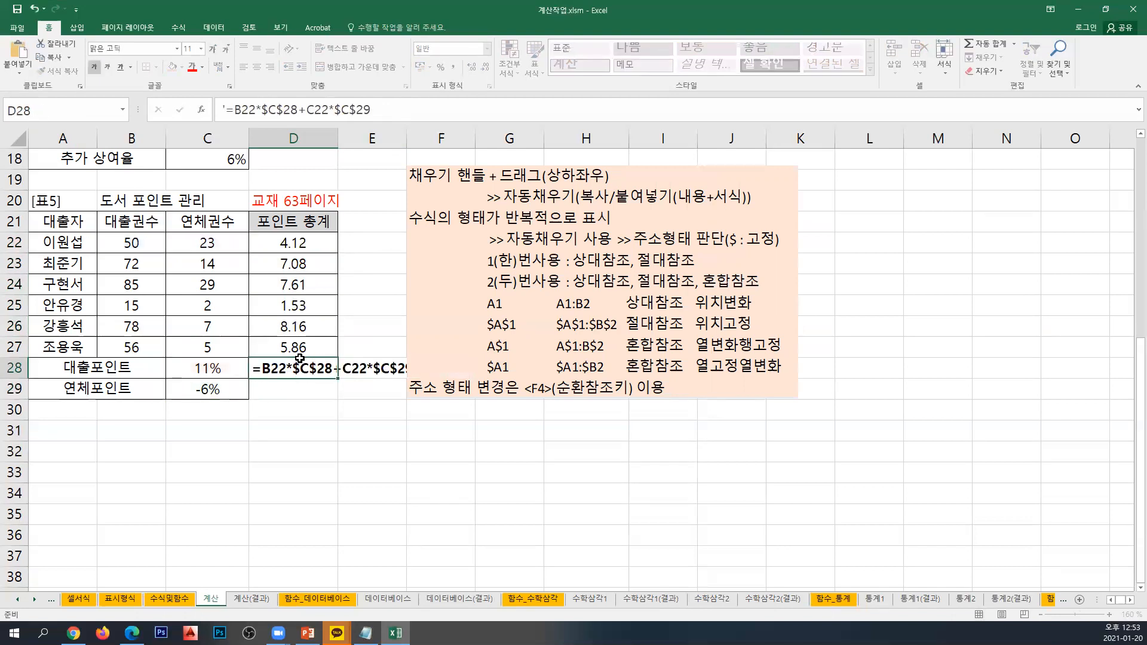
key(Return)
drag(445, 352, 497, 354)
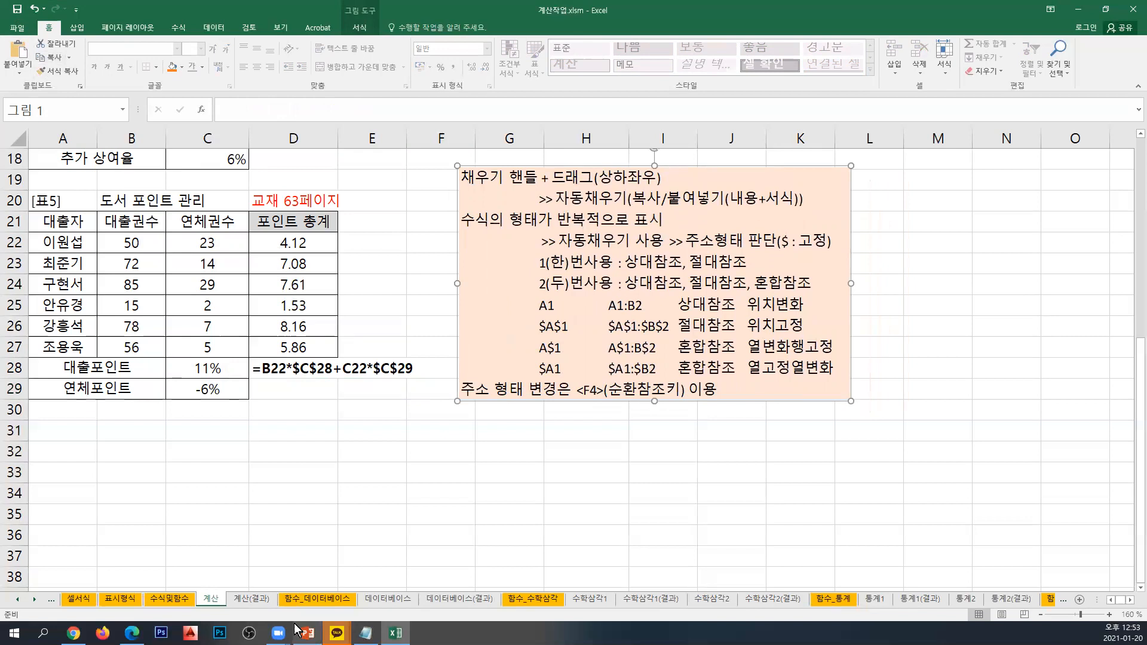
Restore the workbook window to its smaller size and switch briefly to the Edge browser.
mouse_move(297, 628)
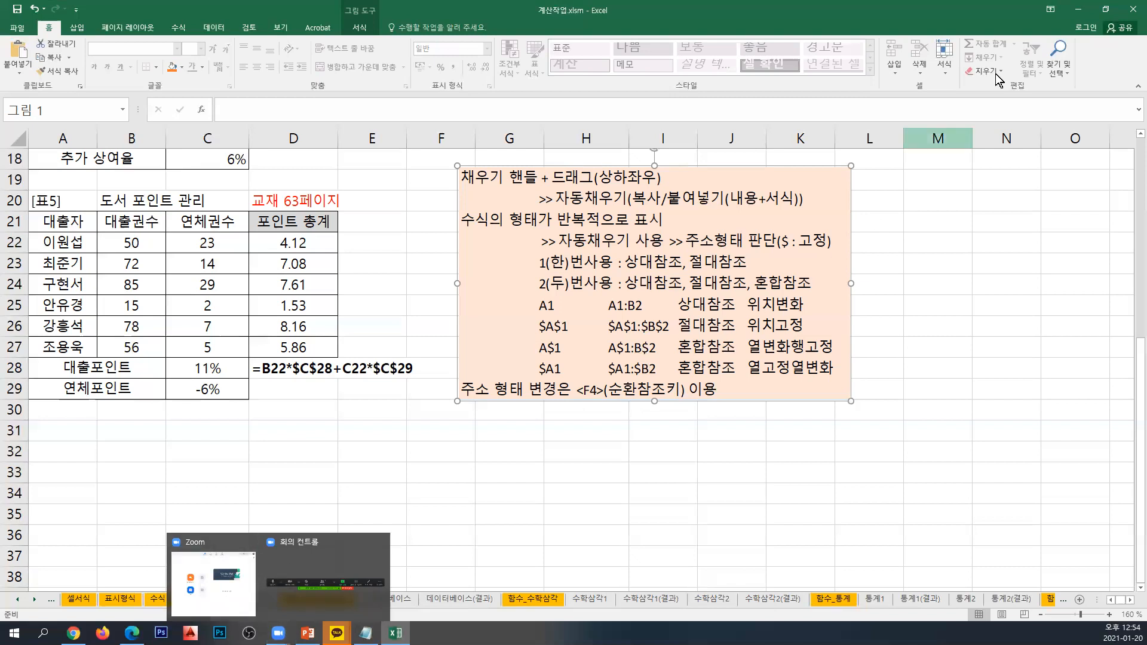
click(1106, 9)
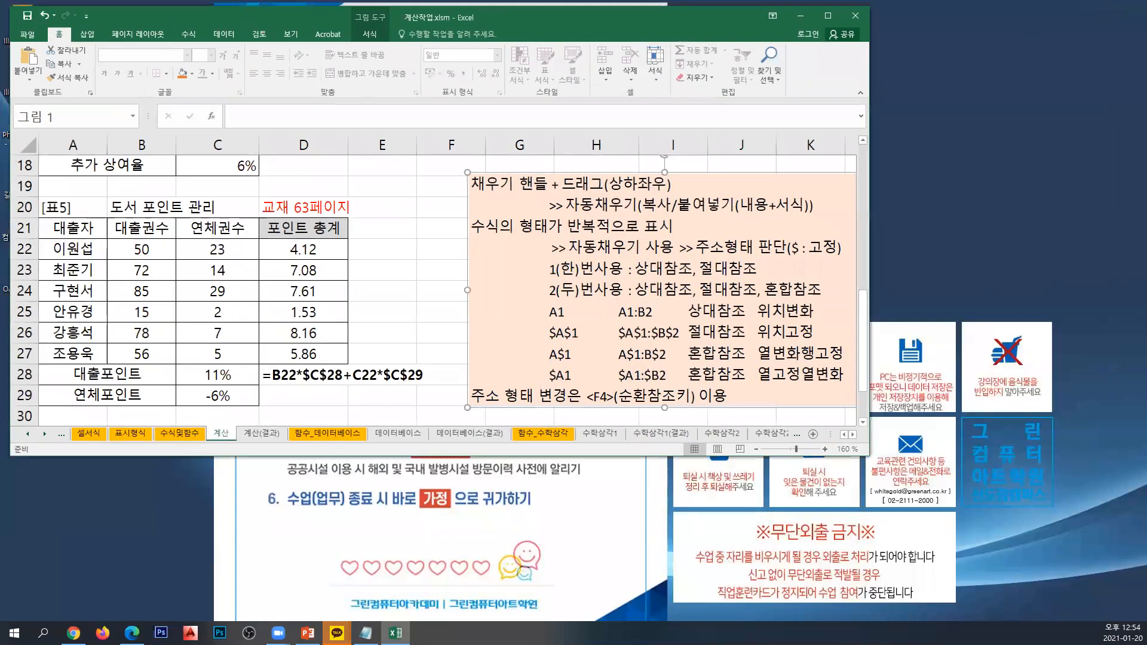
click(132, 632)
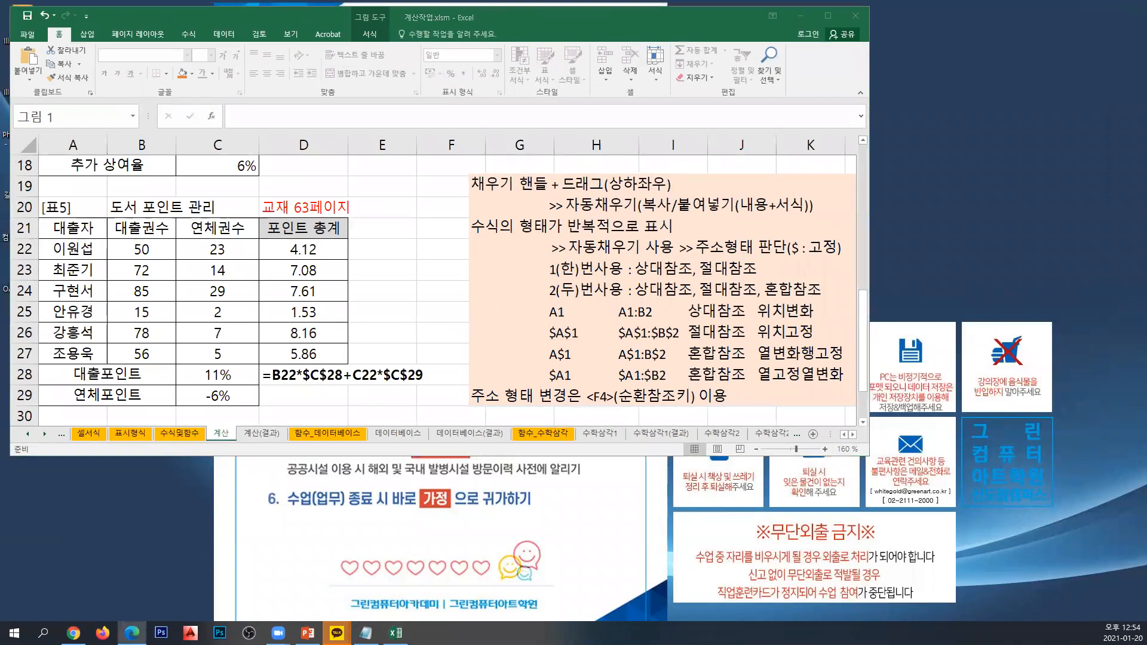
key(alt+Tab)
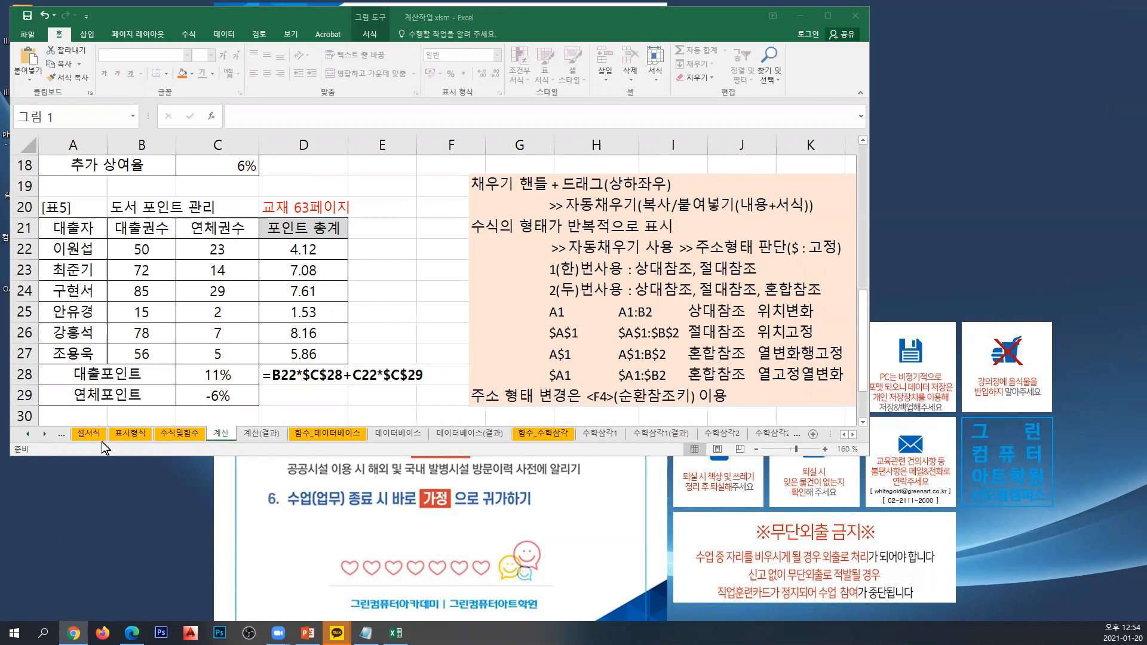
Open the 날짜3 sheet of the 계산작업.xlsm workbook.
click(40, 433)
click(40, 433)
click(40, 432)
click(40, 432)
click(40, 432)
click(40, 433)
click(40, 432)
click(40, 432)
click(40, 432)
click(40, 432)
click(40, 432)
click(40, 433)
click(40, 432)
click(40, 433)
click(40, 433)
click(40, 432)
click(40, 432)
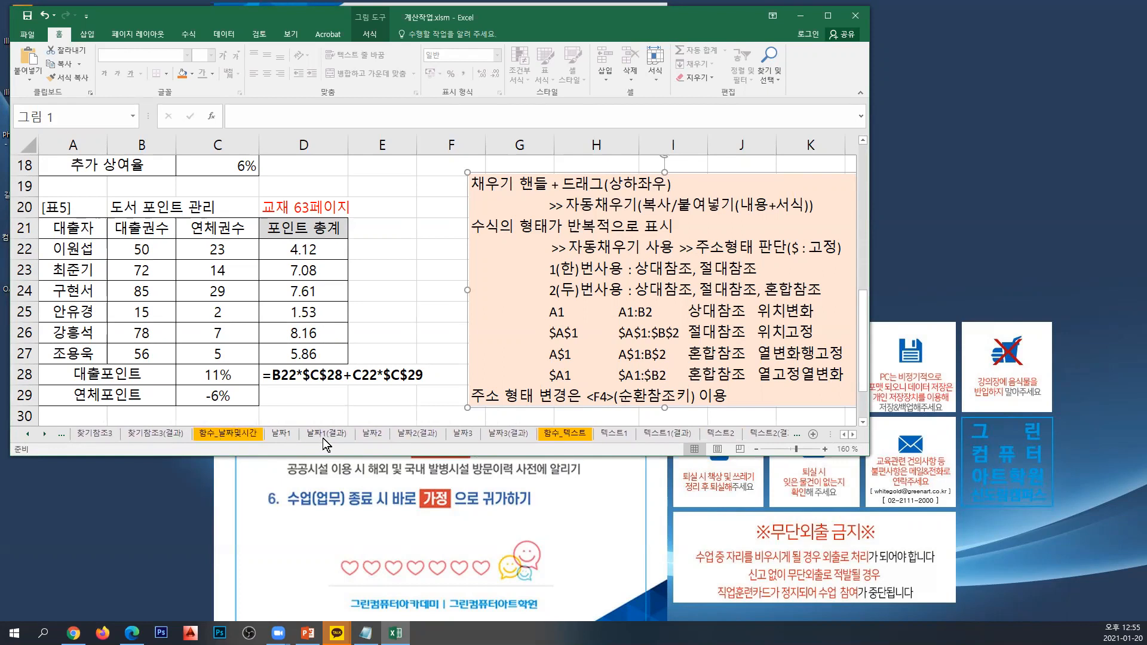
click(459, 434)
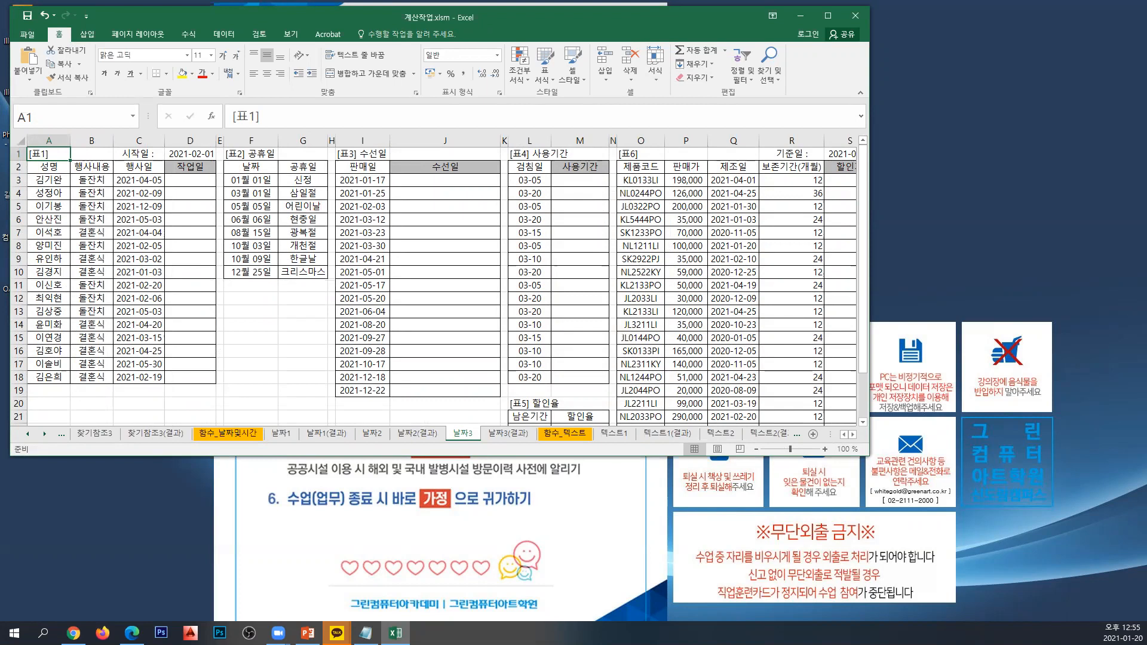
Look at the (수업메모)엑셀_컴활1급.zip archive and the 2계산작업.xlsm workbook, closing that workbook when done.
key(alt+Tab)
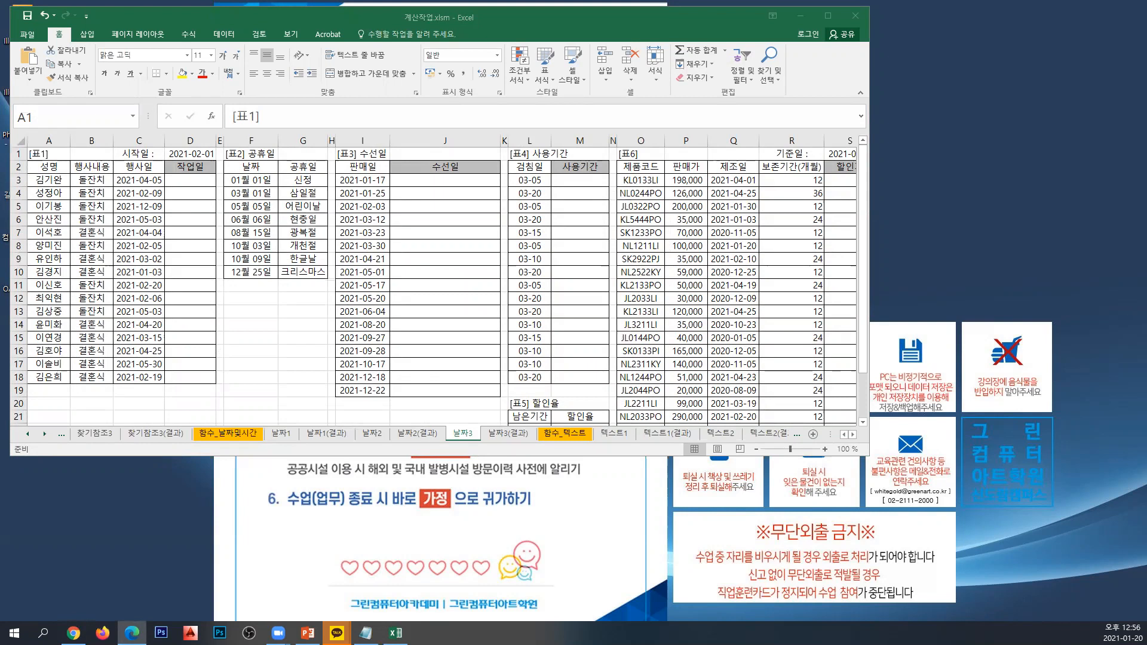
key(super+e)
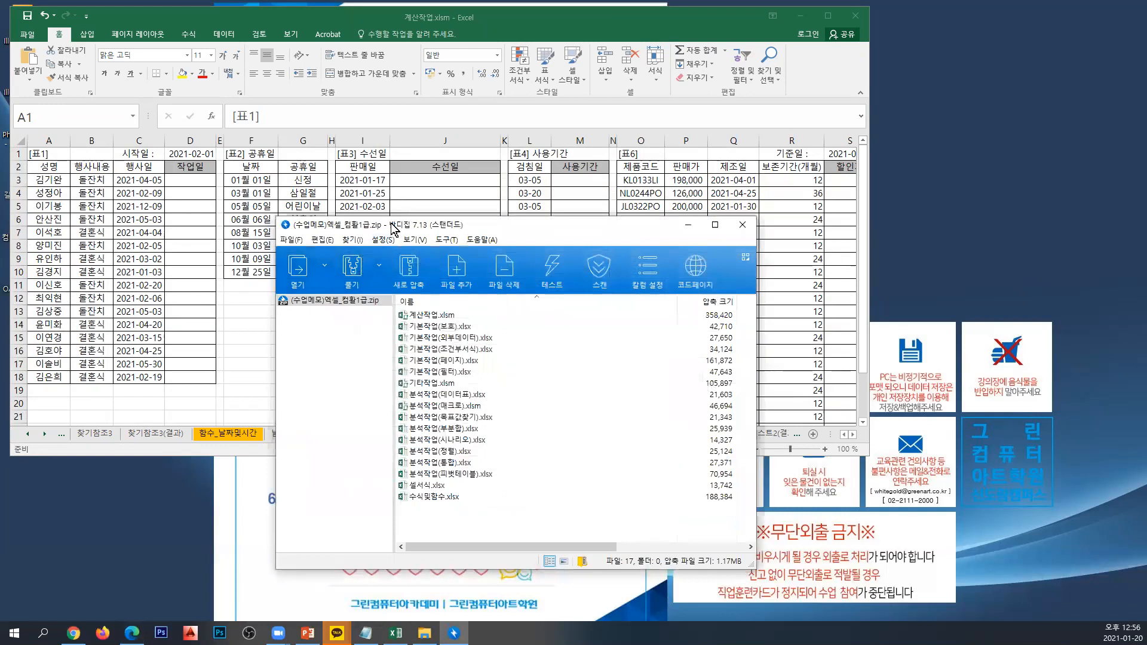
drag(379, 225, 0, 224)
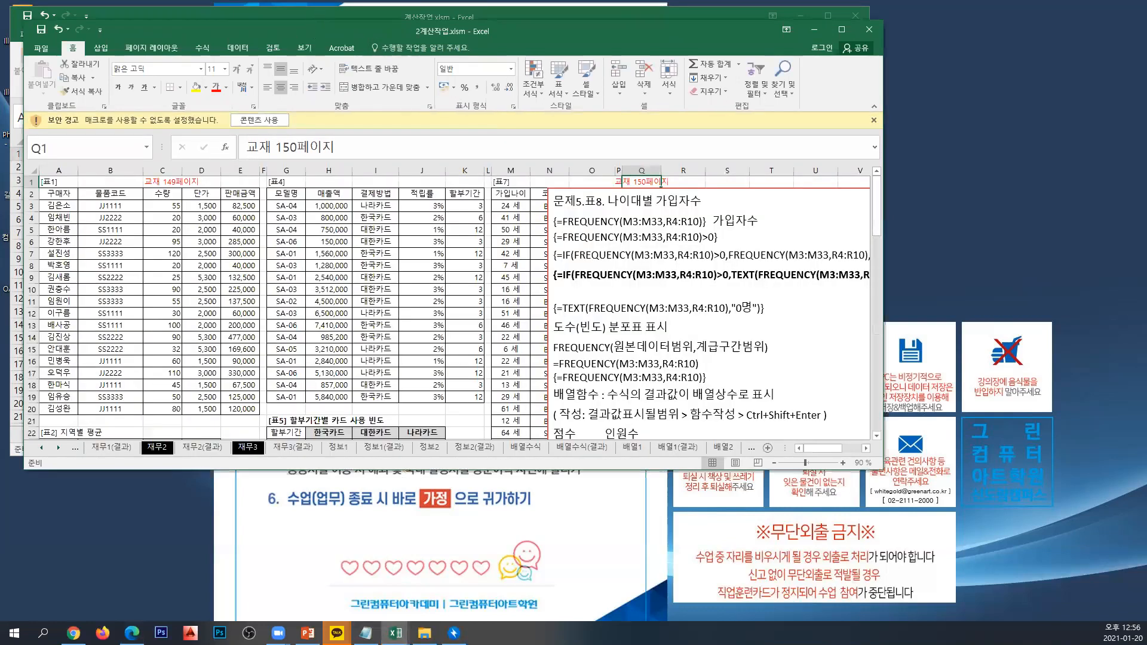
key(ctrl+w)
Maximize the 계산작업.xlsm window and set the 날짜3 sheet's zoom to 145%.
double_click(338, 13)
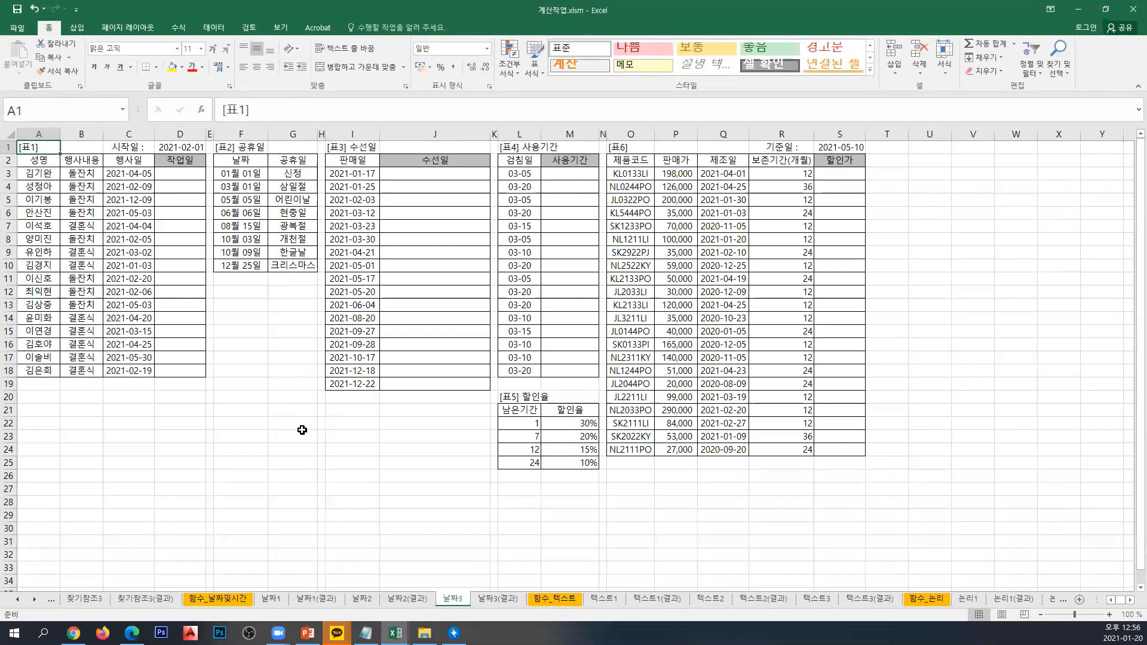
scroll(302, 430, up, 2)
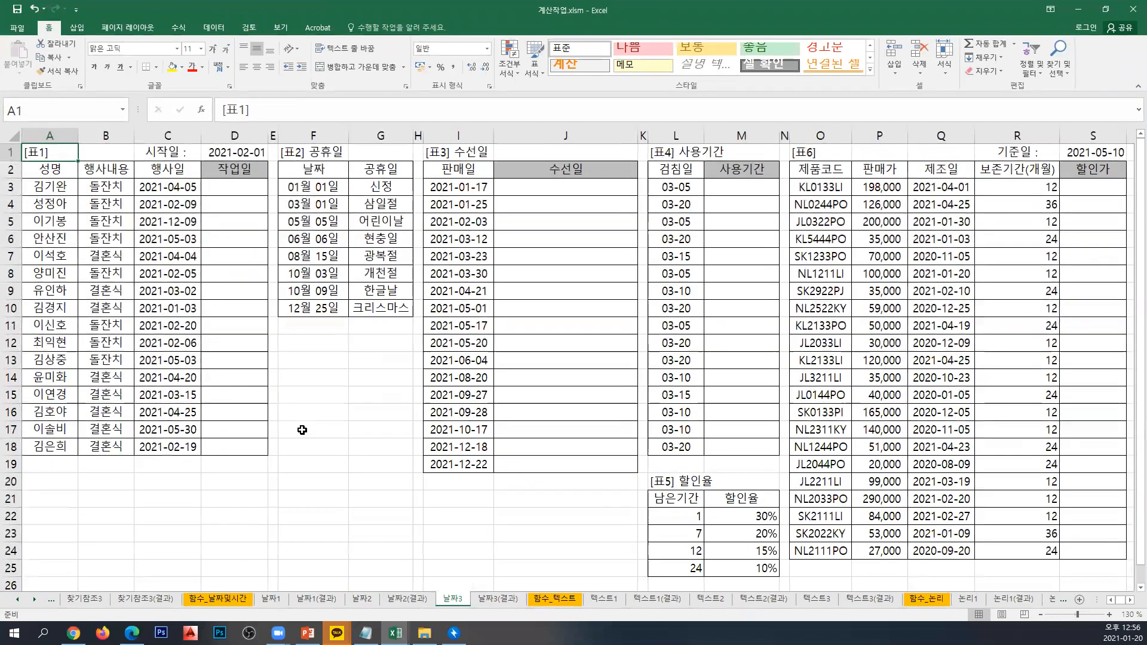
scroll(302, 430, up, 1)
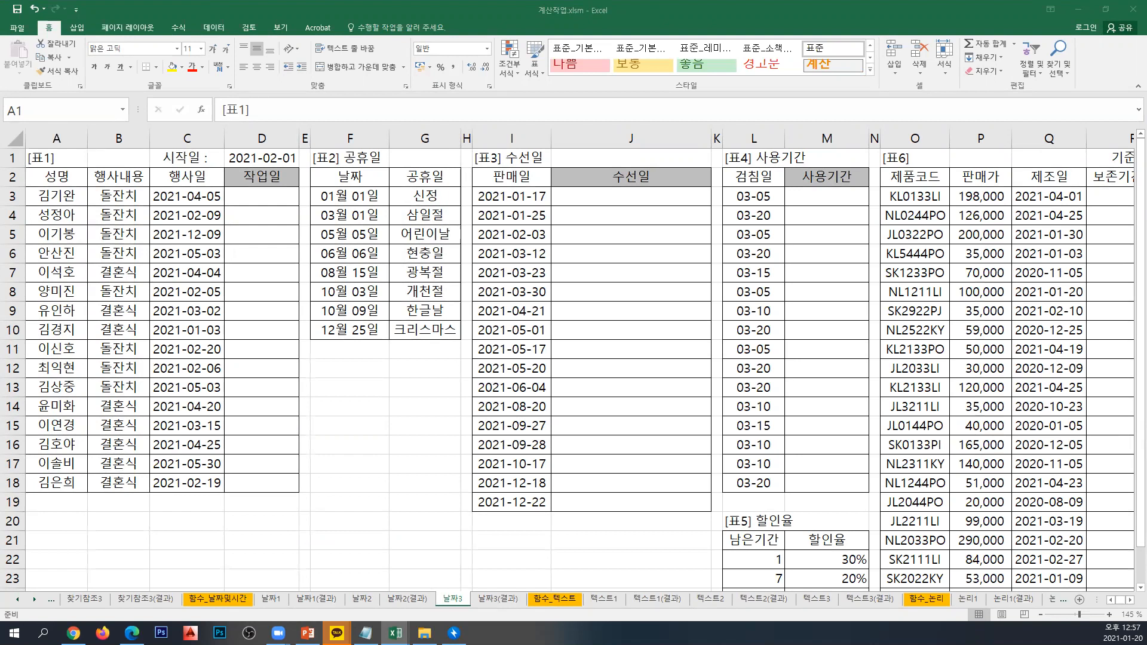
Insert a text box below the [표2] 공휴일 table with the heading "문제1. 표1. 작업일" followed by a new line.
click(77, 27)
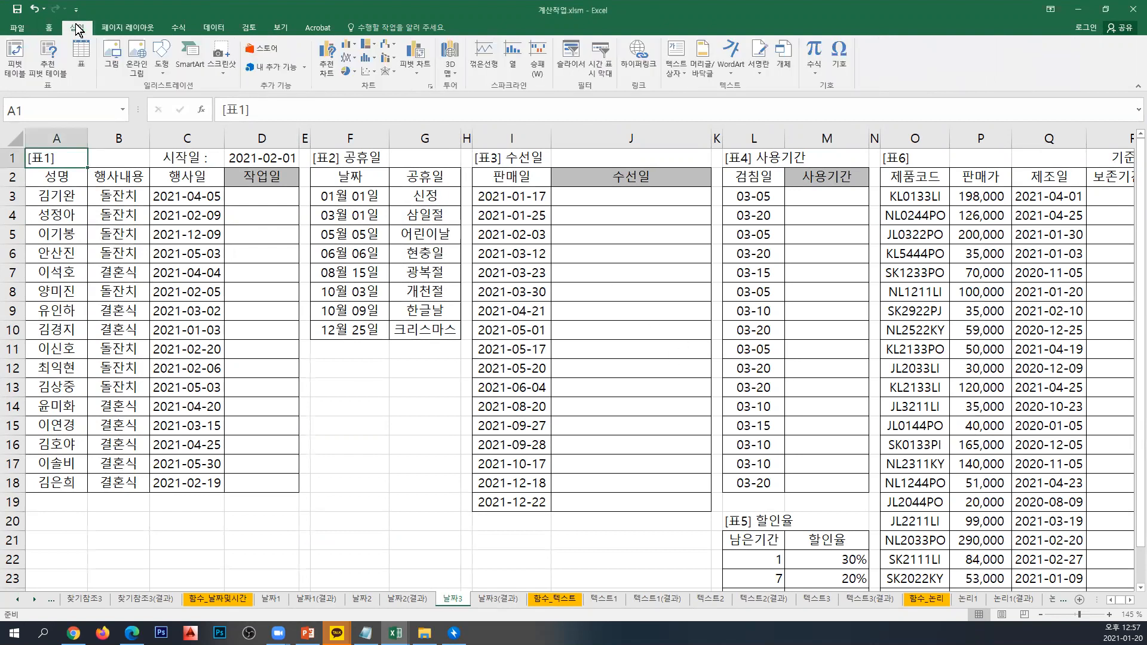
click(676, 53)
click(323, 371)
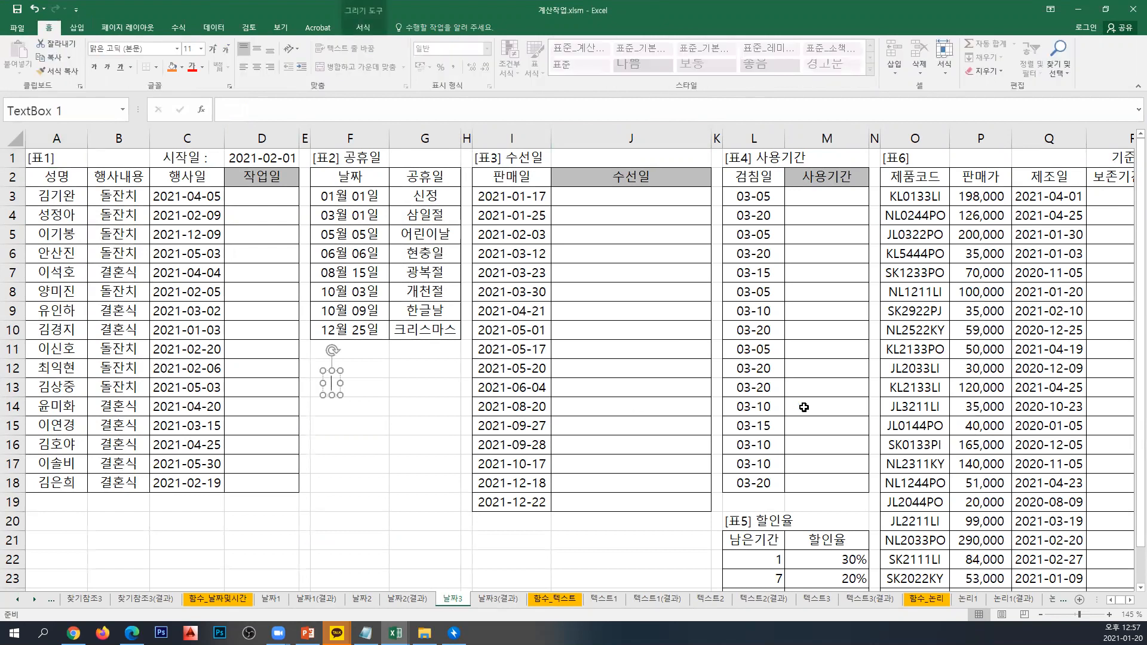
text(펴)
key(BackSpace)
key(BackSpace)
text(문제1.)
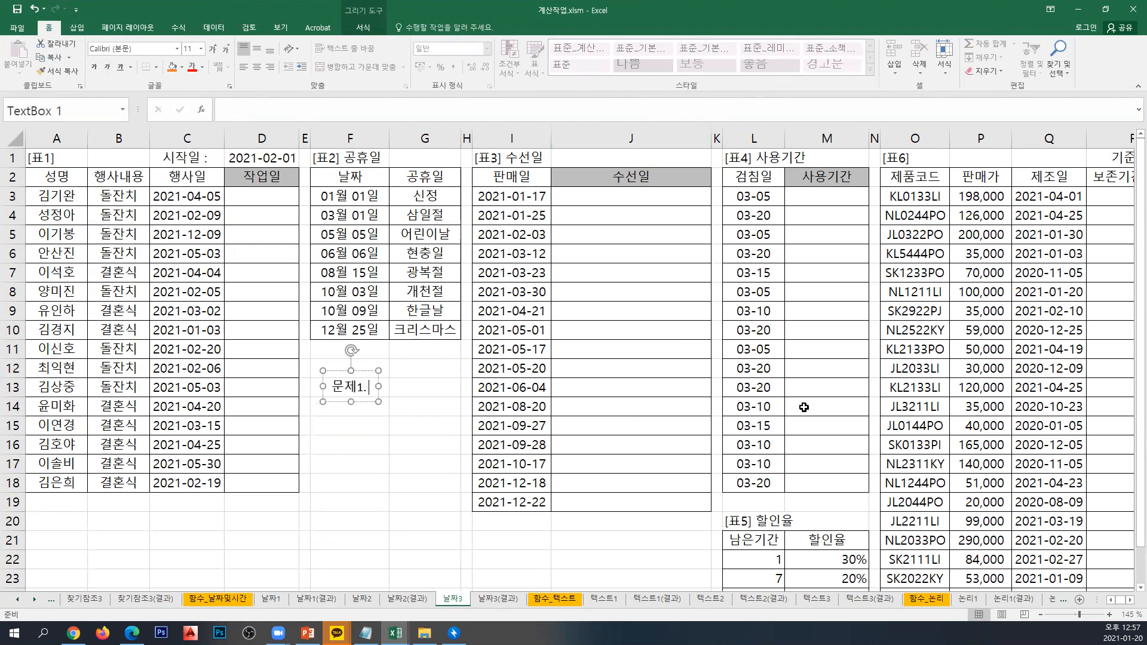
text( 표)
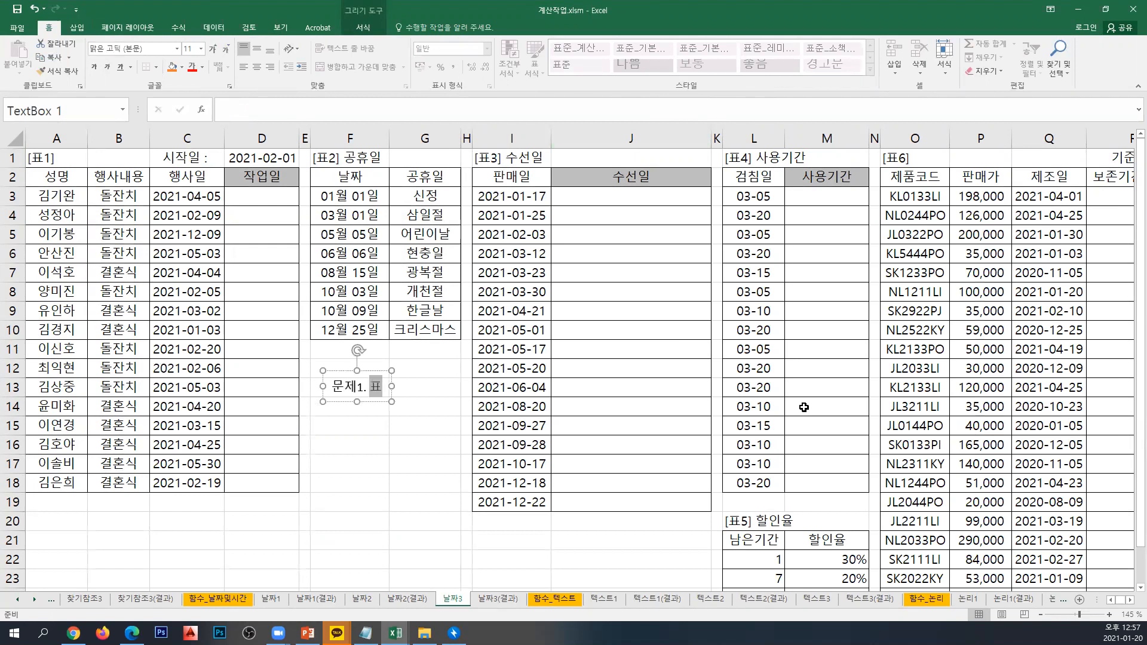
text(1)
text(. 작업일)
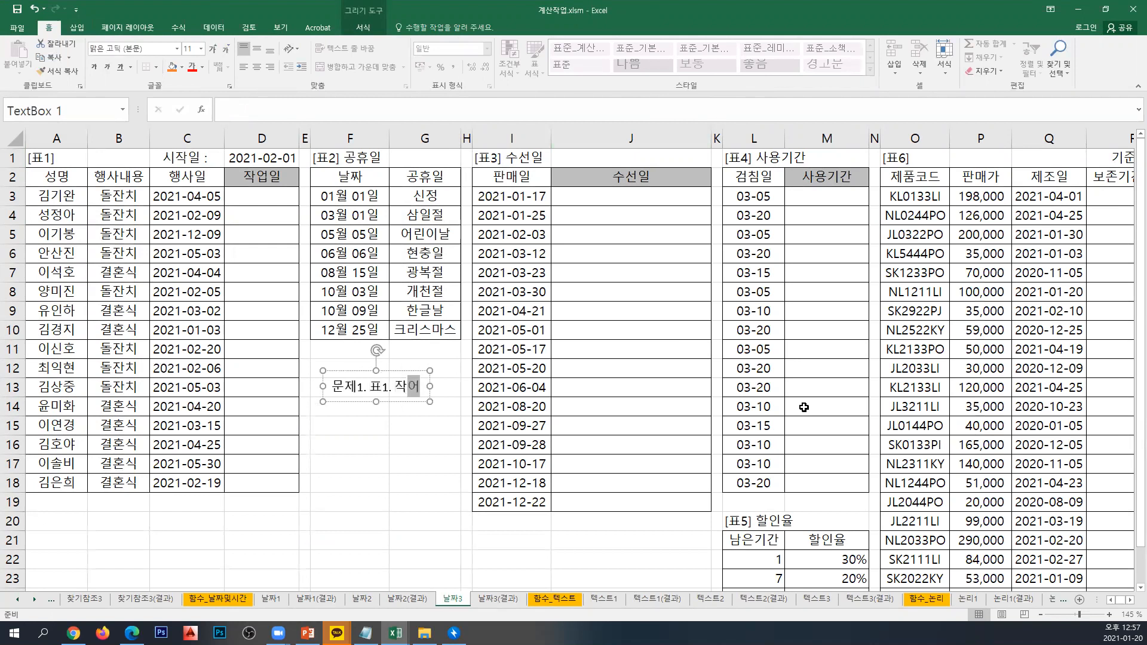
key(Return)
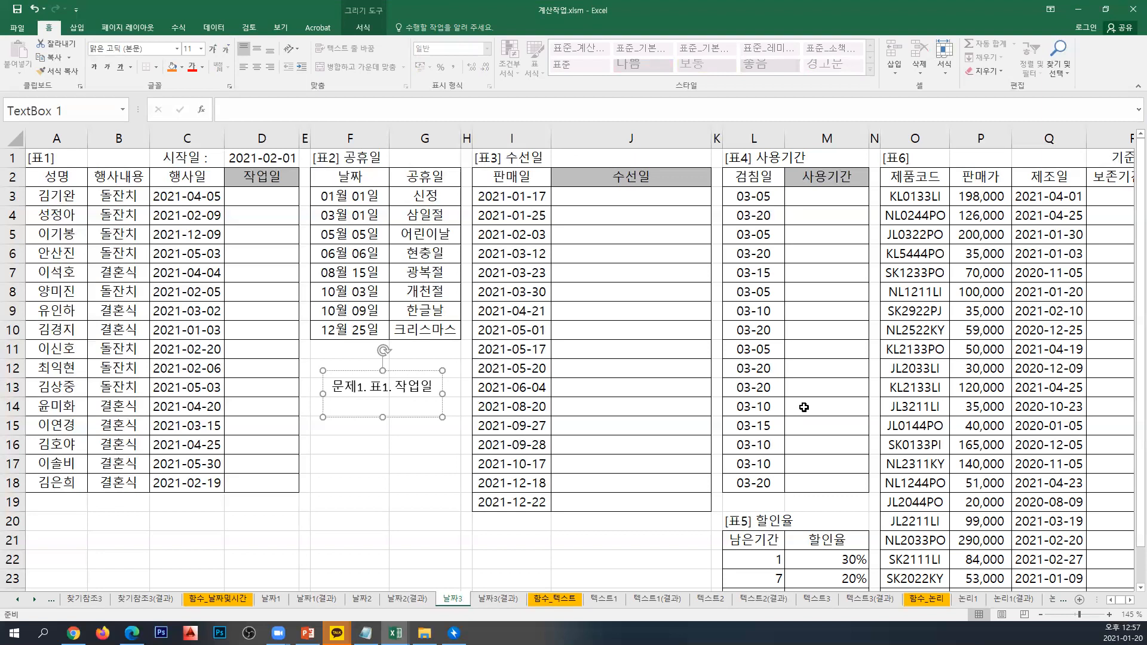
Give the text box an orange outline style and paste the IF, TEXT and NETWORKDAYS syntax notes below its heading, without a trailing empty line.
click(365, 24)
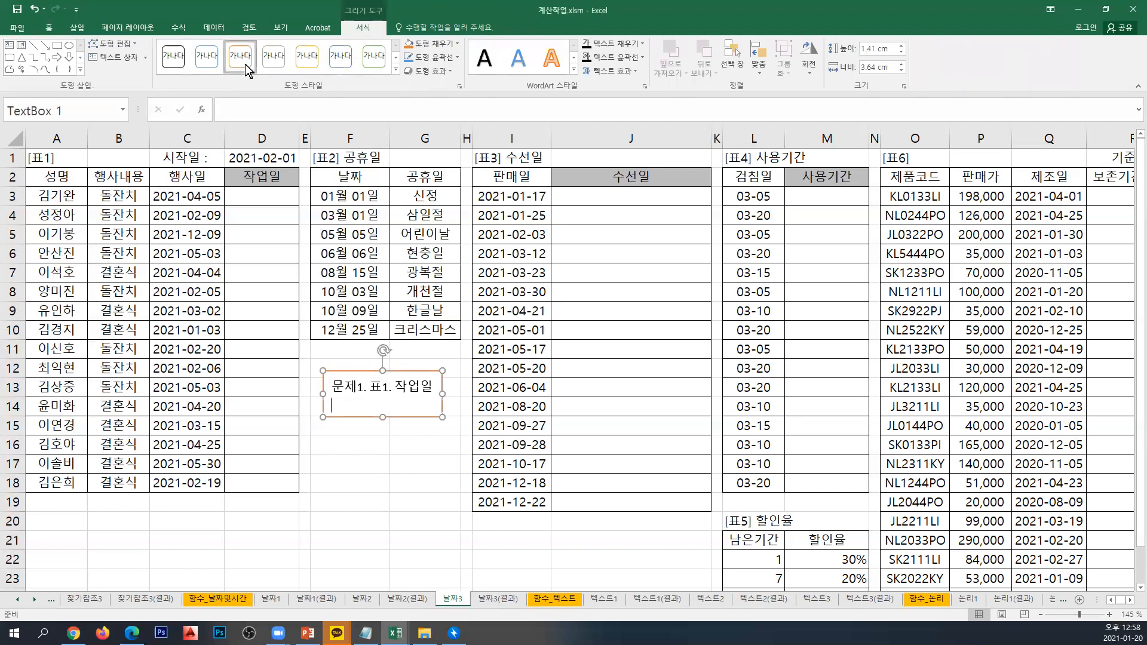
key(alt+Tab)
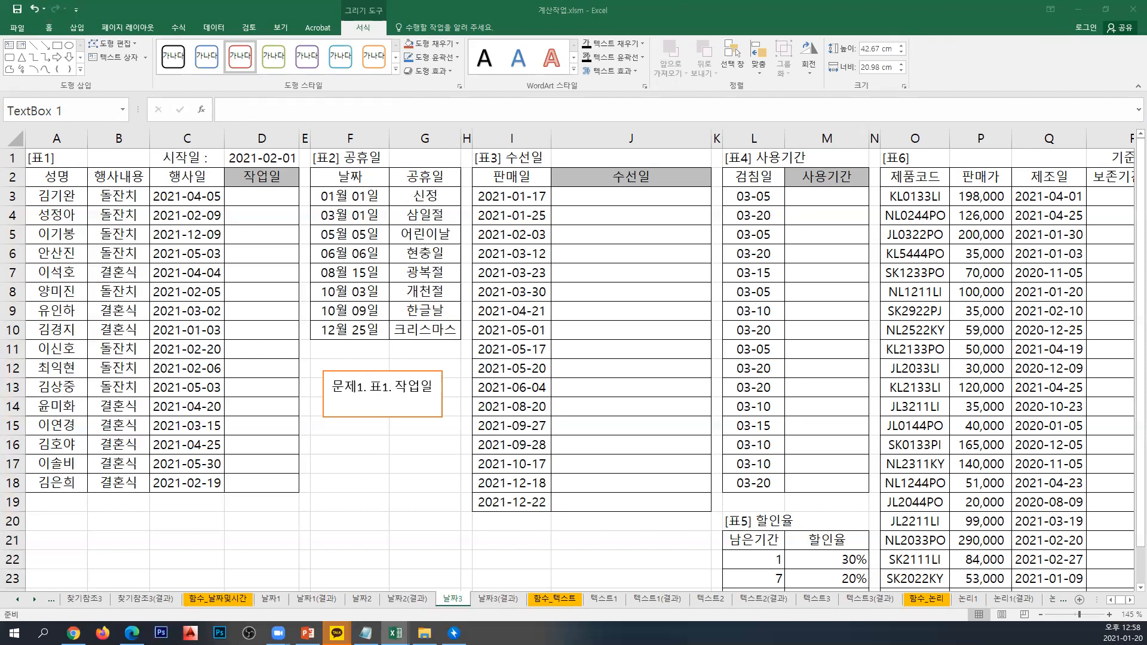
text(조건의 결과(TRUE/FALSE)에 해당하는 값 표시 IF(논리_조건,값_TRUE,값_FALSE) 사용자 지정 표시형식 [문자] TEXT(데이터,표시형식코드) 순작업일수 표시(달력의 검정색 날짜) [숫자] NETWORKDAYS(시작날짜,종료날짜,휴일))
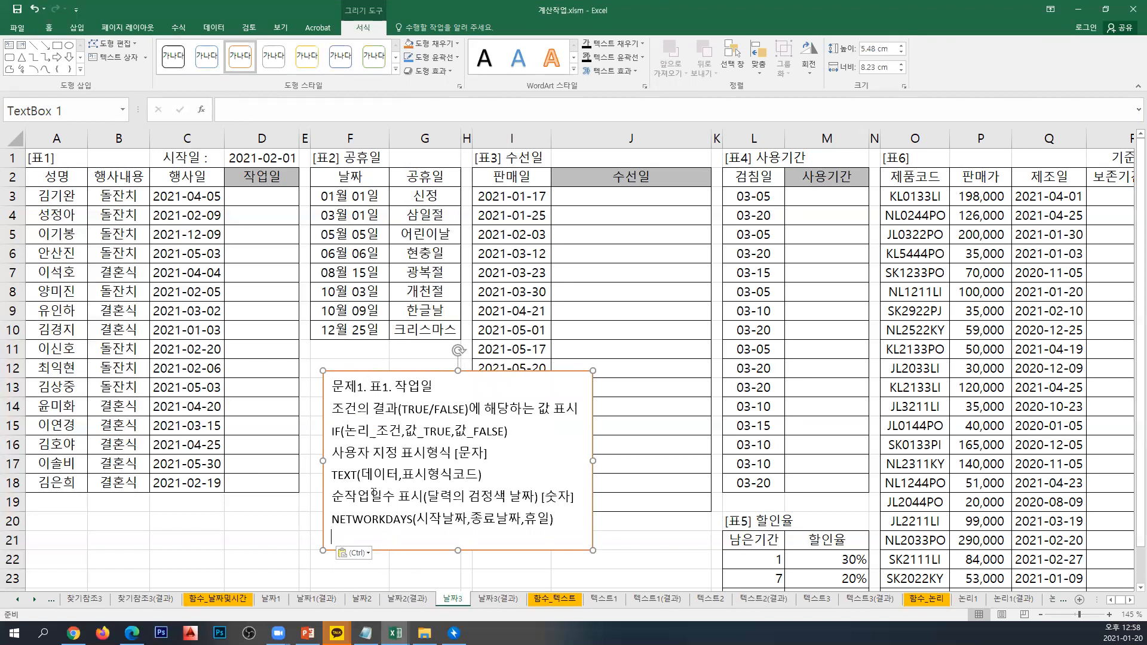
key(BackSpace)
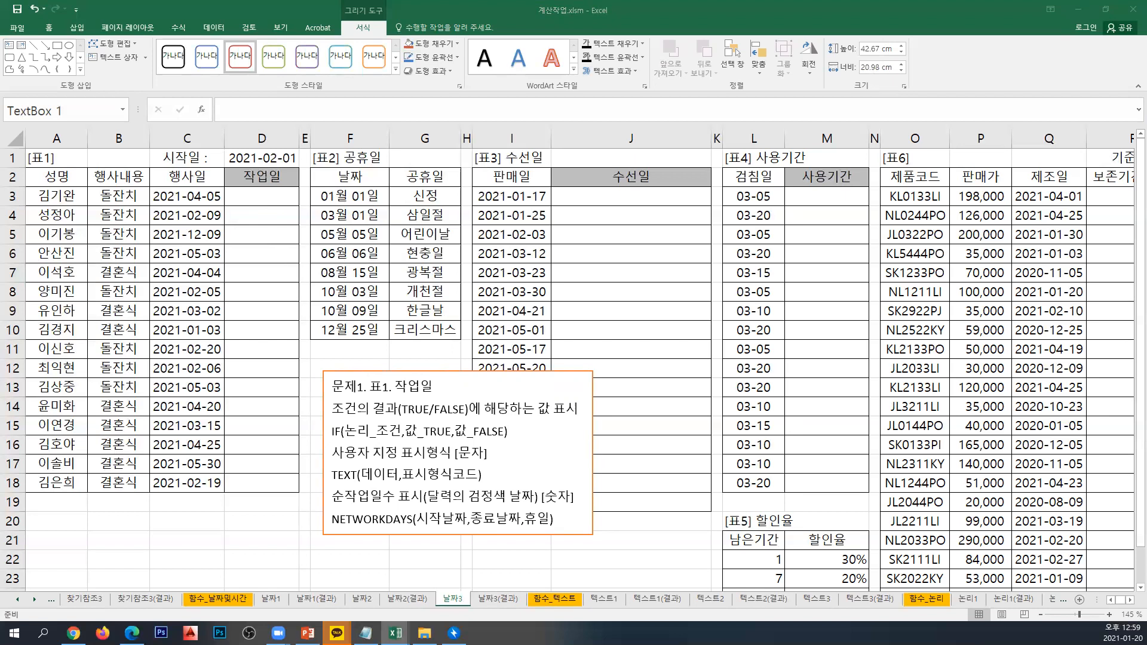
Add a line reading "작업일<0" directly below the text box's heading.
click(439, 388)
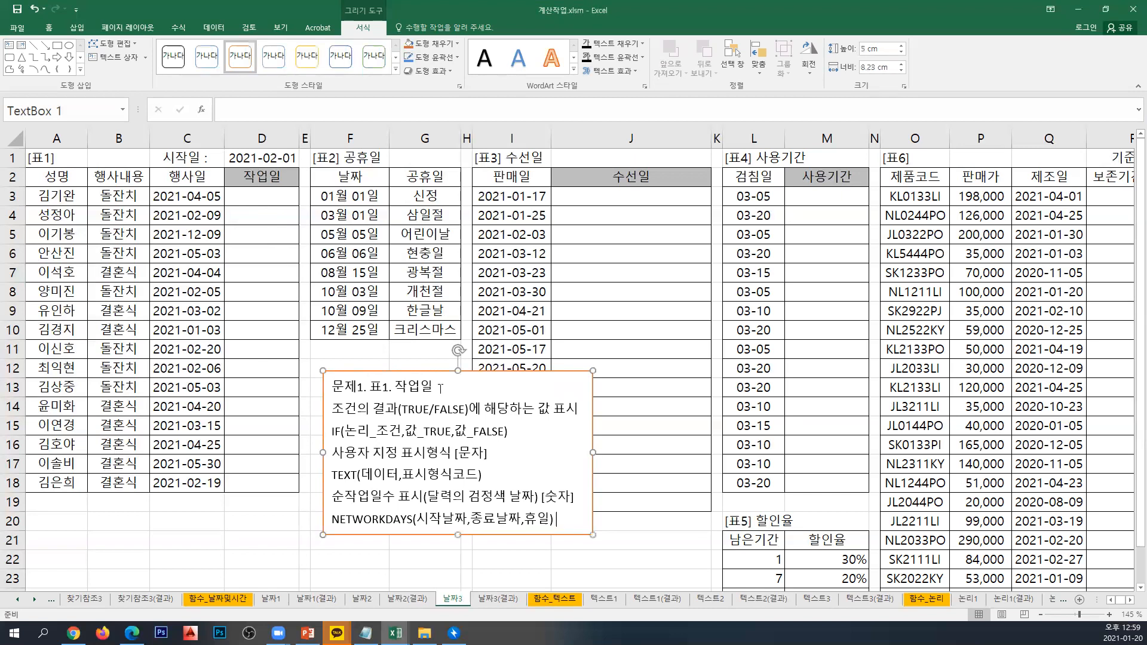
key(Return)
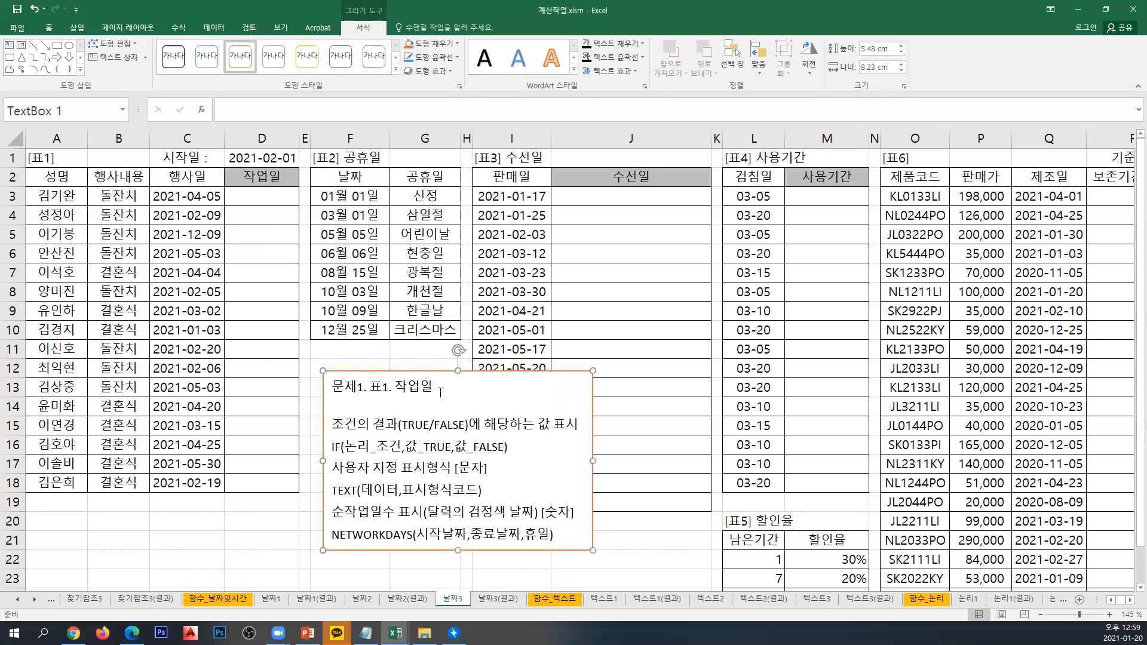
text(작업ㅇ리)
key(BackSpace)
key(BackSpace)
key(BackSpace)
text(일)
text(>0)
key(BackSpace)
key(BackSpace)
text(<0)
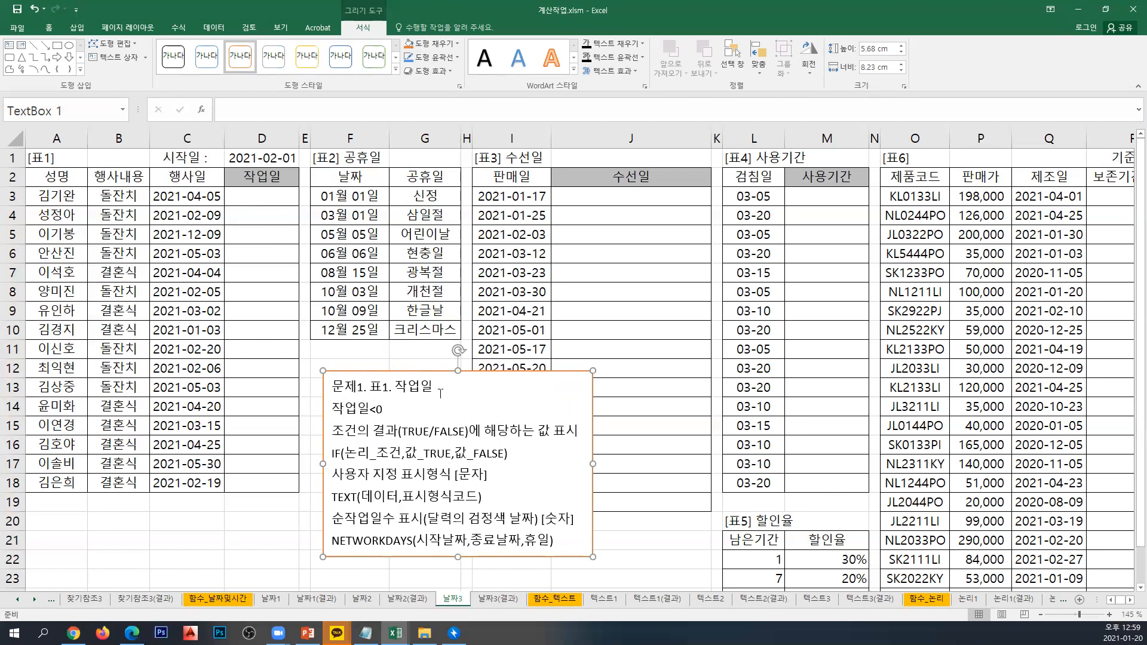
Complete the "작업일<0" line in the text box with the note 공백(" ") 표시.
text("자)
key(BackSpace)
key(BackSpace)
key(BackSpace)
text(공백)
text(()
text( :))
key(BackSpace)
key(BackSpace)
text(" ") 표시)
Add the line "수식형태반복표시>>자동채우기1번사용>>상대/절대" to the text box, above the IF description.
click(278, 203)
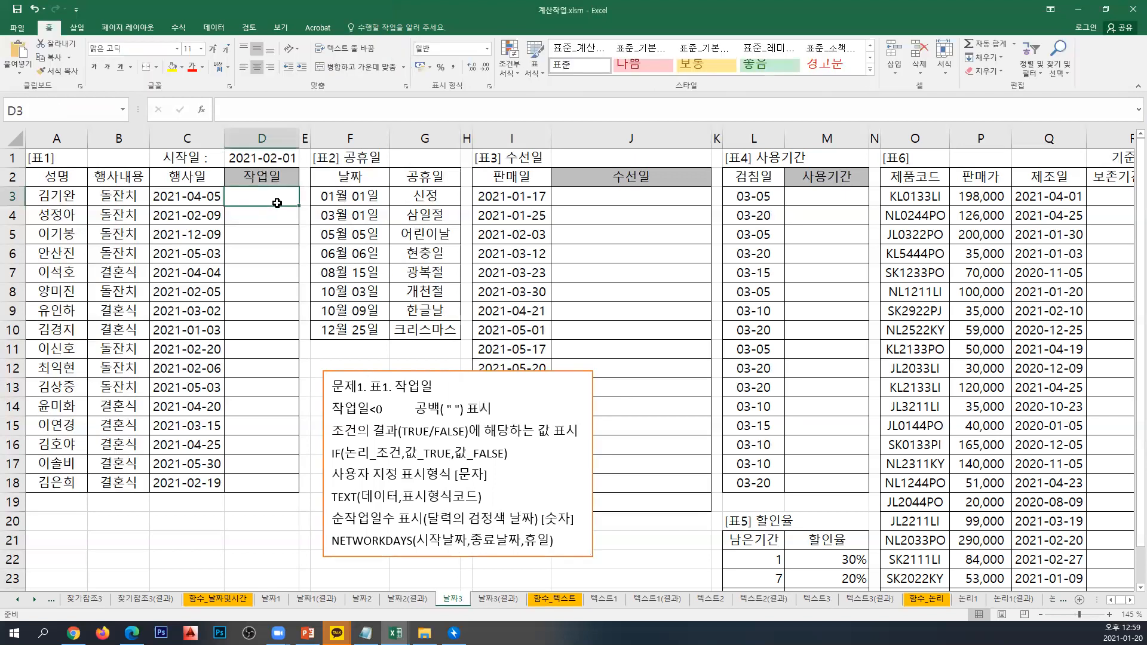
click(333, 429)
key(Return)
key(Up)
drag(257, 200, 252, 484)
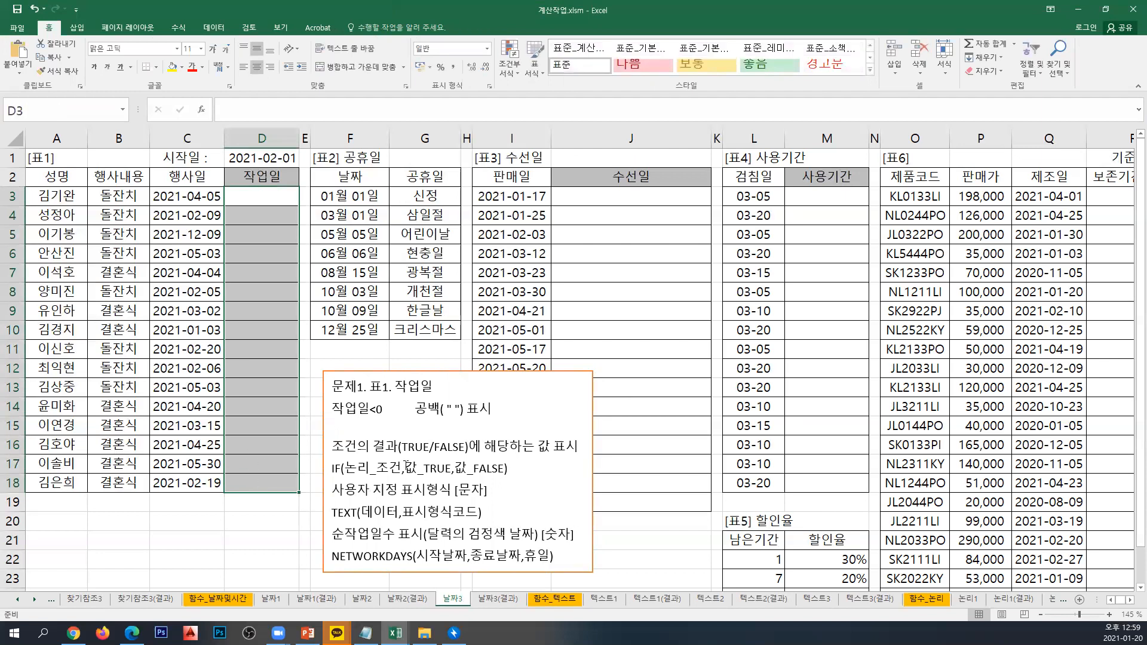
click(365, 436)
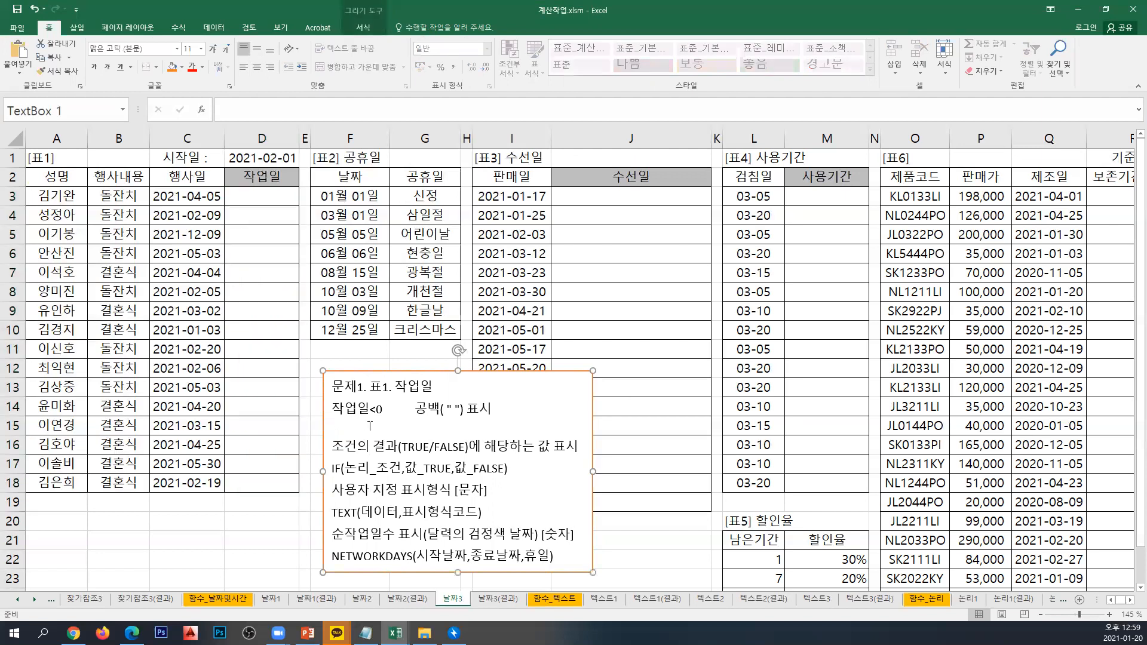
click(360, 428)
text(수식형)
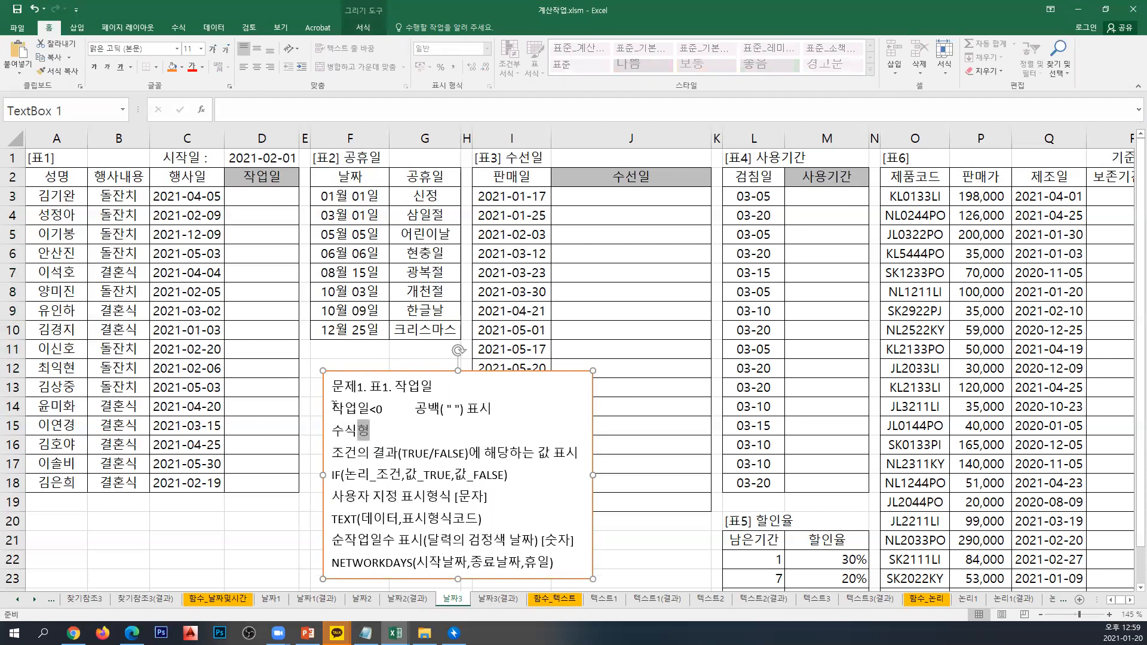
text(태박ㅂ복푯)
text(시>>)
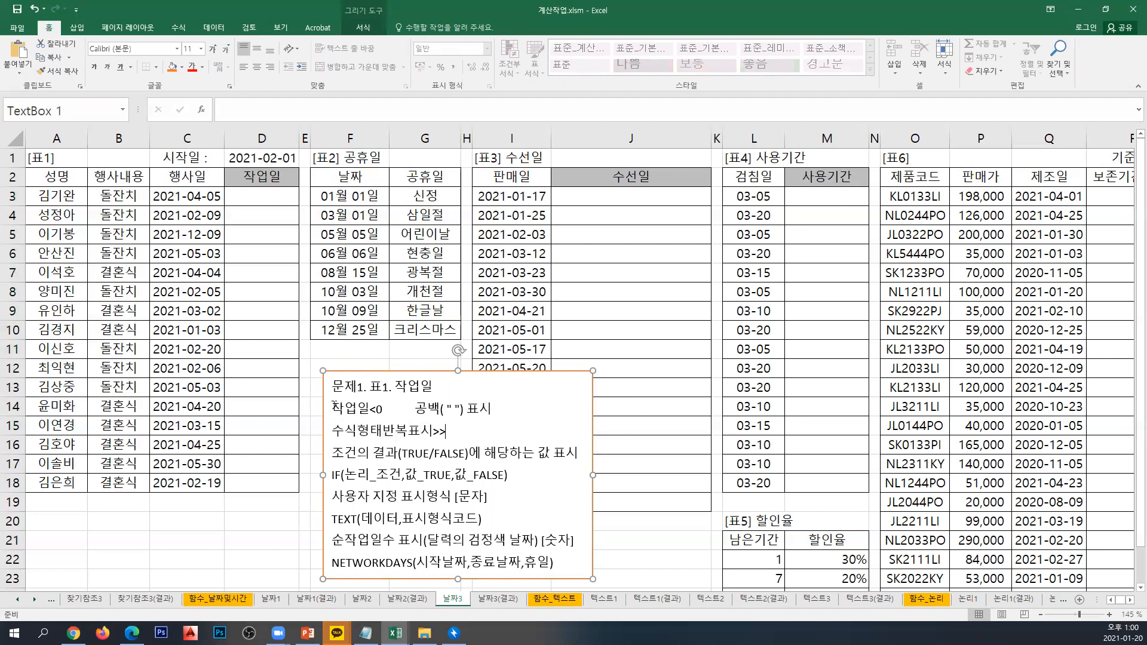
text(자동채우기)
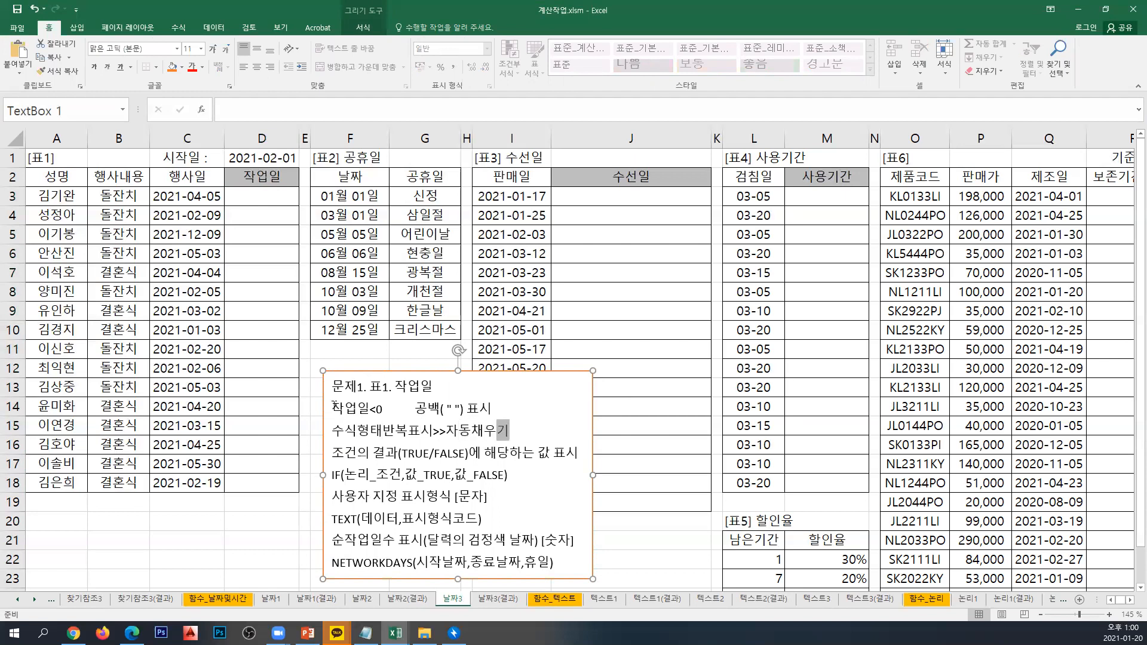
text(1번사용)
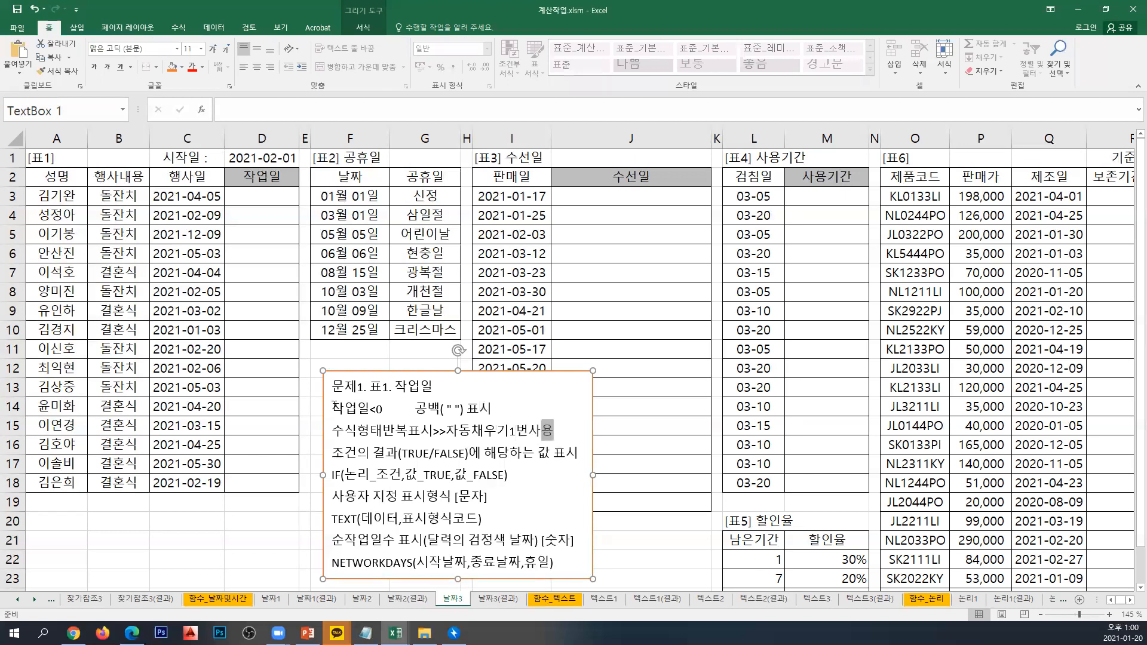
text(>>상대/절대)
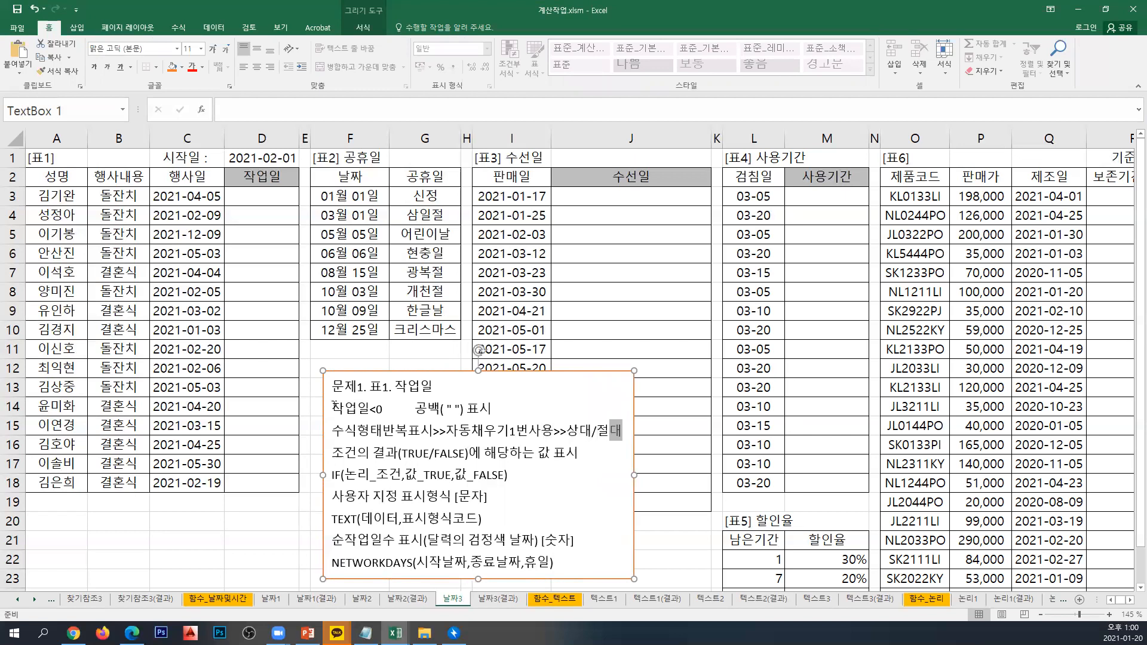
Begin a NETWORKDAYS formula in cell D3 with the absolute reference $D$1 as the start date.
click(266, 203)
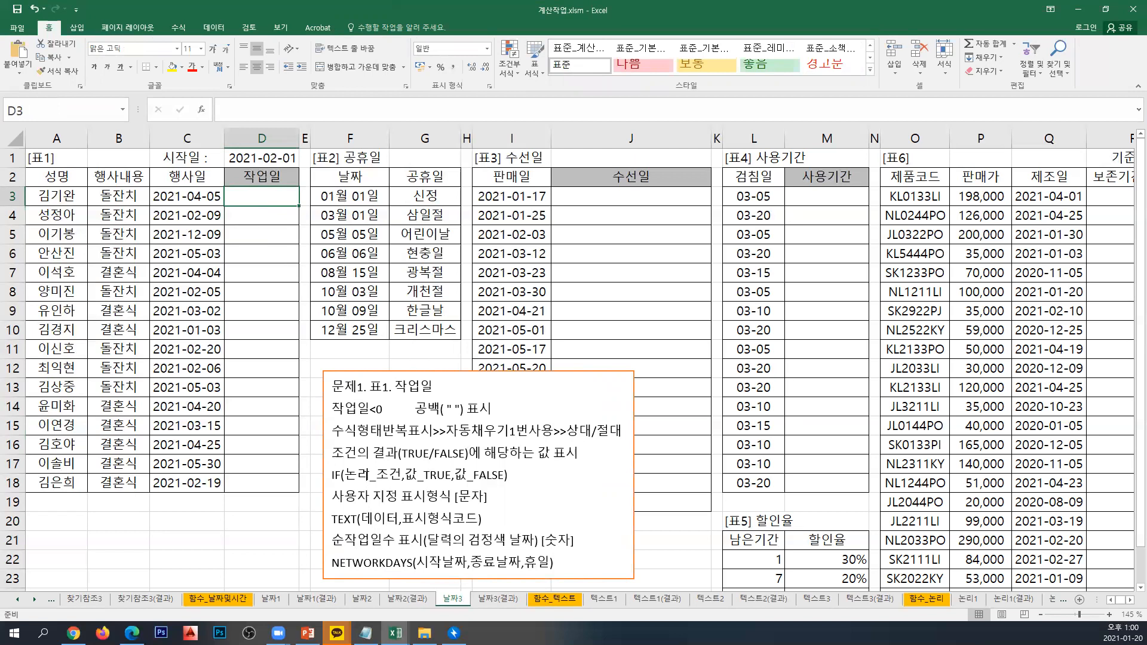
text(=)
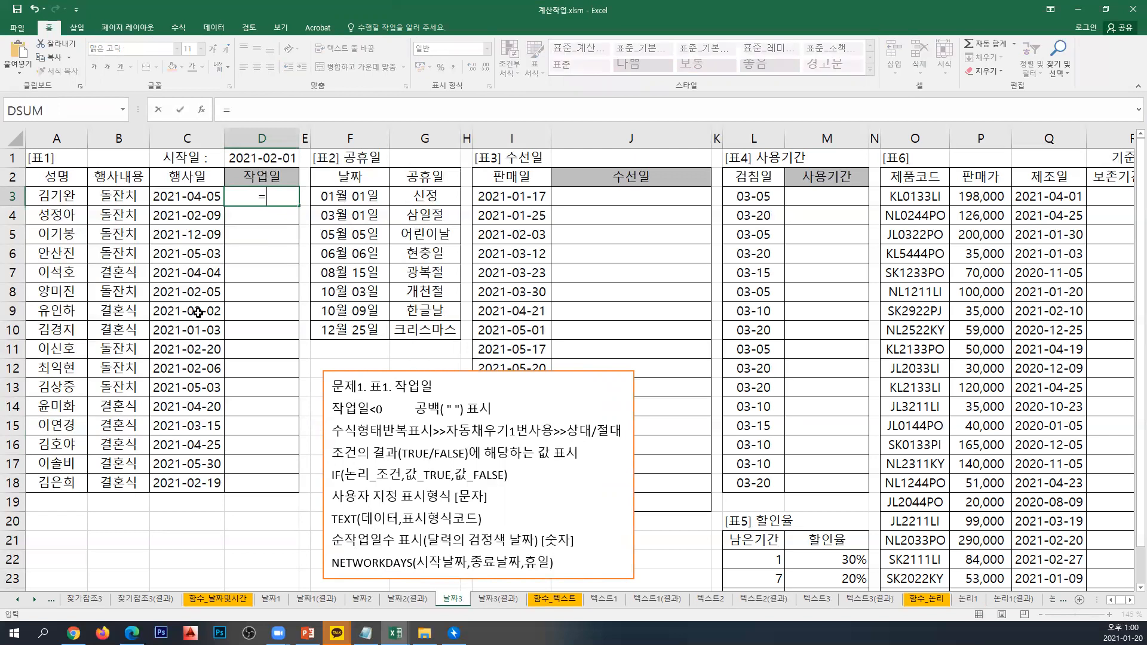
text(NE)
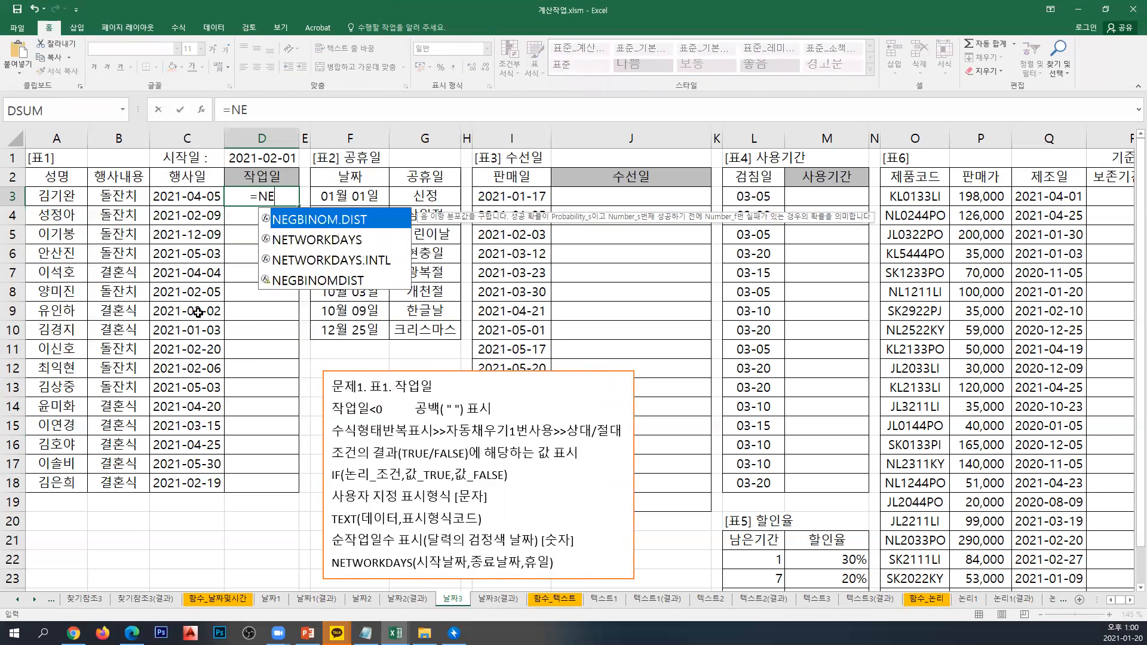
text(TWORK)
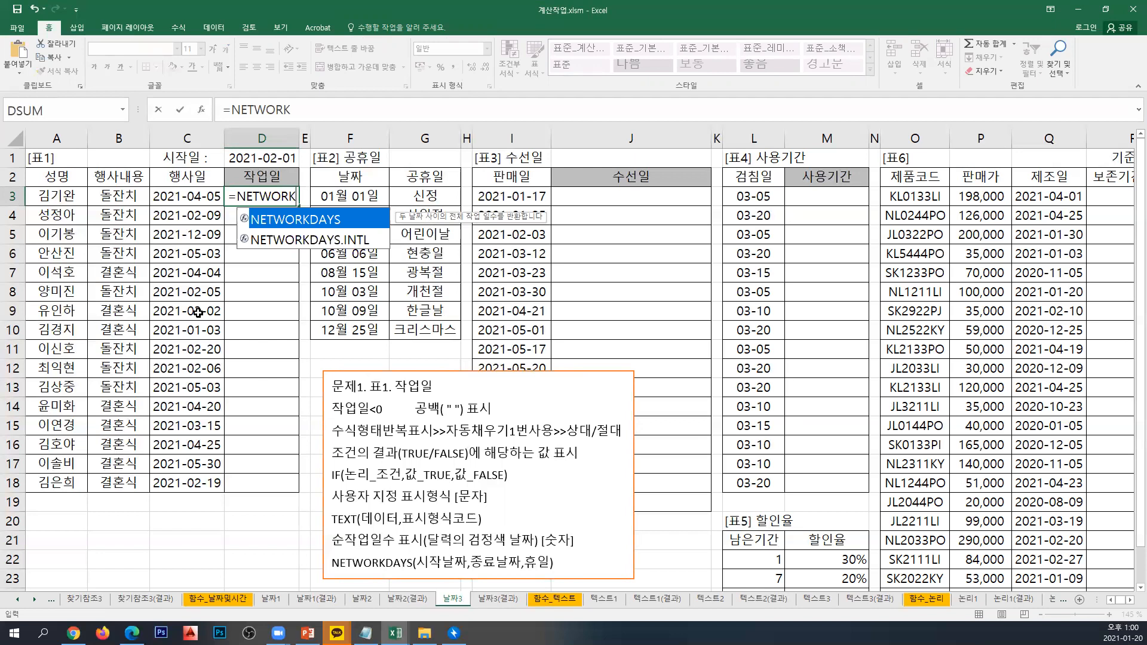
text(DAYS()
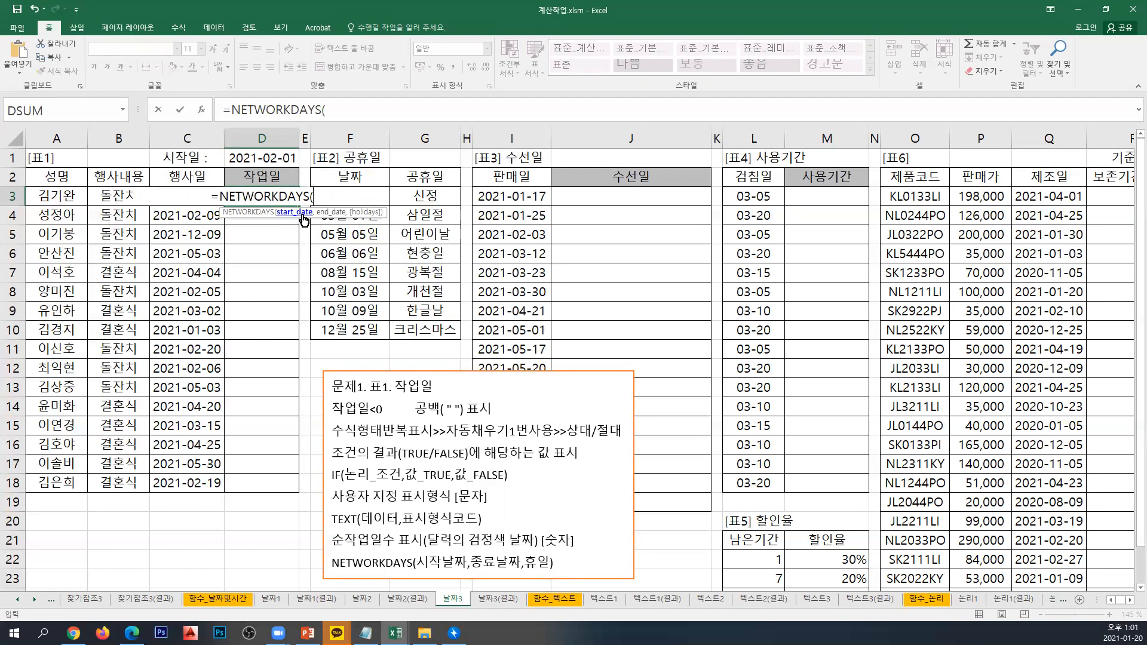
click(241, 160)
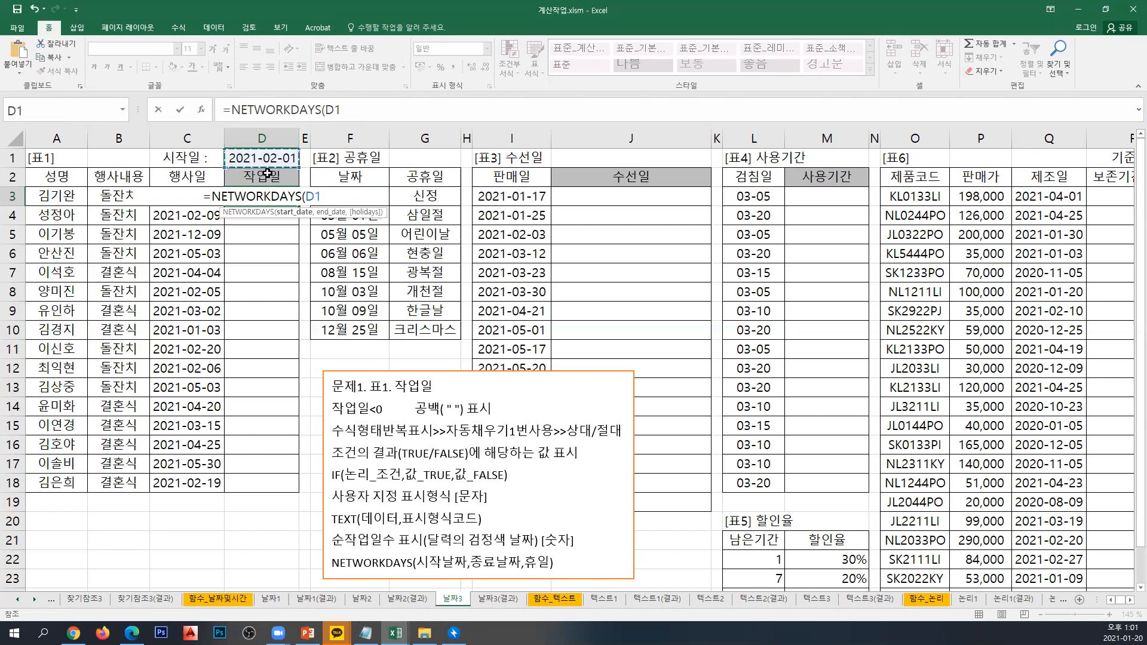
key(F4)
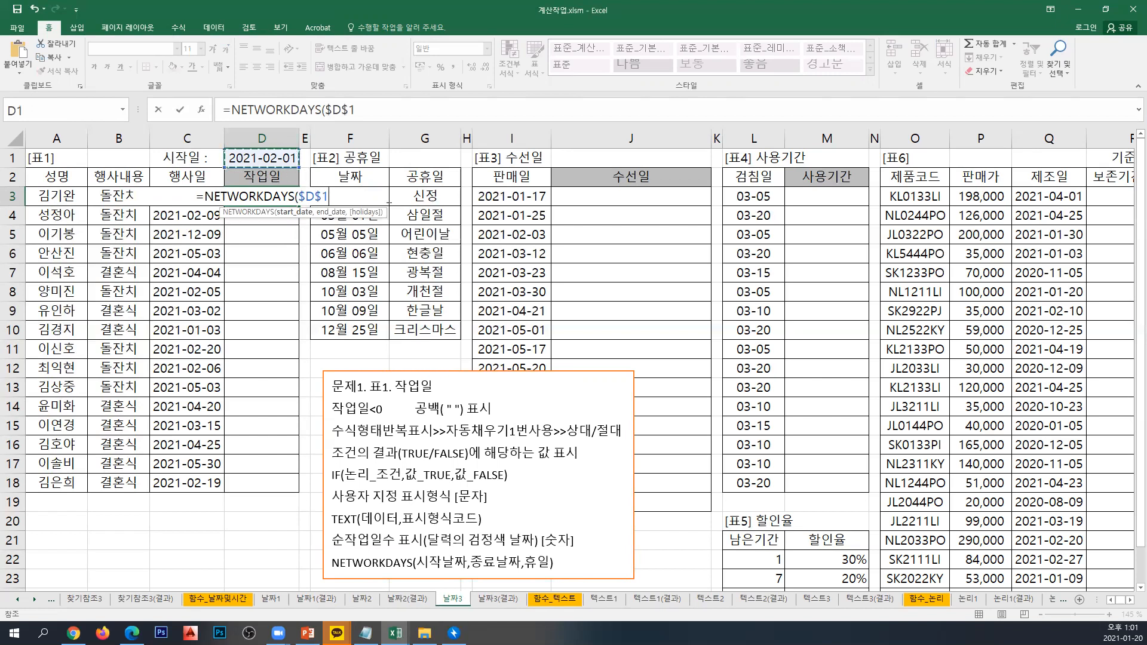
text(,)
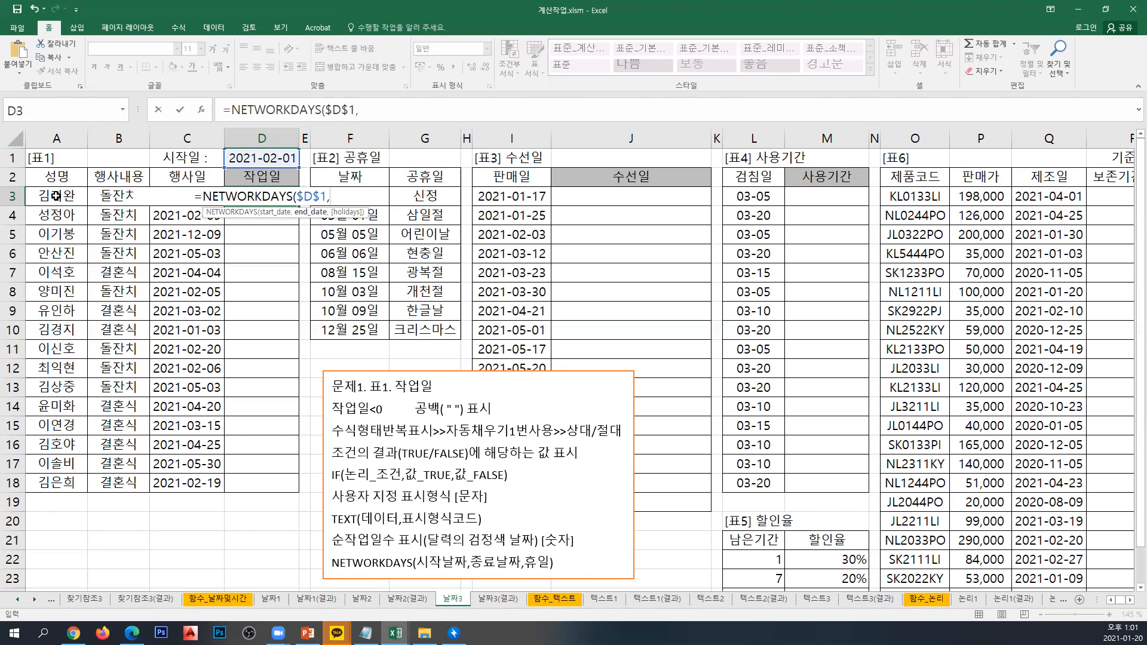
Use the relative reference C3 as the formula's end date and move on to the holidays argument.
click(197, 180)
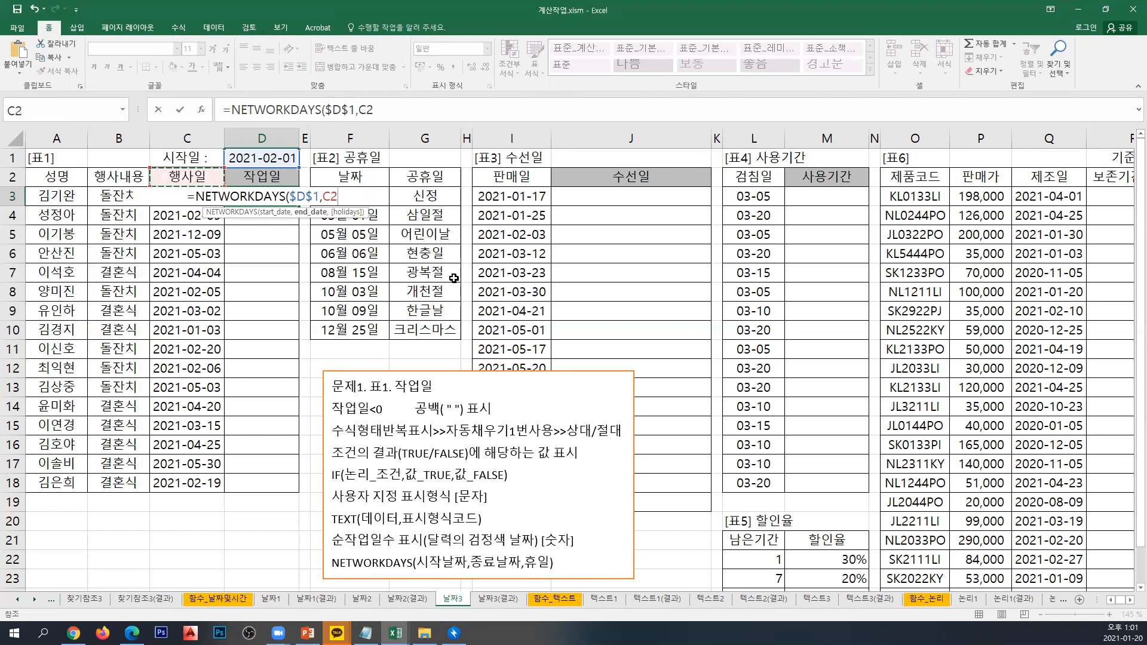
key(Down)
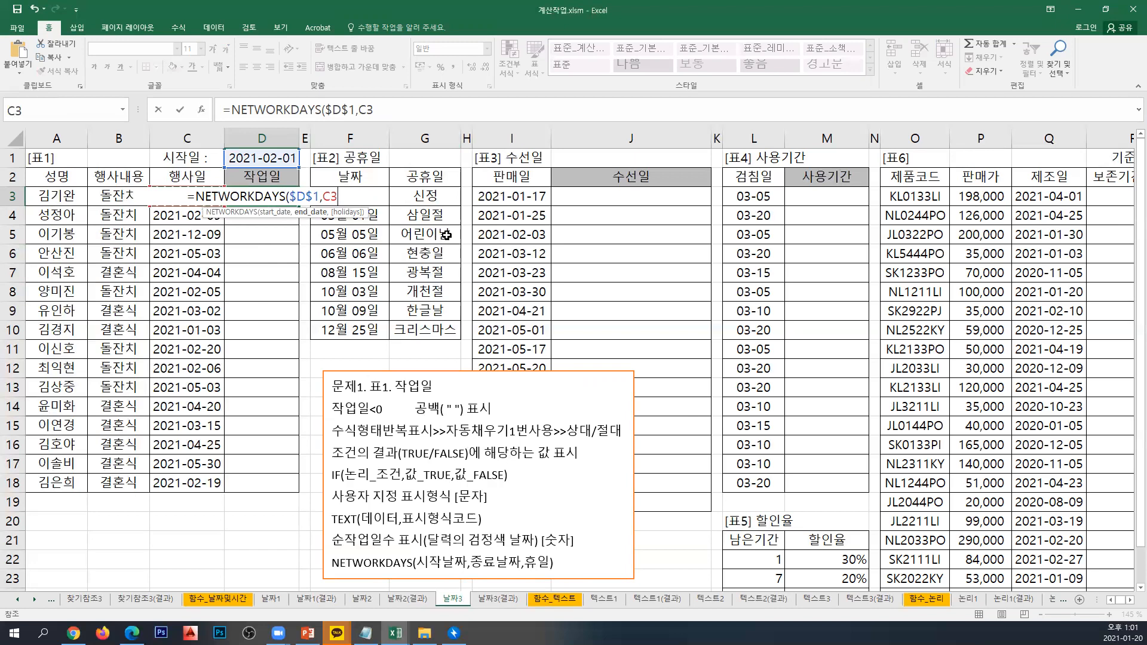
text(,)
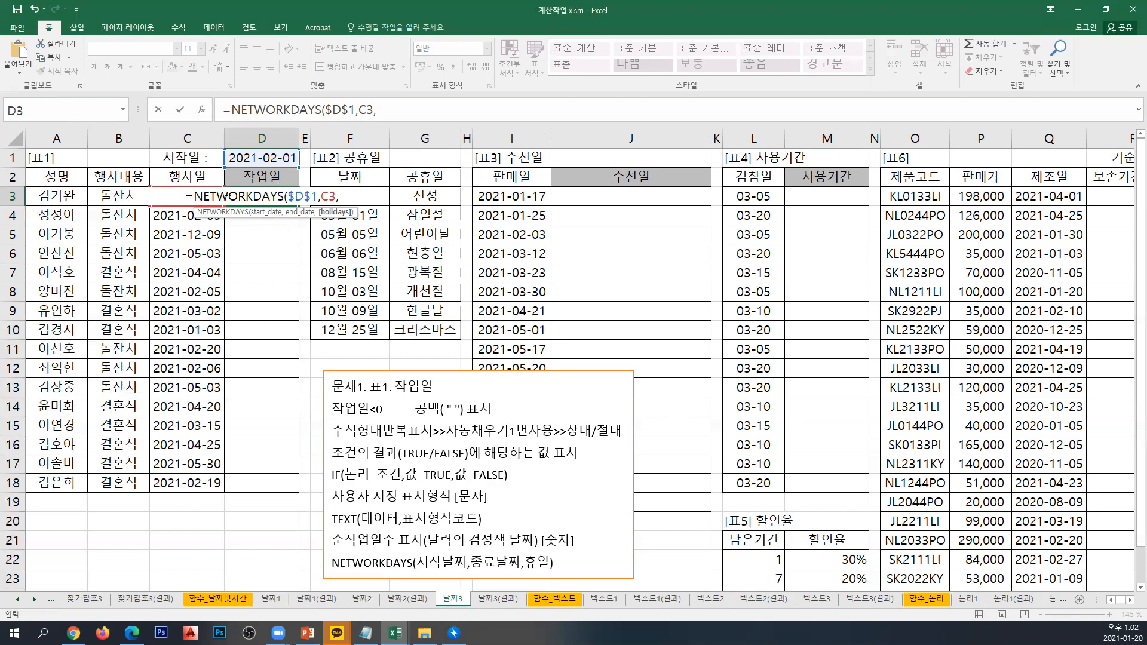
Store the unfinished D3 formula as text with a leading apostrophe, then select cell F3 to check the first holiday's date.
click(213, 197)
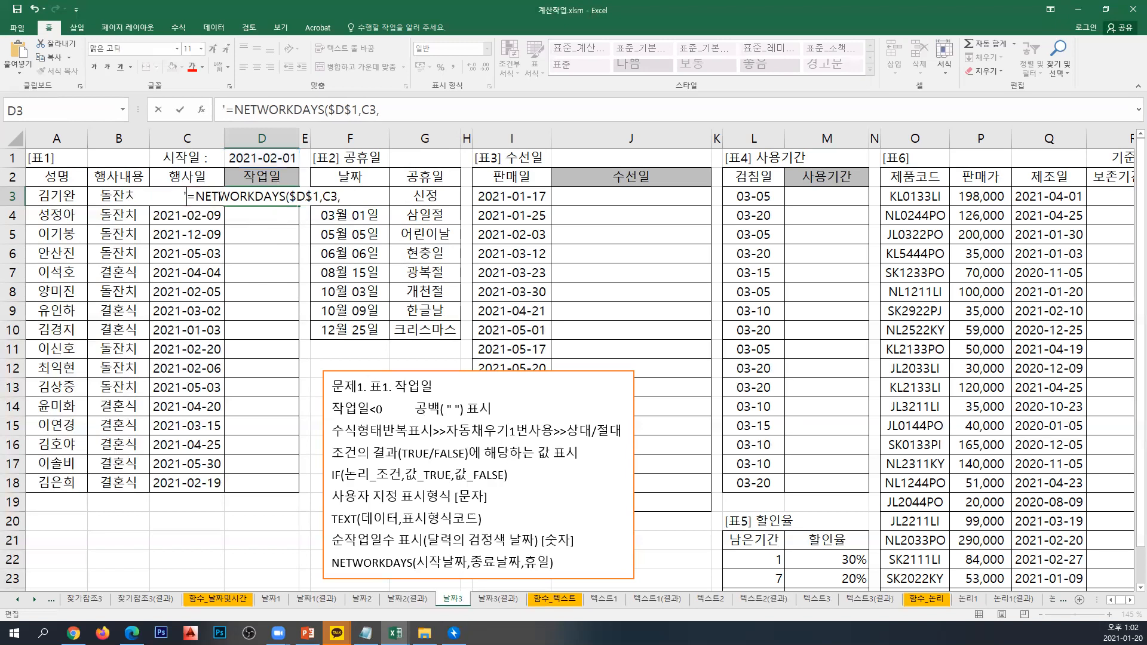
click(366, 352)
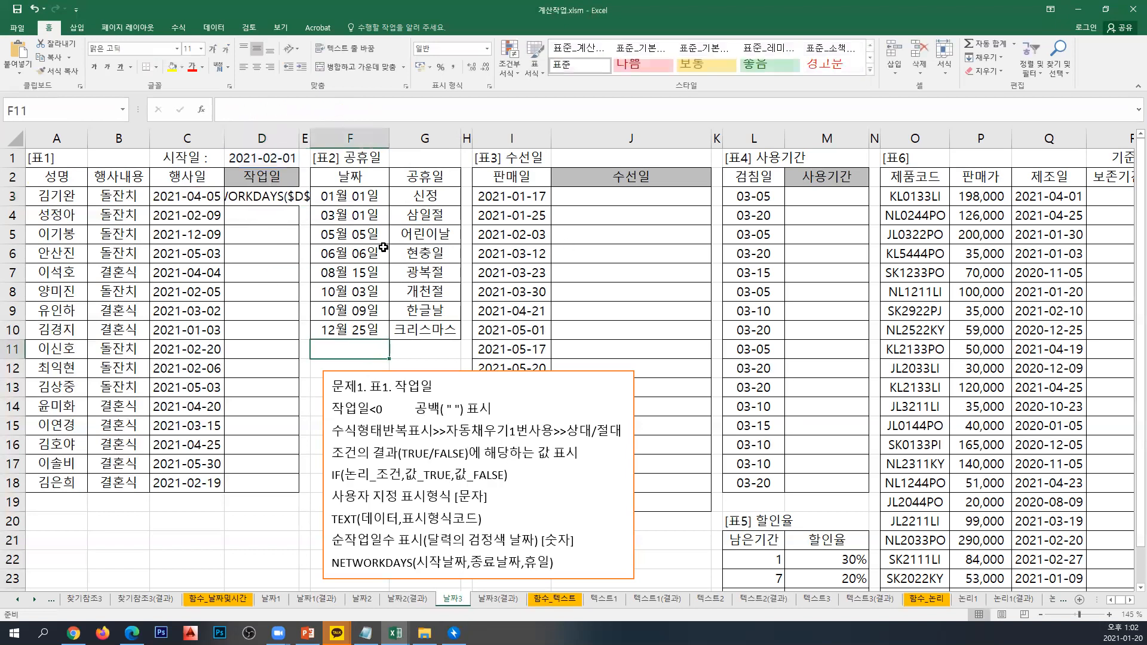
click(362, 201)
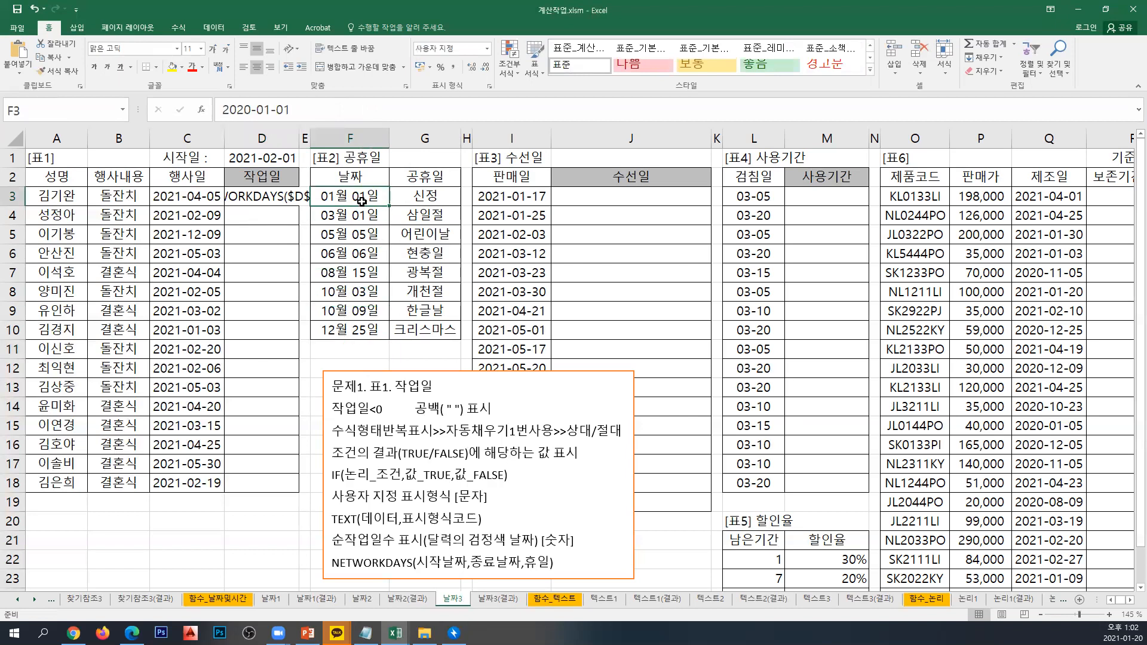
Check the custom number format of the holiday dates in F3:F10, leaving it as is.
drag(355, 199, 351, 326)
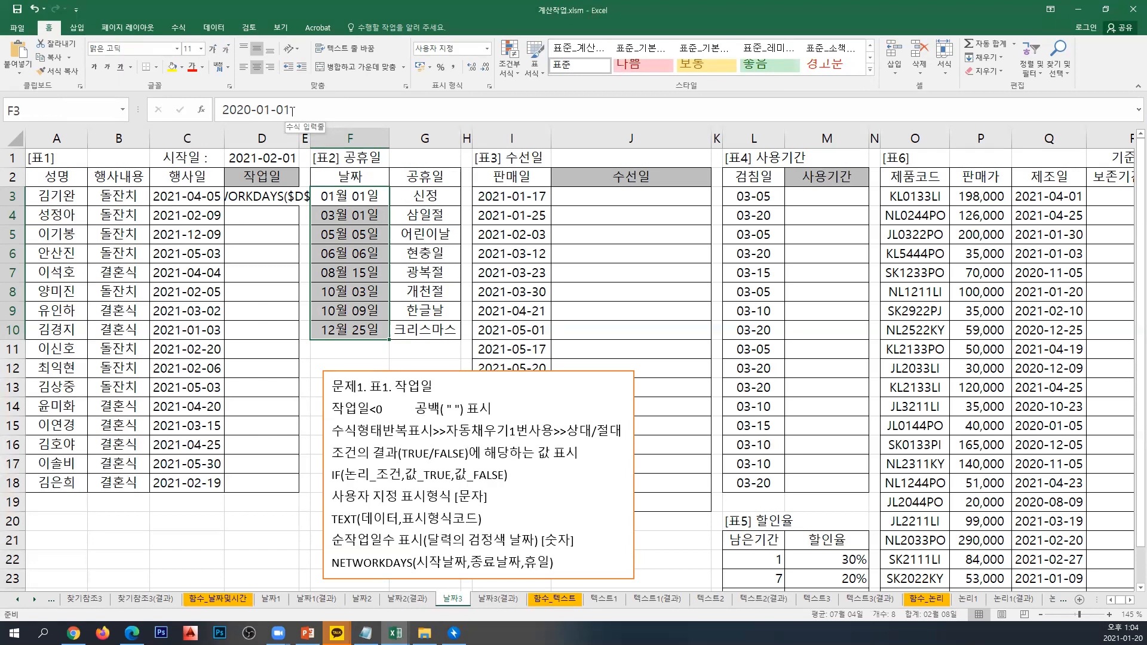
key(ctrl+1)
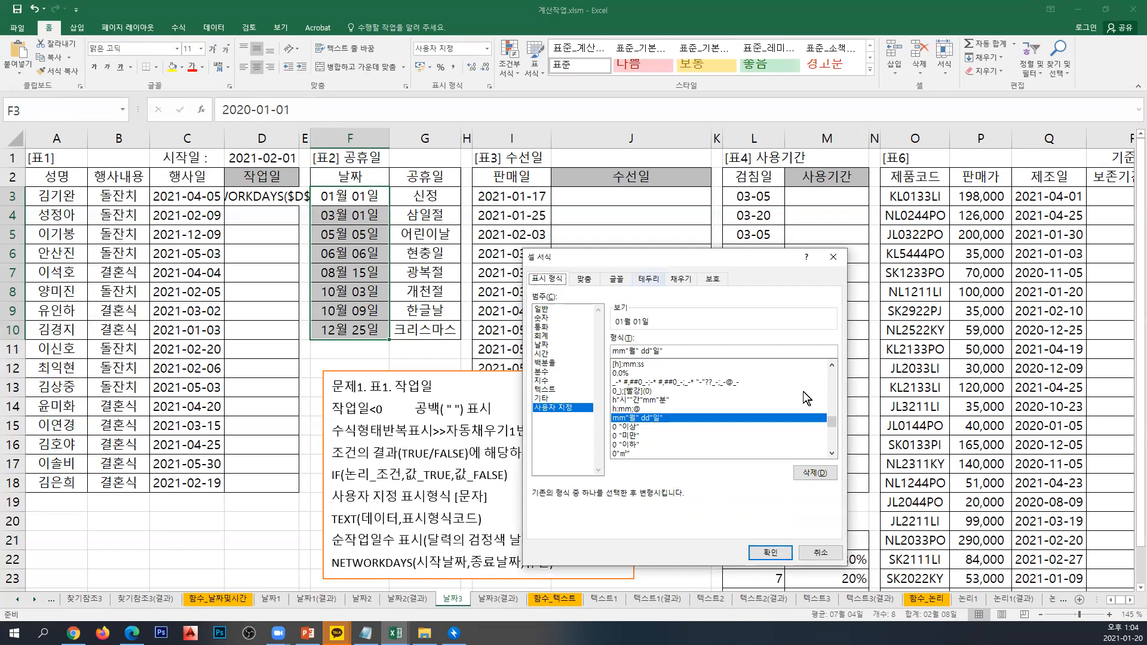
click(821, 553)
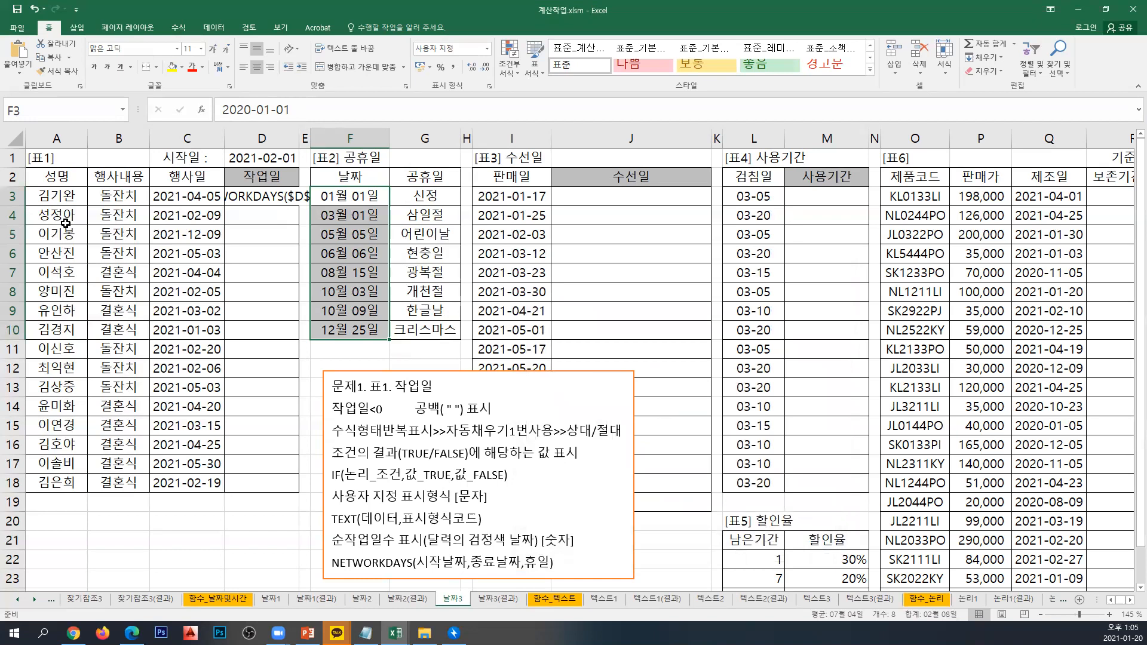
Remove the leading apostrophe from cell D3 and resume editing its NETWORKDAYS formula at the holidays argument.
click(255, 197)
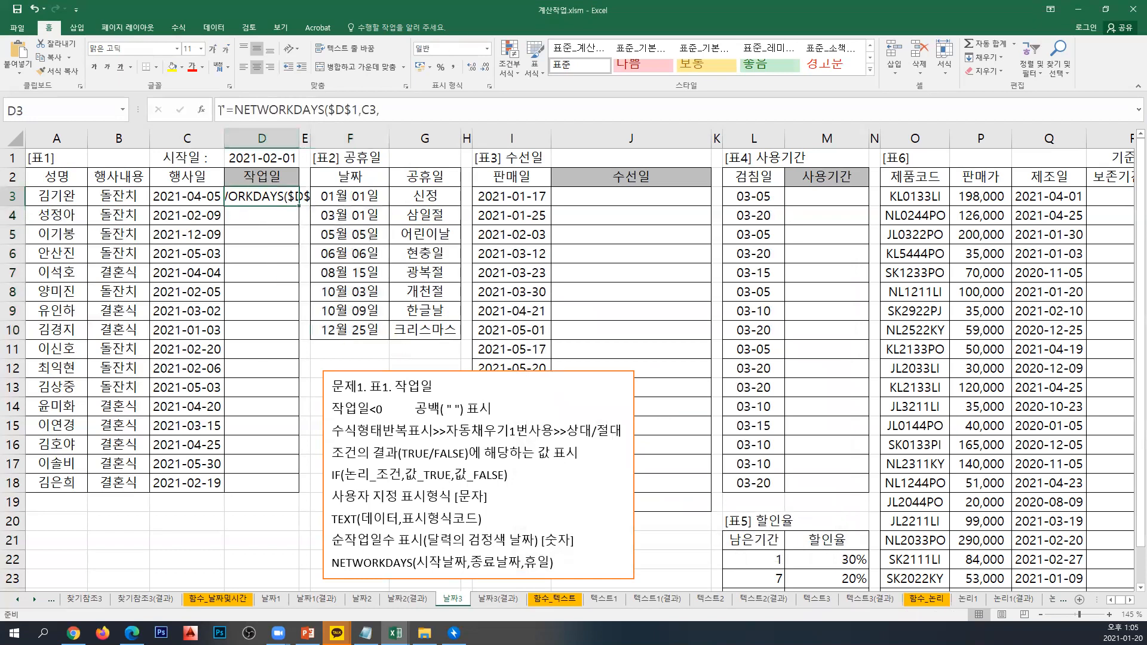
click(220, 110)
key(Delete)
click(401, 109)
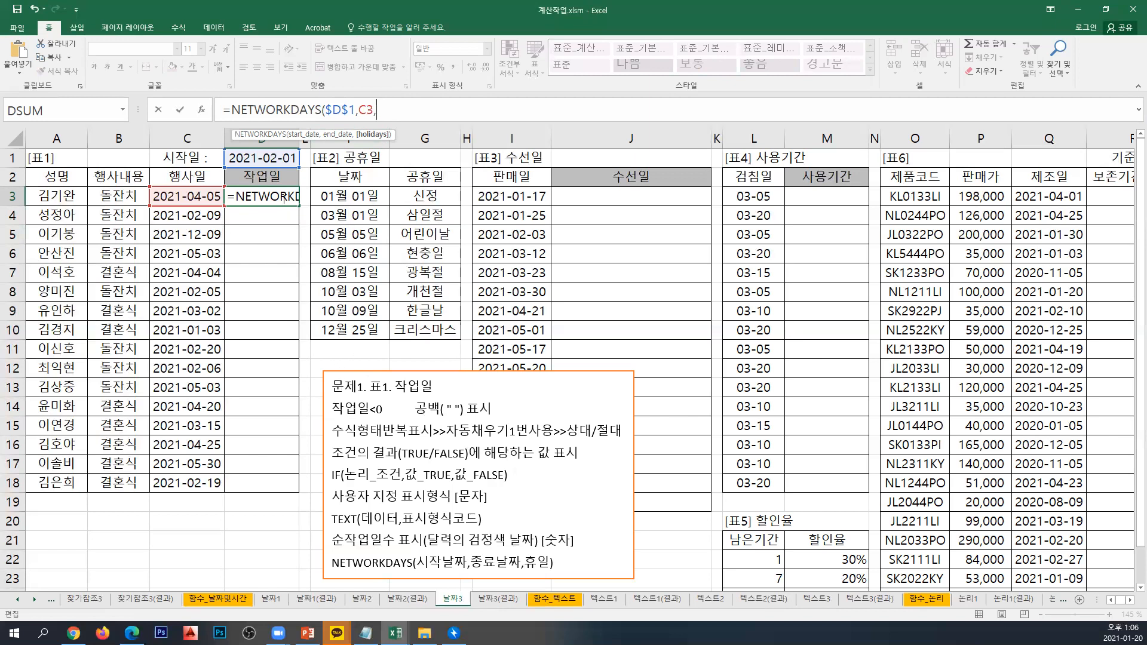
click(279, 198)
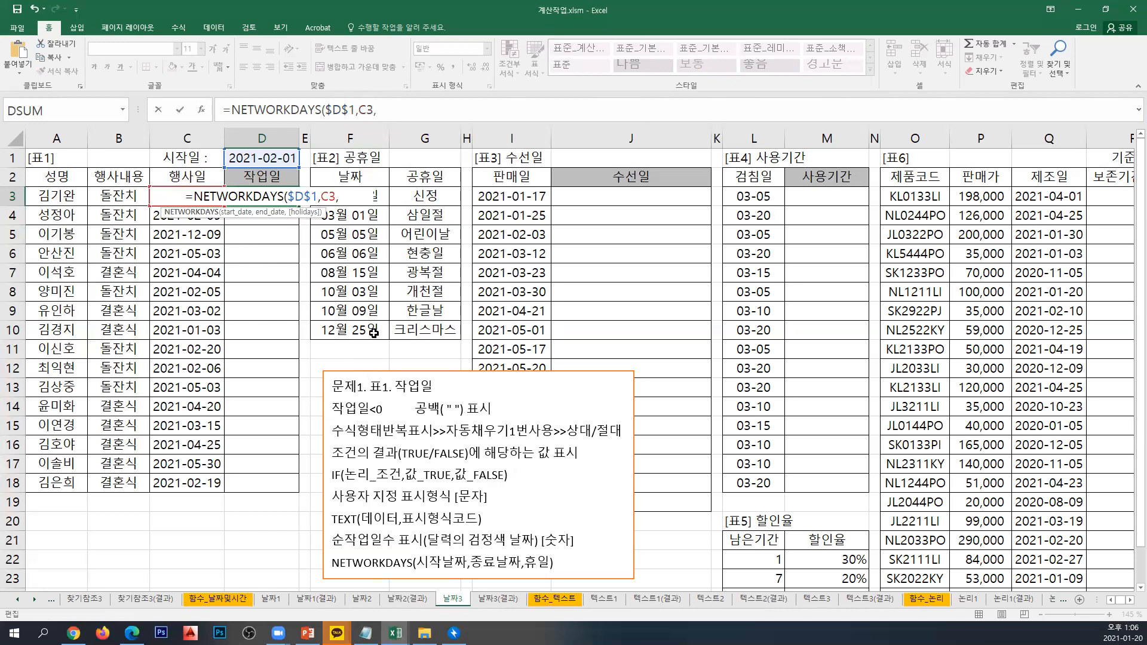
Use the absolute range $F$3:$F$10 as the holidays argument, then close and enter the NETWORKDAYS formula in D3.
drag(373, 333, 352, 197)
click(258, 201)
click(392, 105)
key(BackSpace)
text(,)
drag(376, 332, 354, 195)
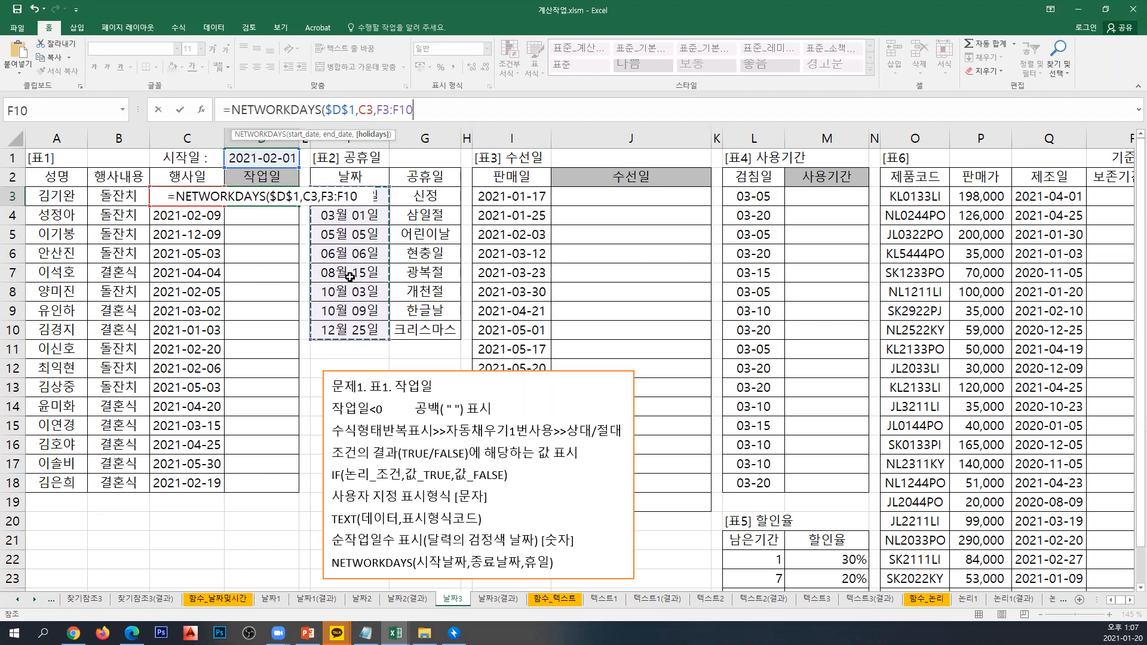
key(F4)
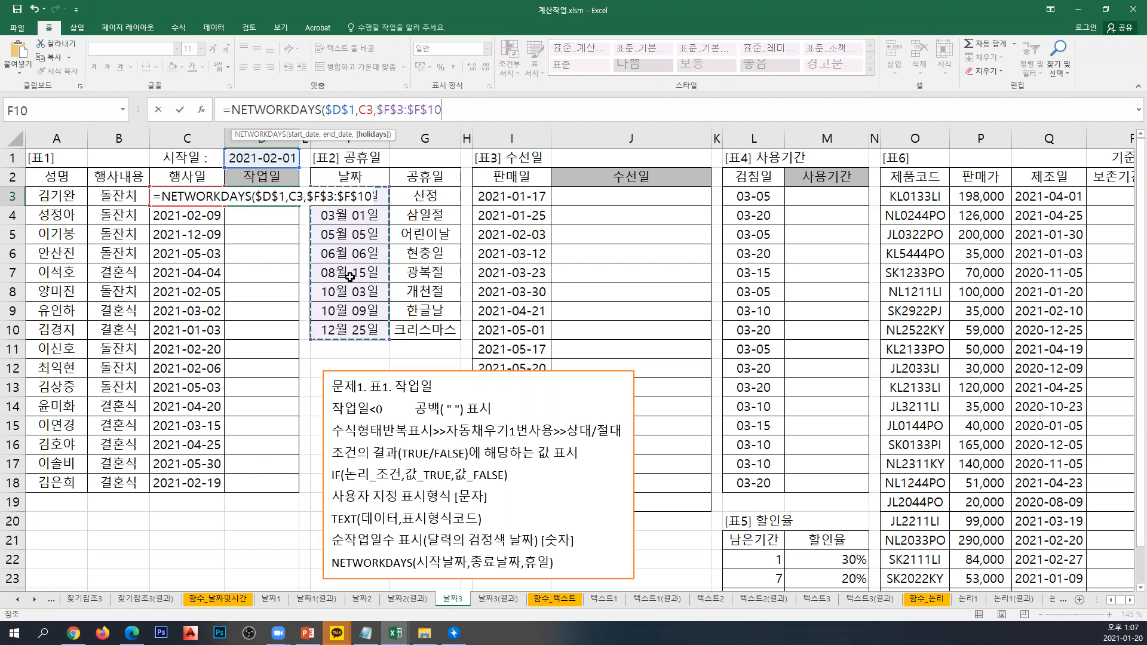
text())
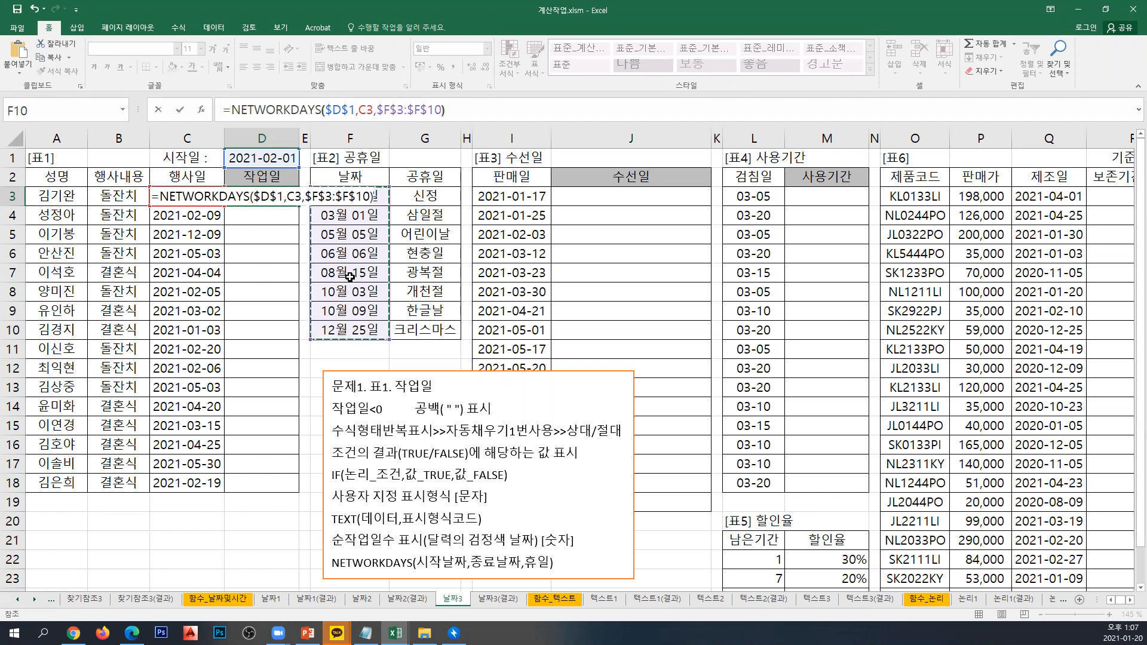
key(Up)
key(Up)
key(Down)
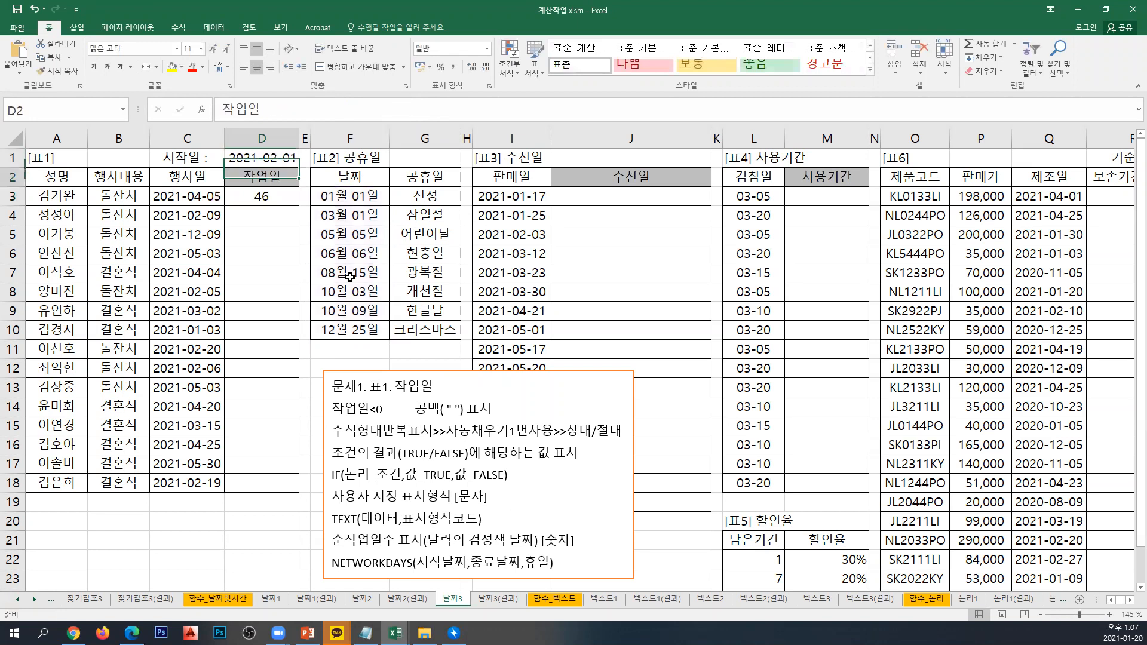
Copy D3's formula =NETWORKDAYS($D$1,C3,$F$3:$F$10) into the text box as a new line below its title.
click(278, 202)
key(F2)
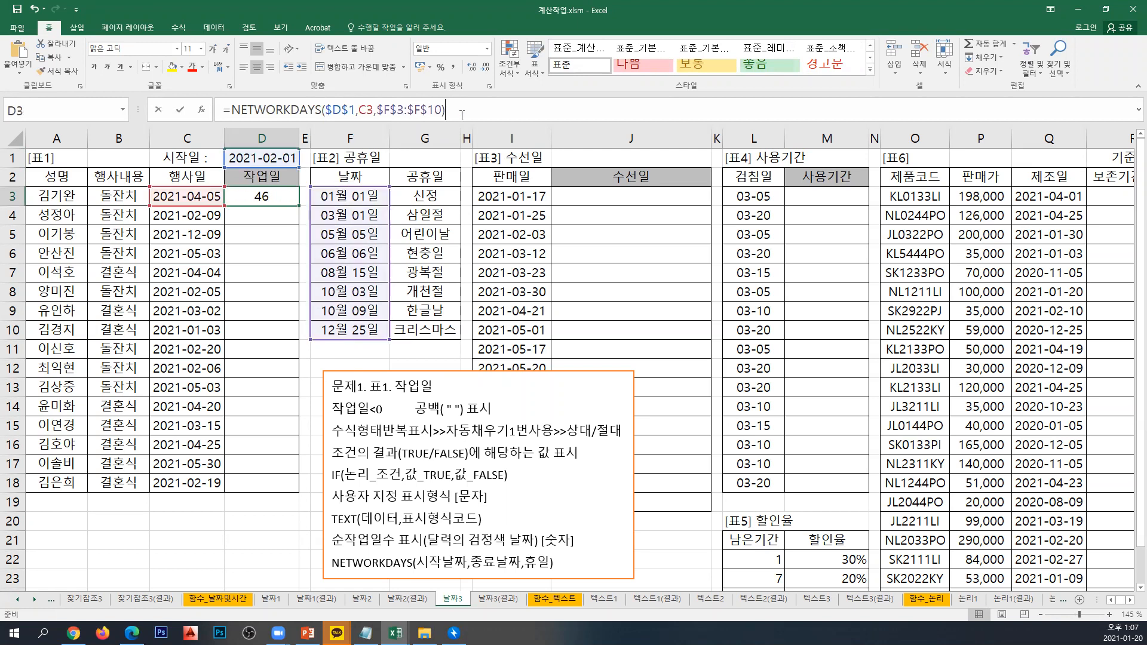
key(ctrl+Return)
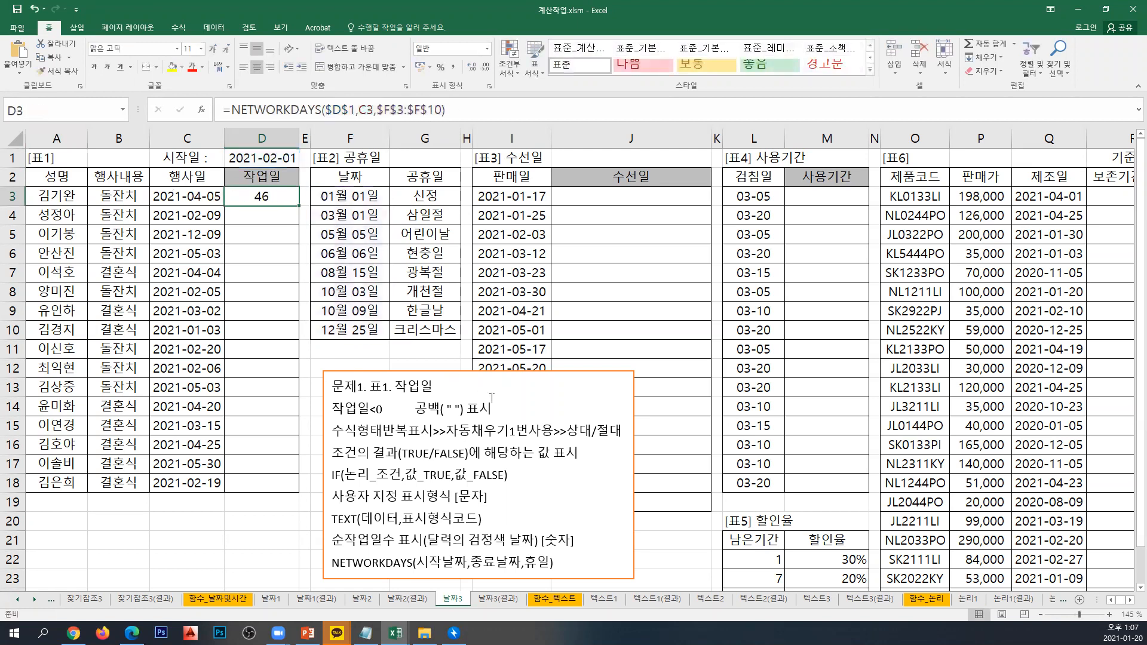
click(328, 403)
key(Return)
key(Up)
text(V)
key(F12)
text(=NETWORKDAYS($D$1,C3,$F$3:$F$10))
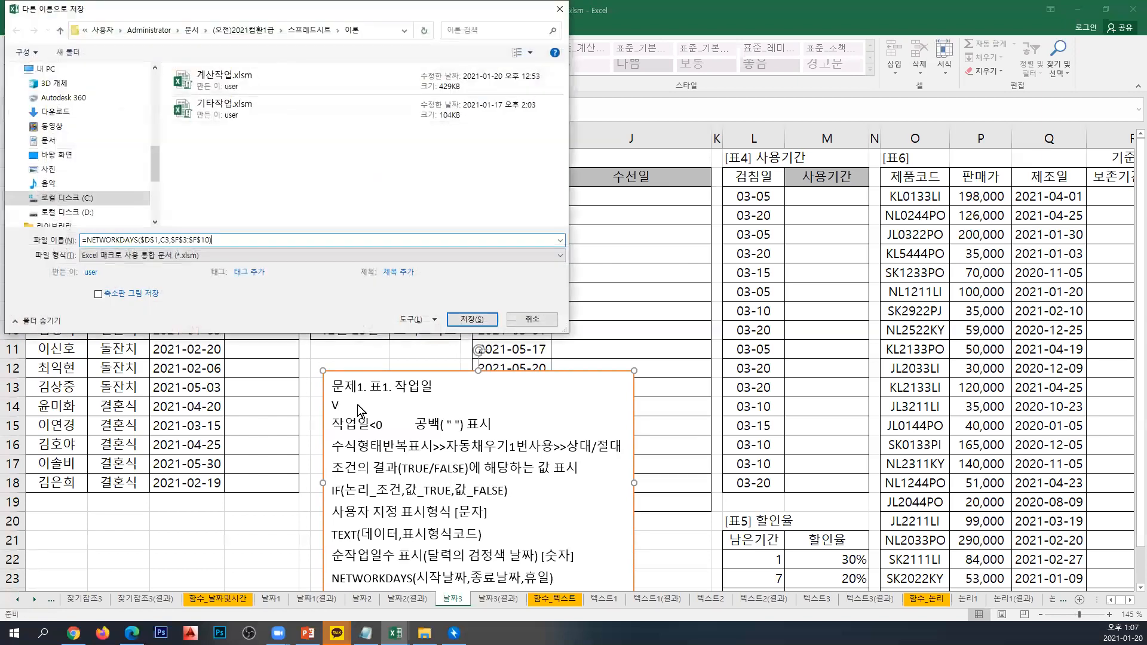
key(Escape)
key(BackSpace)
text(=NETWORKDAYS($D$1,C3,$F$3:$F$10))
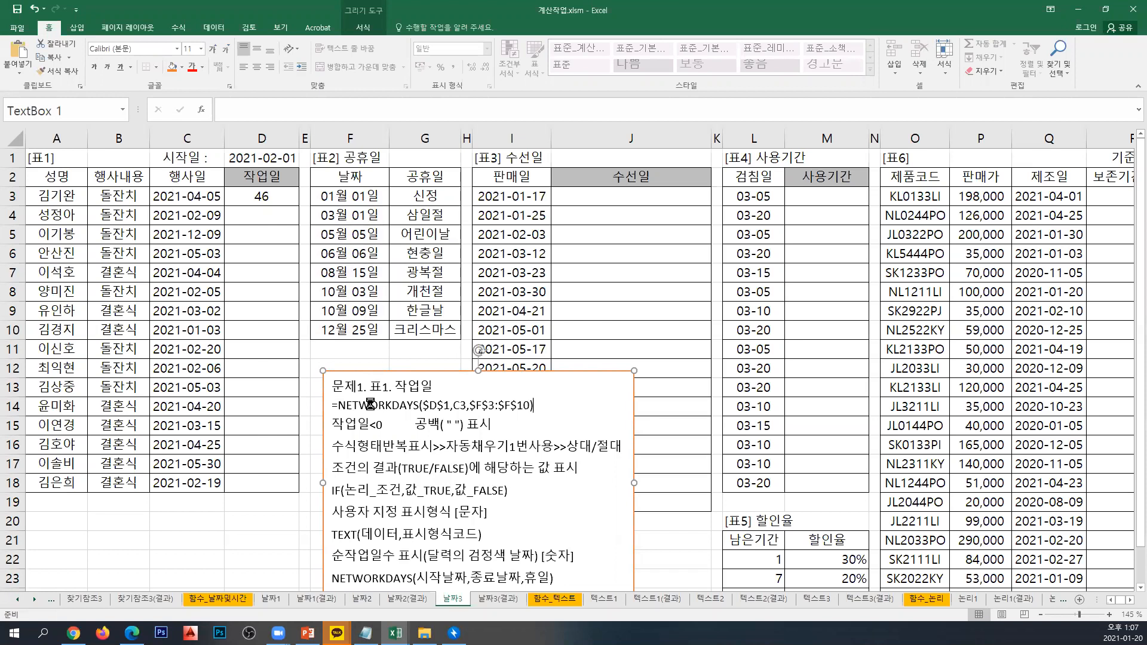
Append the condition <0 to D3's NETWORKDAYS formula and fill it down through D18.
click(276, 220)
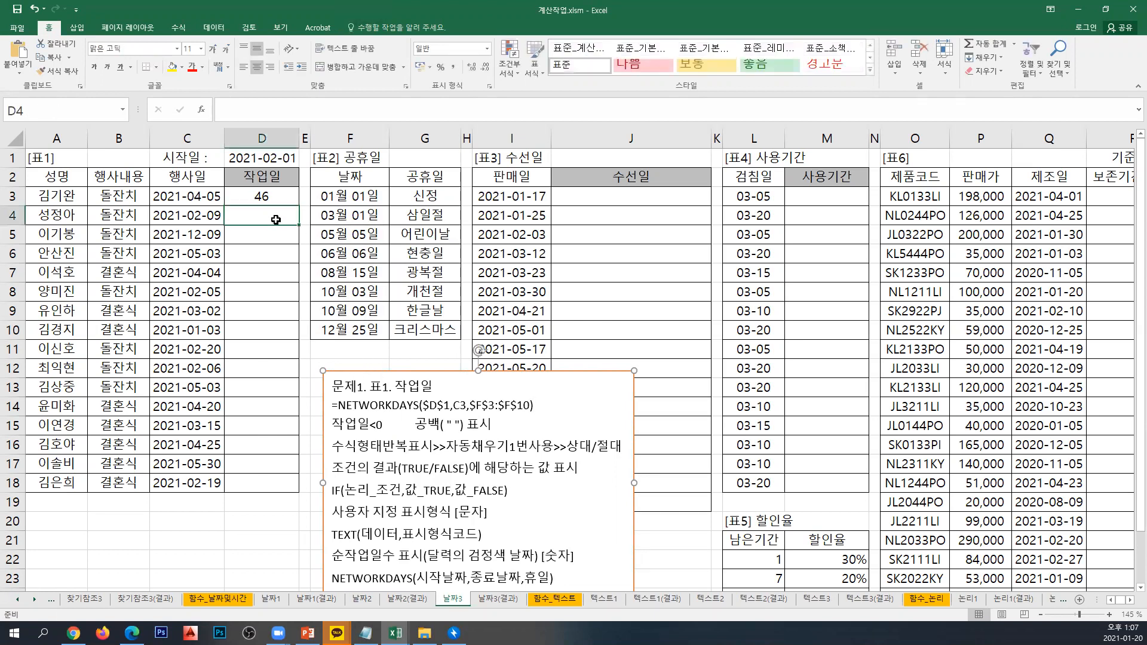
click(274, 202)
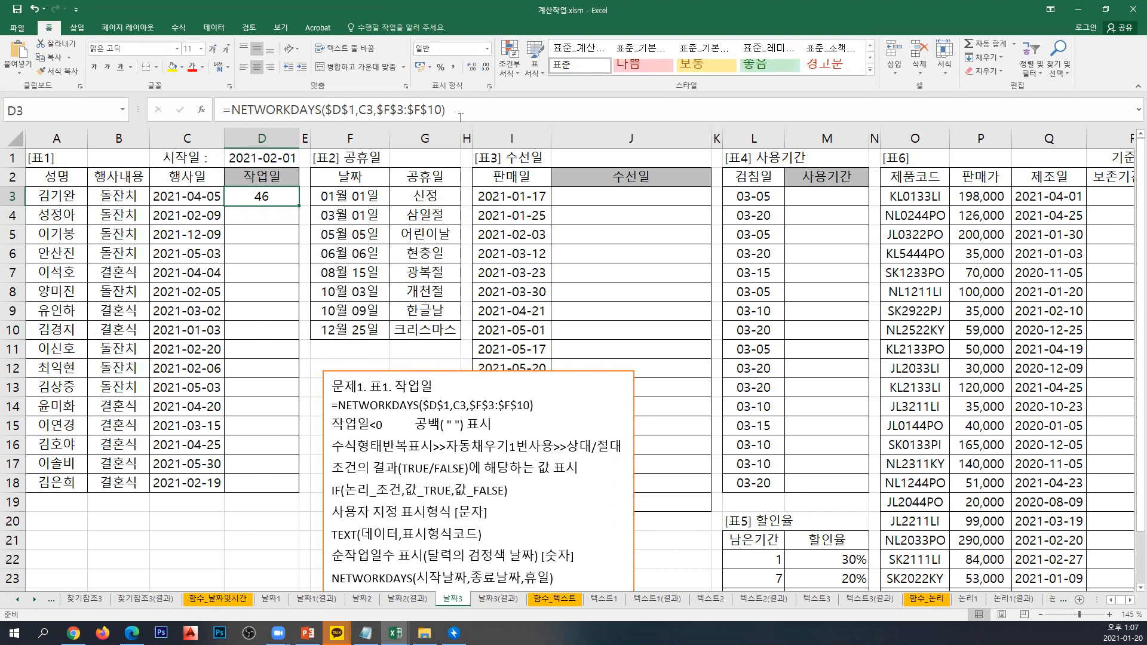
click(472, 110)
text(<)
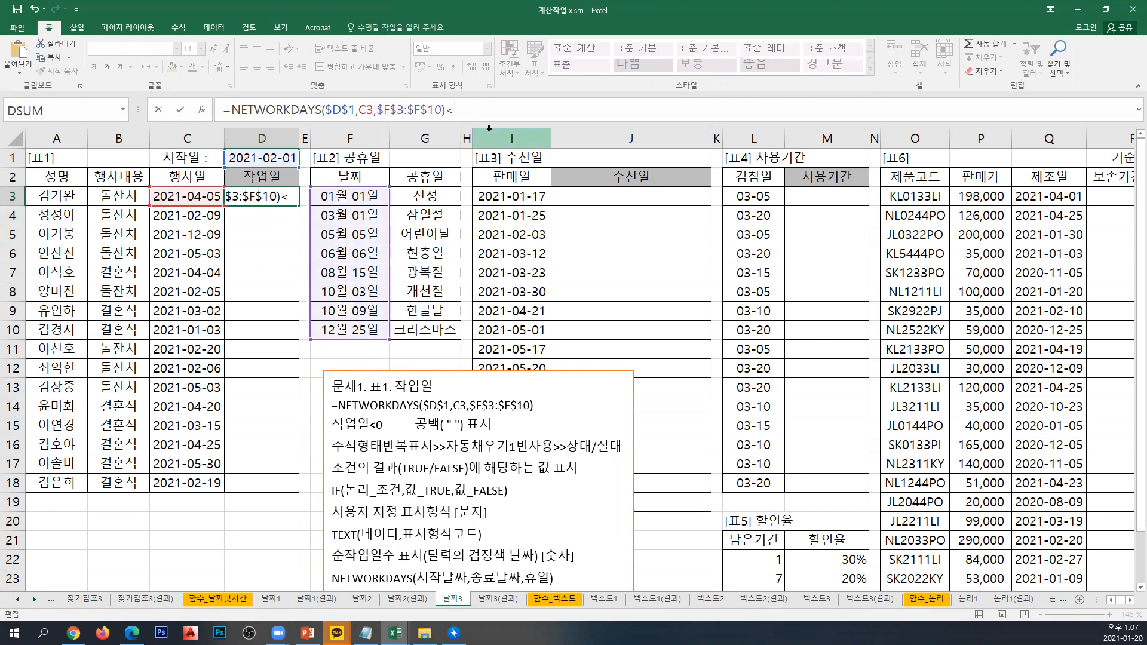
text(0)
key(ctrl+Return)
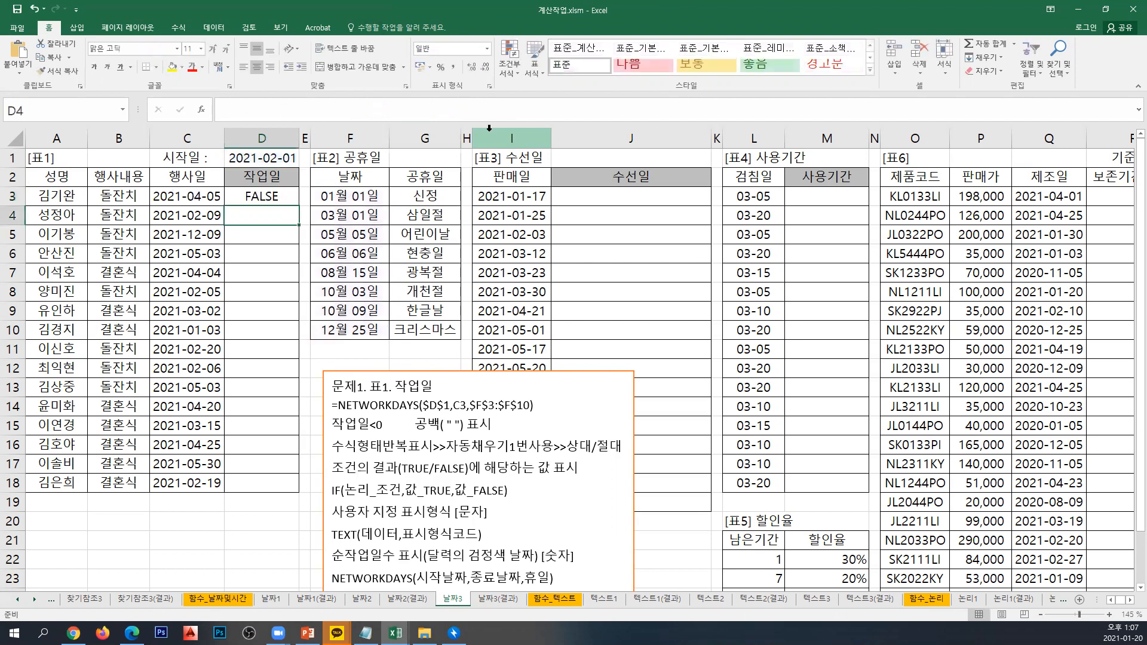
drag(299, 206, 291, 499)
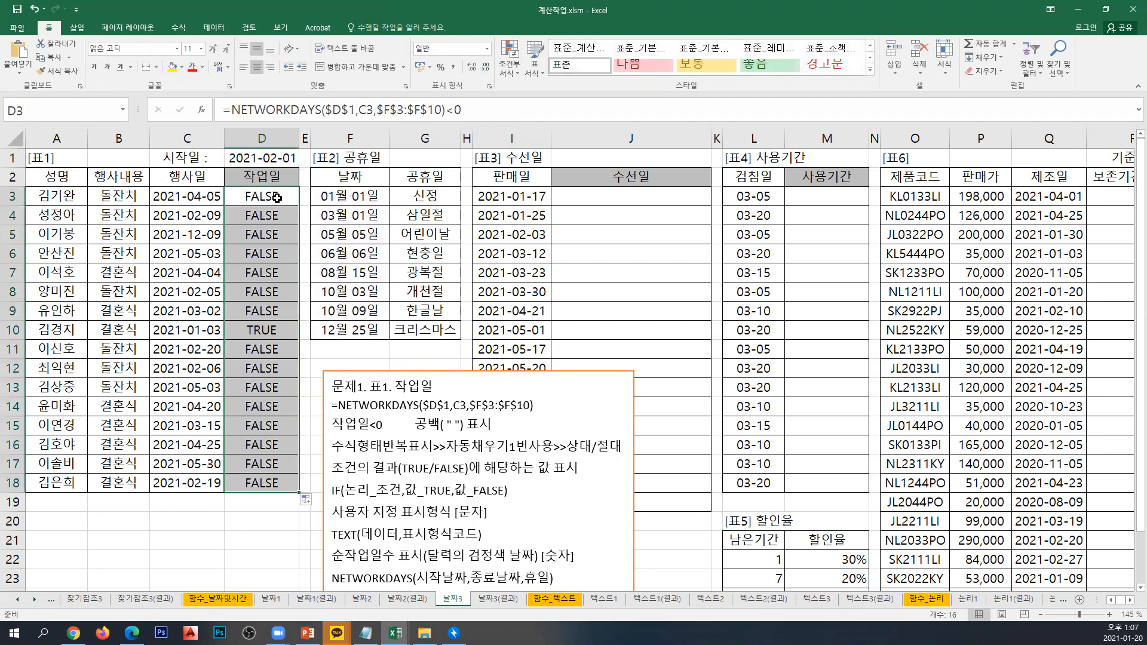
Copy =NETWORKDAYS($D$1,C3,$F$3:$F$10)<0 from D3 into the text box, on its own line above the plain NETWORKDAYS formula.
click(281, 200)
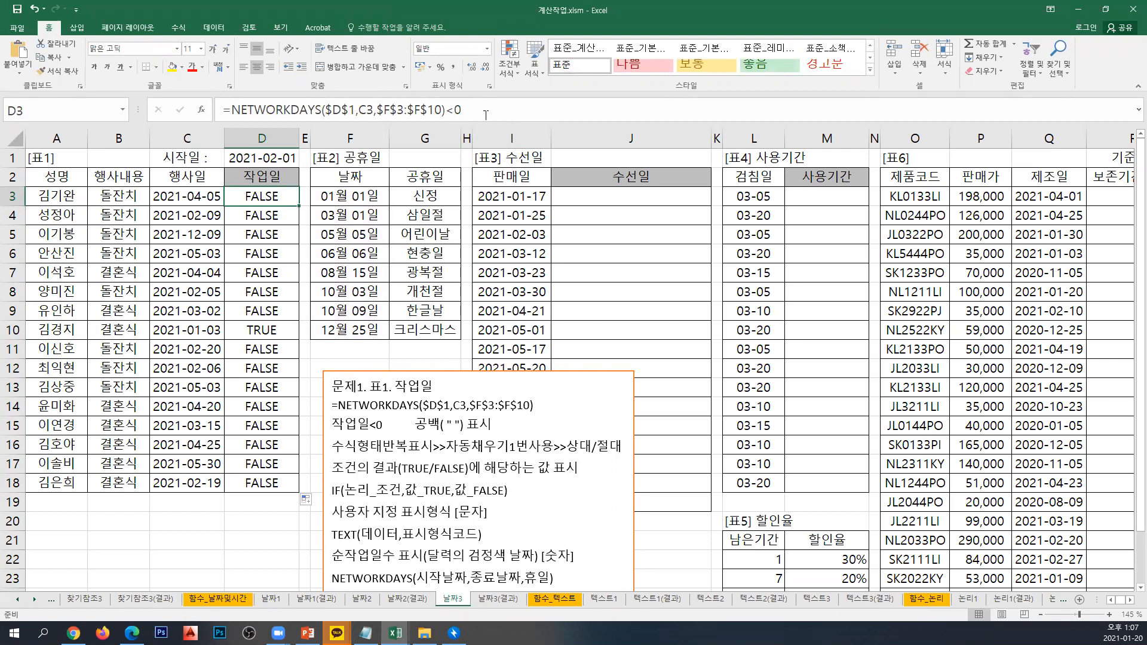
drag(461, 110, 118, 106)
key(ctrl+c)
key(Escape)
click(331, 405)
key(ctrl+v)
key(Return)
click(280, 199)
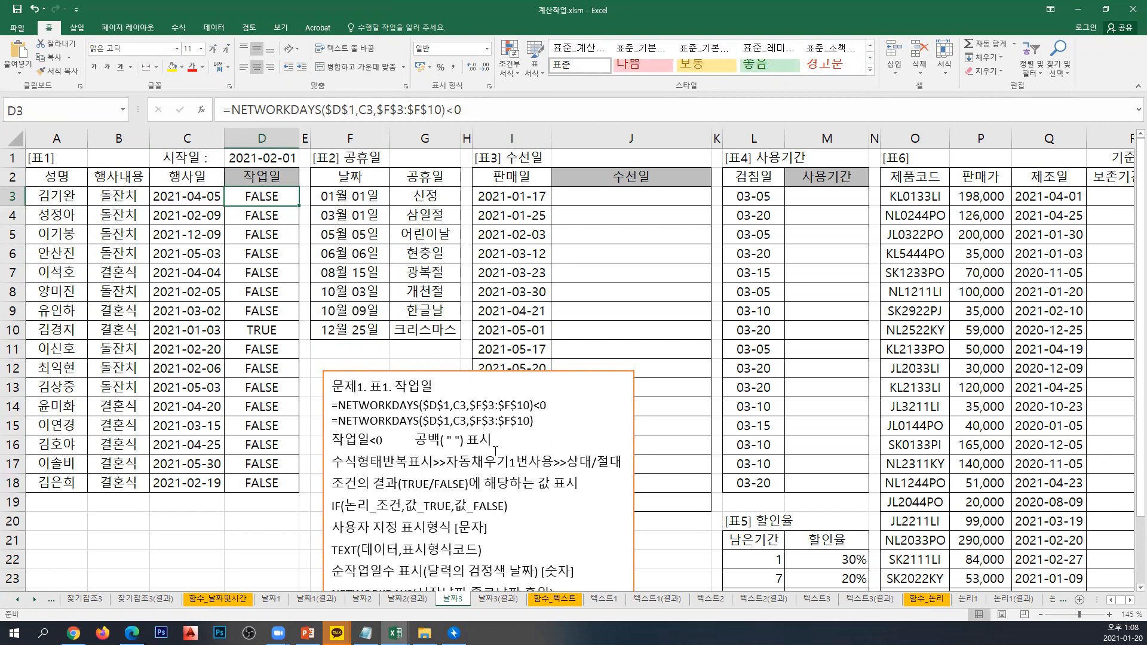
Add the line "그외(나머지) 작업일(수) 표시" to the text box below the 작업일<0 condition.
click(495, 449)
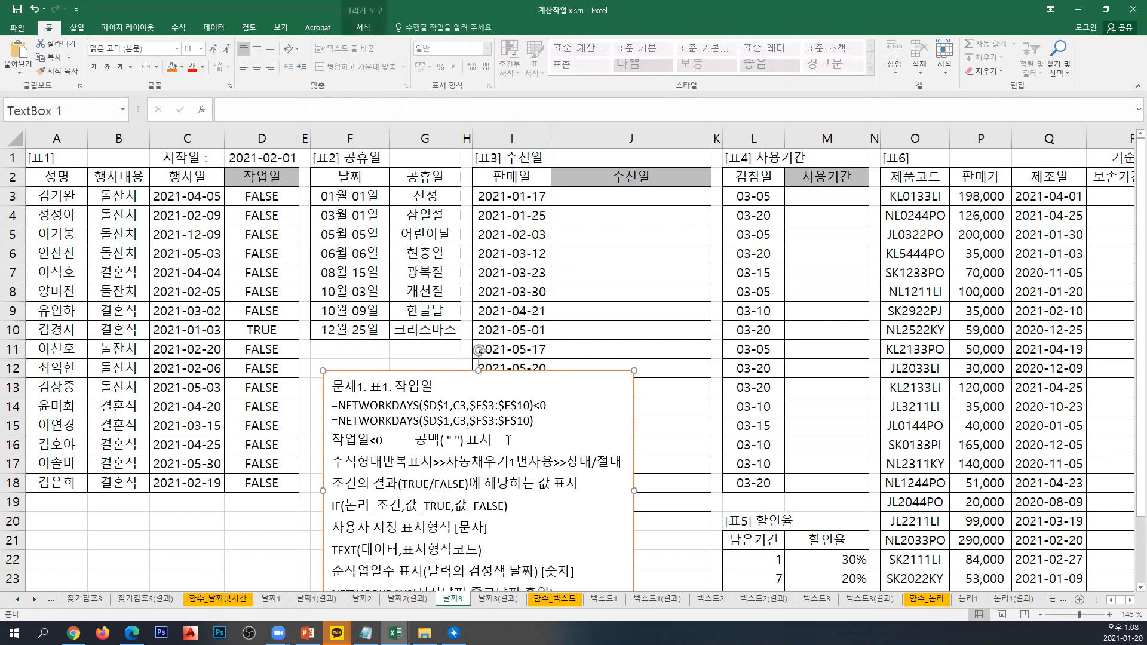
key(Return)
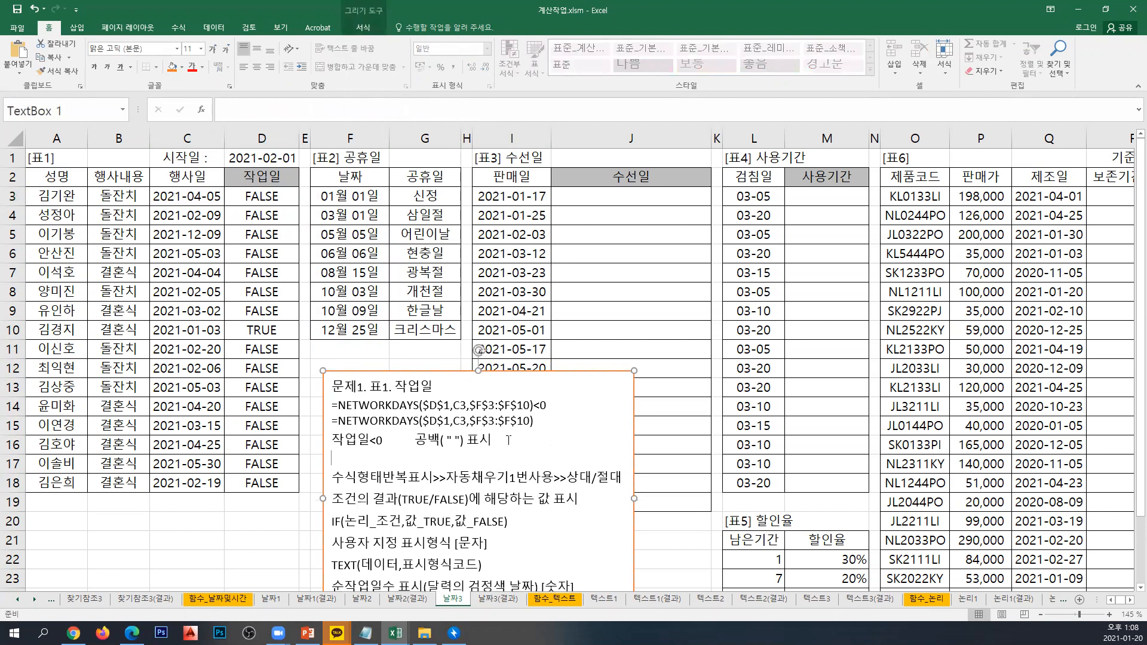
text(그외(나머지))
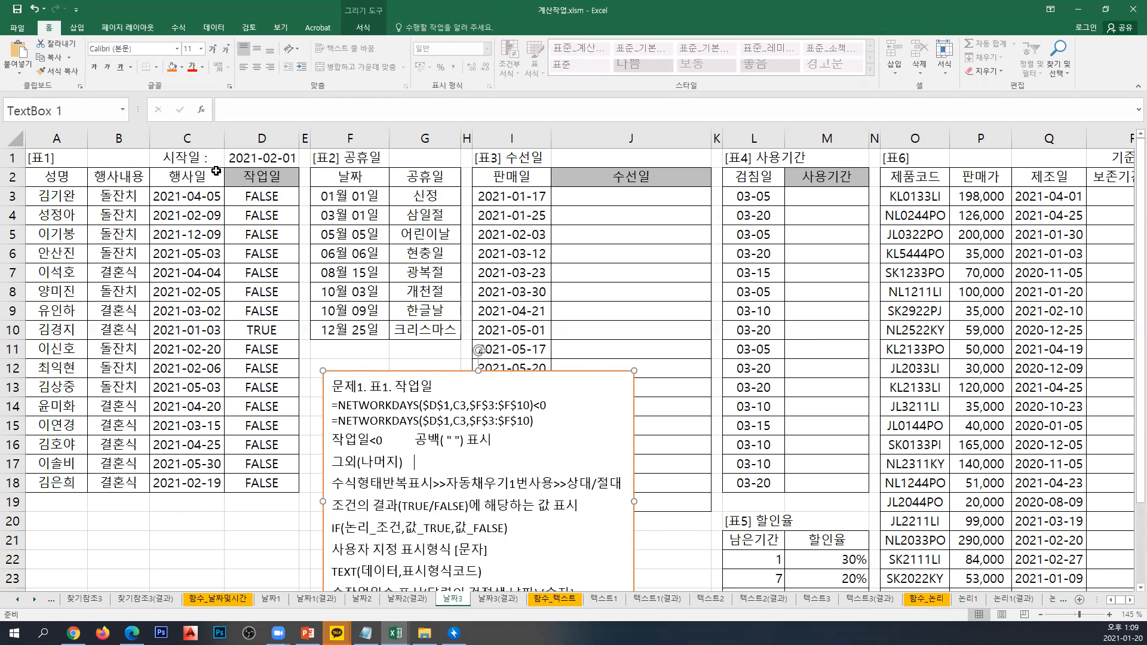
text(작업일(수) 표시)
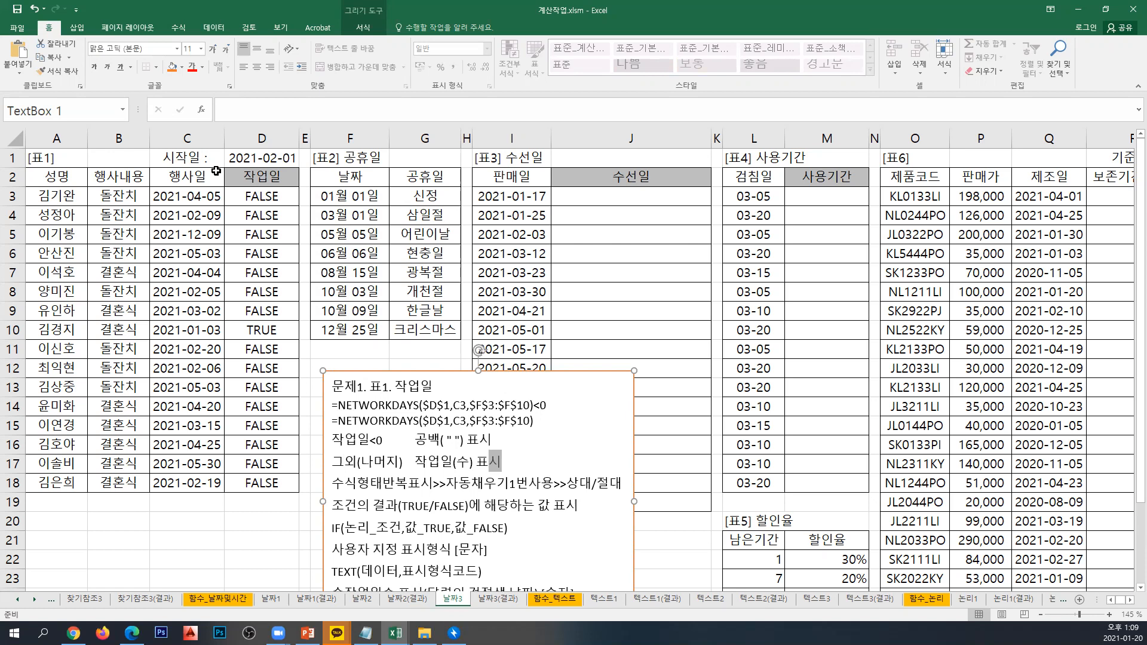
Wrap D3's NETWORKDAYS comparison in an IF function so that it becomes the logical test.
click(283, 197)
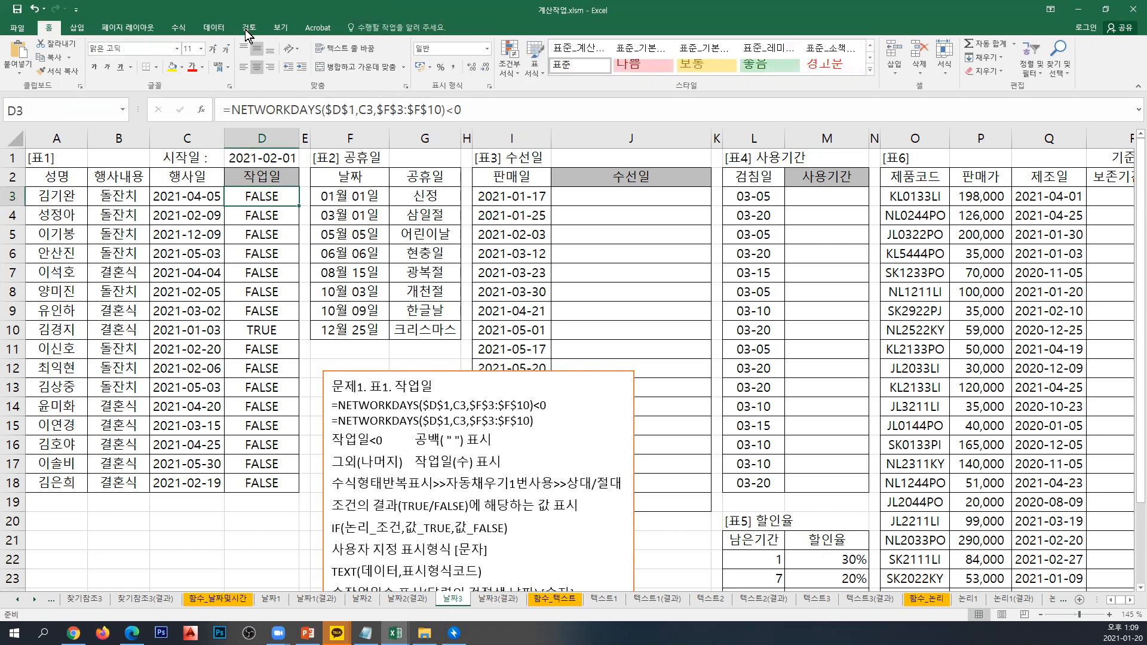
click(229, 109)
text(if()
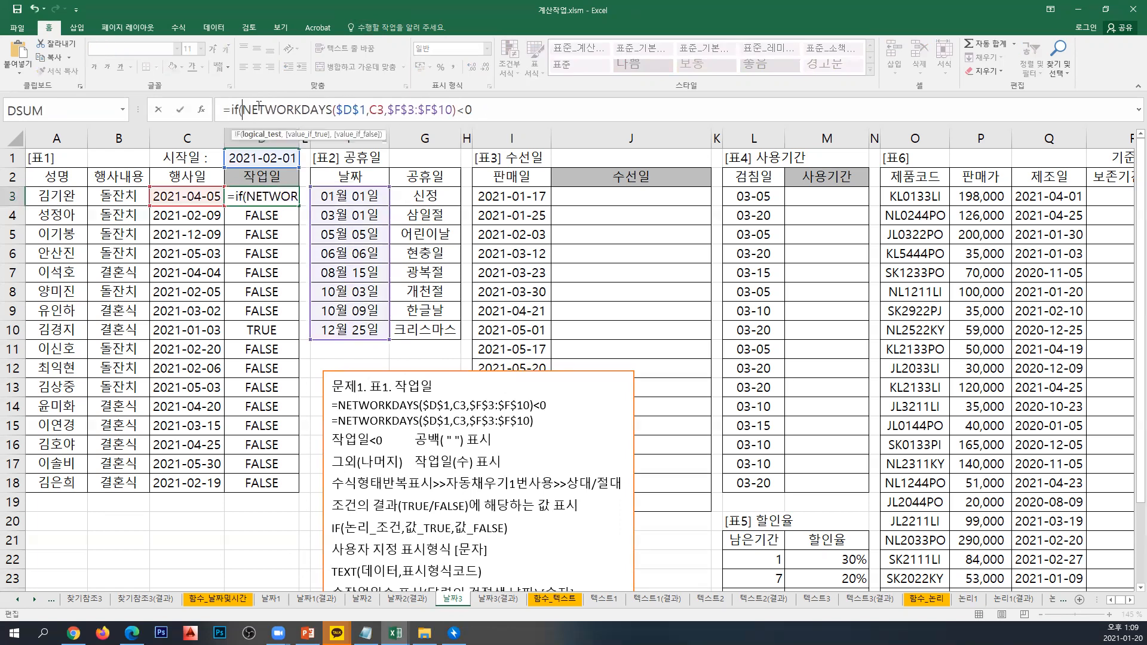
key(Left)
key(Left)
key(Left)
key(Delete)
text(if)
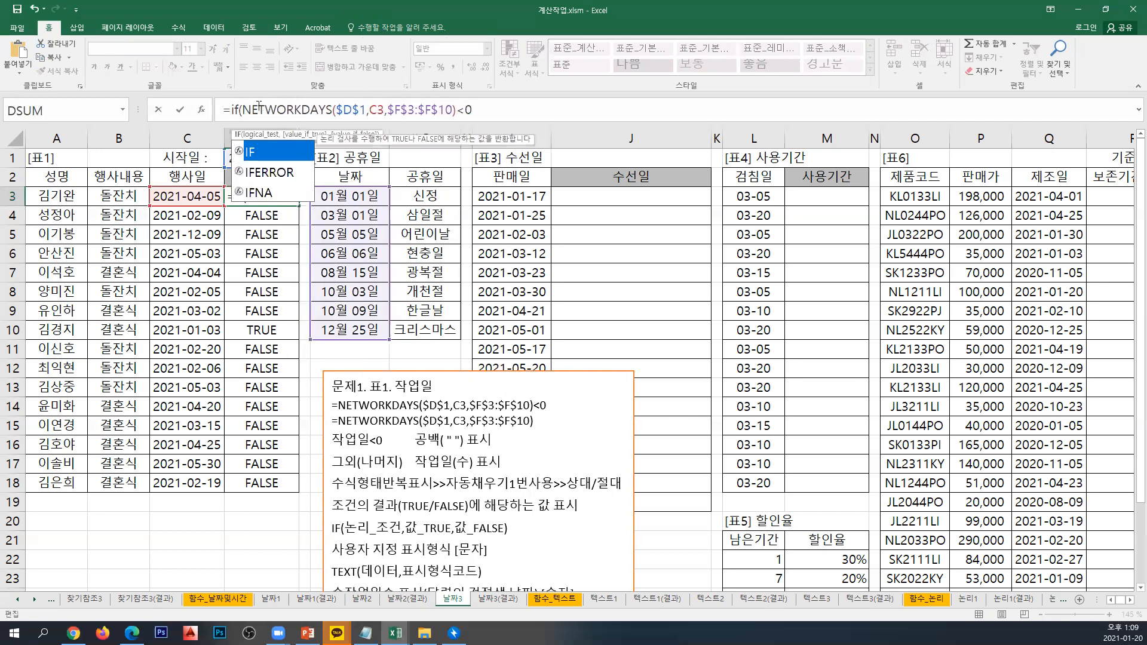
key(Tab)
key(Left)
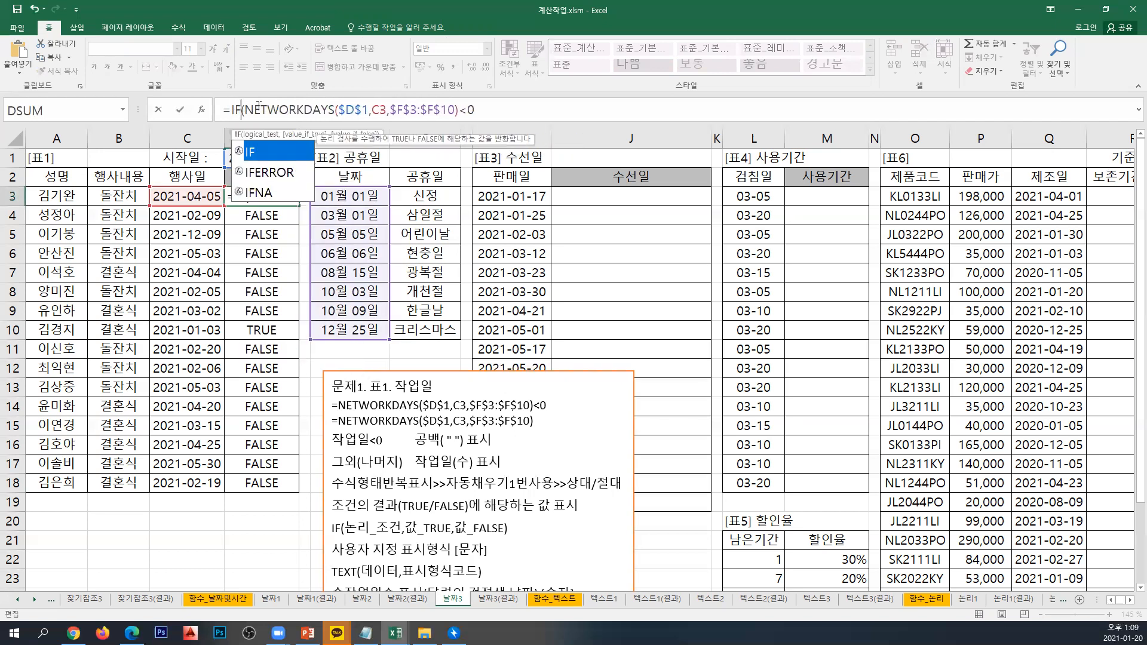
Add " " as the IF formula's value if true and move on to the value-if-false argument.
drag(241, 109, 477, 110)
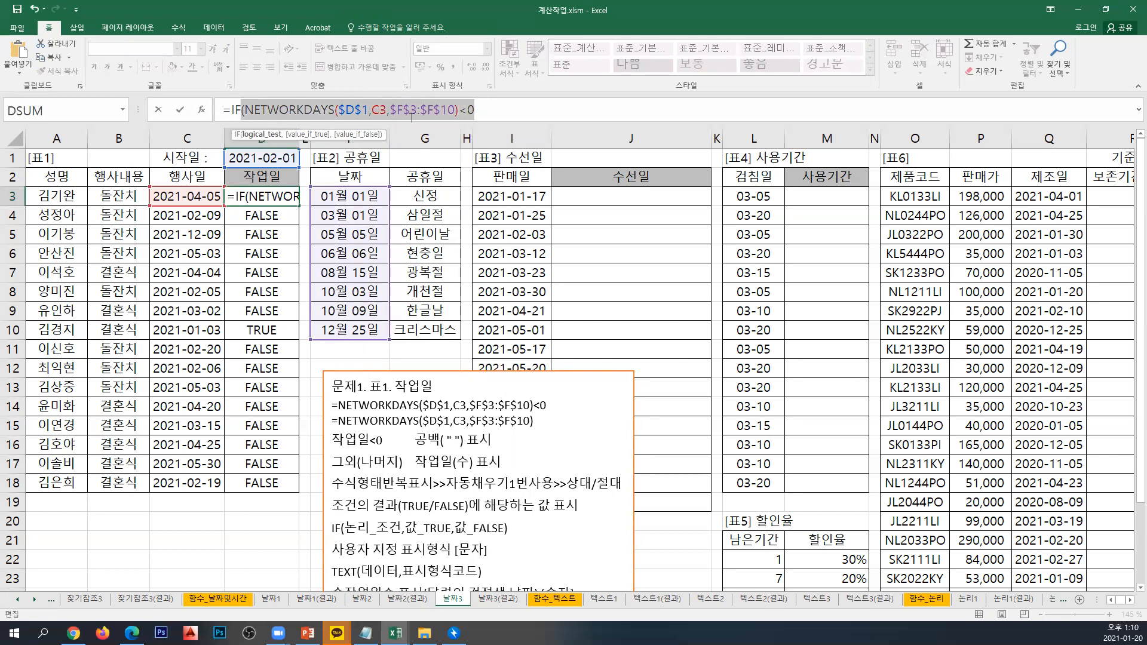
click(492, 112)
text(,)
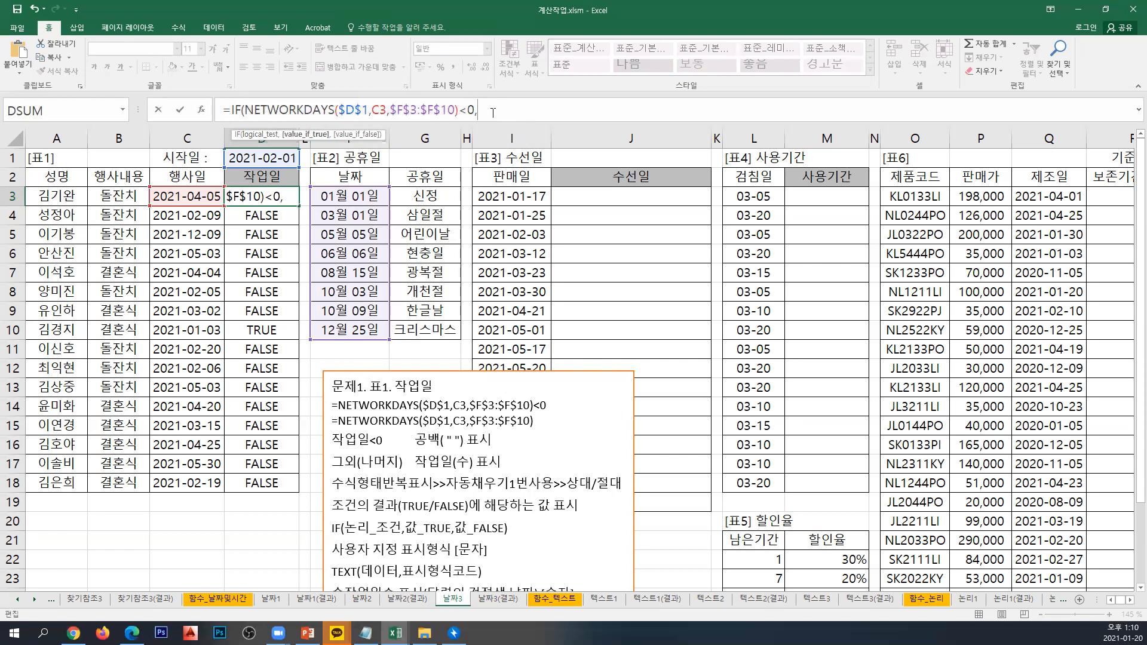
text(" ",)
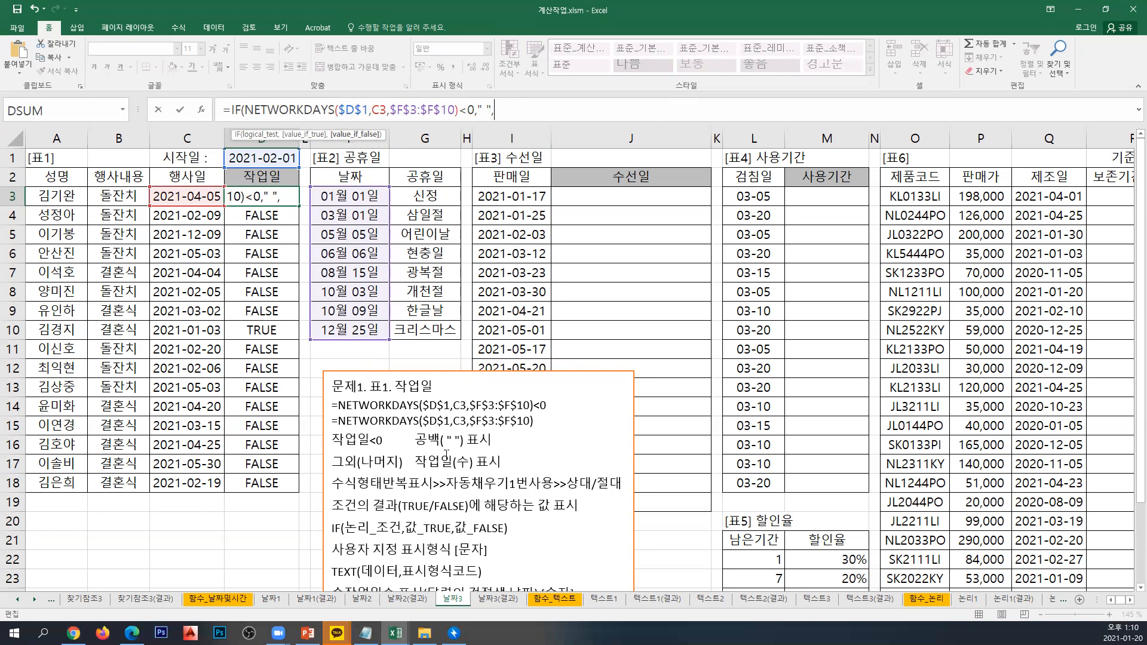
Store the unfinished IF formula in D3 as text with a leading apostrophe, then return to the text box's plain NETWORKDAYS line.
click(218, 113)
text(')
key(Return)
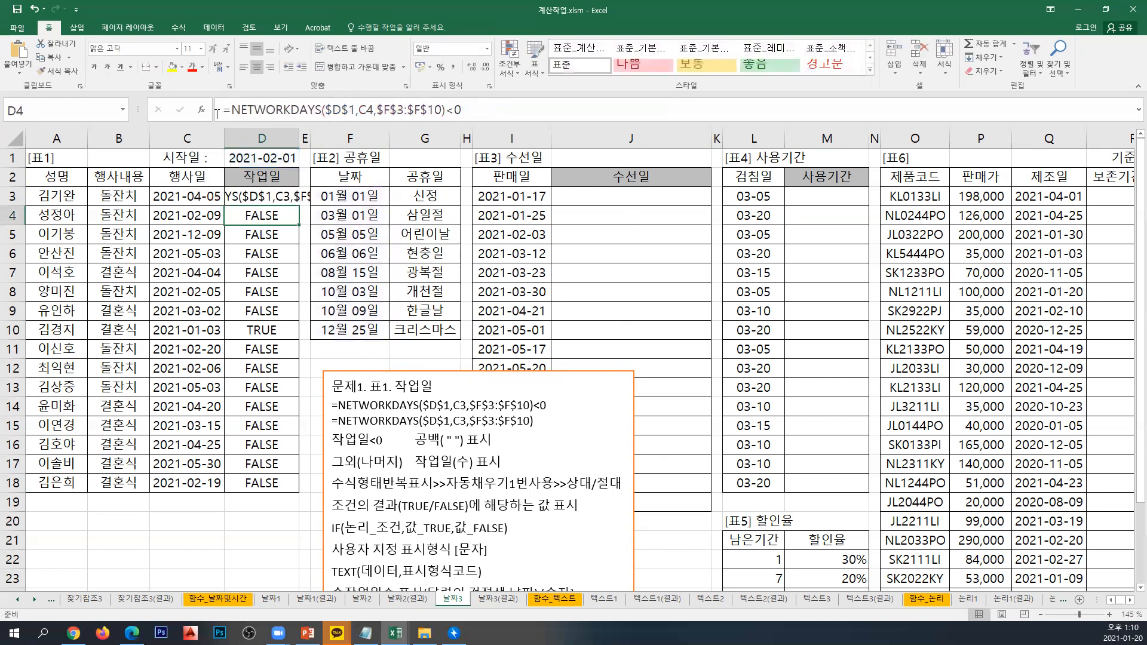
click(255, 195)
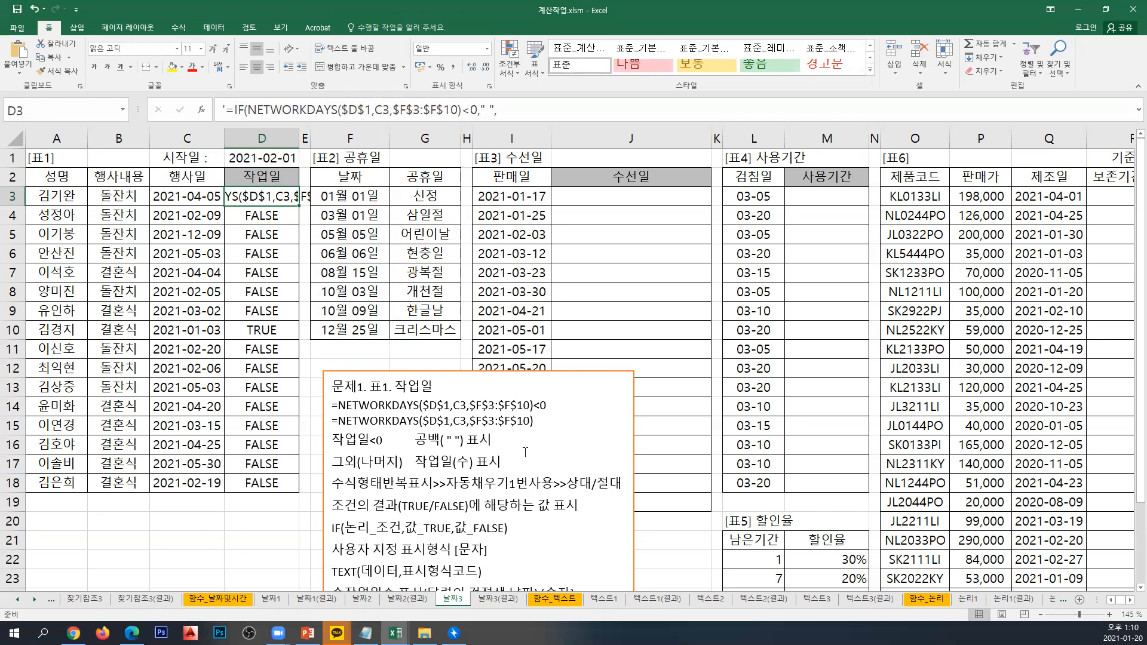
click(551, 422)
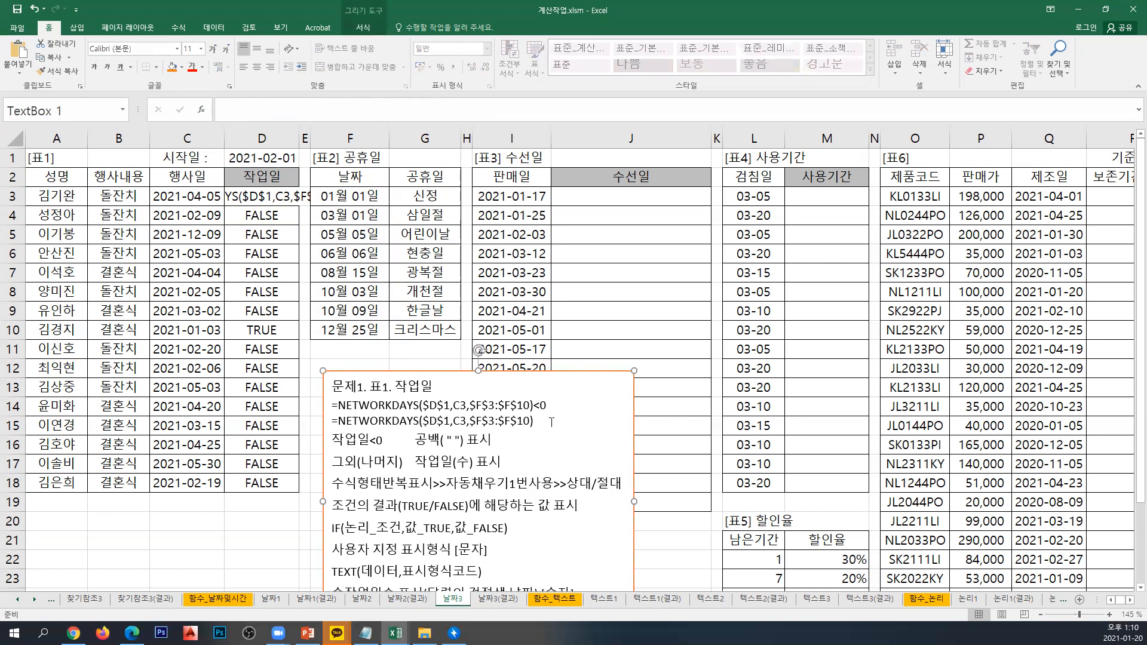
Label the text box's plain NETWORKDAYS line with "작업일(수)" after the formula.
text(WKRD)
key(BackSpace)
key(BackSpace)
key(BackSpace)
key(BackSpace)
text(작)
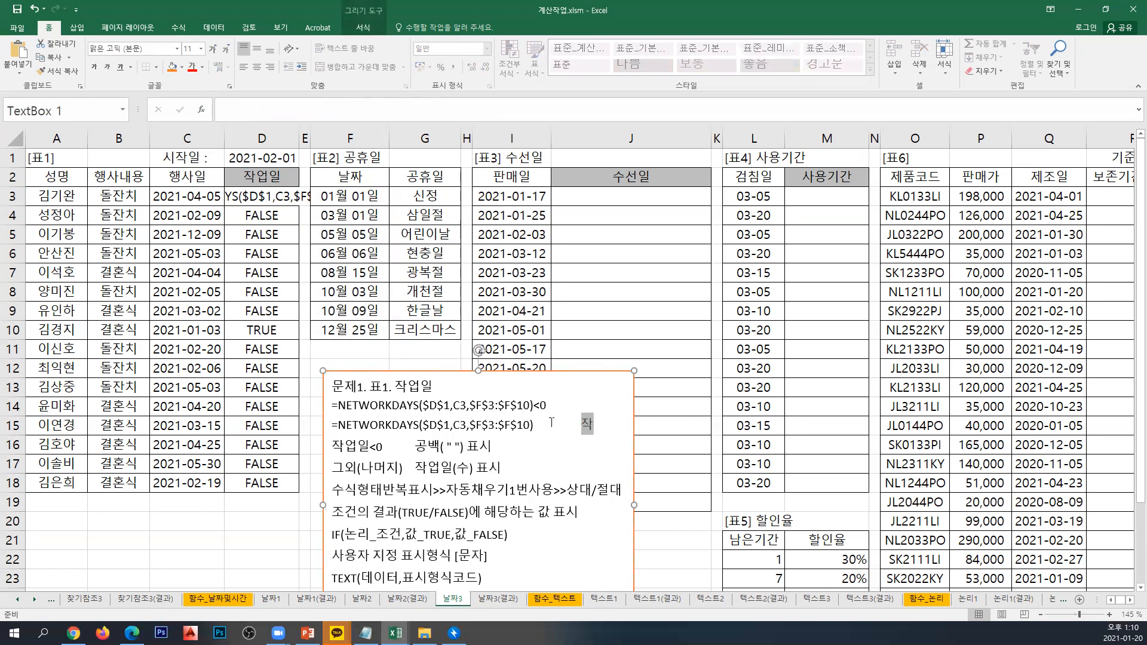
text(업일(수))
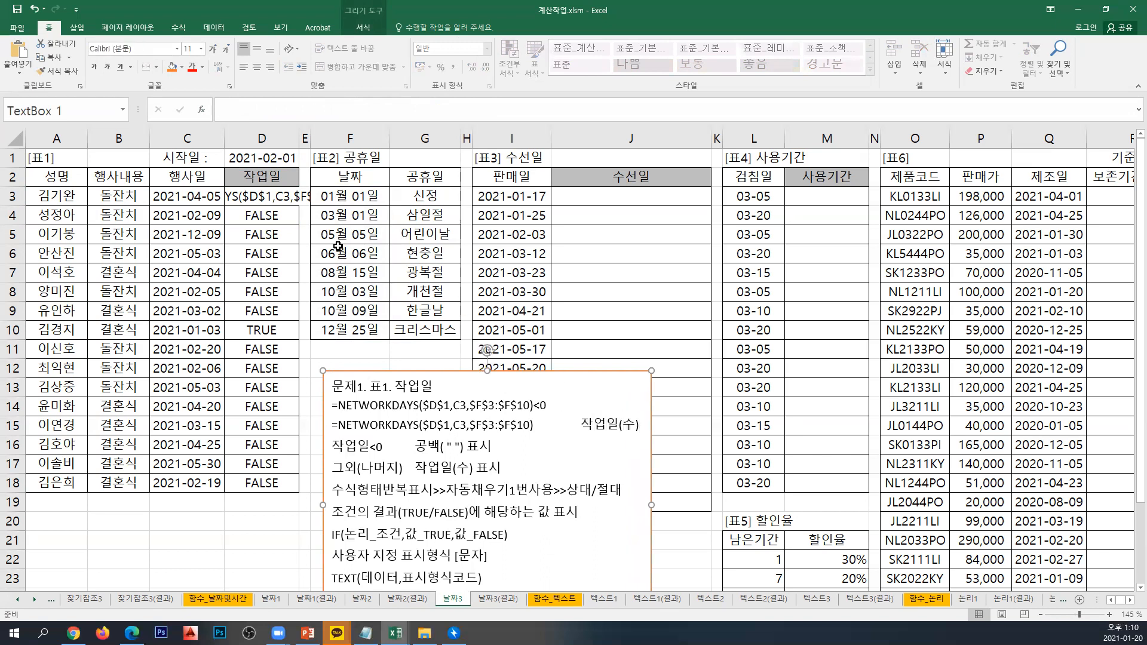
Remove the leading apostrophe from D3's stored IF formula and resume it at the value-if-false argument.
click(287, 195)
click(223, 112)
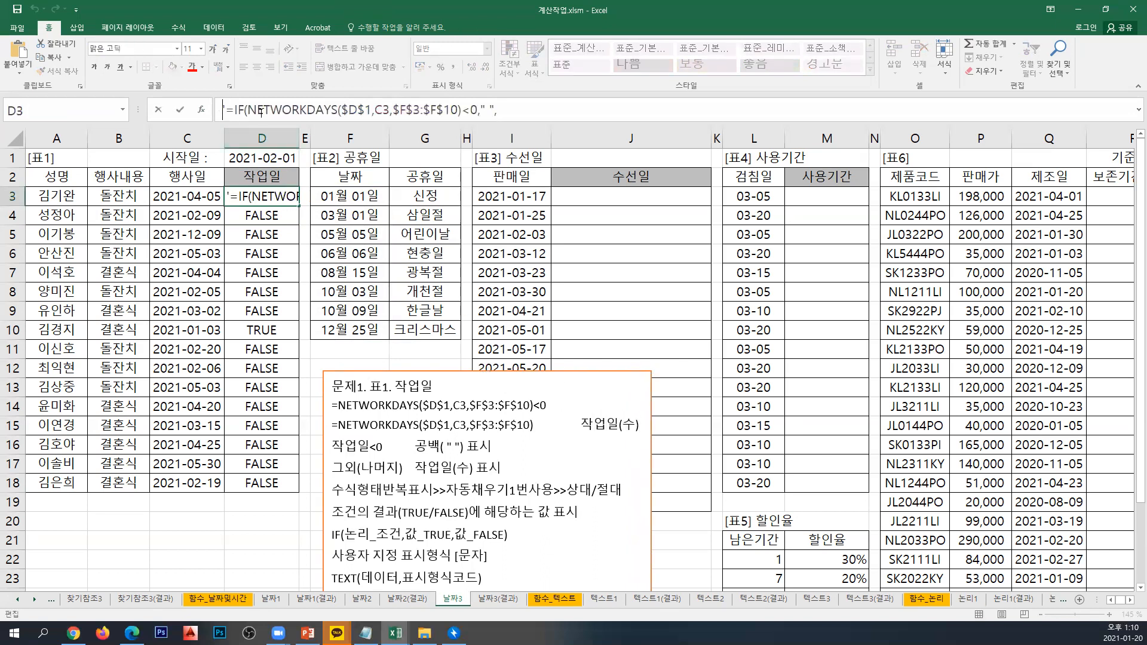
key(BackSpace)
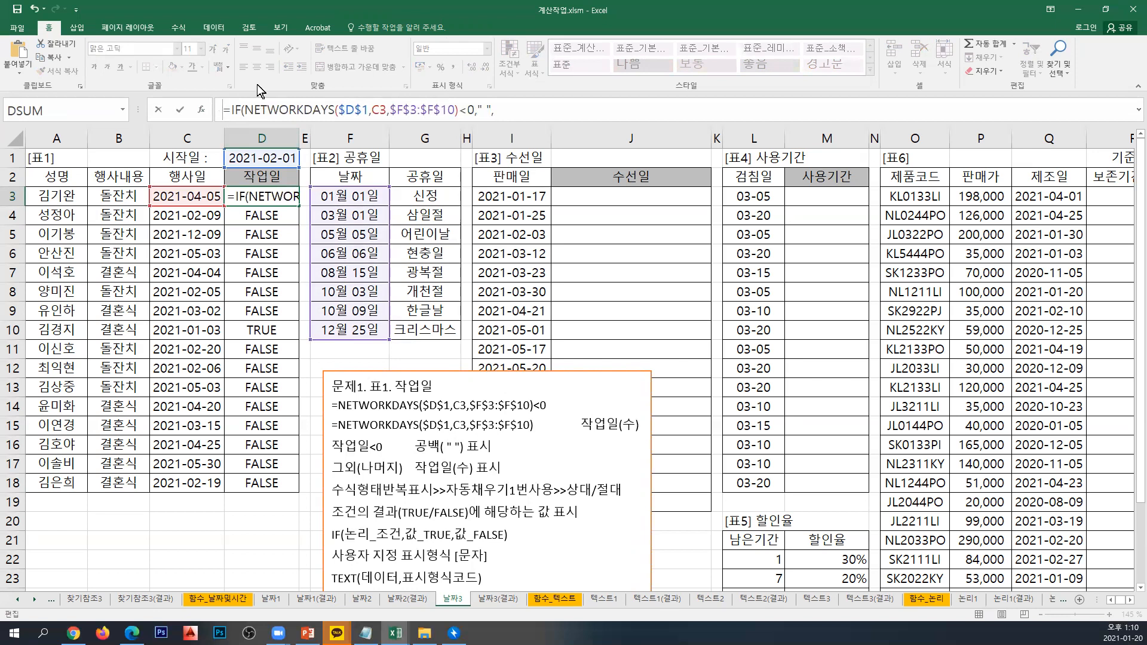
click(551, 114)
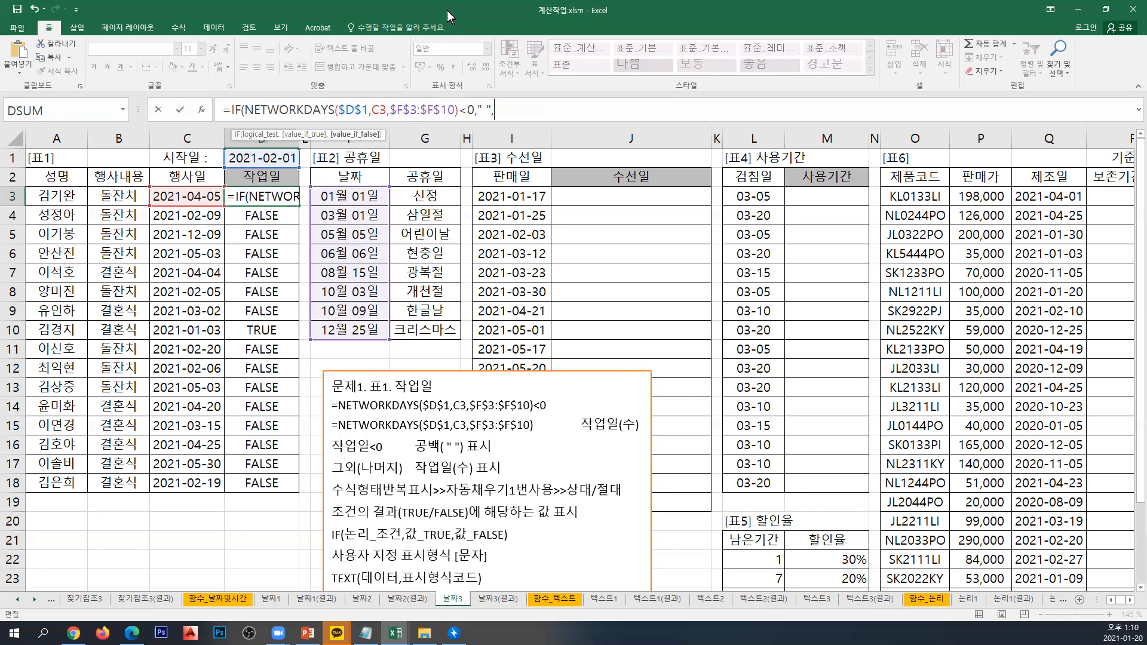
Complete D3's IF formula with a copy of NETWORKDAYS($D$1,C3,$F$3:$F$10) as the value if false and fill it down to D18.
drag(244, 111, 456, 107)
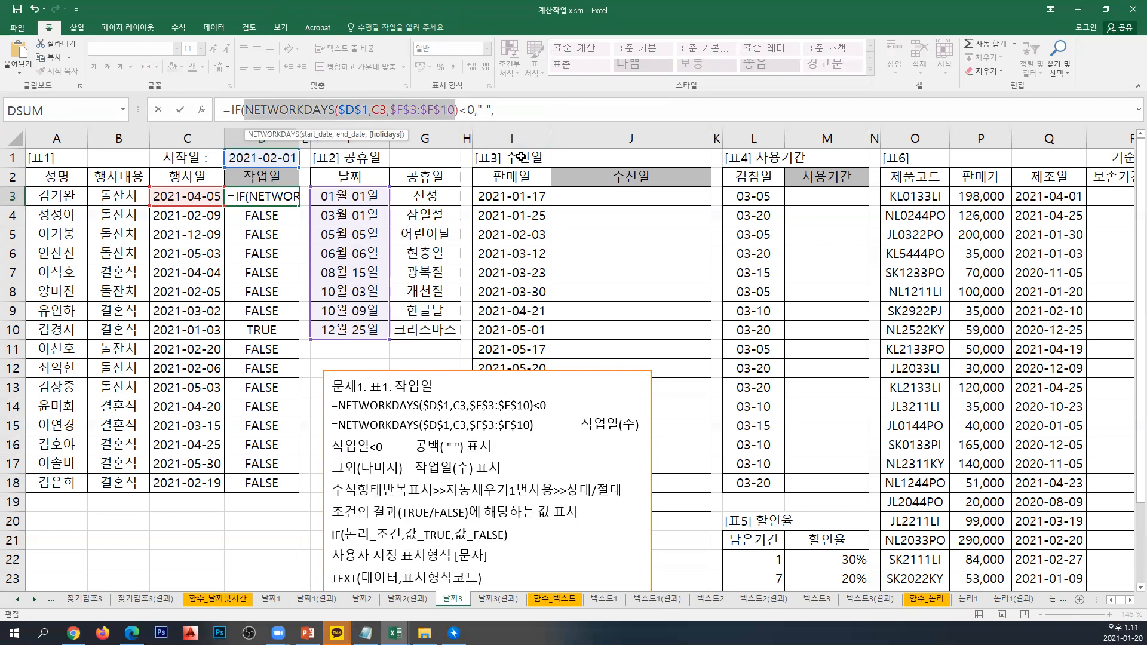
key(shift+Right)
key(ctrl+c)
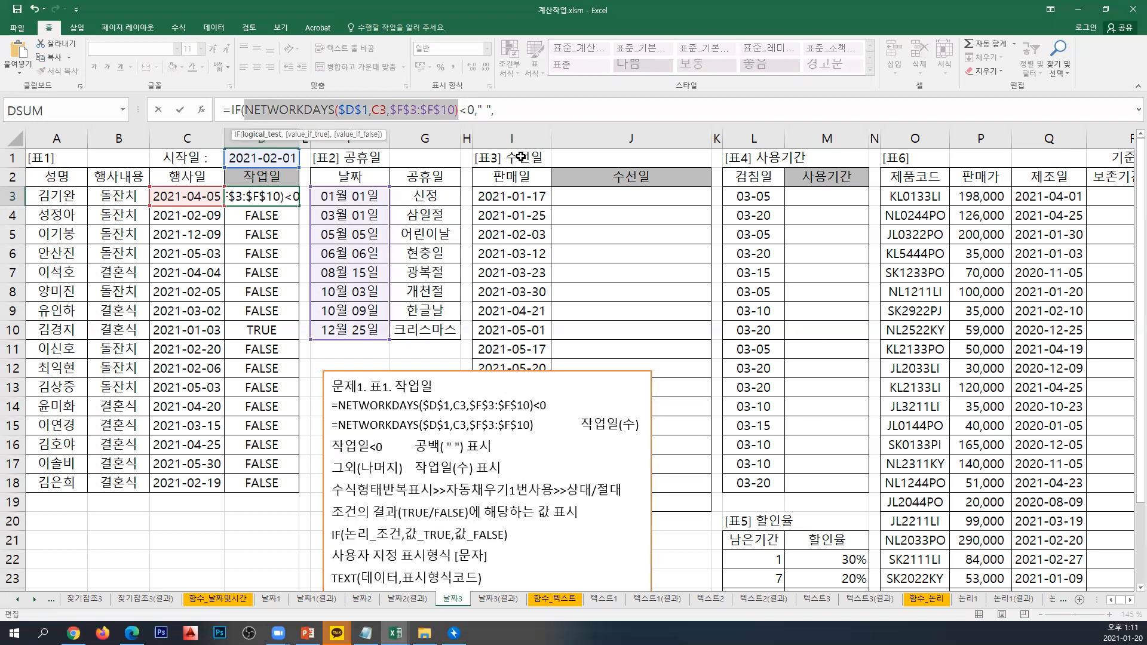
click(533, 111)
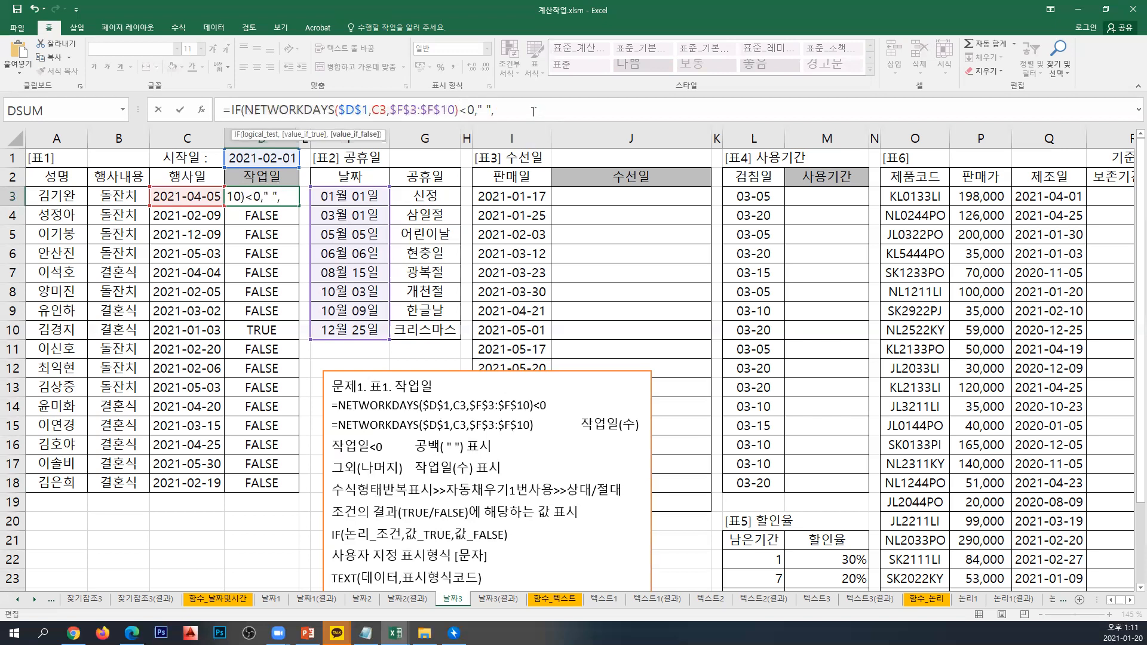
key(ctrl+v)
text())
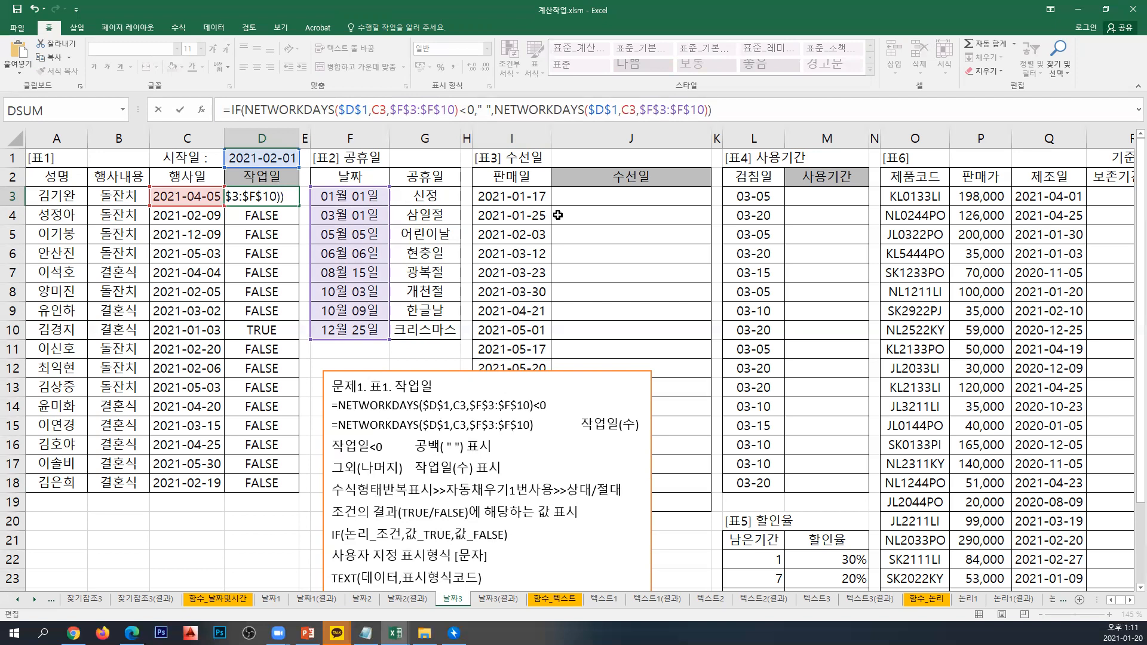
key(Return)
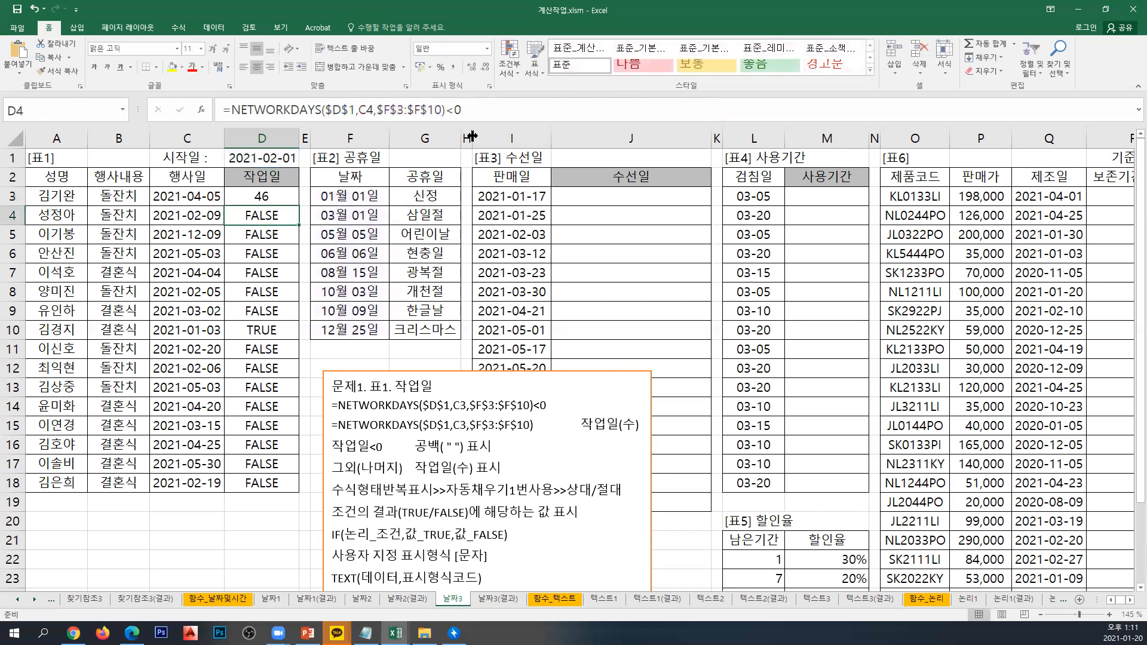
click(281, 197)
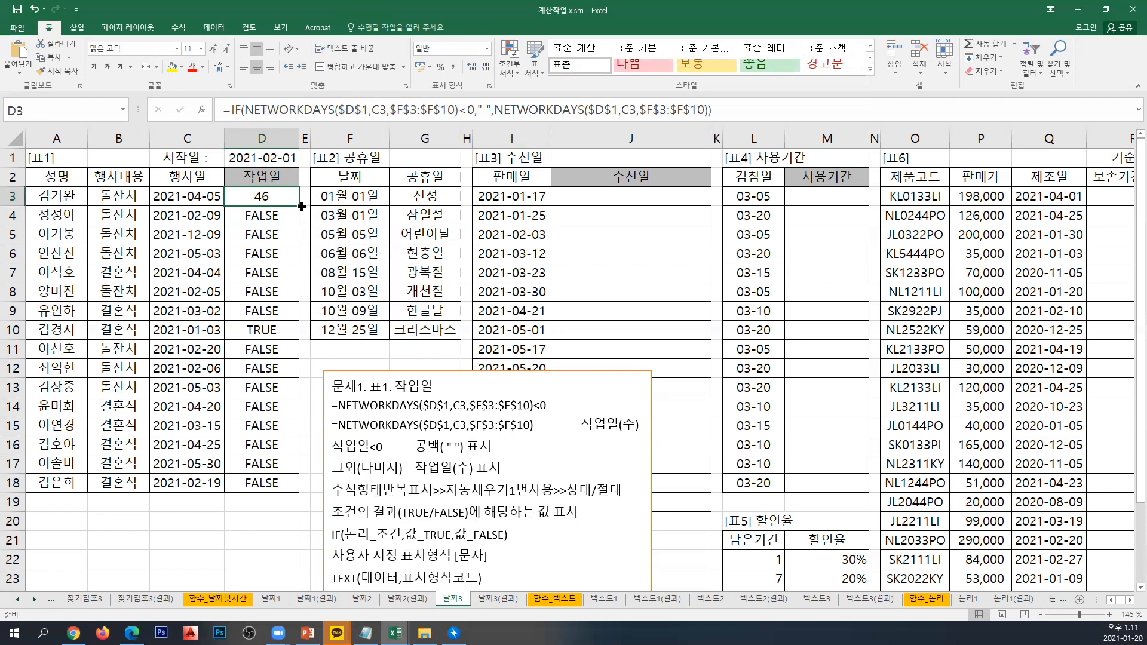
double_click(299, 206)
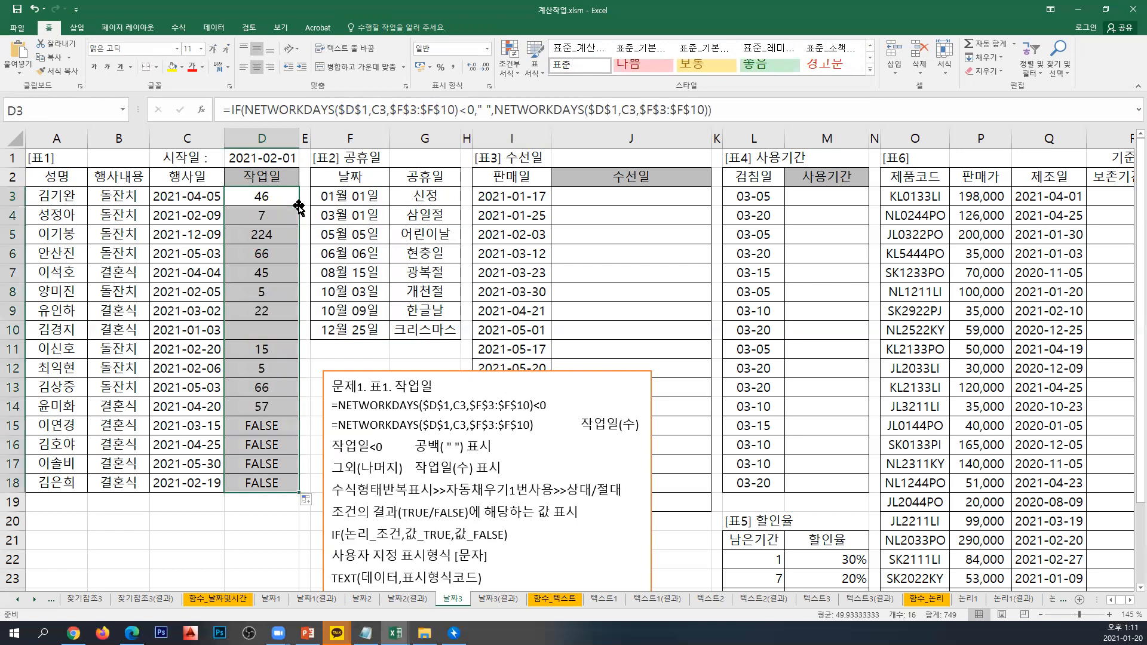
Copy D3's completed IF formula onto a new text box line above the NETWORKDAYS<0 formula and make it bold.
click(295, 195)
triple_click(764, 114)
key(ctrl+c)
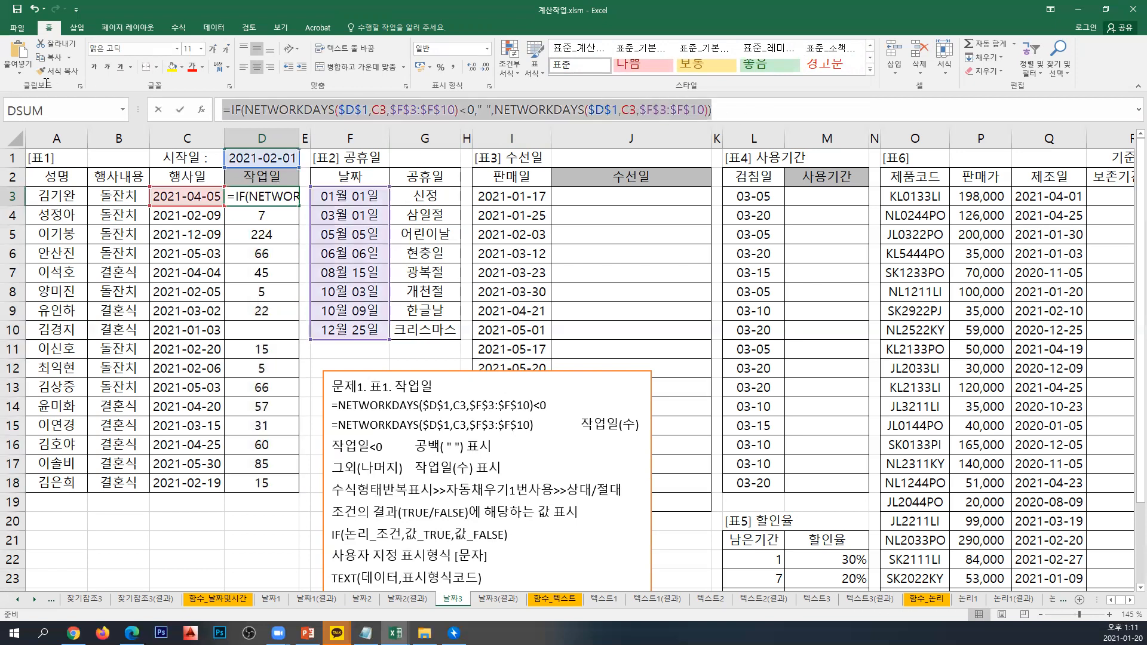
key(Escape)
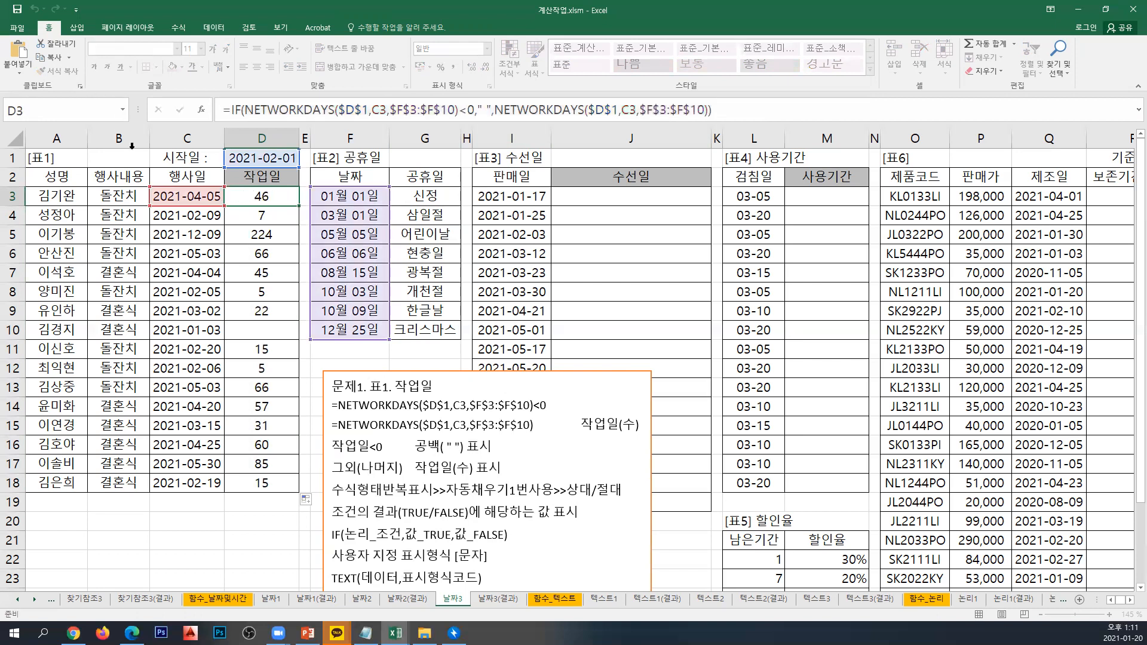
click(332, 405)
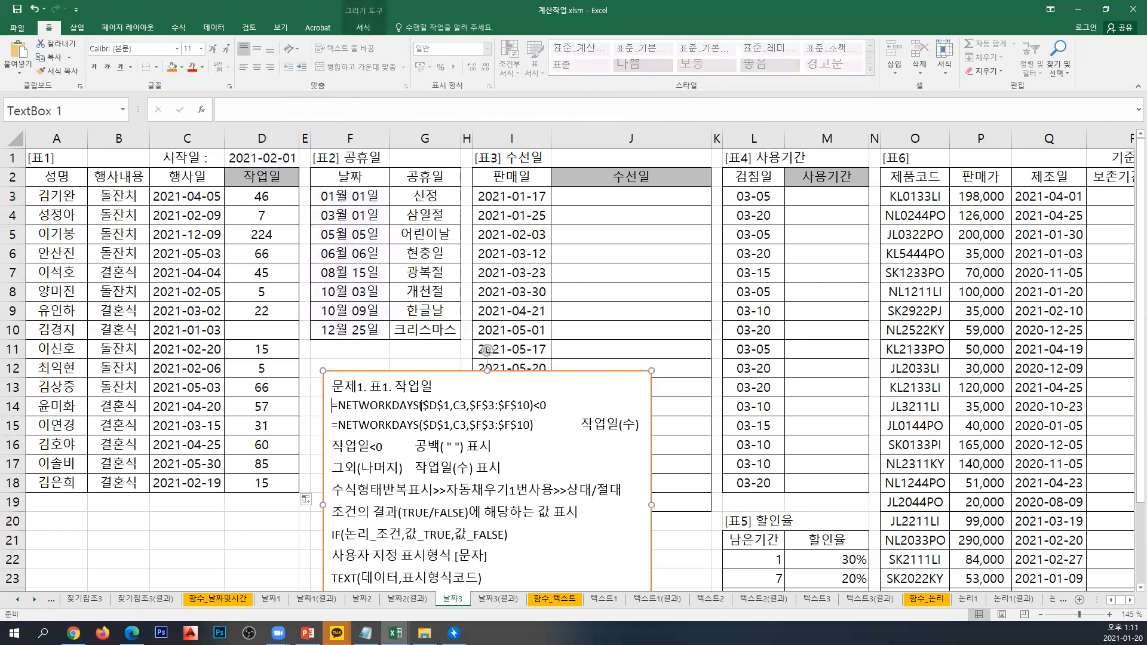
key(Return)
key(Up)
key(ctrl+v)
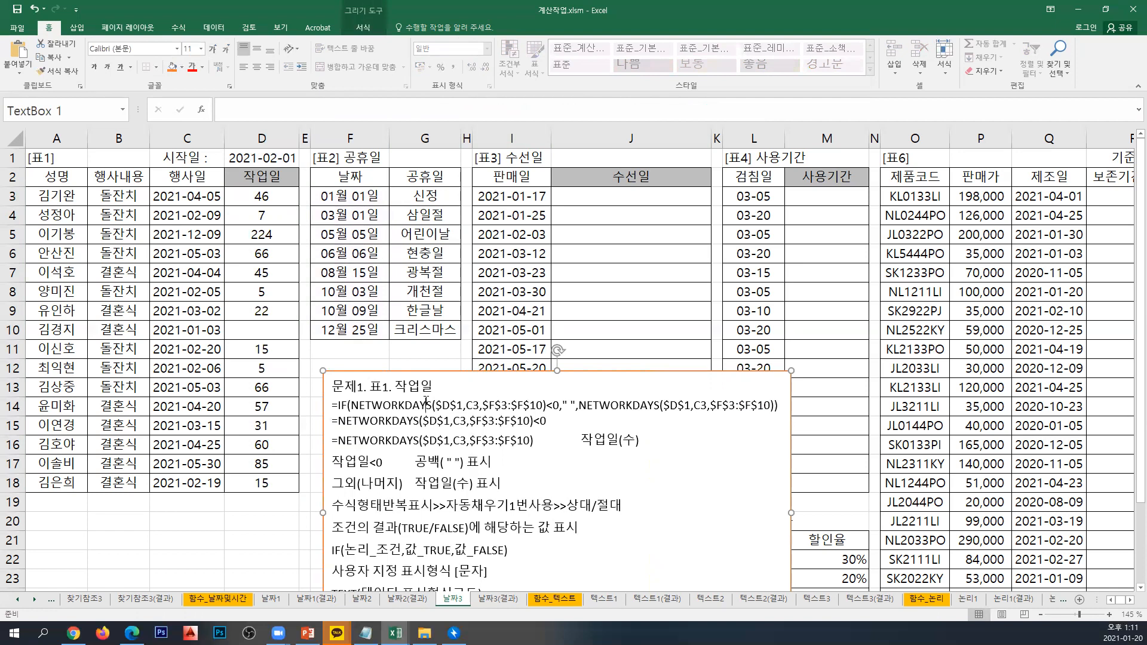
triple_click(425, 403)
key(ctrl+b)
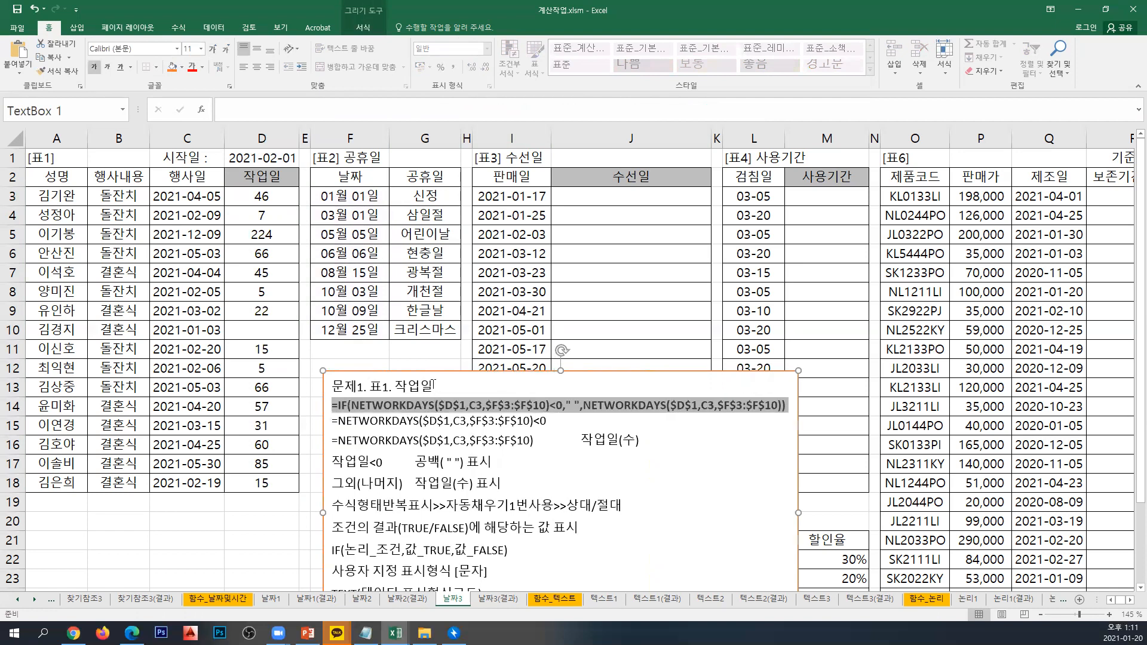
click(578, 199)
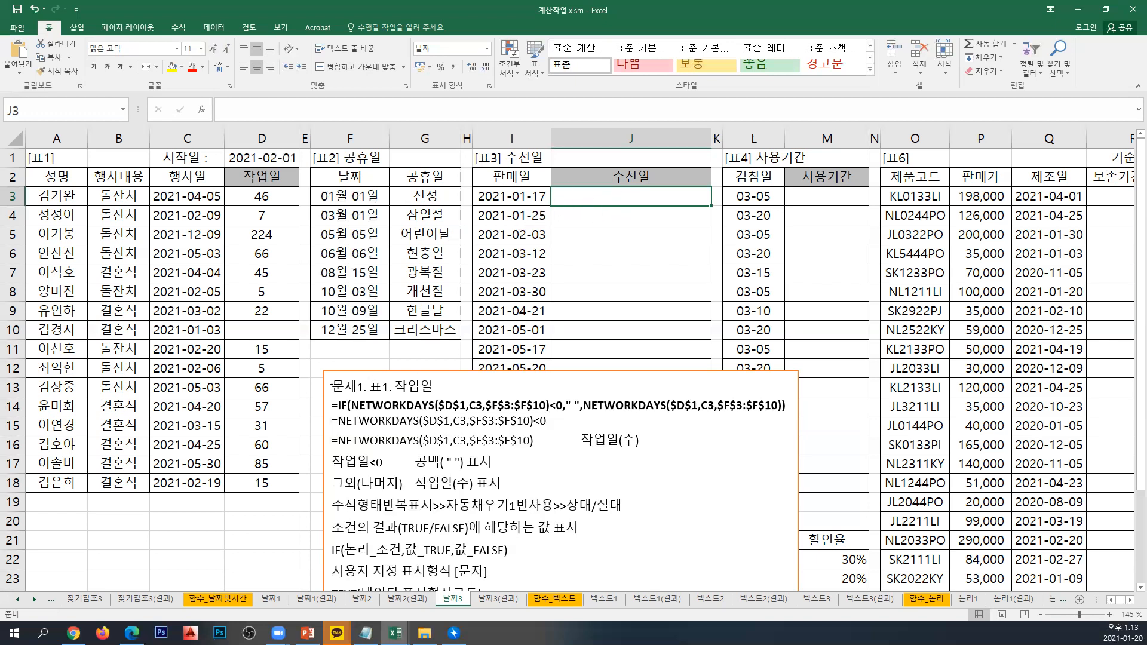
Add the heading "문제2." with a blank line above the 문제1 heading and remove bold from the IF formula line.
click(332, 387)
key(Return)
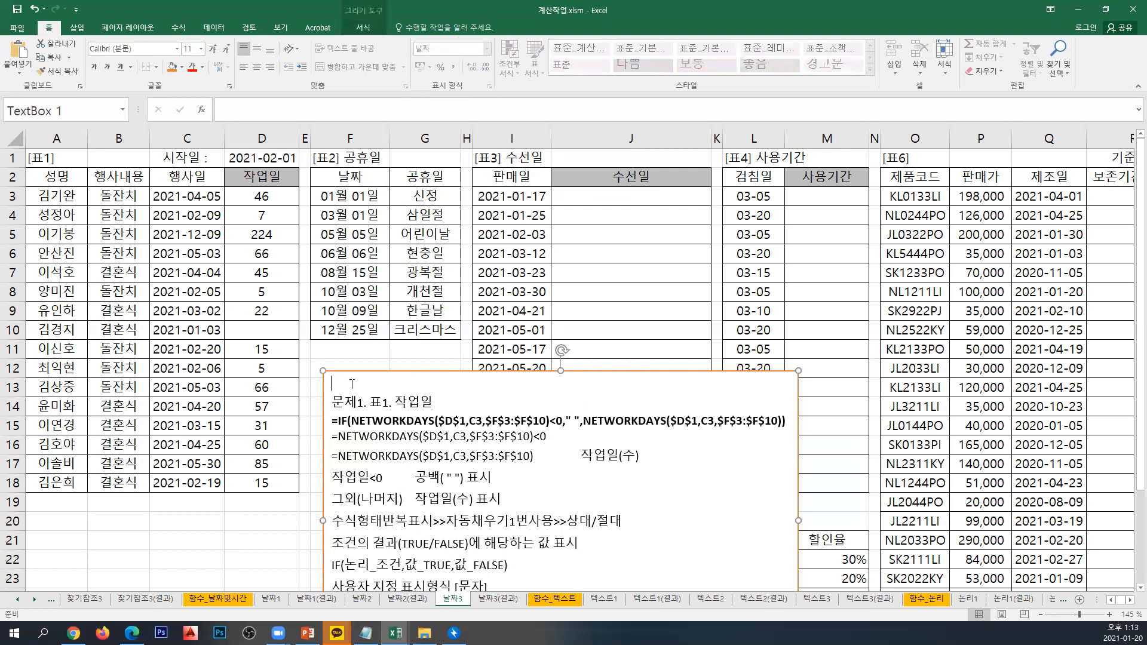
text(문제)
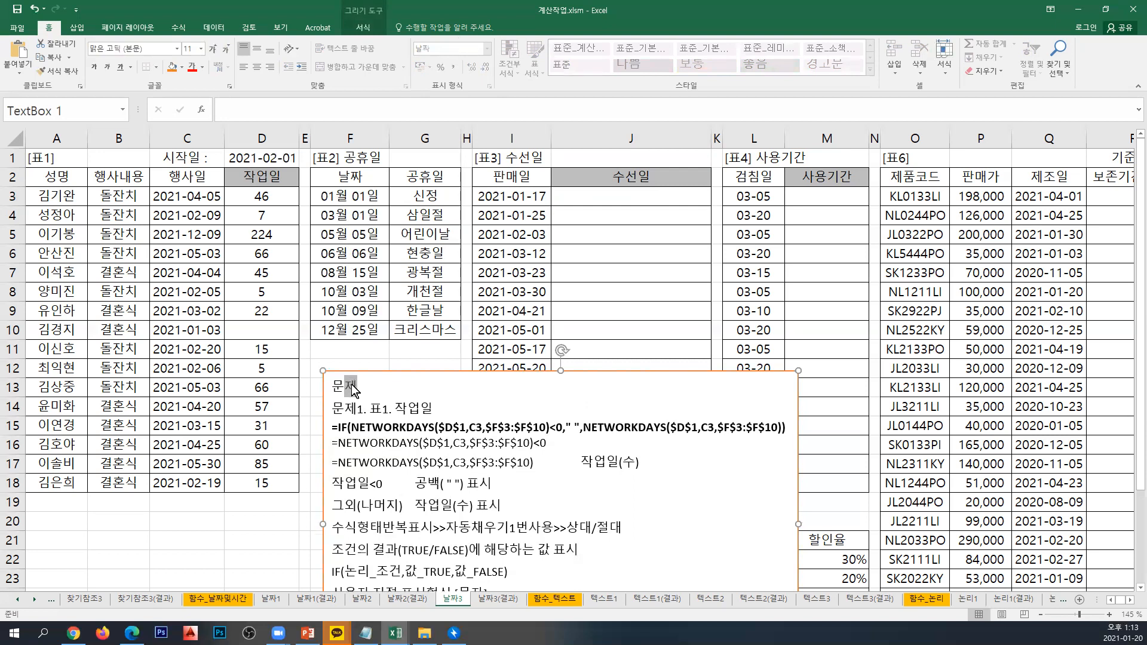
text(2.)
key(Return)
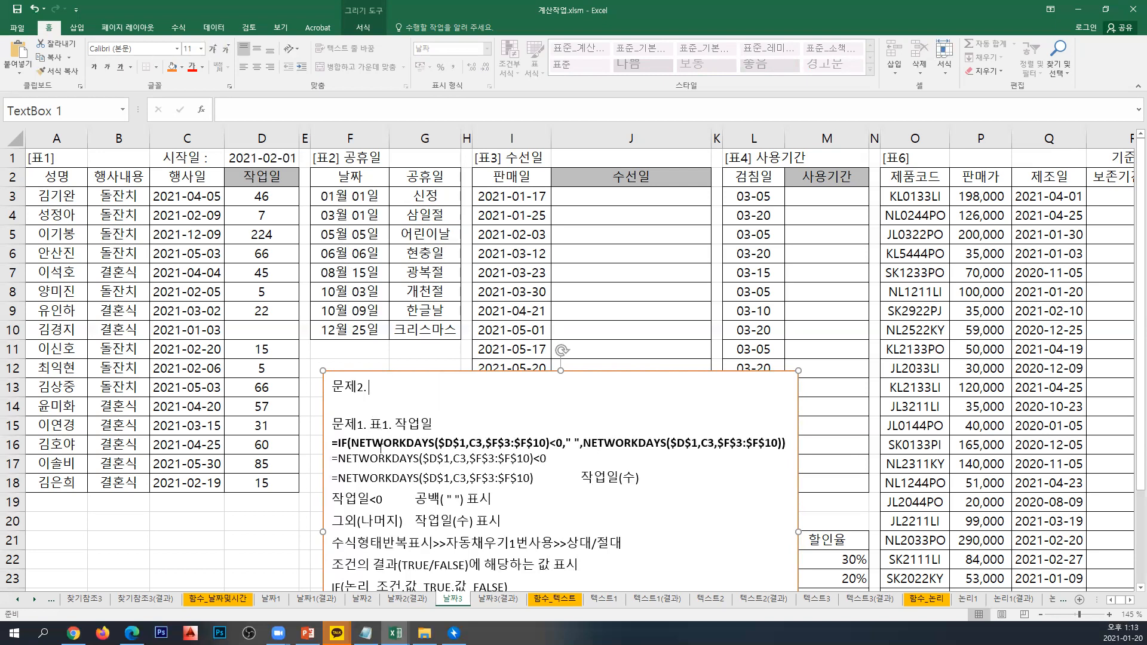
triple_click(443, 442)
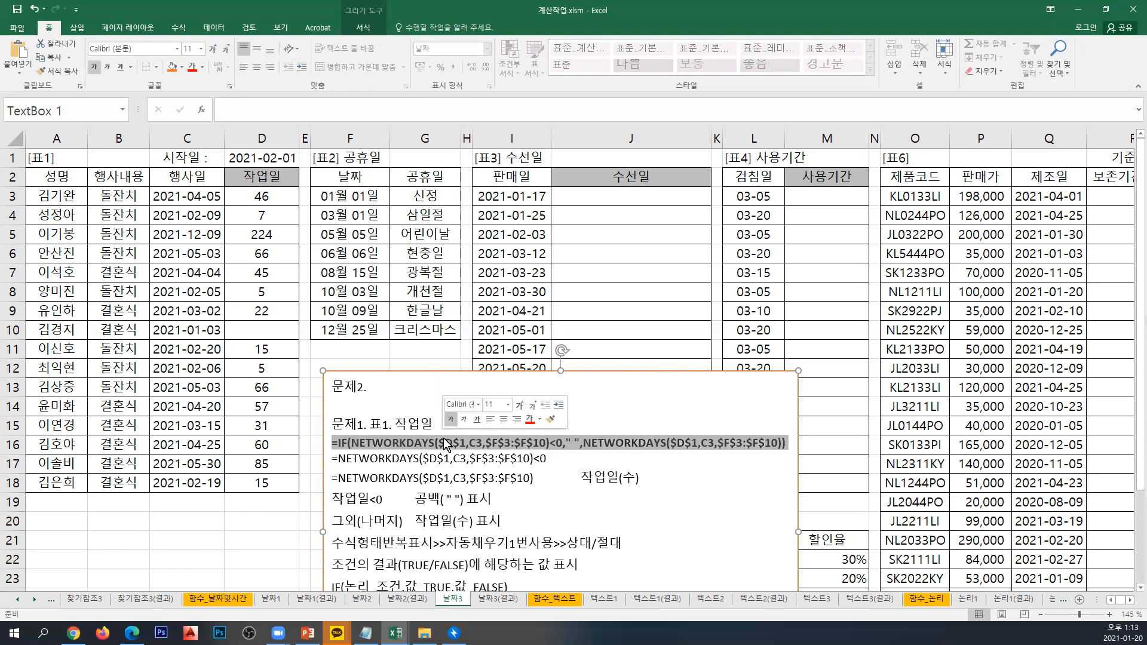
key(ctrl+b)
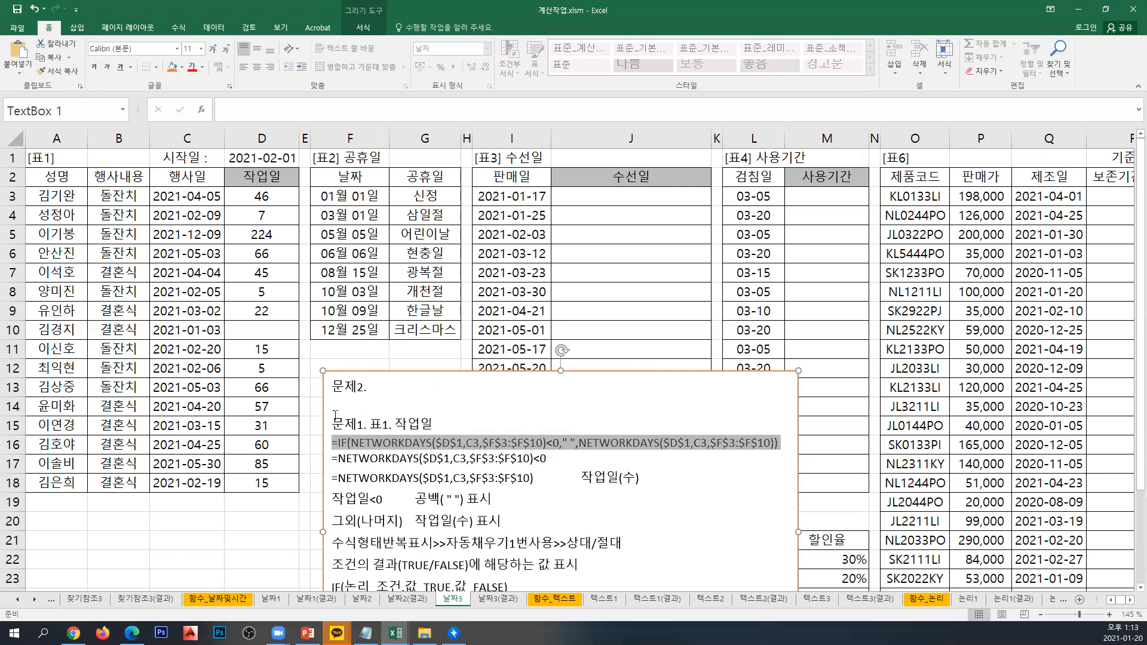
Examine the text box's syntax notes and the value-if-false NETWORKDAYS part of D3's formula.
click(272, 202)
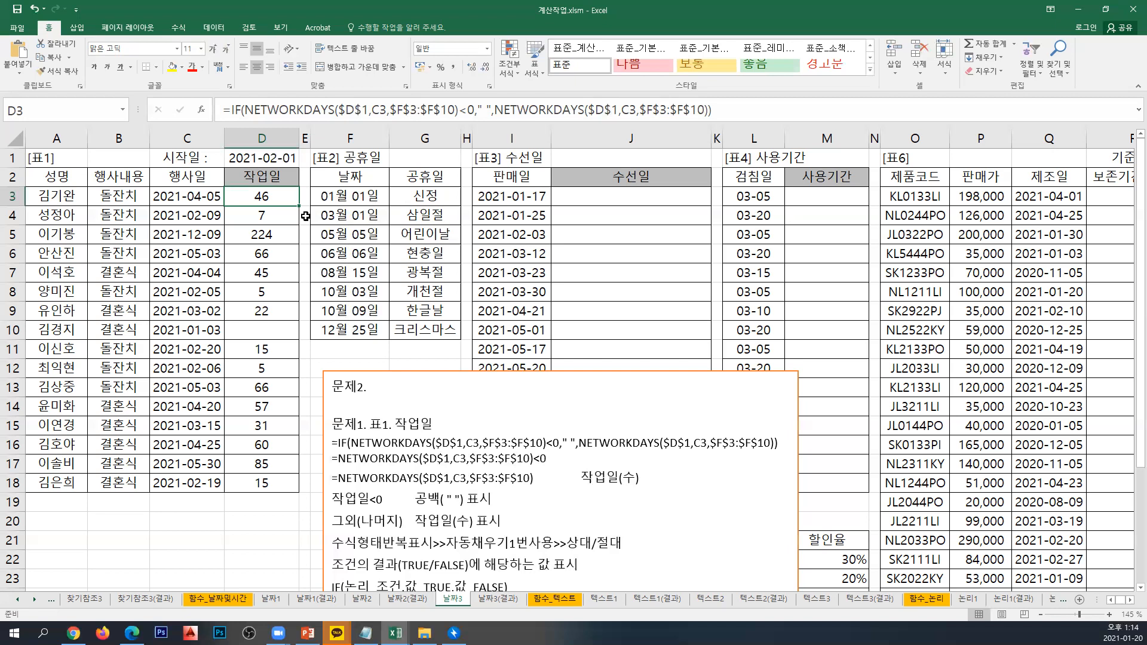
scroll(407, 481, down, 4)
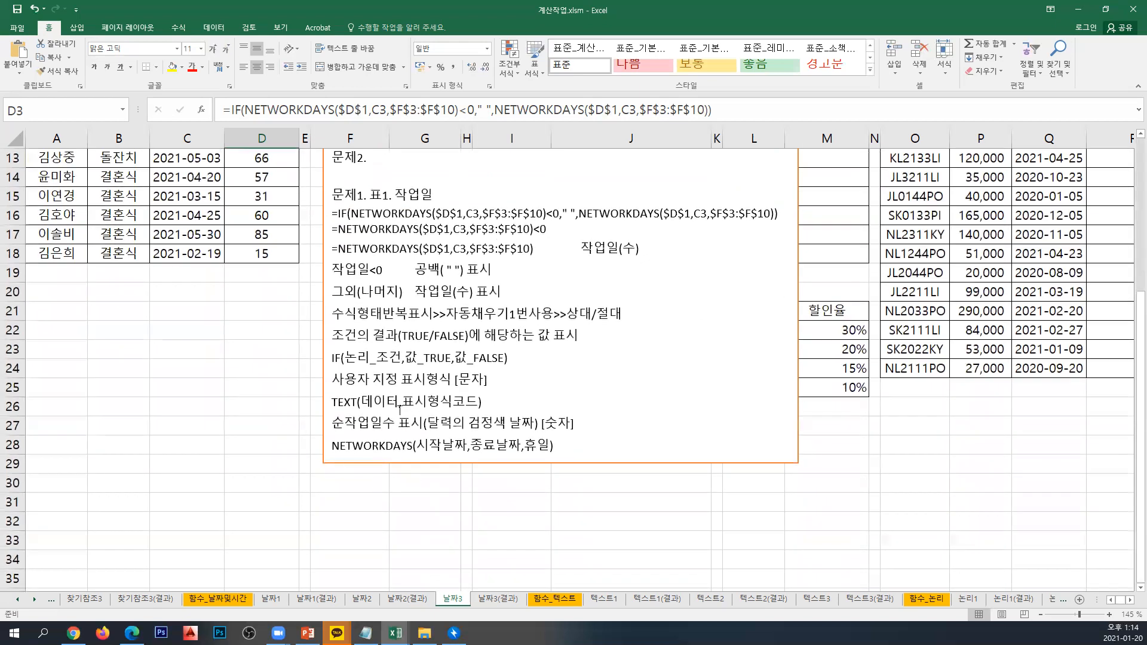
scroll(382, 434, up, 4)
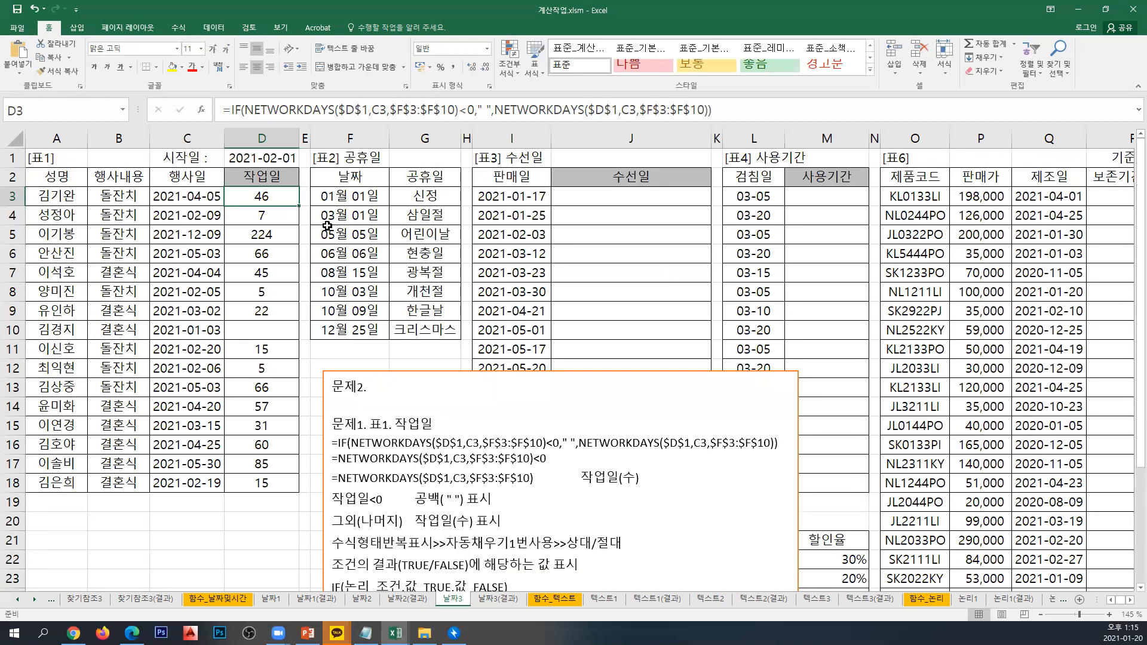
click(503, 111)
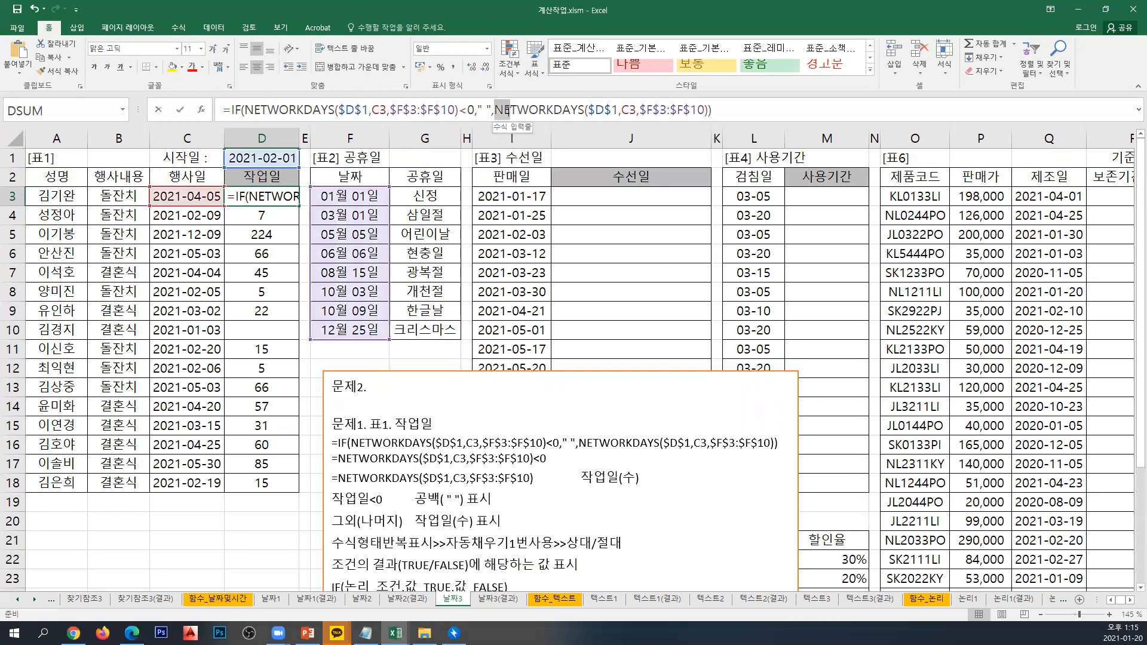
drag(507, 109, 706, 110)
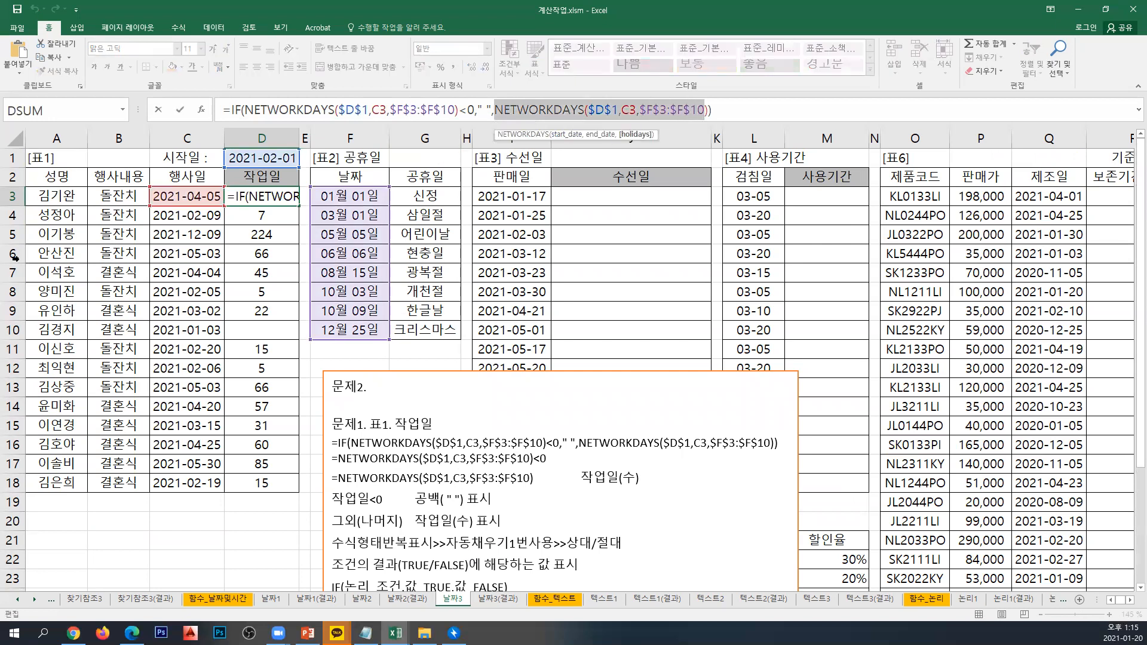
click(560, 478)
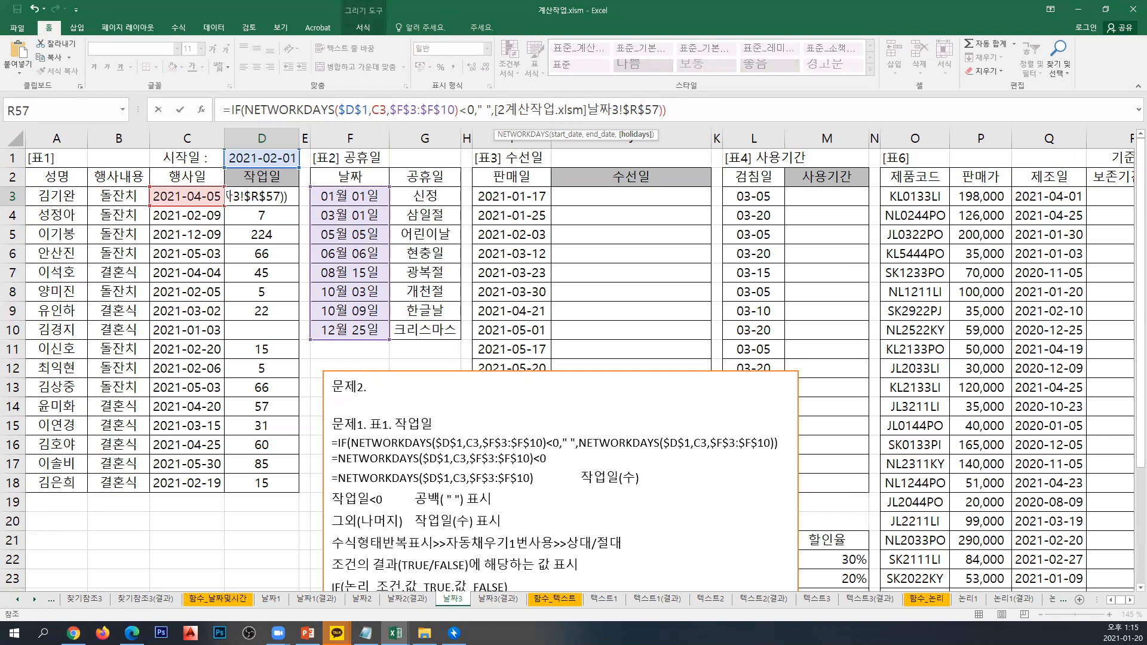
key(Escape)
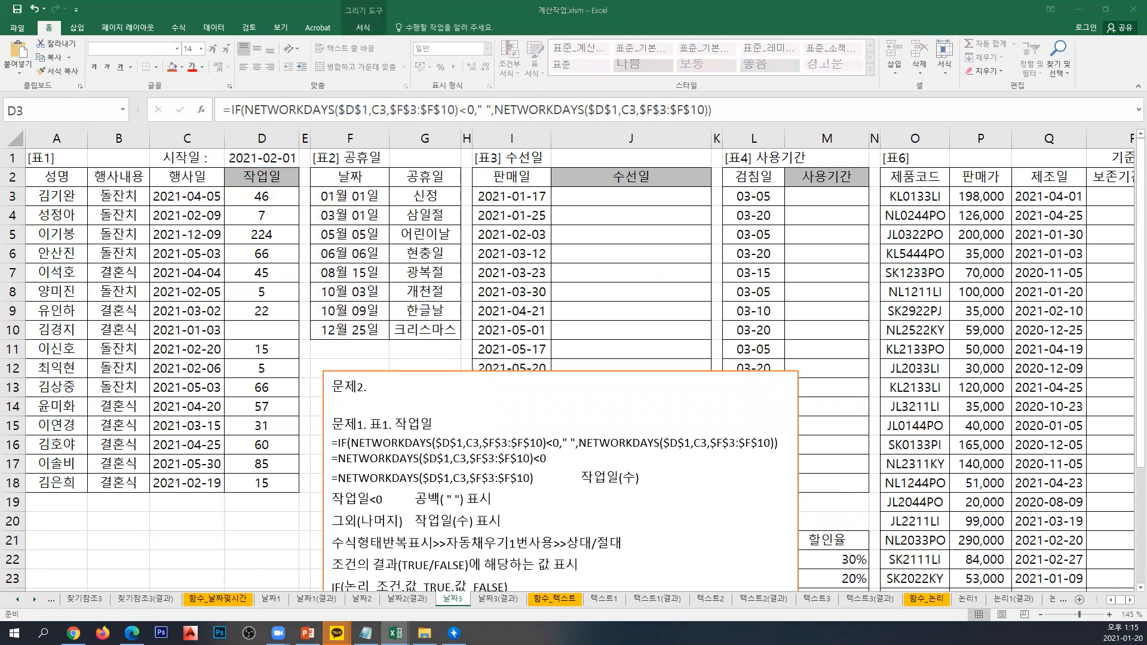
key(Escape)
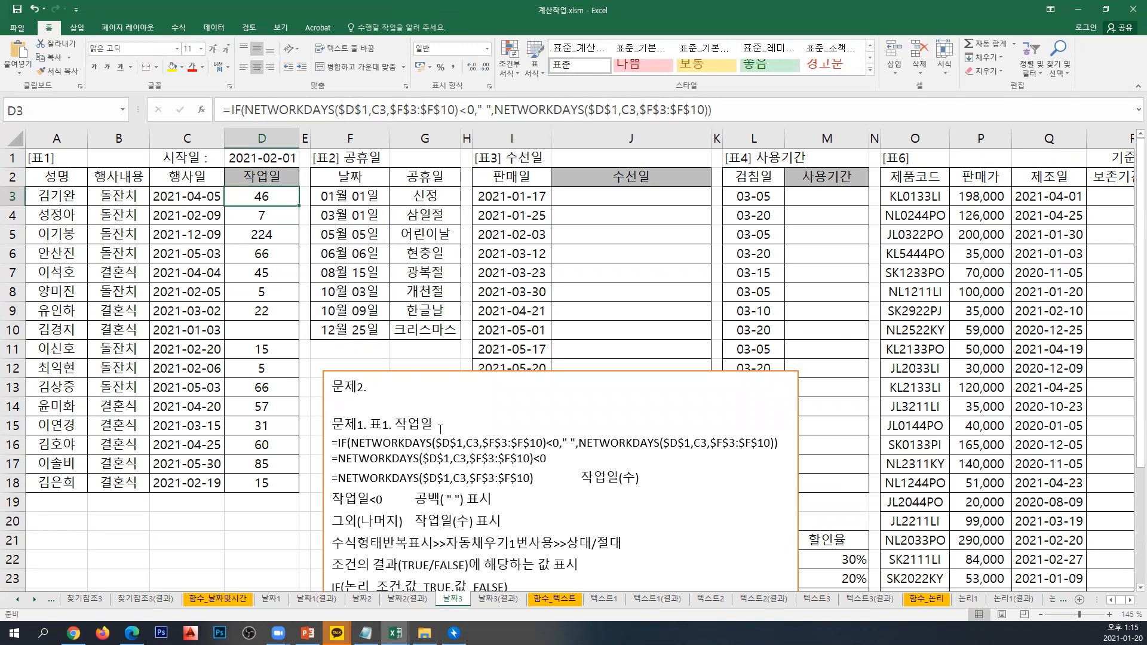
Add the note "43 (숫자) >> 043 (사용자지정표시형식) >> 숫자: 0 코드" below the text box's 문제1 heading.
click(441, 427)
text(43 (숫자) >> 043 (사용자지정표시형식) >> 숫자: 0 코드, # 코드)
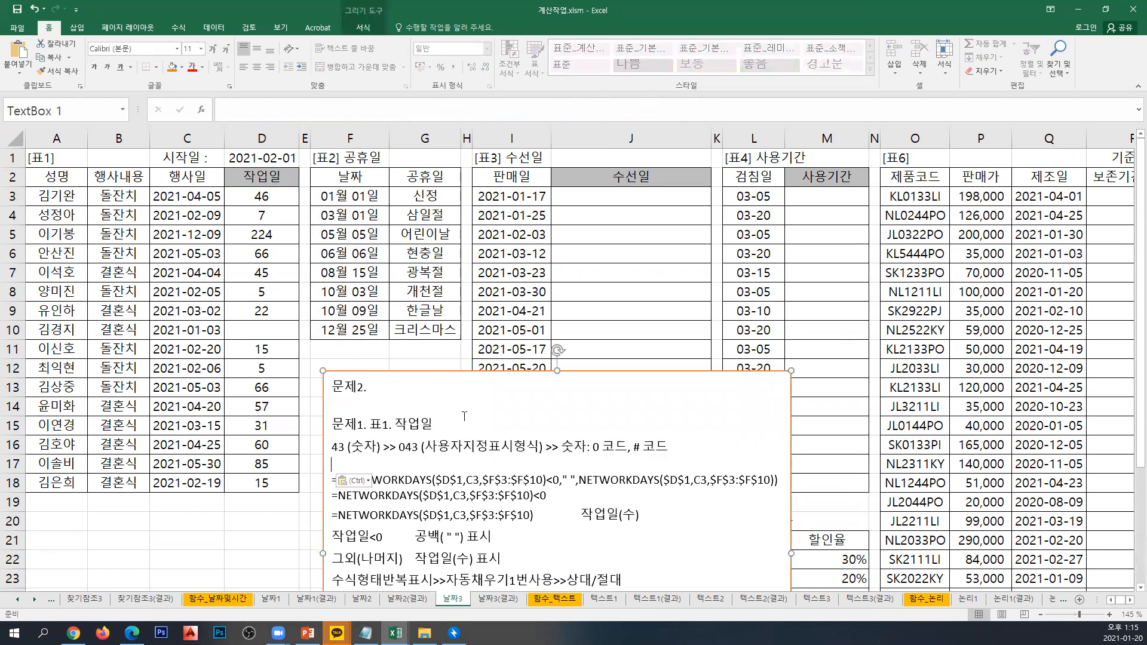
key(BackSpace)
click(667, 445)
key(BackSpace)
key(BackSpace)
key(BackSpace)
key(BackSpace)
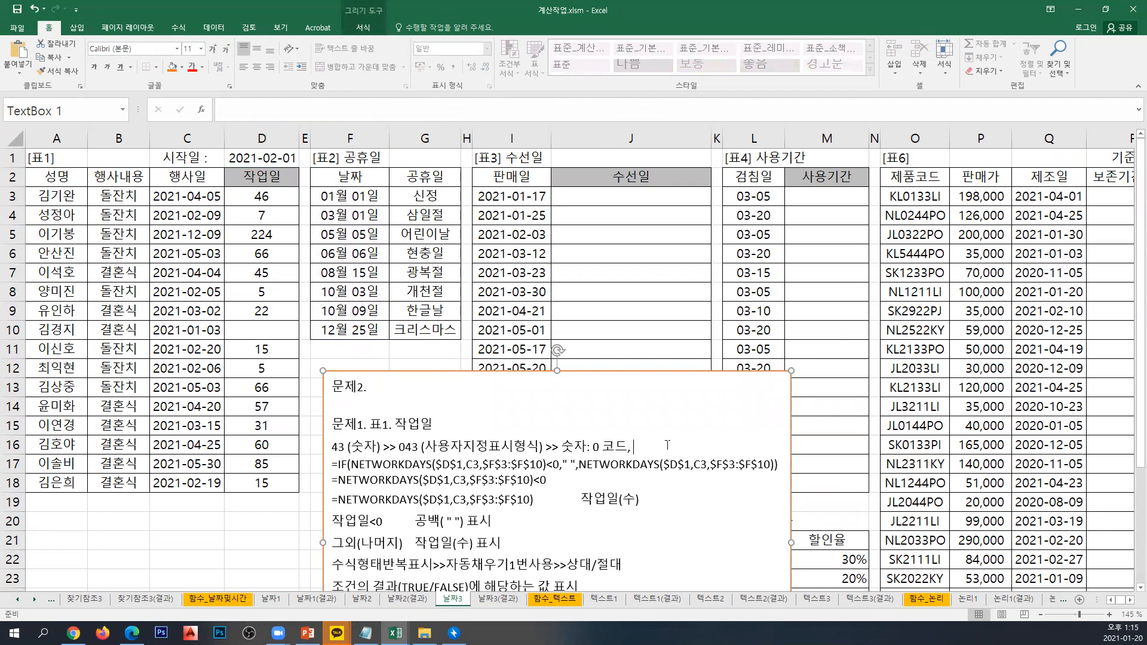
key(BackSpace)
key(BackSpace)
Wrap the value-if-false NETWORKDAYS part of D3's IF formula in TEXT with format "000" and fill the formula down to D18.
click(264, 198)
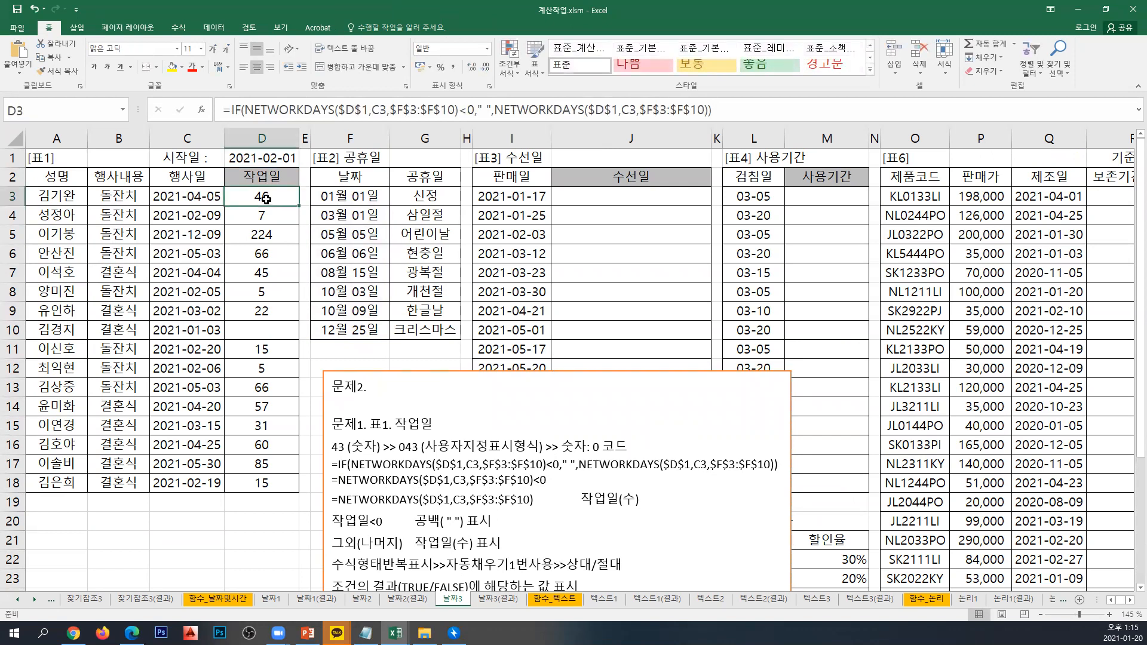
drag(495, 111, 706, 107)
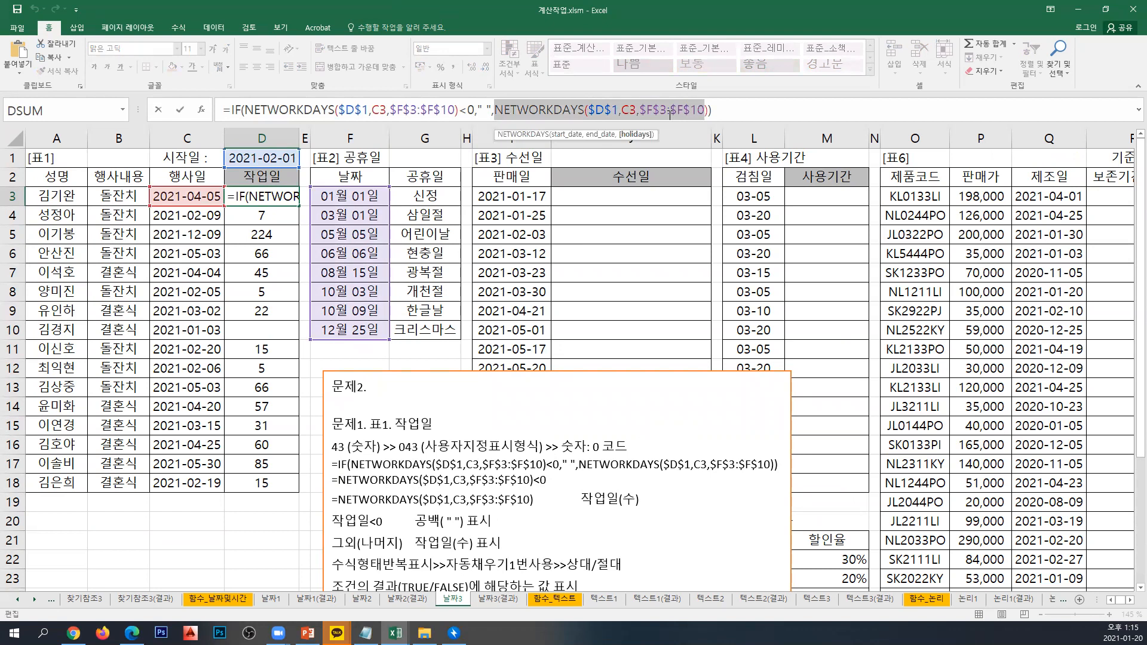
click(502, 109)
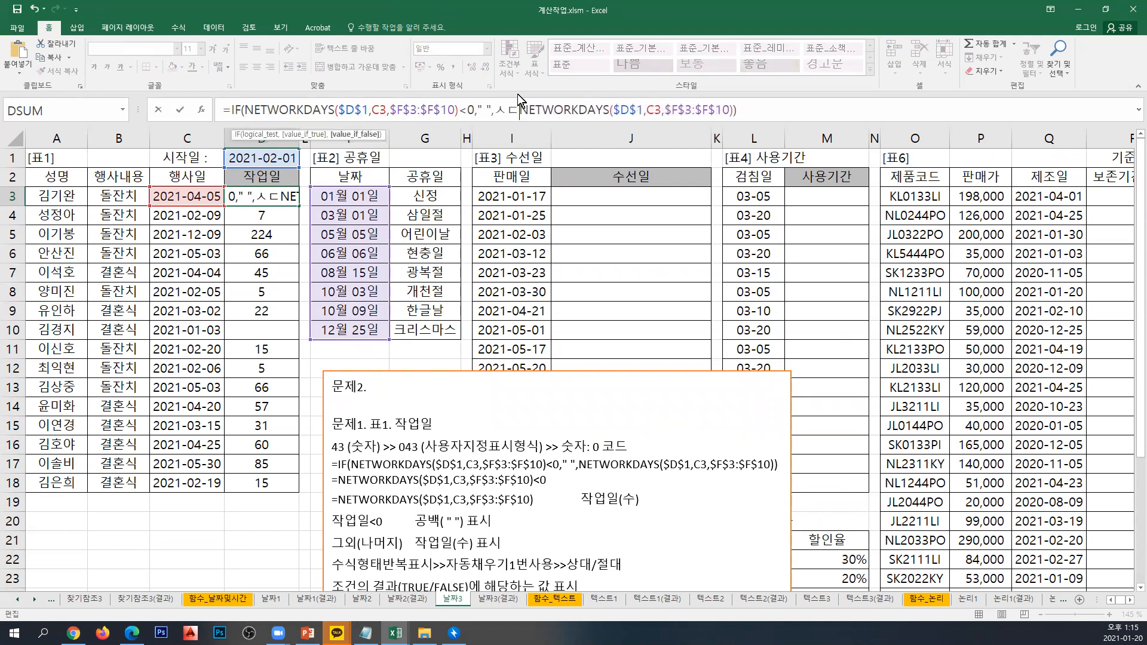
text(TEXT()
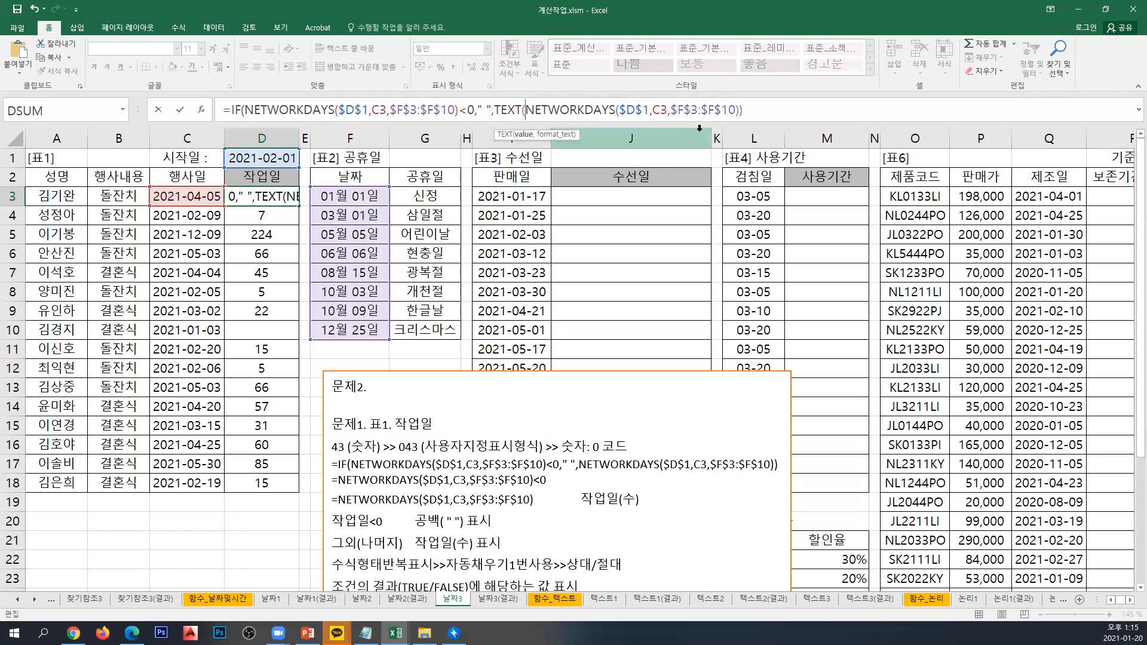
click(737, 110)
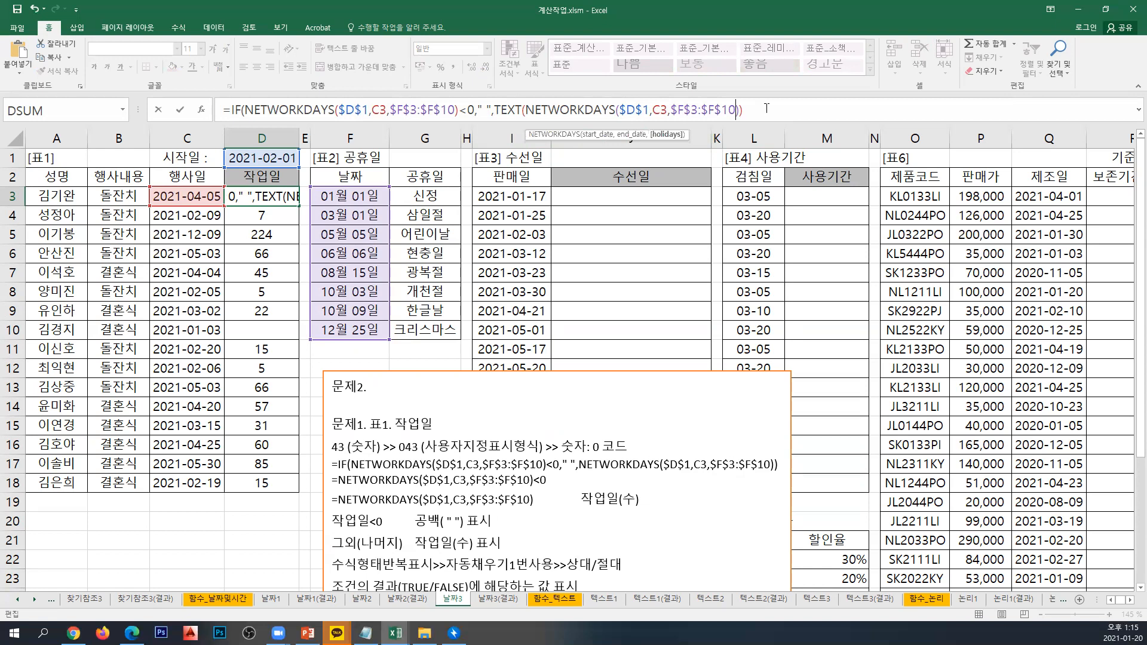
text(,)
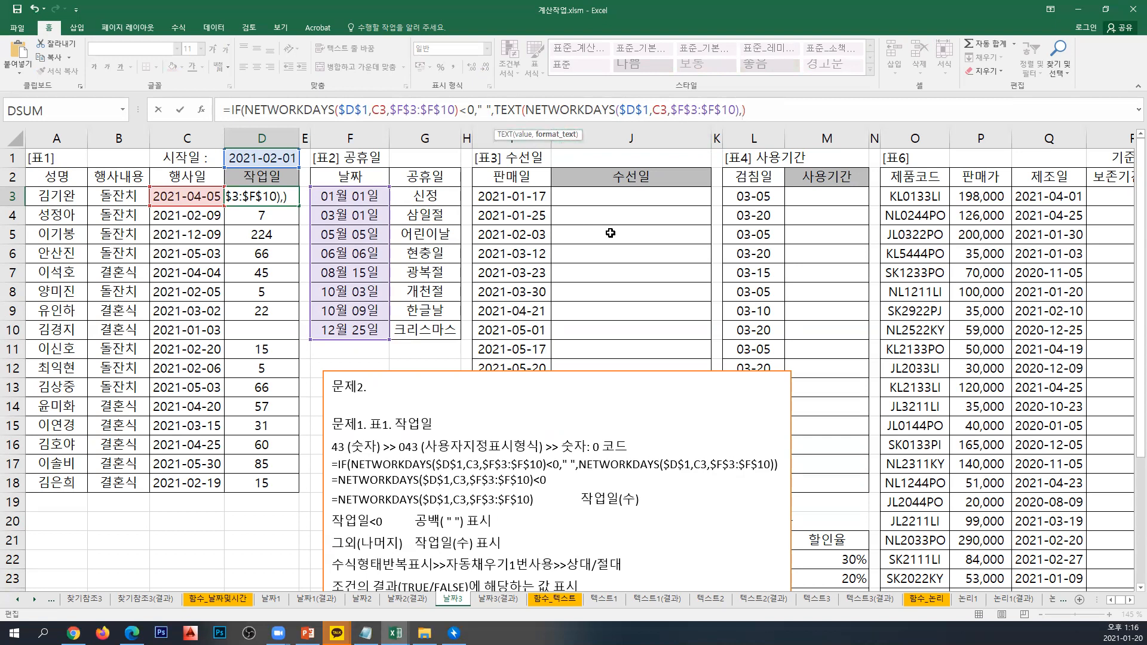
text(")
text(000")
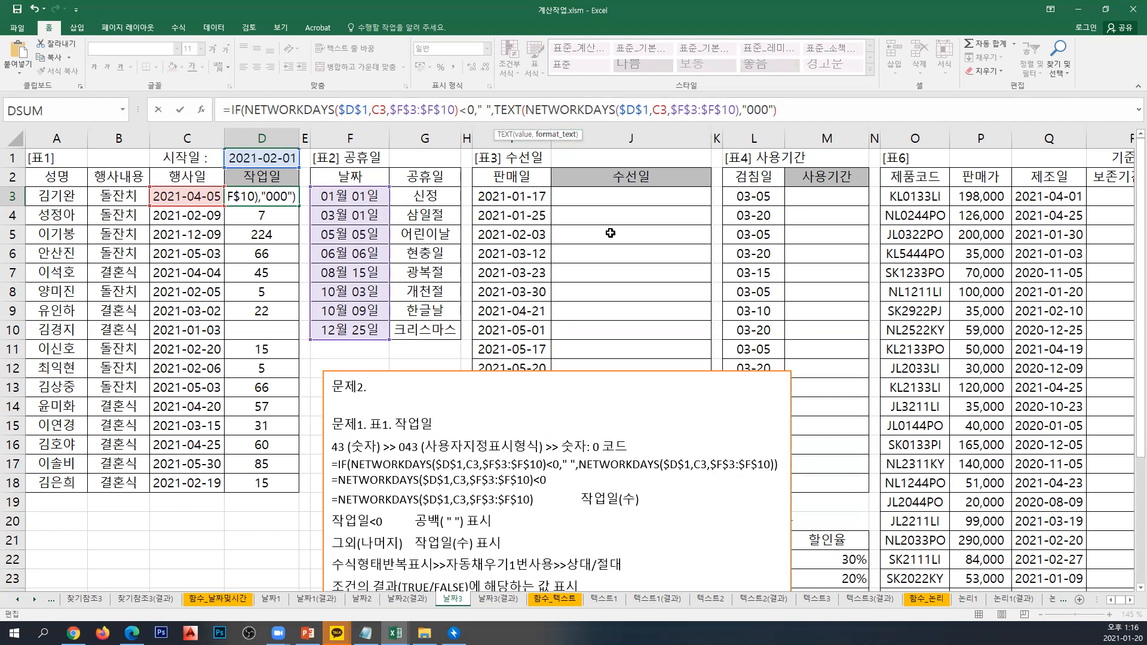
text()))
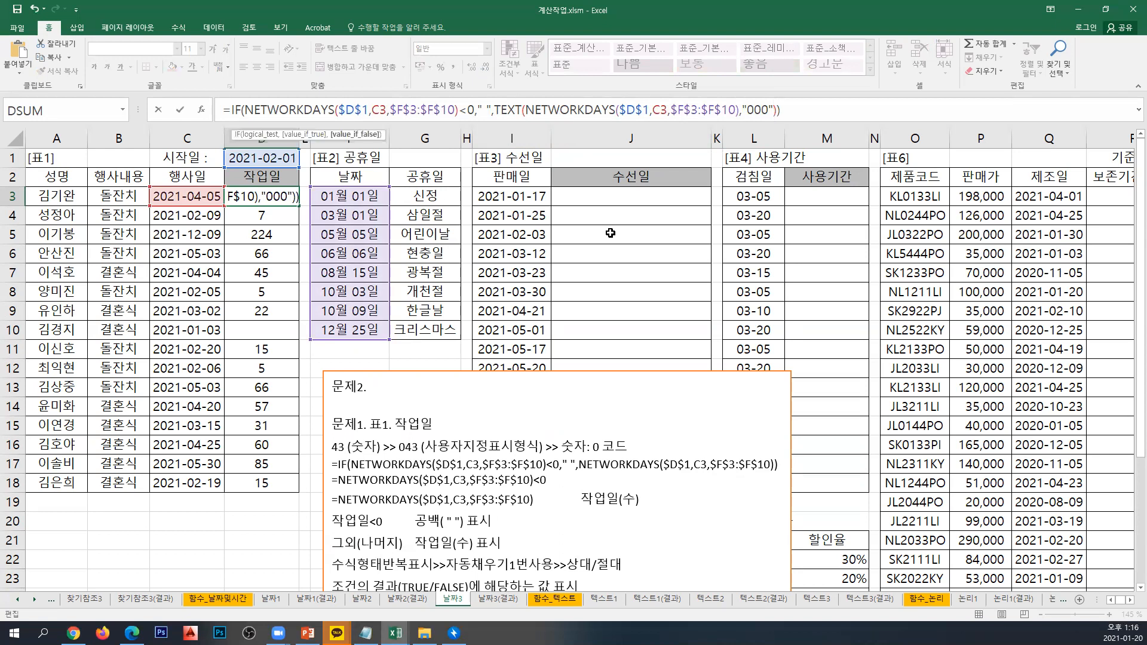
key(Return)
key(Up)
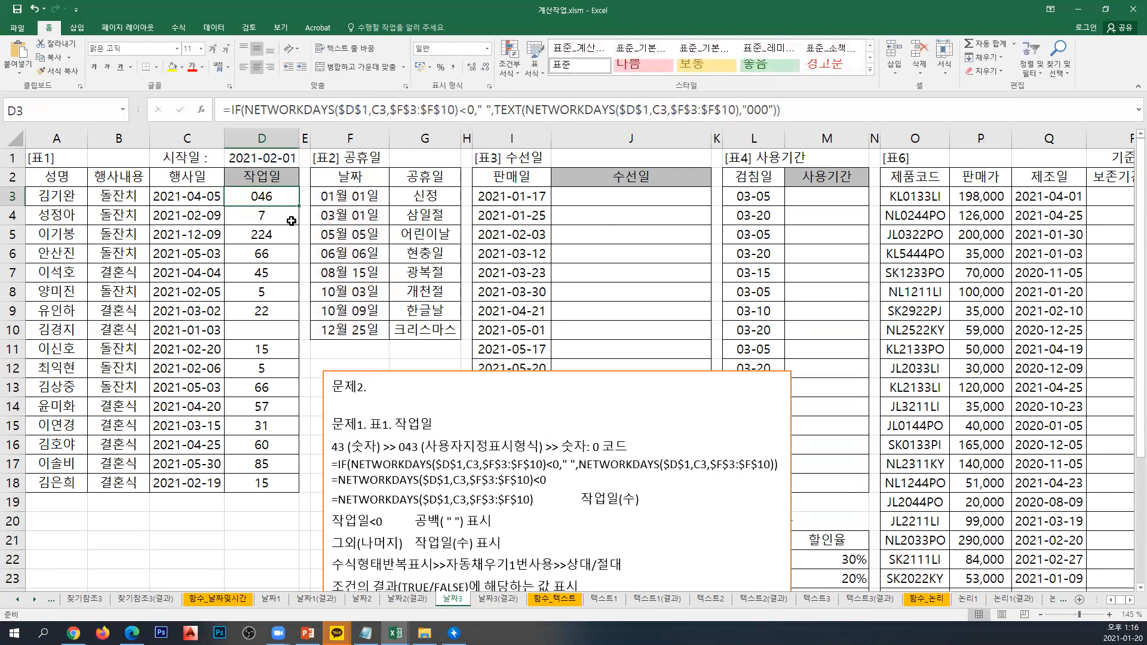
drag(299, 205, 291, 484)
Copy D3's IF formula containing TEXT onto a new text box line directly below the 문제1 heading and make it bold.
click(281, 201)
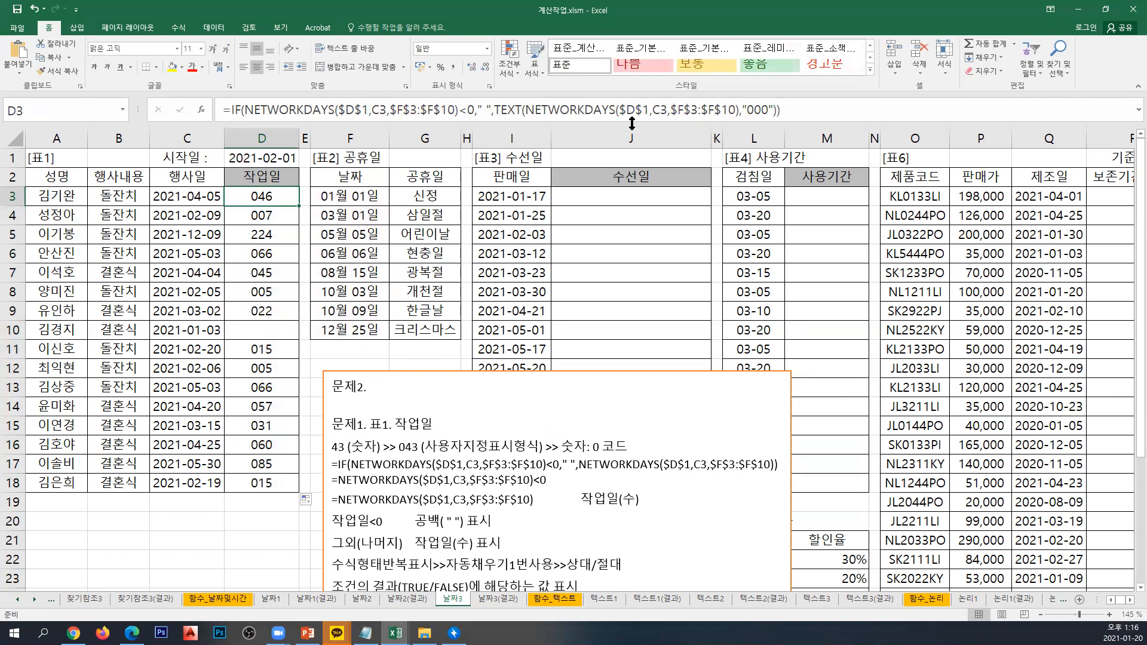
key(F2)
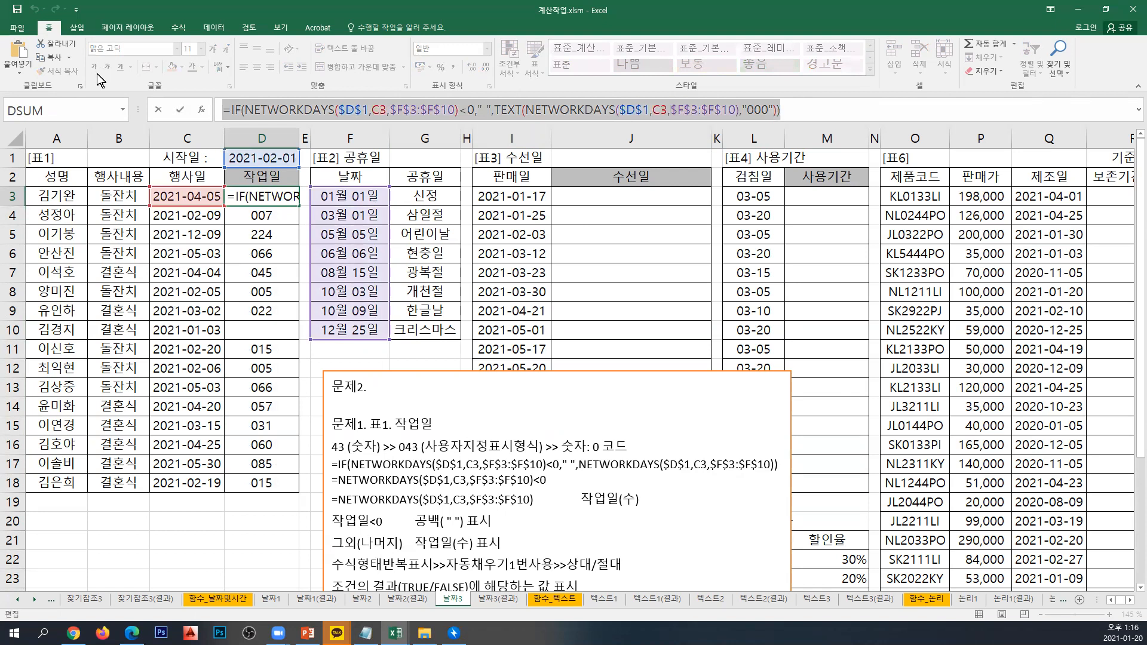
key(End)
click(433, 425)
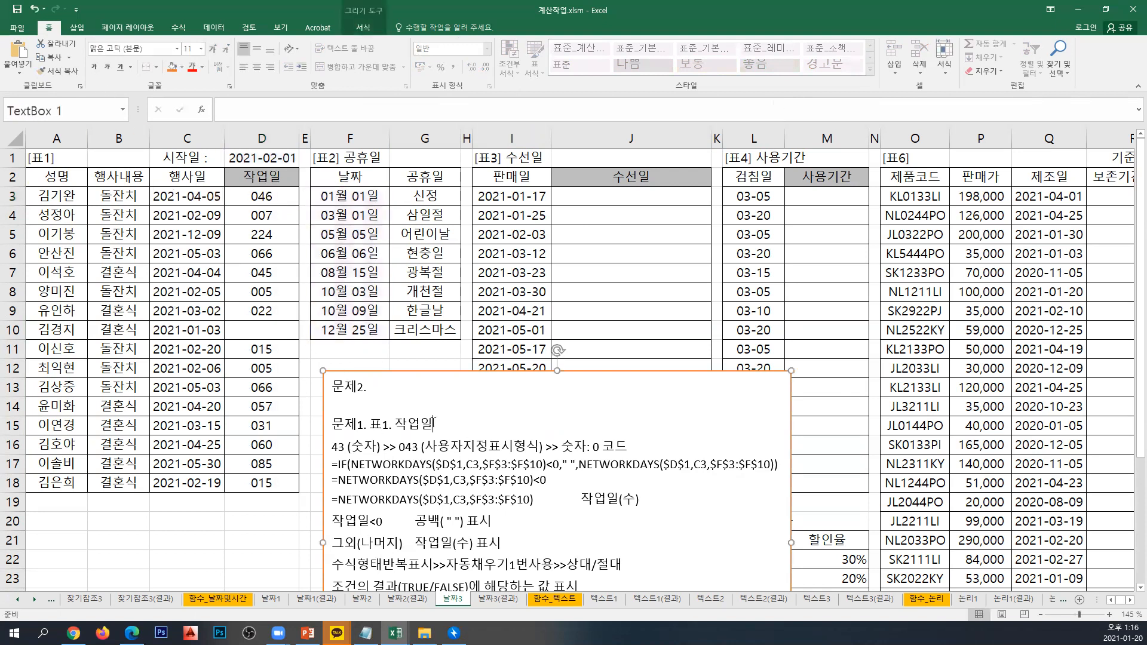
key(Return)
text(=IF(NETWORKDAYS($D$1,C3,$F$3:$F$10)<0," ",TEXT(NETWORKDAYS($D$1,C3,$F$3:$F$10),"000")))
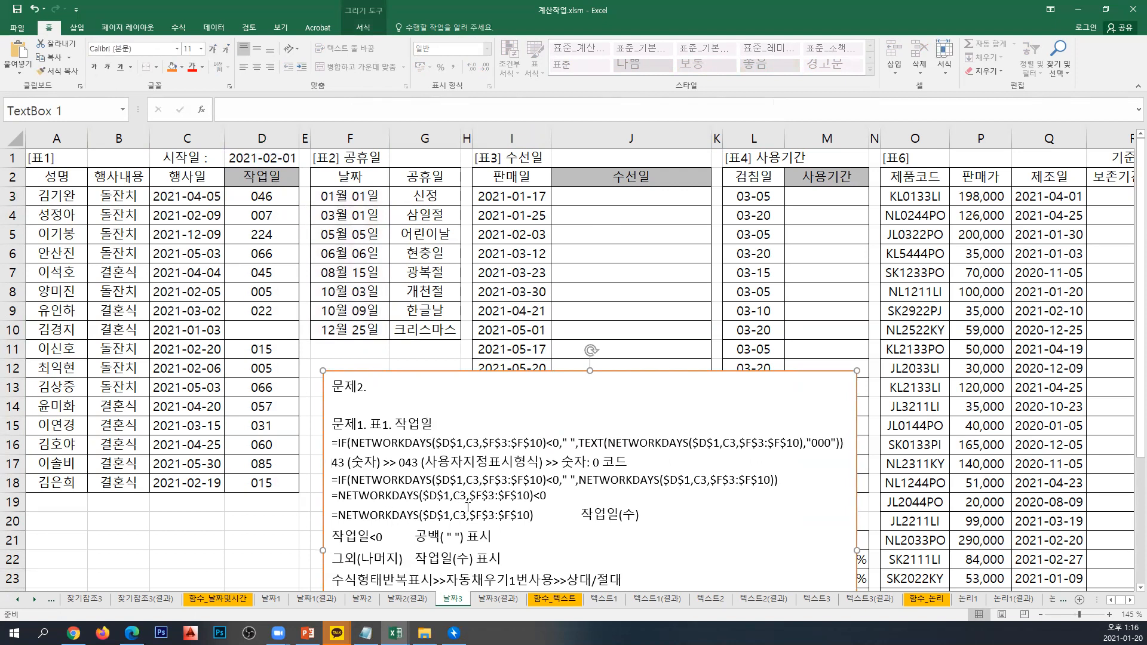
triple_click(547, 442)
key(ctrl+b)
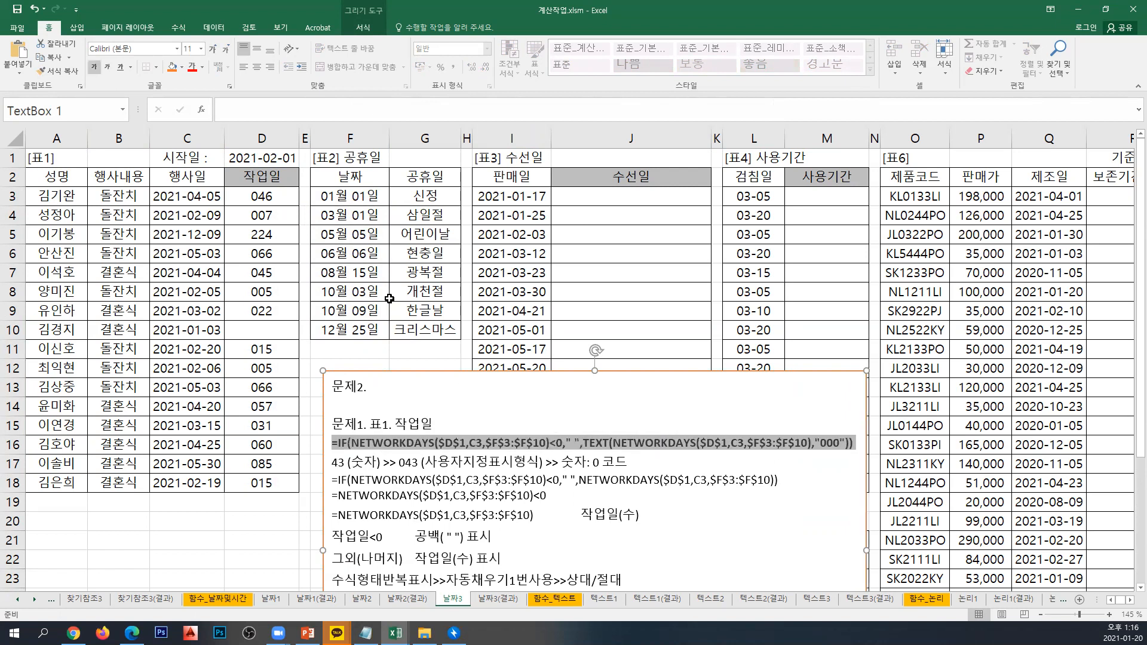
click(265, 196)
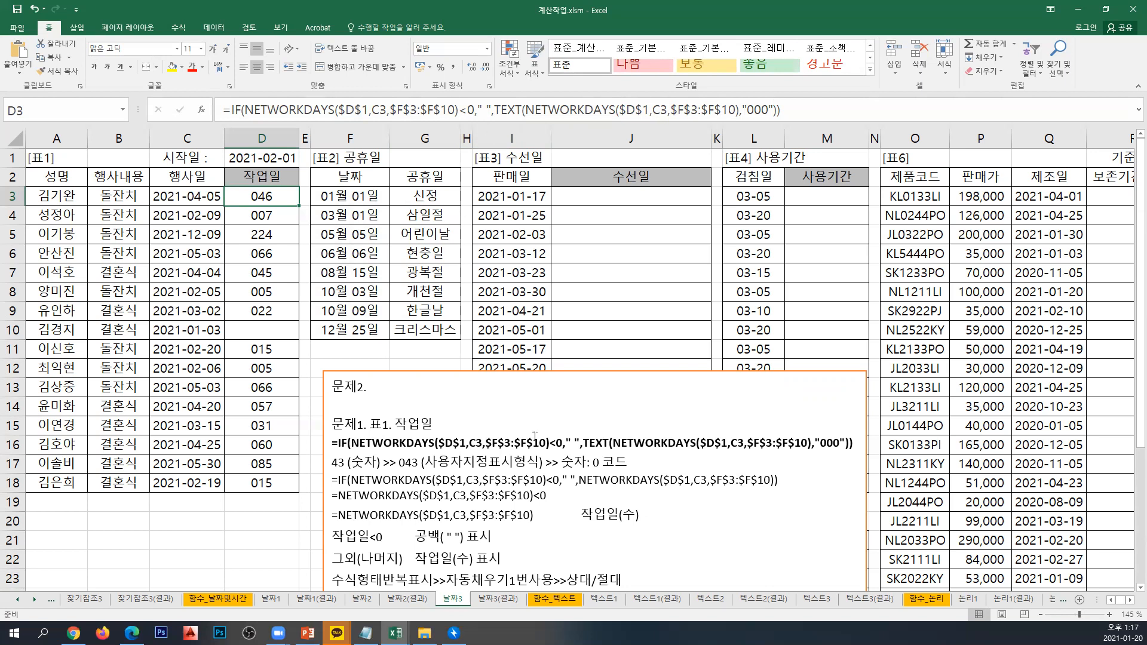
click(534, 480)
click(532, 437)
click(403, 384)
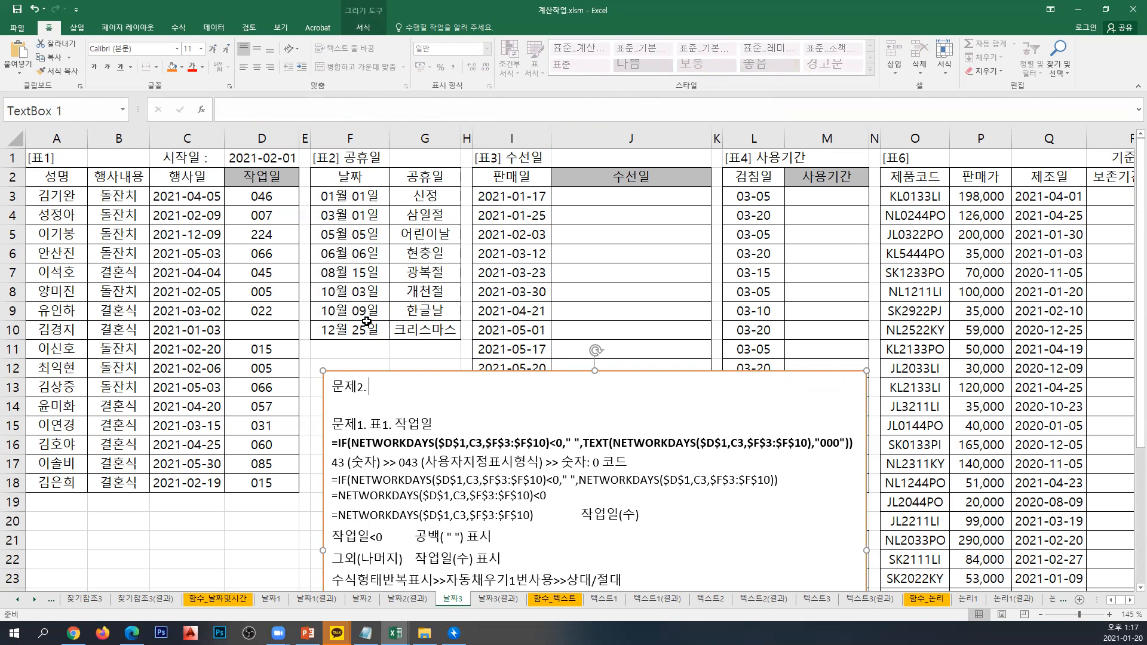
click(413, 163)
text(RYWO)
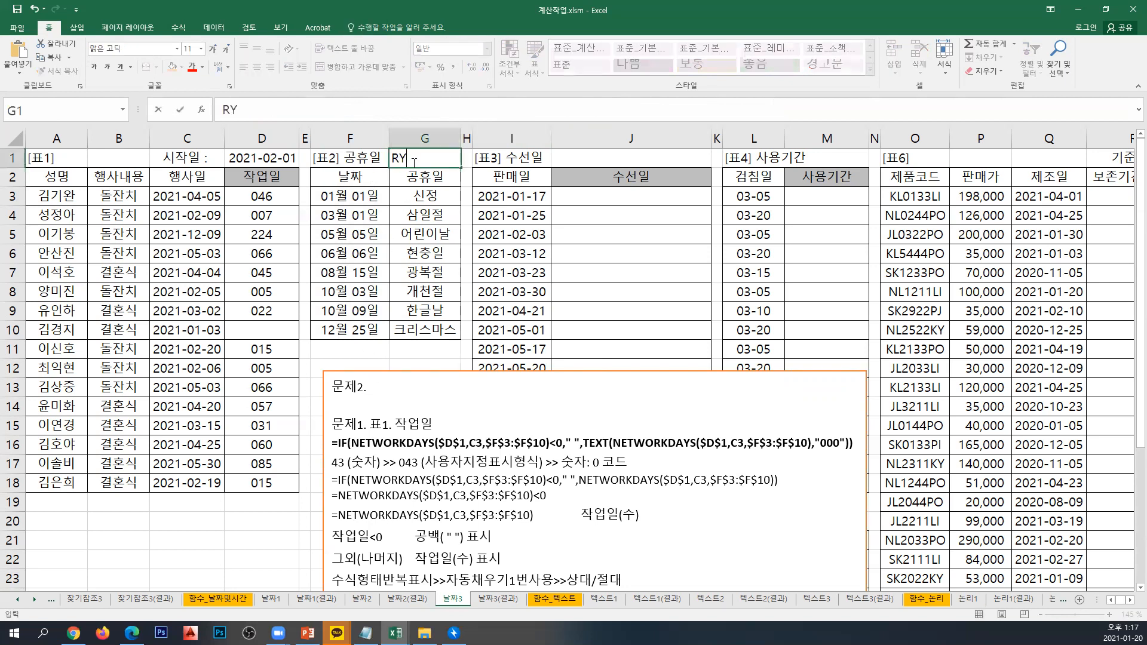
key(BackSpace)
key(BackSpace)
key(BackSpace)
key(BackSpace)
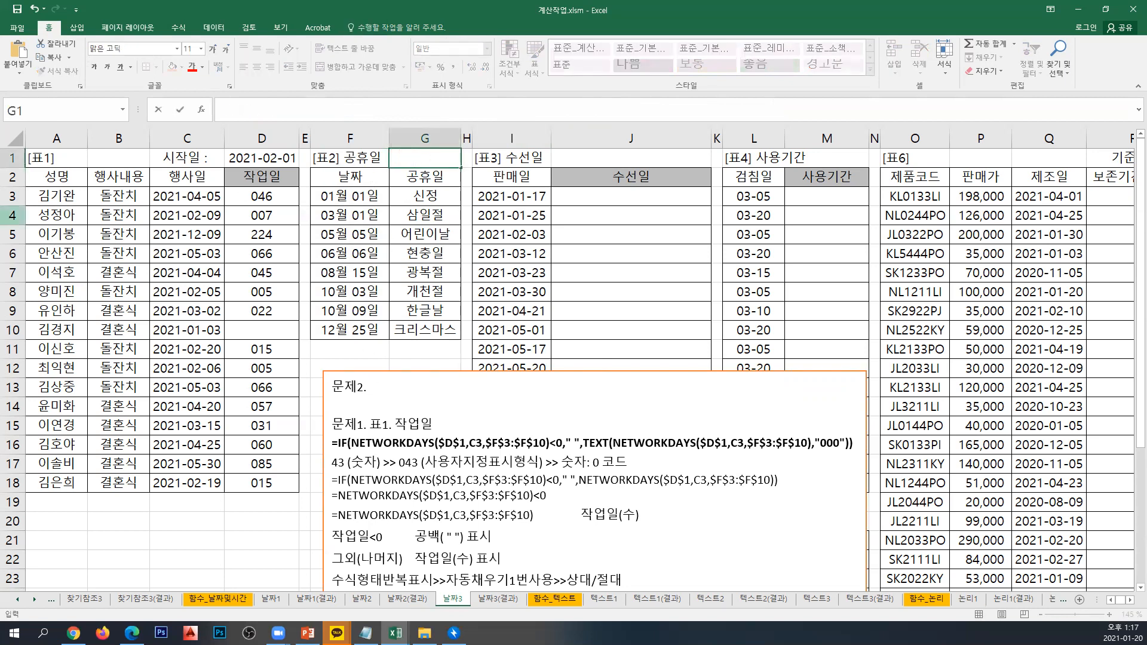
key(alt+Tab)
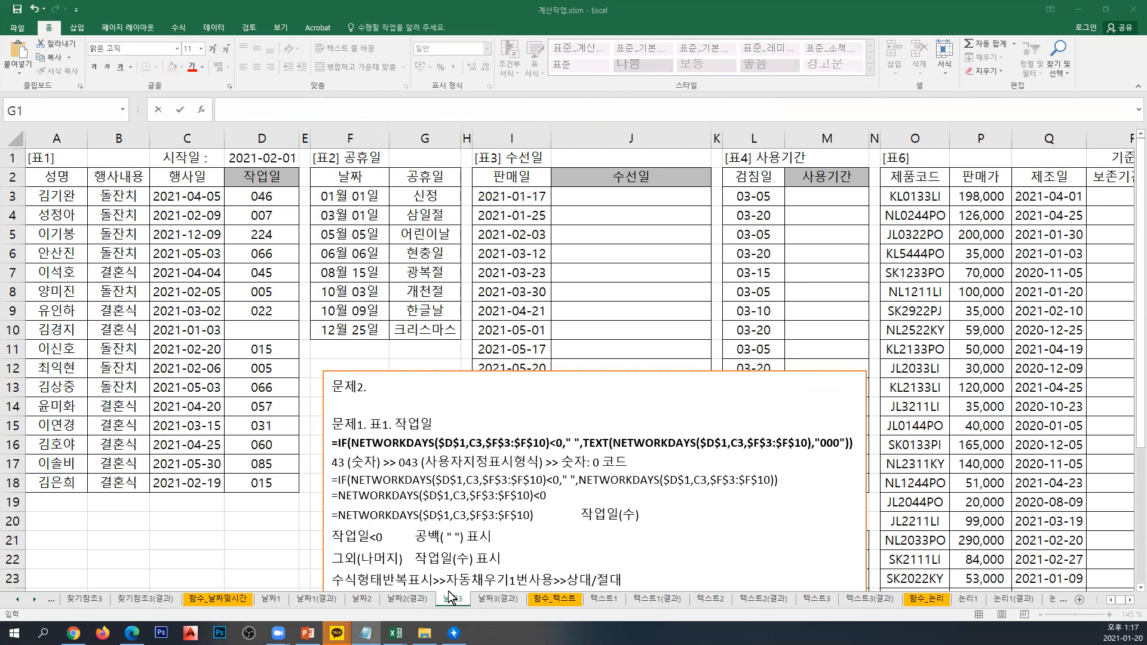
Enter the note "교재 108페이지" in cell G1 beside the [표2] 공휴일 title and make its text red.
click(420, 159)
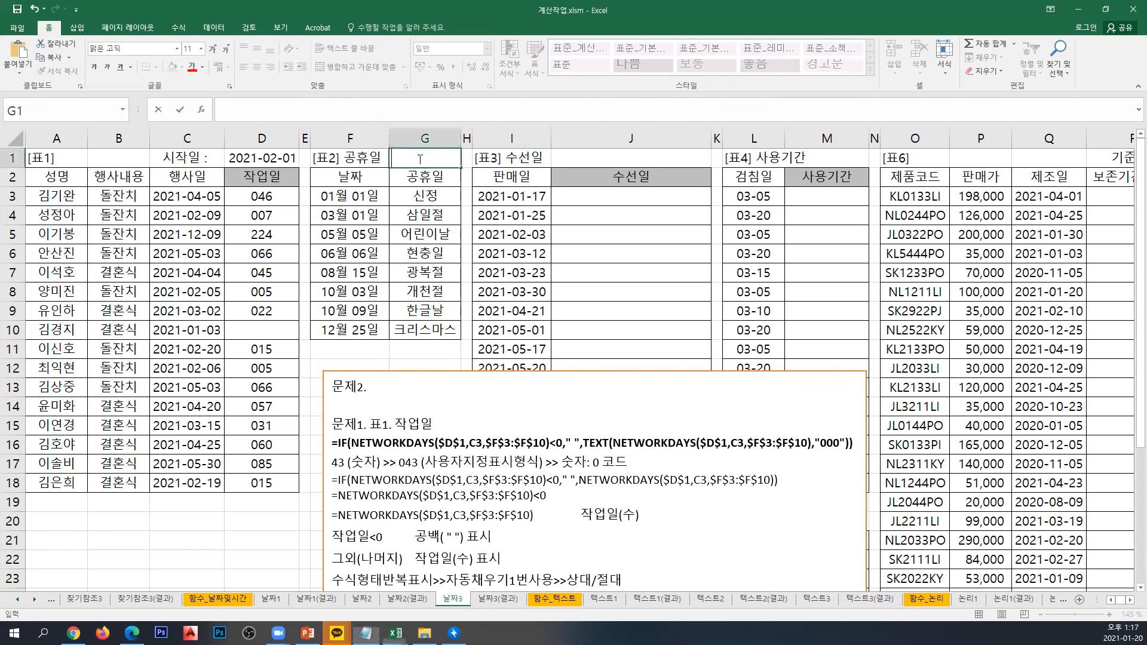
text(RYWO)
key(BackSpace)
key(BackSpace)
key(BackSpace)
key(BackSpace)
key(Hangul)
text(교재)
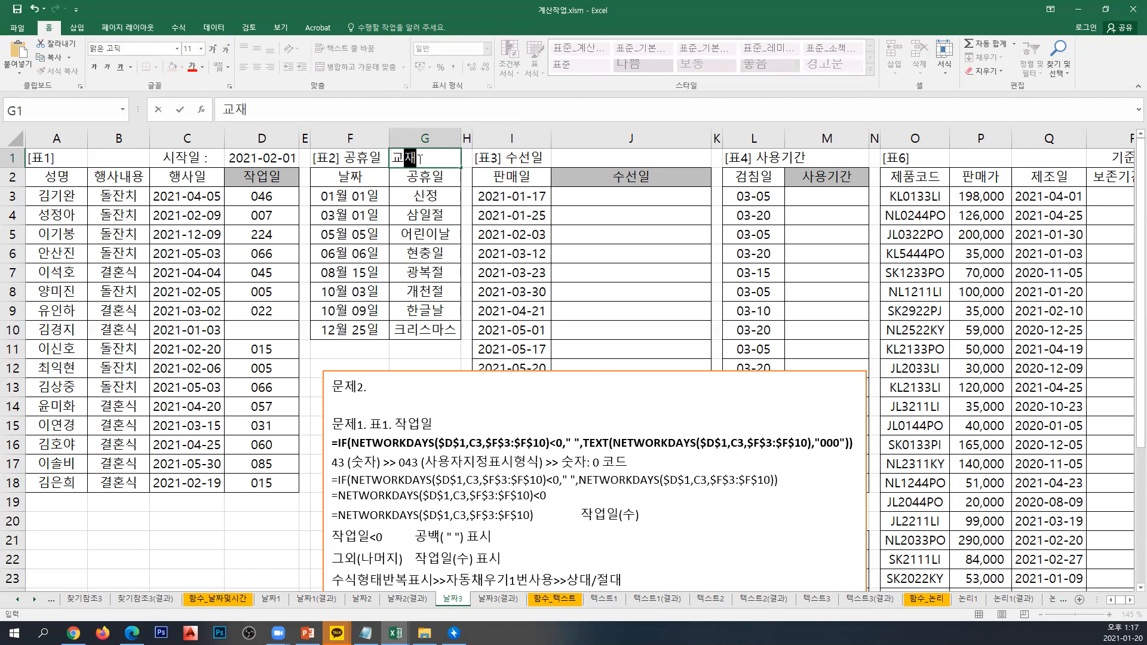
text( 108)
text(페이지)
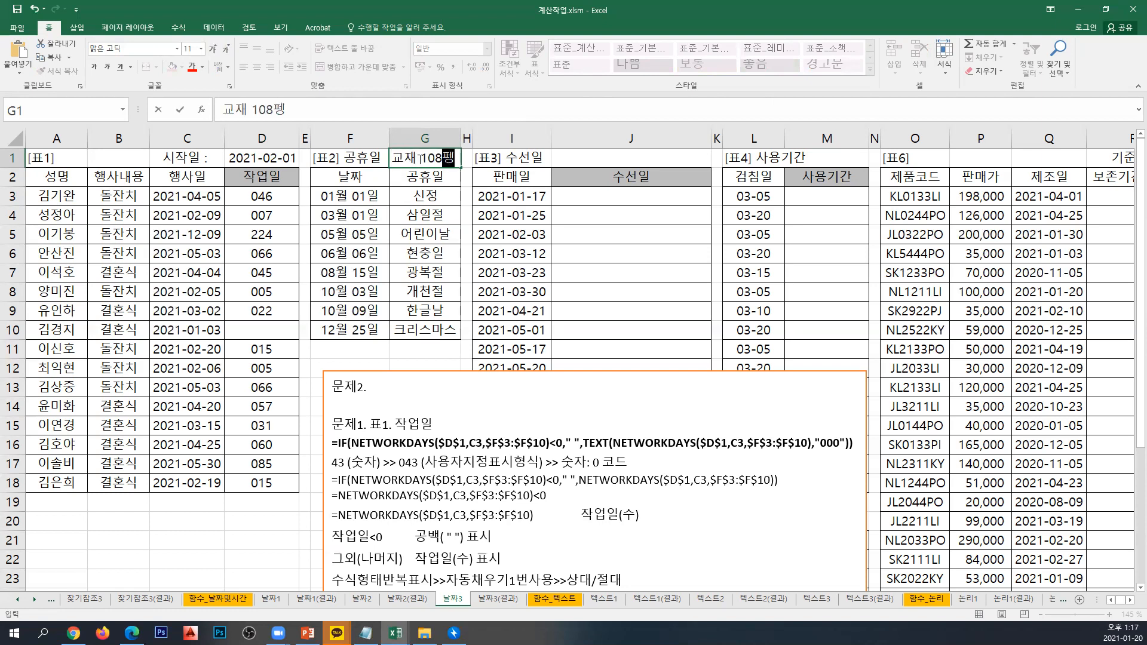
key(Return)
click(420, 158)
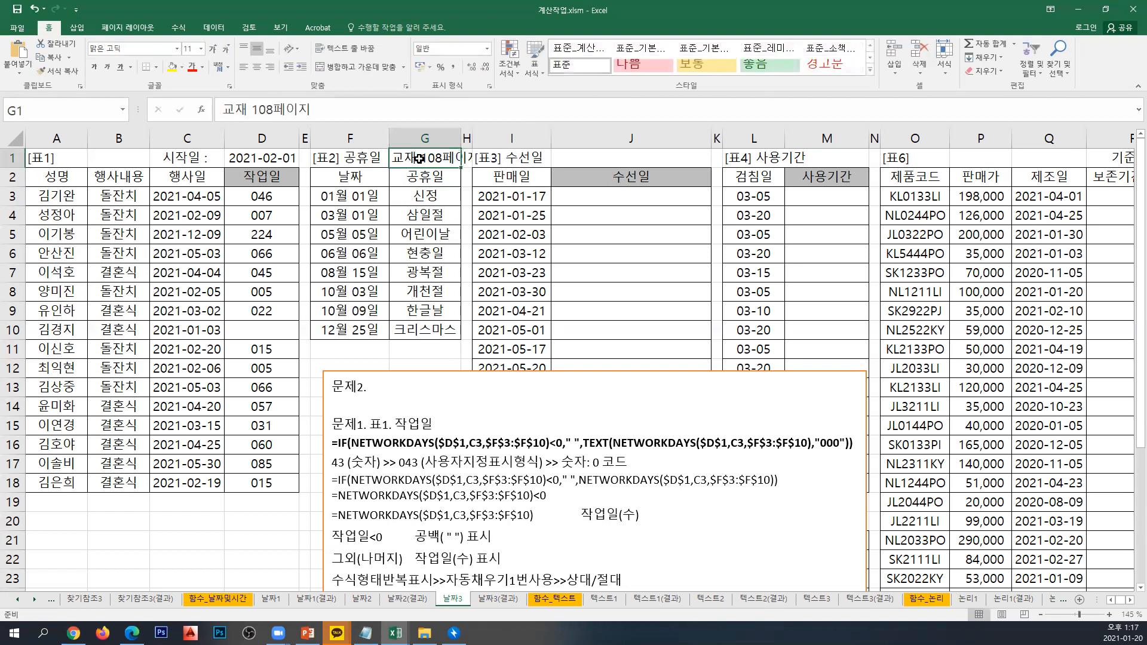
click(191, 66)
Complete the text box's 문제2 heading so that it reads "문제2. 표3. 수선일".
click(403, 382)
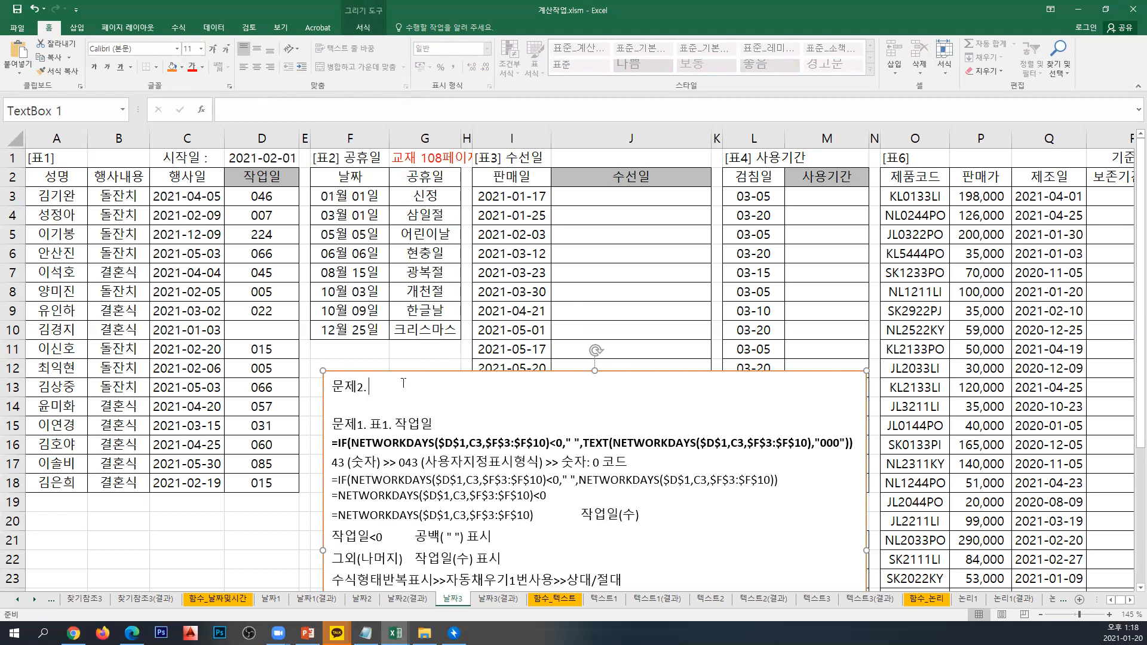
text(표)
text(3. )
text(수서)
text(ㄴ일)
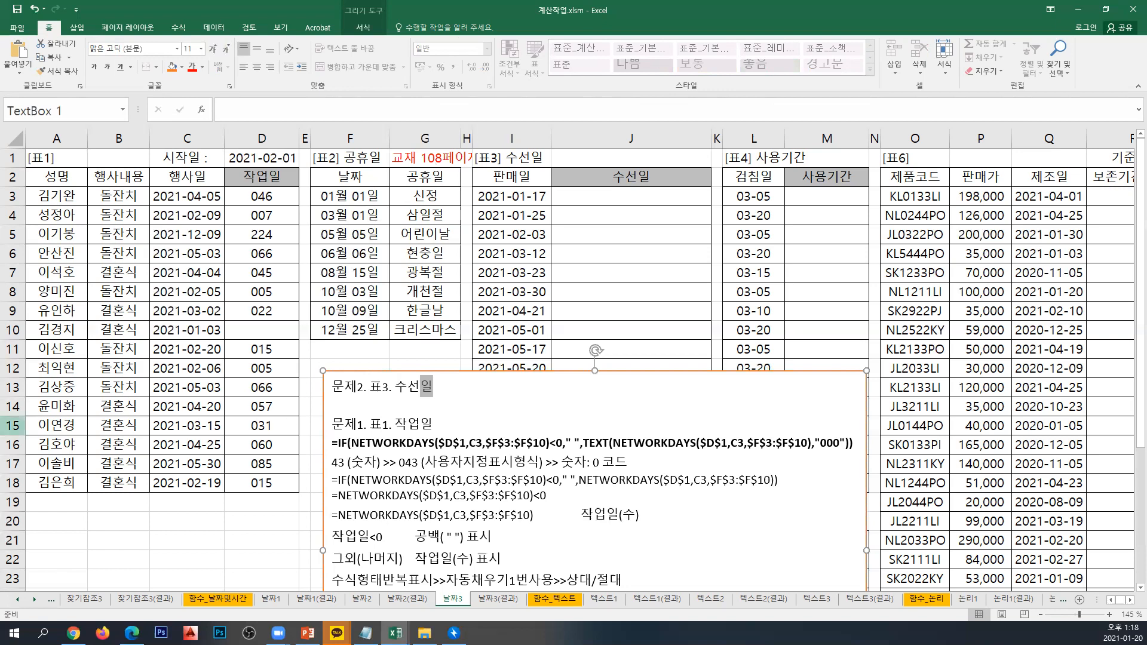
Add below the 문제2 heading the lines "작업 완료 날짜 표시(주말제외) [날짜]", "WORKDAY(시작날짜,작업일수,휴일)", "사용자 지정 표시형식 [문자]" and "TEXT(데이터,표시형식코드)".
key(alt+Tab)
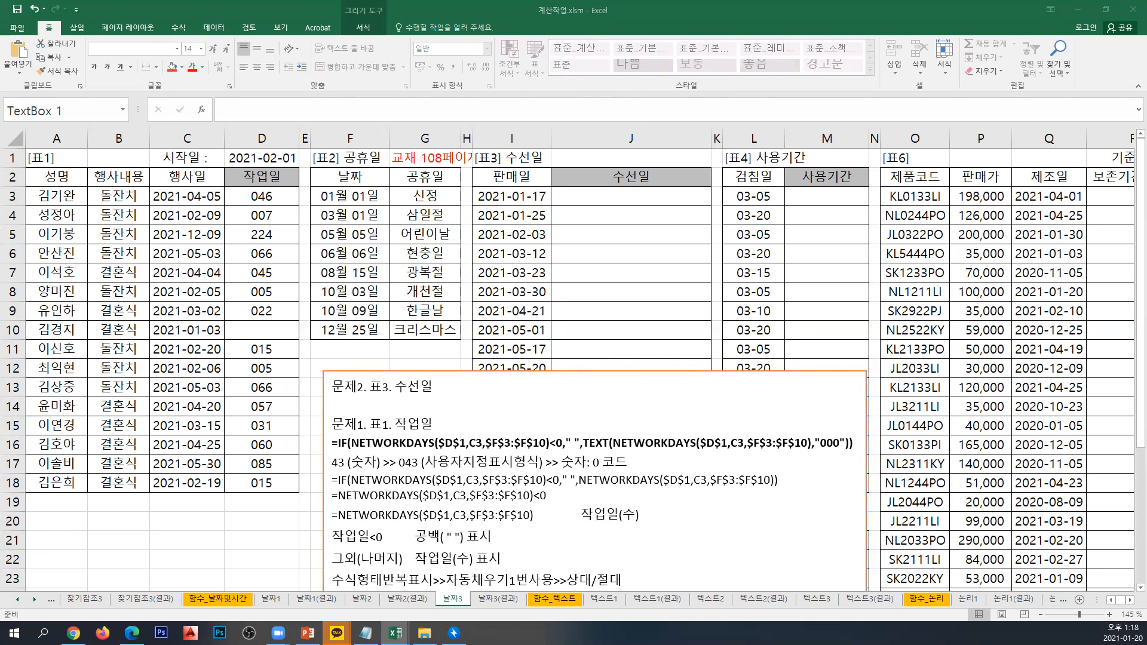
click(349, 403)
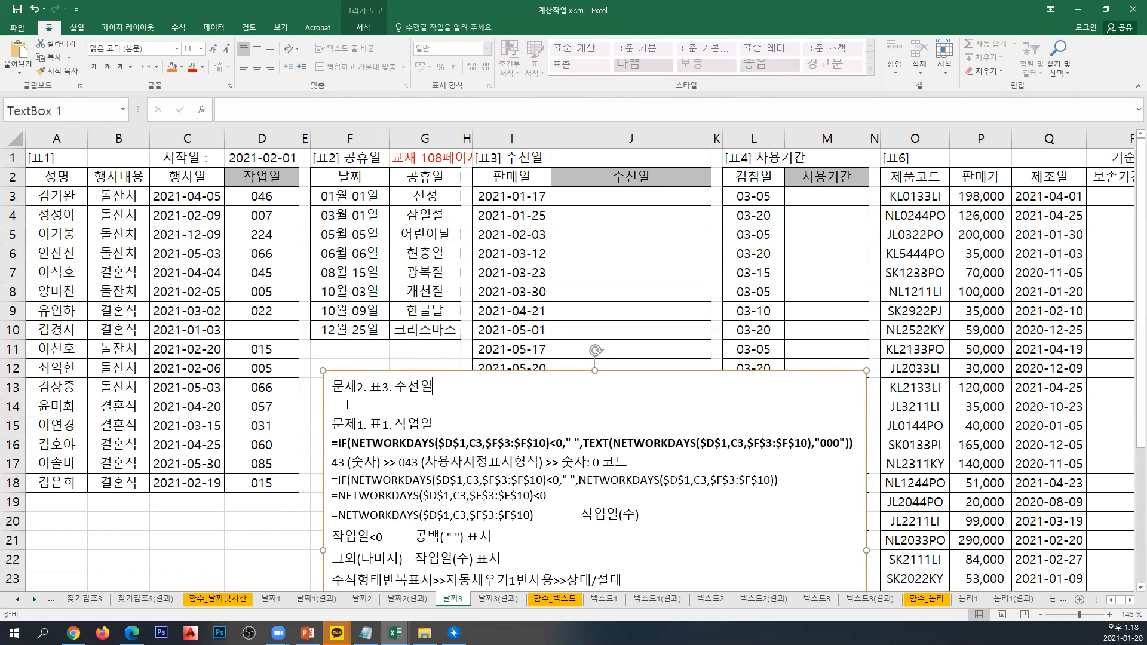
text(작업 완료 날짜 표시(주말제외) [날짜] WORKDAY(시작날짜,작업일수,휴일) 사용자 지정 표시형식 [문자] TEXT(데이터,표시형식코드))
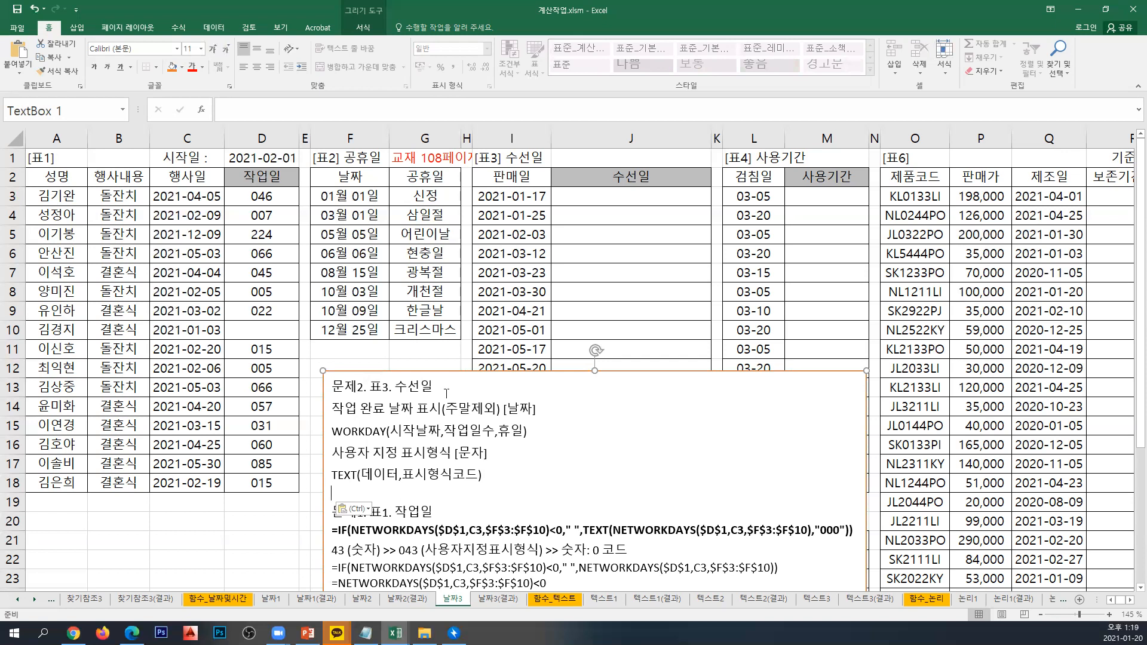
click(588, 198)
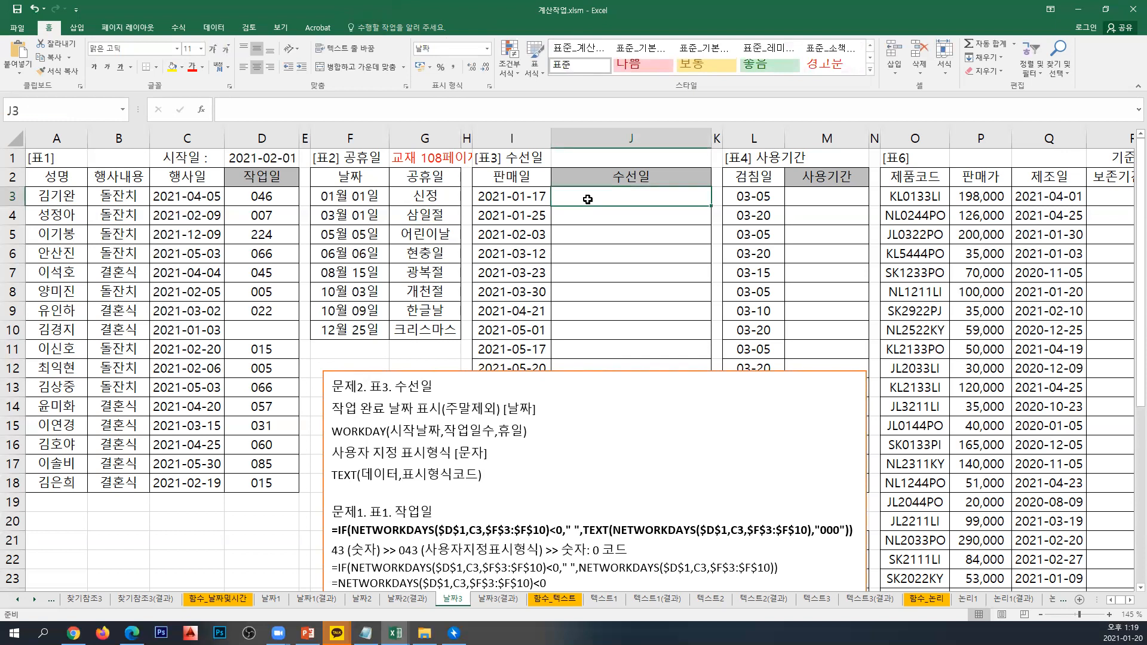
click(530, 199)
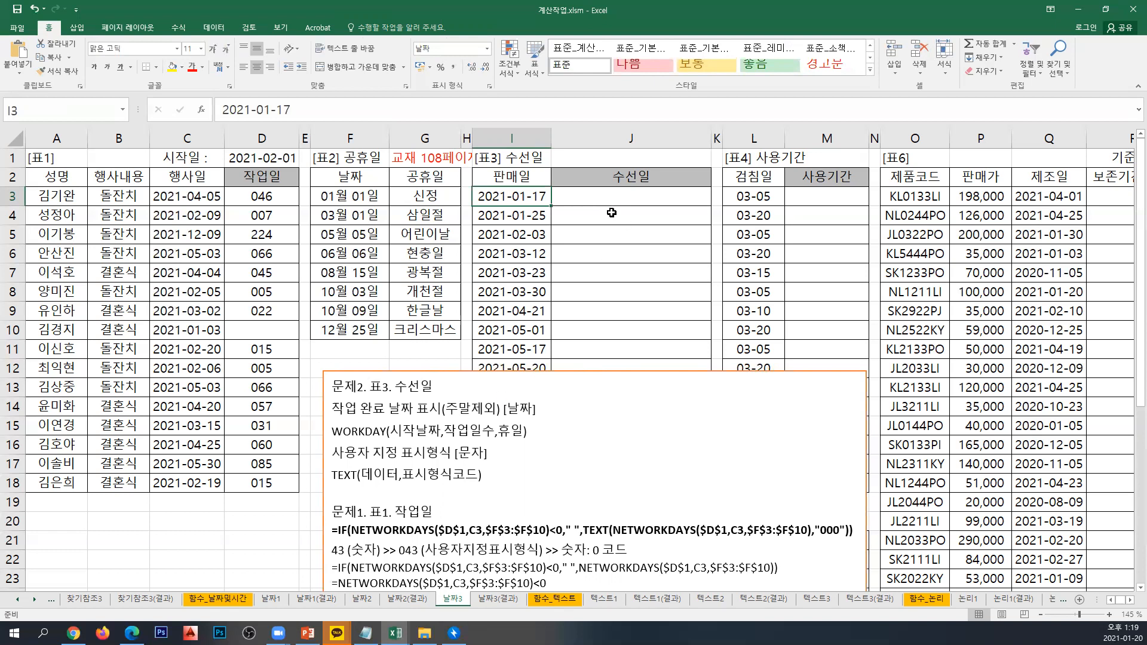
Copy the 문제1 note "수식형태반복표시>>자동채우기1번사용>>상대/절대" onto its own line directly below the 문제2 heading in the text box.
click(442, 386)
scroll(485, 542, down, 2)
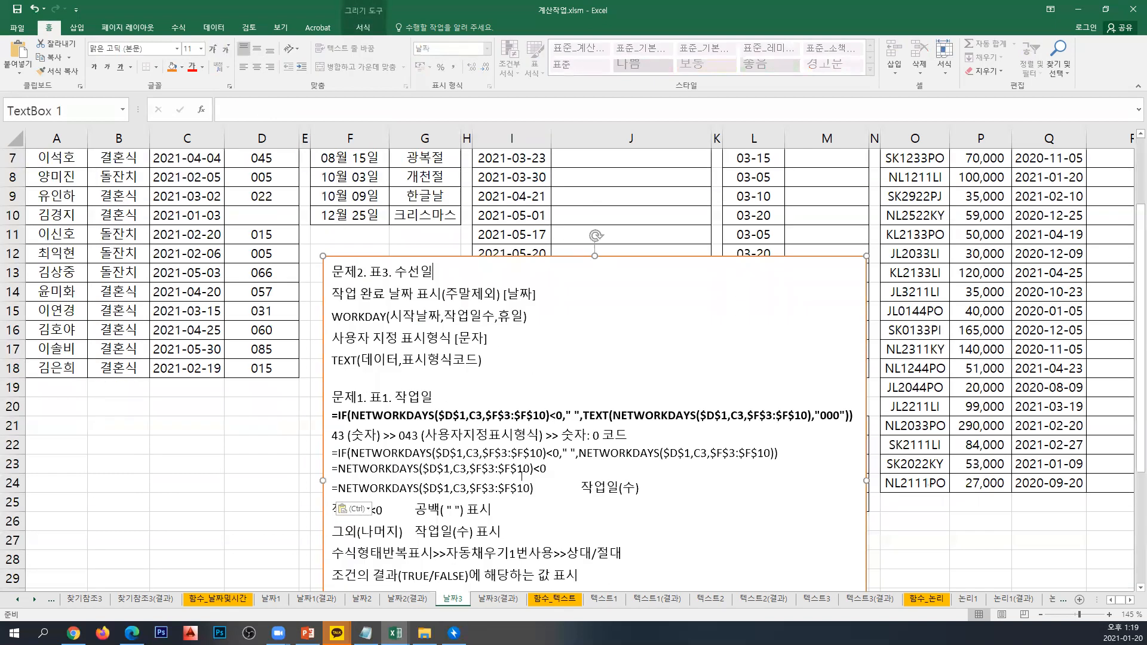
triple_click(480, 554)
key(ctrl+c)
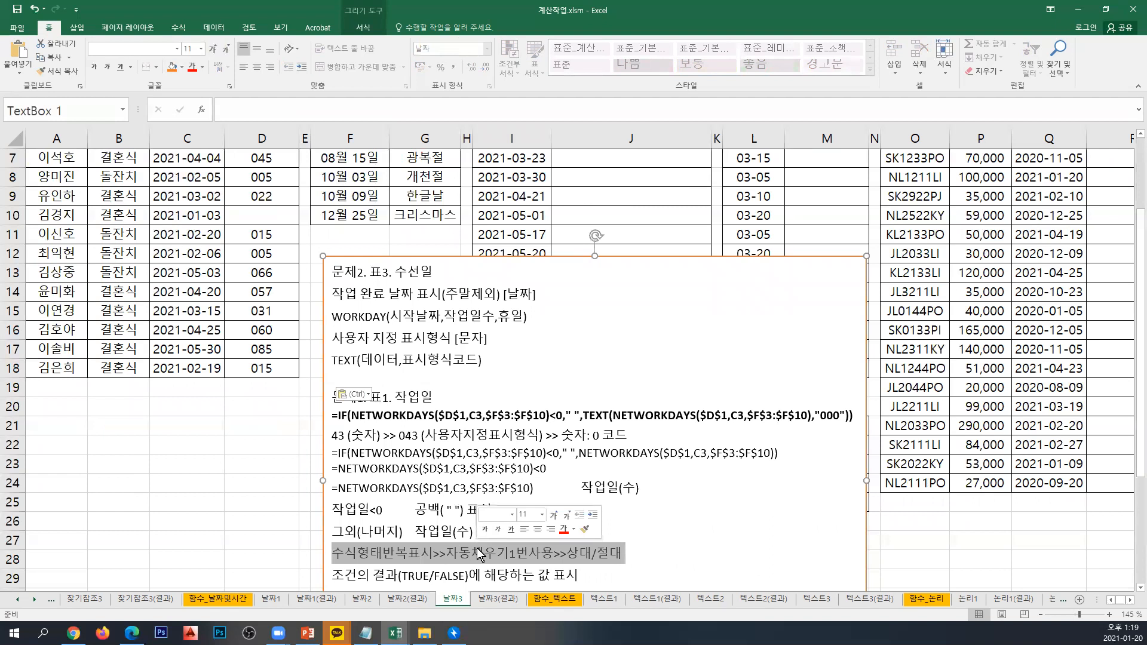
scroll(387, 409, up, 2)
click(440, 386)
key(Return)
text(ㅠ)
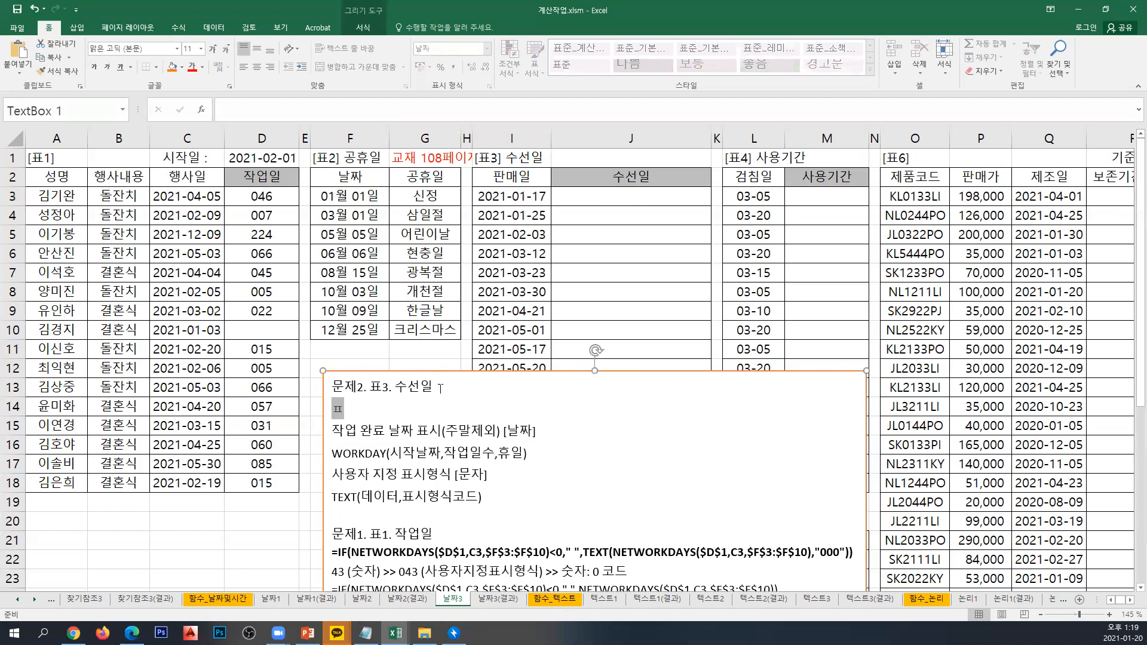
key(BackSpace)
key(ctrl+v)
key(Delete)
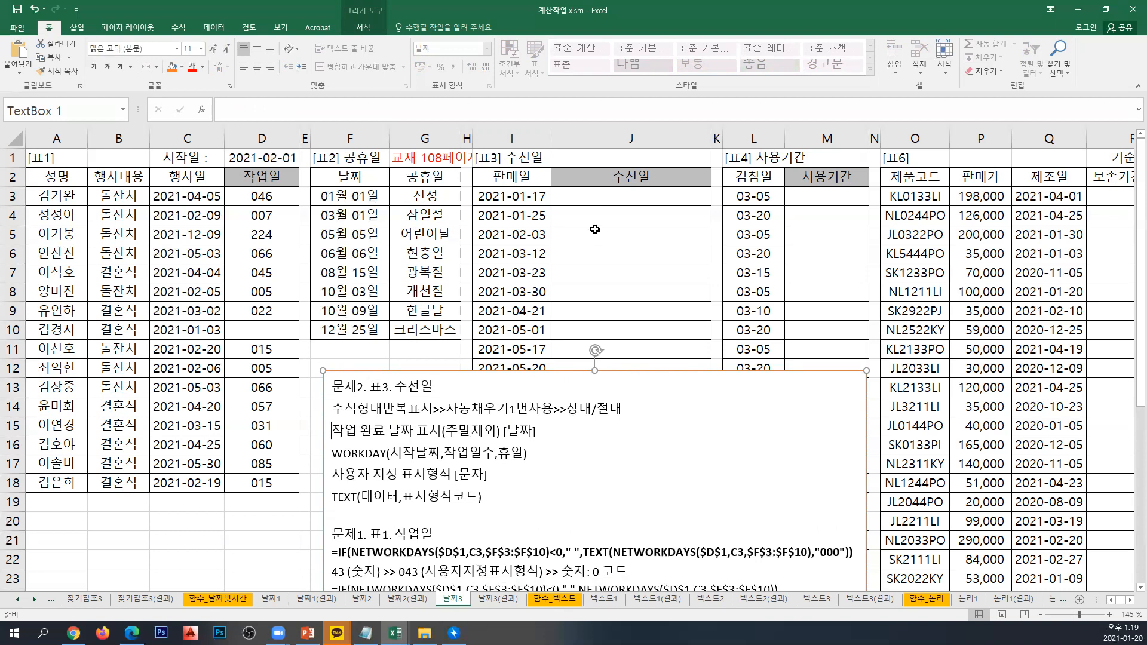
click(595, 203)
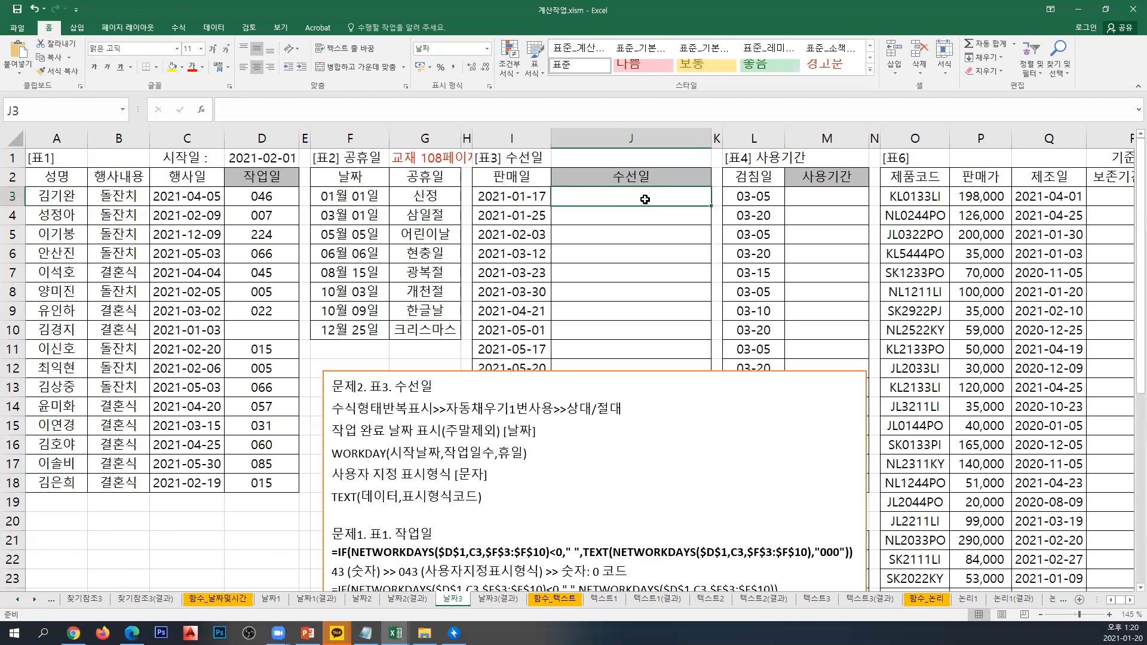
Add the note line "수선 >> 작업" directly below the 문제2 heading in the text box.
text(=)
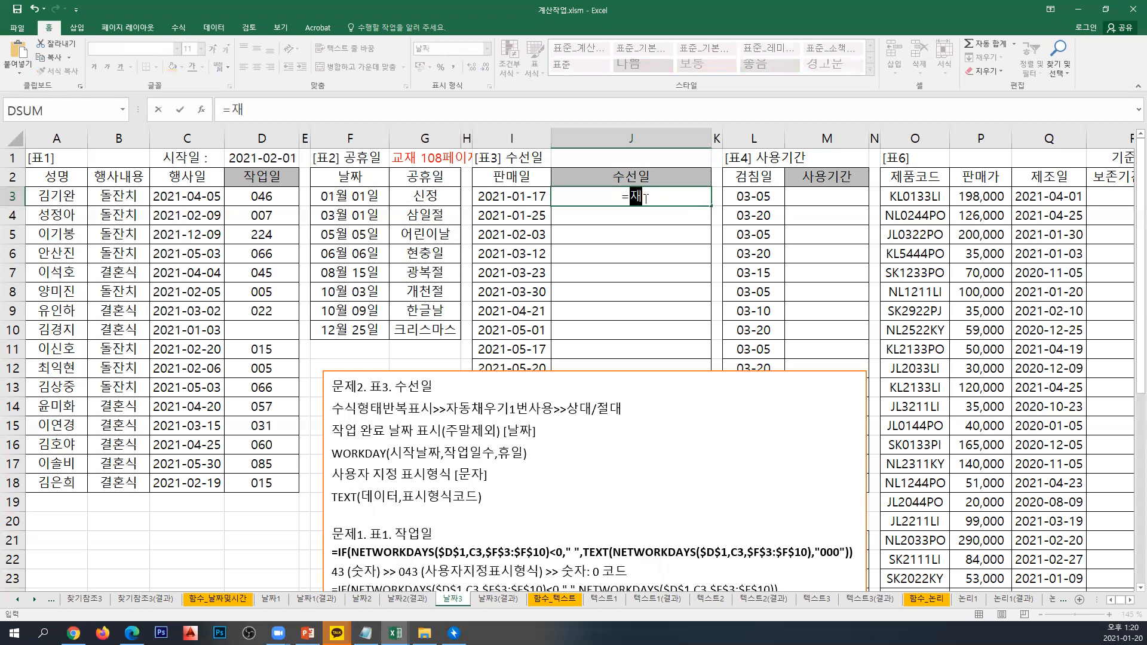
text(WO)
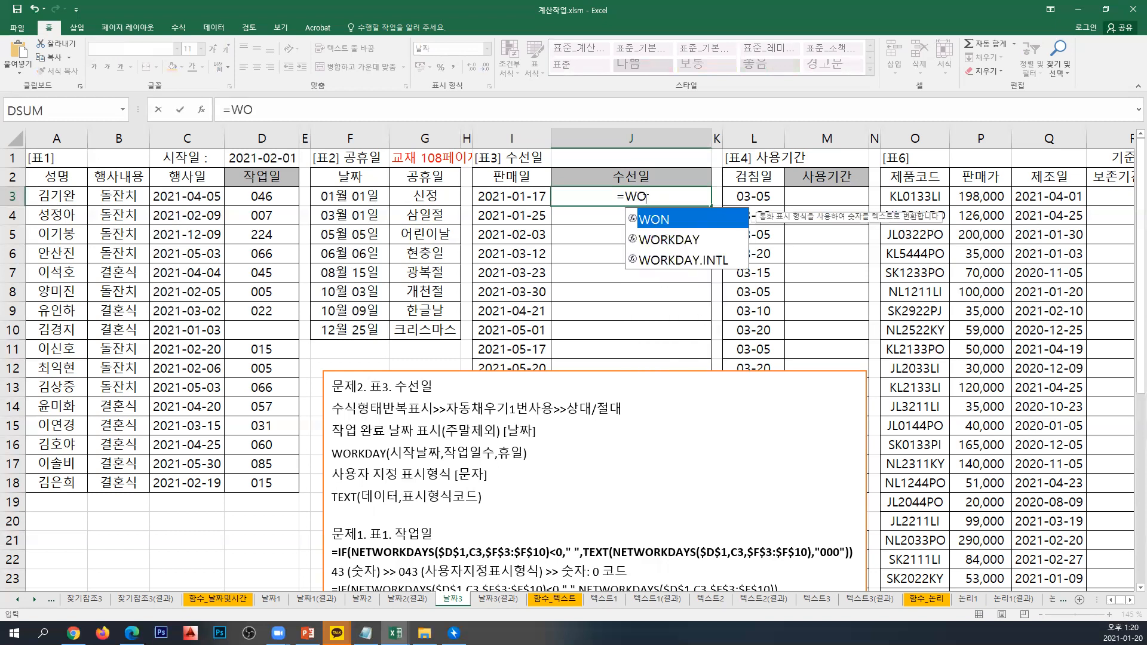
click(464, 382)
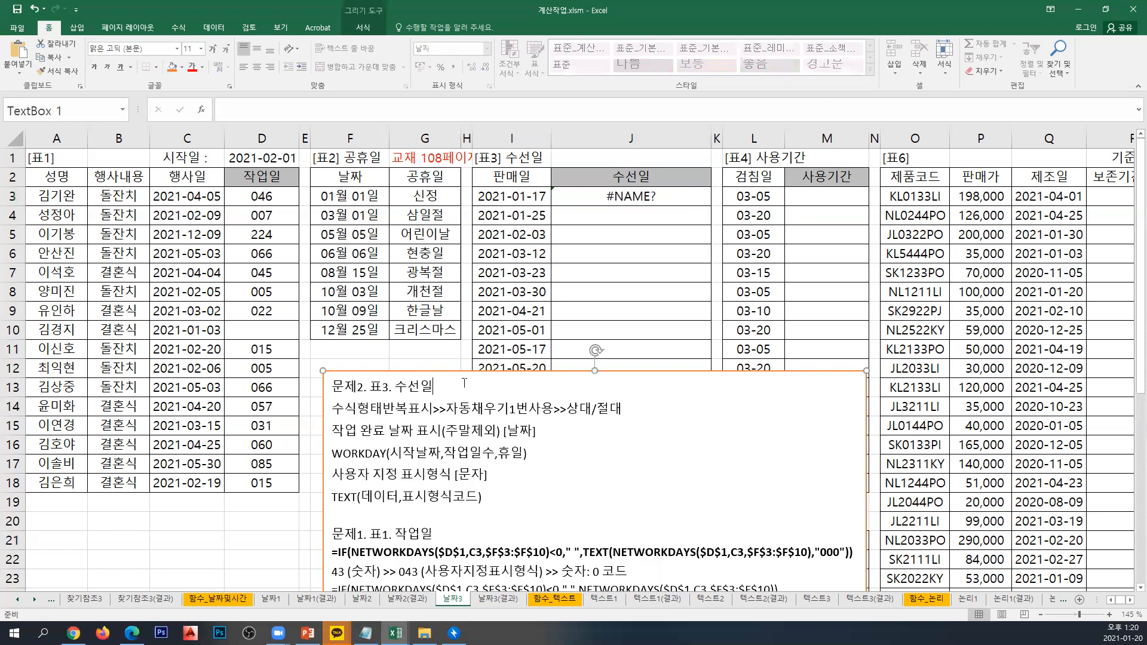
key(Return)
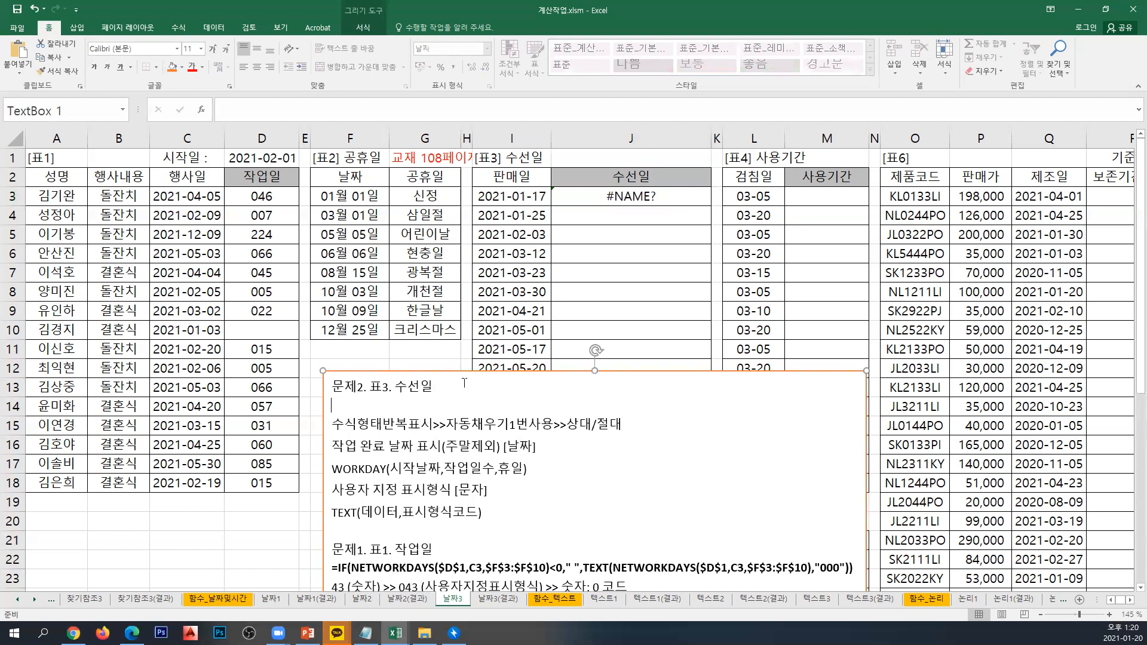
text(수선)
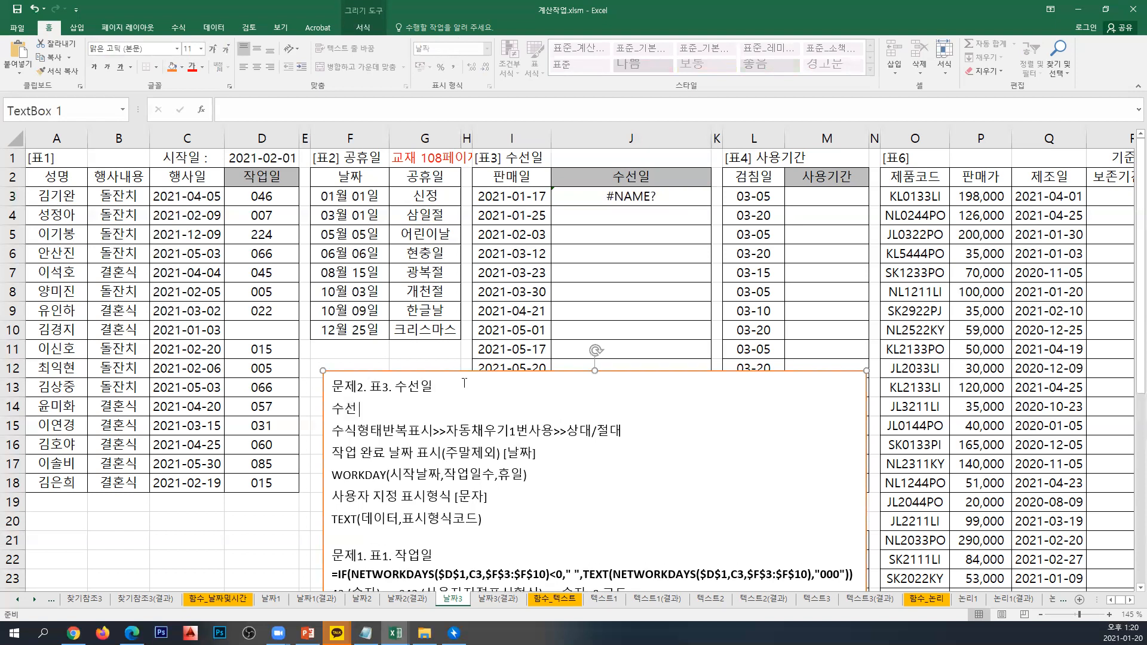
text( >> 작업)
Begin a WORKDAY formula in J3 with the sale date I3 as the start date and 3 as the number of days.
click(597, 200)
text(=WO강)
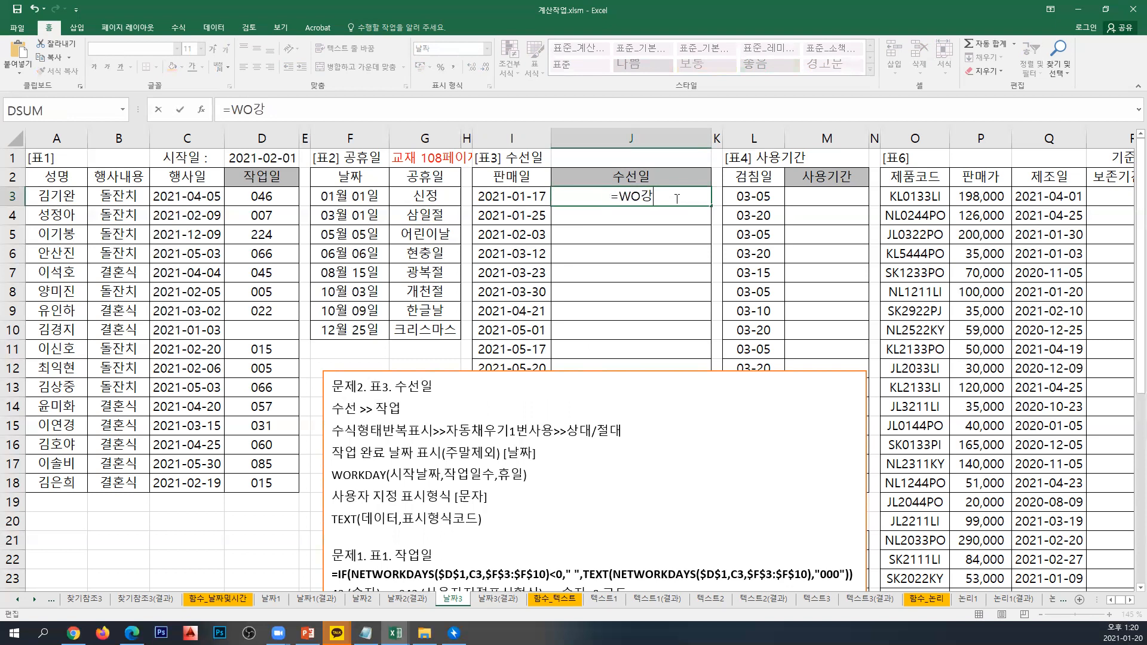
key(BackSpace)
text(ORK)
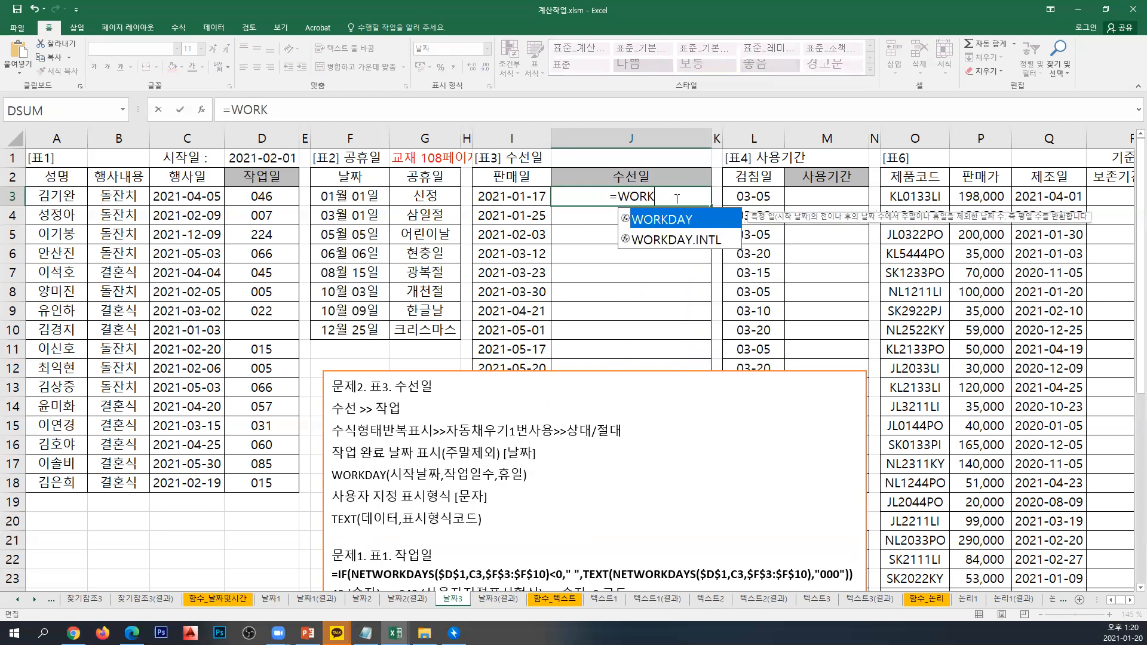
text(DAY()
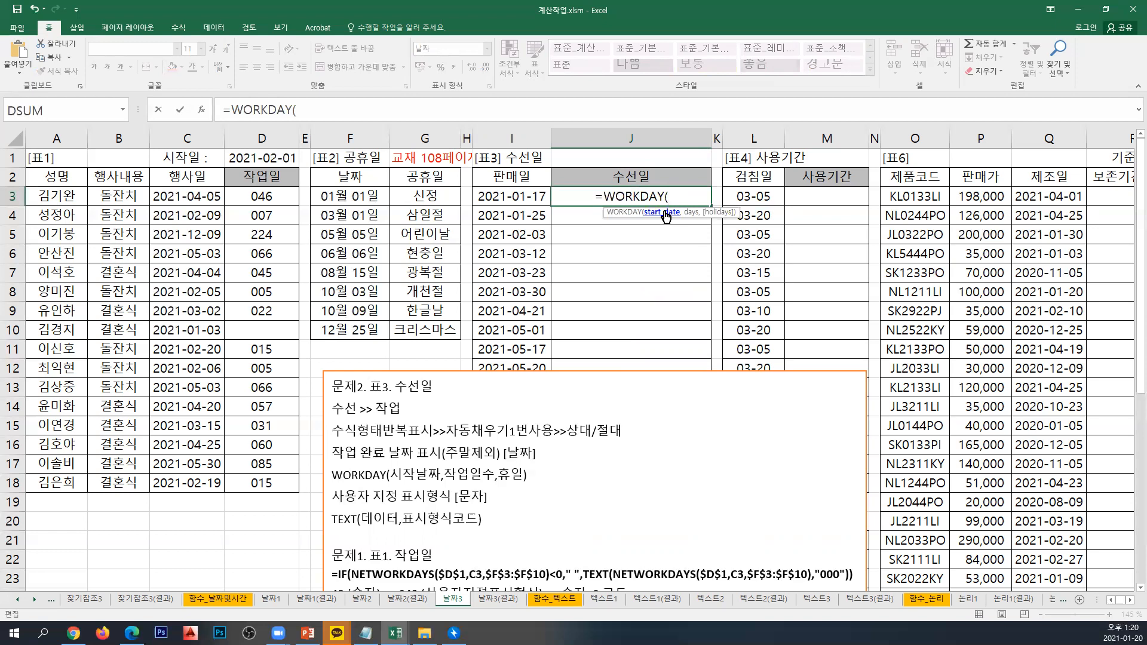
click(529, 197)
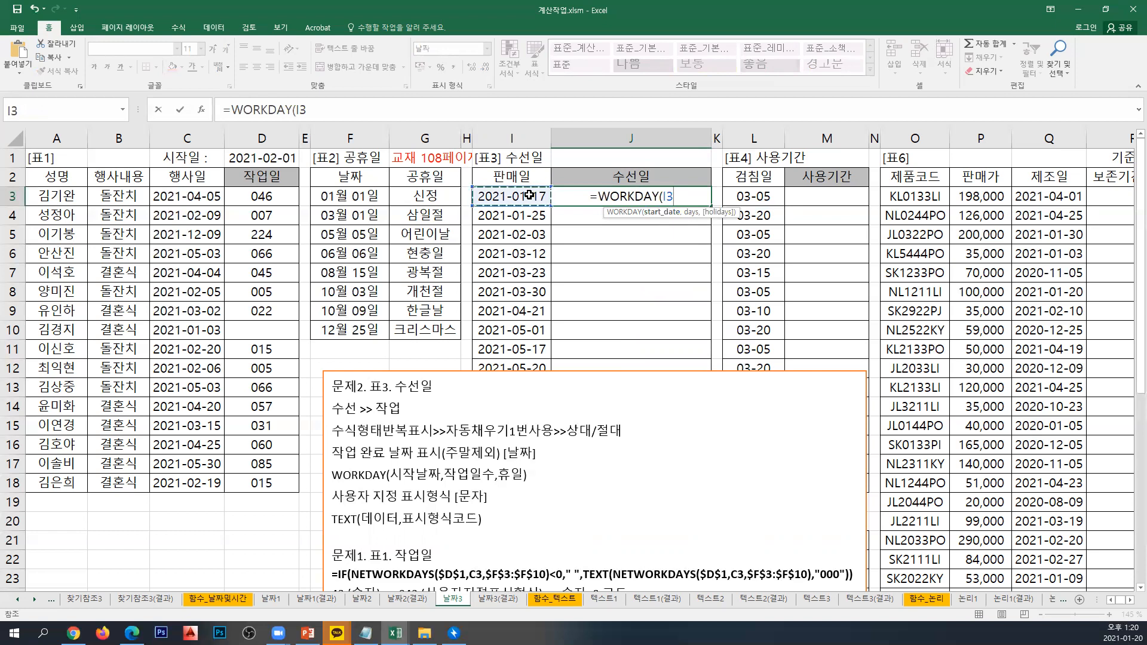
text(,)
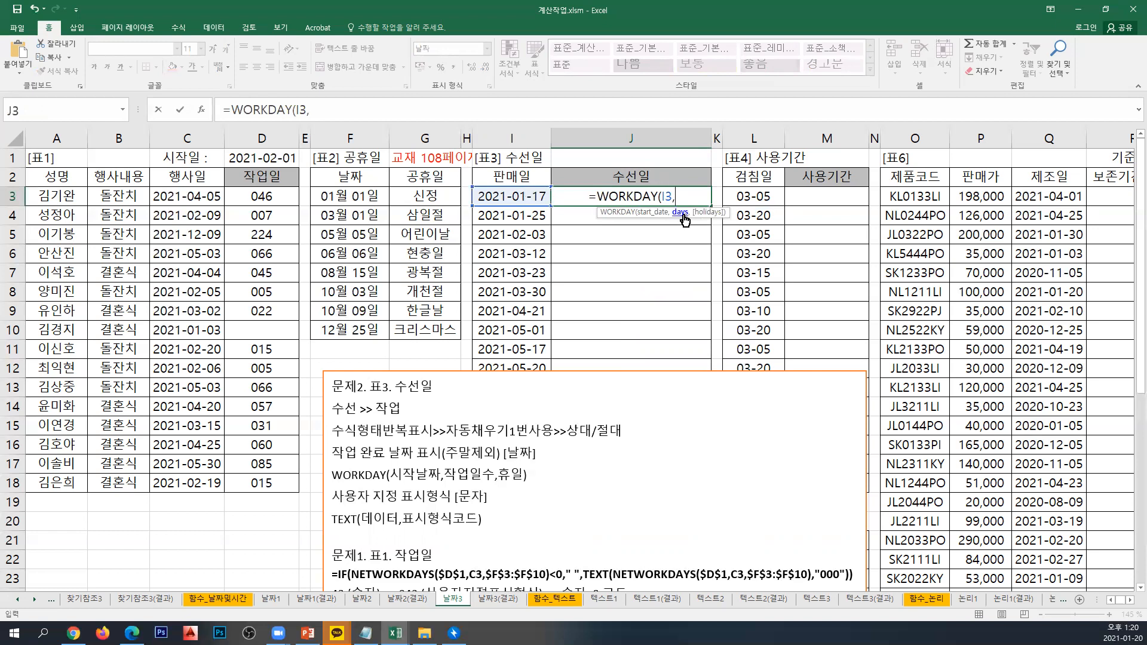
text(3)
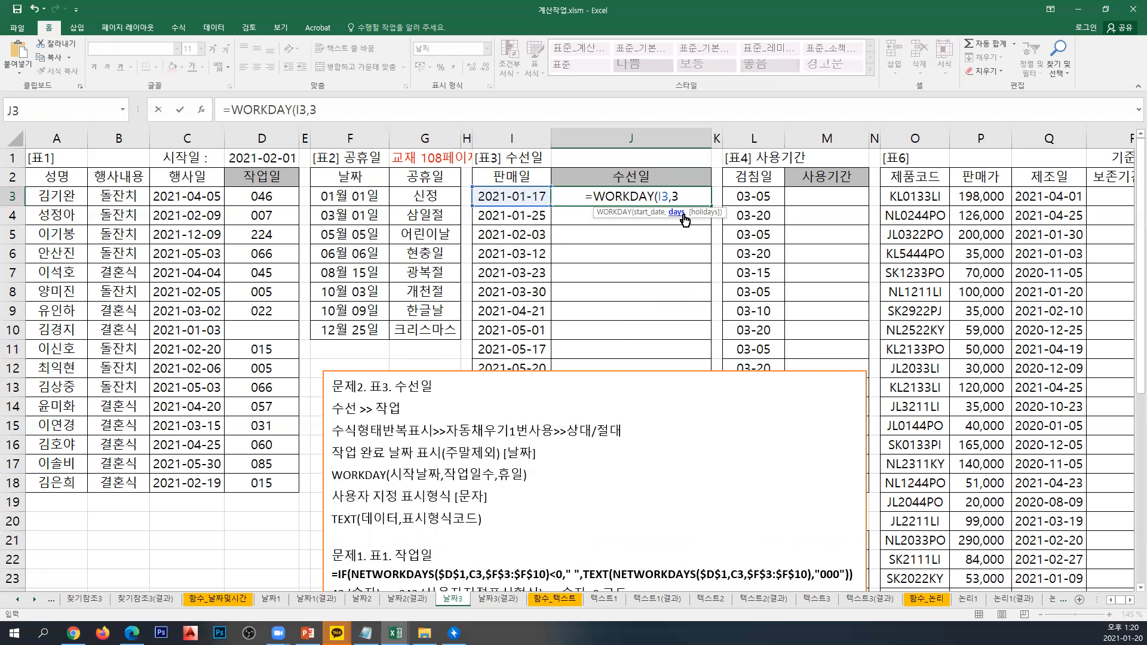
Complete the J3 WORKDAY formula with the absolute holiday range $F$3:$F$10 and fill it down the 수선일 column.
text(,)
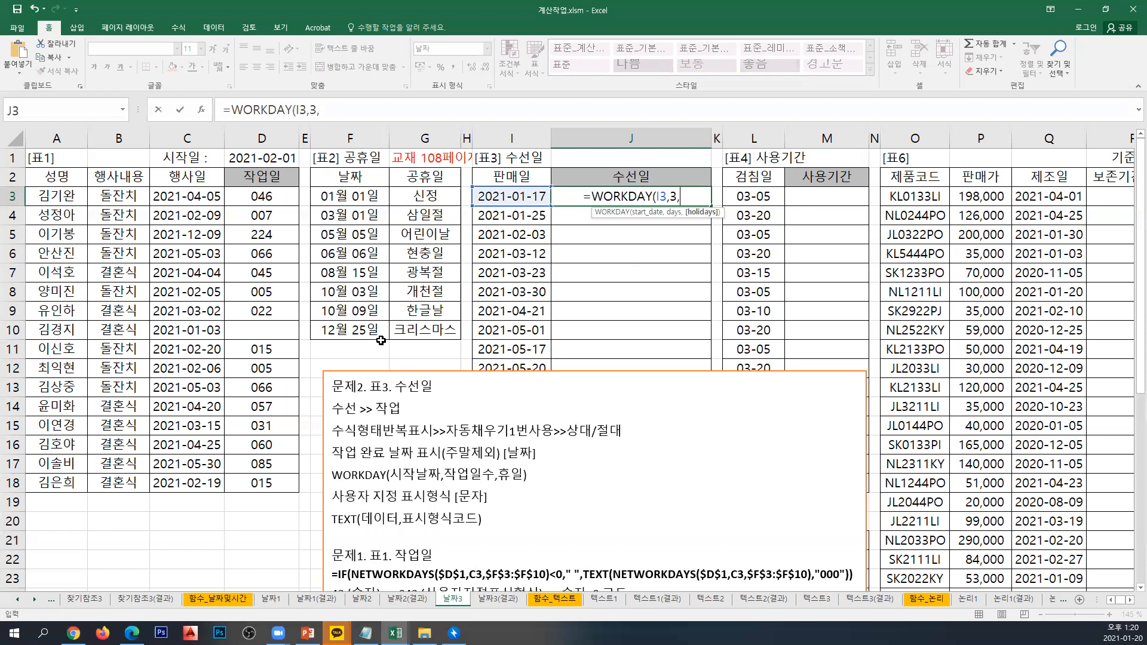
drag(369, 331, 342, 203)
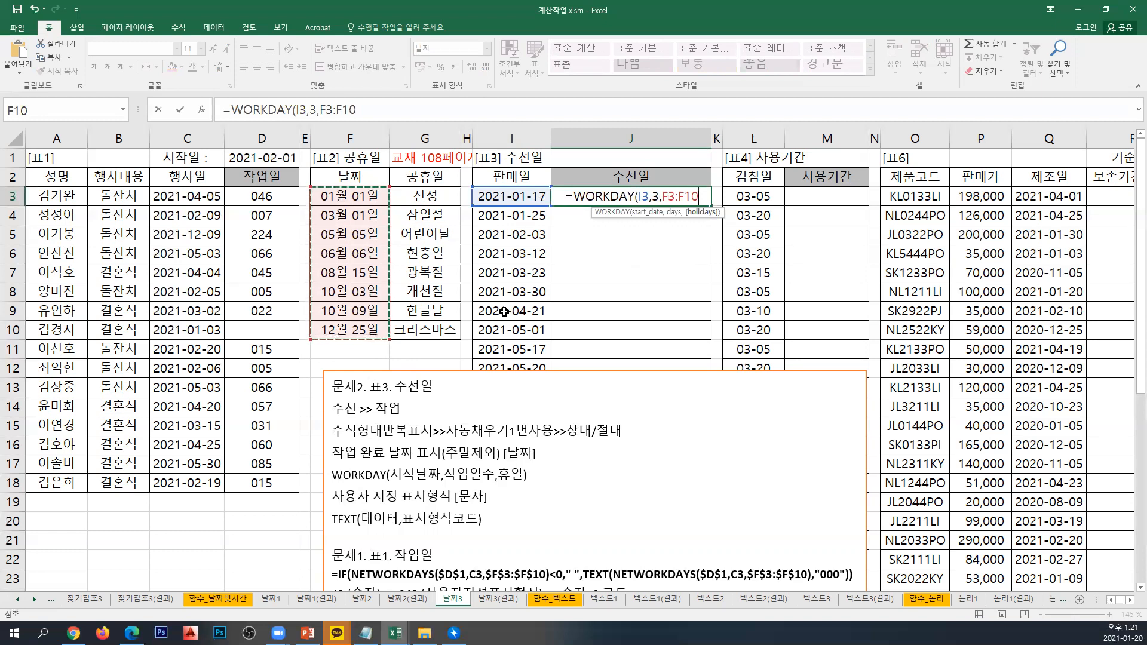
key(F4)
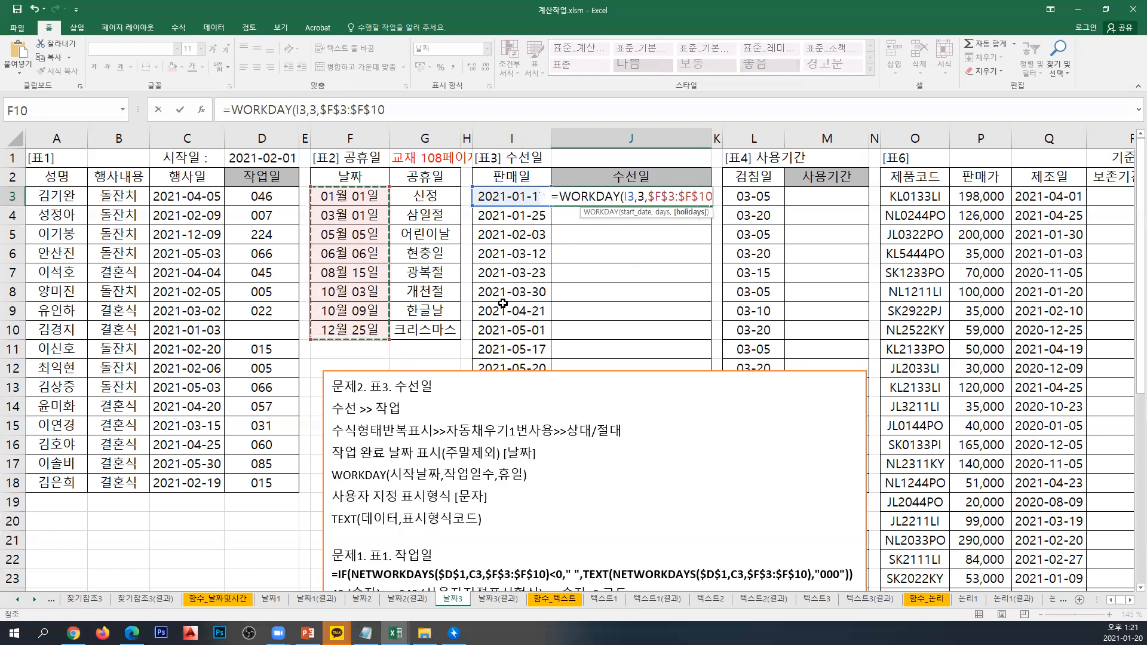
text())
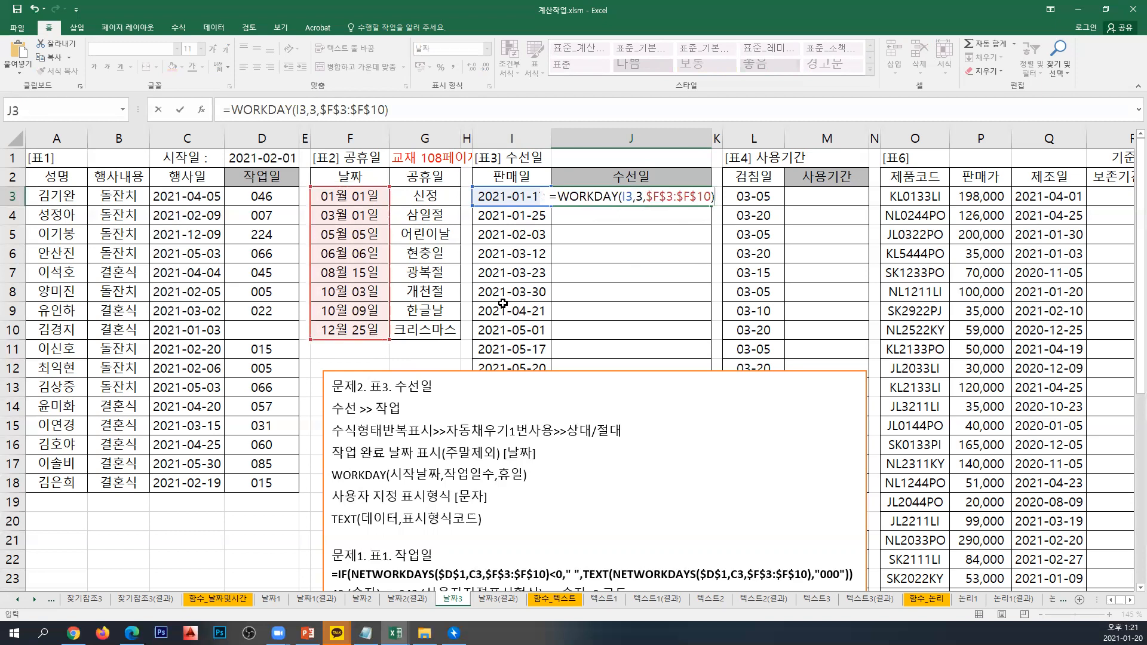
key(Return)
key(Up)
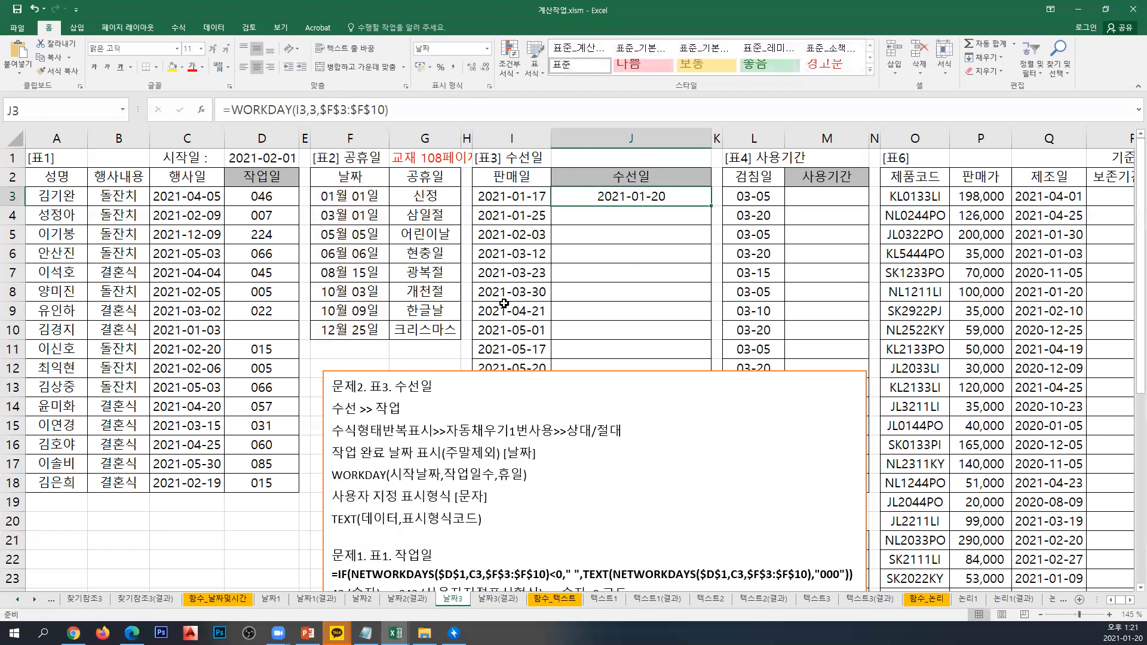
double_click(710, 205)
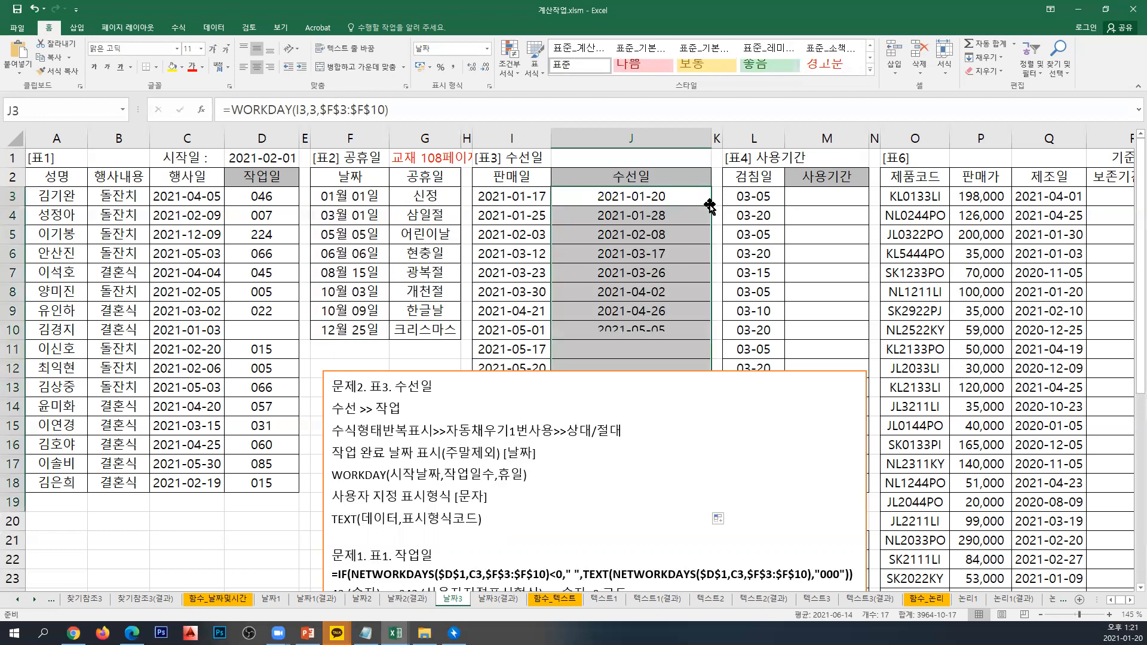
Copy the WORKDAY formula from J3 onto a new line directly below the 문제2 heading in the text box.
click(696, 199)
click(433, 112)
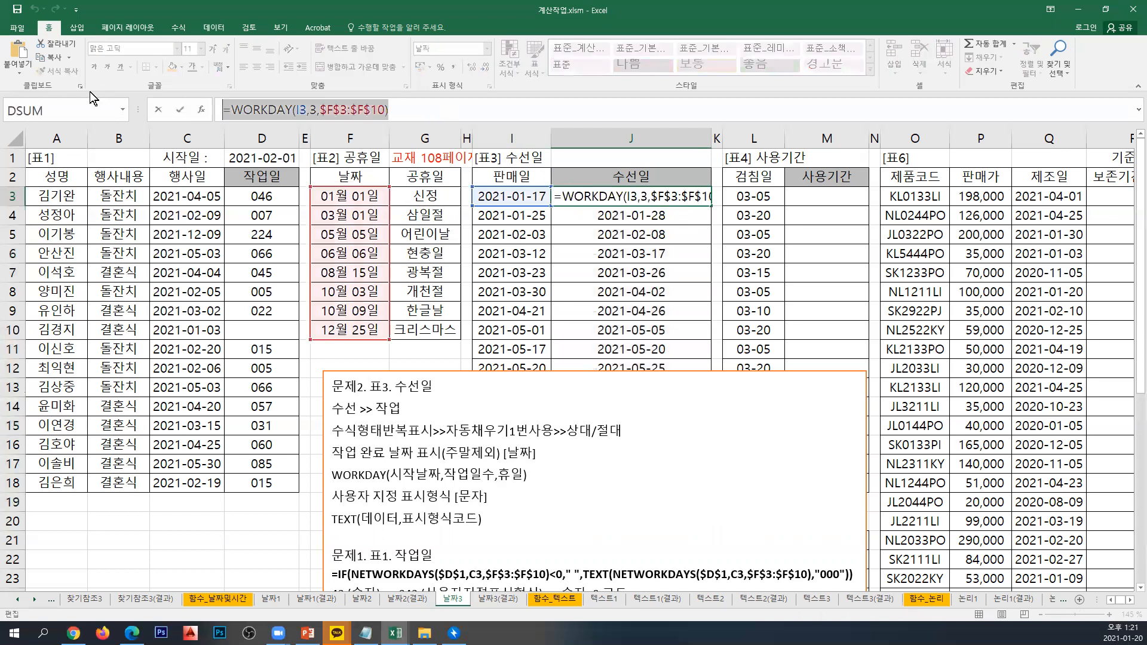
key(Escape)
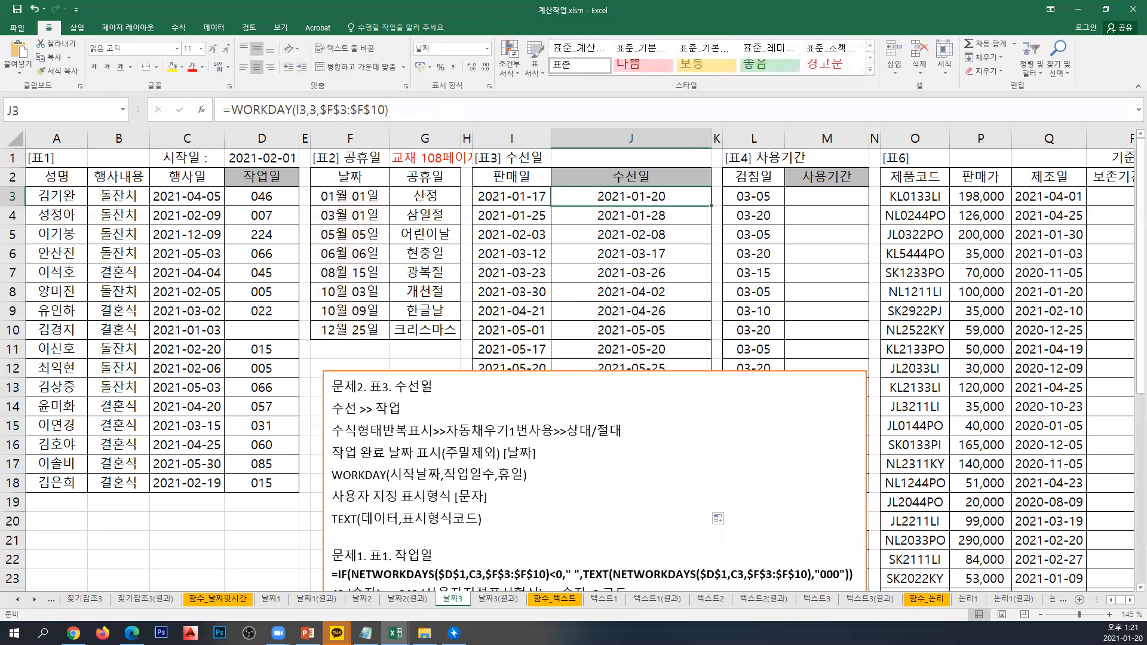
click(426, 389)
key(Return)
key(ctrl+v)
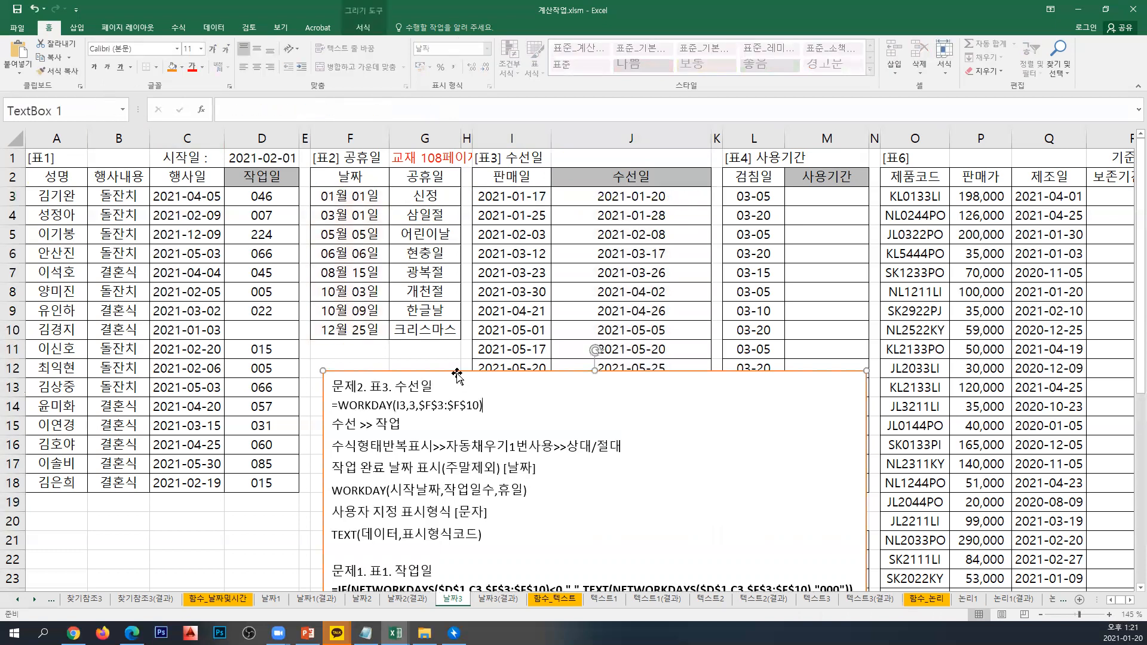
Insert "TEXT(" before WORKDAY in the J3 formula so that the WORKDAY expression becomes its value argument.
click(657, 197)
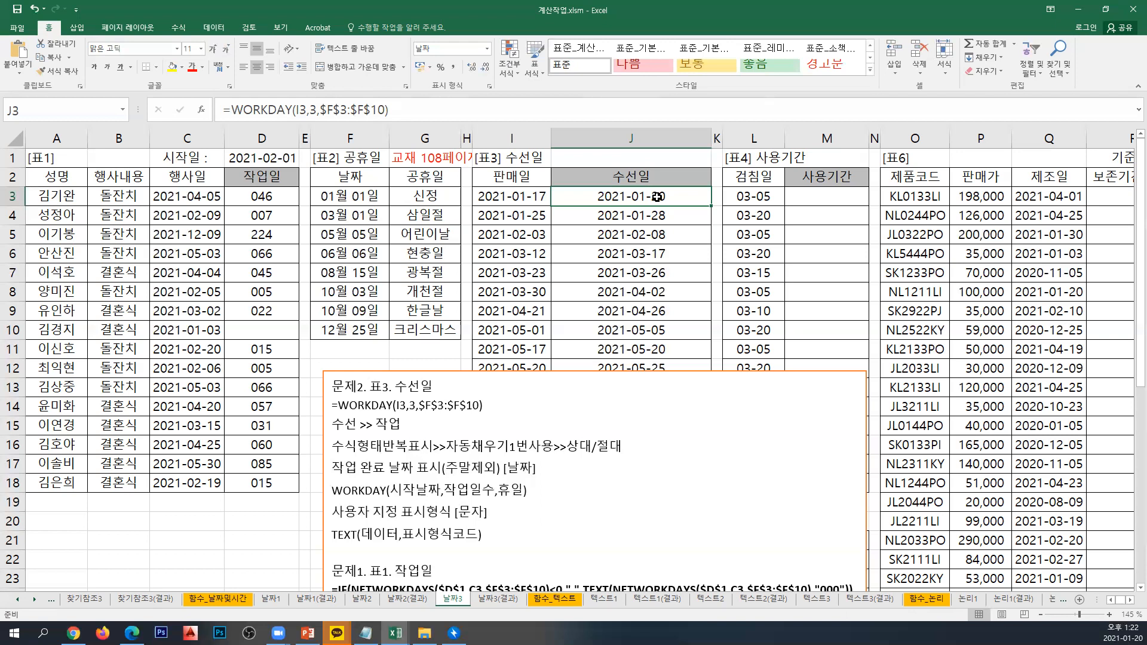
click(235, 110)
text(TEXT)
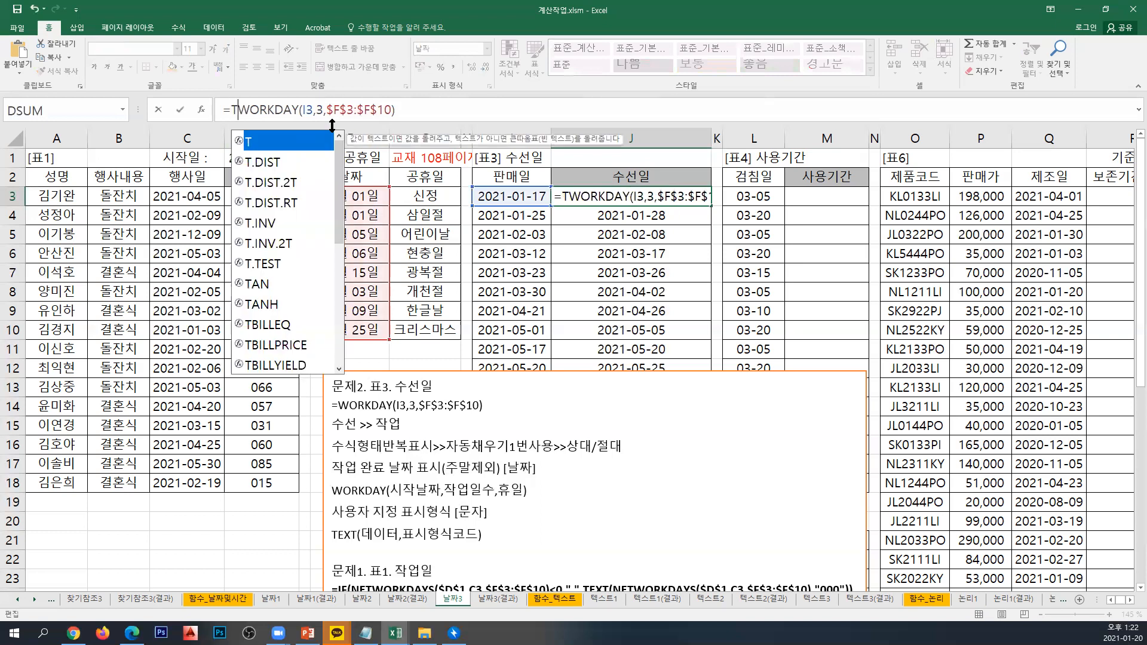
text(()
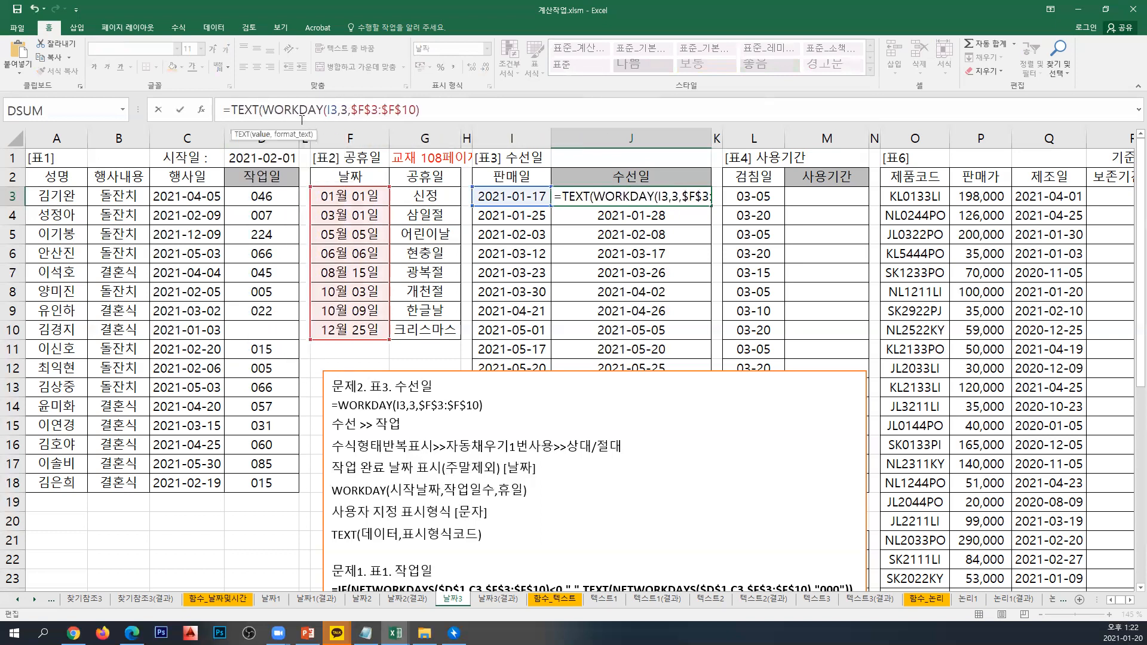
drag(263, 108, 438, 115)
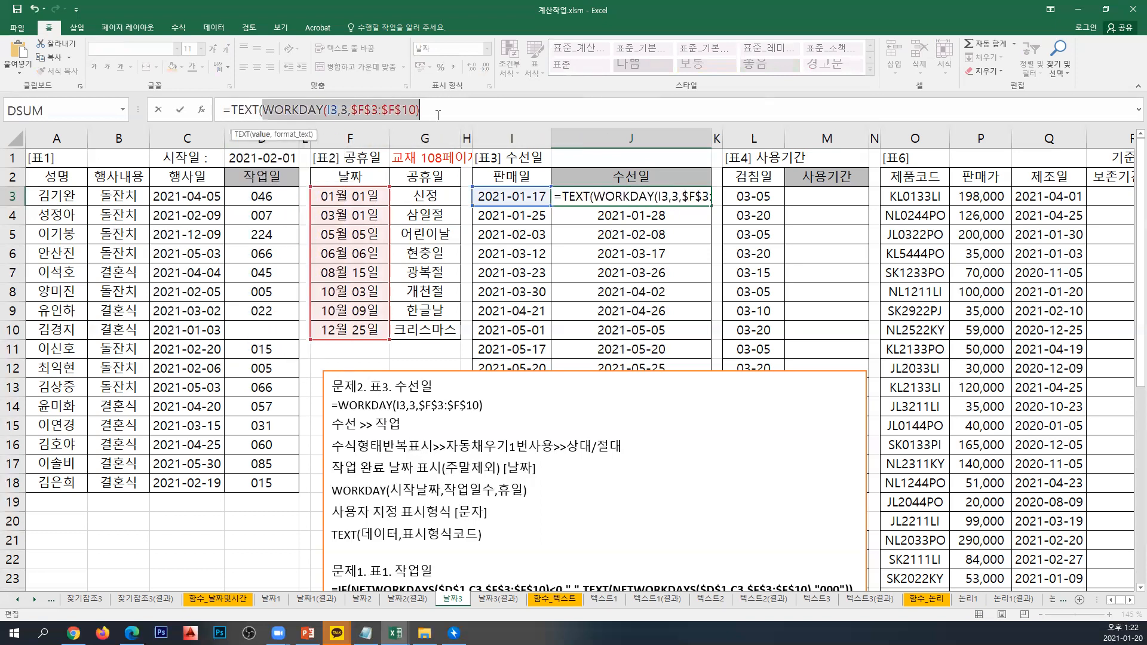
click(440, 116)
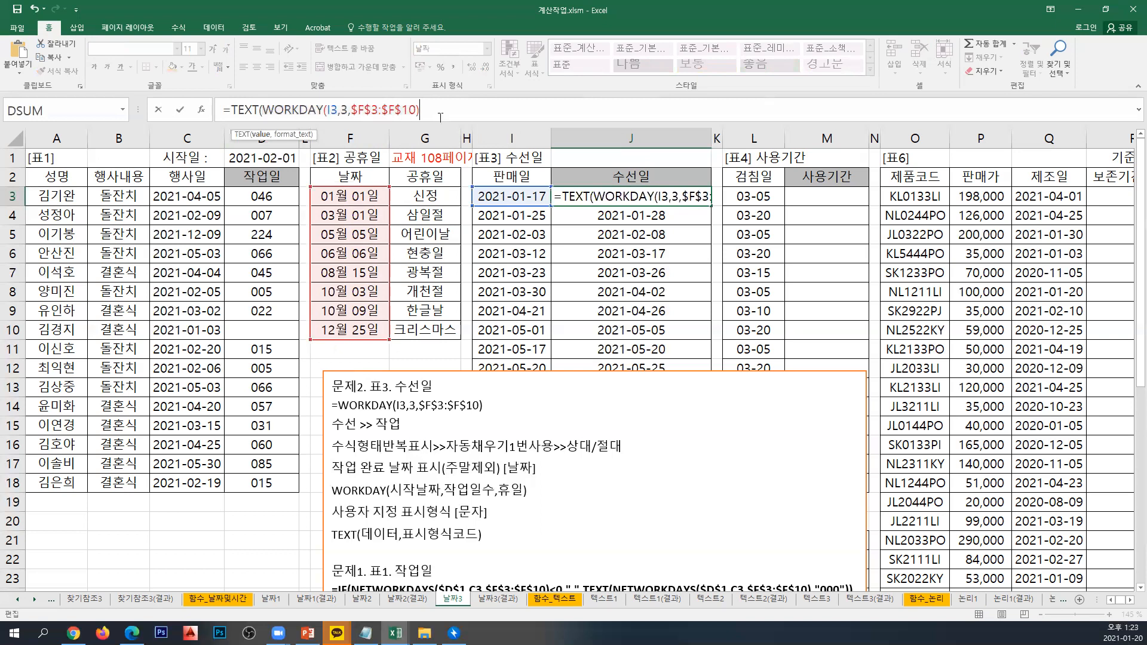
Start the TEXT format code in the J3 formula with "YYYY년 " as the second argument.
text(,")
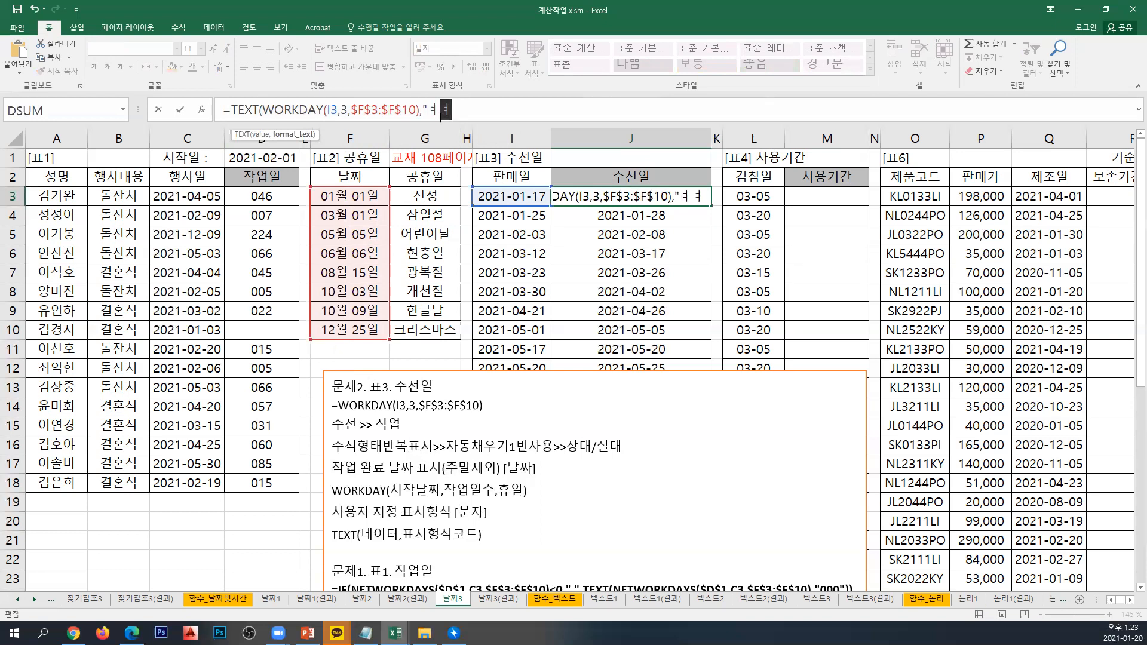
text(YYY)
text(Y)
text(SUS)
key(BackSpace)
key(BackSpace)
key(BackSpace)
text(ㄴㅕㄴ )
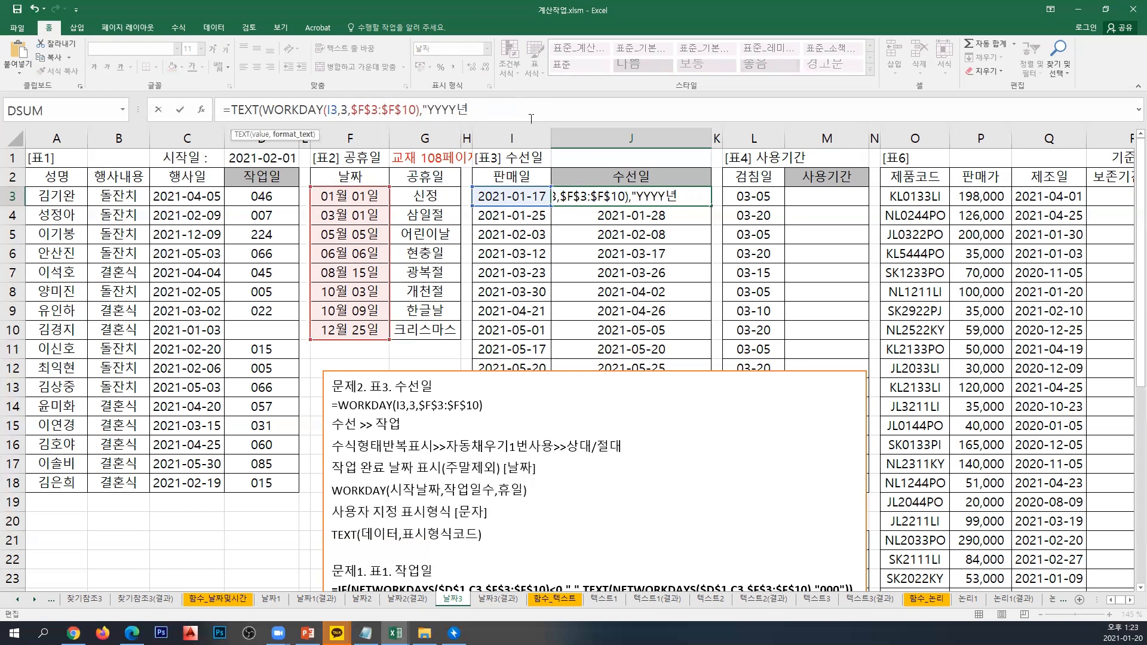
Finish the J3 format code as "YYYY년 M월 D일 AAAA", close the TEXT function and enter the formula.
text(M월 DD)
key(BackSpace)
key(BackSpace)
text(D)
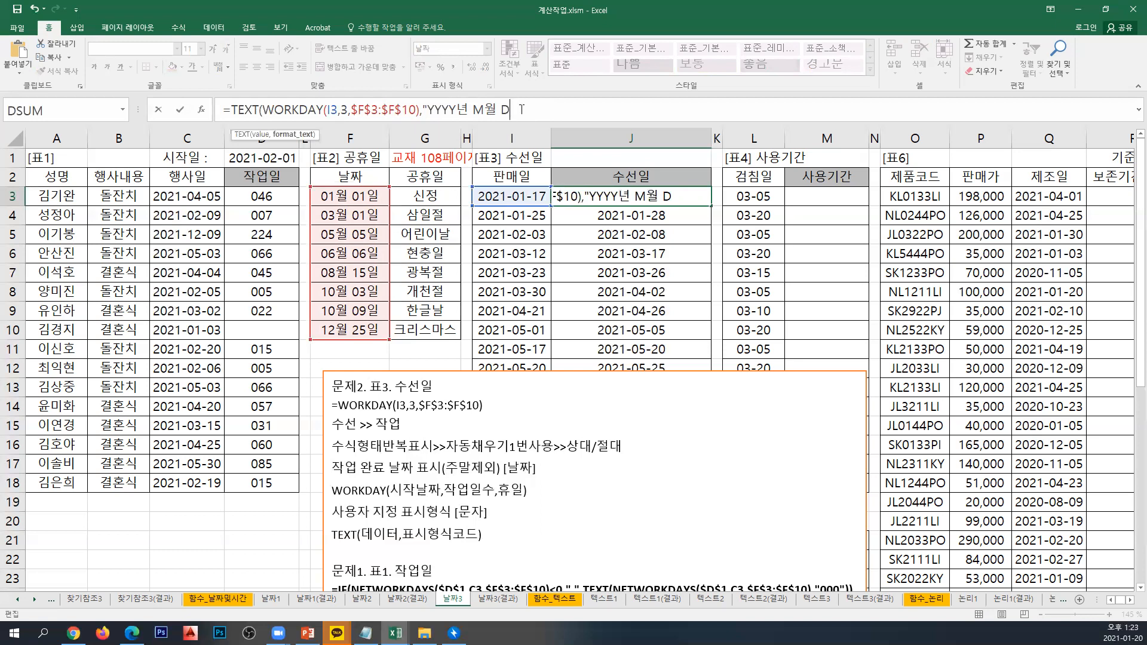
text(일 AAAA)
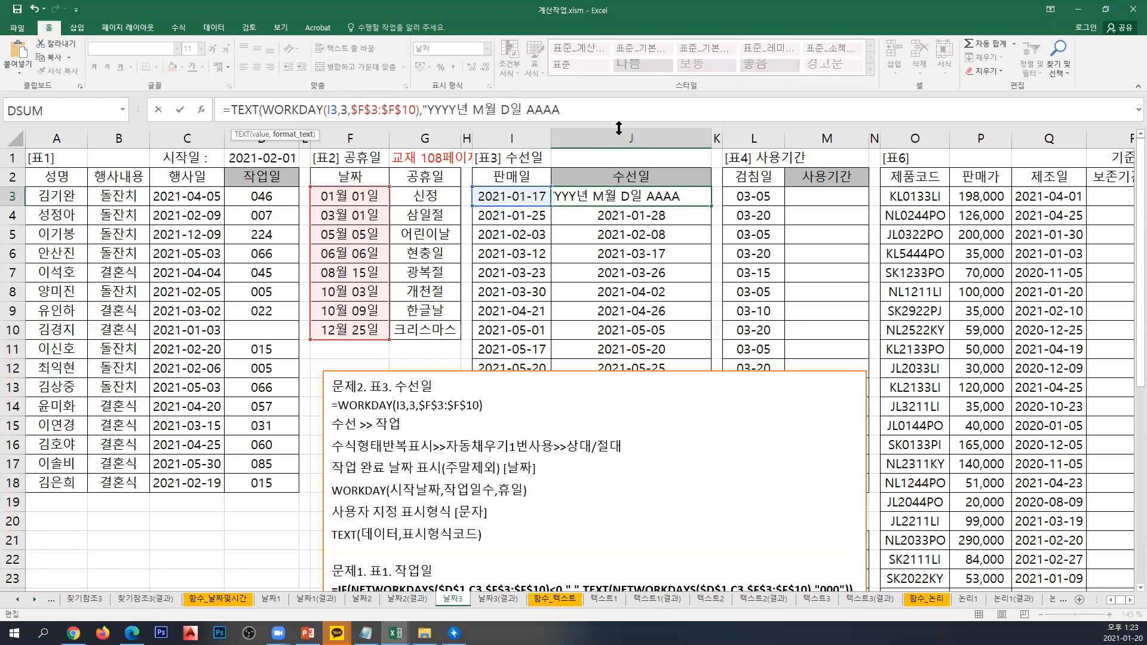
text("))
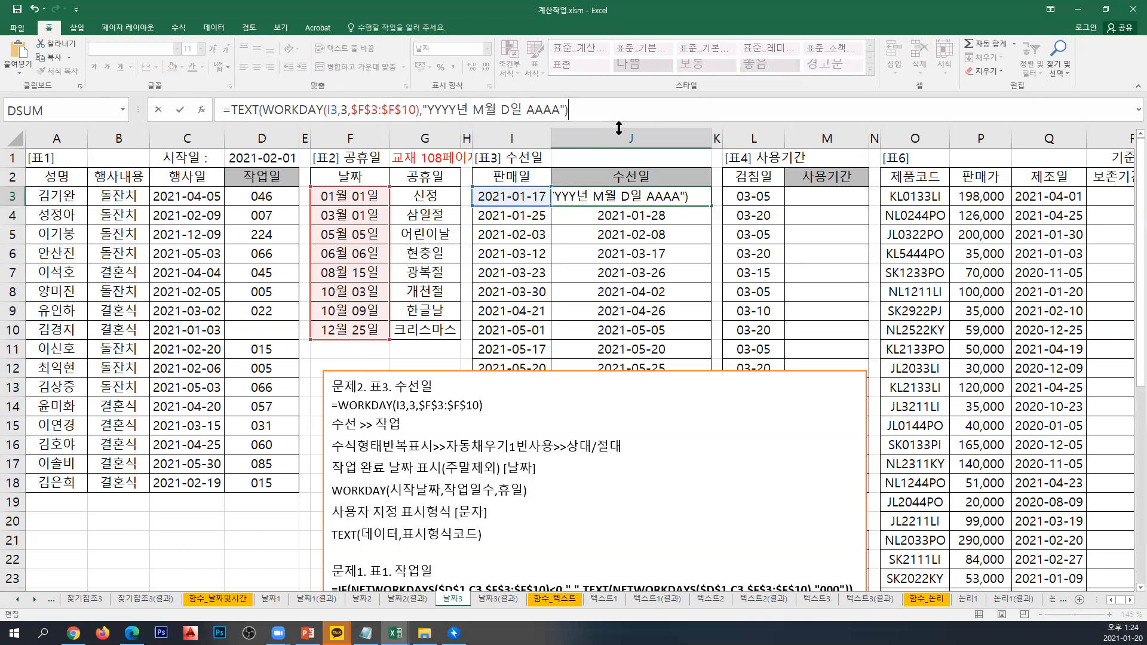
key(Return)
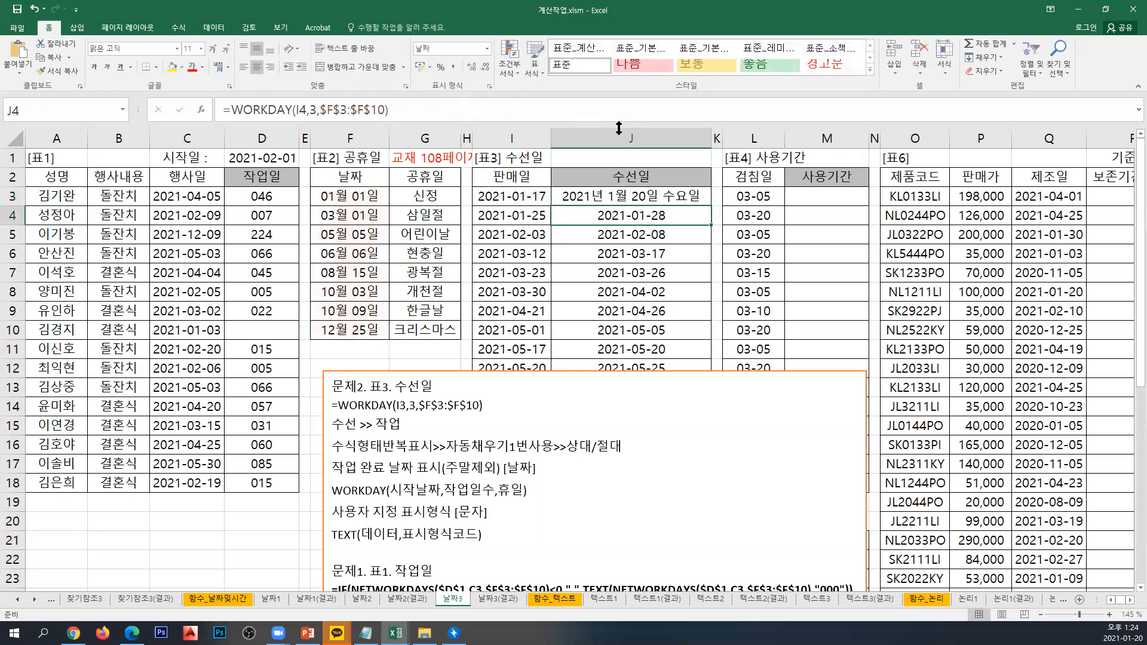
Fill the J3 TEXT formula down the 수선일 column and save the workbook.
click(646, 194)
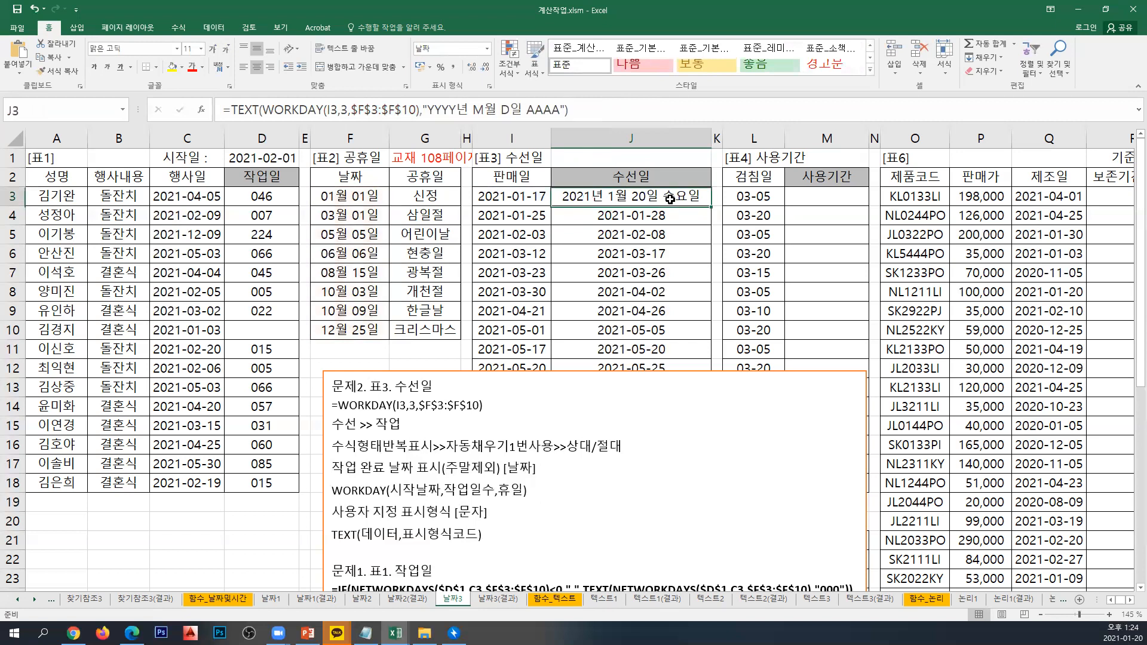
double_click(709, 206)
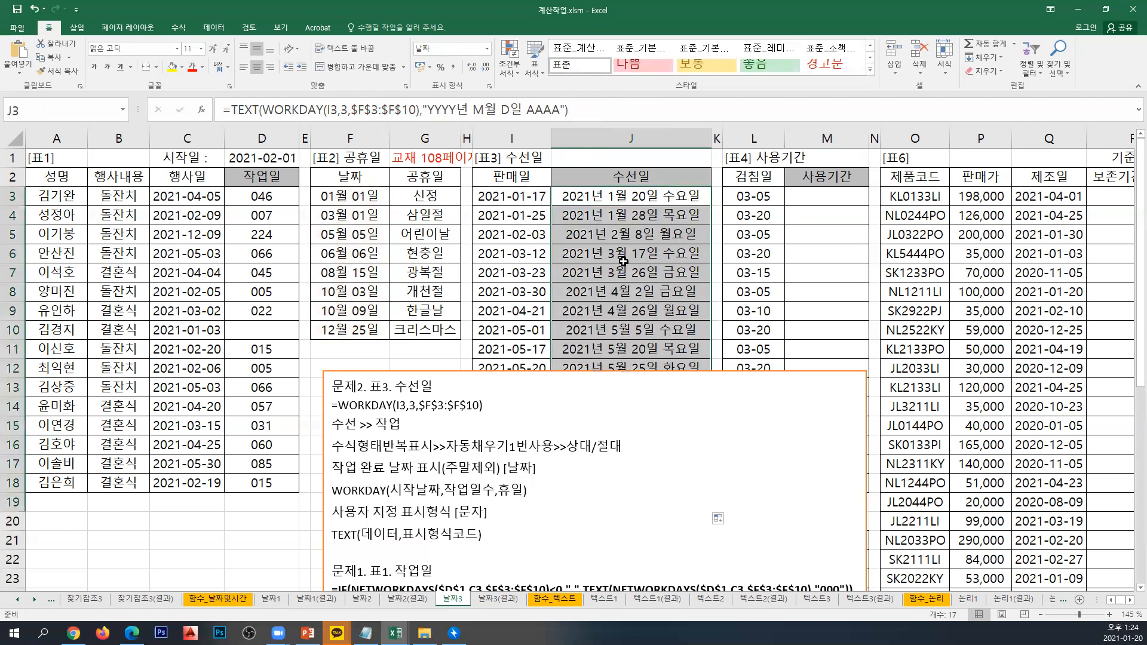
click(18, 9)
Copy the J3 TEXT formula onto a new line directly below the 문제2 heading in the text box and make it bold.
drag(566, 119, 222, 111)
key(ctrl+c)
key(Escape)
click(437, 387)
key(Return)
key(ctrl+v)
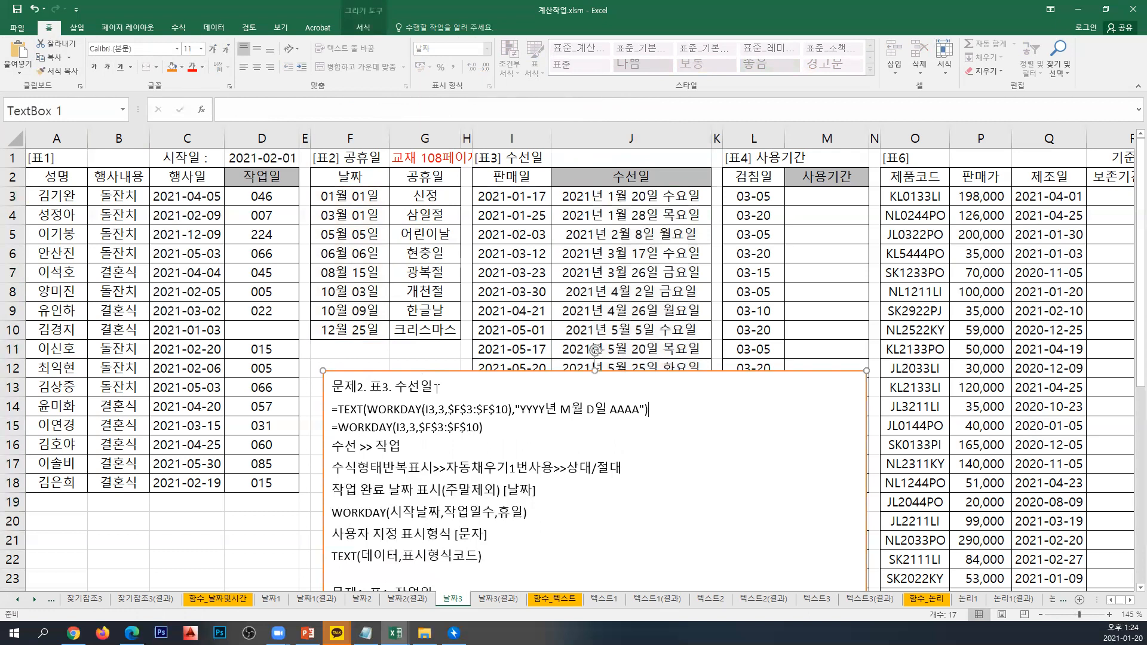
triple_click(422, 410)
key(ctrl+b)
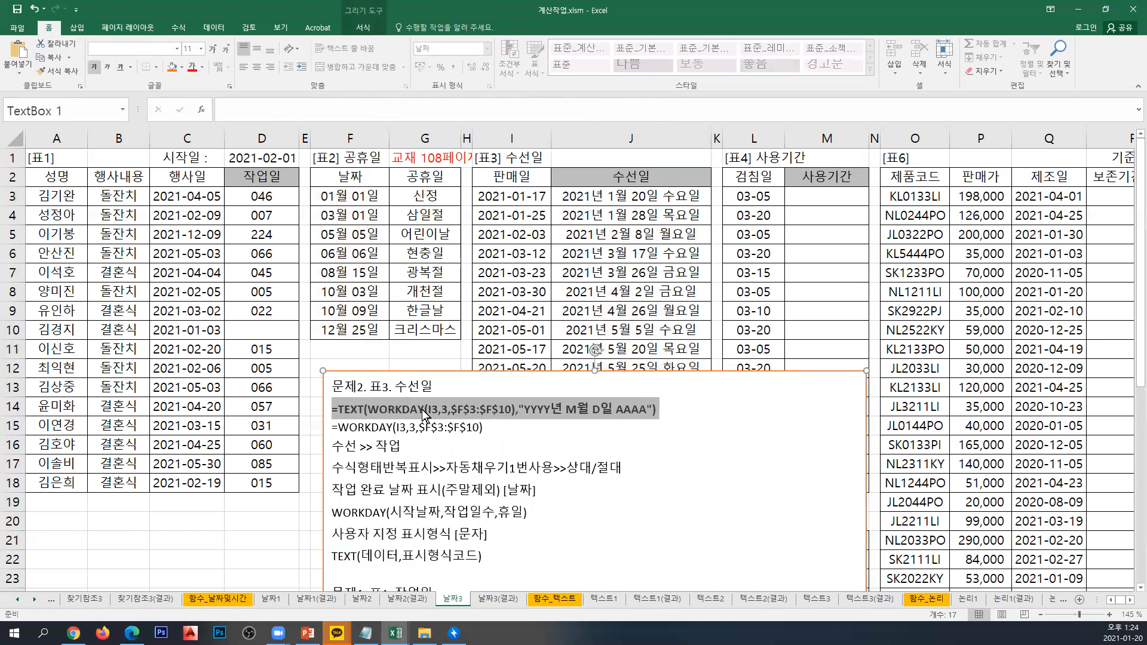
Save the workbook, leave the text box and show the TEXT function notes on the 함수_텍스트 sheet.
key(Up)
click(17, 9)
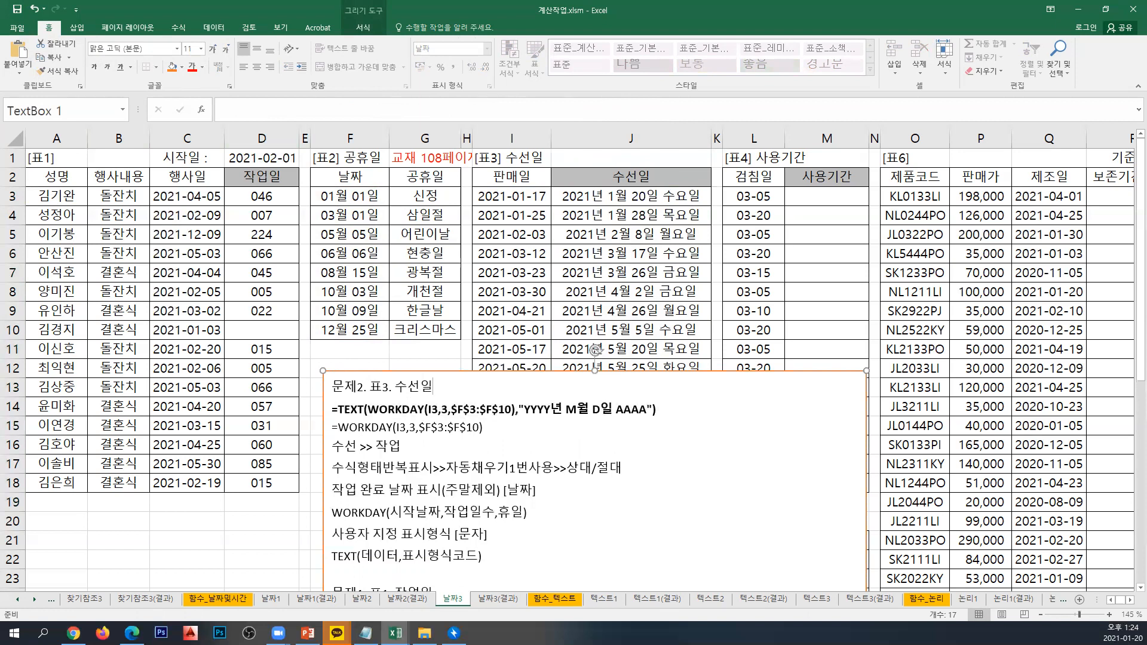
click(169, 228)
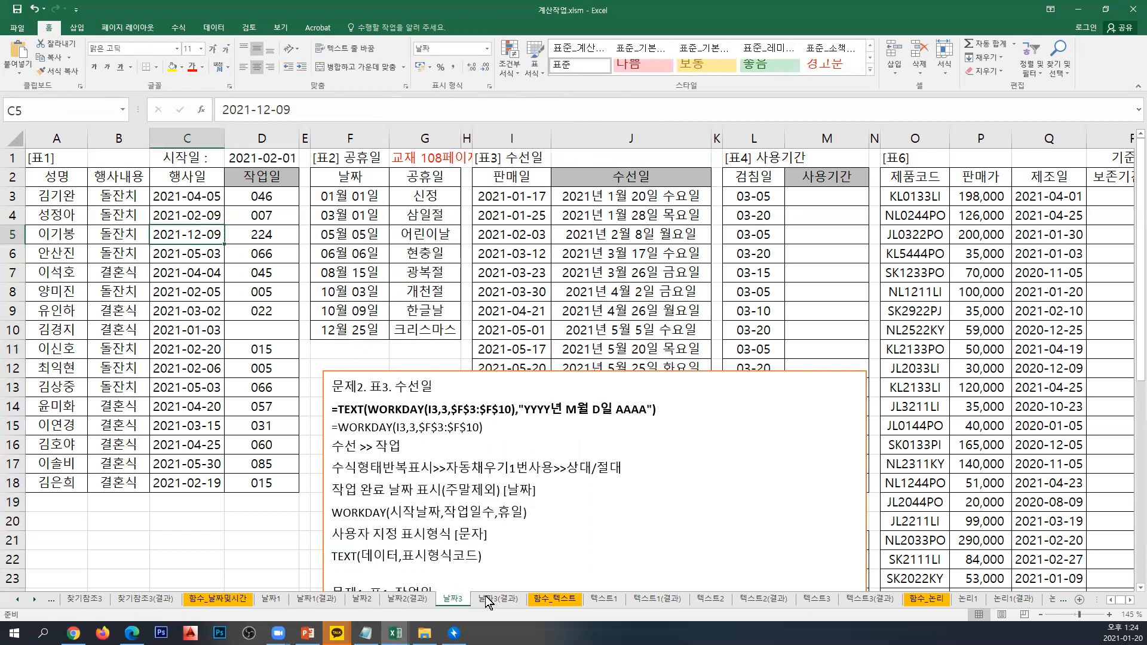
click(549, 599)
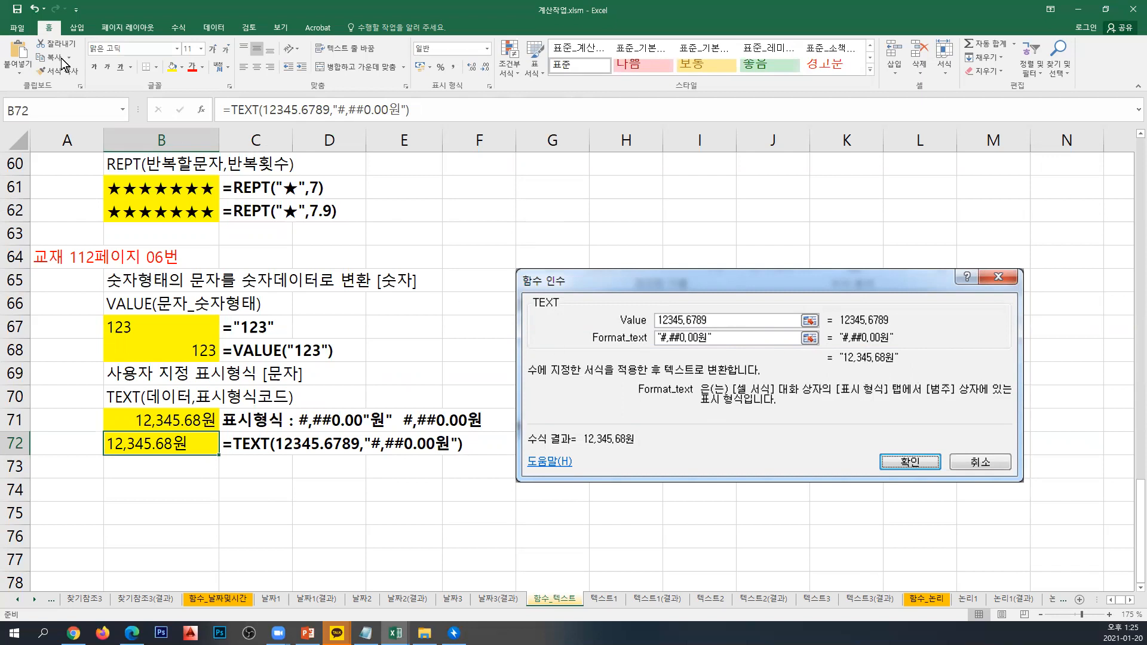
click(11, 28)
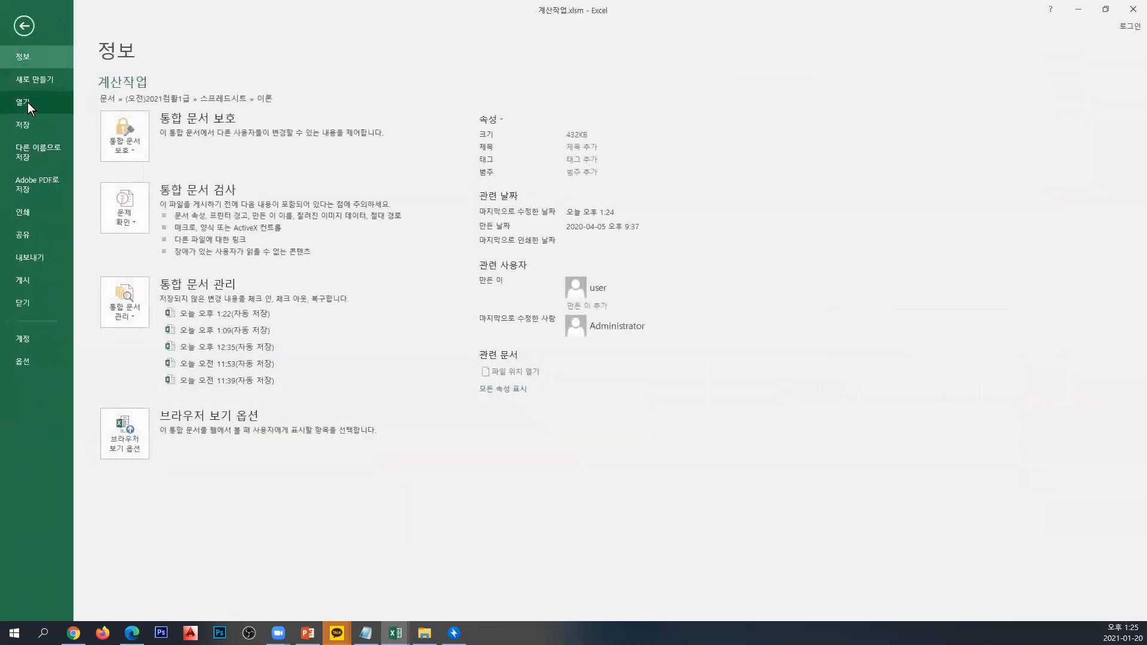
click(28, 105)
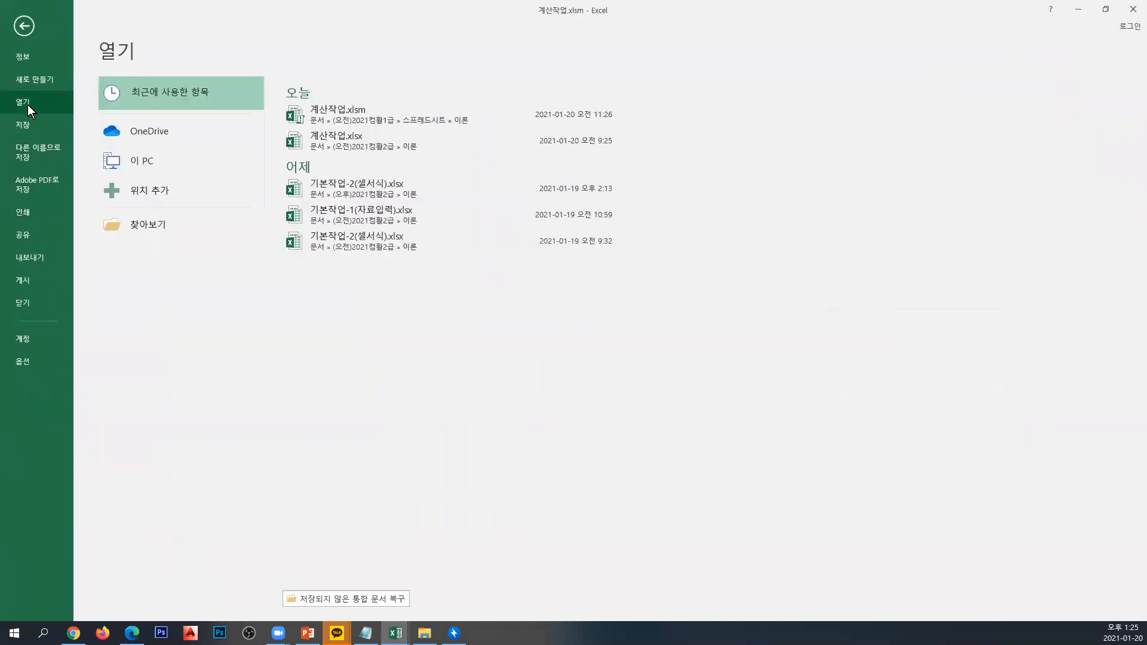
click(168, 216)
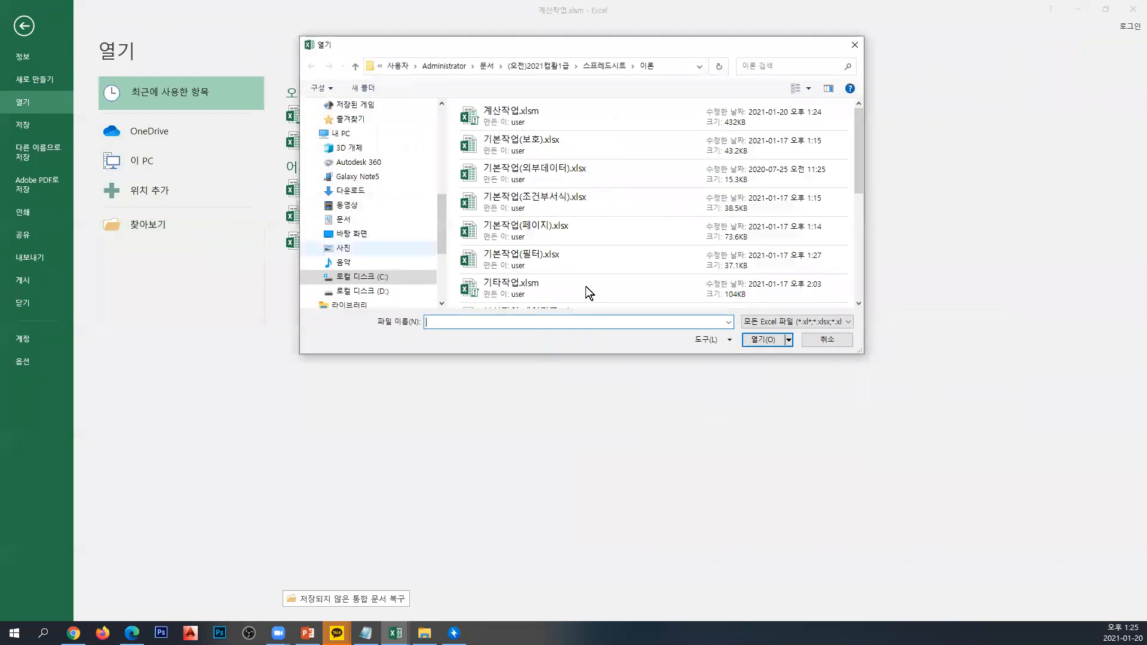
click(822, 336)
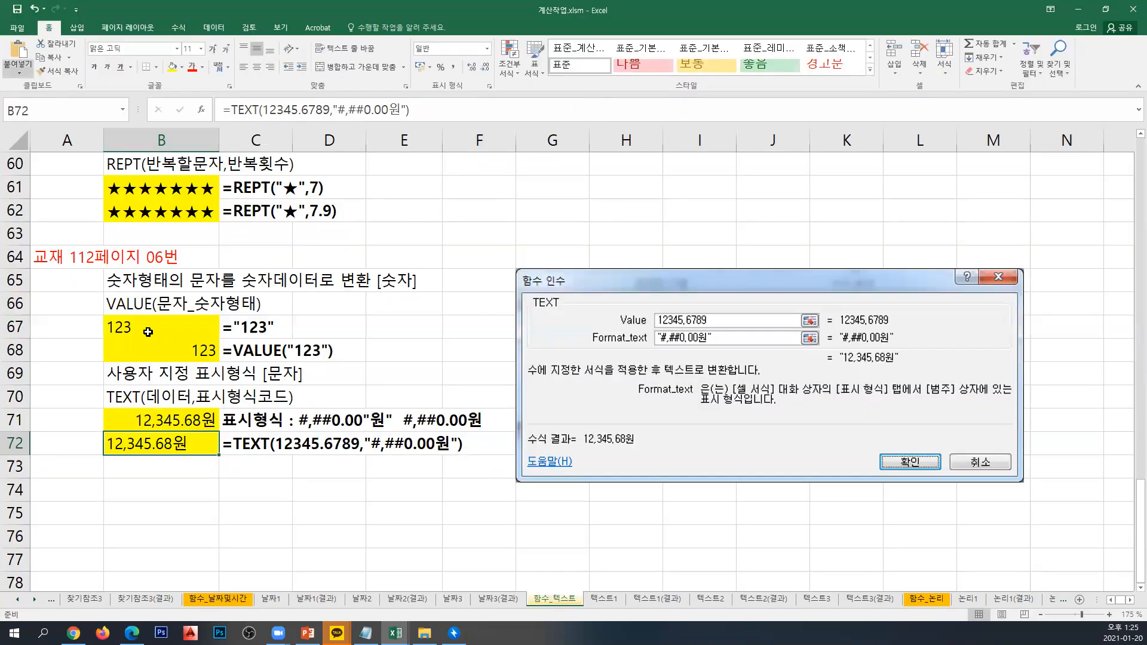
Examine the custom number format notes for text, dates, times, numbers and conditions on the 표시형식 sheet.
click(17, 600)
click(17, 600)
click(17, 600)
click(201, 599)
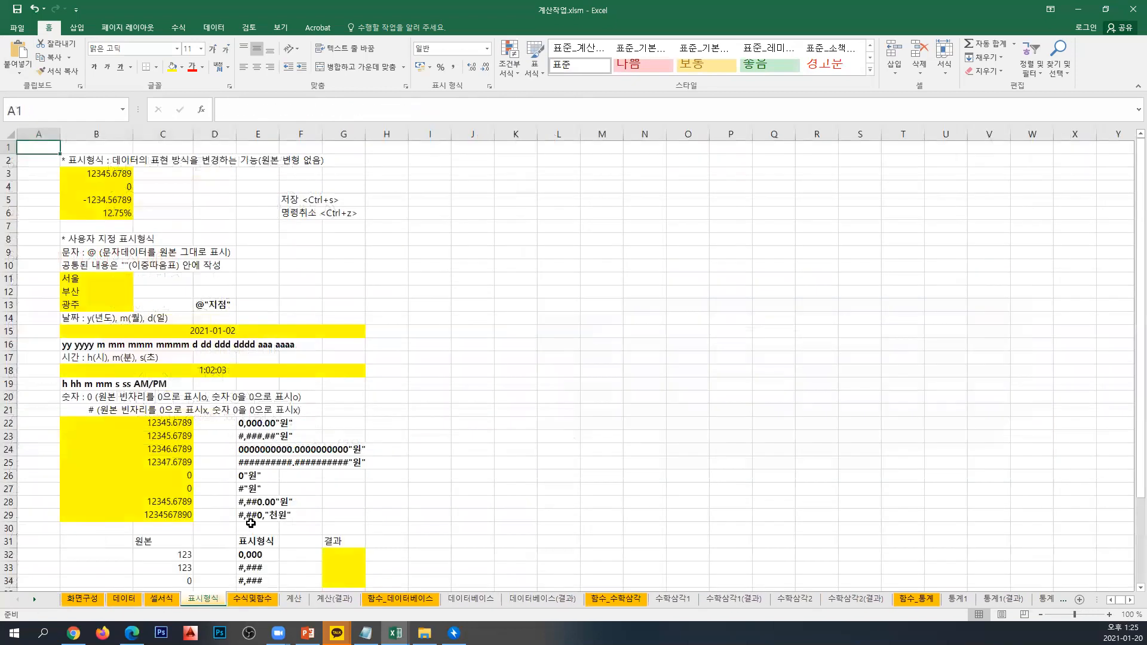
scroll(251, 523, up, 3)
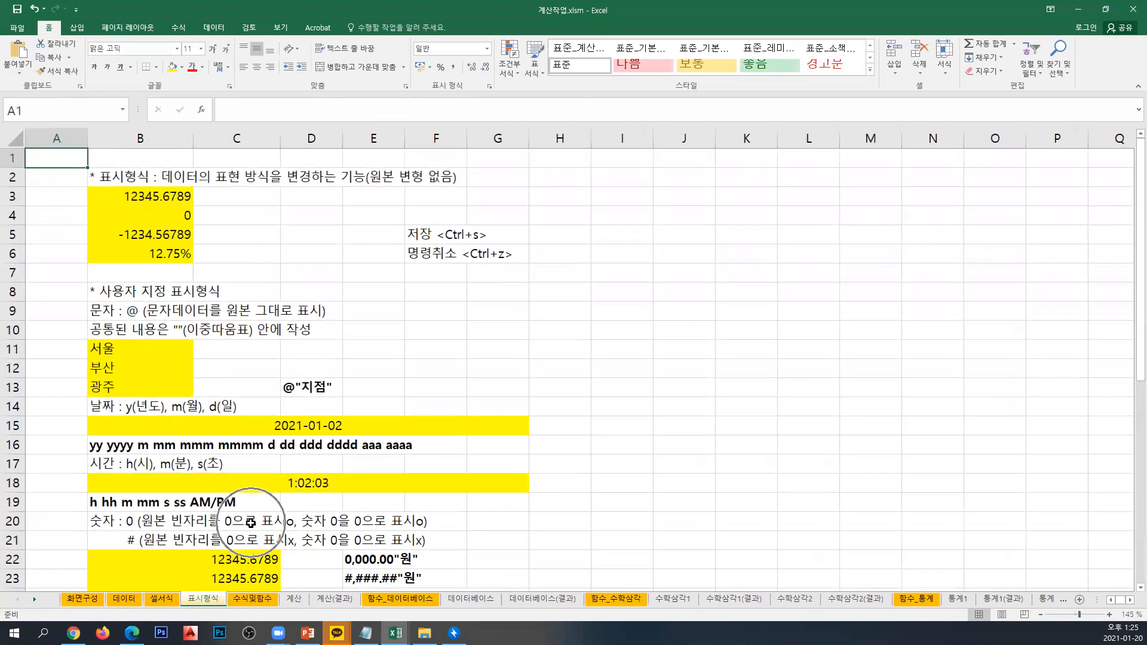
scroll(250, 523, down, 5)
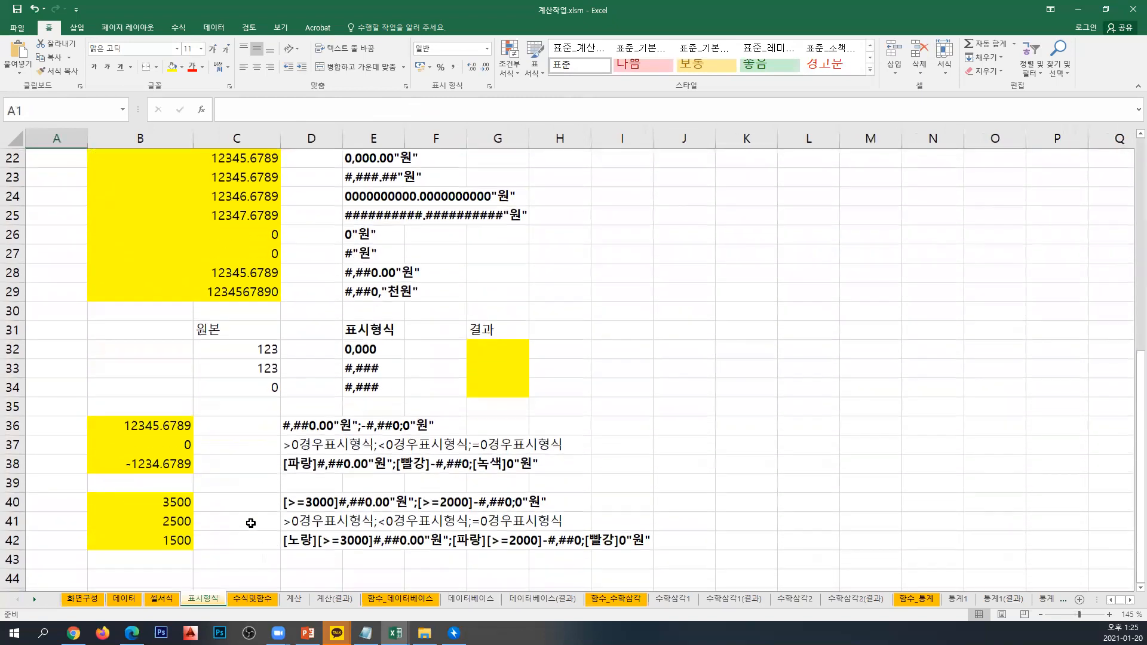
scroll(251, 524, down, 1)
scroll(251, 523, up, 8)
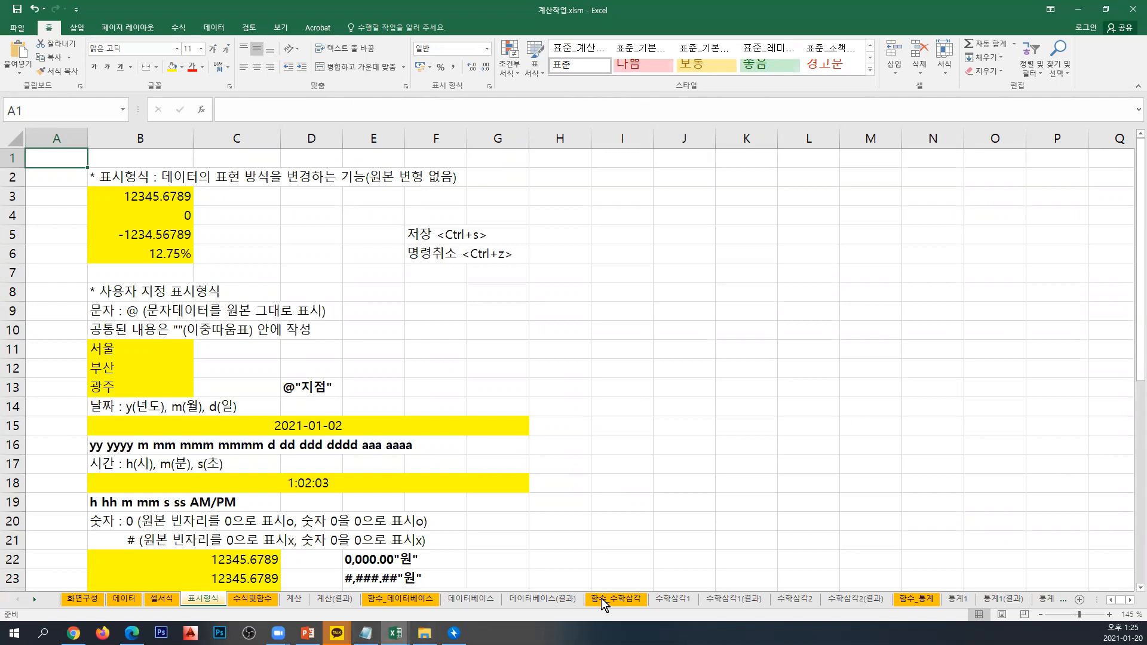
Look at the notes on the 함수_통계 sheet and return to the 날짜3 sheet.
click(909, 599)
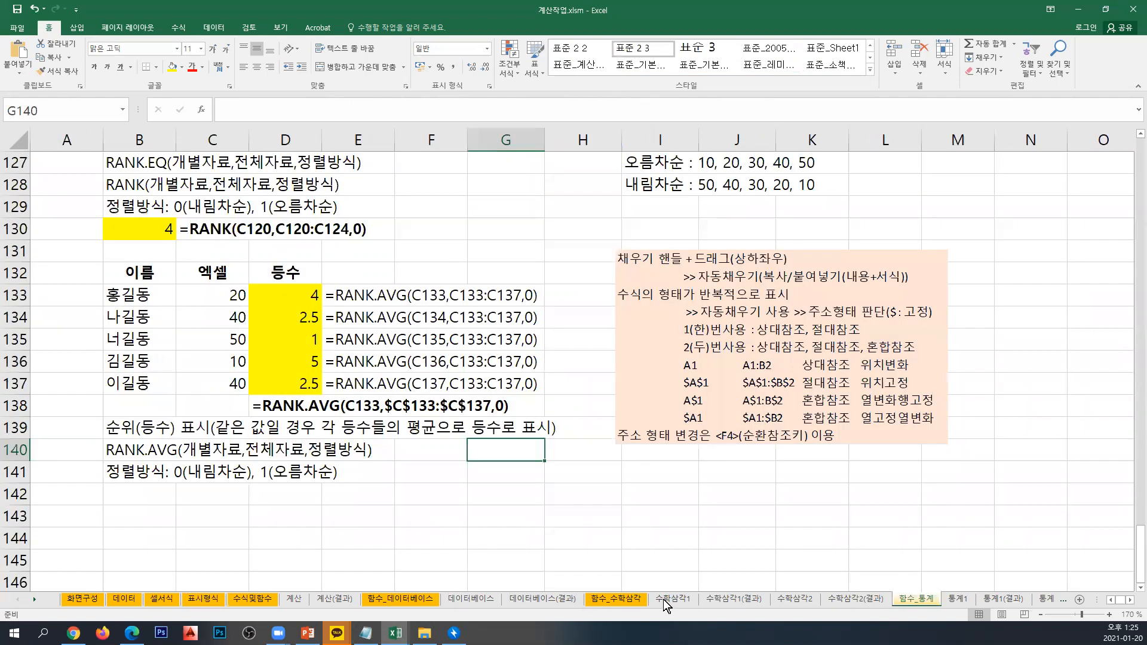
click(34, 600)
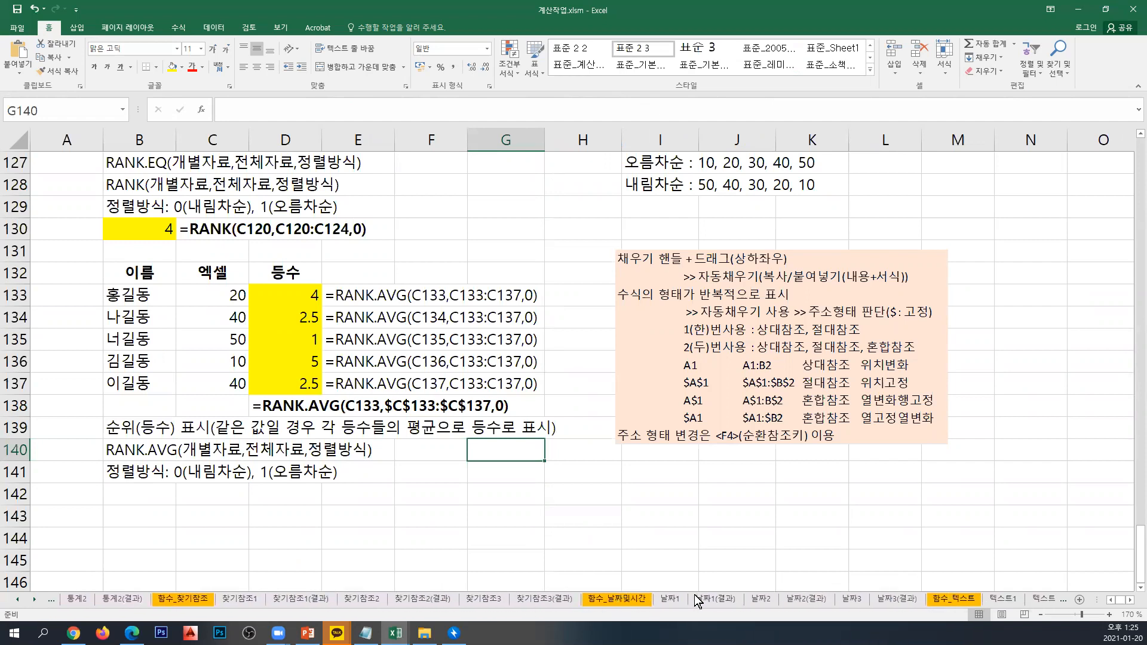
click(697, 600)
click(669, 599)
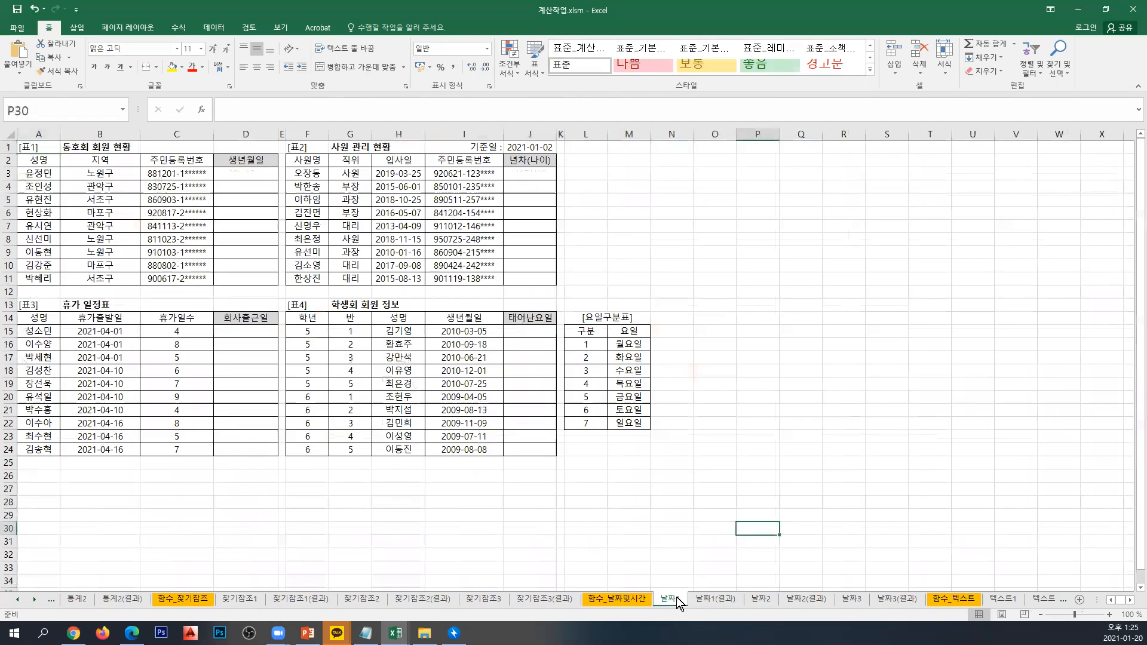
click(761, 600)
click(851, 600)
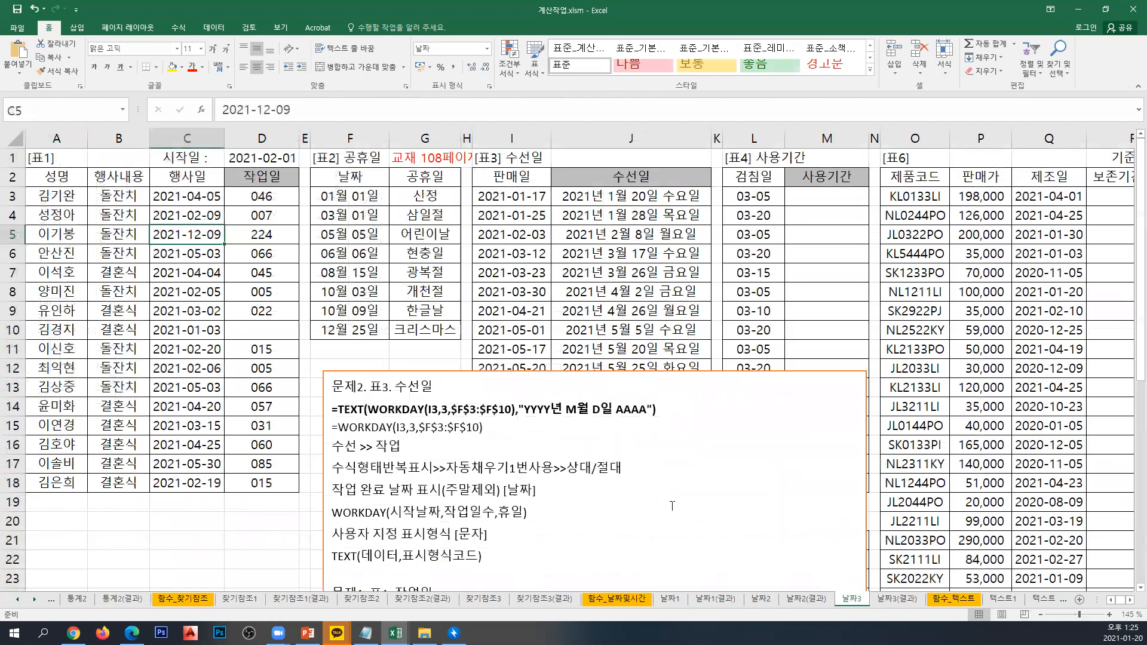